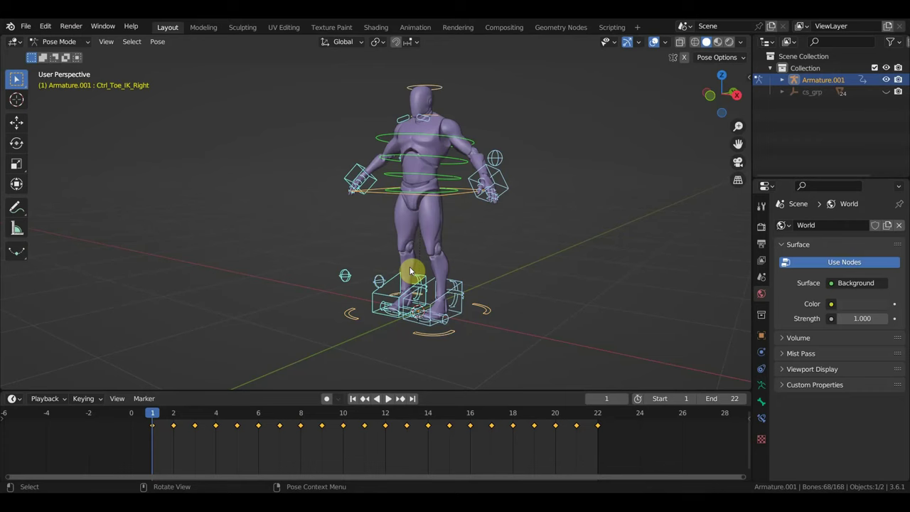
Key location and rotation of the rig controls at frame 1 and clear the keyframes from frames 2 to 22
{"action": "key", "text": "i"}
{"action": "left_click_drag", "start_coordinate": [641, 440], "coordinate": [168, 424]}
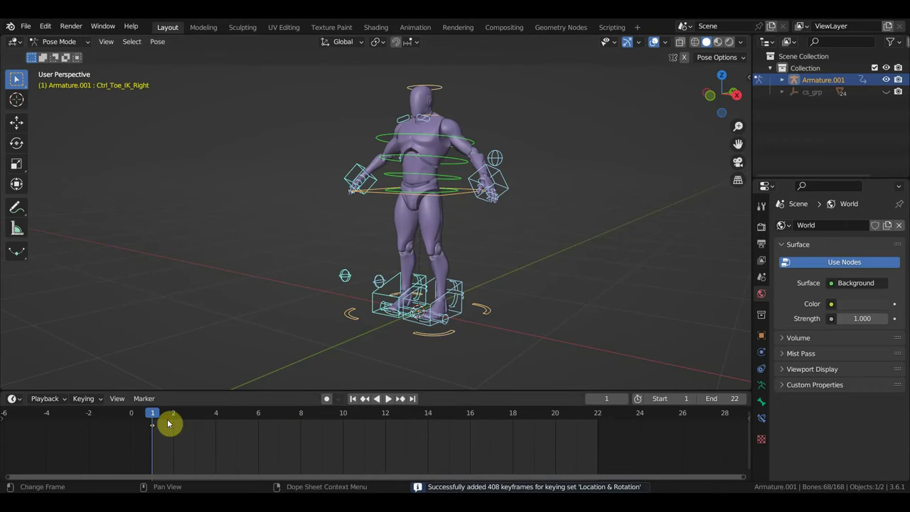
Turn on the Screencast Keys display for the 3D viewport
{"action": "key", "text": "n"}
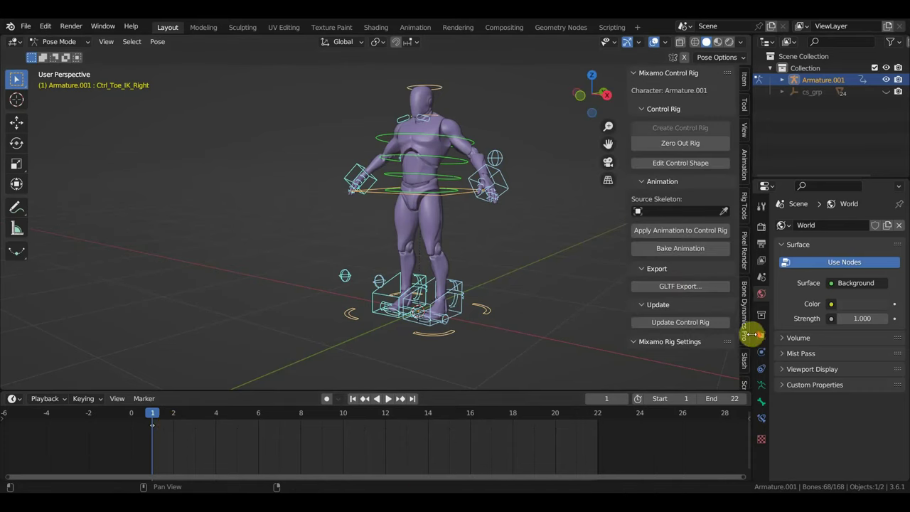
{"action": "scroll", "coordinate": [744, 353], "scroll_direction": "down", "scroll_amount": 3}
{"action": "left_click", "coordinate": [744, 313]}
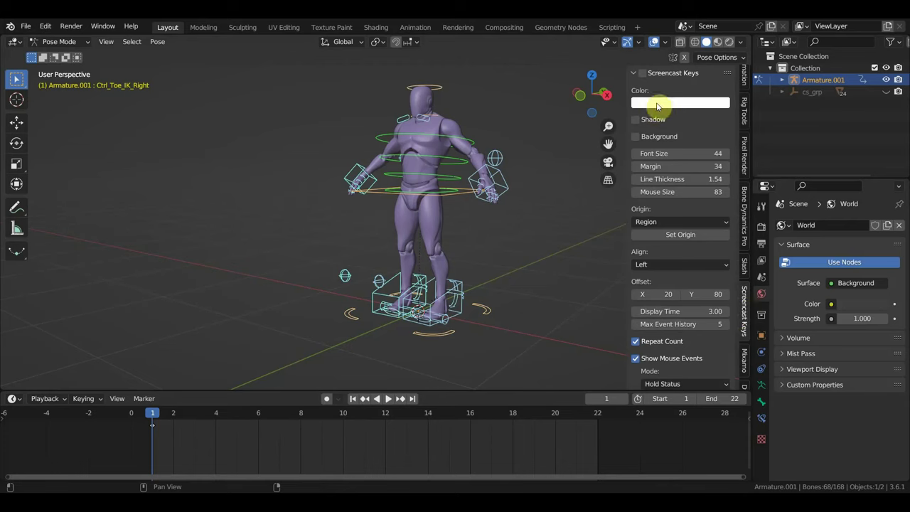
{"action": "key", "text": "n"}
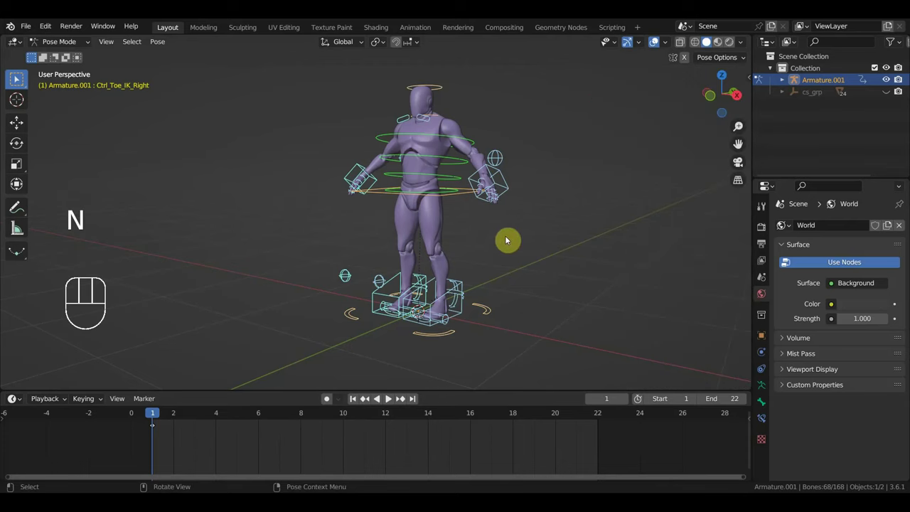
Switch the armature to Object Mode and import the bicycle FBX from the Desktop folder велосипед
{"action": "left_click", "coordinate": [59, 41]}
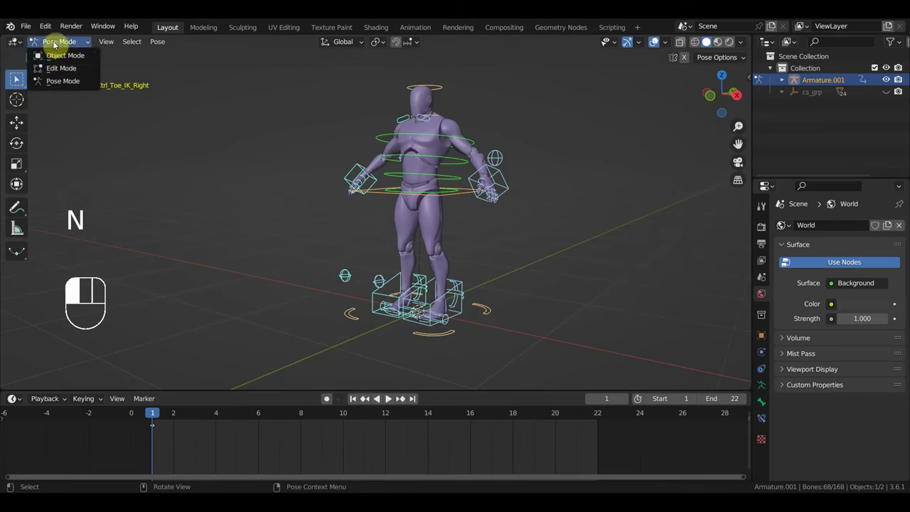
{"action": "left_click", "coordinate": [58, 56]}
{"action": "left_click", "coordinate": [27, 27]}
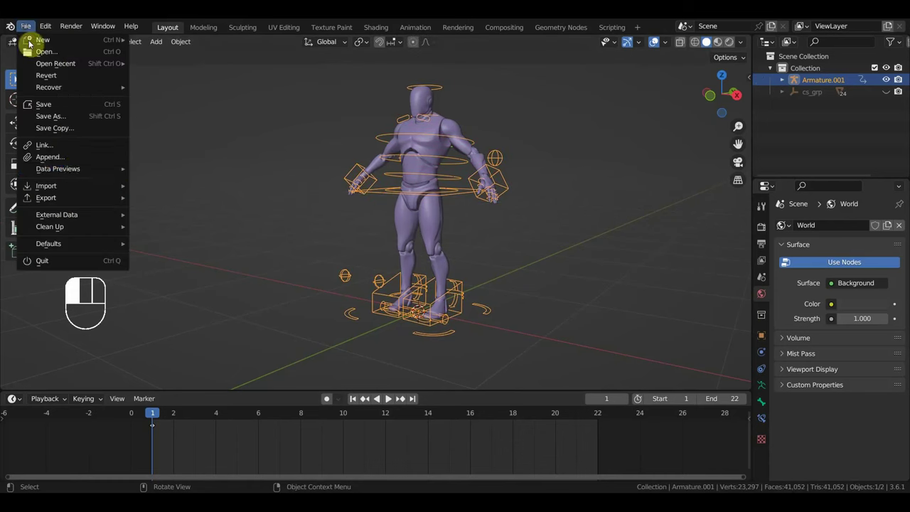
{"action": "mouse_move", "coordinate": [74, 168]}
{"action": "mouse_move", "coordinate": [71, 186]}
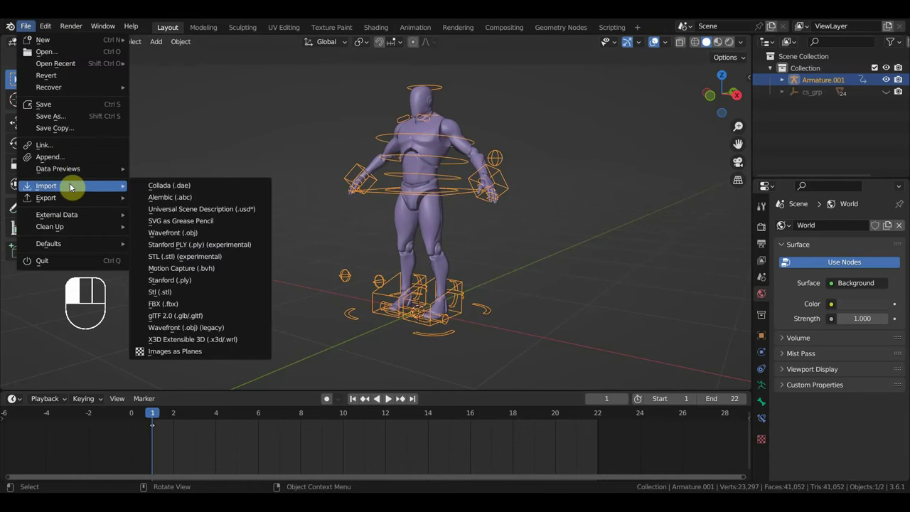
{"action": "left_click", "coordinate": [205, 303]}
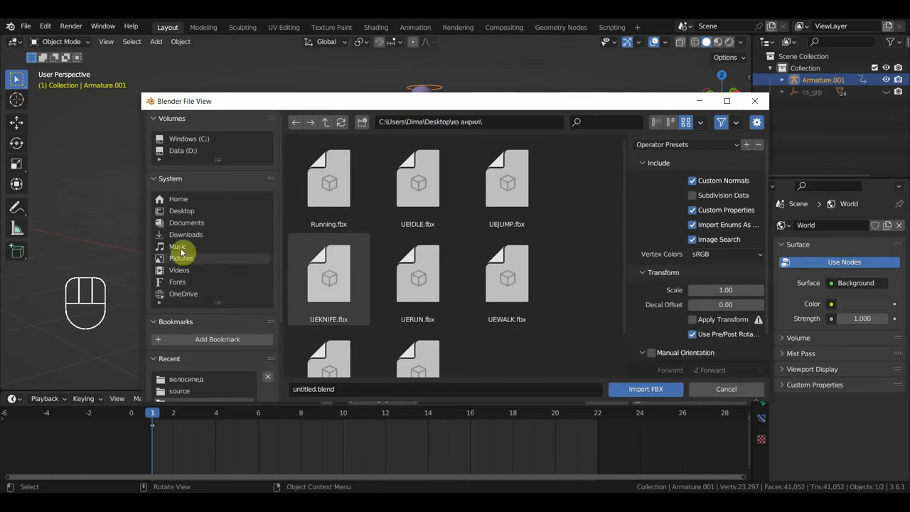
{"action": "left_click", "coordinate": [190, 212]}
{"action": "scroll", "coordinate": [372, 275], "scroll_direction": "down", "scroll_amount": 10}
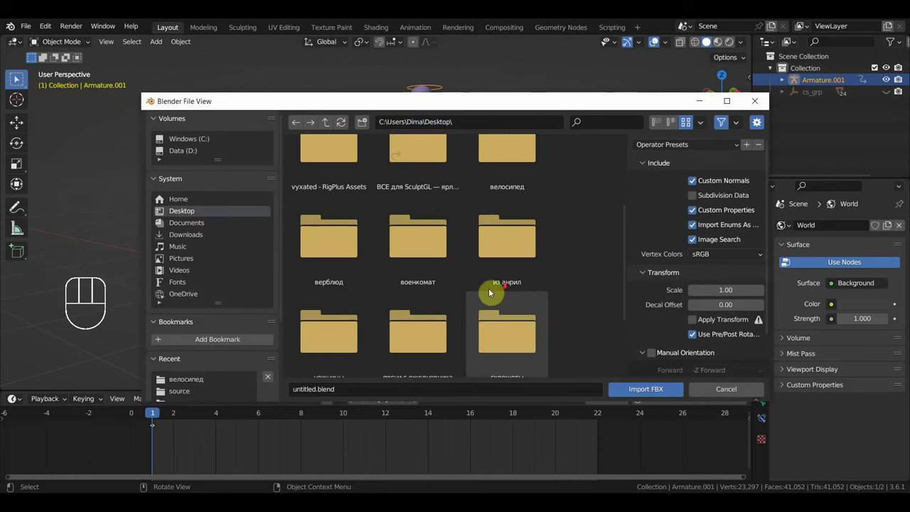
{"action": "scroll", "coordinate": [355, 240], "scroll_direction": "up", "scroll_amount": 2}
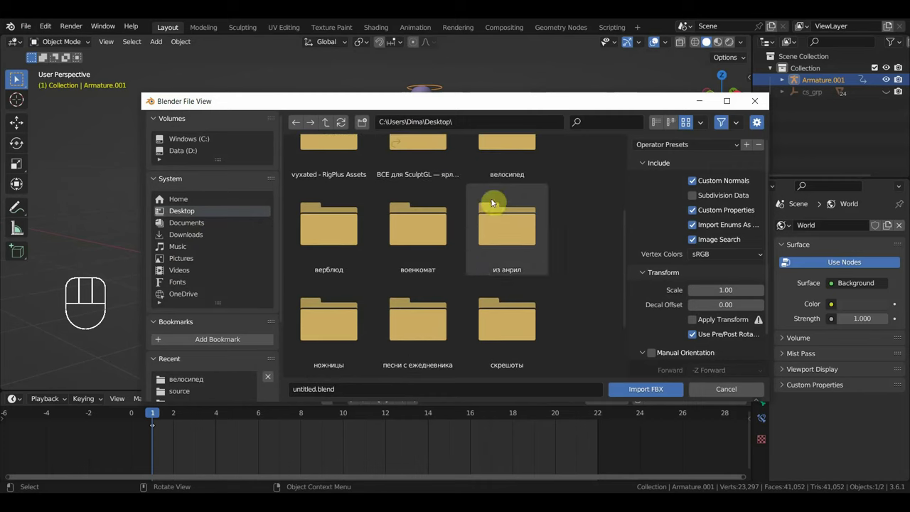
{"action": "double_click", "coordinate": [504, 138]}
{"action": "double_click", "coordinate": [420, 206]}
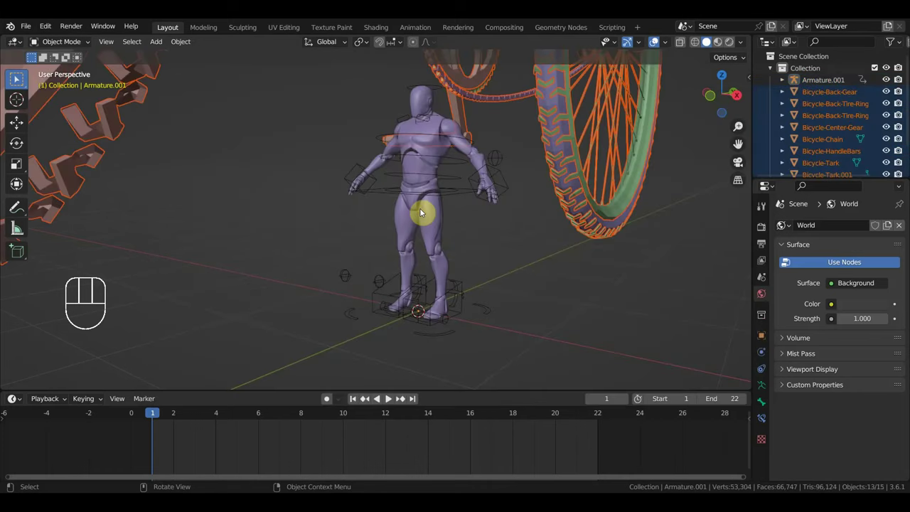
Scale the imported bicycle parts down to about 0.145 of their size to suit the figure
{"action": "scroll", "coordinate": [516, 237], "scroll_direction": "down", "scroll_amount": 4}
{"action": "key", "text": "KP_3"}
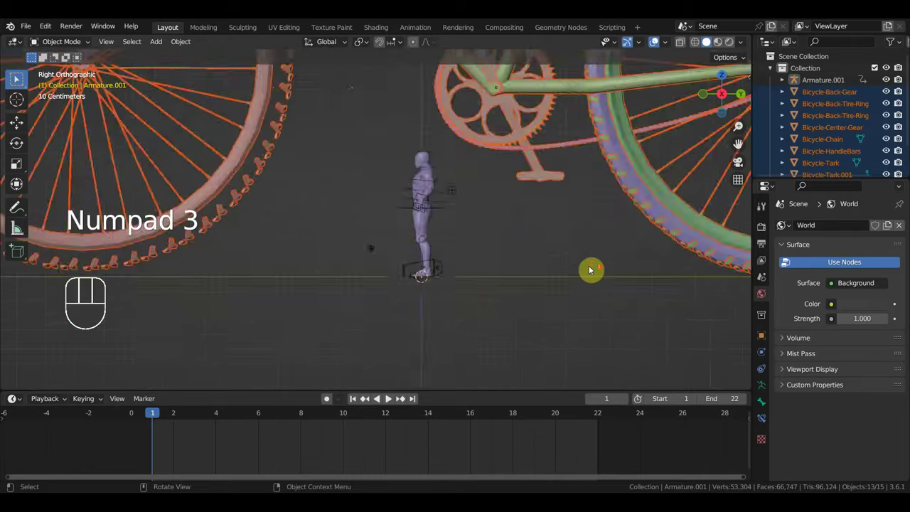
{"action": "scroll", "coordinate": [597, 281], "scroll_direction": "down", "scroll_amount": 3}
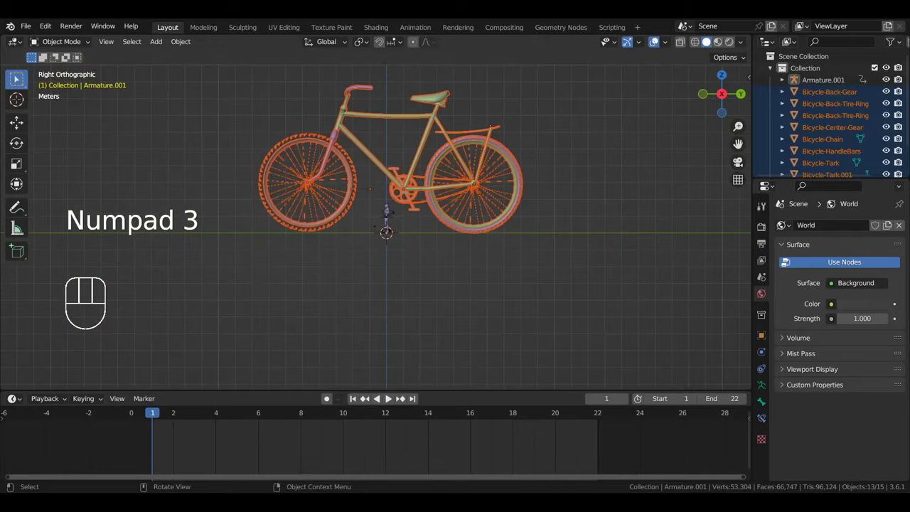
{"action": "key", "text": "s"}
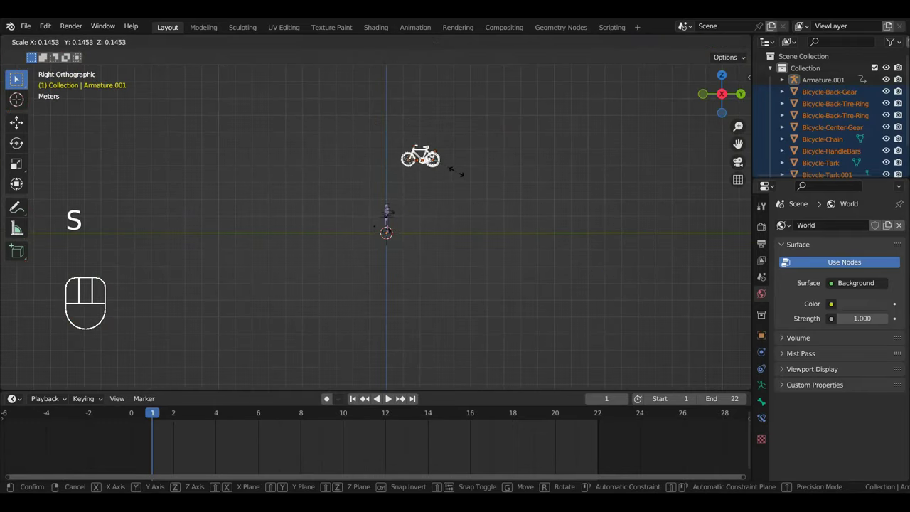
{"action": "left_click", "coordinate": [454, 172]}
In front view, centre the bicycle on the figure along X and lower it close to the ground line
{"action": "key", "text": "KP_1"}
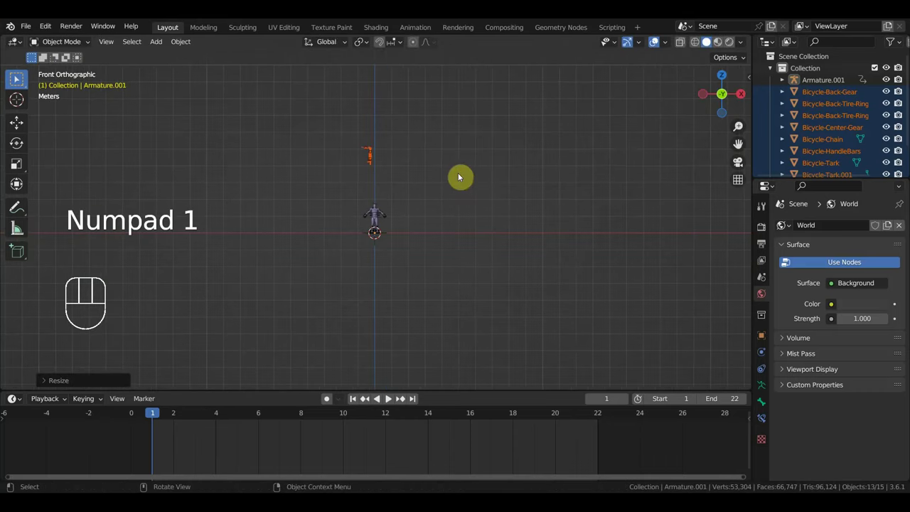
{"action": "scroll", "coordinate": [447, 178], "scroll_direction": "up", "scroll_amount": 2}
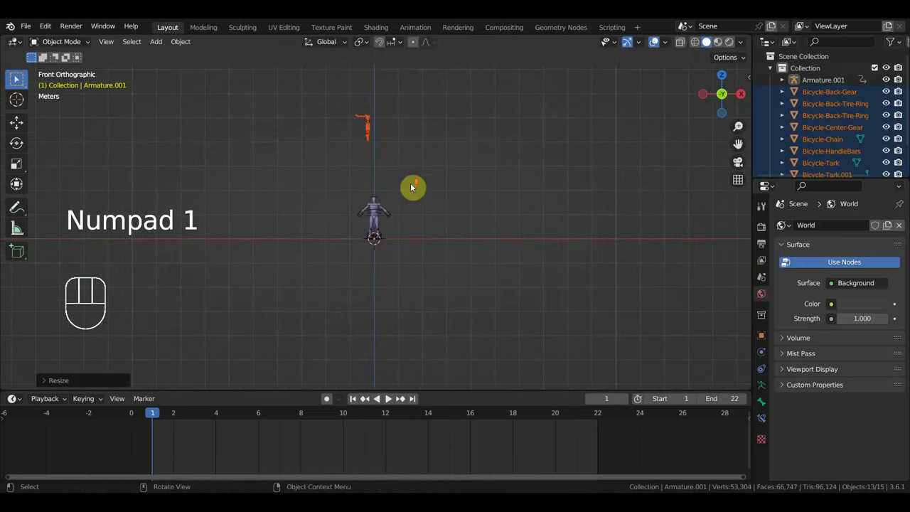
{"action": "left_click", "coordinate": [16, 121]}
{"action": "left_click_drag", "start_coordinate": [415, 129], "coordinate": [420, 129]}
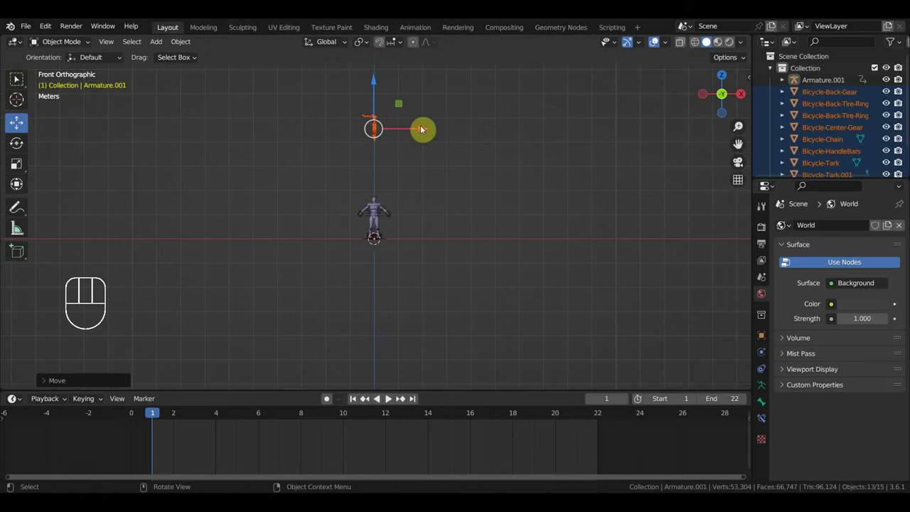
{"action": "left_click_drag", "start_coordinate": [373, 85], "coordinate": [382, 179]}
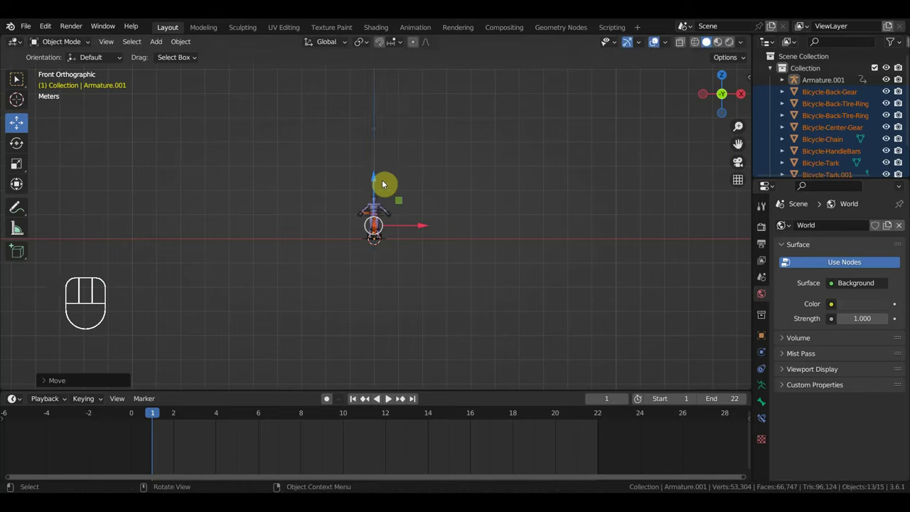
In right view, move the bicycle along Y to the figure and lower it until its wheels rest on the ground line
{"action": "key", "text": "KP_3"}
{"action": "scroll", "coordinate": [476, 234], "scroll_direction": "up", "scroll_amount": 4}
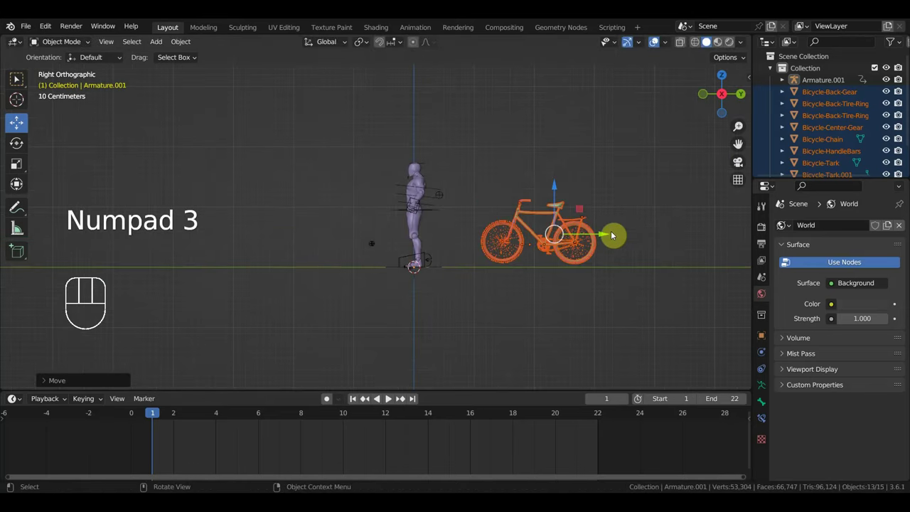
{"action": "left_click_drag", "start_coordinate": [609, 233], "coordinate": [478, 243]}
{"action": "scroll", "coordinate": [477, 245], "scroll_direction": "up", "scroll_amount": 3}
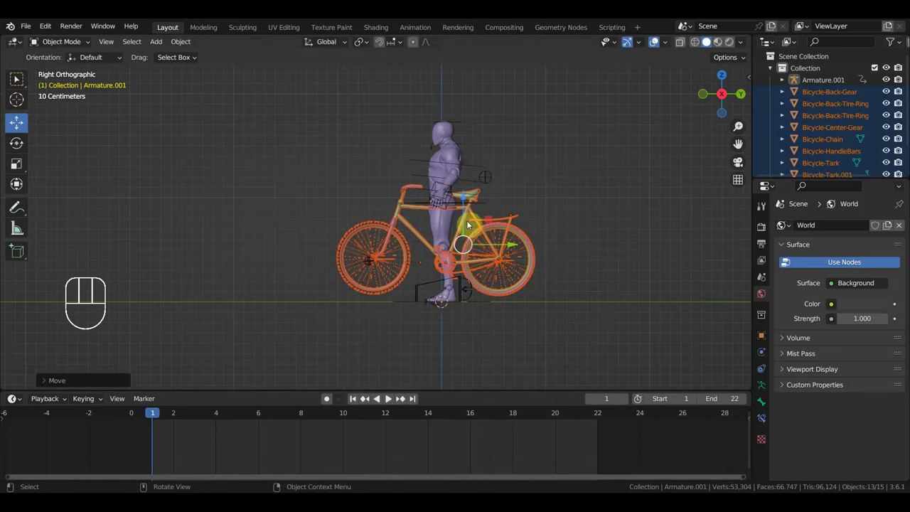
{"action": "left_click_drag", "start_coordinate": [462, 201], "coordinate": [467, 206]}
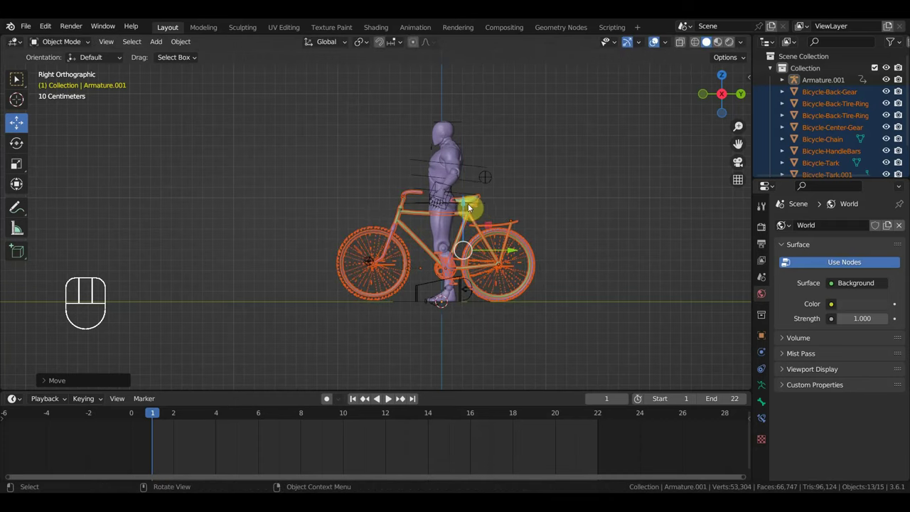
Set the origin of all bicycle parts to the 3D cursor
{"action": "middle_click_drag", "start_coordinate": [474, 207], "coordinate": [426, 197], "text": "shift"}
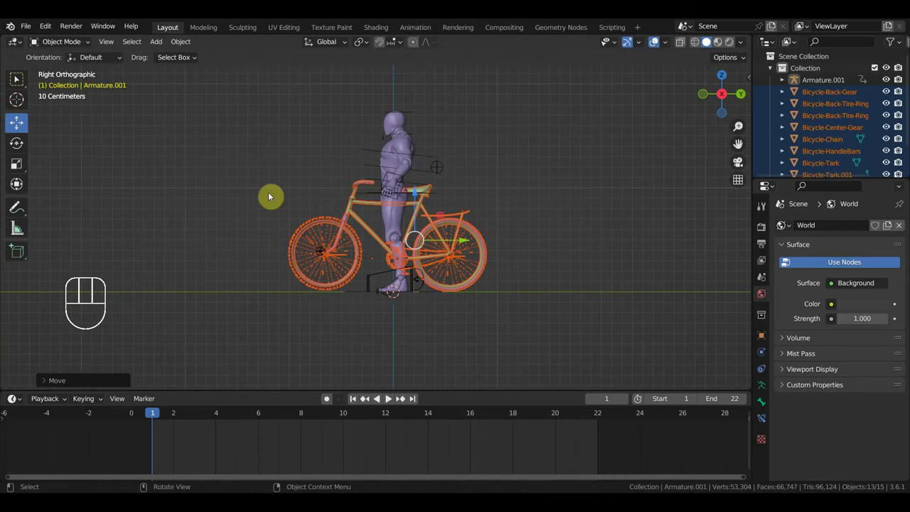
{"action": "left_click", "coordinate": [181, 41]}
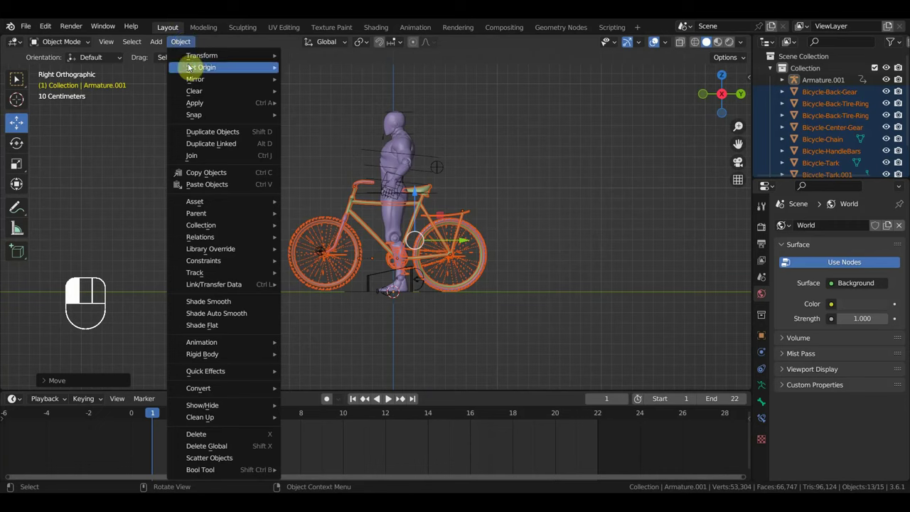
{"action": "mouse_move", "coordinate": [202, 68]}
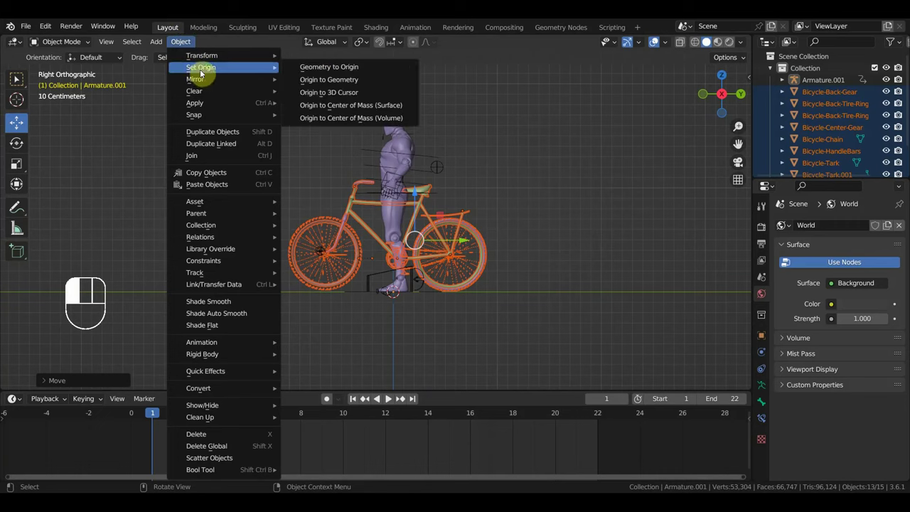
{"action": "left_click", "coordinate": [340, 93]}
{"action": "scroll", "coordinate": [493, 264], "scroll_direction": "up", "scroll_amount": 2}
{"action": "scroll", "coordinate": [441, 258], "scroll_direction": "down", "scroll_amount": 1}
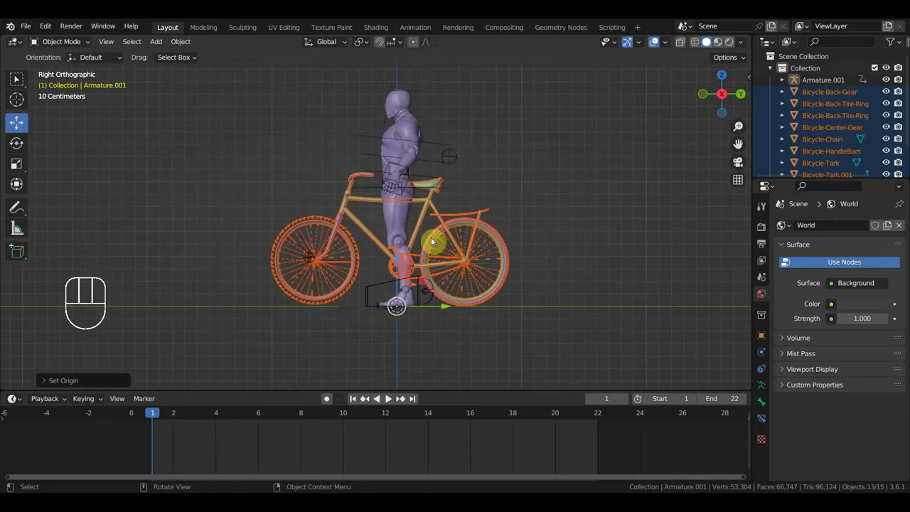
Switch the character's armature to Pose Mode and select the Ctrl_Master control
{"action": "left_click", "coordinate": [437, 150]}
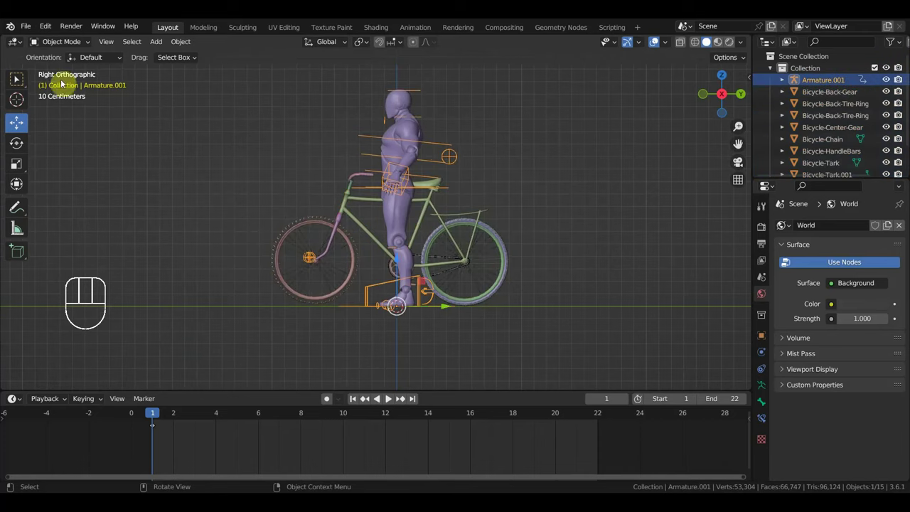
{"action": "left_click", "coordinate": [66, 43]}
{"action": "left_click", "coordinate": [68, 81]}
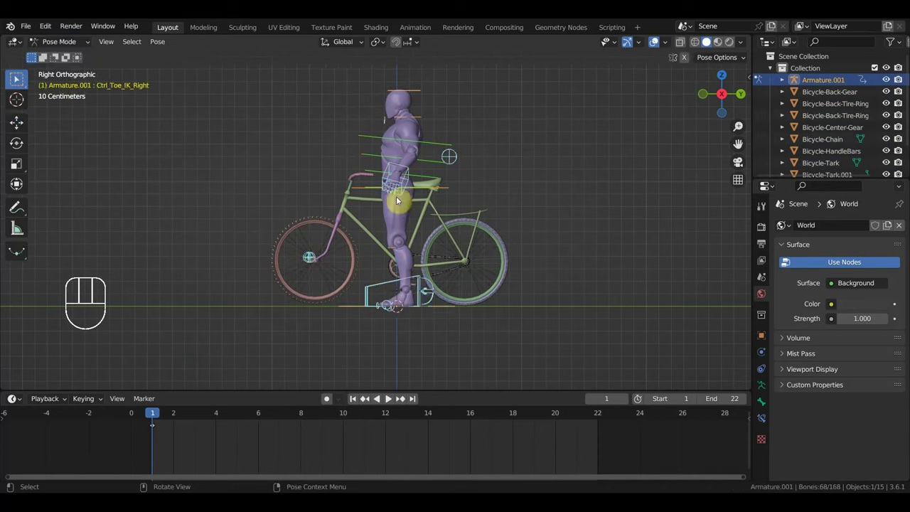
{"action": "left_click", "coordinate": [440, 310]}
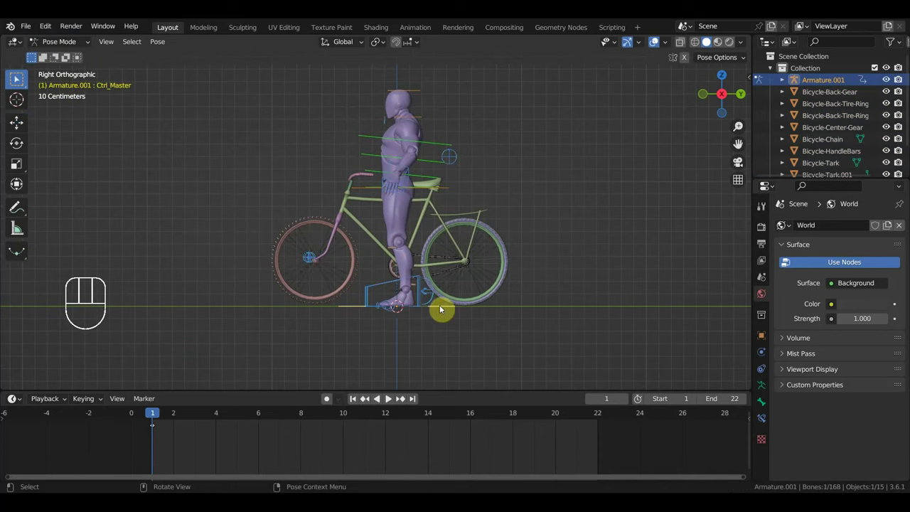
Move the Ctrl_Hips control up above the saddle and about 0.17 m backward along Y, fine-tuning its height
{"action": "left_click", "coordinate": [446, 191]}
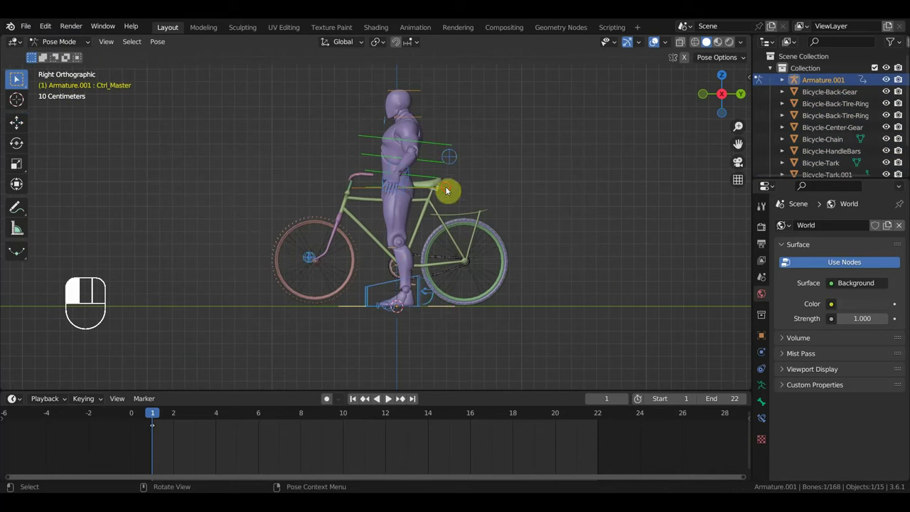
{"action": "left_click", "coordinate": [16, 122]}
{"action": "left_click_drag", "start_coordinate": [411, 171], "coordinate": [415, 114]}
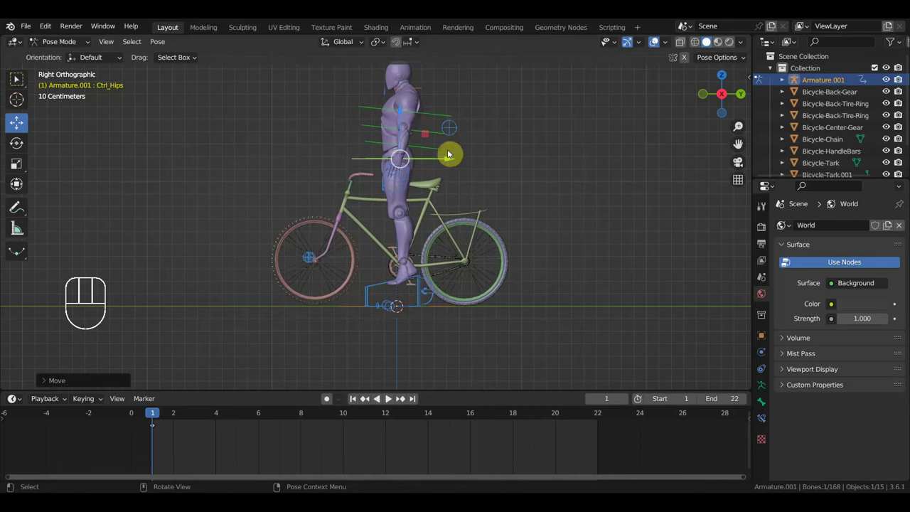
{"action": "left_click_drag", "start_coordinate": [447, 158], "coordinate": [468, 166]}
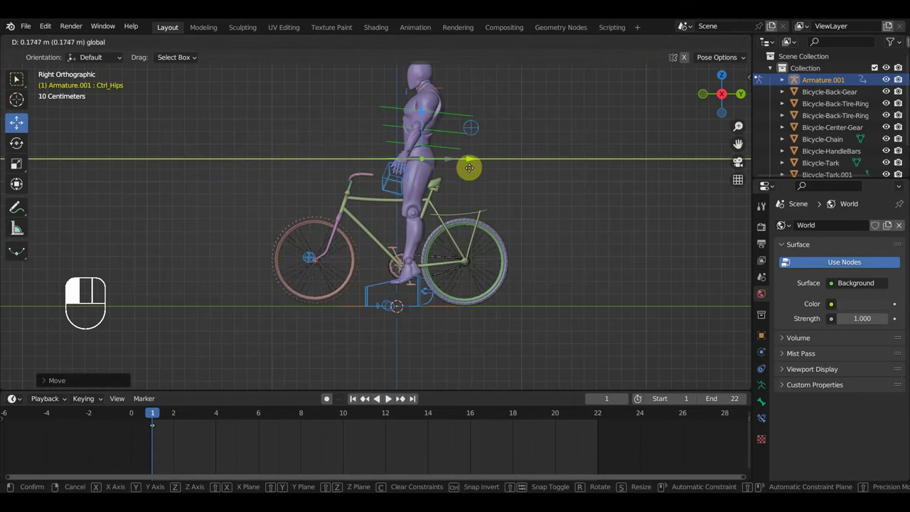
{"action": "left_click_drag", "start_coordinate": [469, 169], "coordinate": [464, 158]}
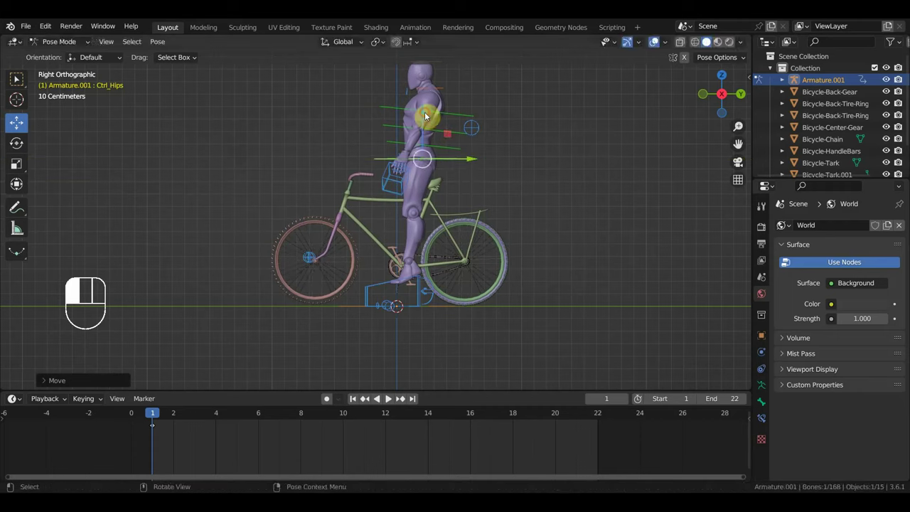
{"action": "left_click_drag", "start_coordinate": [424, 112], "coordinate": [425, 122]}
Rotate the Ctrl_Spine control about -20° to lean the torso forward toward the handlebars
{"action": "left_click", "coordinate": [444, 150]}
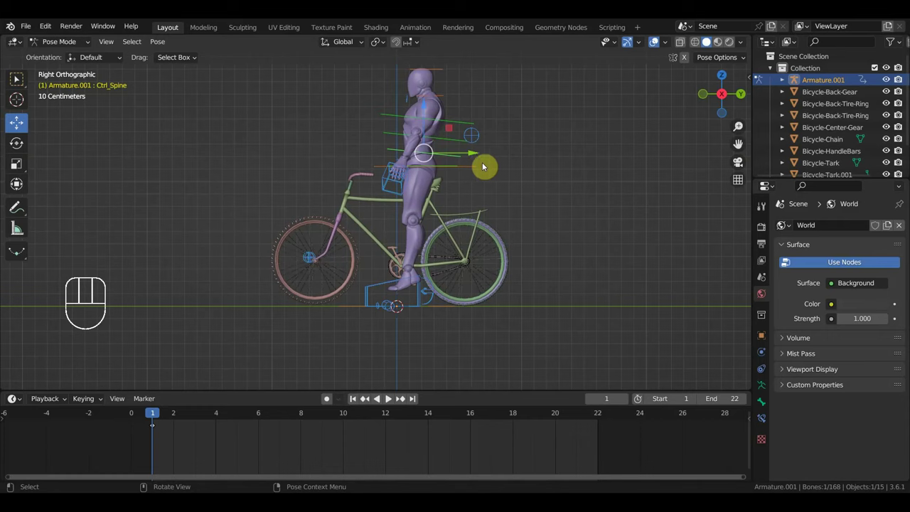
{"action": "key", "text": "r"}
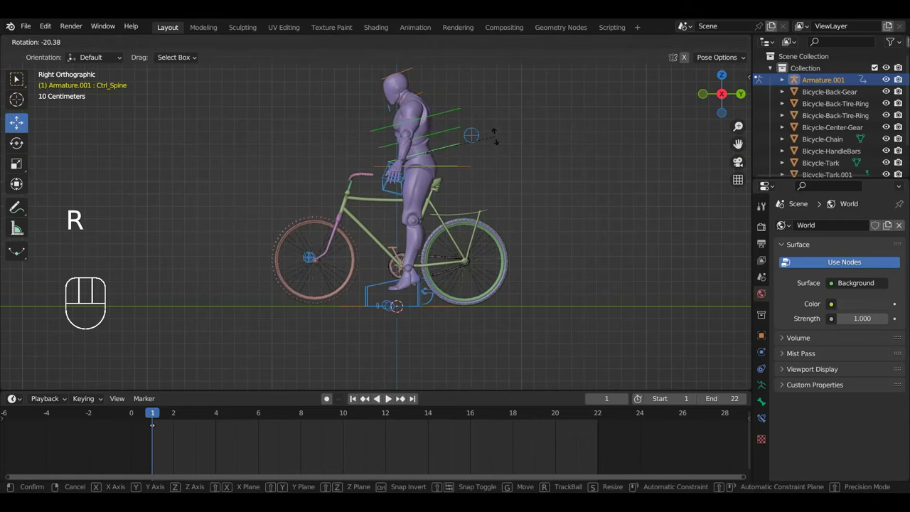
{"action": "left_click", "coordinate": [496, 139]}
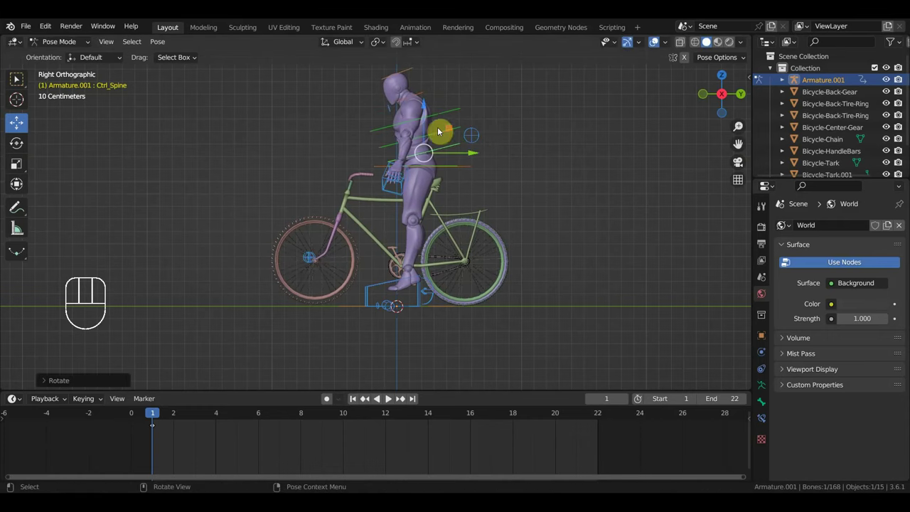
Rotate the Ctrl_Spine1 control to bend the torso forward, and rotate the Ctrl_Neck control back to lift the head
{"action": "left_click", "coordinate": [437, 130]}
{"action": "key", "text": "r"}
{"action": "left_click", "coordinate": [502, 126]}
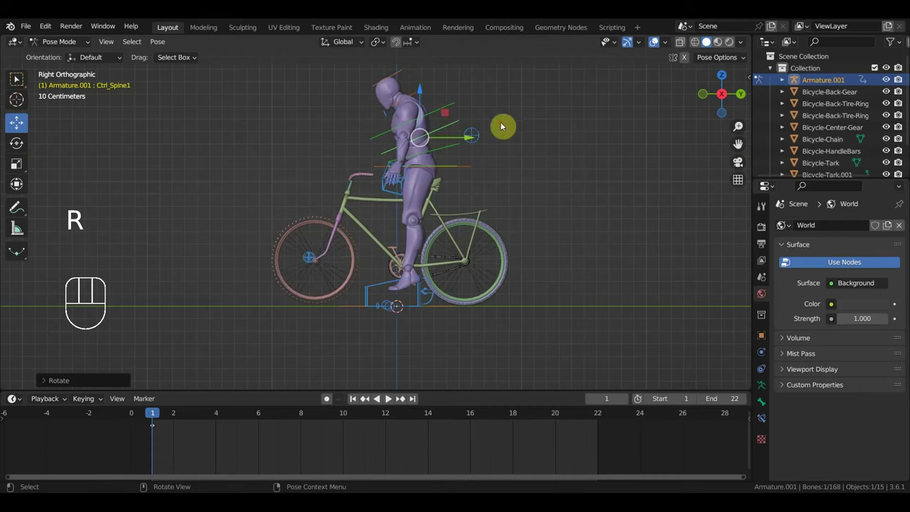
{"action": "left_click", "coordinate": [419, 102]}
{"action": "key", "text": "r"}
{"action": "key", "text": "r"}
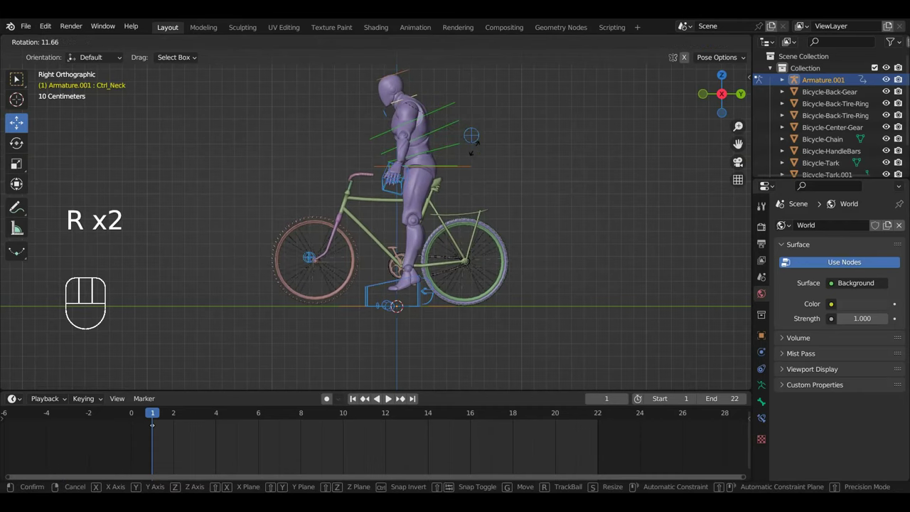
{"action": "left_click", "coordinate": [457, 168]}
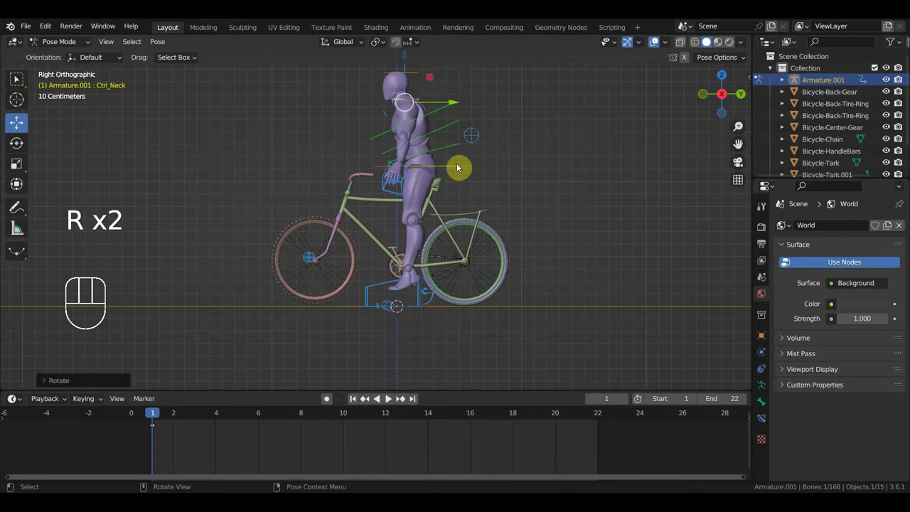
Rotate the Ctrl_Spine2 and Ctrl_Spine1 controls further forward to curve the upper back toward the handlebars
{"action": "left_click", "coordinate": [431, 115]}
{"action": "key", "text": "r"}
{"action": "left_click", "coordinate": [497, 96]}
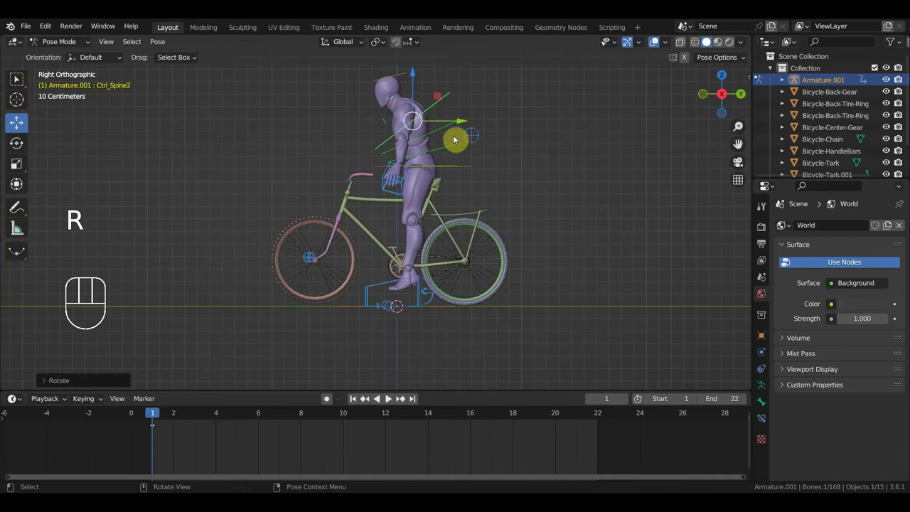
{"action": "left_click", "coordinate": [457, 137]}
{"action": "key", "text": "r"}
{"action": "key", "text": "r"}
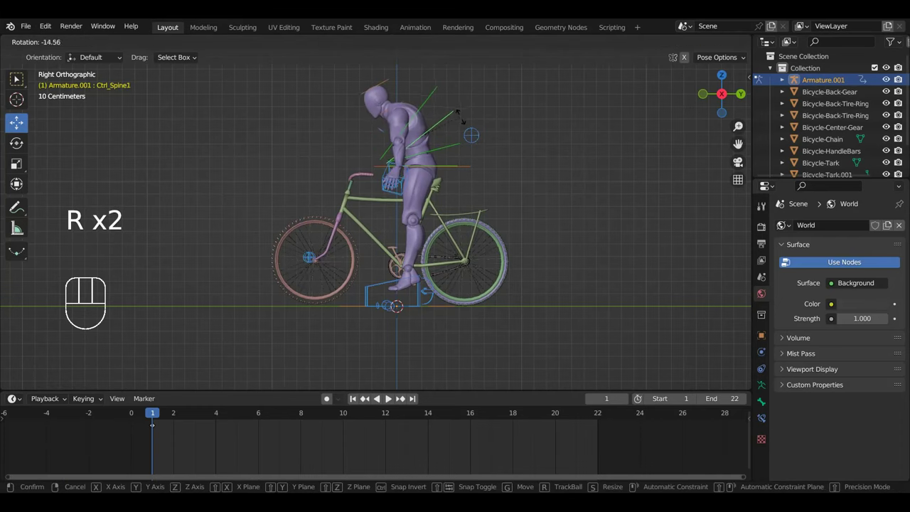
{"action": "left_click", "coordinate": [437, 152]}
Move the Ctrl_Hand_IK_Left control forward and up toward the handlebars, and adjust its position from a front perspective view
{"action": "left_click", "coordinate": [386, 181]}
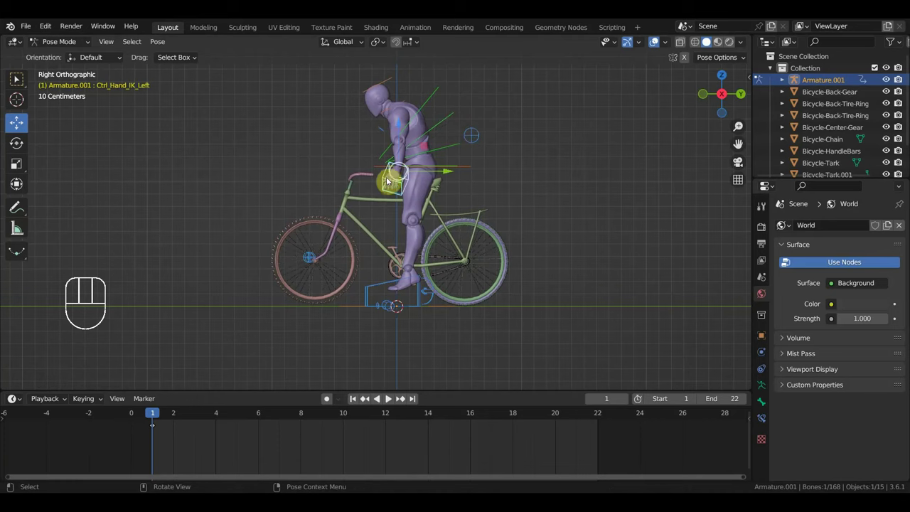
{"action": "key", "text": "g"}
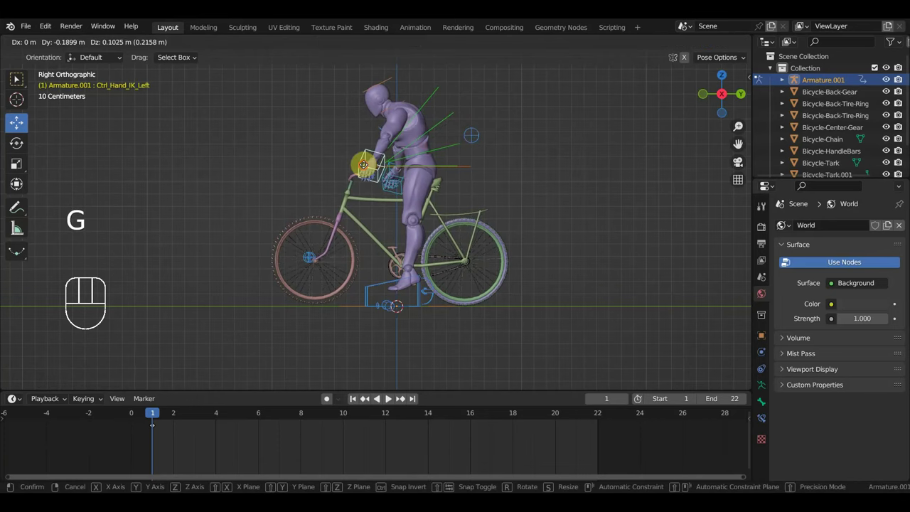
{"action": "left_click", "coordinate": [409, 186]}
{"action": "middle_click_drag", "start_coordinate": [408, 183], "coordinate": [379, 261]}
{"action": "key", "text": "g"}
{"action": "left_click", "coordinate": [474, 206]}
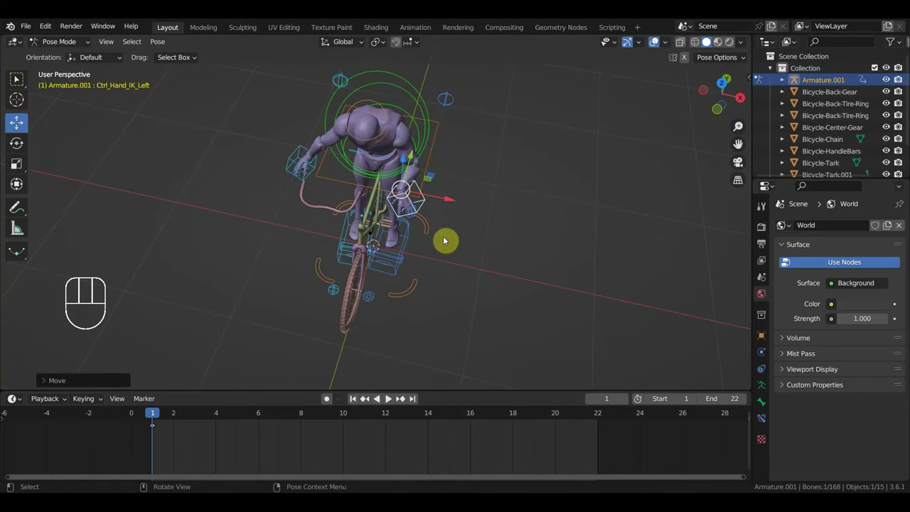
Rotate the Ctrl_Hand_IK_Left control as seen from above and lower it toward the handlebar grip
{"action": "middle_click_drag", "start_coordinate": [426, 244], "coordinate": [454, 263]}
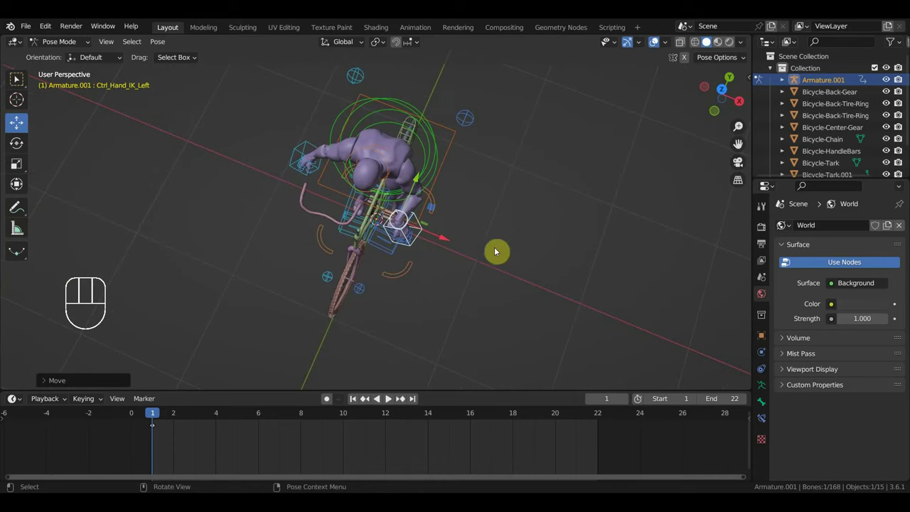
{"action": "key", "text": "r"}
{"action": "left_click", "coordinate": [400, 320]}
{"action": "middle_click_drag", "start_coordinate": [400, 320], "coordinate": [357, 182]}
{"action": "scroll", "coordinate": [333, 201], "scroll_direction": "up", "scroll_amount": 5}
{"action": "key", "text": "g"}
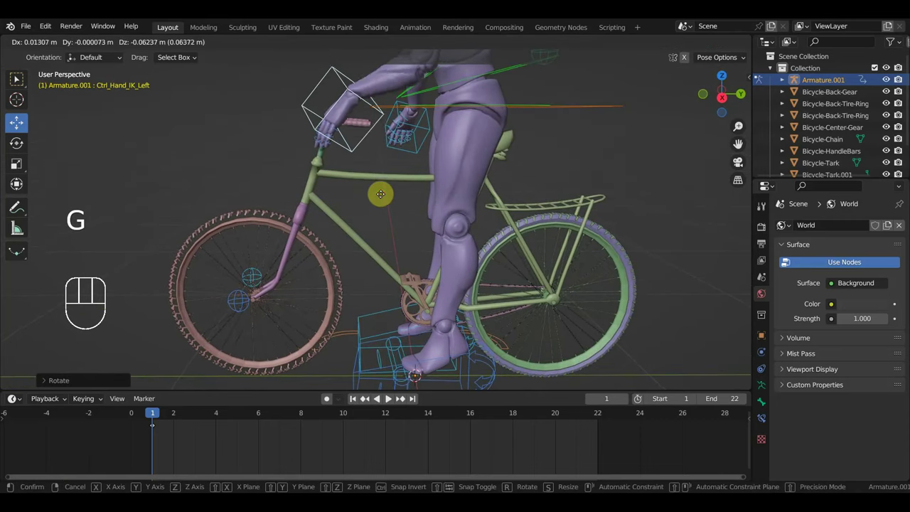
{"action": "left_click", "coordinate": [368, 184]}
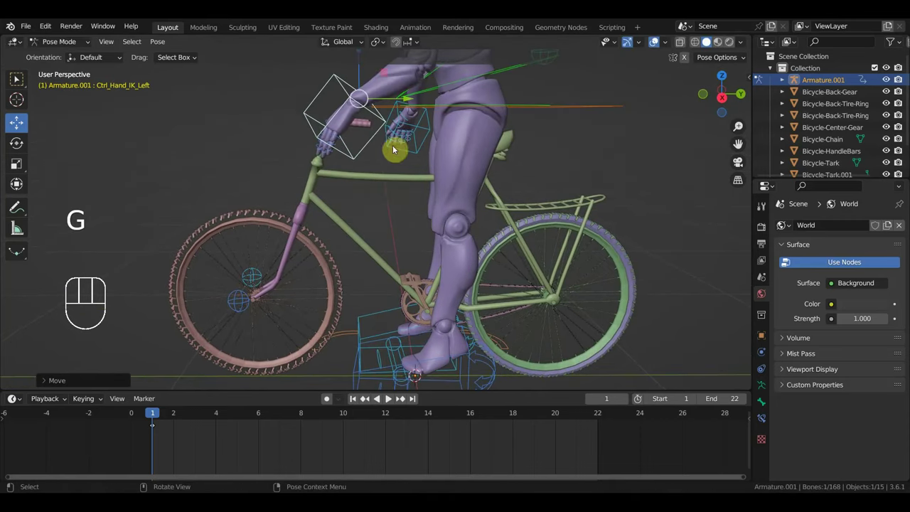
Rotate the left hand IK control from the side and front so the fingers point forward with the palm down
{"action": "key", "text": "r"}
{"action": "left_click", "coordinate": [391, 226]}
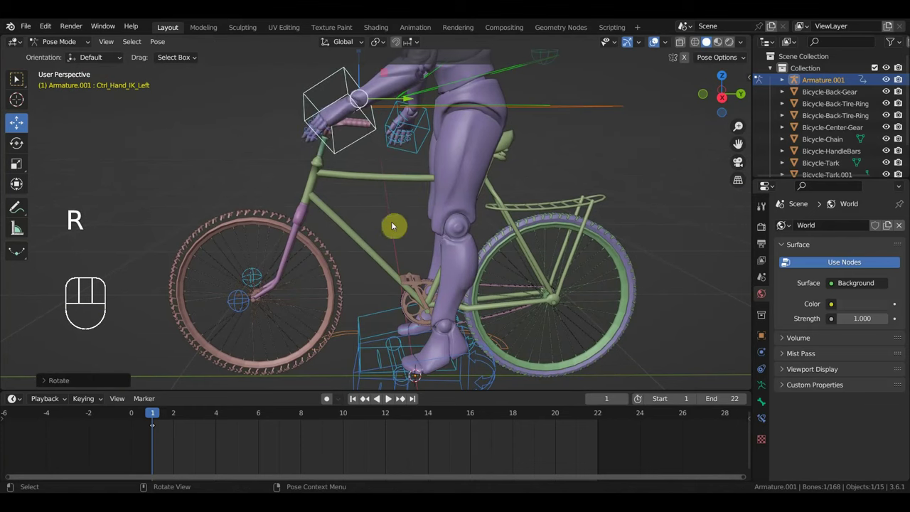
{"action": "middle_click_drag", "start_coordinate": [315, 147], "coordinate": [443, 187]}
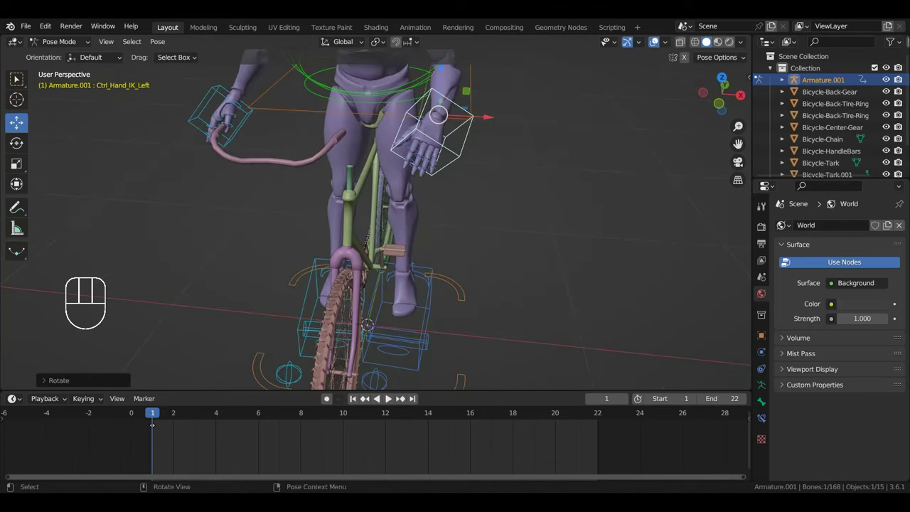
{"action": "key", "text": "r"}
{"action": "left_click", "coordinate": [533, 129]}
Rotate the left index, middle, ring and pinky fingertip controls together about -40° in the right side view
{"action": "scroll", "coordinate": [459, 185], "scroll_direction": "up", "scroll_amount": 3}
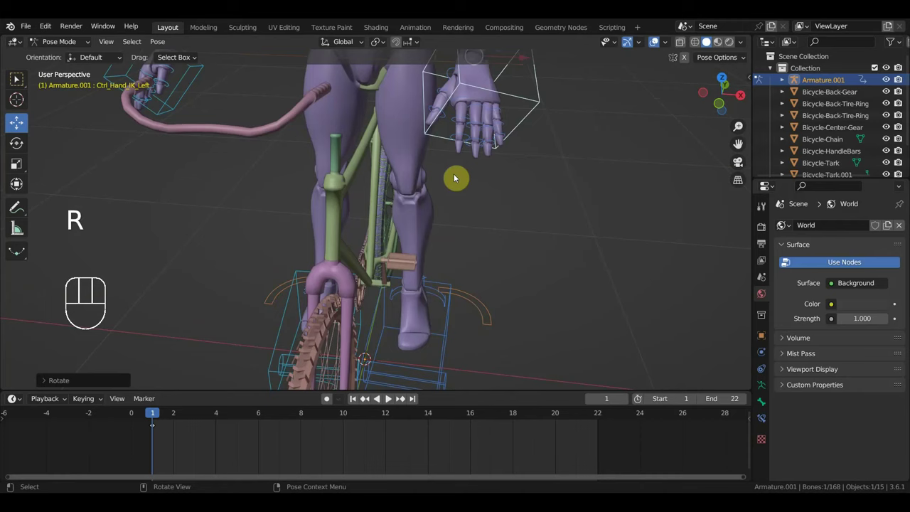
{"action": "left_click", "coordinate": [468, 141]}
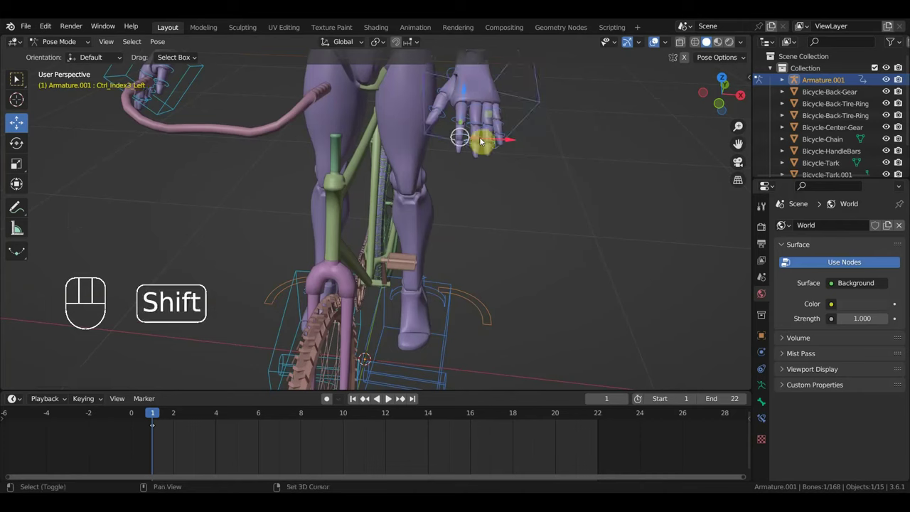
{"action": "left_click", "coordinate": [460, 137], "text": "shift"}
{"action": "middle_click_drag", "start_coordinate": [459, 135], "coordinate": [496, 148]}
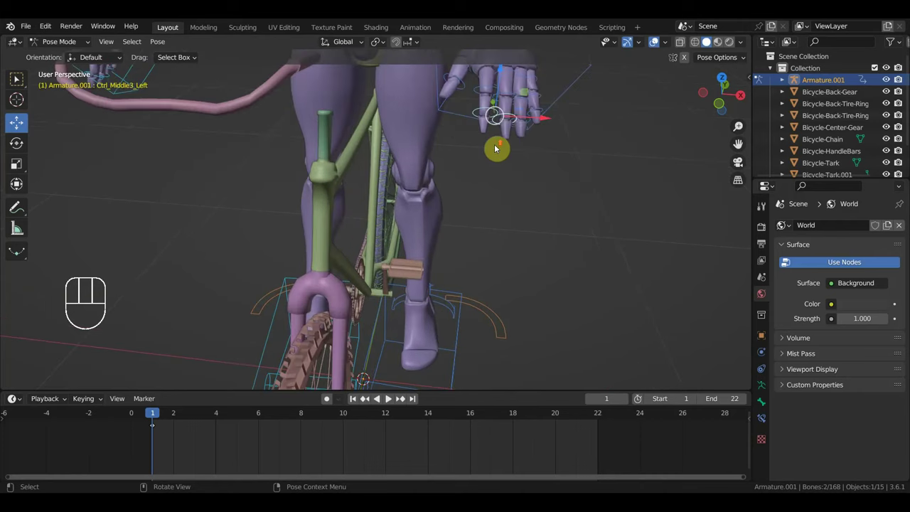
{"action": "left_click", "coordinate": [530, 118], "text": "shift"}
{"action": "left_click", "coordinate": [544, 122], "text": "shift"}
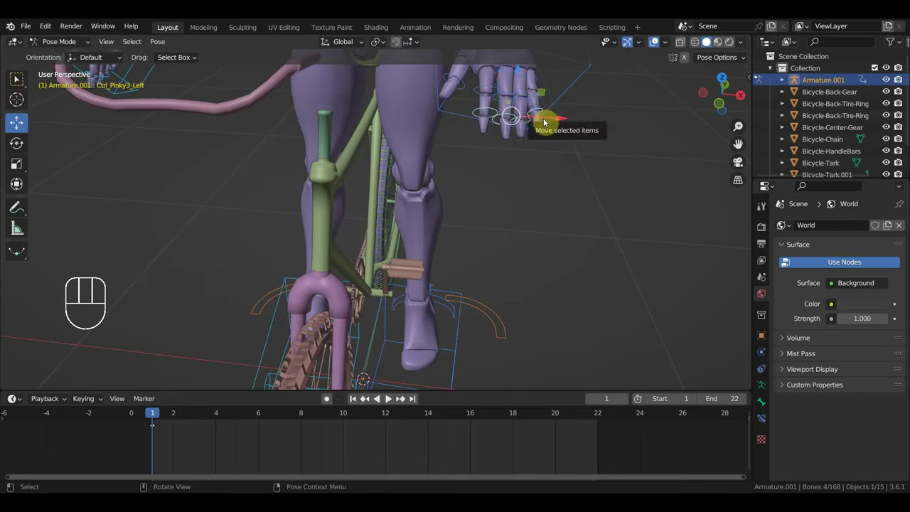
{"action": "key", "text": "KP_3"}
{"action": "scroll", "coordinate": [544, 146], "scroll_direction": "down", "scroll_amount": 5}
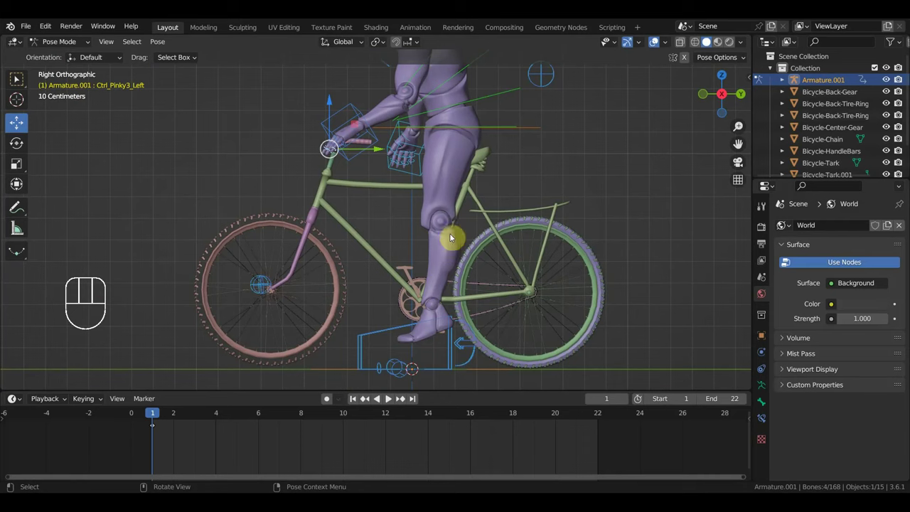
{"action": "key", "text": "r"}
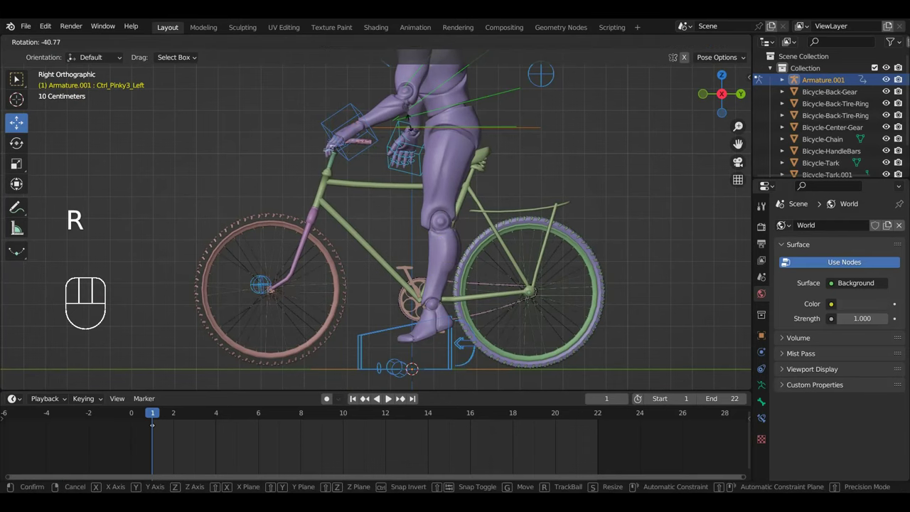
{"action": "left_click", "coordinate": [404, 121]}
Rotate the middle-joint controls of the left hand's four fingers (Index2 to Pinky2) together to curl them further
{"action": "middle_click_drag", "start_coordinate": [405, 122], "coordinate": [497, 244]}
{"action": "scroll", "coordinate": [498, 244], "scroll_direction": "up", "scroll_amount": 2}
{"action": "scroll", "coordinate": [463, 195], "scroll_direction": "up", "scroll_amount": 4}
{"action": "middle_click_drag", "start_coordinate": [463, 195], "coordinate": [370, 259], "text": "shift"}
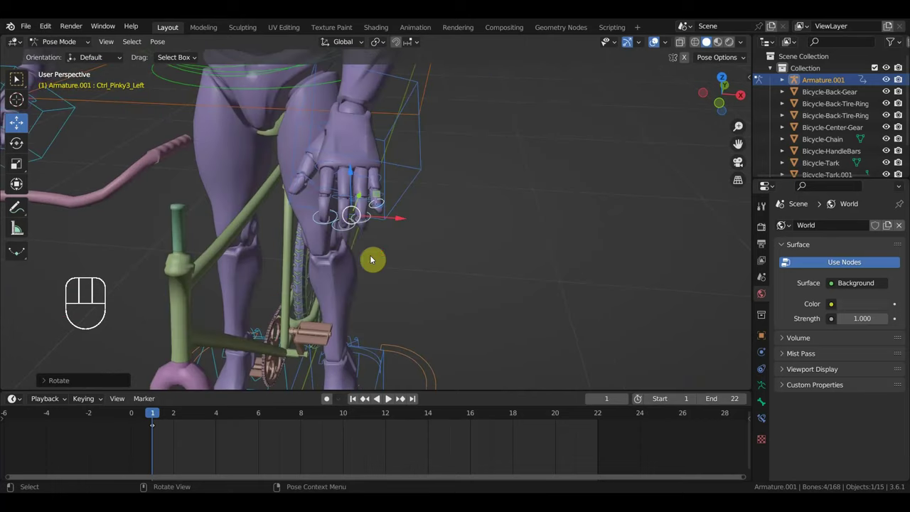
{"action": "left_click", "coordinate": [326, 191]}
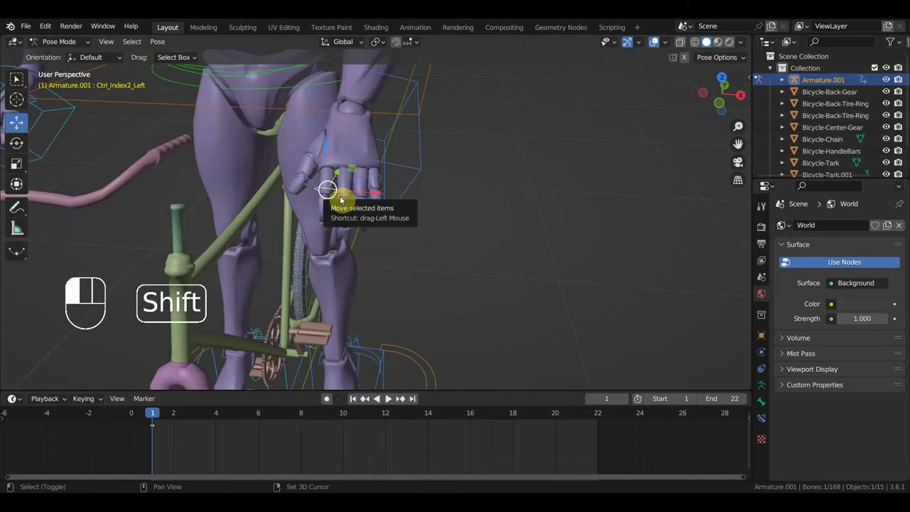
{"action": "left_click", "coordinate": [353, 195], "text": "shift"}
{"action": "left_click", "coordinate": [373, 198], "text": "shift"}
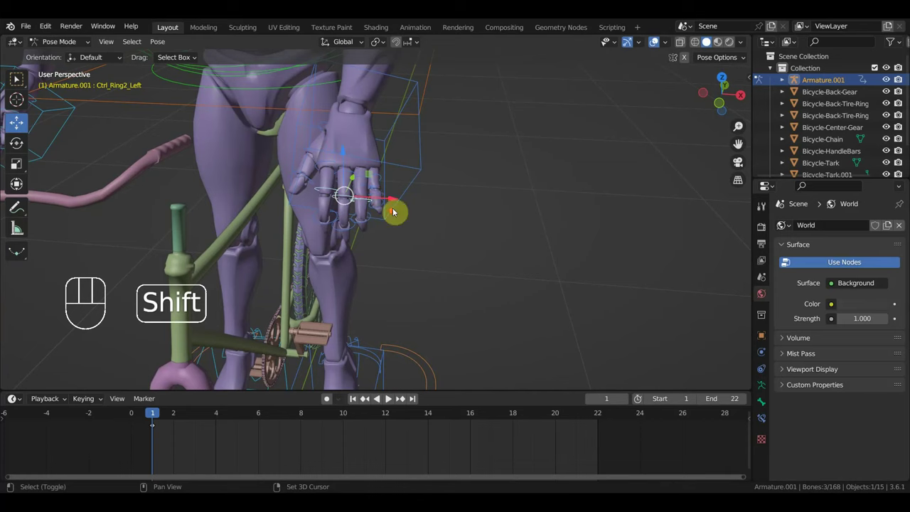
{"action": "scroll", "coordinate": [393, 211], "scroll_direction": "up", "scroll_amount": 3}
{"action": "left_click", "coordinate": [390, 156], "text": "shift"}
{"action": "middle_click_drag", "start_coordinate": [414, 199], "coordinate": [365, 177]}
{"action": "key", "text": "r"}
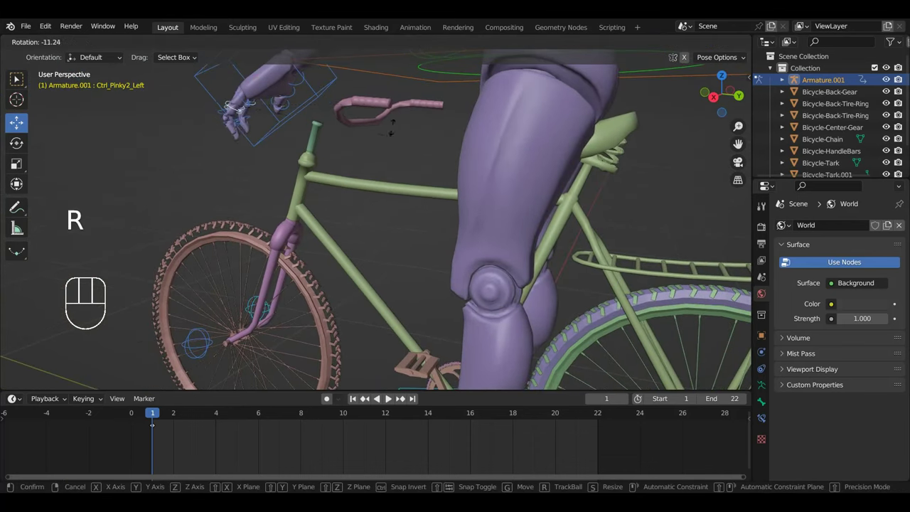
{"action": "left_click", "coordinate": [256, 84]}
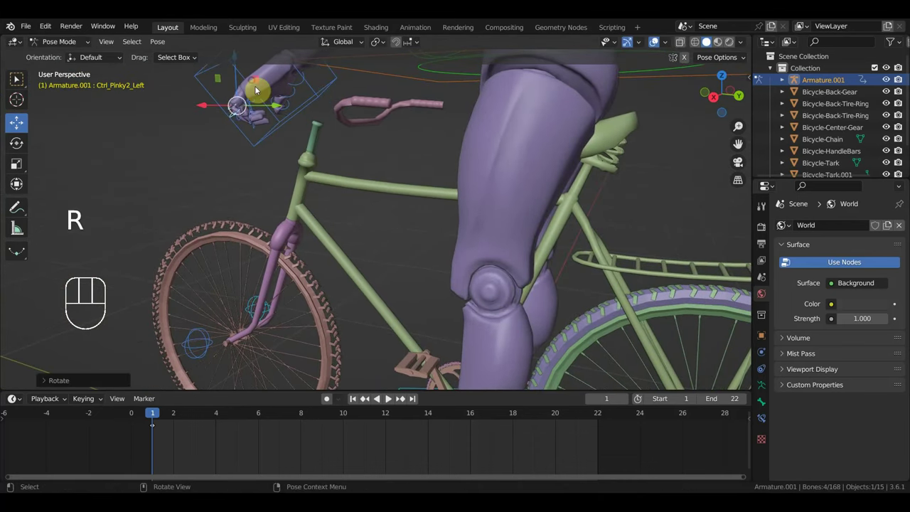
Select the left hand's four finger base controls together with Ctrl_Thumb2_Left and rotate them about -30° from the side
{"action": "middle_click_drag", "start_coordinate": [260, 90], "coordinate": [365, 156]}
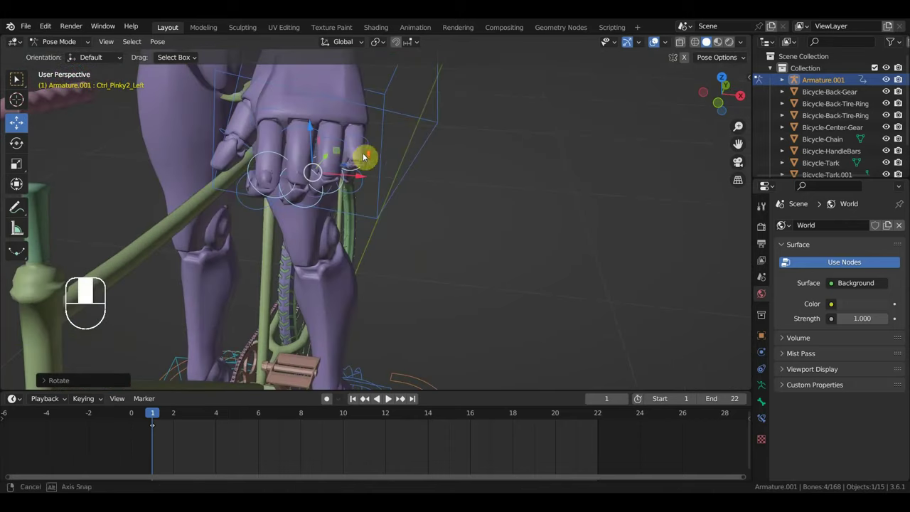
{"action": "left_click", "coordinate": [280, 114]}
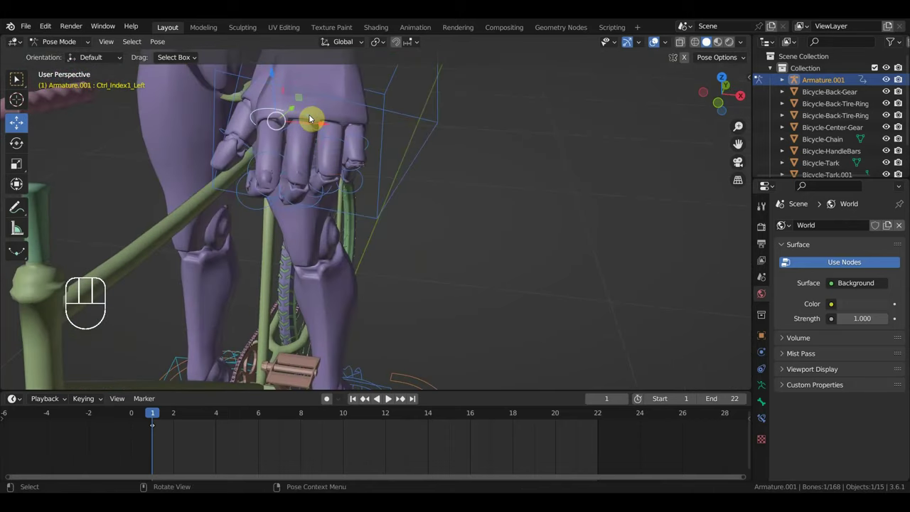
{"action": "left_click", "coordinate": [300, 119], "text": "shift"}
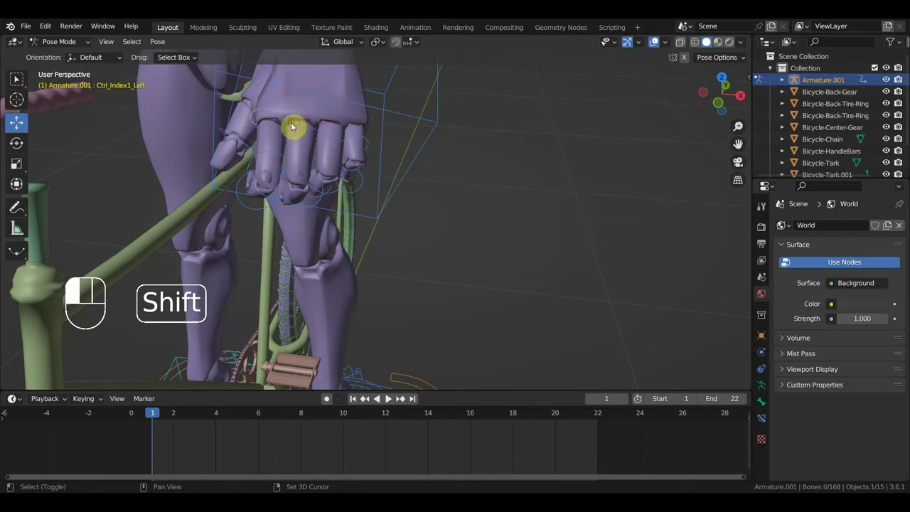
{"action": "left_click", "coordinate": [324, 130], "text": "shift"}
{"action": "left_click", "coordinate": [279, 119], "text": "shift"}
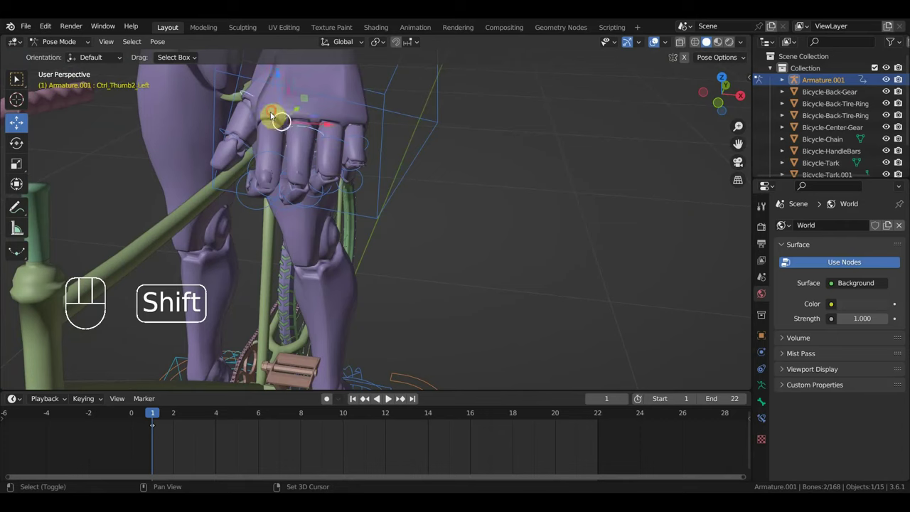
{"action": "left_click", "coordinate": [348, 141], "text": "shift"}
{"action": "left_click", "coordinate": [366, 144], "text": "shift"}
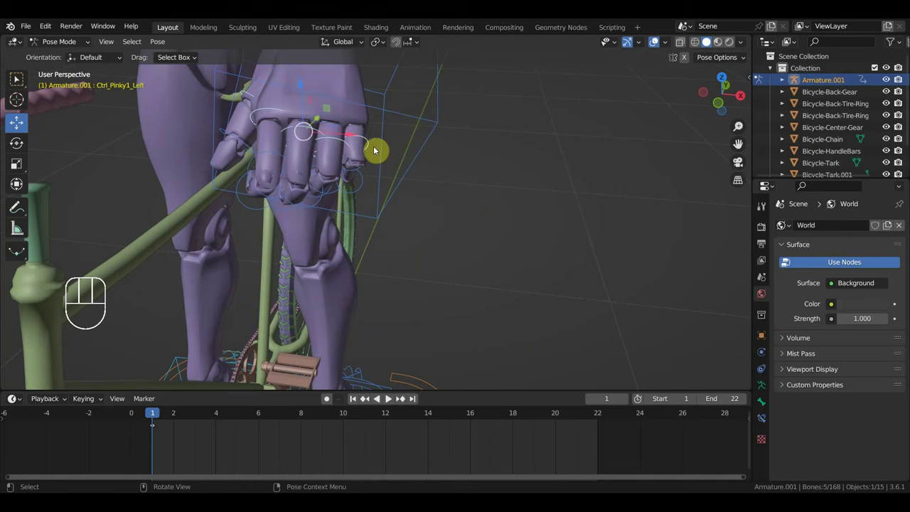
{"action": "key", "text": "KP_3"}
{"action": "mouse_move", "coordinate": [358, 162]}
{"action": "middle_mouse_down"}
{"action": "mouse_move", "coordinate": [372, 163]}
{"action": "mouse_move", "coordinate": [360, 163]}
{"action": "middle_mouse_up"}
{"action": "key", "text": "r"}
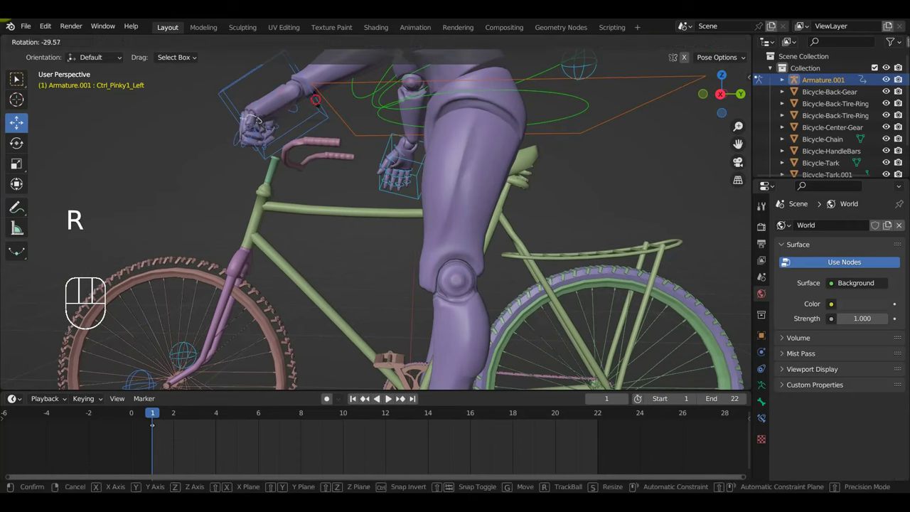
{"action": "left_click", "coordinate": [255, 121]}
Refine the curl of the selected left finger base and thumb controls from the side, and rotate them about 17° from the front
{"action": "middle_click_drag", "start_coordinate": [256, 120], "coordinate": [296, 168]}
{"action": "key", "text": "r"}
{"action": "left_click", "coordinate": [432, 172]}
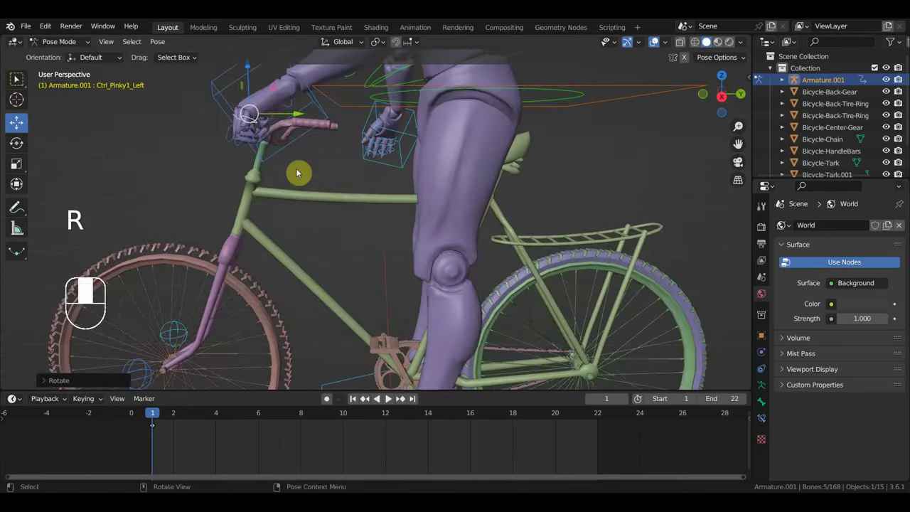
{"action": "key", "text": "r"}
{"action": "left_click", "coordinate": [333, 134]}
{"action": "middle_click_drag", "start_coordinate": [333, 134], "coordinate": [450, 159]}
{"action": "key", "text": "r"}
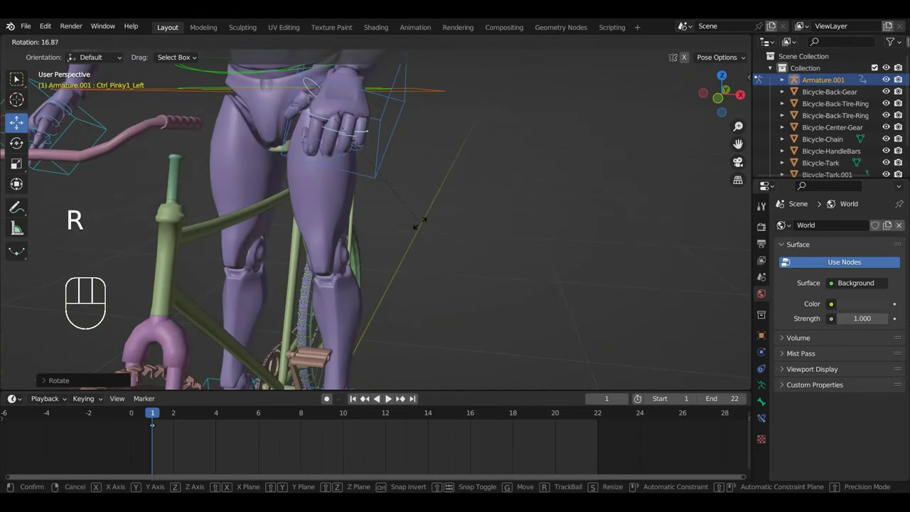
{"action": "left_click", "coordinate": [418, 224]}
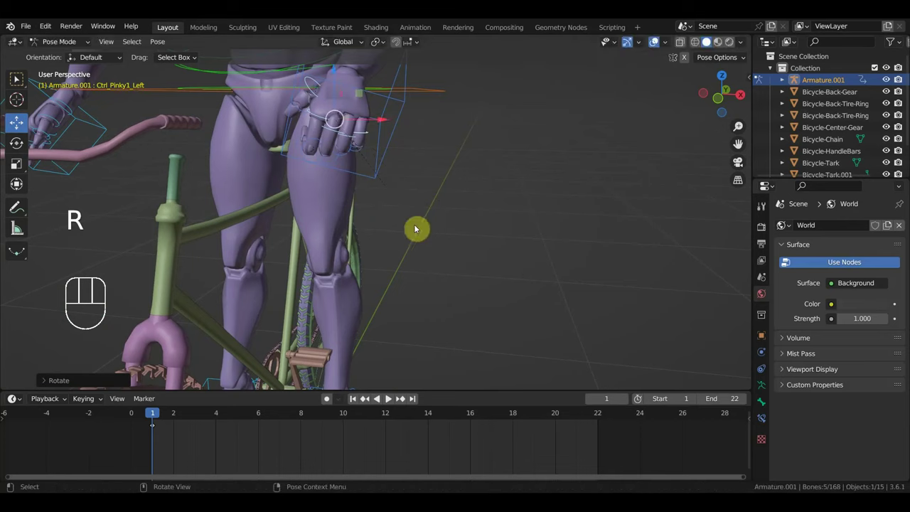
Rotate the Ctrl_Hand_IK_Left control in the front perspective view to straighten the left hand
{"action": "left_click", "coordinate": [316, 80]}
{"action": "key", "text": "r"}
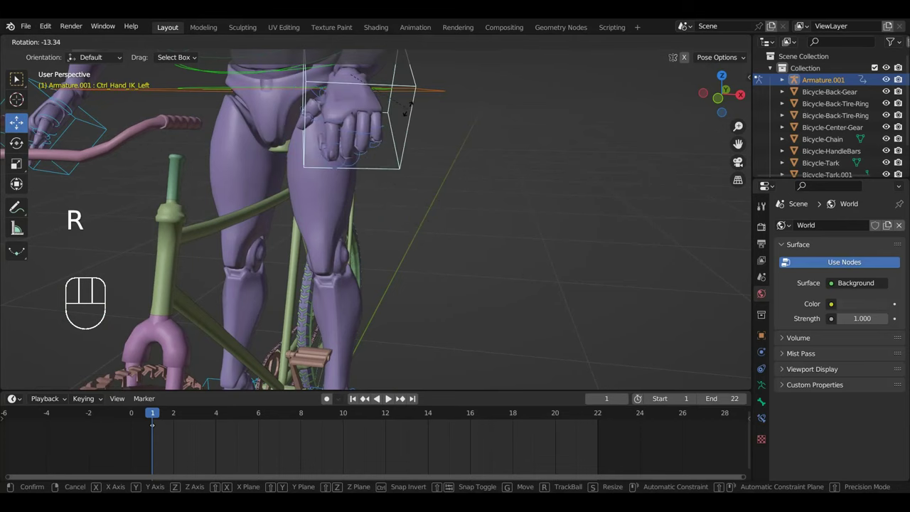
{"action": "left_click", "coordinate": [406, 132]}
{"action": "middle_click_drag", "start_coordinate": [405, 132], "coordinate": [385, 239], "text": "shift"}
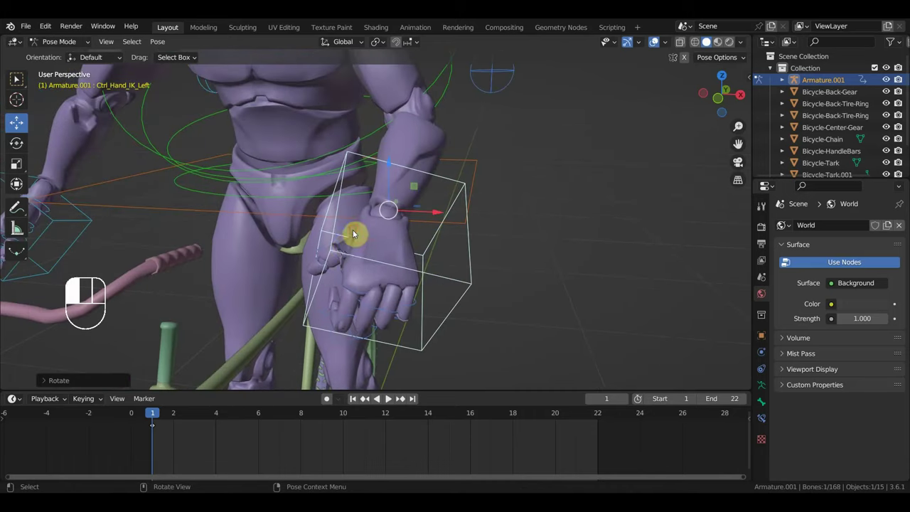
Rotate the Ctrl_Thumb2_Left control from the front to adjust the left thumb's bend
{"action": "left_click", "coordinate": [353, 235]}
{"action": "key", "text": "r"}
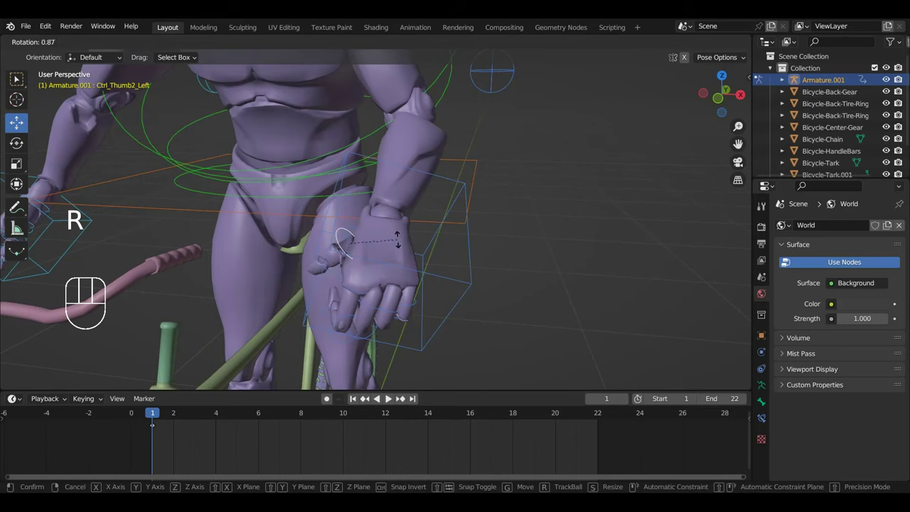
{"action": "left_click", "coordinate": [393, 214]}
{"action": "scroll", "coordinate": [400, 226], "scroll_direction": "down", "scroll_amount": 5}
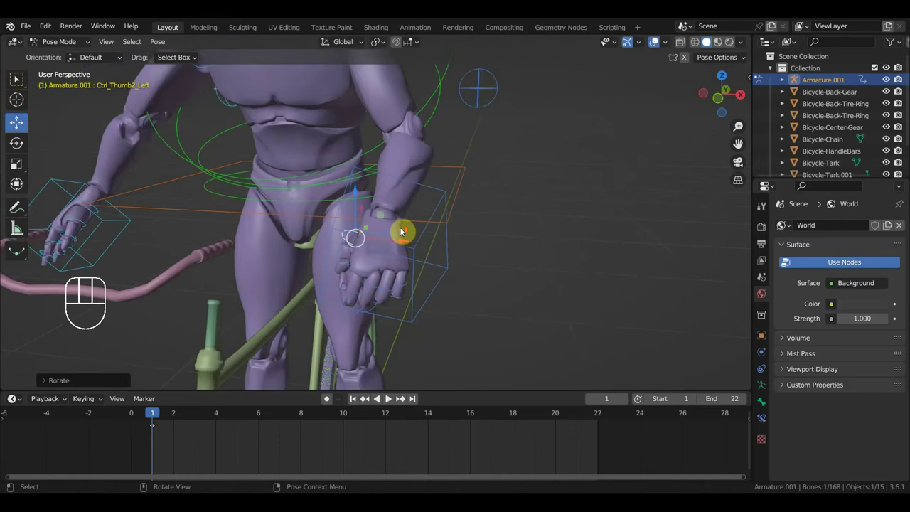
{"action": "left_click_drag", "start_coordinate": [396, 242], "coordinate": [395, 242]}
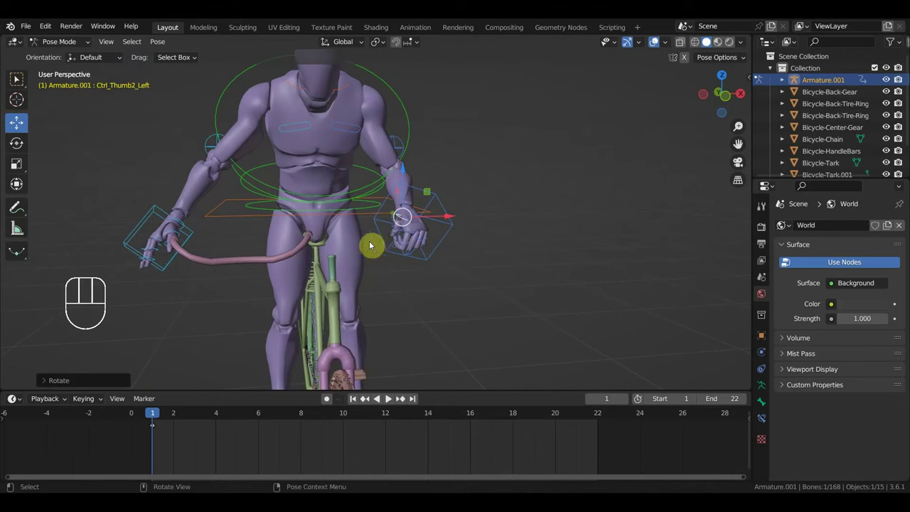
Select the right hand's four fingertip controls (Pinky3 to Index3) together and rotate them about -80° from the front to curl them
{"action": "left_click", "coordinate": [188, 227]}
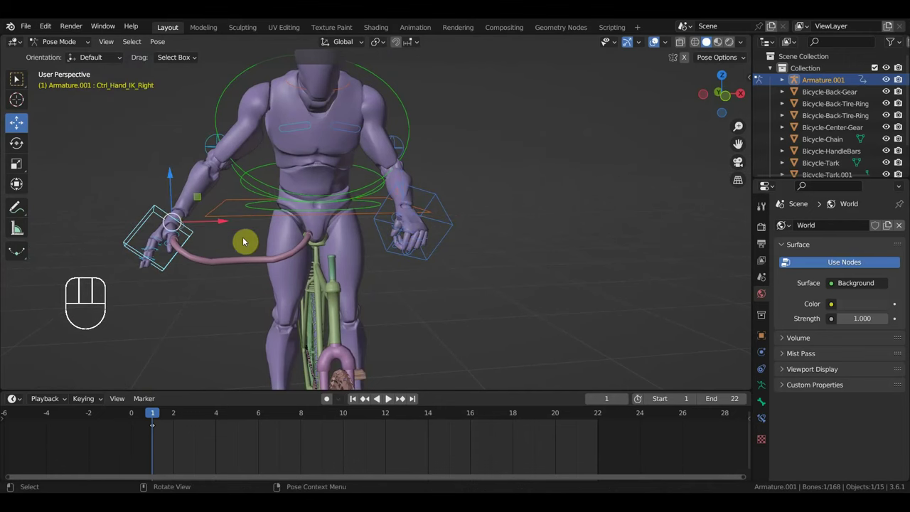
{"action": "middle_click_drag", "start_coordinate": [243, 242], "coordinate": [335, 230]}
{"action": "scroll", "coordinate": [291, 256], "scroll_direction": "up", "scroll_amount": 3}
{"action": "middle_click_drag", "start_coordinate": [290, 256], "coordinate": [291, 256]}
{"action": "left_click", "coordinate": [145, 320], "text": "shift"}
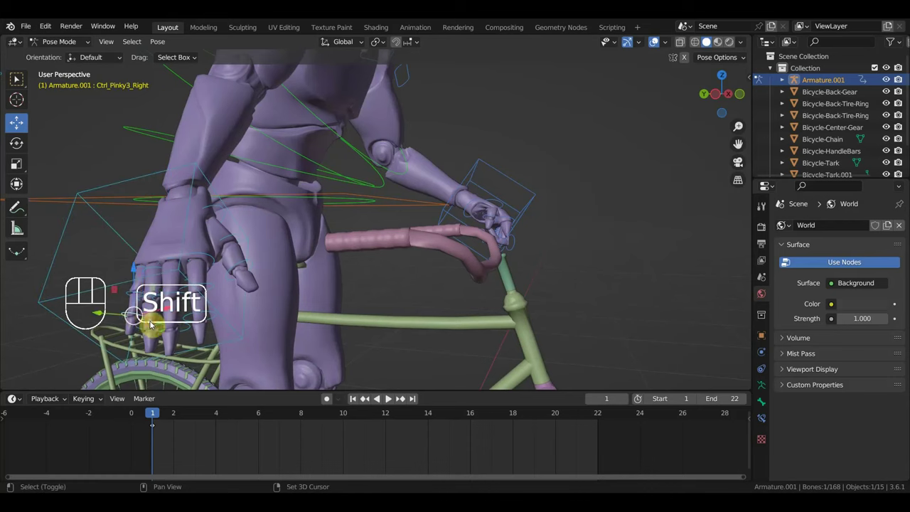
{"action": "left_click", "coordinate": [165, 326], "text": "shift"}
{"action": "left_click", "coordinate": [186, 327], "text": "shift"}
{"action": "left_click", "coordinate": [210, 316], "text": "shift"}
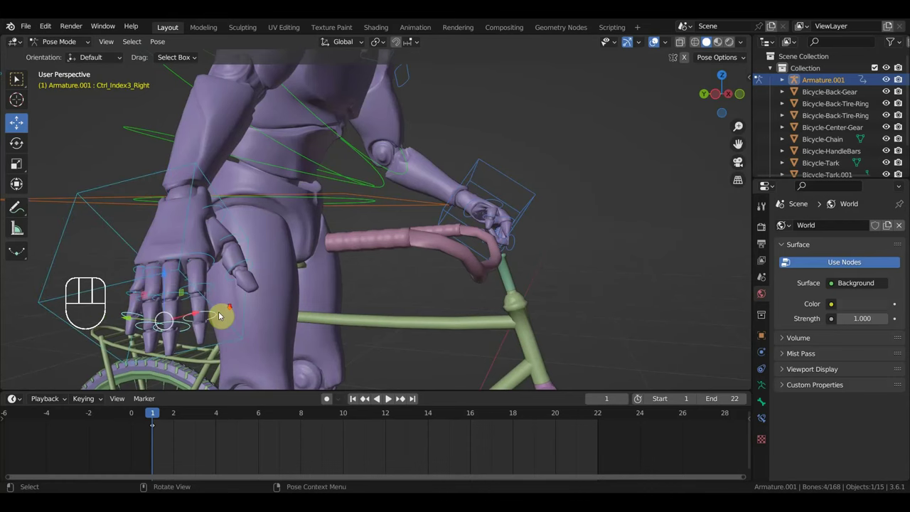
{"action": "middle_click_drag", "start_coordinate": [220, 315], "coordinate": [135, 313]}
{"action": "key", "text": "r"}
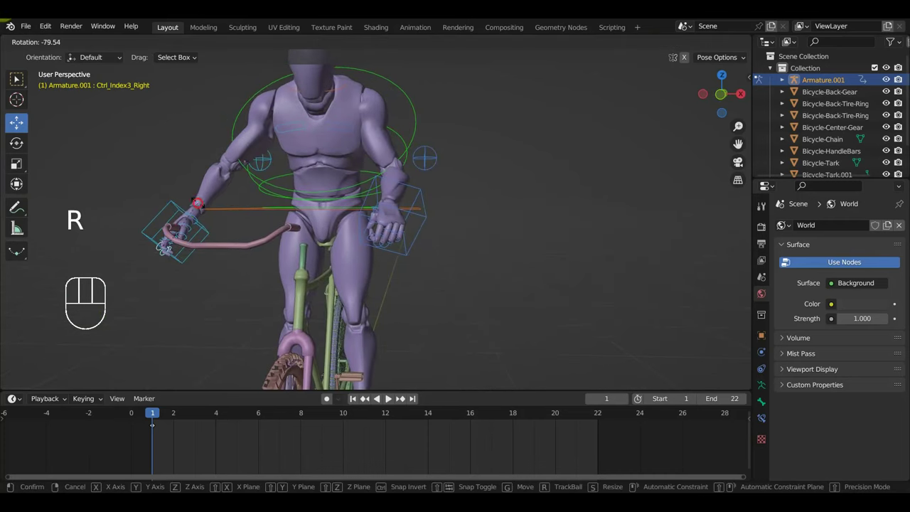
{"action": "left_click", "coordinate": [197, 203]}
Refine the rotation of the selected right fingertip controls from the side
{"action": "middle_click_drag", "start_coordinate": [221, 217], "coordinate": [358, 246]}
{"action": "key", "text": "r"}
{"action": "left_click", "coordinate": [339, 244]}
Select the right hand's four middle-joint finger controls (Index2 to Pinky2) and rotate them in the front orthographic view to curl them inward
{"action": "scroll", "coordinate": [310, 237], "scroll_direction": "up", "scroll_amount": 5}
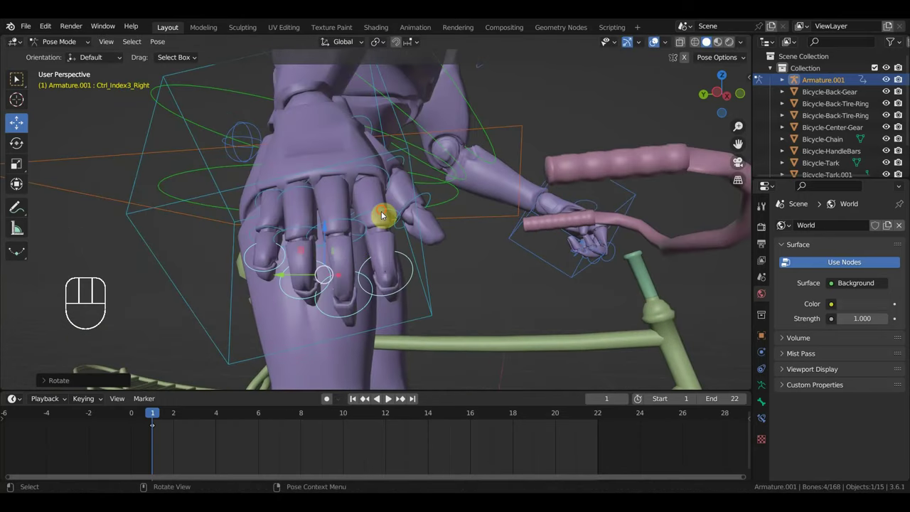
{"action": "left_click", "coordinate": [357, 219]}
{"action": "left_click_drag", "start_coordinate": [307, 228], "coordinate": [288, 229]}
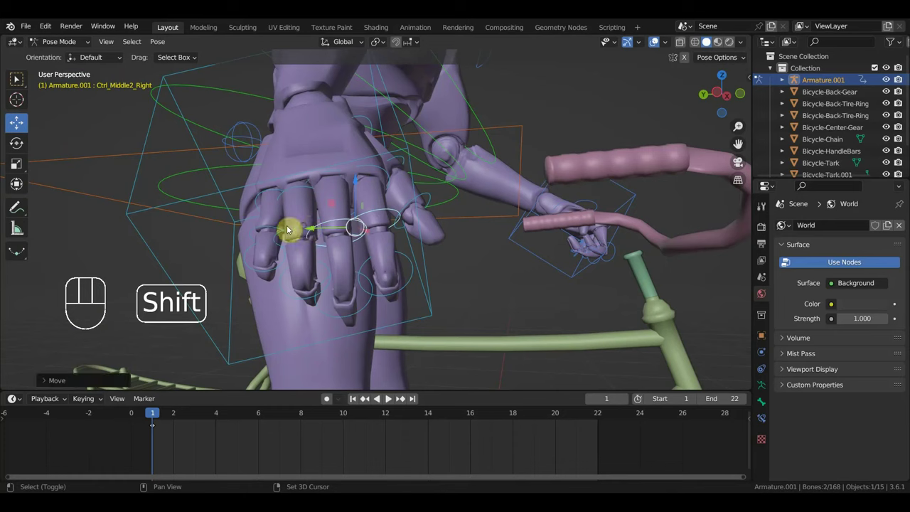
{"action": "left_click", "coordinate": [270, 230], "text": "shift"}
{"action": "left_click", "coordinate": [316, 232], "text": "shift"}
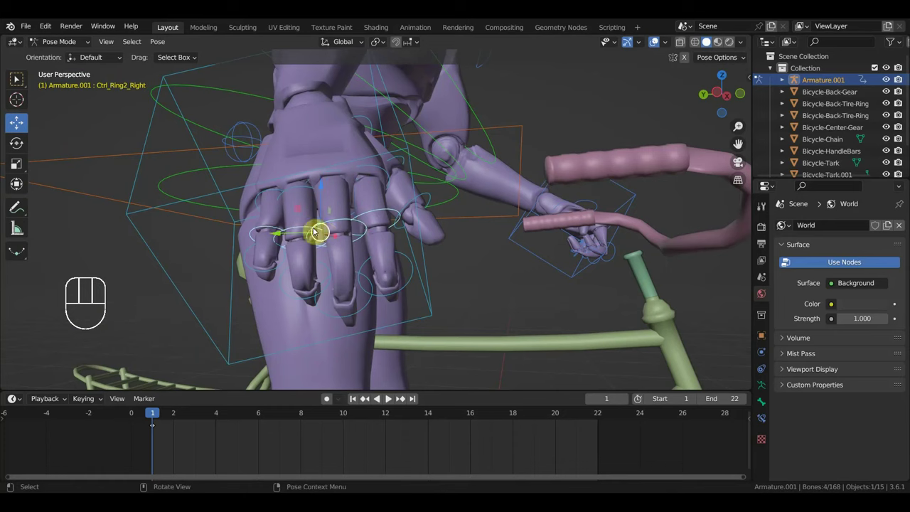
{"action": "key", "text": "KP_3"}
{"action": "key", "text": "KP_1"}
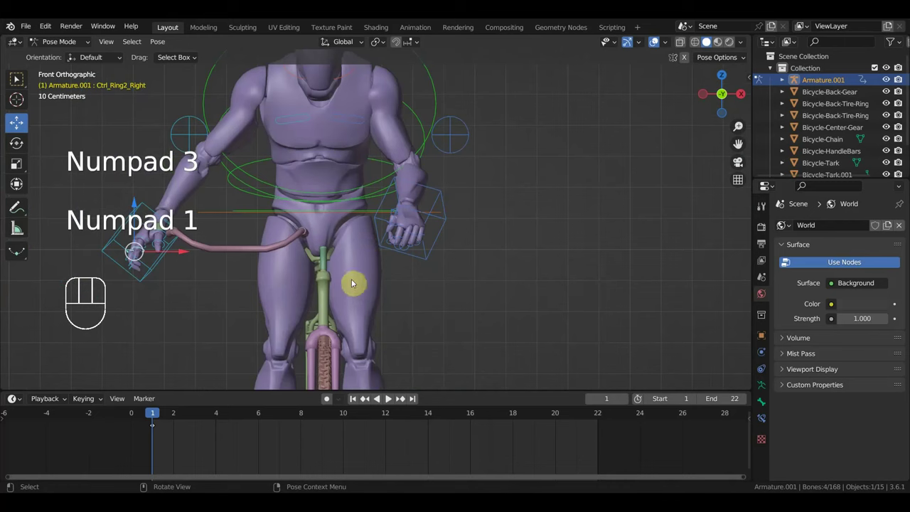
{"action": "key", "text": "r"}
{"action": "left_click", "coordinate": [204, 172]}
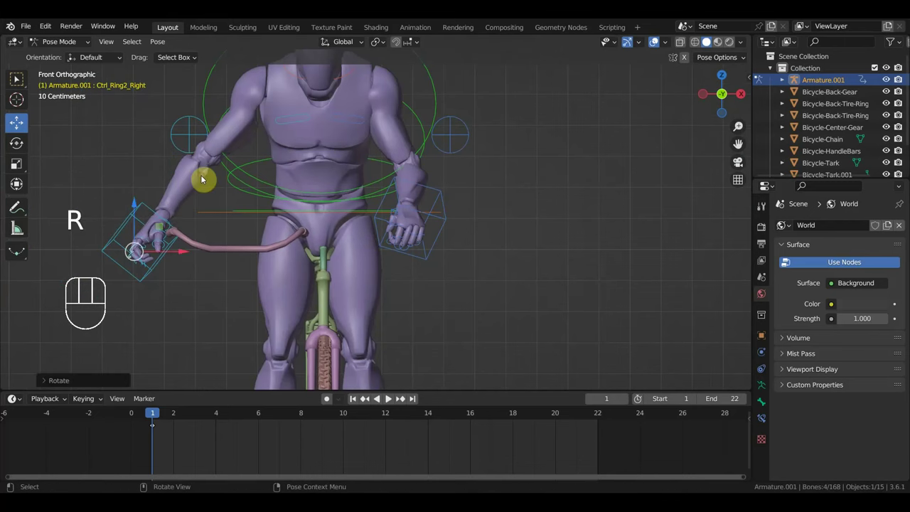
Adjust the rotation of the selected right middle-joint finger controls from the side
{"action": "middle_click_drag", "start_coordinate": [203, 177], "coordinate": [338, 227]}
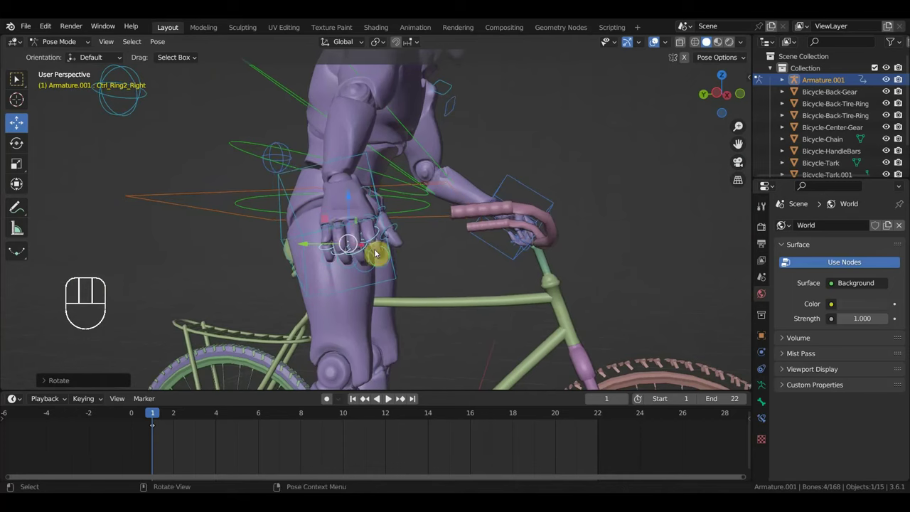
{"action": "key", "text": "r"}
{"action": "left_click", "coordinate": [408, 282]}
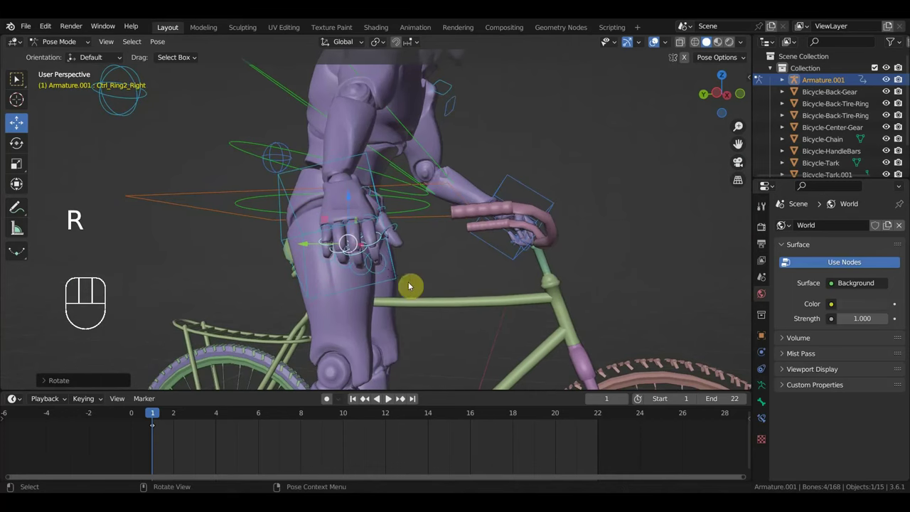
Select the right hand's four finger base controls (Index1 to Pinky1) and rotate them in the front orthographic view to close the fist
{"action": "scroll", "coordinate": [398, 281], "scroll_direction": "up", "scroll_amount": 5}
{"action": "left_click", "coordinate": [312, 214]}
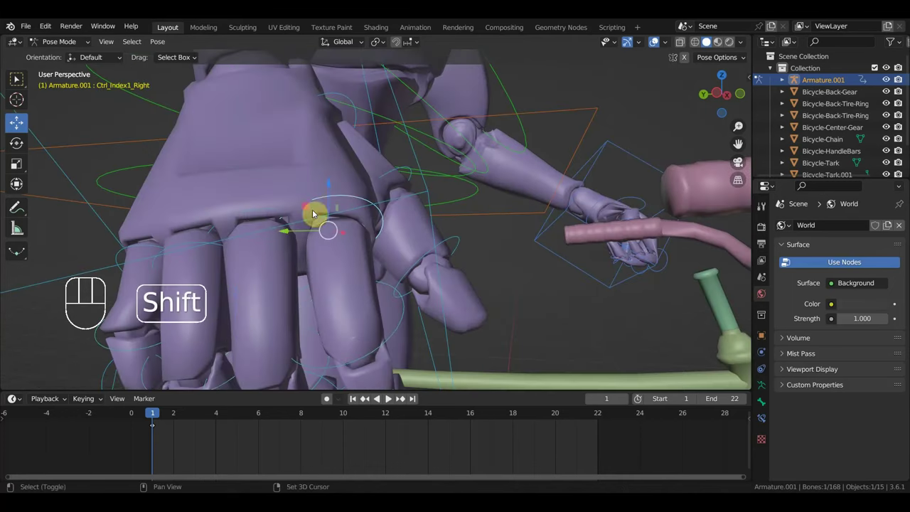
{"action": "left_click", "coordinate": [258, 210], "text": "shift"}
{"action": "left_click", "coordinate": [192, 241], "text": "shift"}
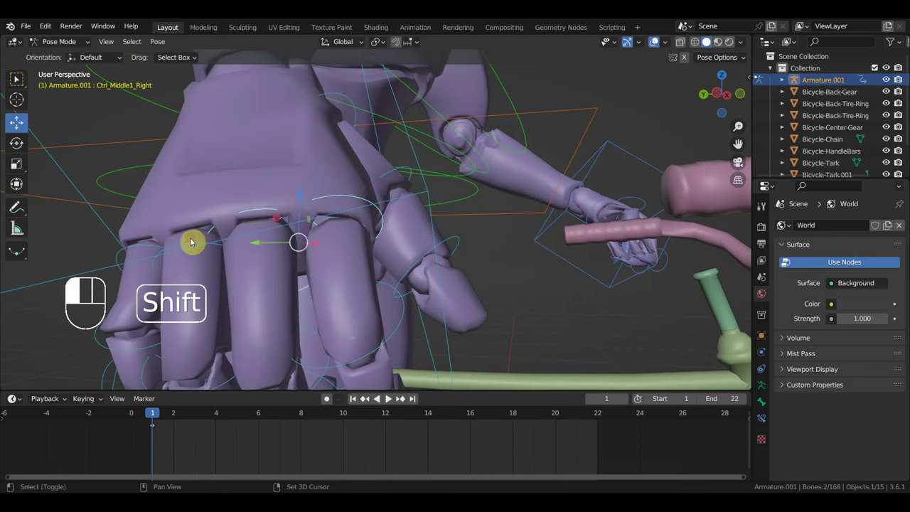
{"action": "left_click", "coordinate": [152, 243], "text": "shift"}
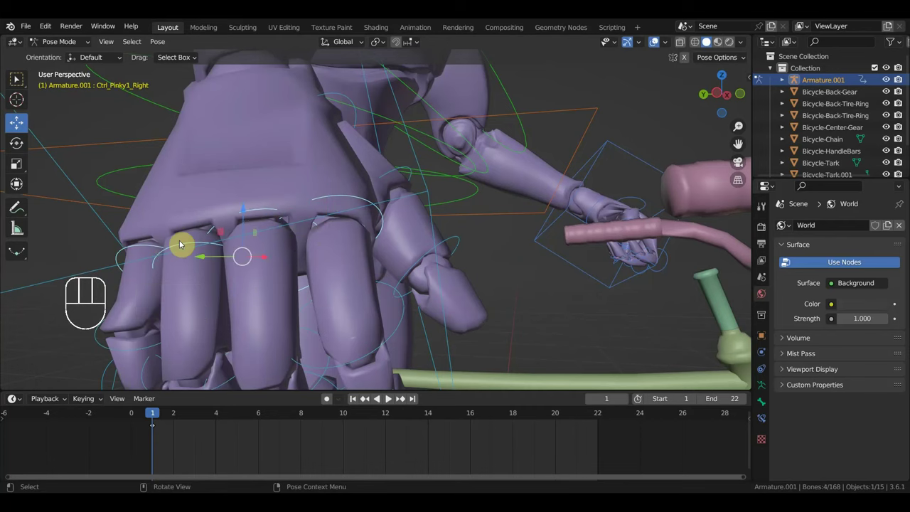
{"action": "key", "text": "KP_1"}
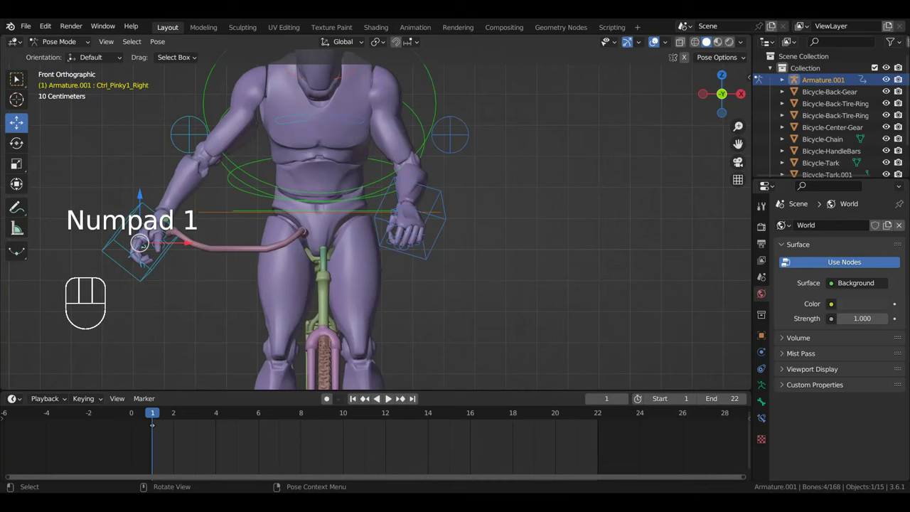
{"action": "key", "text": "r"}
{"action": "left_click", "coordinate": [171, 169]}
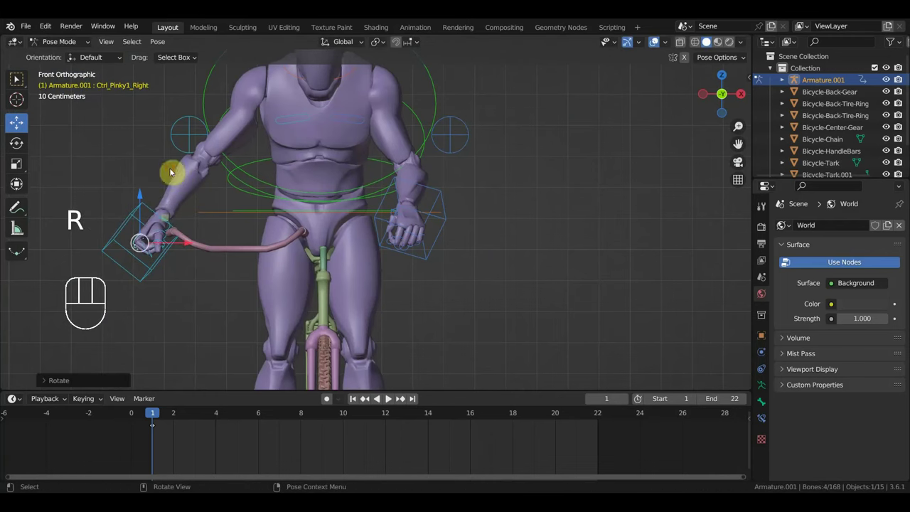
Rotate the Ctrl_Thumb2_Right control from the front and from the side to bend the right thumb toward the fingers
{"action": "middle_click_drag", "start_coordinate": [181, 253], "coordinate": [292, 264]}
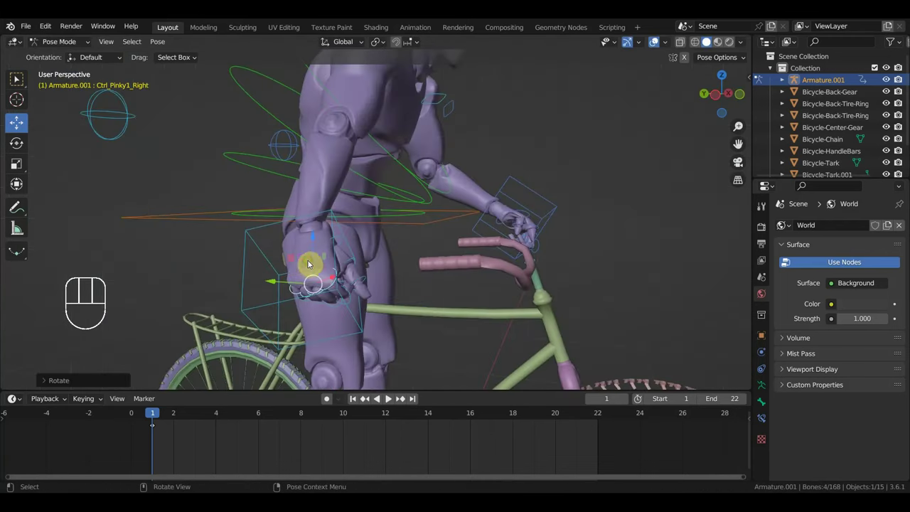
{"action": "left_click", "coordinate": [349, 253]}
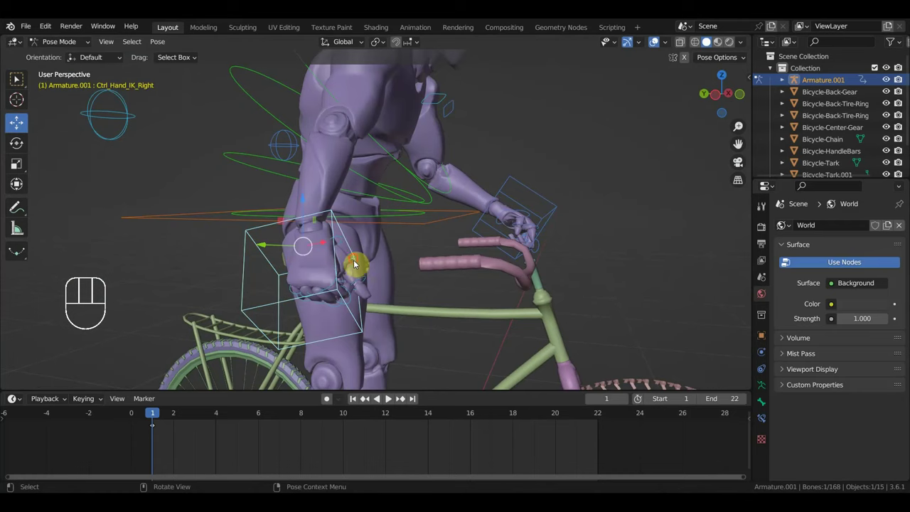
{"action": "left_click", "coordinate": [355, 264]}
{"action": "middle_click_drag", "start_coordinate": [381, 272], "coordinate": [368, 257]}
{"action": "middle_click_drag", "start_coordinate": [412, 284], "coordinate": [337, 274]}
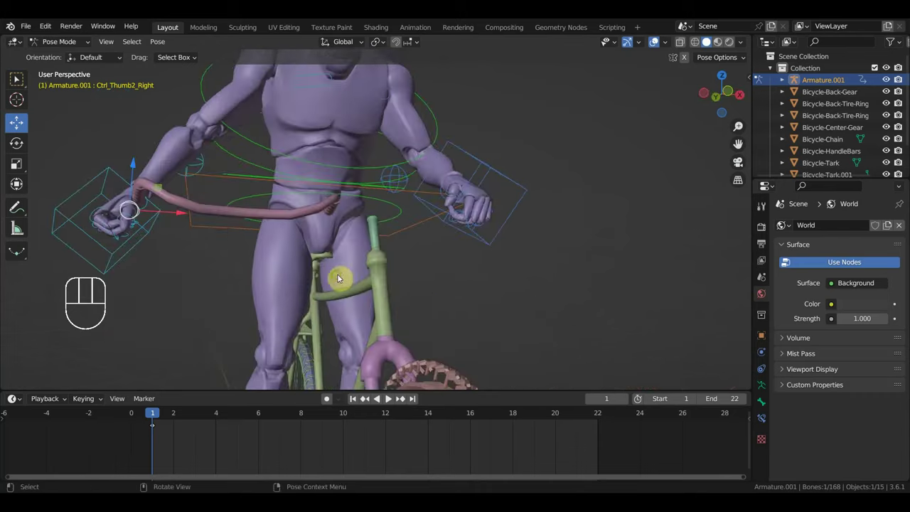
{"action": "key", "text": "r"}
{"action": "left_click", "coordinate": [343, 228]}
{"action": "middle_click_drag", "start_coordinate": [343, 227], "coordinate": [433, 245]}
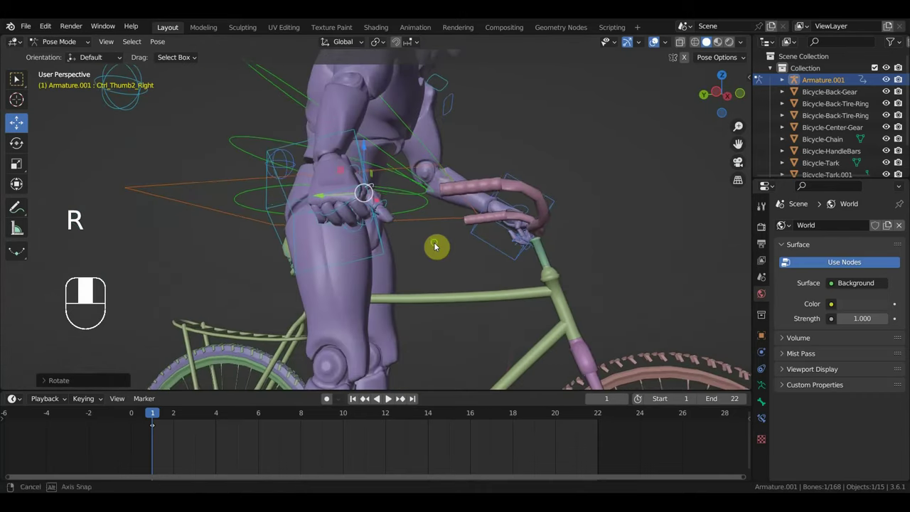
{"action": "key", "text": "r"}
{"action": "left_click", "coordinate": [400, 274]}
Rotate the Ctrl_Thumb3_Right control about 39° from the front to curl the right thumb's tip
{"action": "left_click", "coordinate": [343, 217]}
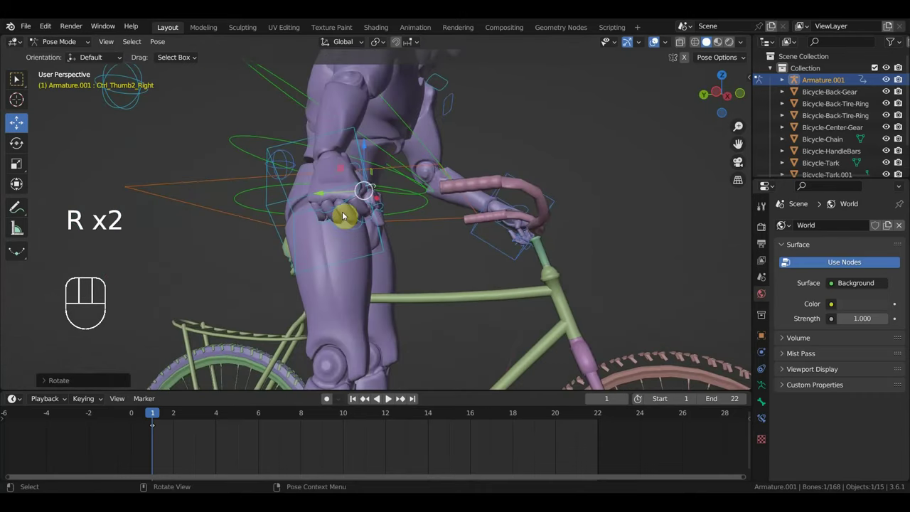
{"action": "left_click", "coordinate": [383, 211]}
{"action": "middle_click_drag", "start_coordinate": [383, 211], "coordinate": [325, 256]}
{"action": "key", "text": "r"}
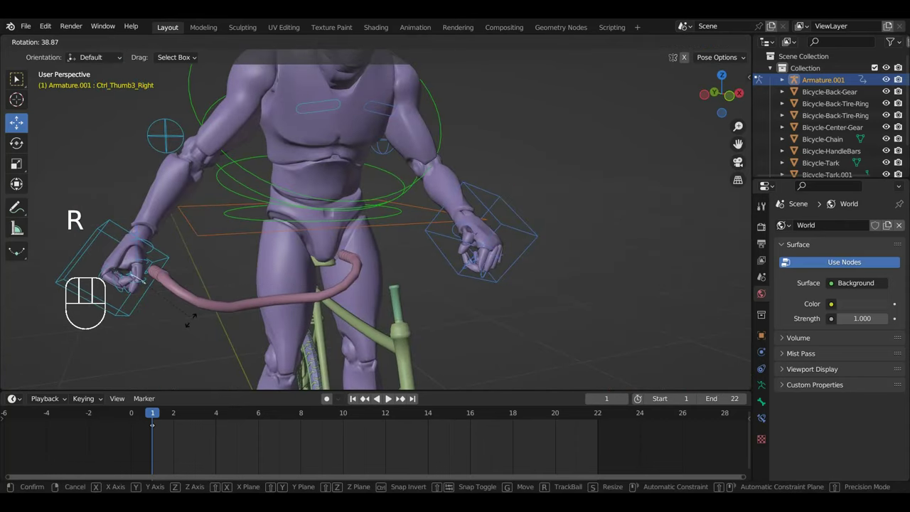
{"action": "left_click", "coordinate": [189, 319]}
{"action": "middle_click_drag", "start_coordinate": [189, 319], "coordinate": [209, 264]}
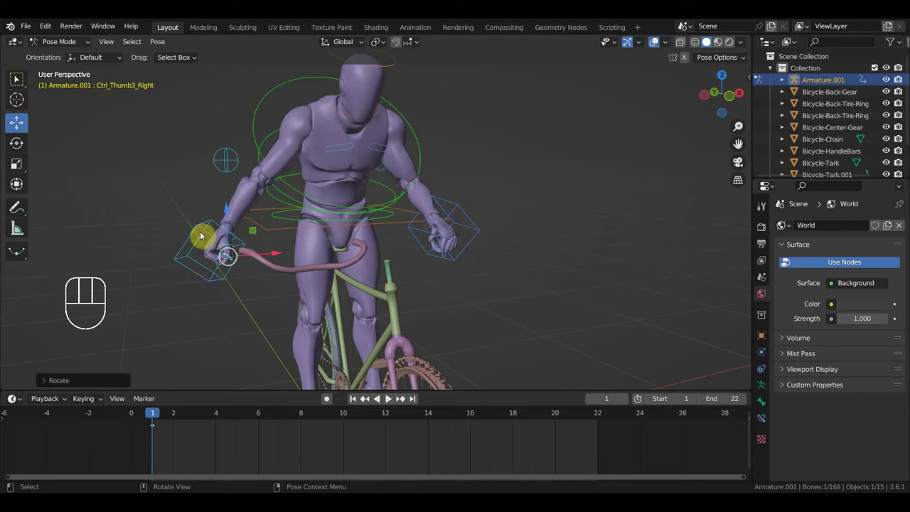
Move the Ctrl_Hand_IK_Right control inward and forward in the top view and rotate it to mirror the left hand's placement
{"action": "left_click", "coordinate": [201, 236]}
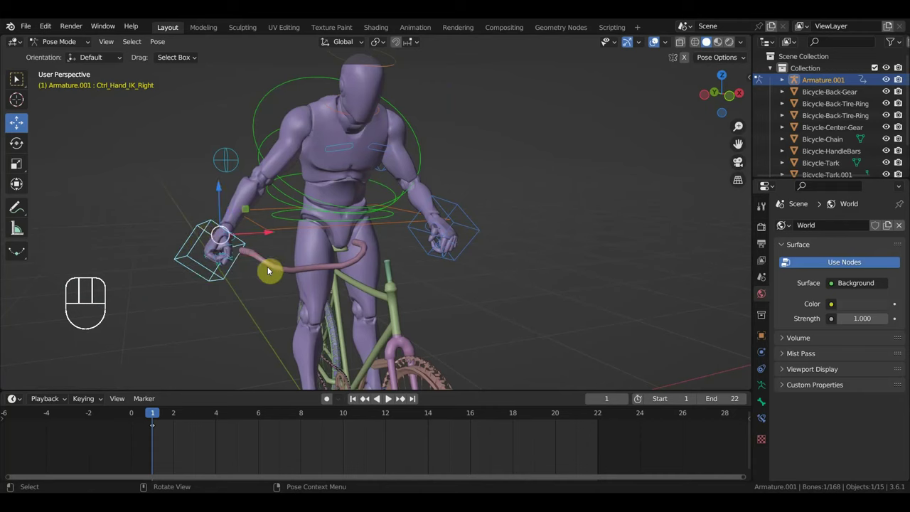
{"action": "key", "text": "KP_7"}
{"action": "key", "text": "g"}
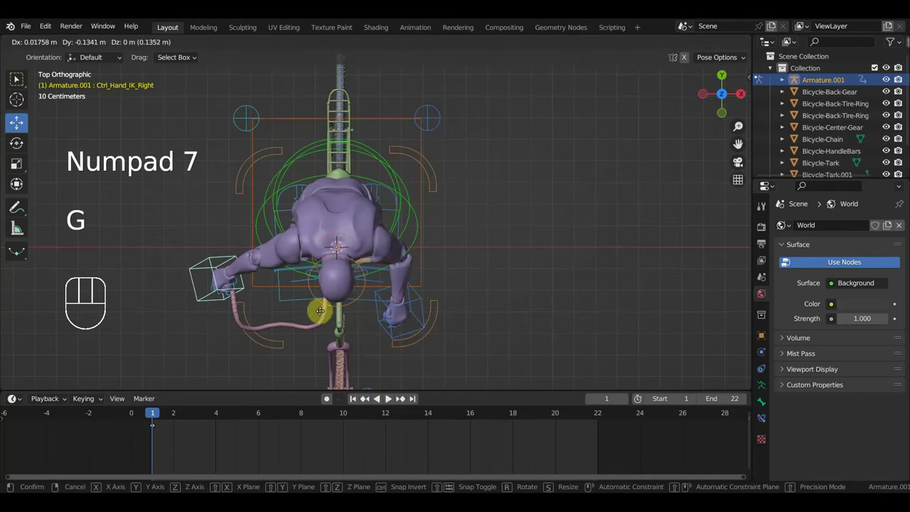
{"action": "left_click", "coordinate": [365, 320]}
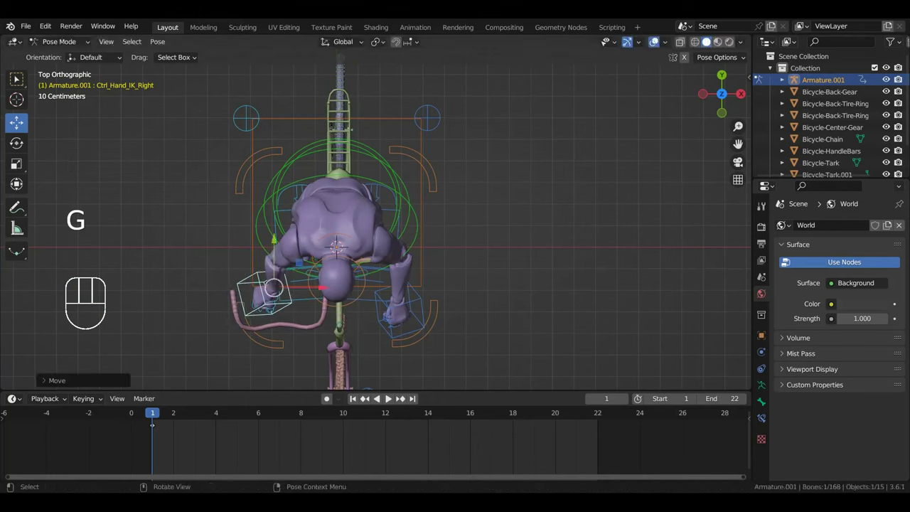
{"action": "key", "text": "r"}
{"action": "left_click", "coordinate": [412, 299]}
Raise the Ctrl_Hand_IK_Right control from the front and nudge Ctrl_Hand_IK_Left so the two hands sit at matching heights
{"action": "middle_click_drag", "start_coordinate": [412, 298], "coordinate": [425, 133]}
{"action": "key", "text": "g"}
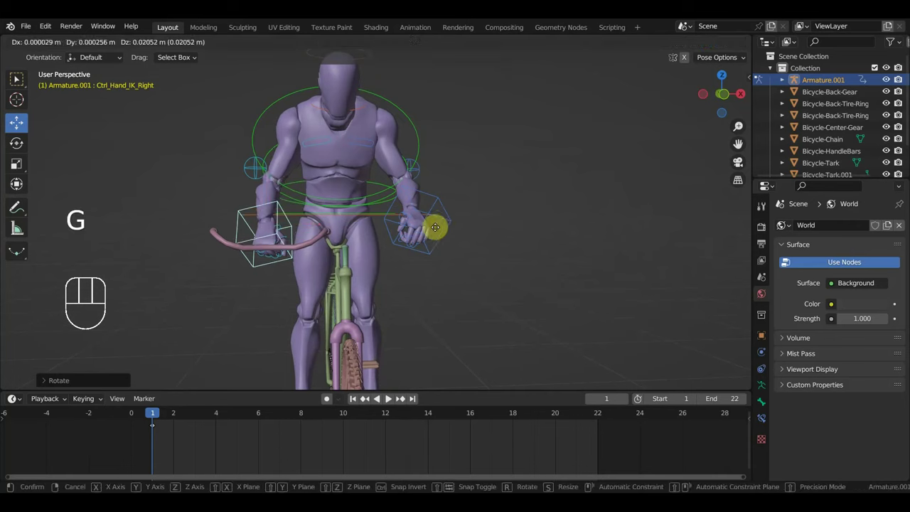
{"action": "left_click", "coordinate": [430, 213]}
{"action": "left_click", "coordinate": [449, 217]}
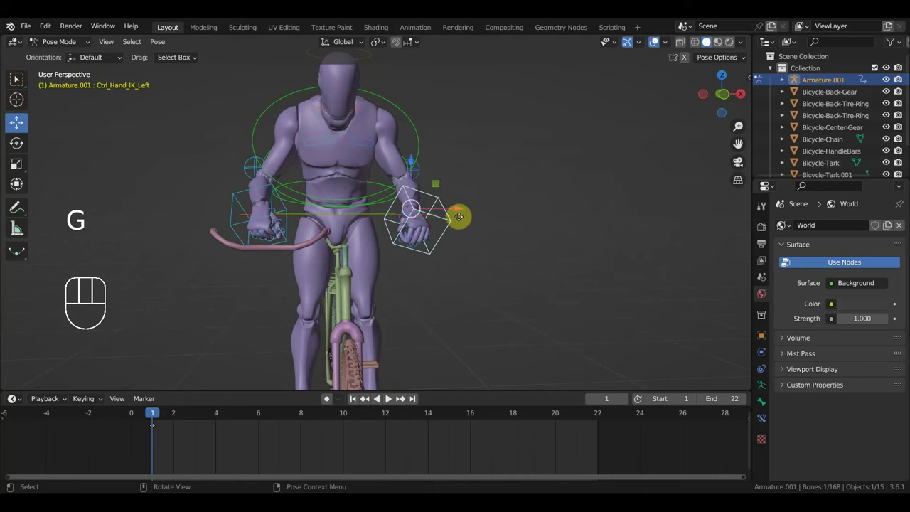
{"action": "key", "text": "g"}
{"action": "left_click", "coordinate": [455, 209]}
Select both foot IK controls in the right orthographic view and raise them from the ground to pedal height, bending the knees
{"action": "middle_click_drag", "start_coordinate": [455, 209], "coordinate": [311, 248]}
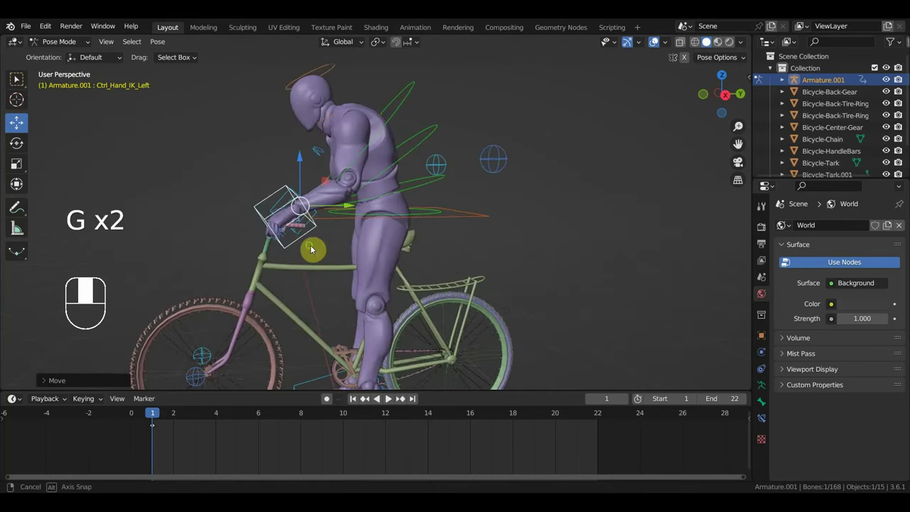
{"action": "key", "text": "KP_3"}
{"action": "scroll", "coordinate": [358, 240], "scroll_direction": "down", "scroll_amount": 1}
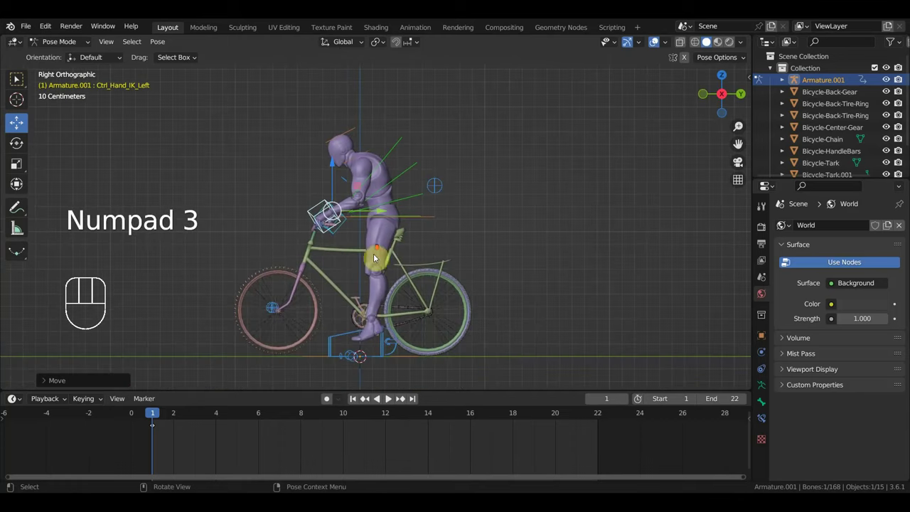
{"action": "middle_click_drag", "start_coordinate": [395, 351], "coordinate": [358, 284], "text": "shift"}
{"action": "left_click", "coordinate": [357, 284], "text": "shift"}
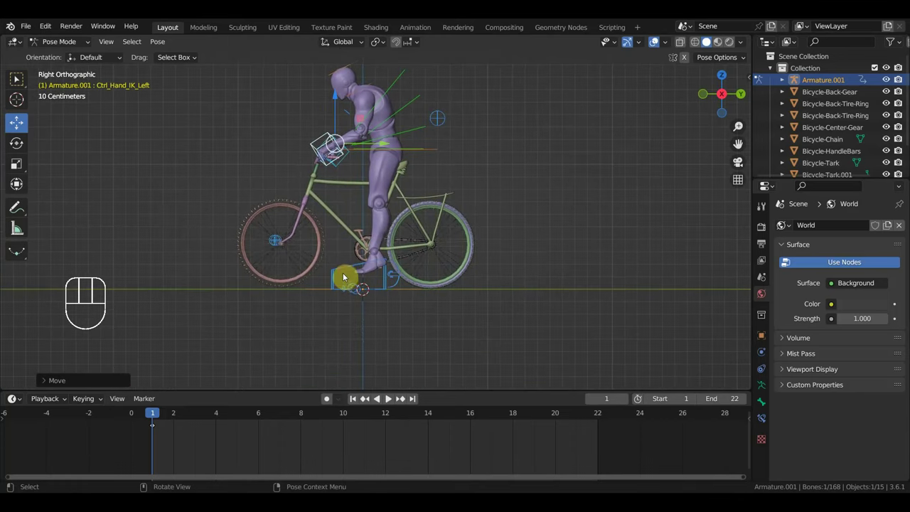
{"action": "left_click_drag", "start_coordinate": [367, 252], "coordinate": [381, 190]}
{"action": "left_click", "coordinate": [380, 190]}
{"action": "scroll", "coordinate": [384, 213], "scroll_direction": "up", "scroll_amount": 3}
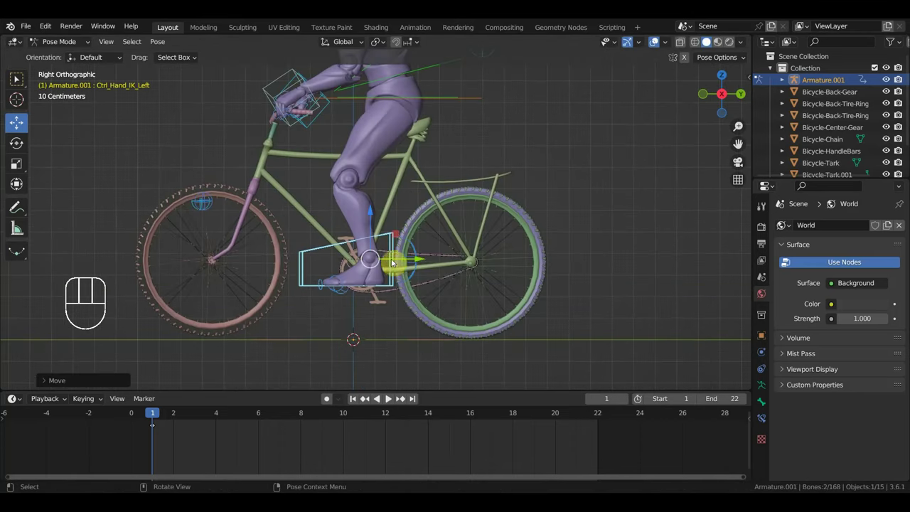
Move the Ctrl_Foot_IK_Left control slightly down and backward in the right view, toward the lower pedal
{"action": "left_click", "coordinate": [329, 247]}
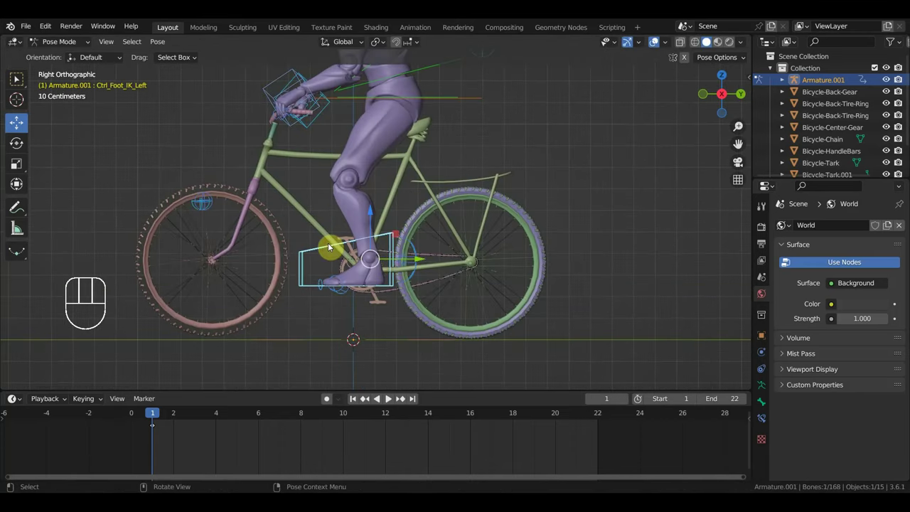
{"action": "key", "text": "g"}
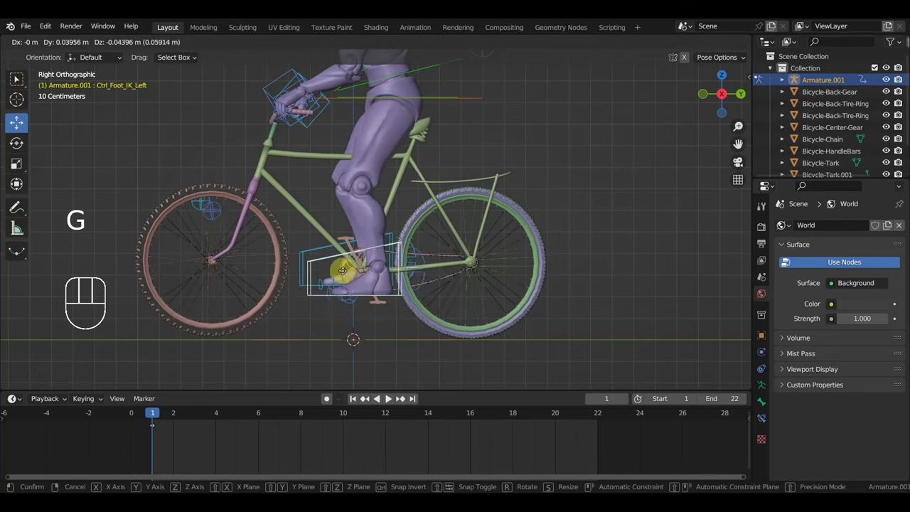
{"action": "left_click", "coordinate": [347, 280]}
{"action": "middle_click_drag", "start_coordinate": [347, 280], "coordinate": [599, 284]}
Reposition the Ctrl_Foot_IK_Right control, raising it from the side and lowering it inward from the front onto the lower pedal
{"action": "left_click", "coordinate": [439, 265]}
{"action": "middle_click_drag", "start_coordinate": [442, 260], "coordinate": [183, 260]}
{"action": "key", "text": "g"}
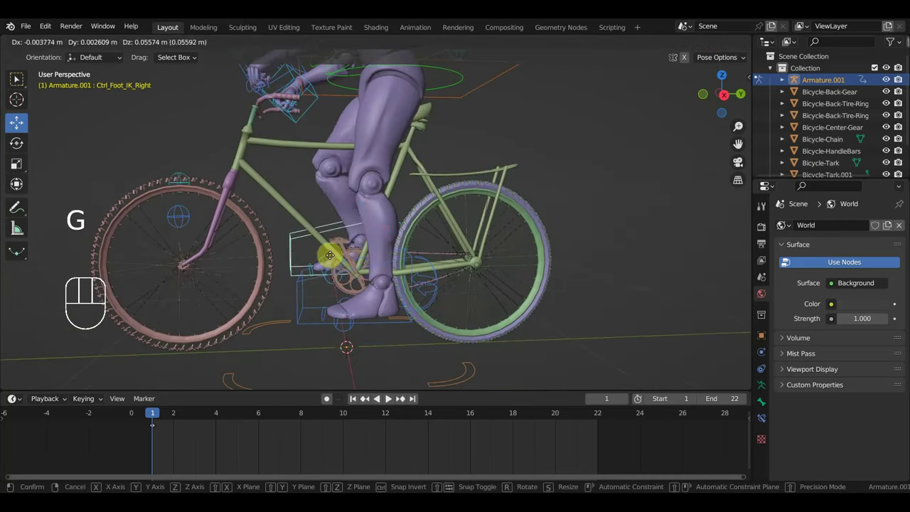
{"action": "left_click", "coordinate": [317, 223]}
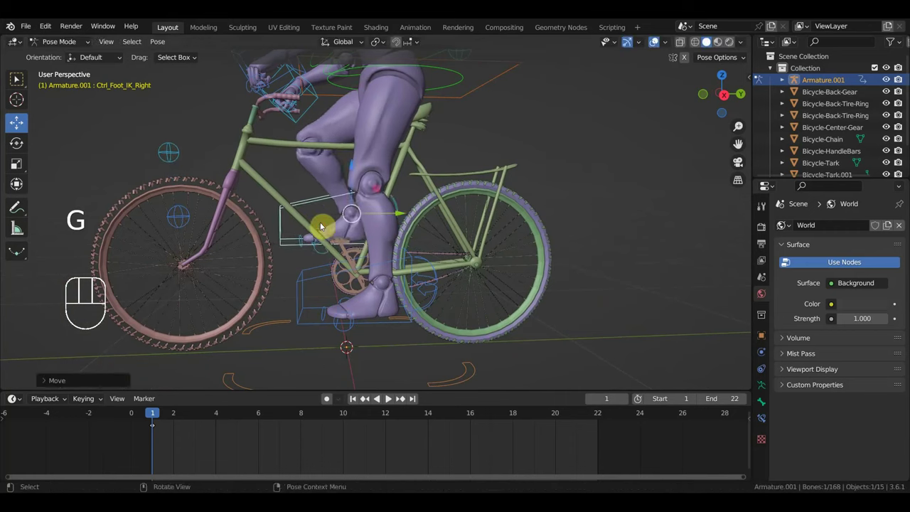
{"action": "middle_click_drag", "start_coordinate": [320, 228], "coordinate": [488, 221]}
{"action": "key", "text": "g"}
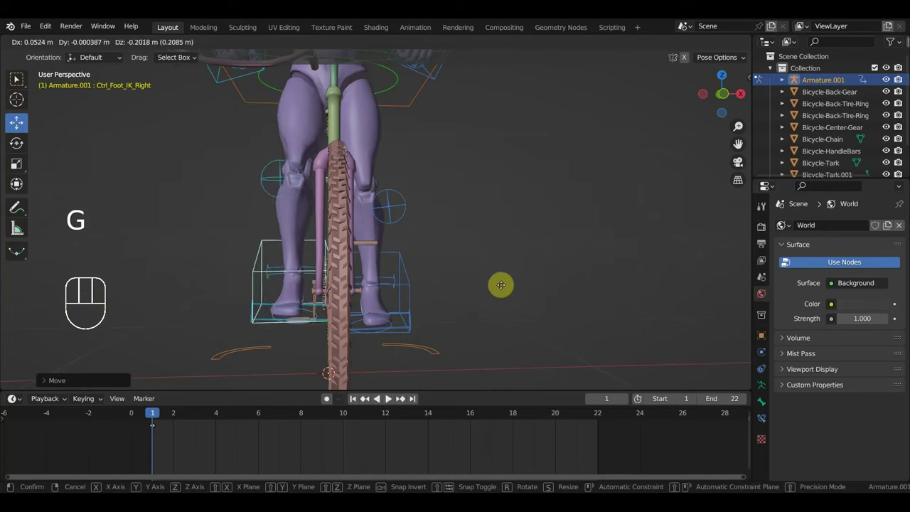
{"action": "left_click", "coordinate": [508, 295]}
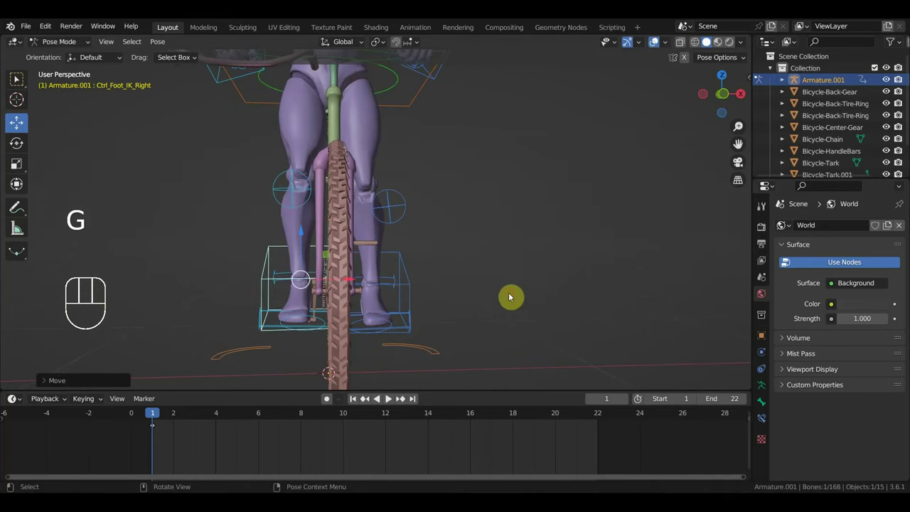
Raise the Ctrl_Foot_IK_Left control about 0.3 m to the upper pedal and shift it slightly forward over the pedal
{"action": "left_click", "coordinate": [412, 283]}
{"action": "key", "text": "g"}
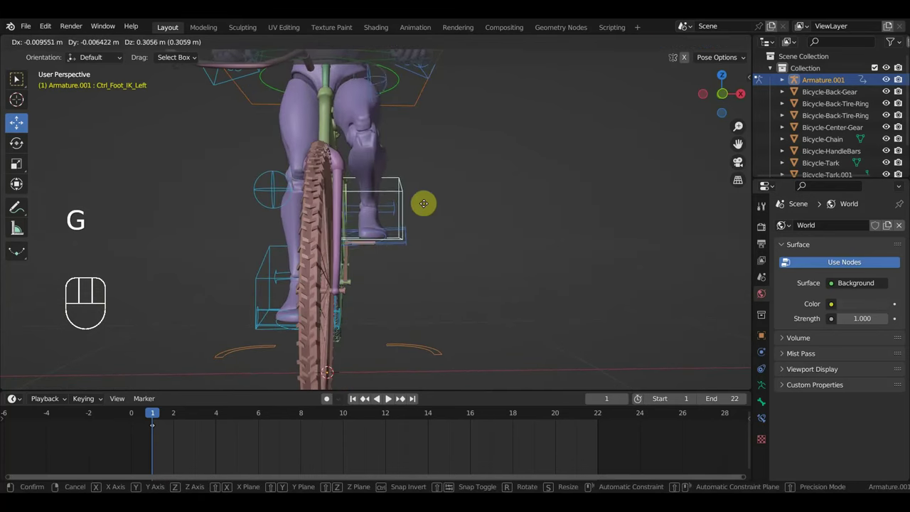
{"action": "left_click", "coordinate": [415, 206]}
{"action": "middle_click_drag", "start_coordinate": [415, 207], "coordinate": [263, 228]}
{"action": "key", "text": "g"}
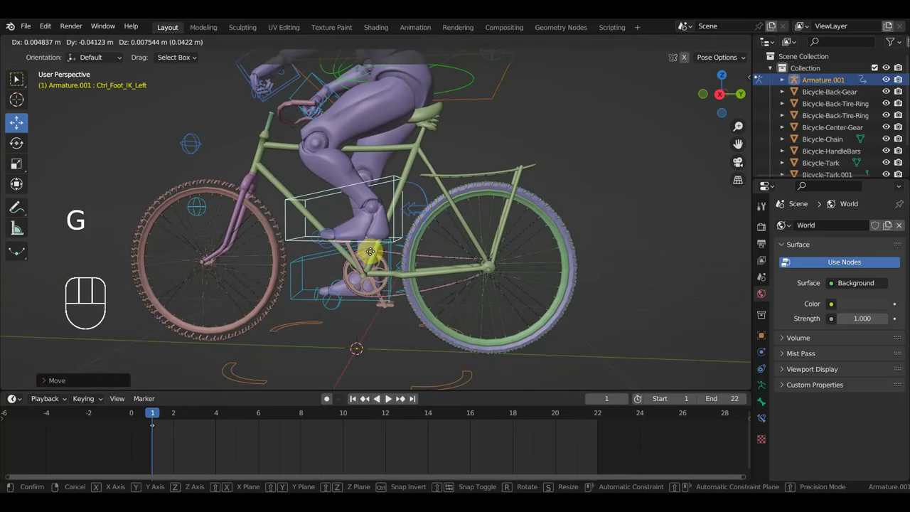
{"action": "left_click", "coordinate": [370, 258]}
{"action": "scroll", "coordinate": [370, 257], "scroll_direction": "down", "scroll_amount": 1}
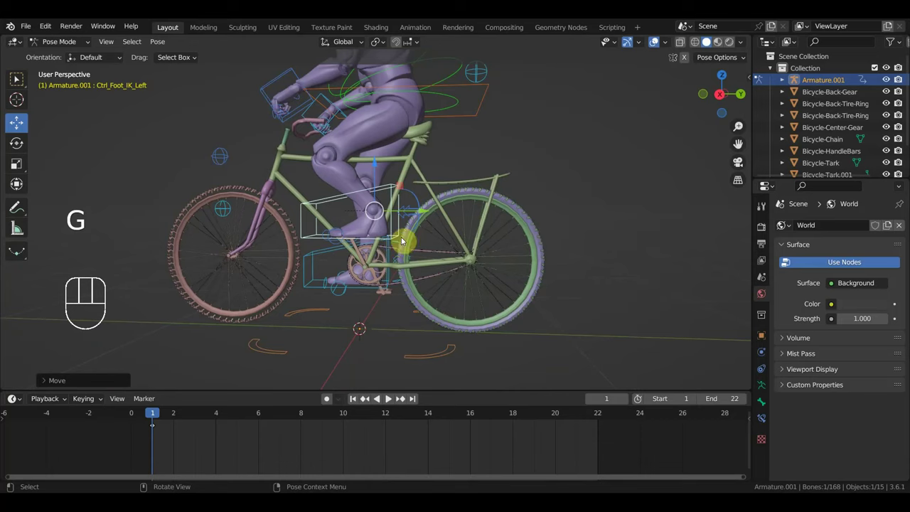
Rotate the Ctrl_Neck and head controls slightly in the right orthographic view to lift the rider's head
{"action": "key", "text": "KP_3"}
{"action": "scroll", "coordinate": [416, 240], "scroll_direction": "down", "scroll_amount": 5}
{"action": "middle_click_drag", "start_coordinate": [448, 267], "coordinate": [448, 291], "text": "shift"}
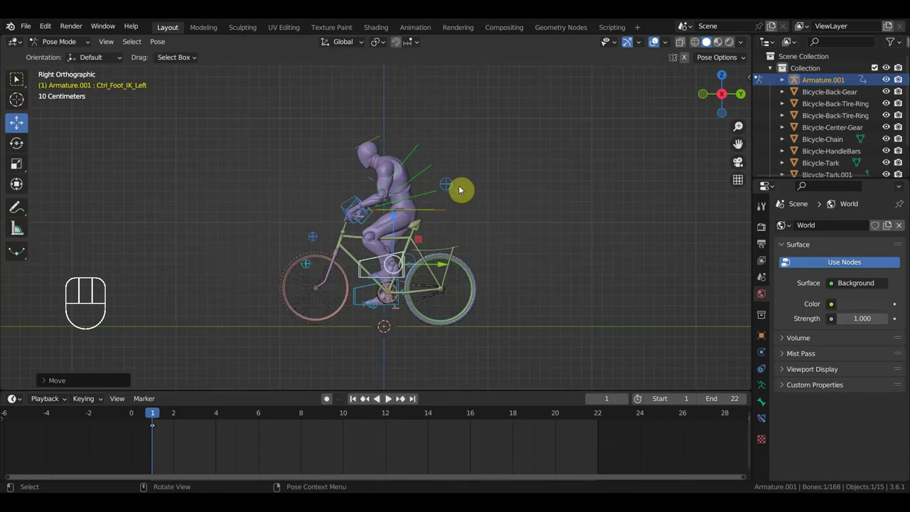
{"action": "left_click", "coordinate": [387, 158]}
{"action": "key", "text": "r"}
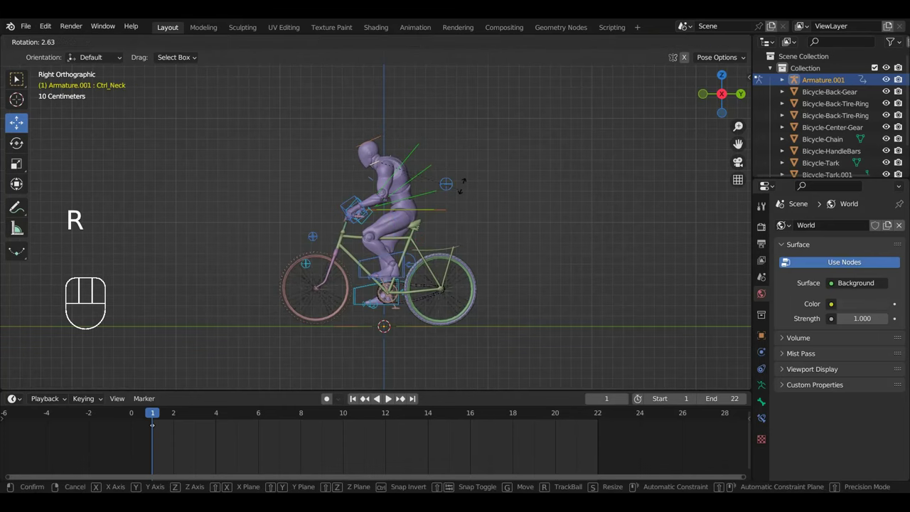
{"action": "left_click", "coordinate": [462, 189]}
{"action": "left_click", "coordinate": [376, 138]}
{"action": "key", "text": "r"}
{"action": "left_click", "coordinate": [423, 171]}
Rotate the Ctrl_Spine2 control so the rider's upper back leans farther forward
{"action": "left_click", "coordinate": [455, 152]}
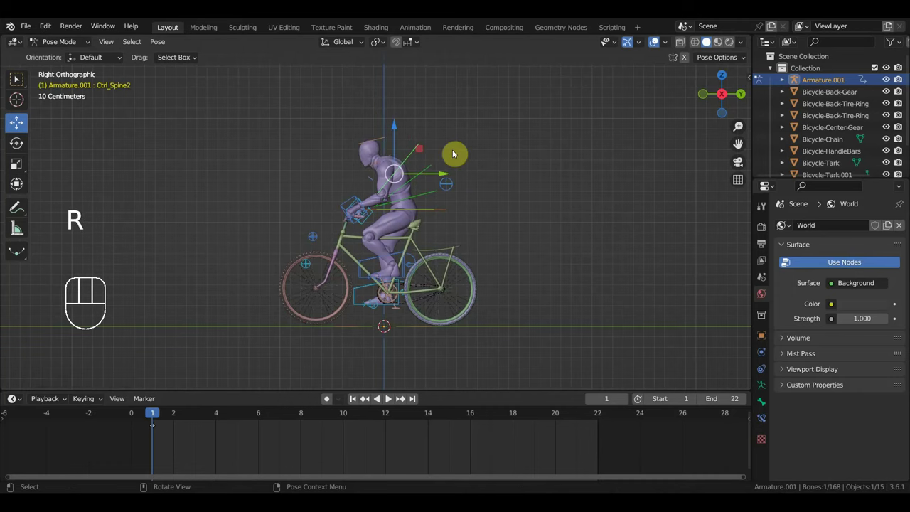
{"action": "key", "text": "r"}
{"action": "left_click", "coordinate": [441, 145]}
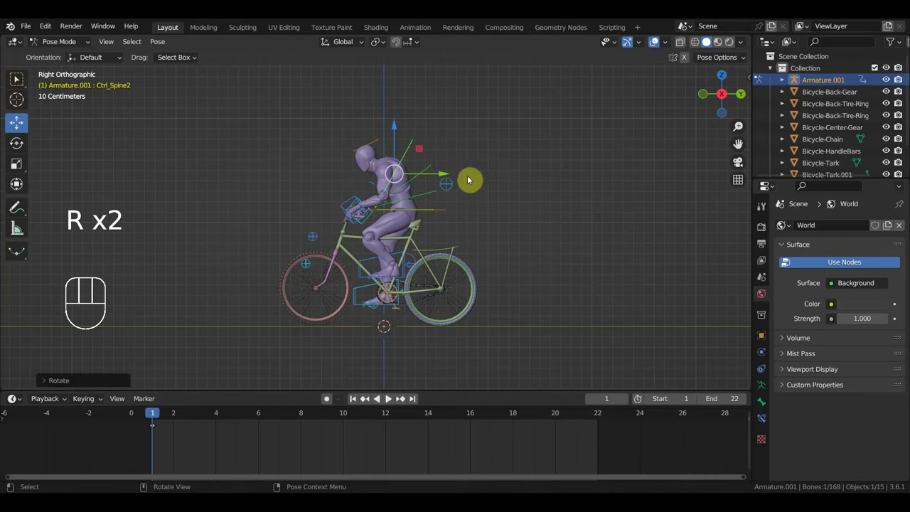
Keyframe location and rotation for all pose controls at frame 1, and switch to Object Mode
{"action": "key", "text": "a"}
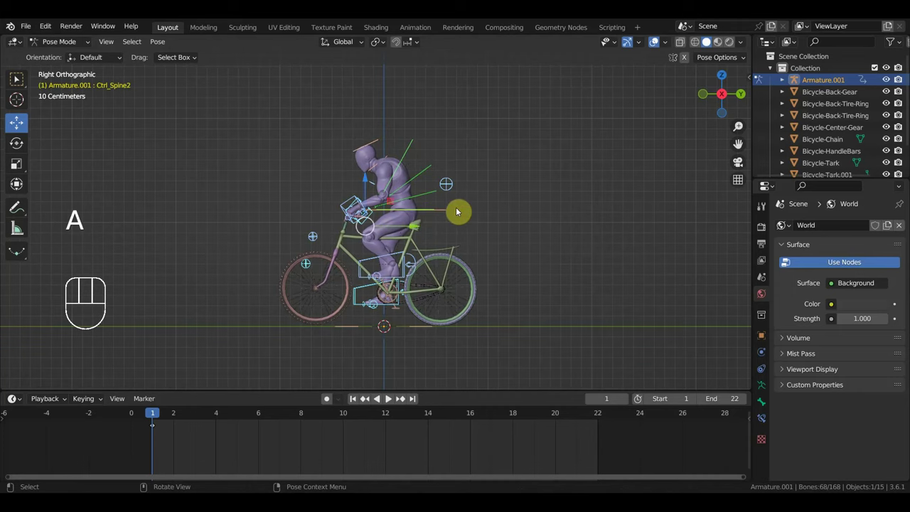
{"action": "scroll", "coordinate": [463, 237], "scroll_direction": "up", "scroll_amount": 1}
{"action": "middle_click_drag", "start_coordinate": [463, 237], "coordinate": [471, 238], "text": "shift"}
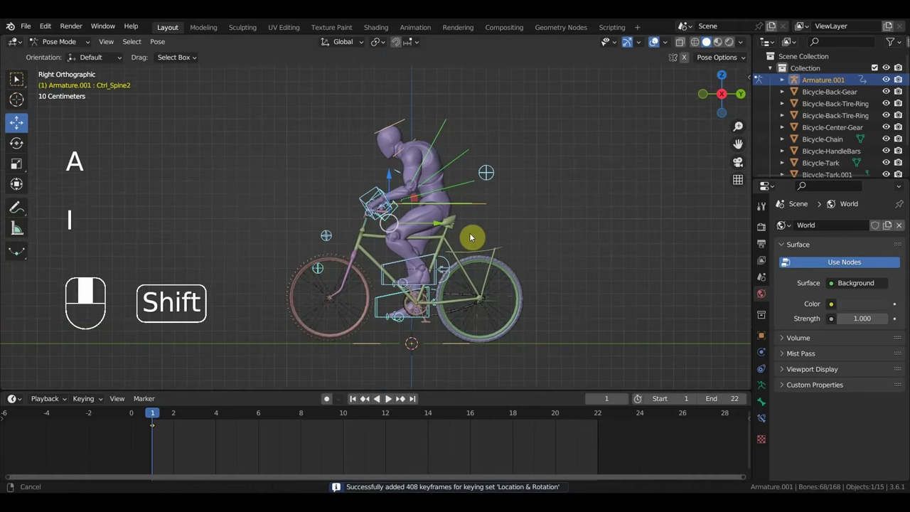
{"action": "left_click", "coordinate": [63, 42]}
{"action": "left_click", "coordinate": [69, 55]}
Examine the bicycle frame and the character's armature from the side and at an angle, selecting each in turn
{"action": "scroll", "coordinate": [265, 228], "scroll_direction": "up", "scroll_amount": 1}
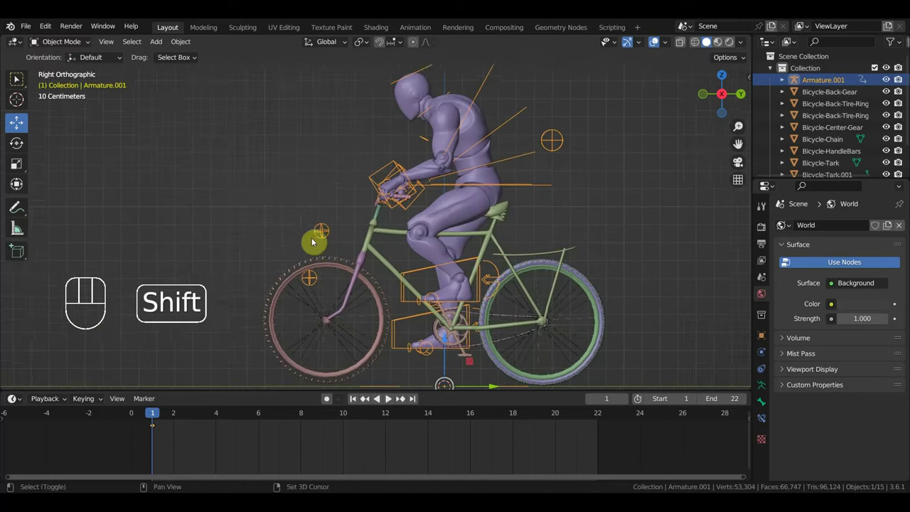
{"action": "middle_click_drag", "start_coordinate": [315, 240], "coordinate": [278, 183], "text": "shift"}
{"action": "scroll", "coordinate": [310, 204], "scroll_direction": "up", "scroll_amount": 1}
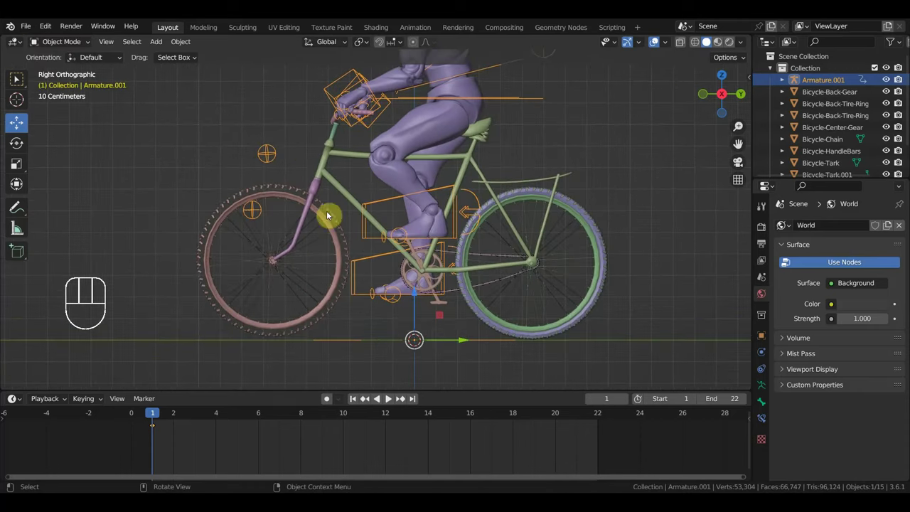
{"action": "middle_click_drag", "start_coordinate": [403, 270], "coordinate": [342, 197]}
{"action": "left_click", "coordinate": [343, 198]}
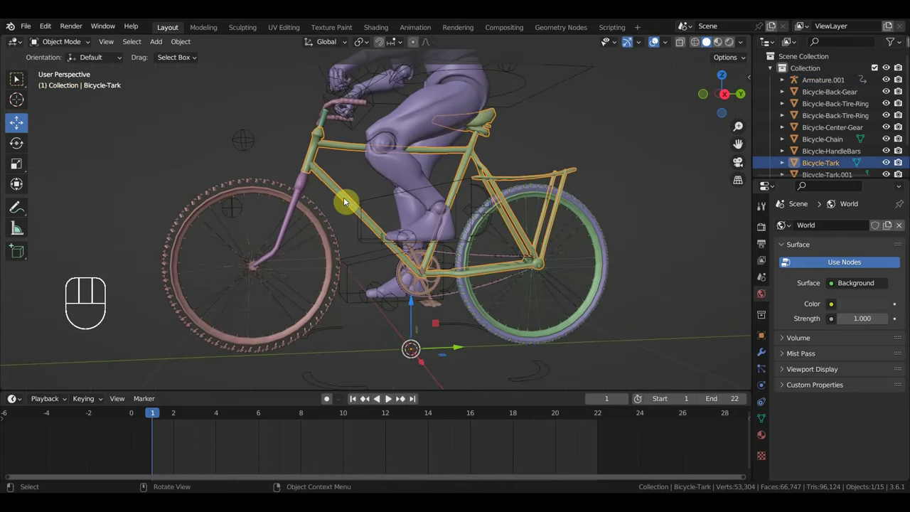
{"action": "scroll", "coordinate": [357, 215], "scroll_direction": "down", "scroll_amount": 2}
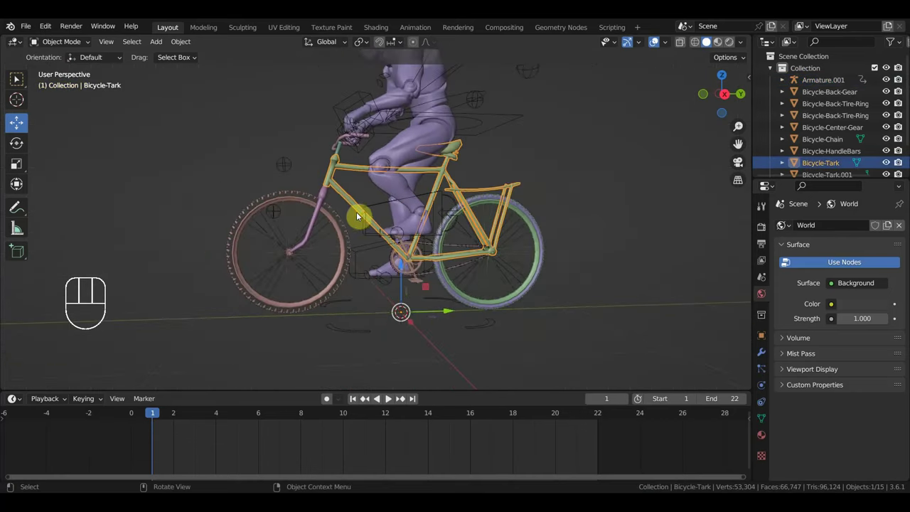
{"action": "left_click", "coordinate": [505, 128]}
{"action": "middle_click_drag", "start_coordinate": [506, 125], "coordinate": [550, 197]}
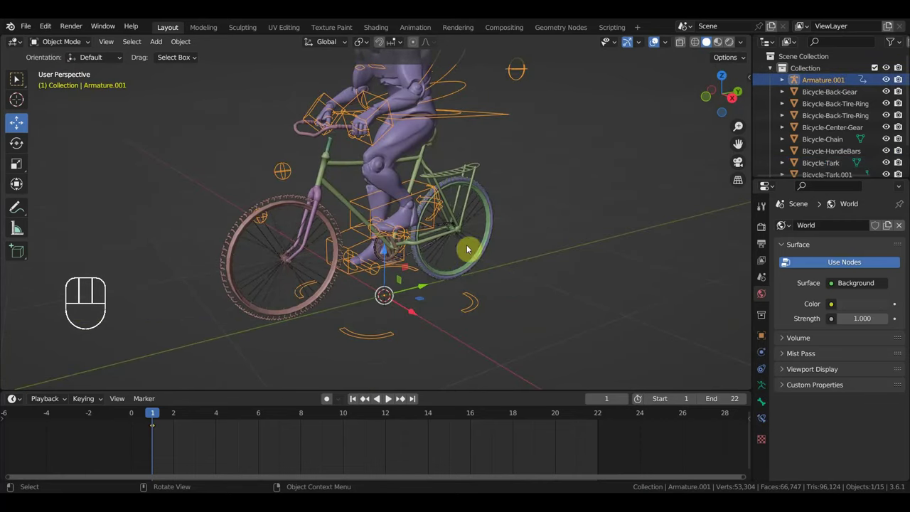
{"action": "scroll", "coordinate": [457, 255], "scroll_direction": "down", "scroll_amount": 2}
{"action": "scroll", "coordinate": [453, 261], "scroll_direction": "up", "scroll_amount": 1}
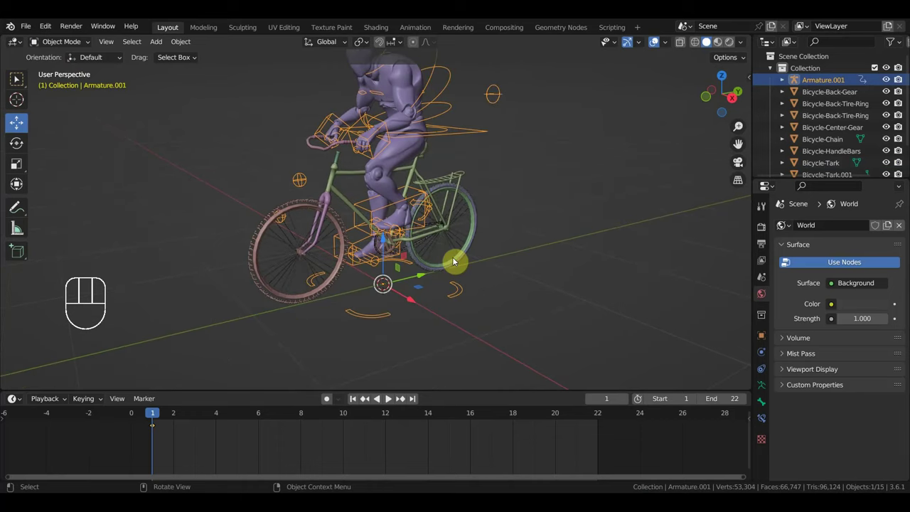
Add a Single Bone armature at the 3D cursor in the right orthographic view
{"action": "key", "text": "KP_3"}
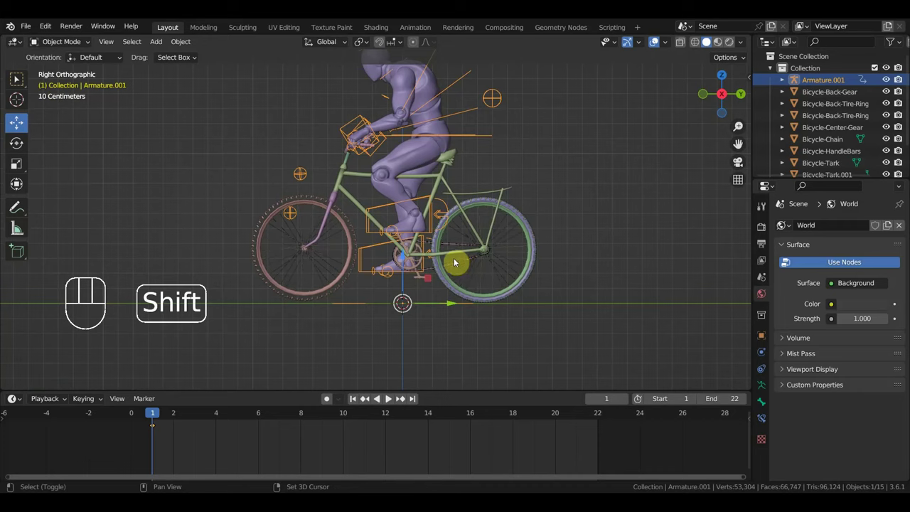
{"action": "key", "text": "shift+a"}
{"action": "mouse_move", "coordinate": [450, 342]}
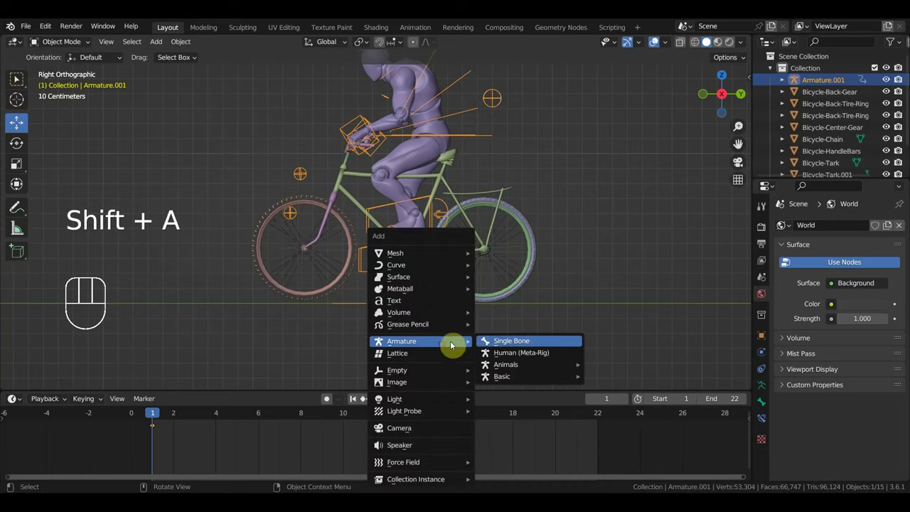
{"action": "left_click", "coordinate": [506, 340]}
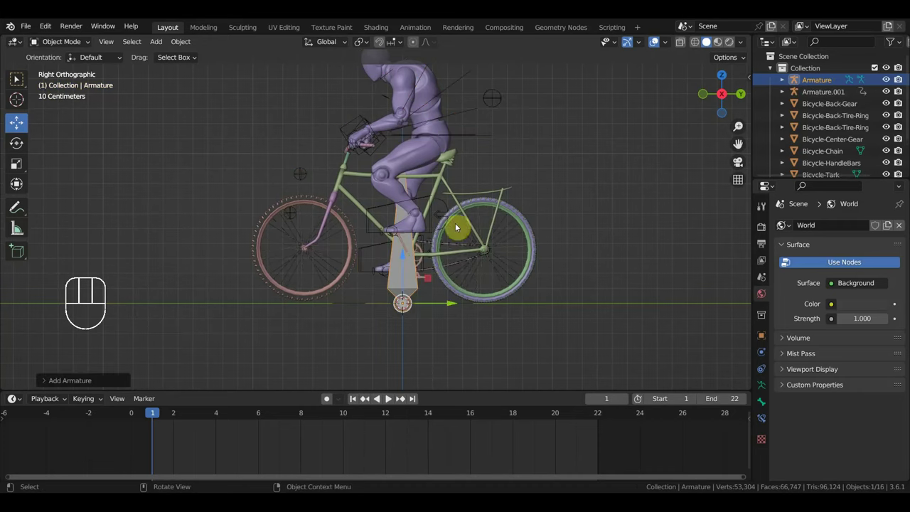
Set the new armature's viewport display to In Front so the bone shows through the meshes
{"action": "left_click", "coordinate": [760, 384]}
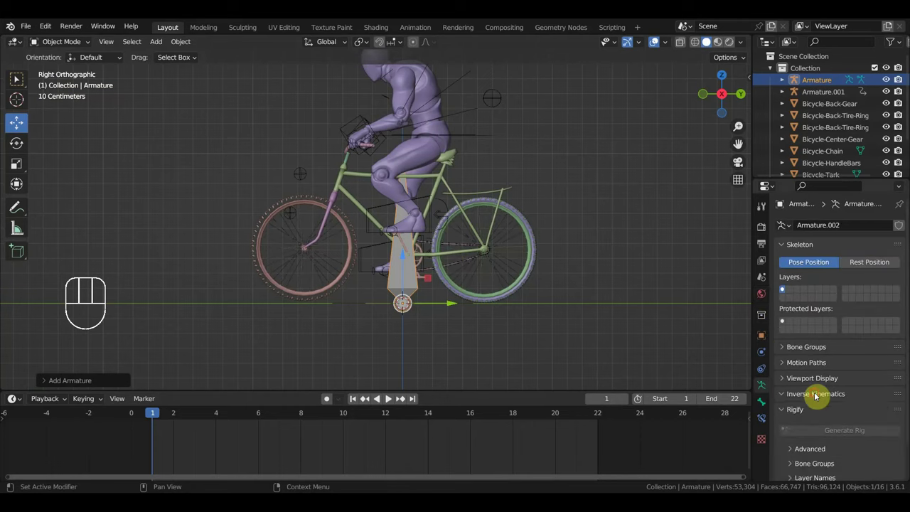
{"action": "left_click", "coordinate": [816, 395]}
{"action": "left_click", "coordinate": [817, 379]}
{"action": "left_click", "coordinate": [835, 449]}
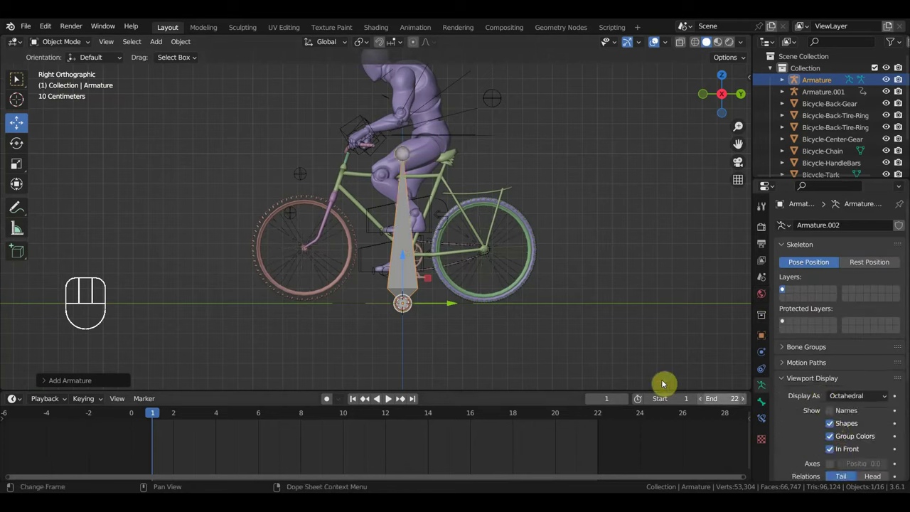
{"action": "left_click", "coordinate": [396, 189]}
{"action": "left_click", "coordinate": [403, 157]}
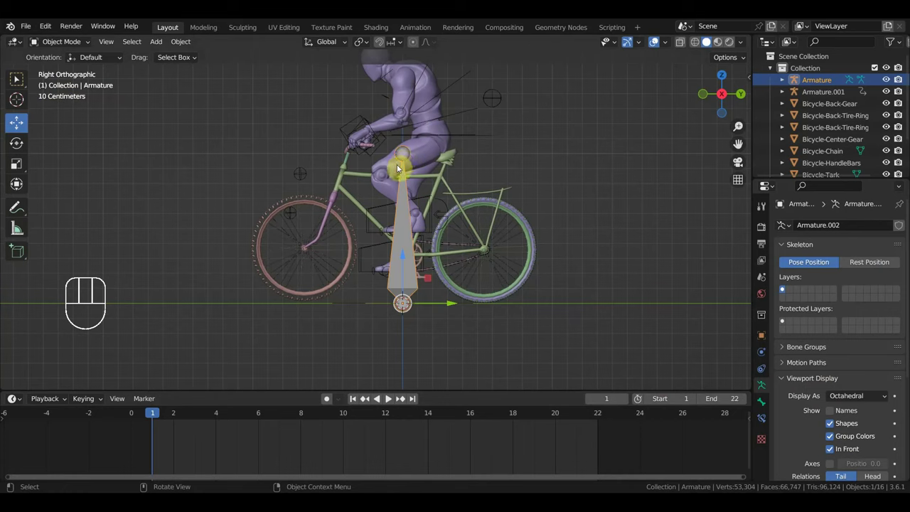
{"action": "key", "text": "g"}
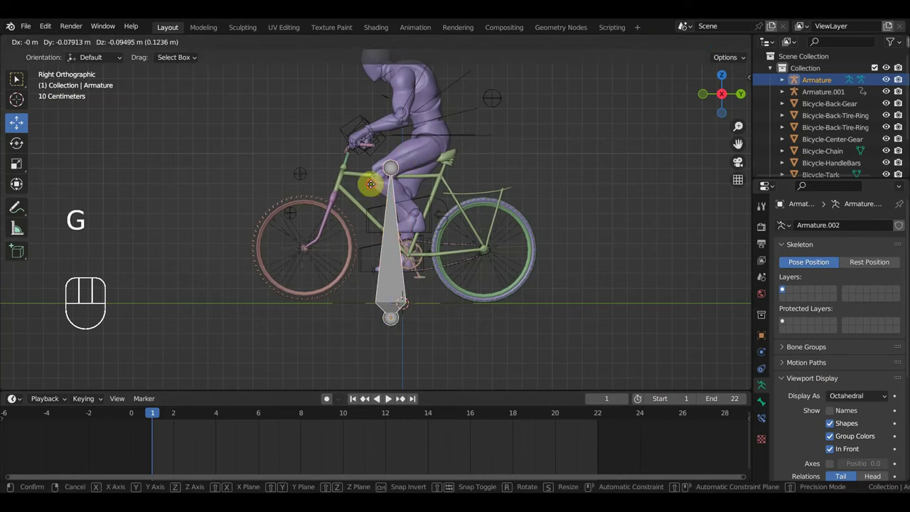
{"action": "left_click", "coordinate": [372, 187]}
{"action": "key", "text": "ctrl+z"}
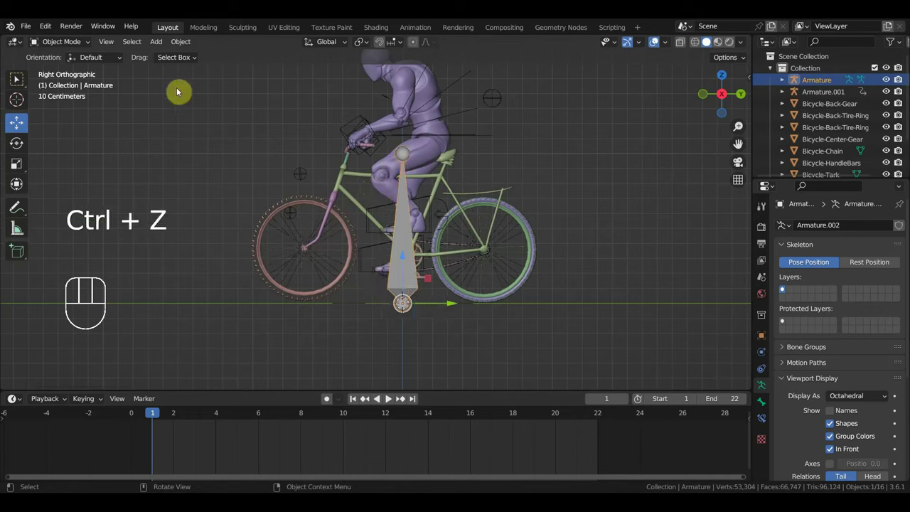
In Edit Mode, move the bone's tip so a short bone lies along the ground toward the front wheel, and select the whole bone
{"action": "left_click", "coordinate": [62, 41]}
{"action": "left_click", "coordinate": [63, 67]}
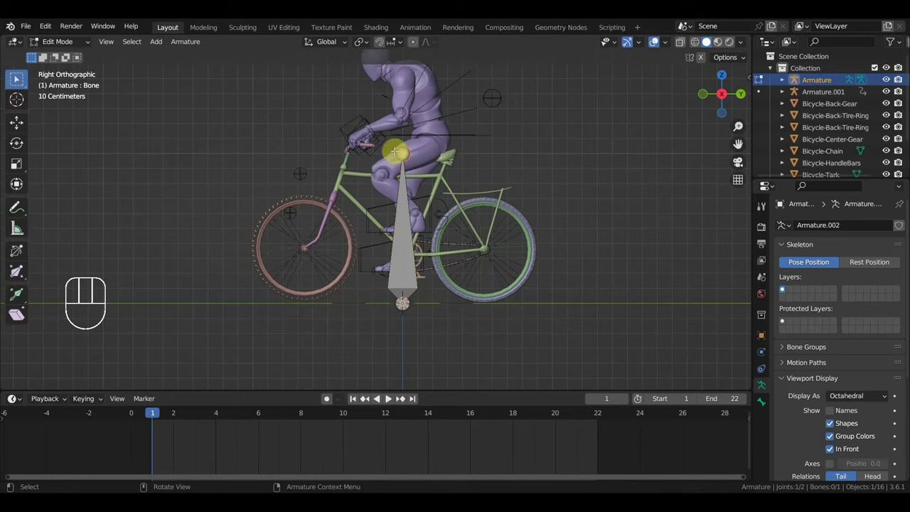
{"action": "key", "text": "g"}
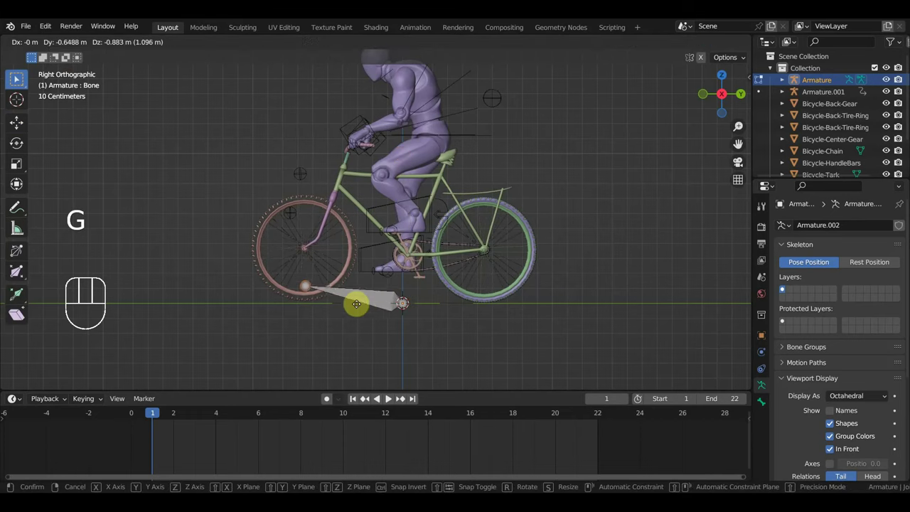
{"action": "left_click", "coordinate": [372, 322]}
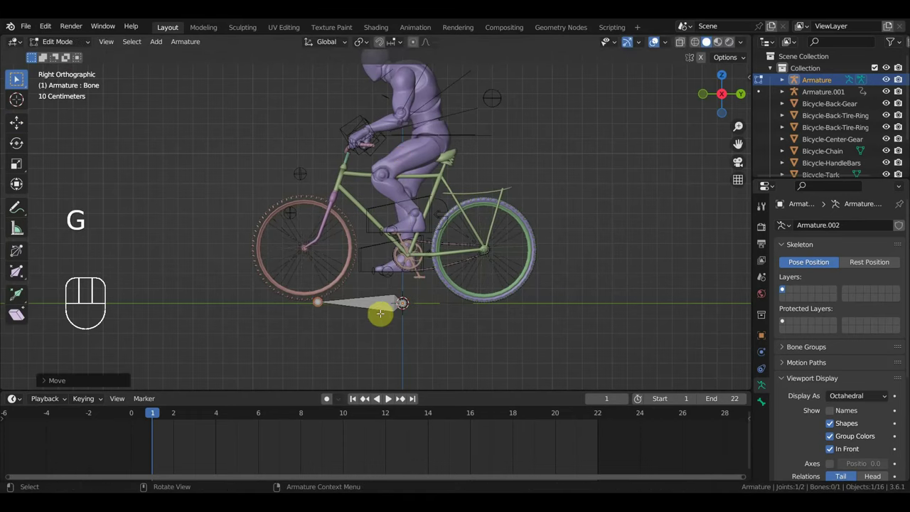
{"action": "key", "text": "g"}
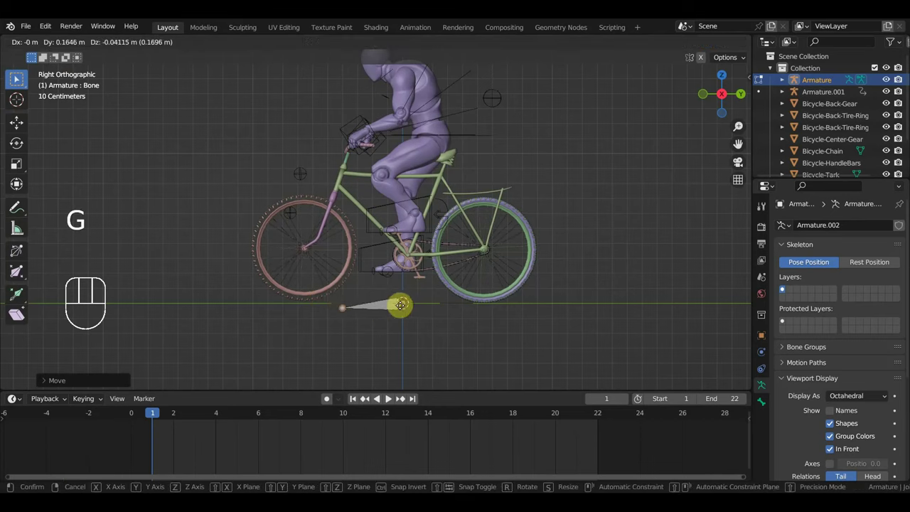
{"action": "left_click", "coordinate": [402, 303]}
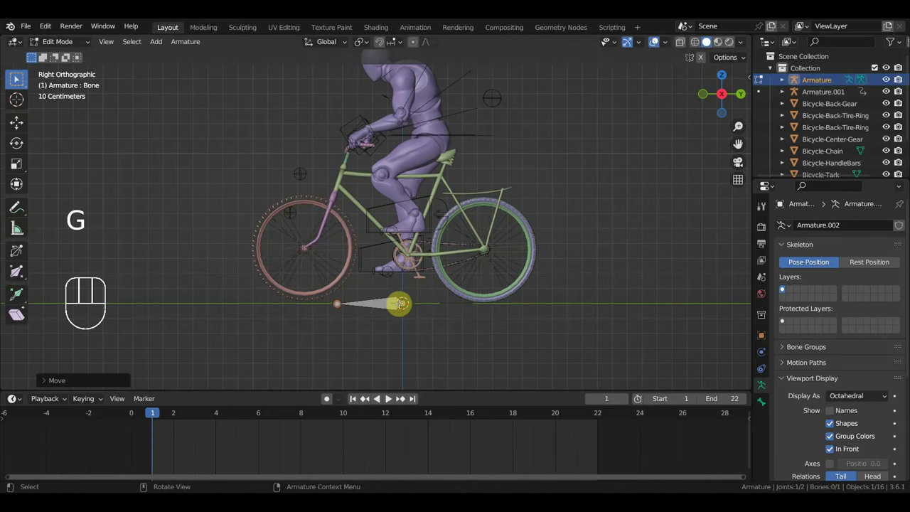
{"action": "left_click", "coordinate": [378, 305]}
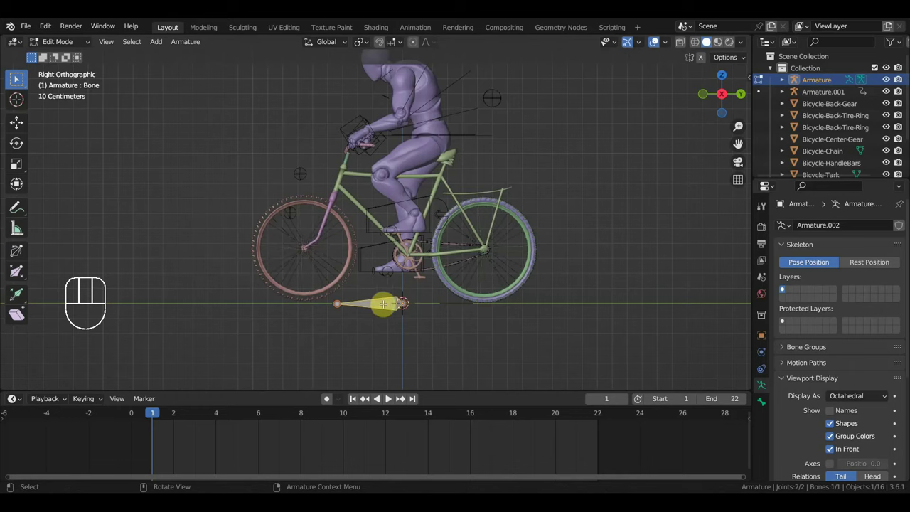
Move the whole bone along the ground so it is roughly centred beneath the bicycle
{"action": "key", "text": "g"}
{"action": "left_click", "coordinate": [411, 303]}
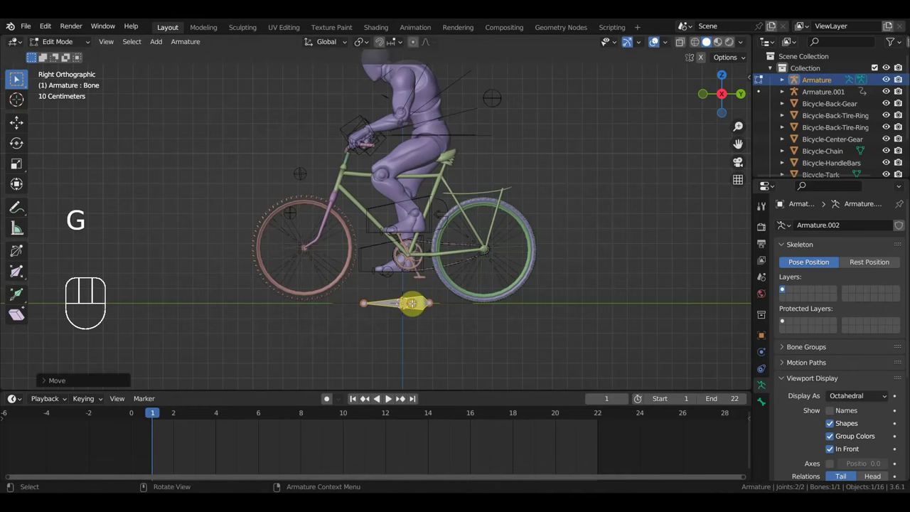
{"action": "scroll", "coordinate": [418, 311], "scroll_direction": "up", "scroll_amount": 2}
{"action": "mouse_move", "coordinate": [416, 315]}
{"action": "middle_mouse_down"}
{"action": "mouse_move", "coordinate": [436, 348]}
{"action": "mouse_move", "coordinate": [423, 309]}
{"action": "middle_mouse_up"}
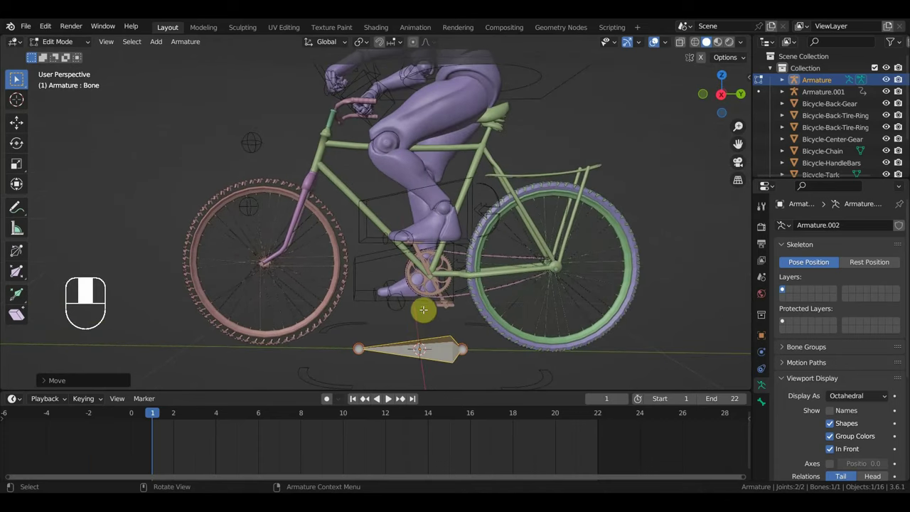
{"action": "key", "text": "KP_3"}
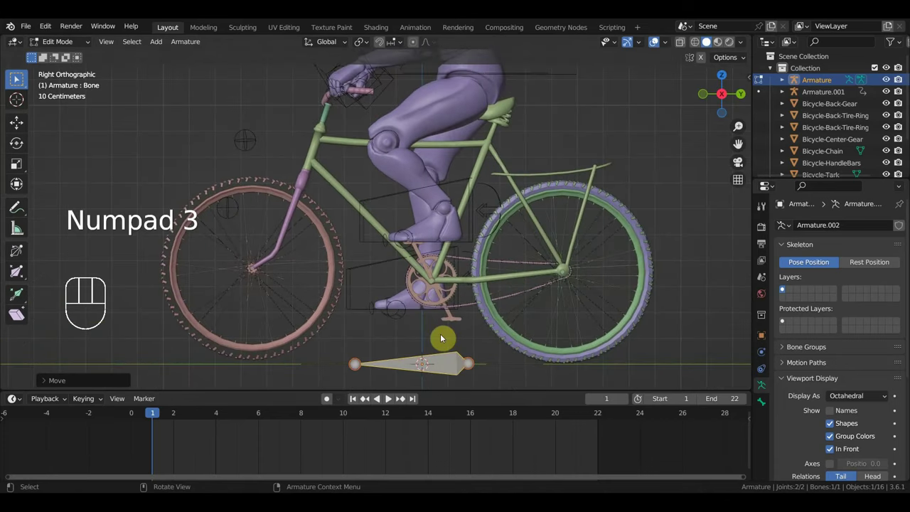
{"action": "scroll", "coordinate": [426, 373], "scroll_direction": "down", "scroll_amount": 1}
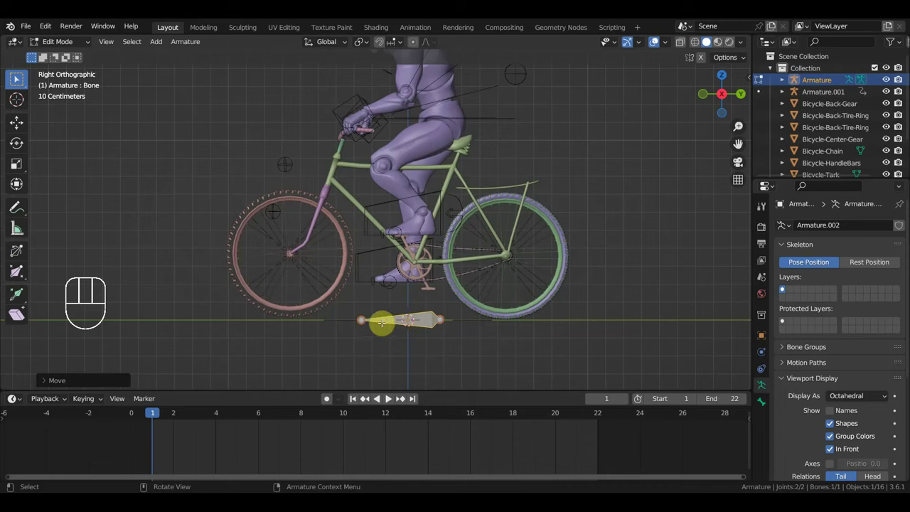
Extrude a new bone sideways along X from the ground bone's tip in the front view, and clear its parent
{"action": "left_click", "coordinate": [360, 320]}
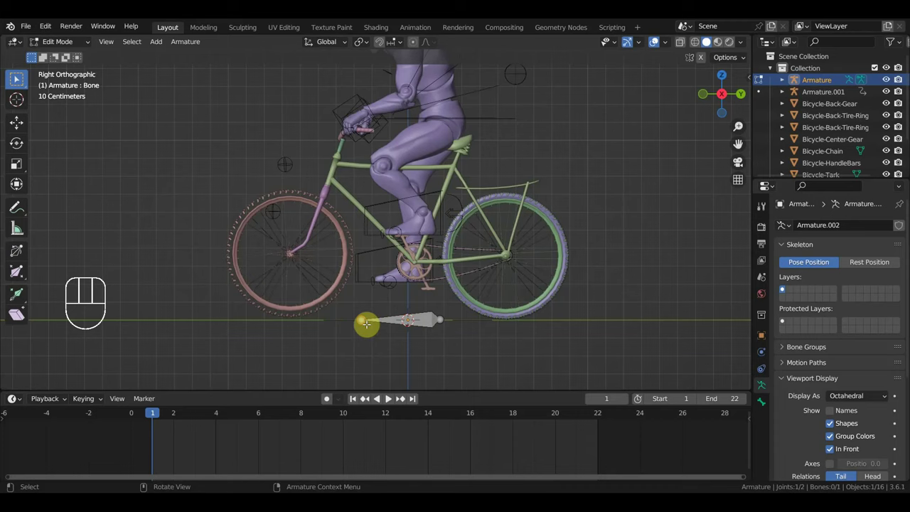
{"action": "key", "text": "KP_1"}
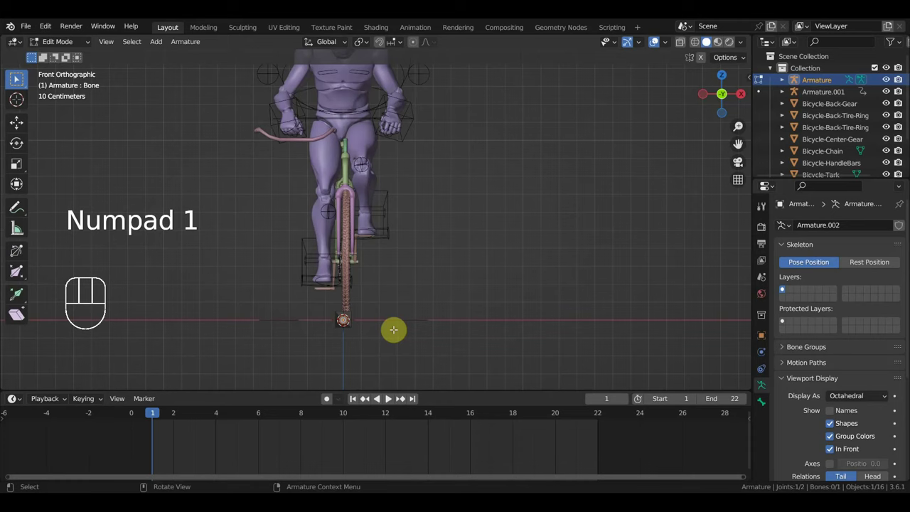
{"action": "key", "text": "e"}
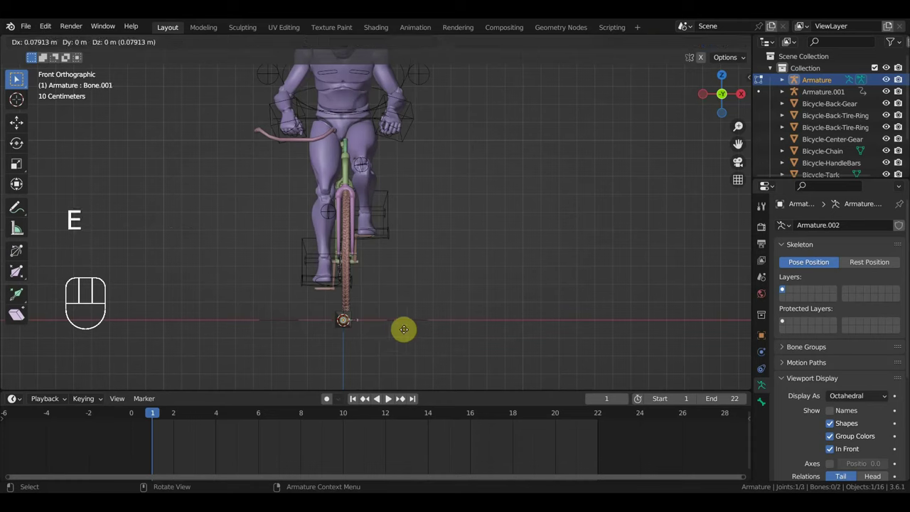
{"action": "left_click", "coordinate": [443, 329]}
{"action": "left_click", "coordinate": [365, 321]}
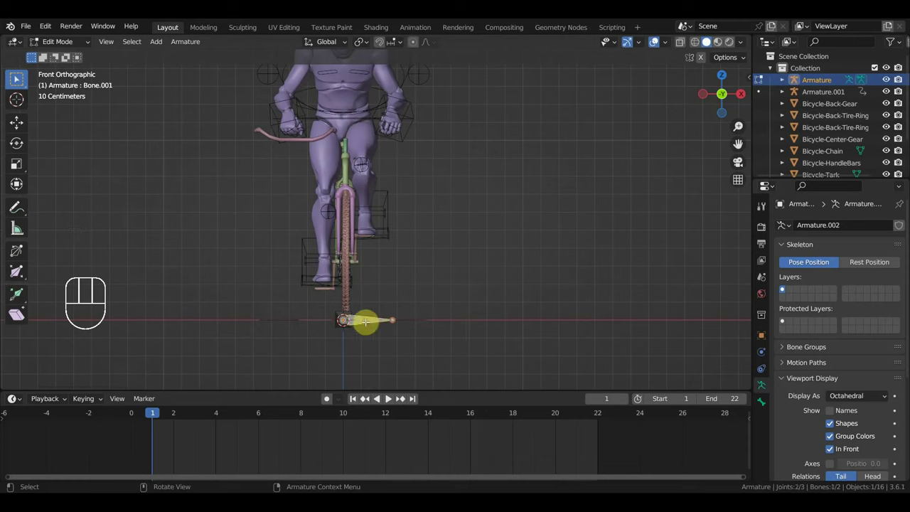
{"action": "key", "text": "alt+p"}
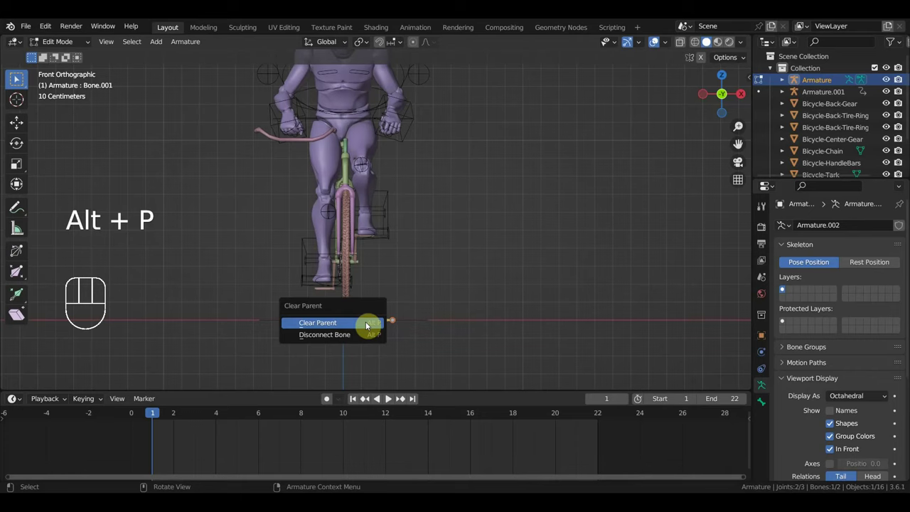
{"action": "left_click", "coordinate": [366, 323]}
Move the unparented bone up to the front wheel's hub in the right orthographic view
{"action": "key", "text": "KP_3"}
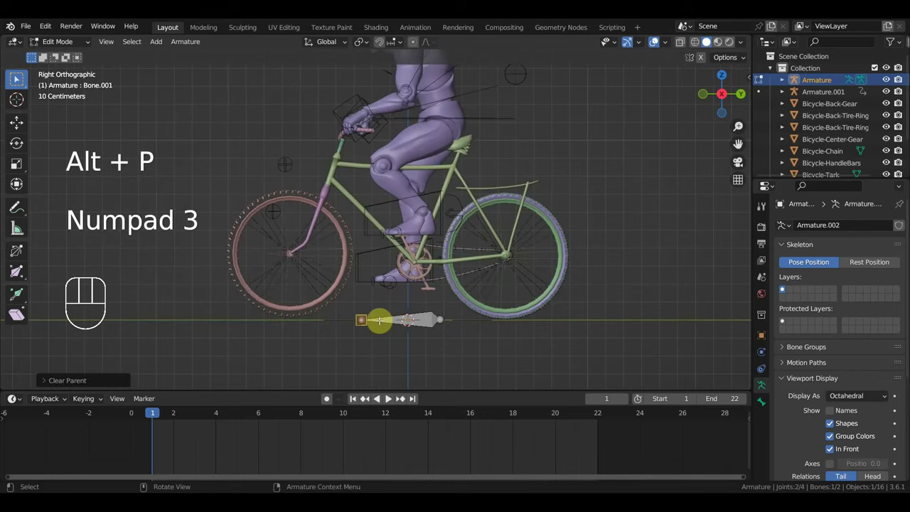
{"action": "key", "text": "g"}
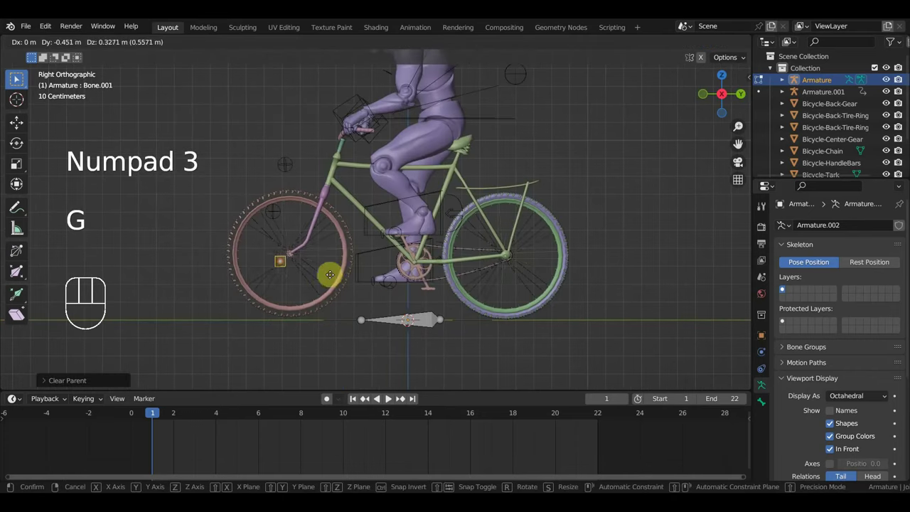
{"action": "left_click", "coordinate": [338, 263]}
{"action": "middle_click_drag", "start_coordinate": [337, 263], "coordinate": [506, 300]}
Scale down the front wheel bone and shift it closer to the hub in the front view
{"action": "key", "text": "KP_1"}
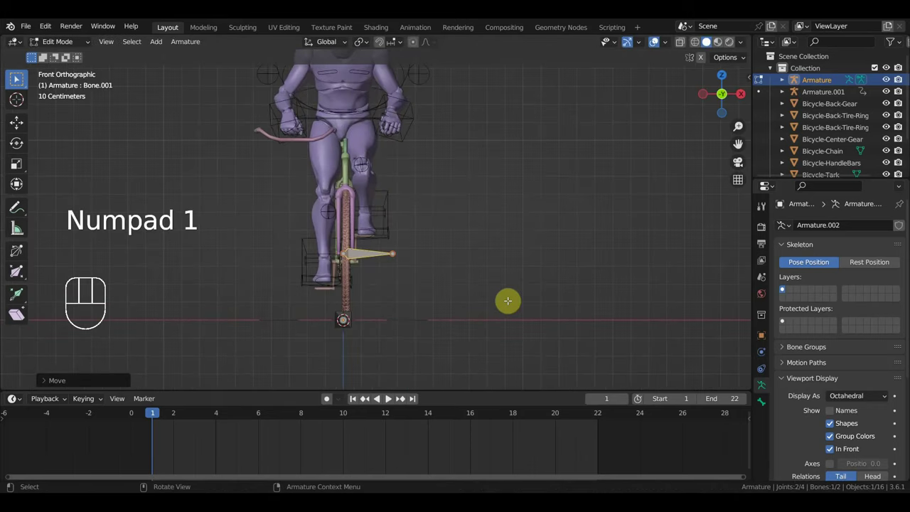
{"action": "key", "text": "s"}
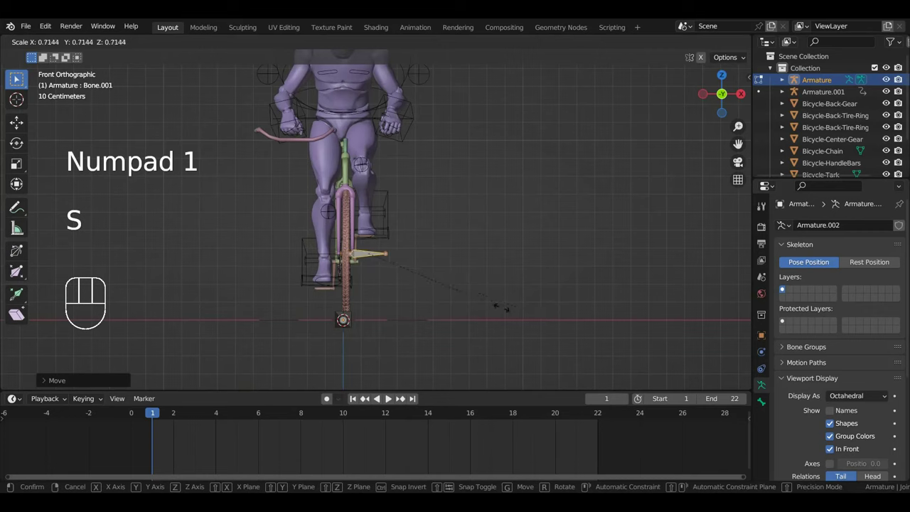
{"action": "left_click", "coordinate": [462, 297]}
{"action": "key", "text": "g"}
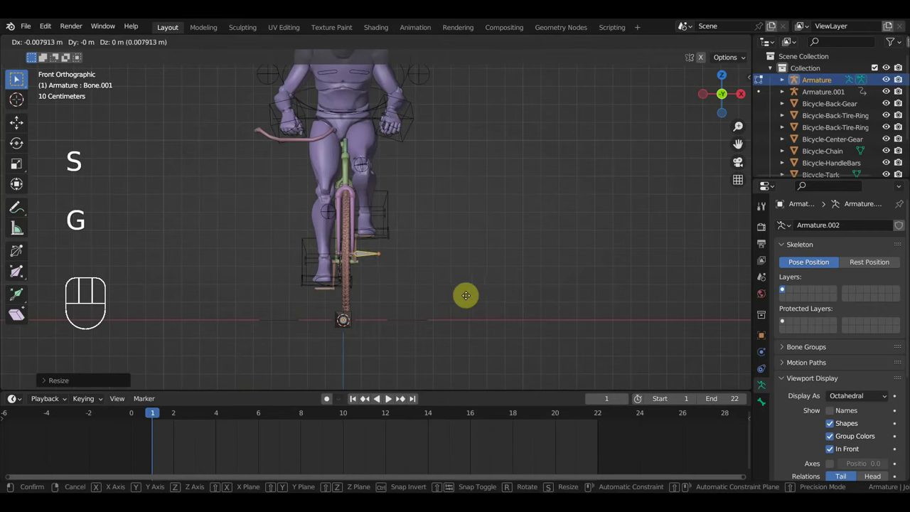
{"action": "left_click", "coordinate": [455, 299]}
Centre the front wheel bone precisely on the wheel's axle in the right orthographic view
{"action": "key", "text": "KP_3"}
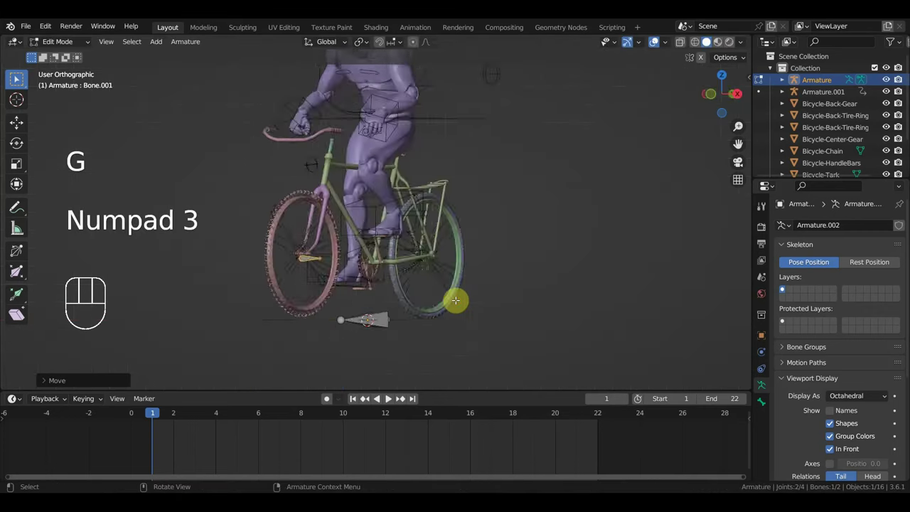
{"action": "scroll", "coordinate": [391, 301], "scroll_direction": "up", "scroll_amount": 5}
{"action": "middle_click_drag", "start_coordinate": [315, 309], "coordinate": [484, 269], "text": "shift"}
{"action": "scroll", "coordinate": [484, 270], "scroll_direction": "up", "scroll_amount": 1}
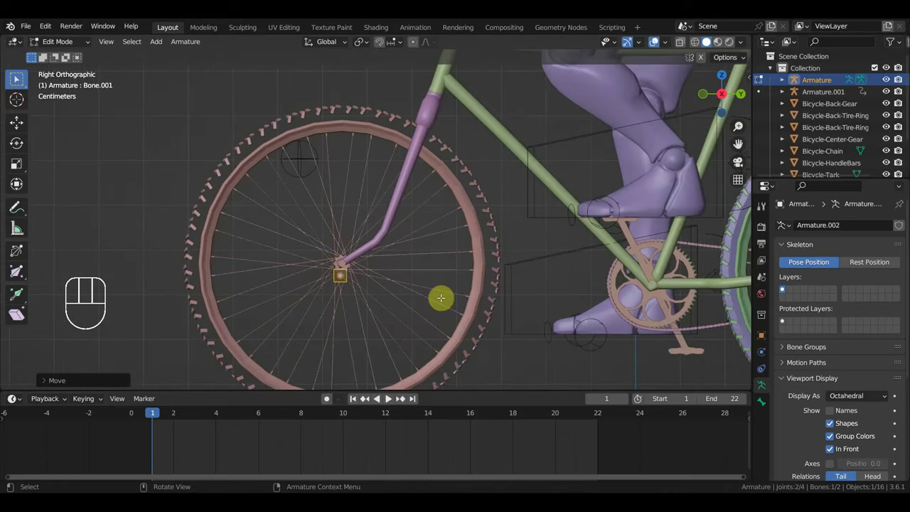
{"action": "key", "text": "g"}
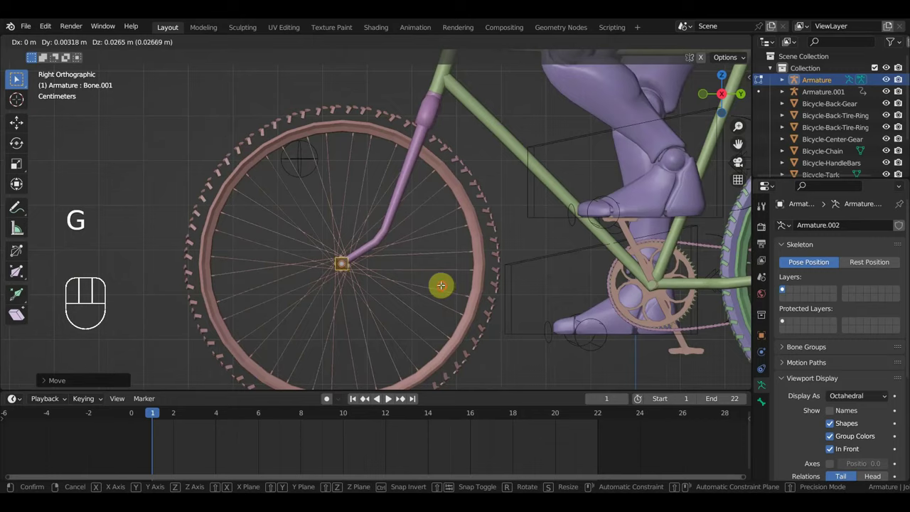
{"action": "left_click", "coordinate": [442, 287]}
Duplicate the front wheel bone and move the copy along the Y axis onto the centre of the rear wheel's hub
{"action": "scroll", "coordinate": [445, 291], "scroll_direction": "down", "scroll_amount": 4}
{"action": "middle_click_drag", "start_coordinate": [445, 298], "coordinate": [345, 295], "text": "shift"}
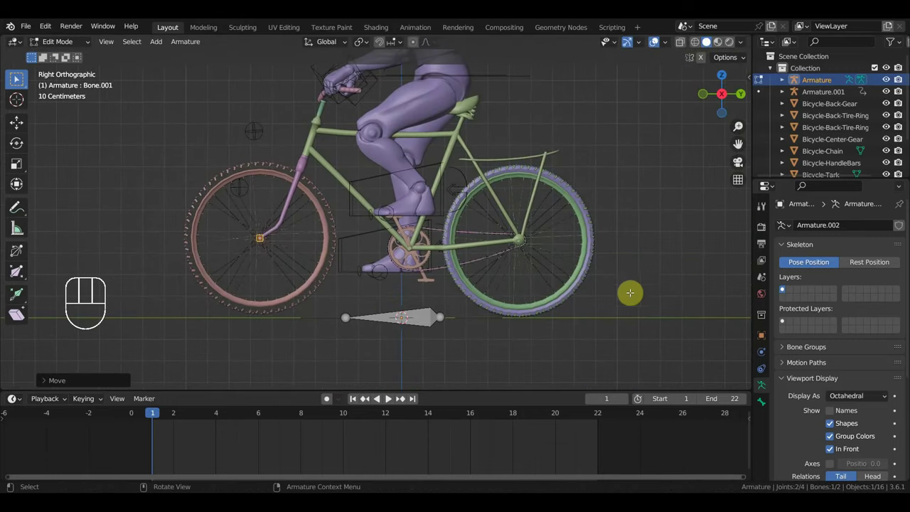
{"action": "key", "text": "shift+d"}
{"action": "right_click", "coordinate": [654, 278]}
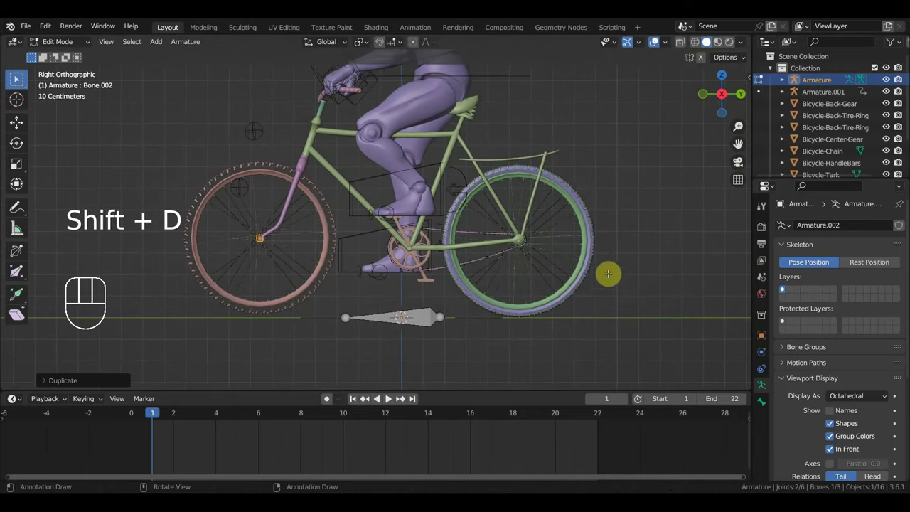
{"action": "left_click", "coordinate": [17, 124]}
{"action": "left_click_drag", "start_coordinate": [305, 238], "coordinate": [566, 249]}
{"action": "scroll", "coordinate": [568, 252], "scroll_direction": "up", "scroll_amount": 3}
{"action": "middle_click_drag", "start_coordinate": [571, 258], "coordinate": [412, 256], "text": "shift"}
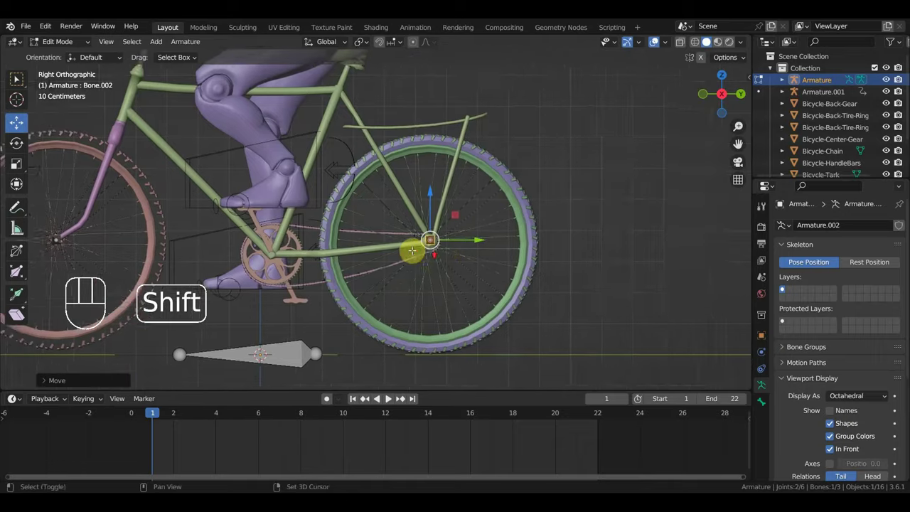
{"action": "scroll", "coordinate": [458, 247], "scroll_direction": "up", "scroll_amount": 3}
{"action": "left_click_drag", "start_coordinate": [489, 213], "coordinate": [537, 265]}
{"action": "key", "text": "y"}
Parent both wheel bones to the ground bone with Keep Offset
{"action": "scroll", "coordinate": [526, 264], "scroll_direction": "down", "scroll_amount": 5}
{"action": "middle_click_drag", "start_coordinate": [504, 266], "coordinate": [599, 254], "text": "shift"}
{"action": "middle_click_drag", "start_coordinate": [301, 229], "coordinate": [433, 248]}
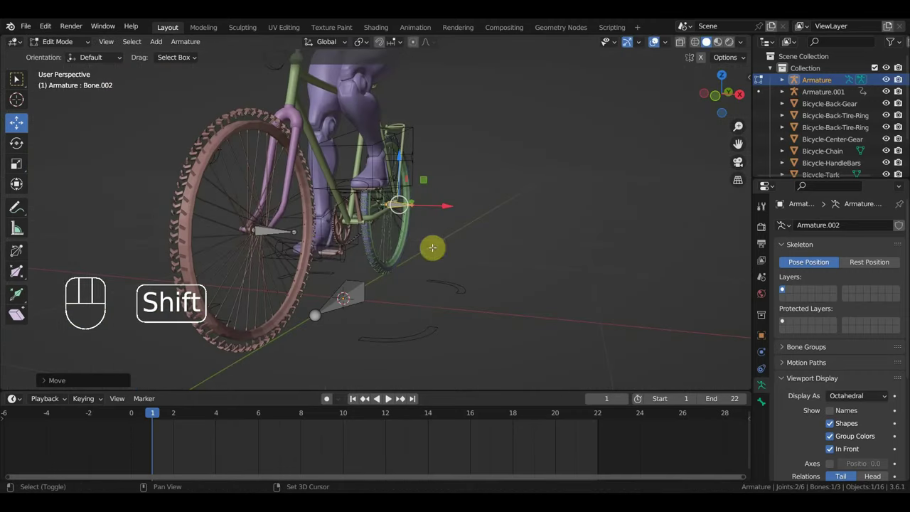
{"action": "left_click", "coordinate": [273, 231], "text": "shift"}
{"action": "left_click", "coordinate": [355, 287], "text": "shift"}
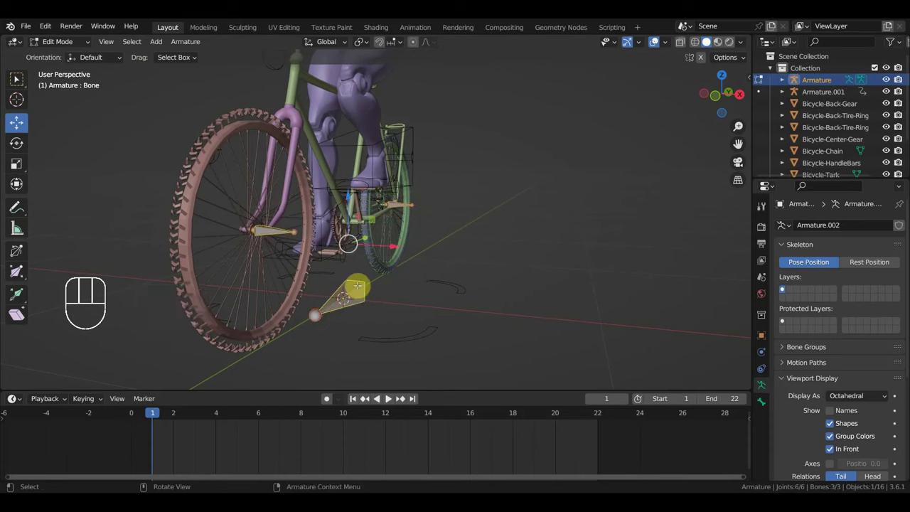
{"action": "key", "text": "ctrl+p"}
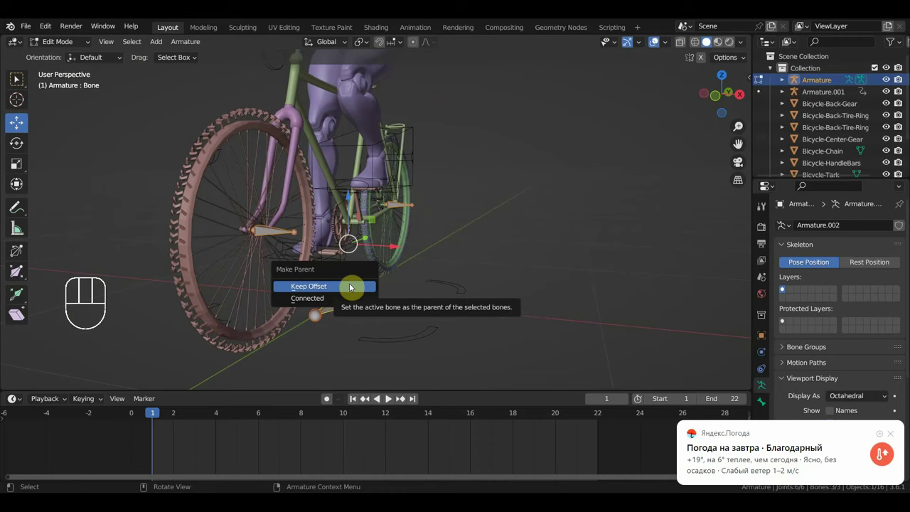
{"action": "left_click", "coordinate": [350, 286]}
Parent the rear wheel bone to the ground bone again, keeping its offset, and dismiss the weather notification
{"action": "left_click", "coordinate": [401, 206]}
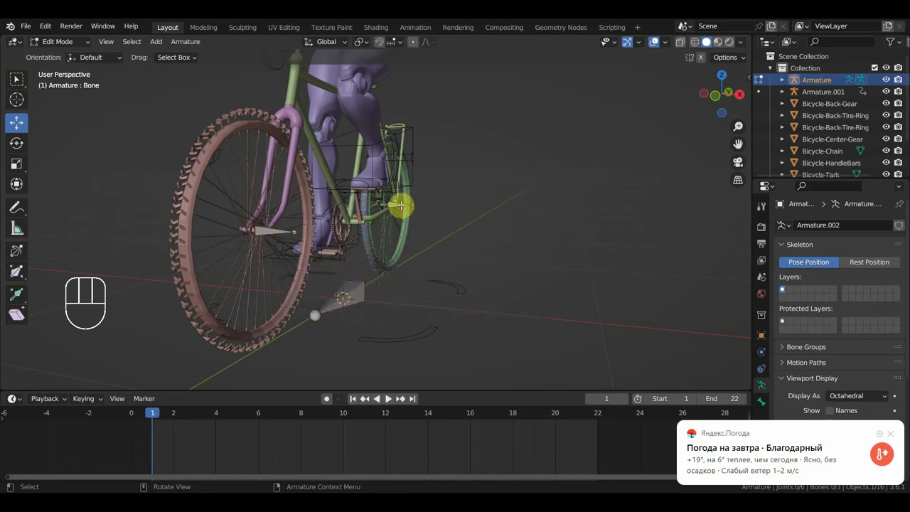
{"action": "left_click", "coordinate": [400, 207]}
{"action": "left_click", "coordinate": [359, 286], "text": "shift"}
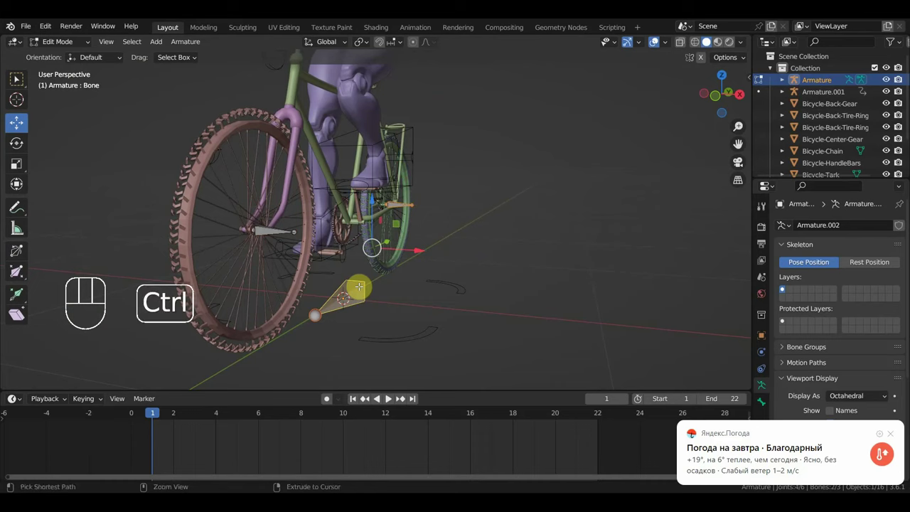
{"action": "key", "text": "ctrl+p"}
{"action": "left_click", "coordinate": [359, 287]}
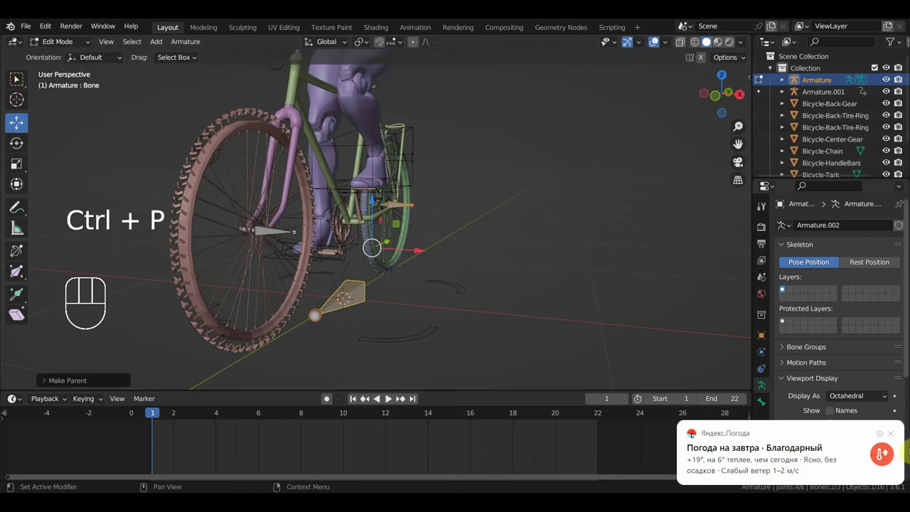
{"action": "left_click", "coordinate": [889, 433]}
Extrude a bone about 0.15 m upward from the ground bone's front tip in the right view, and clear its parent
{"action": "key", "text": "KP_3"}
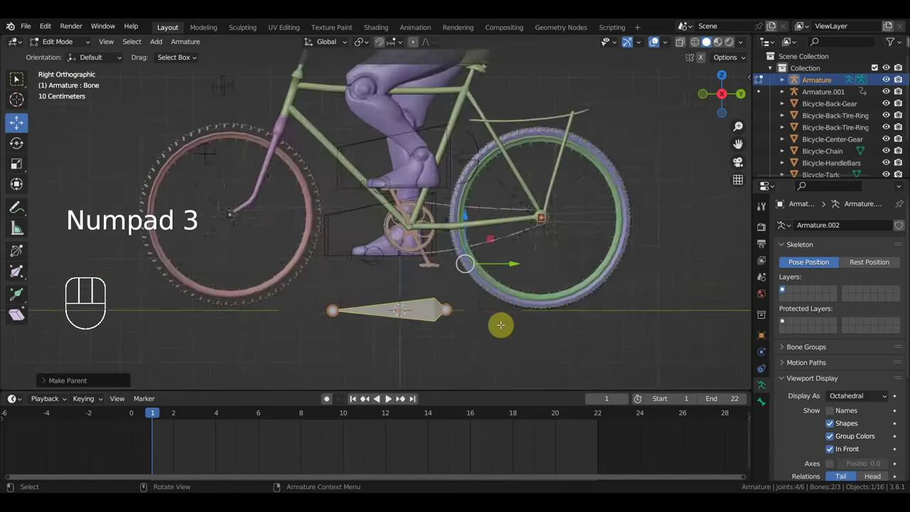
{"action": "scroll", "coordinate": [522, 307], "scroll_direction": "down", "scroll_amount": 3}
{"action": "middle_click_drag", "start_coordinate": [522, 307], "coordinate": [513, 334], "text": "shift"}
{"action": "scroll", "coordinate": [498, 336], "scroll_direction": "up", "scroll_amount": 2}
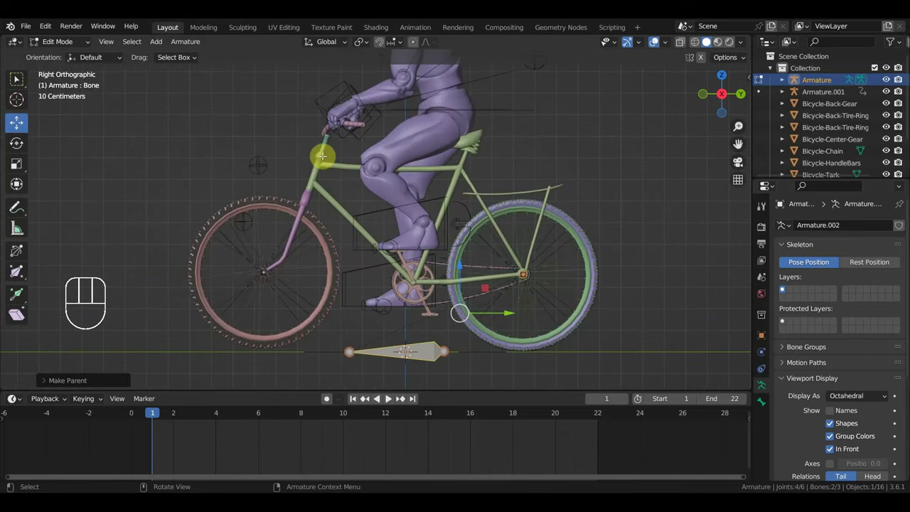
{"action": "scroll", "coordinate": [383, 291], "scroll_direction": "down", "scroll_amount": 1}
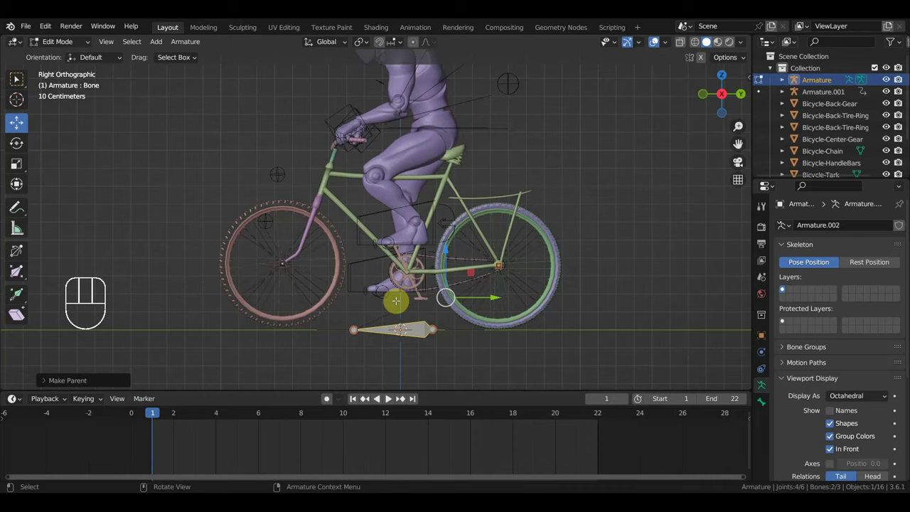
{"action": "left_click", "coordinate": [353, 327]}
{"action": "key", "text": "e"}
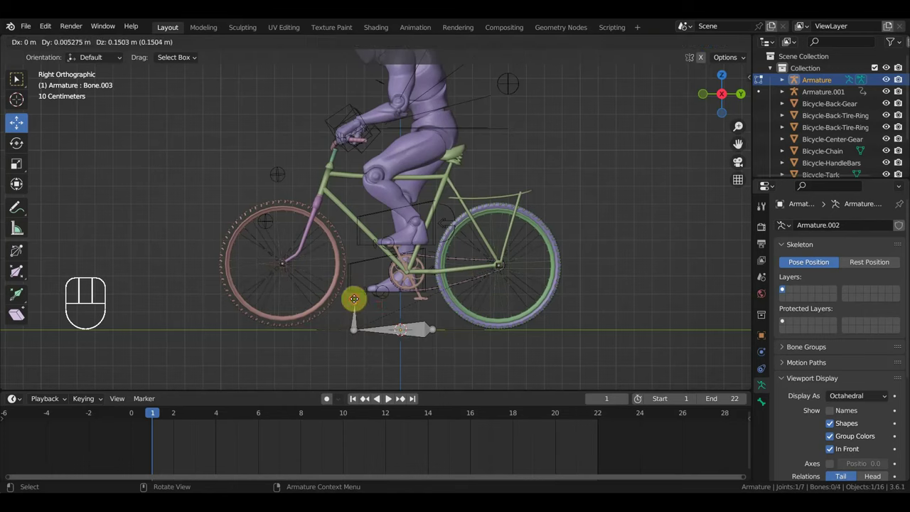
{"action": "left_click", "coordinate": [355, 299]}
{"action": "left_click", "coordinate": [356, 316]}
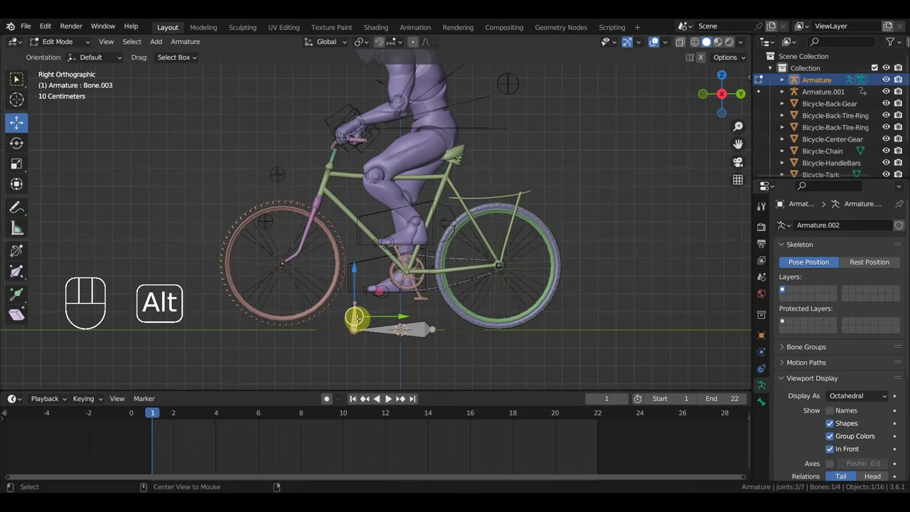
{"action": "key", "text": "alt+p"}
{"action": "left_click", "coordinate": [357, 322]}
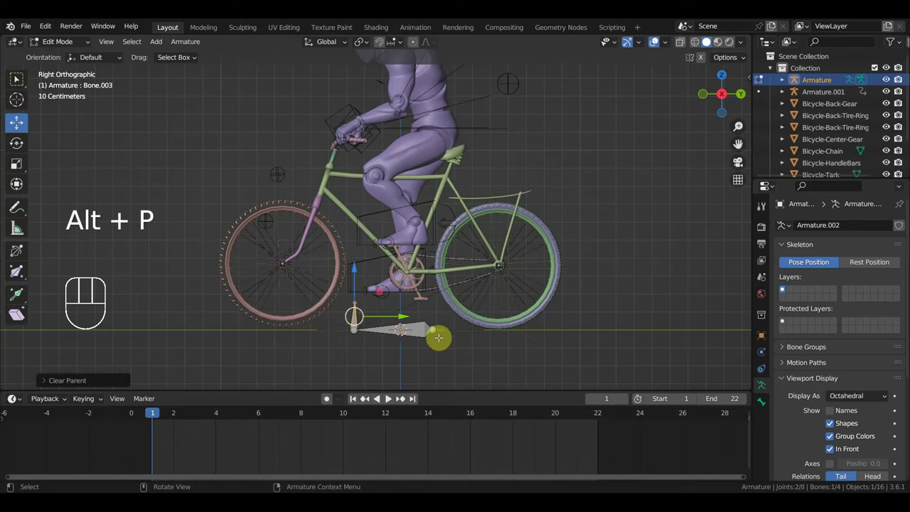
Move the upright bone up onto the bicycle's head tube just above the front fork in the right view
{"action": "key", "text": "g"}
{"action": "left_click", "coordinate": [402, 211]}
{"action": "scroll", "coordinate": [401, 211], "scroll_direction": "up", "scroll_amount": 2}
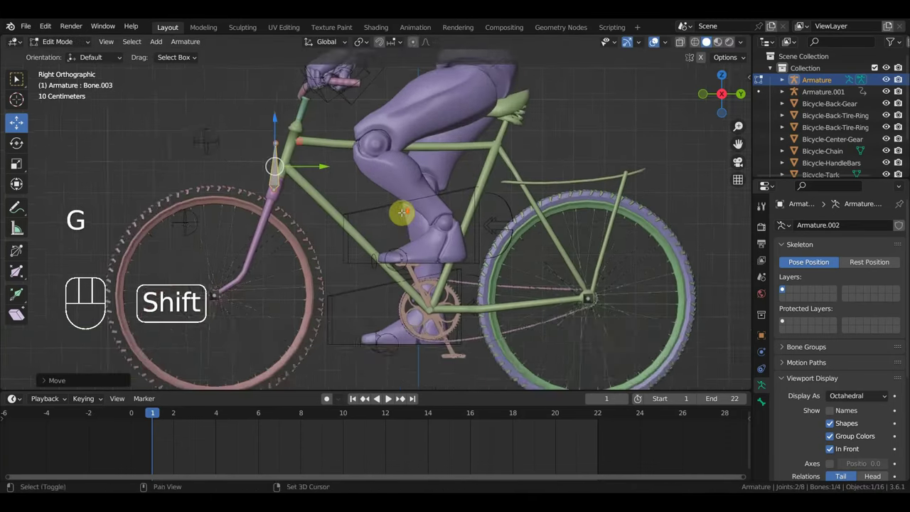
{"action": "middle_click_drag", "start_coordinate": [400, 211], "coordinate": [456, 260], "text": "shift"}
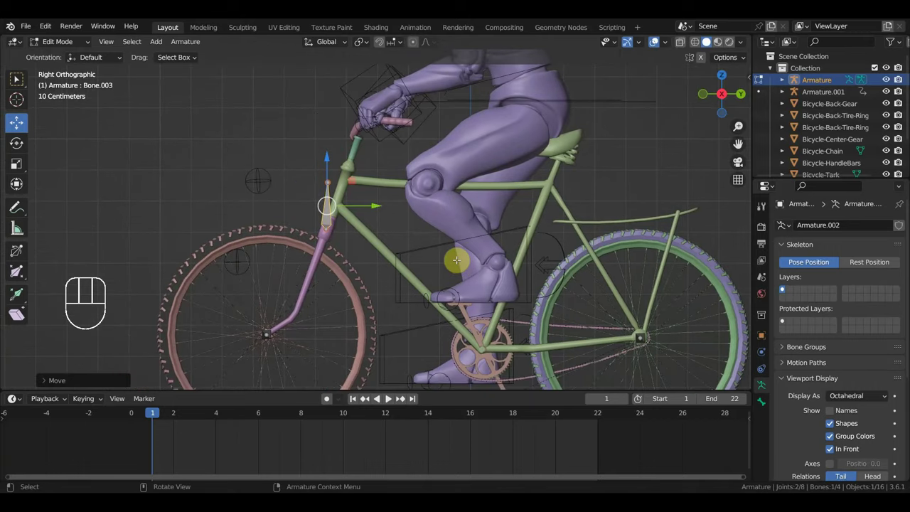
Rotate the steering bone about 14° to align with the head tube and scale it about 1.18 times to fit the tube's length
{"action": "key", "text": "r"}
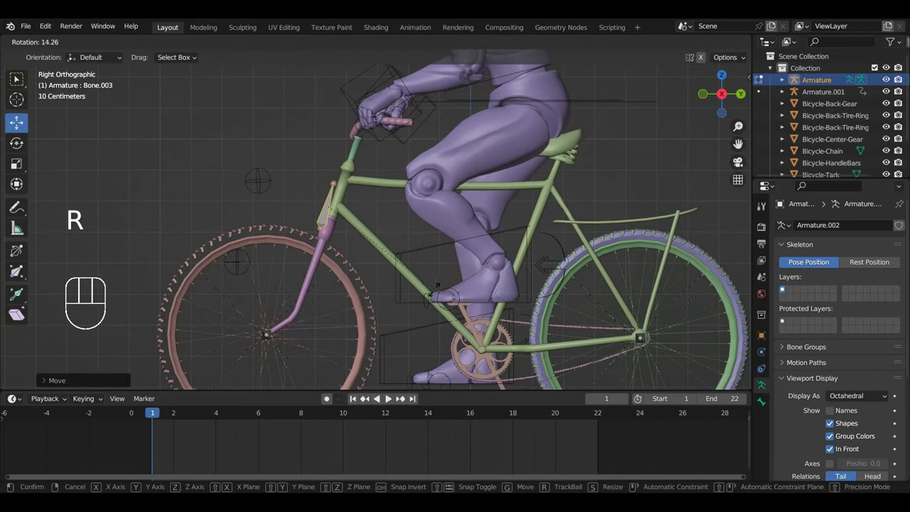
{"action": "left_click", "coordinate": [431, 292]}
{"action": "key", "text": "g"}
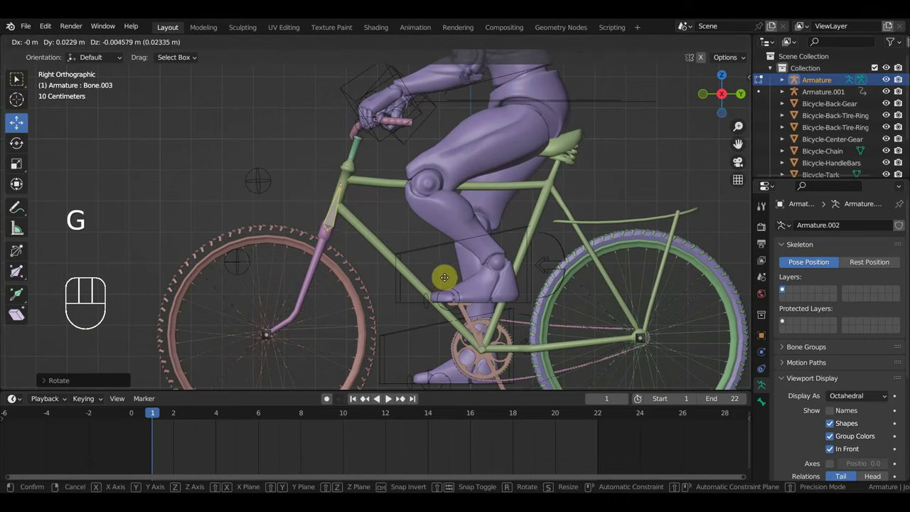
{"action": "left_click", "coordinate": [448, 265]}
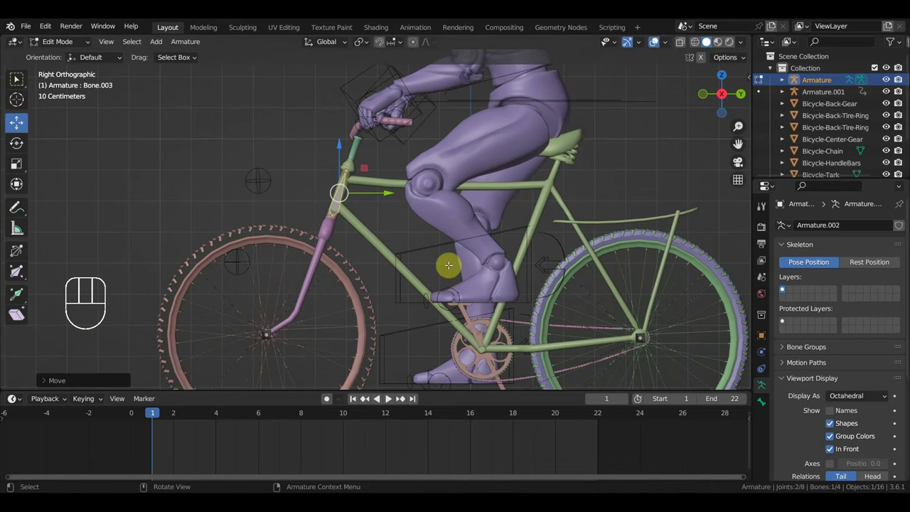
{"action": "key", "text": "s"}
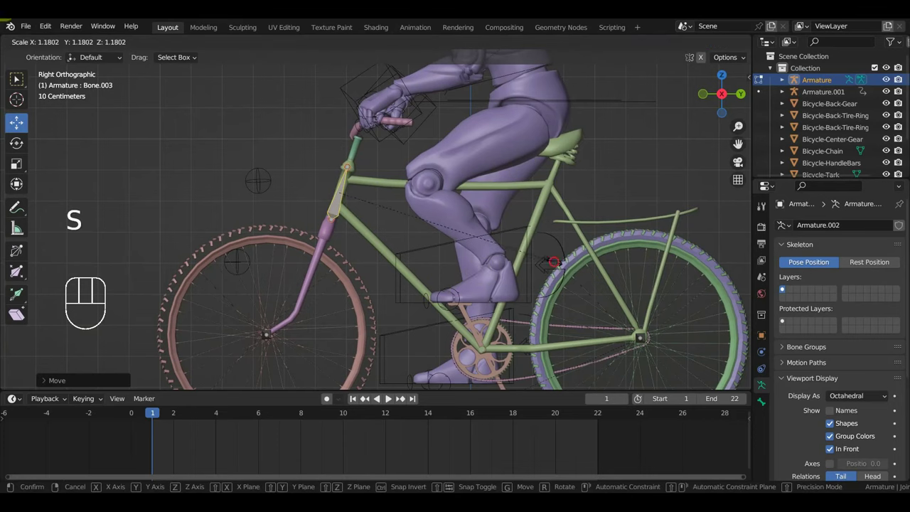
{"action": "left_click", "coordinate": [554, 262]}
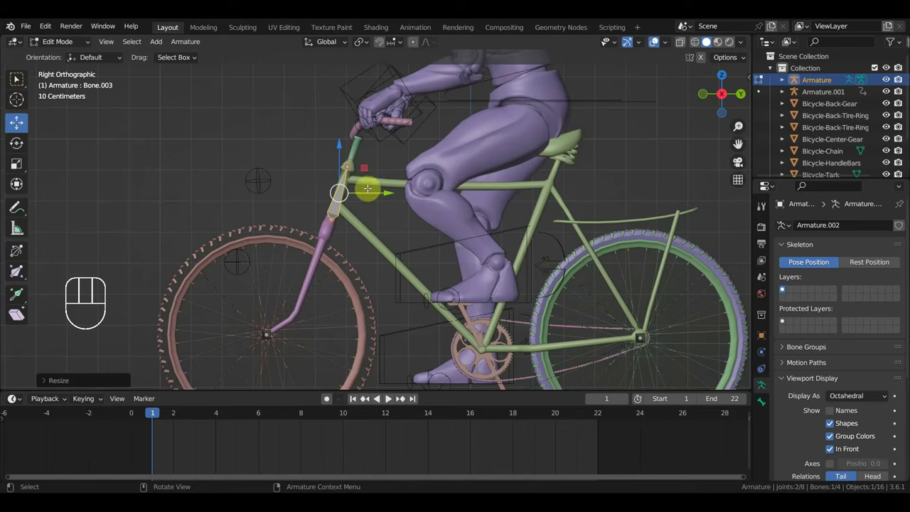
Extrude a handlebar bone about 0.1 m forward and slightly upward from the steering bone's upper tip, and select the new bone
{"action": "left_click", "coordinate": [346, 167]}
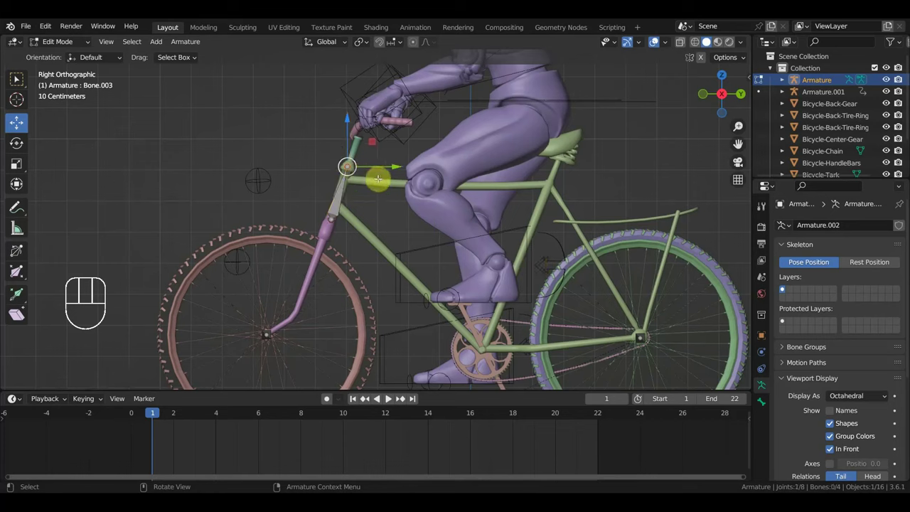
{"action": "key", "text": "e"}
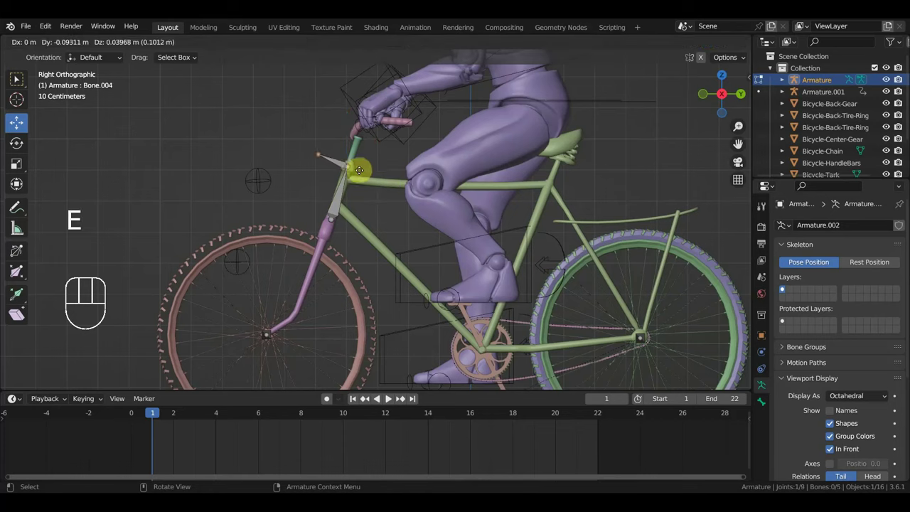
{"action": "left_click", "coordinate": [348, 168]}
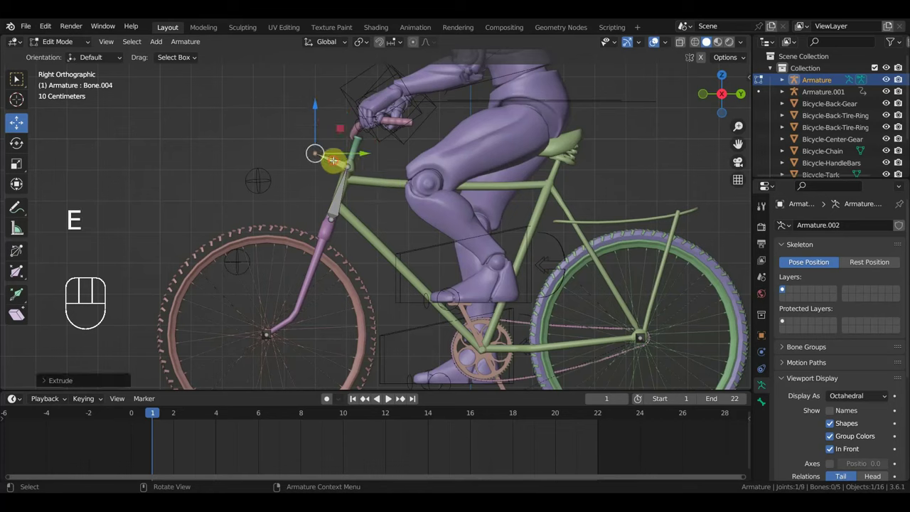
{"action": "left_click", "coordinate": [327, 158]}
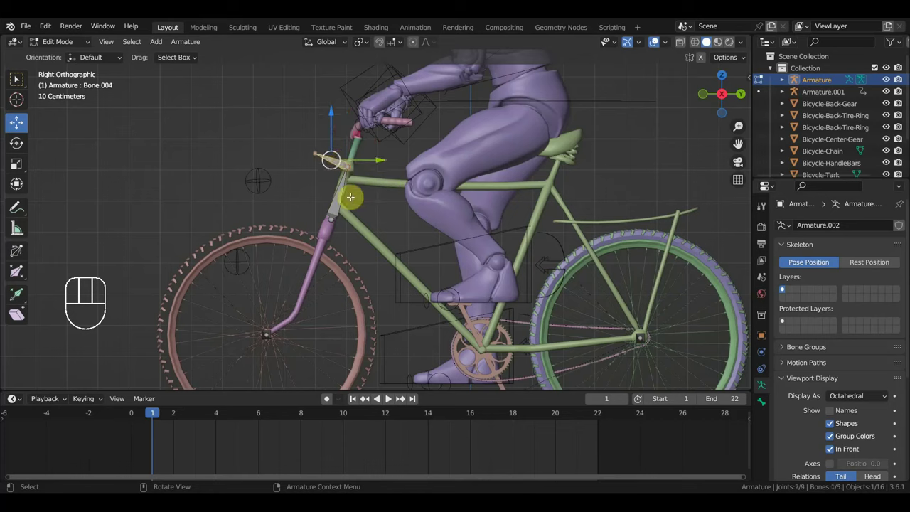
{"action": "middle_click_drag", "start_coordinate": [353, 213], "coordinate": [364, 200], "text": "shift"}
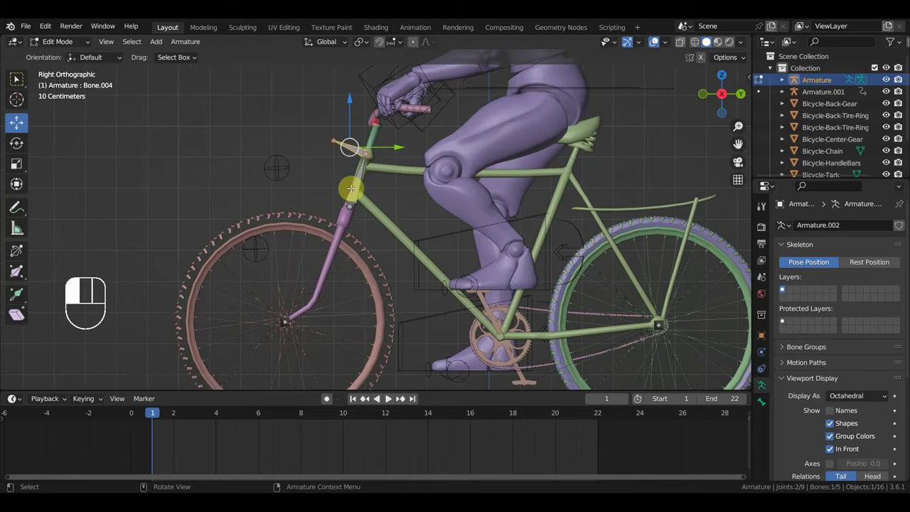
Parent the front wheel bone to the steering bone with Keep Offset
{"action": "mouse_move", "coordinate": [292, 323]}
{"action": "middle_mouse_down"}
{"action": "mouse_move", "coordinate": [308, 331]}
{"action": "mouse_move", "coordinate": [300, 334]}
{"action": "middle_mouse_up"}
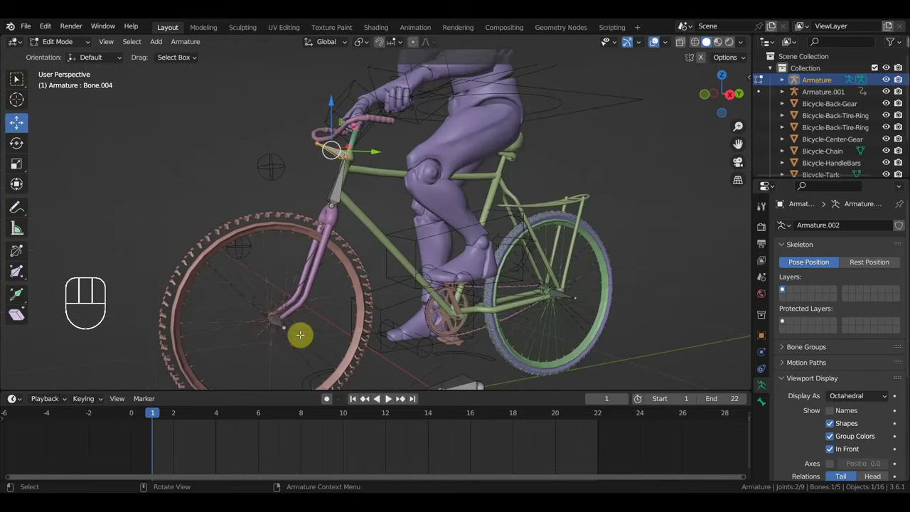
{"action": "left_click", "coordinate": [277, 323]}
{"action": "left_click", "coordinate": [336, 183], "text": "shift"}
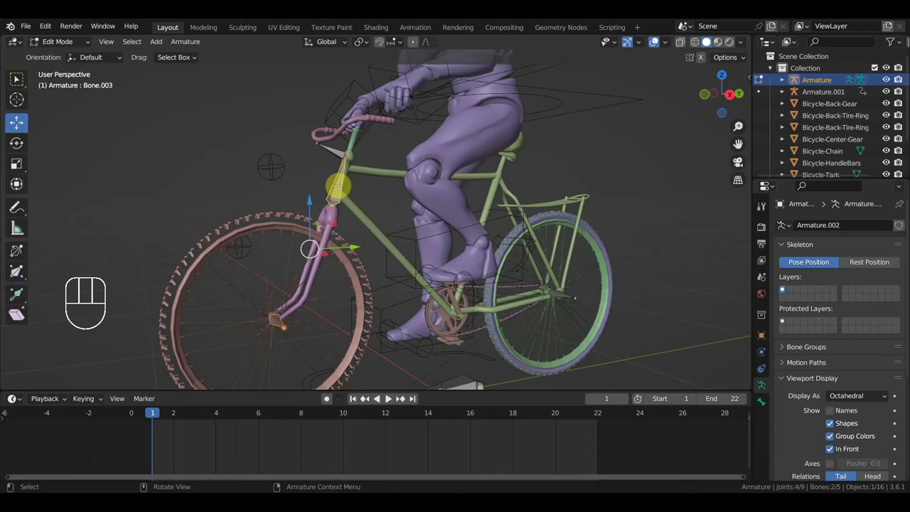
{"action": "key", "text": "ctrl+p"}
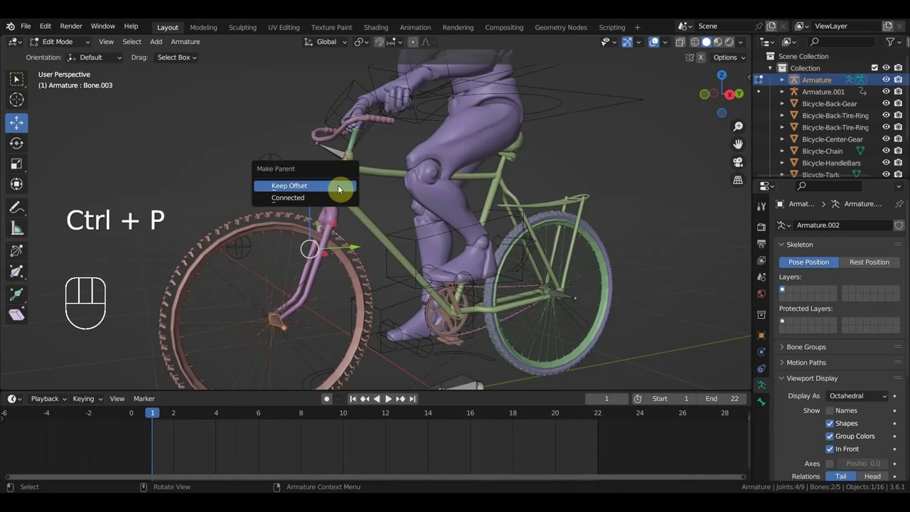
{"action": "left_click", "coordinate": [338, 188]}
Deselect the bones and examine the bicycle armature from several angles, including the area around the crank and pedals
{"action": "middle_click_drag", "start_coordinate": [339, 189], "coordinate": [451, 264]}
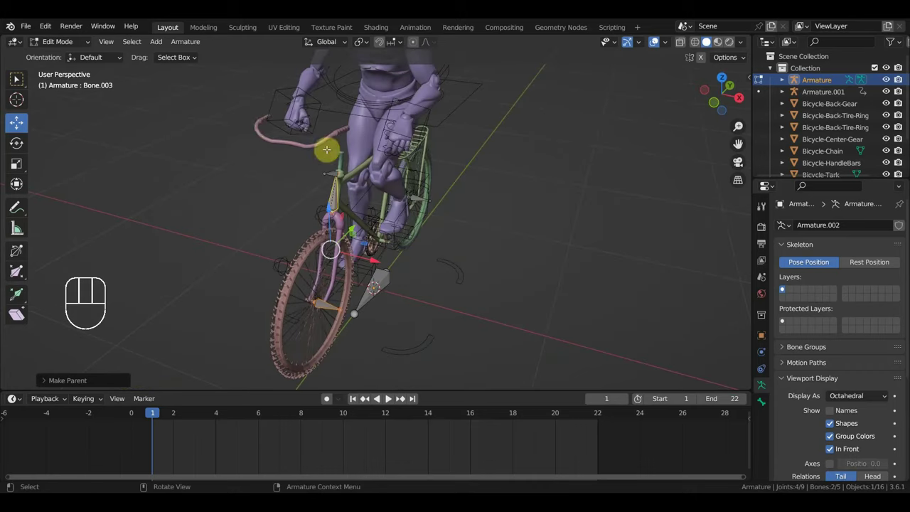
{"action": "middle_click_drag", "start_coordinate": [434, 200], "coordinate": [320, 152]}
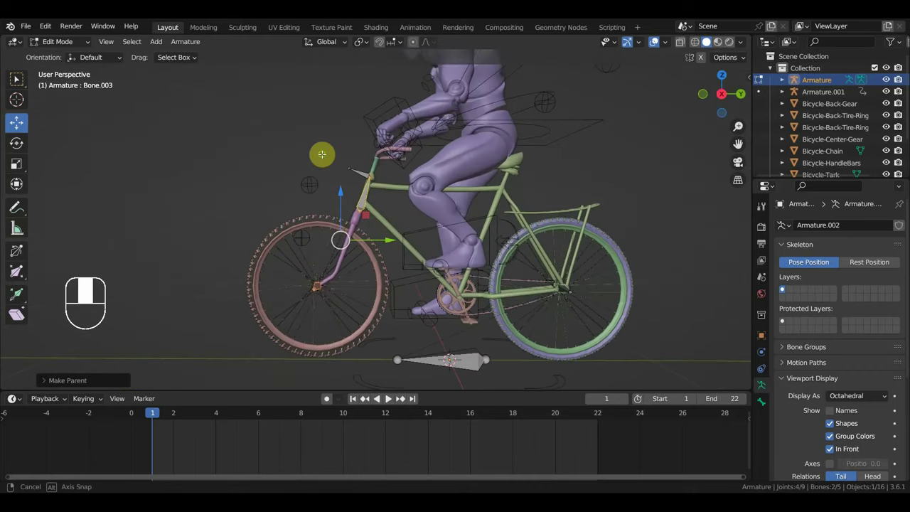
{"action": "middle_click_drag", "start_coordinate": [396, 209], "coordinate": [351, 191], "text": "shift"}
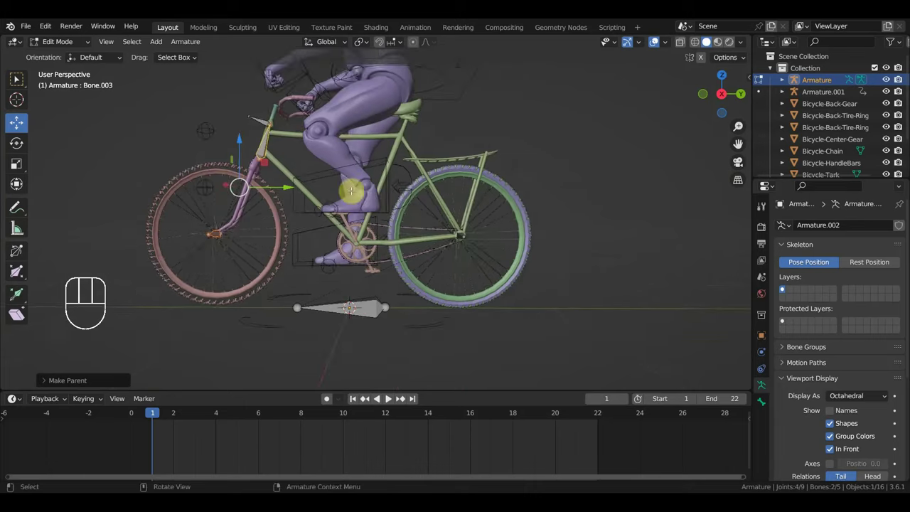
{"action": "scroll", "coordinate": [377, 247], "scroll_direction": "up", "scroll_amount": 4}
{"action": "left_click", "coordinate": [345, 236]}
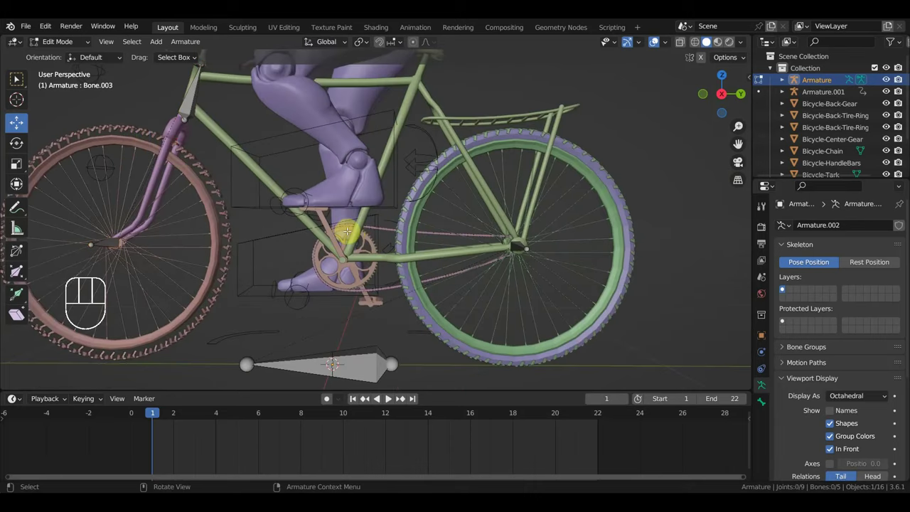
{"action": "middle_click_drag", "start_coordinate": [327, 266], "coordinate": [380, 213], "text": "shift"}
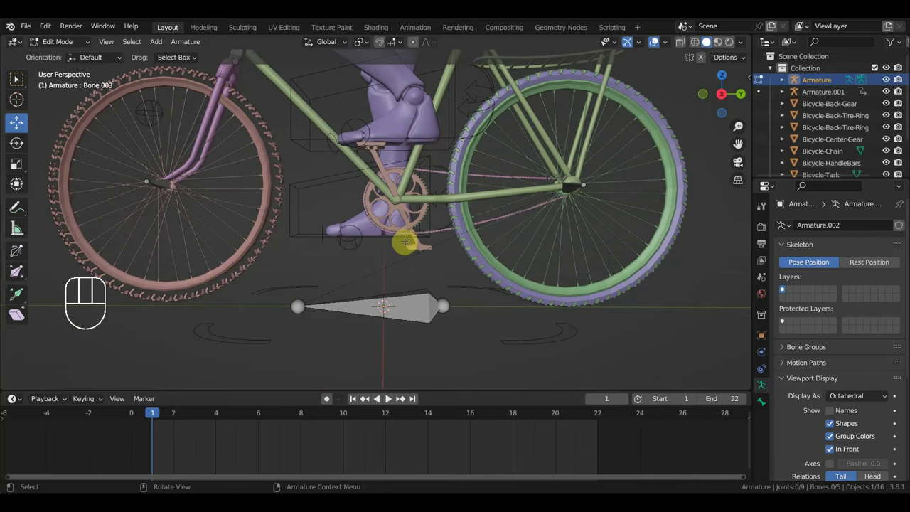
{"action": "middle_click_drag", "start_coordinate": [402, 249], "coordinate": [391, 263]}
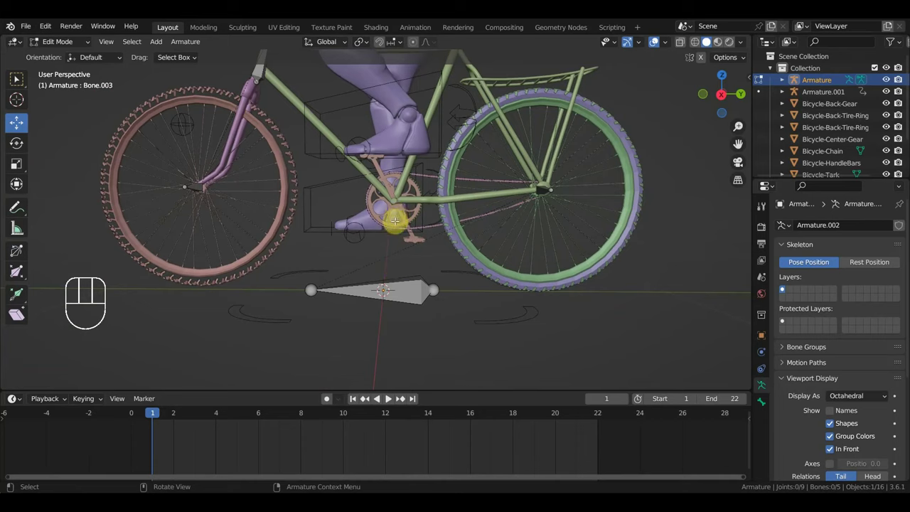
{"action": "middle_click_drag", "start_coordinate": [412, 288], "coordinate": [398, 325], "text": "shift"}
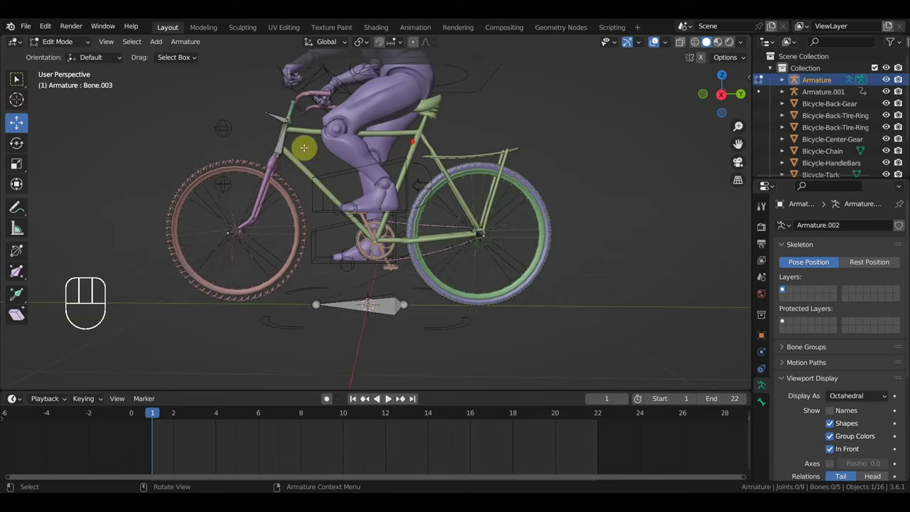
{"action": "middle_click_drag", "start_coordinate": [304, 148], "coordinate": [398, 188]}
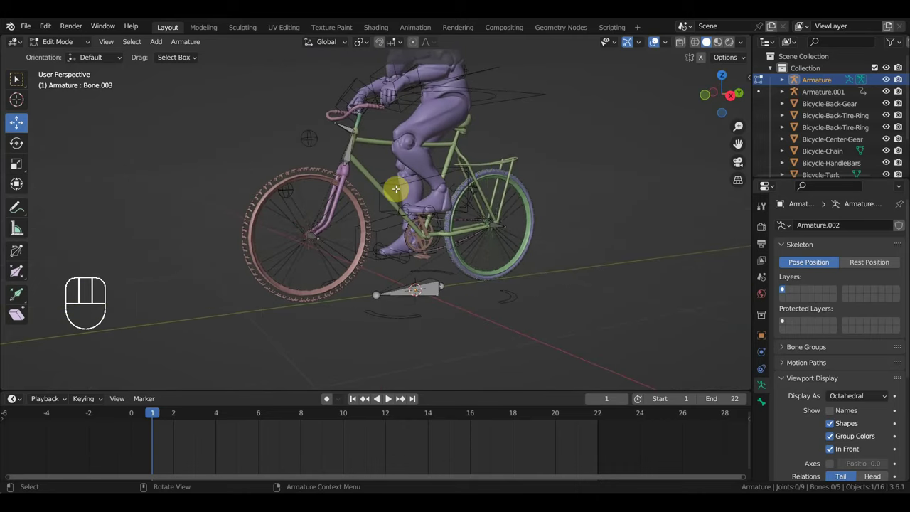
Switch to Object Mode and move the handlebars along the X axis in the top view until they are centred on the bicycle's stem
{"action": "left_click", "coordinate": [58, 42]}
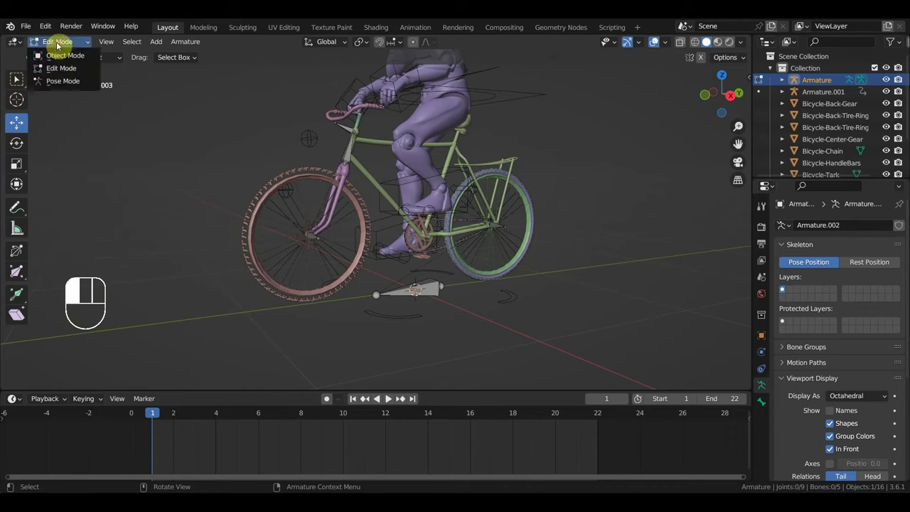
{"action": "left_click", "coordinate": [61, 55]}
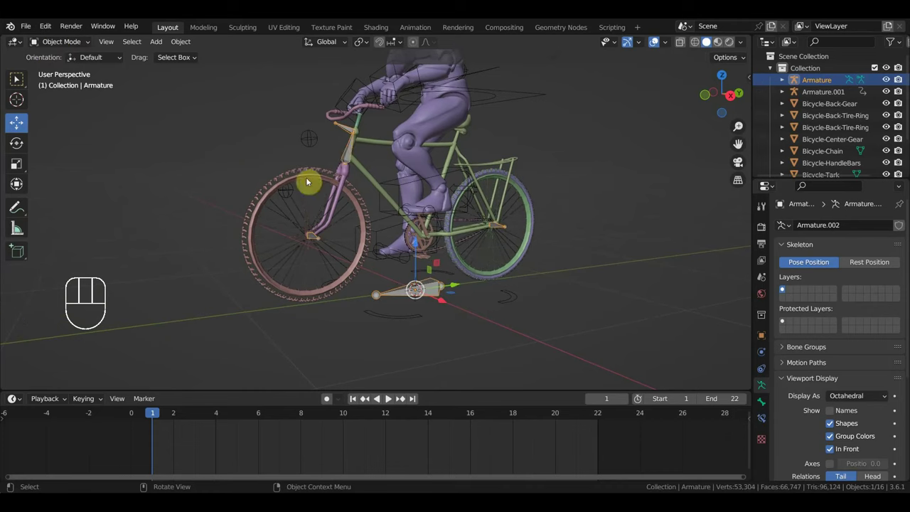
{"action": "left_click", "coordinate": [359, 126]}
{"action": "left_click", "coordinate": [347, 119]}
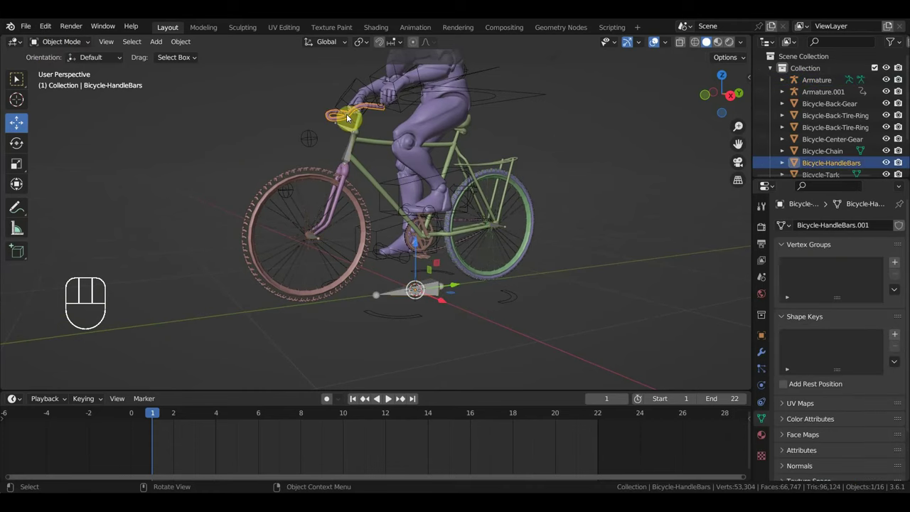
{"action": "key", "text": "KP_7"}
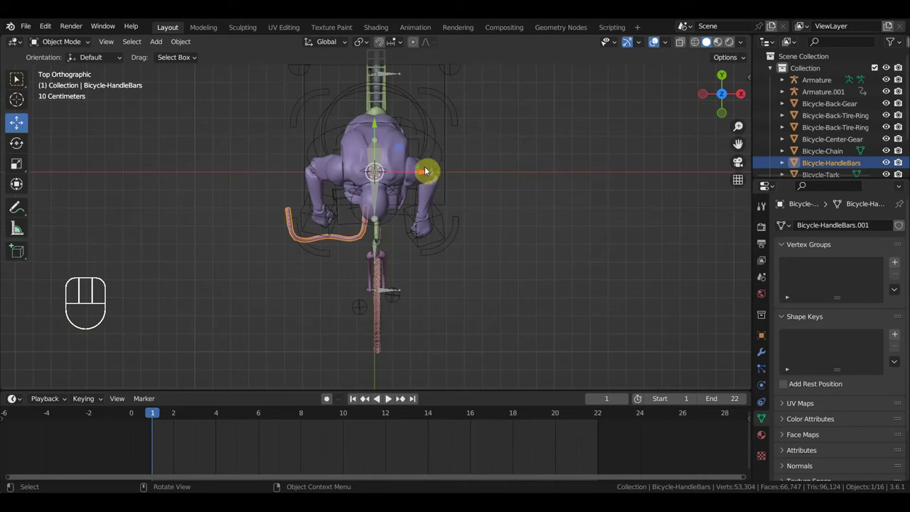
{"action": "left_click_drag", "start_coordinate": [424, 172], "coordinate": [464, 180]}
{"action": "left_click_drag", "start_coordinate": [471, 184], "coordinate": [476, 184]}
{"action": "scroll", "coordinate": [489, 228], "scroll_direction": "up", "scroll_amount": 5}
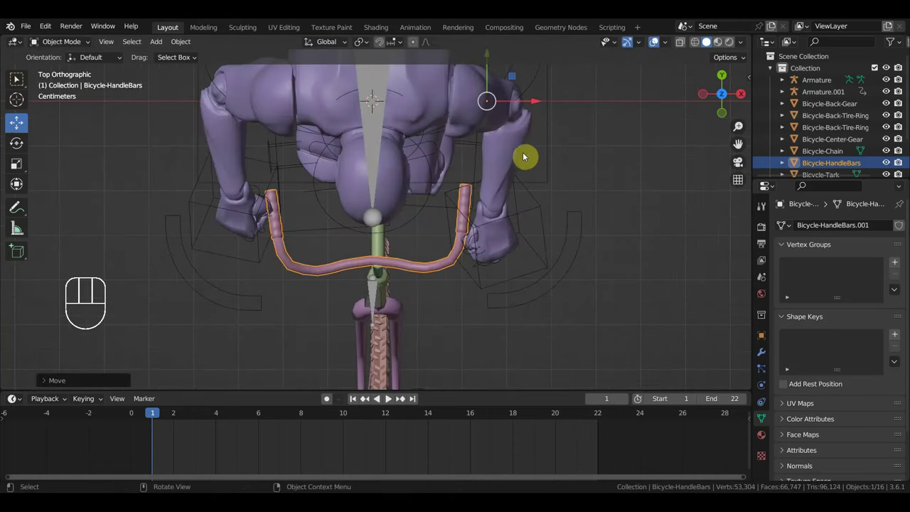
{"action": "left_click_drag", "start_coordinate": [534, 101], "coordinate": [544, 98]}
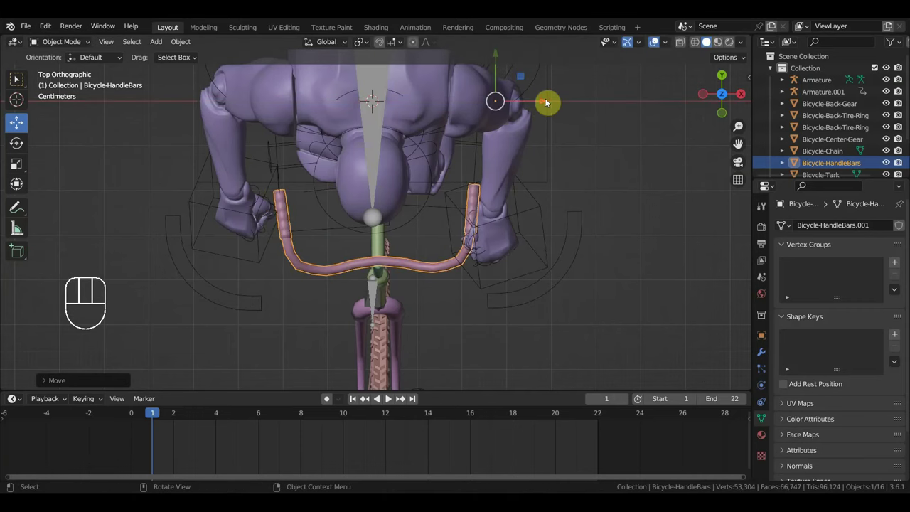
Join the handlebars and the stem piece into the front fork mesh as one object
{"action": "key", "text": "KP_3"}
{"action": "scroll", "coordinate": [426, 162], "scroll_direction": "down", "scroll_amount": 5}
{"action": "scroll", "coordinate": [416, 159], "scroll_direction": "up", "scroll_amount": 5}
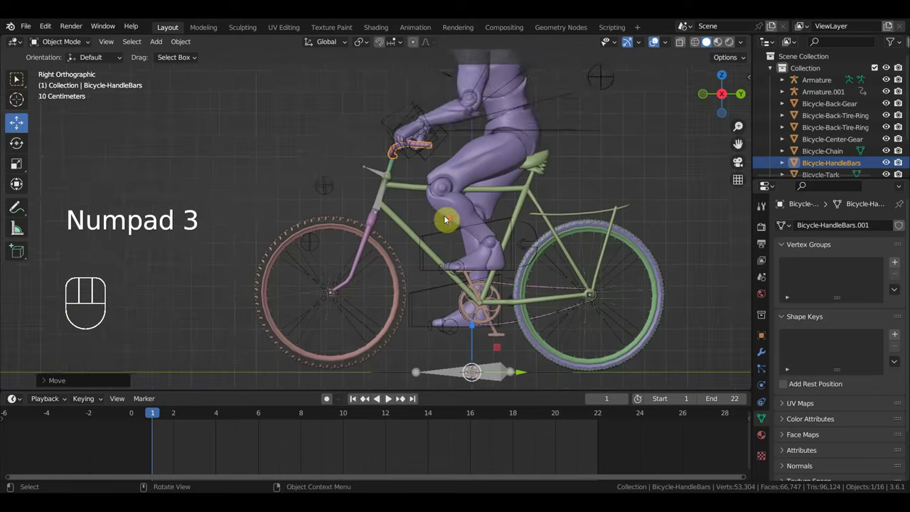
{"action": "left_click", "coordinate": [402, 124], "text": "shift"}
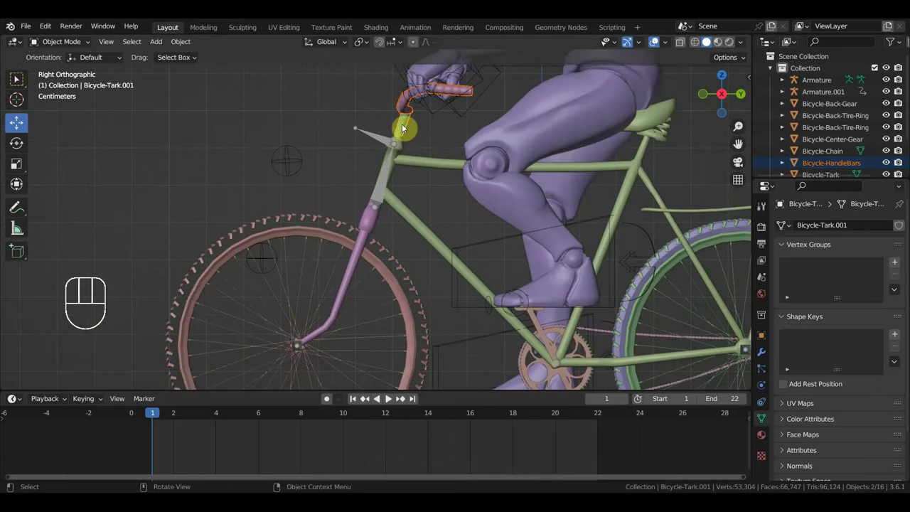
{"action": "left_click", "coordinate": [366, 233], "text": "shift"}
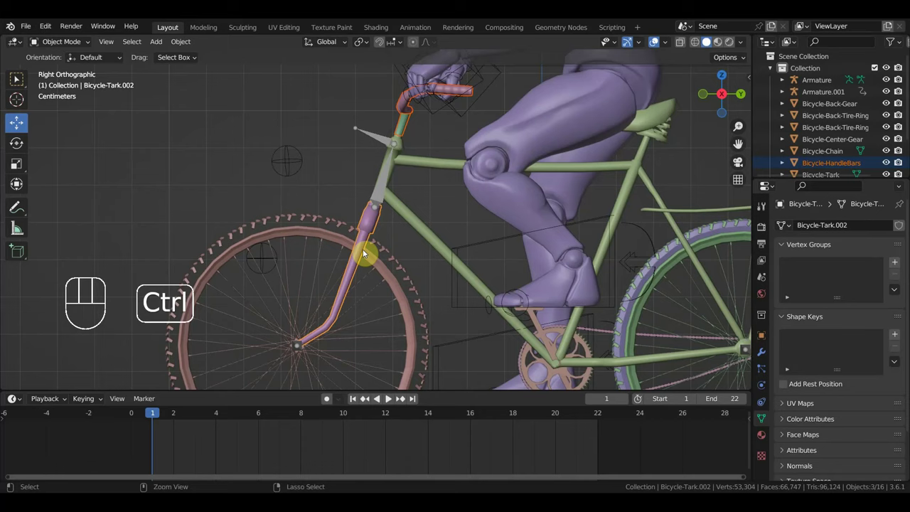
{"action": "key", "text": "ctrl+j"}
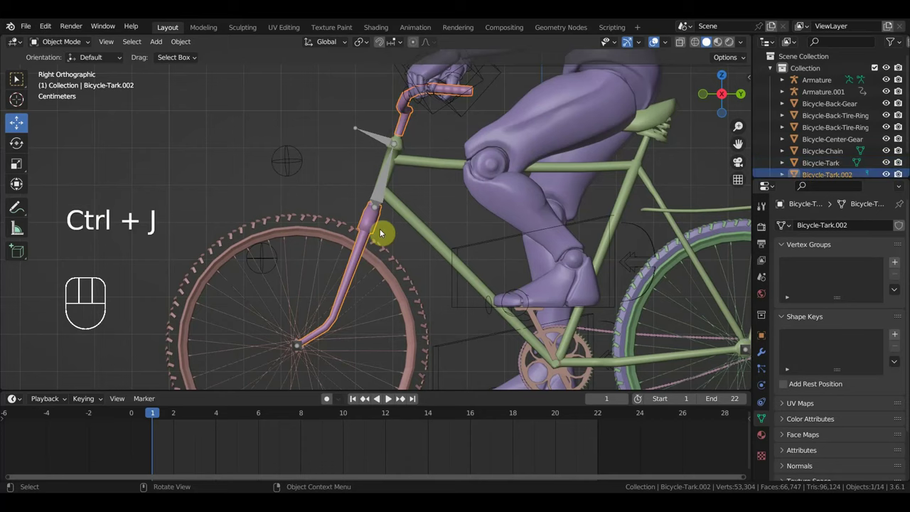
Join the bicycle frame mesh and the chain into one object
{"action": "scroll", "coordinate": [380, 213], "scroll_direction": "down", "scroll_amount": 2}
{"action": "middle_click_drag", "start_coordinate": [496, 228], "coordinate": [456, 209], "text": "shift"}
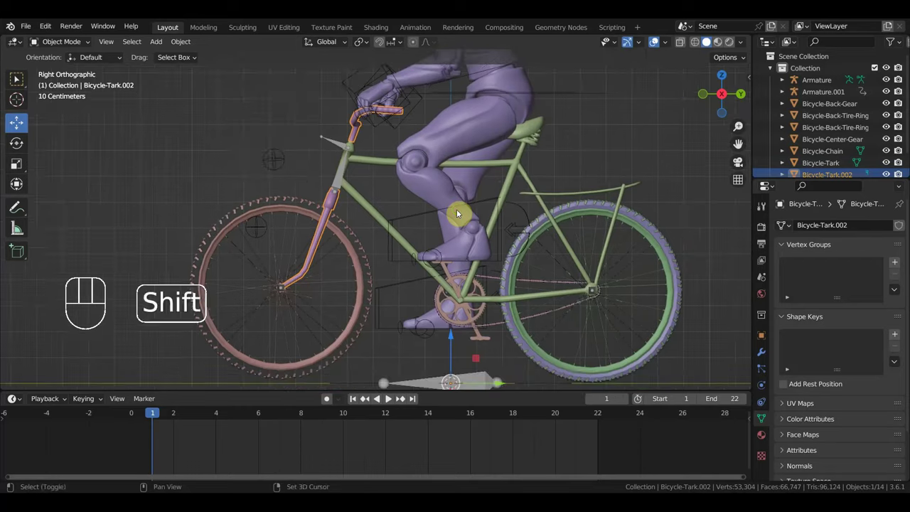
{"action": "left_click", "coordinate": [506, 182]}
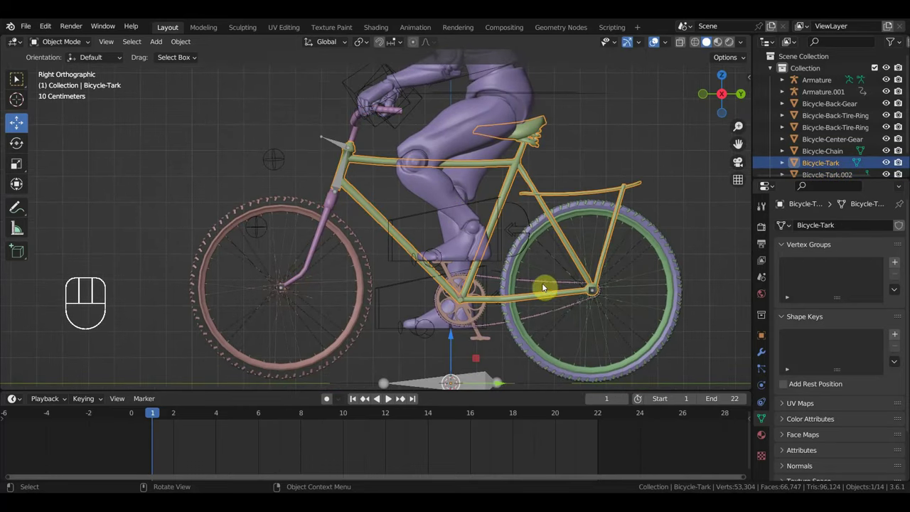
{"action": "key", "text": "shift"}
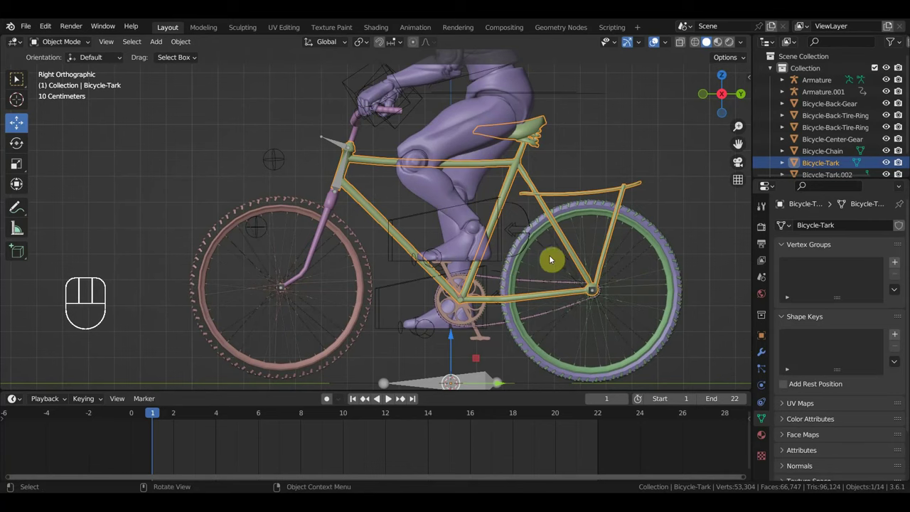
{"action": "middle_click_drag", "start_coordinate": [504, 287], "coordinate": [486, 256], "text": "shift"}
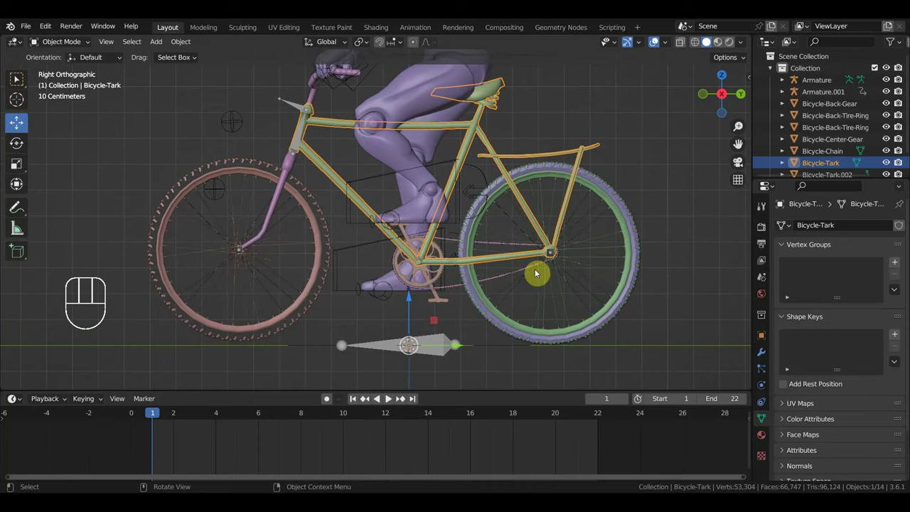
{"action": "scroll", "coordinate": [540, 311], "scroll_direction": "up", "scroll_amount": 1}
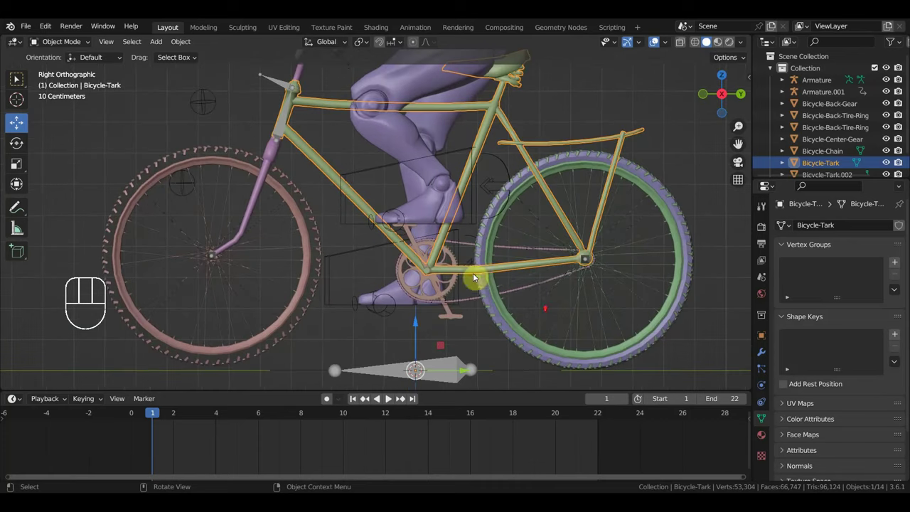
{"action": "left_click", "coordinate": [464, 242], "text": "shift"}
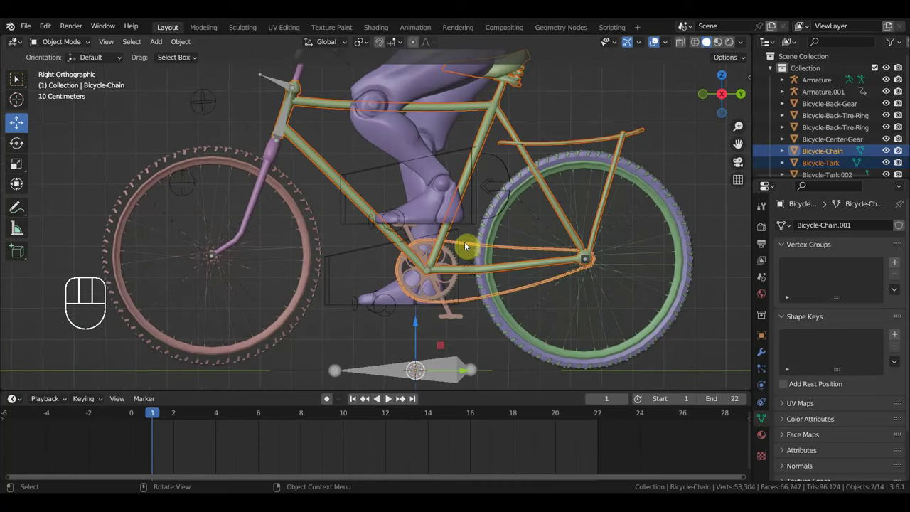
{"action": "key", "text": "ctrl"}
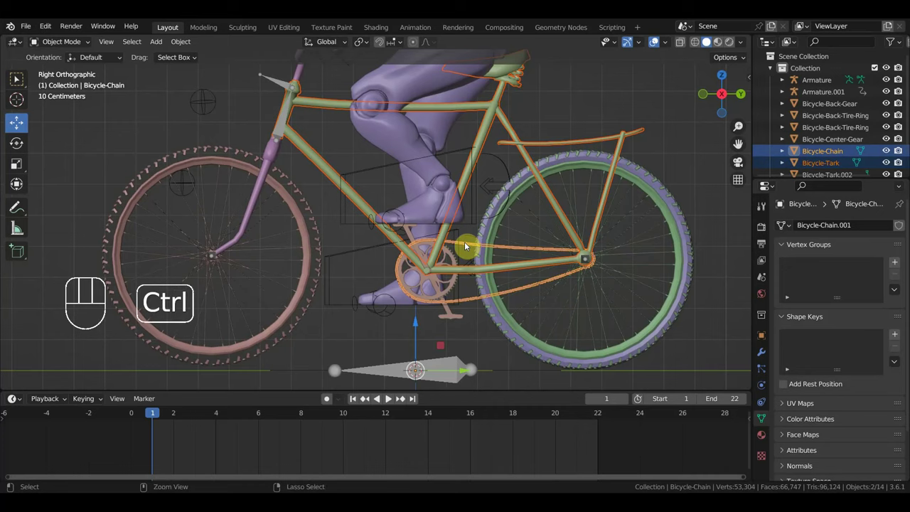
{"action": "key", "text": "ctrl+j"}
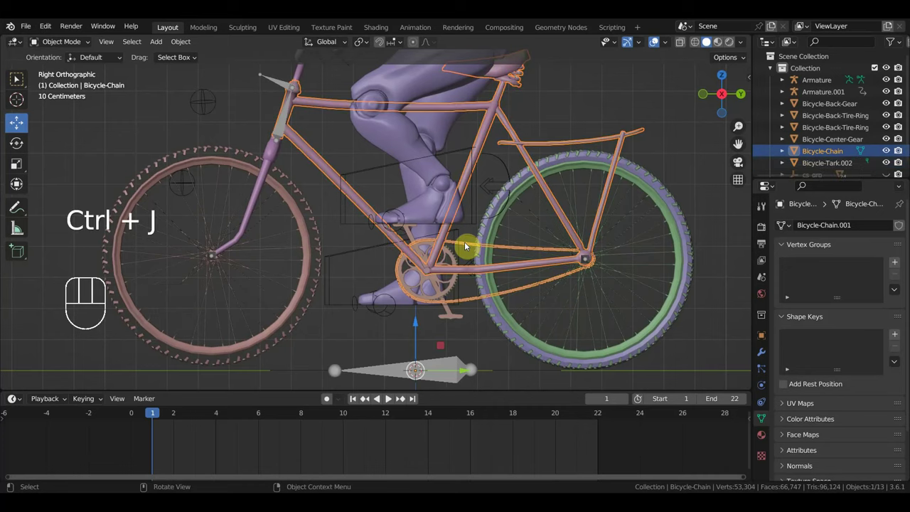
{"action": "scroll", "coordinate": [454, 224], "scroll_direction": "down", "scroll_amount": 1}
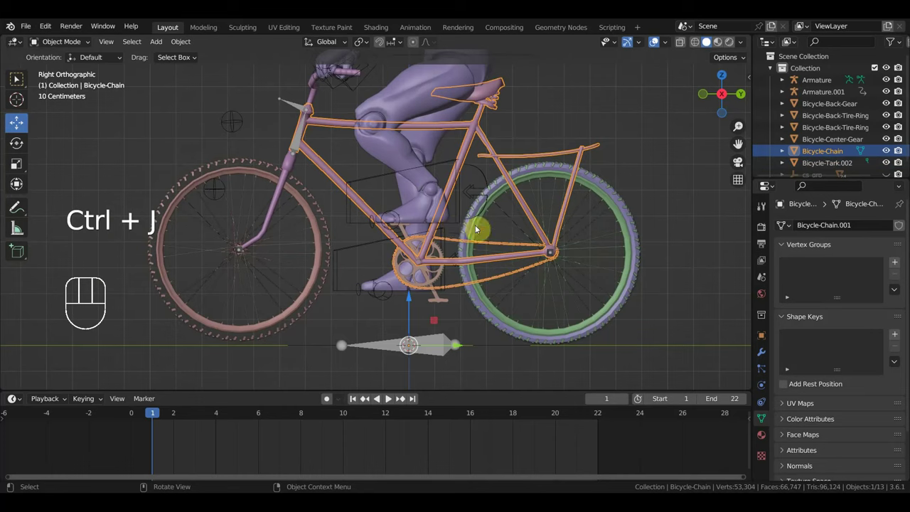
Parent the front wheel mesh to the front wheel bone in Pose Mode using the Bone option, and return to Object Mode
{"action": "left_click", "coordinate": [548, 188]}
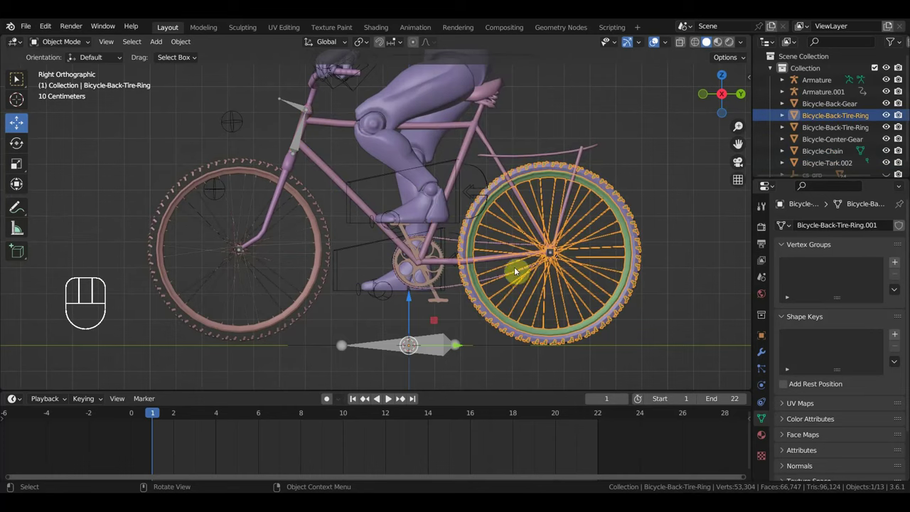
{"action": "left_click", "coordinate": [302, 204]}
{"action": "middle_click_drag", "start_coordinate": [282, 227], "coordinate": [335, 253]}
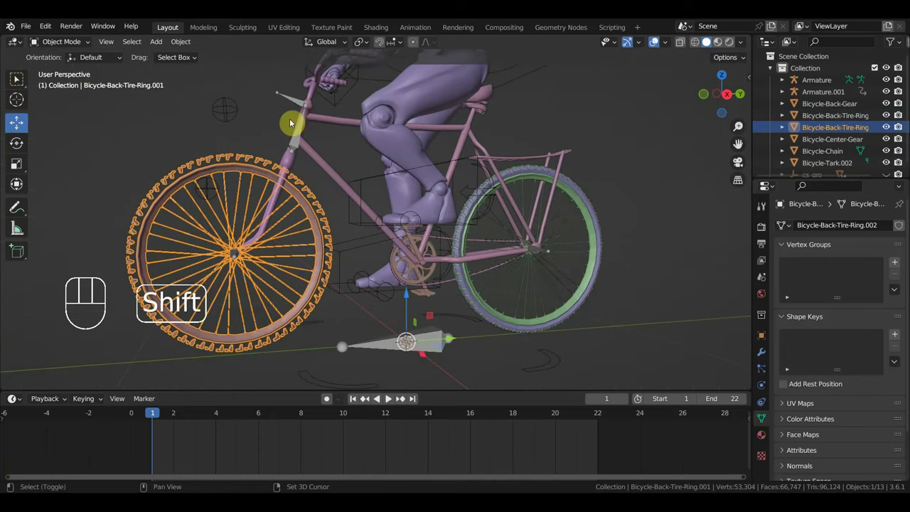
{"action": "left_click", "coordinate": [291, 99], "text": "shift"}
{"action": "left_click", "coordinate": [67, 41]}
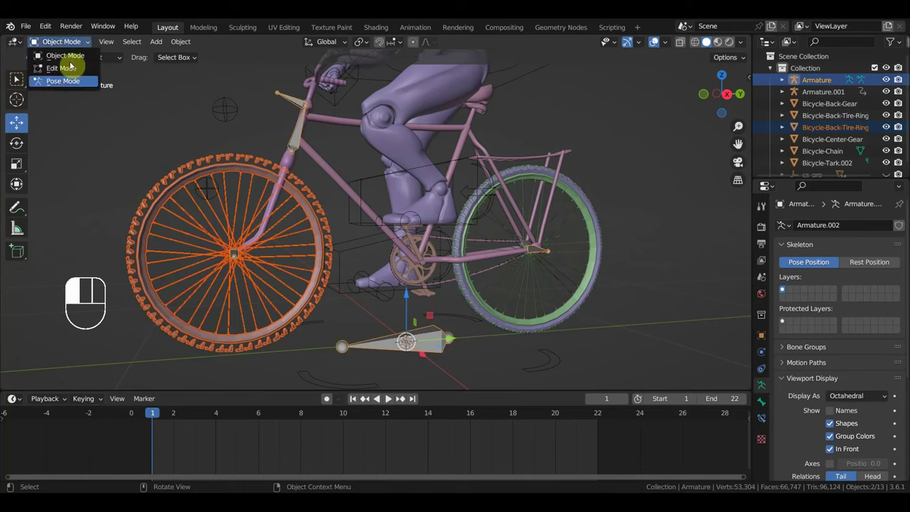
{"action": "left_click", "coordinate": [65, 81]}
{"action": "left_click", "coordinate": [238, 256]}
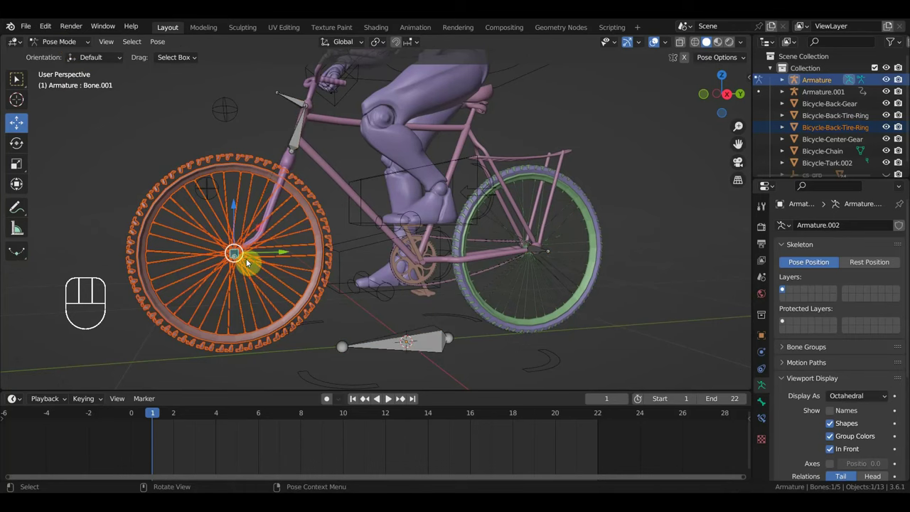
{"action": "middle_click_drag", "start_coordinate": [238, 256], "coordinate": [301, 270]}
{"action": "key", "text": "ctrl+p"}
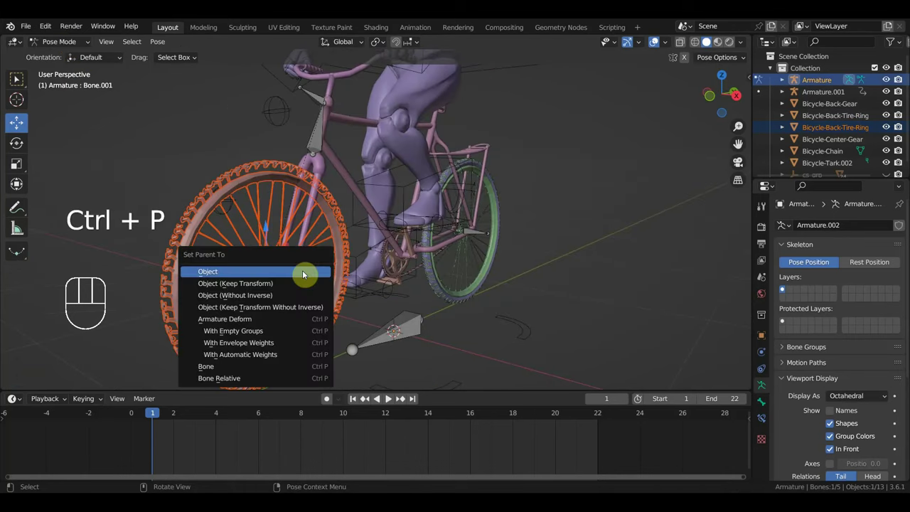
{"action": "left_click", "coordinate": [244, 367]}
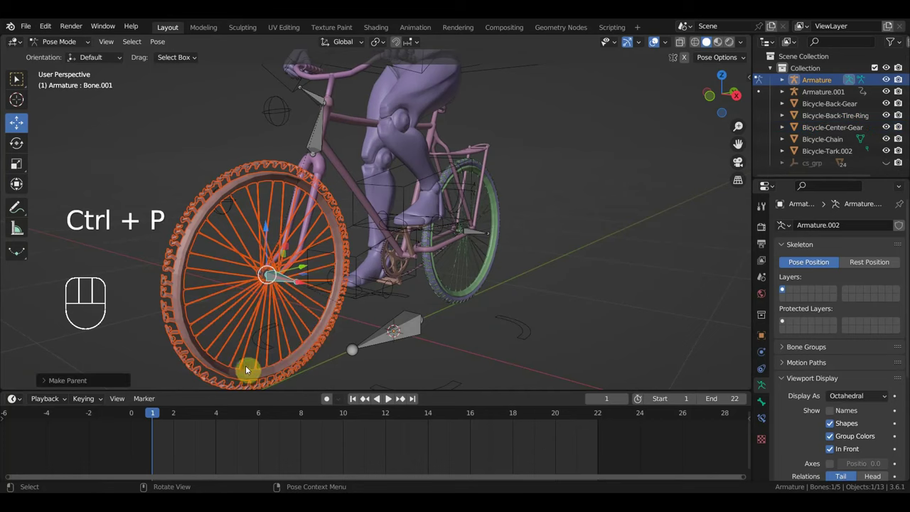
{"action": "middle_click_drag", "start_coordinate": [245, 366], "coordinate": [280, 292]}
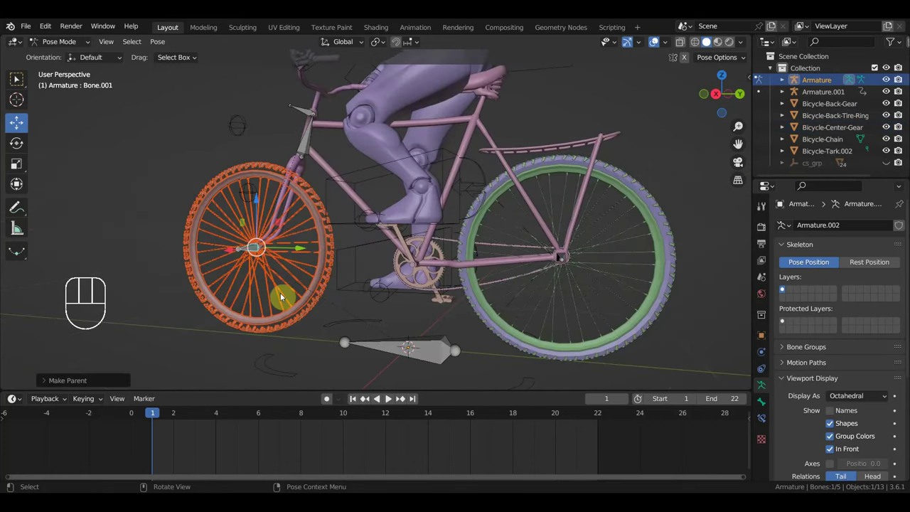
{"action": "left_click", "coordinate": [61, 41]}
{"action": "left_click", "coordinate": [56, 55]}
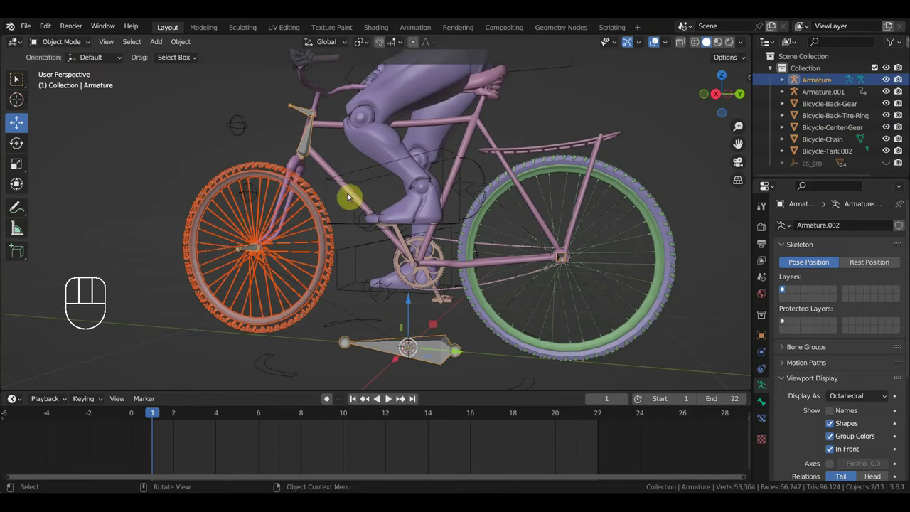
Parent the joined frame and chain mesh to the root bone in Pose Mode using the Bone option, and return to Object Mode
{"action": "left_click", "coordinate": [323, 165]}
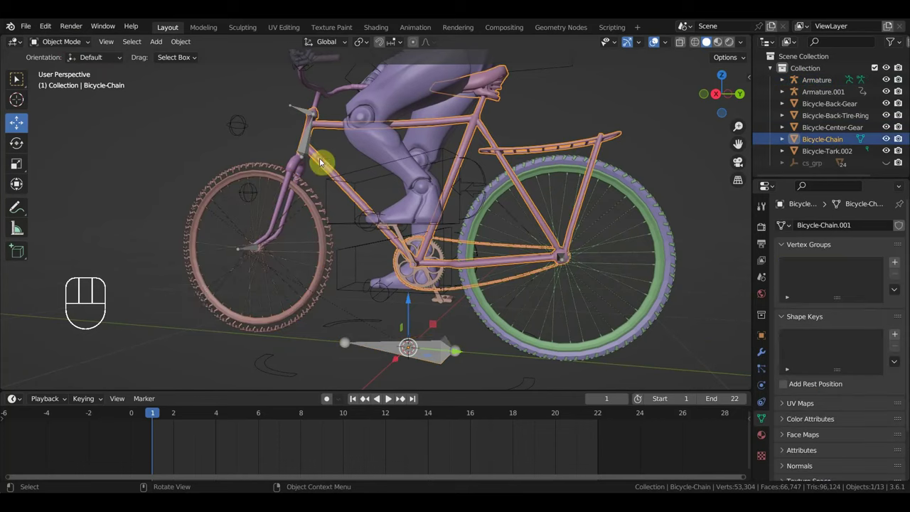
{"action": "left_click", "coordinate": [427, 360], "text": "shift"}
{"action": "left_click", "coordinate": [77, 42]}
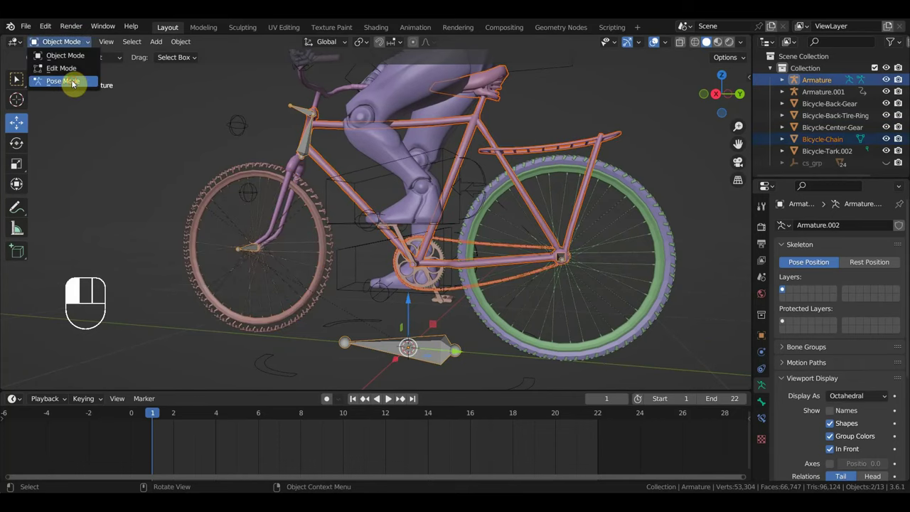
{"action": "left_click", "coordinate": [71, 81]}
{"action": "middle_click_drag", "start_coordinate": [443, 349], "coordinate": [450, 284], "text": "shift"}
{"action": "left_click", "coordinate": [434, 304]}
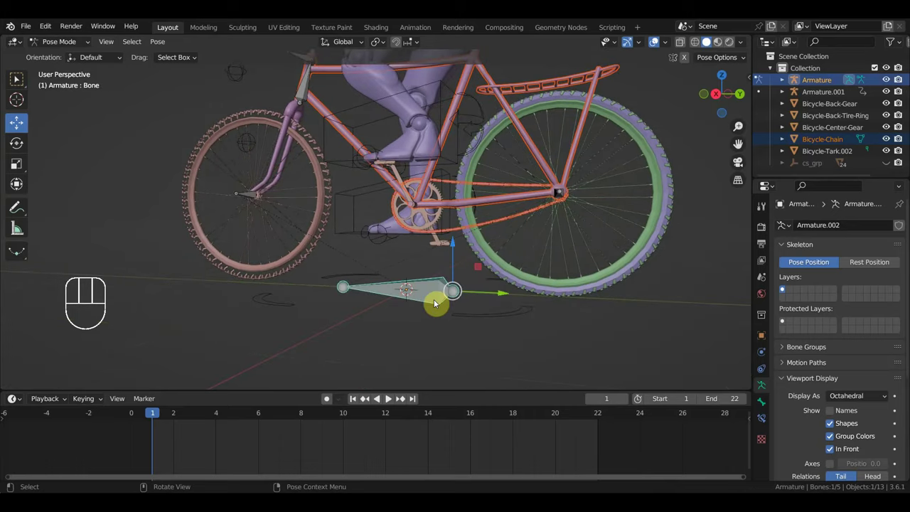
{"action": "key", "text": "ctrl"}
{"action": "key", "text": "ctrl+p"}
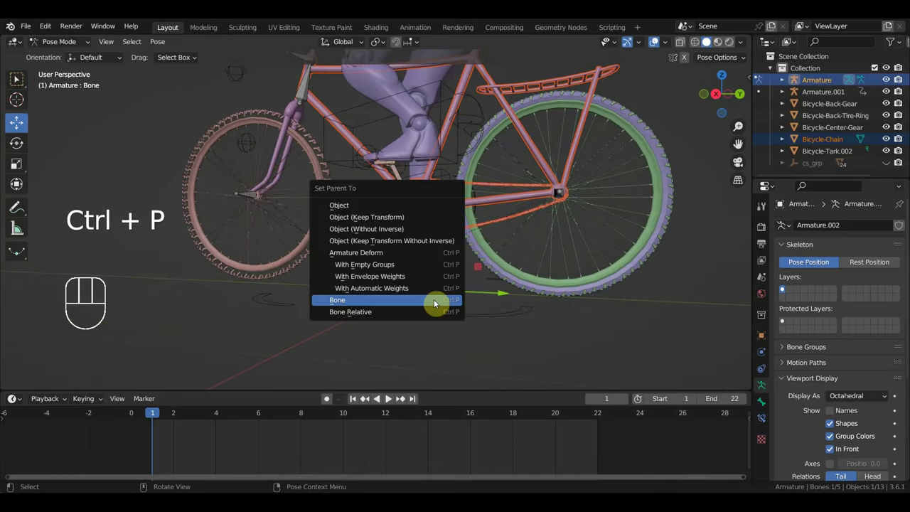
{"action": "left_click", "coordinate": [434, 299]}
{"action": "middle_click_drag", "start_coordinate": [436, 305], "coordinate": [238, 135]}
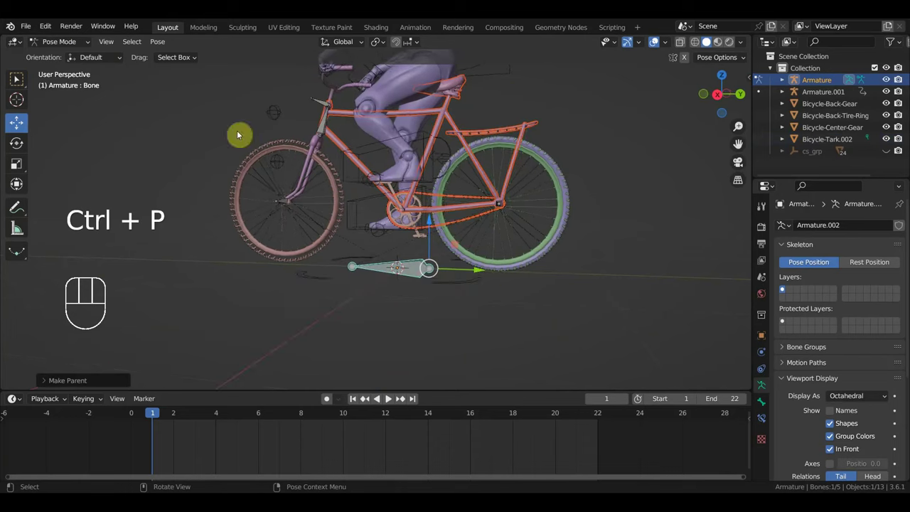
{"action": "left_click", "coordinate": [61, 41]}
{"action": "left_click", "coordinate": [64, 55]}
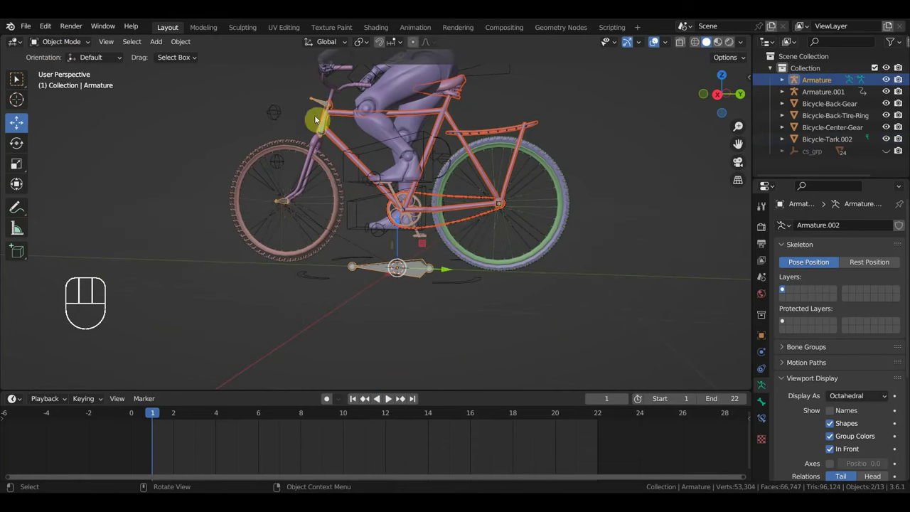
Select the joined fork and handlebar mesh together with the bicycle armature
{"action": "left_click", "coordinate": [330, 96]}
{"action": "middle_click_drag", "start_coordinate": [349, 101], "coordinate": [402, 178]}
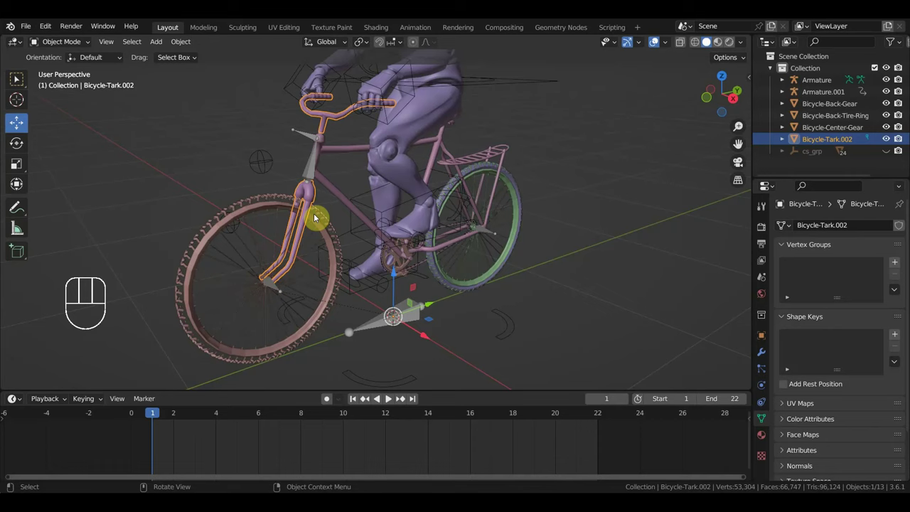
{"action": "left_click", "coordinate": [309, 136], "text": "shift"}
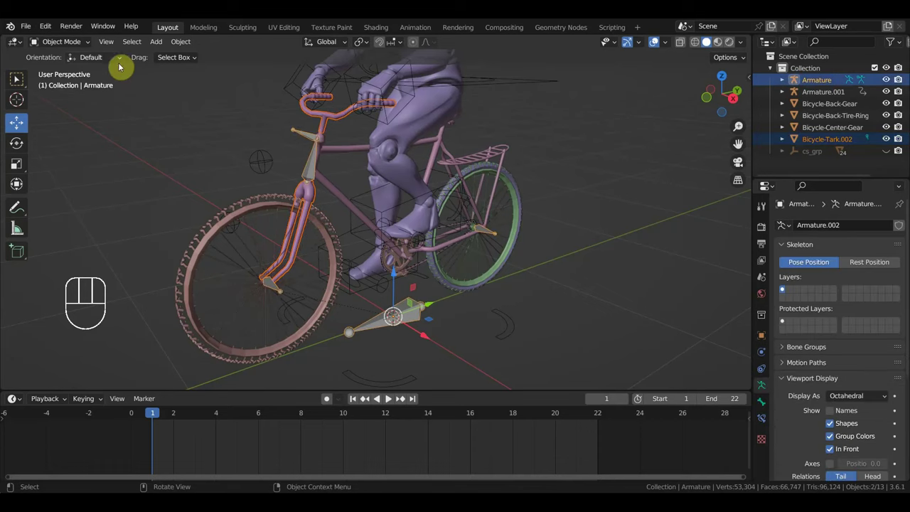
{"action": "left_click", "coordinate": [69, 42]}
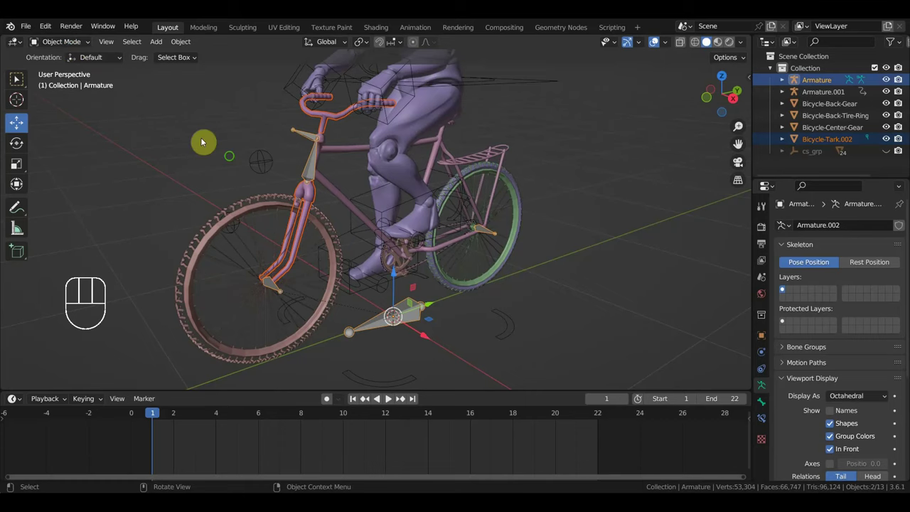
{"action": "mouse_move", "coordinate": [203, 142]}
{"action": "middle_mouse_down"}
{"action": "mouse_move", "coordinate": [203, 152]}
{"action": "mouse_move", "coordinate": [192, 149]}
{"action": "middle_mouse_up"}
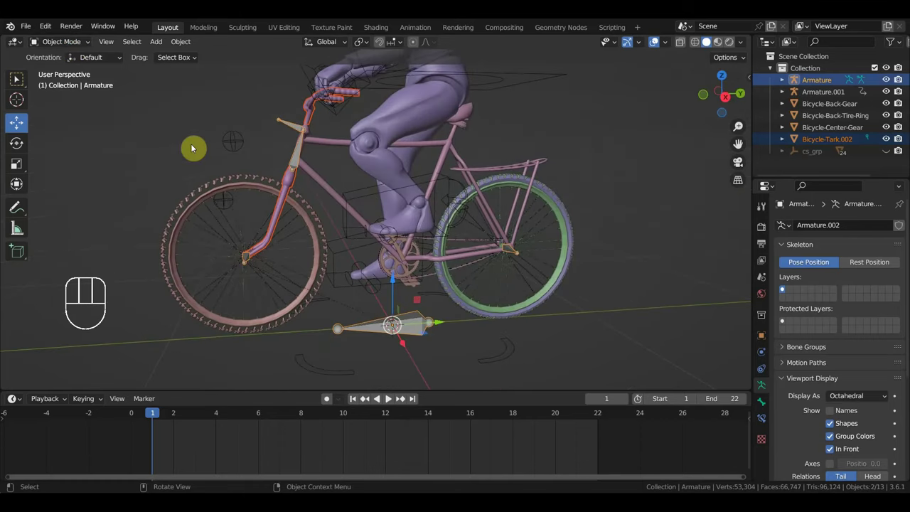
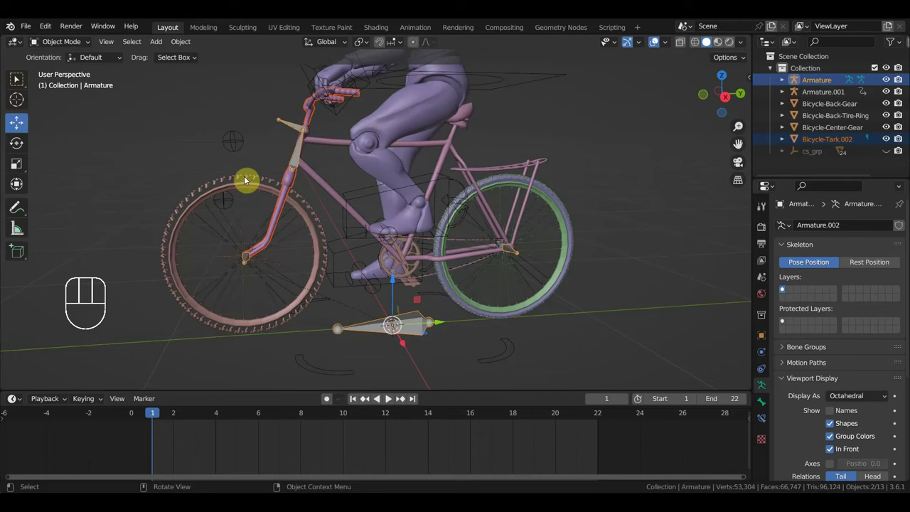
Parent the steering bone to the root bone with Keep Offset in Edit Mode, and return to Object Mode
{"action": "left_click", "coordinate": [62, 41]}
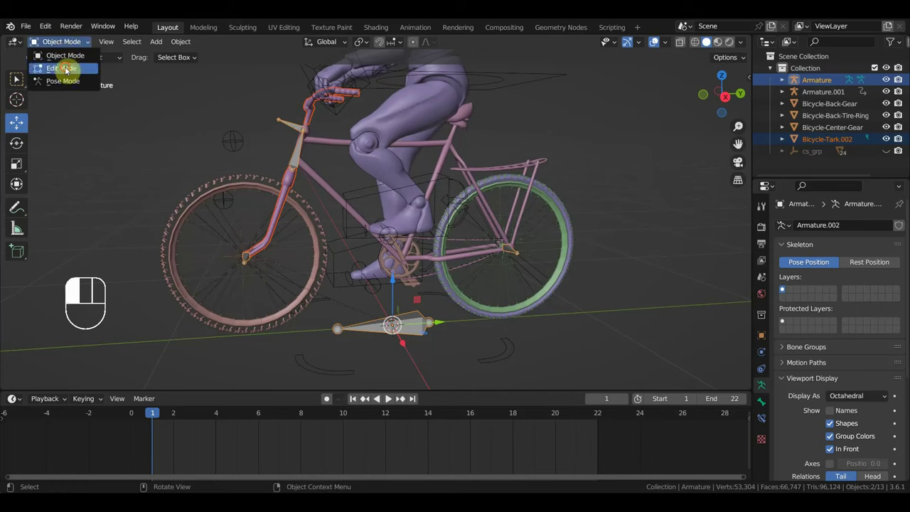
{"action": "left_click", "coordinate": [65, 66]}
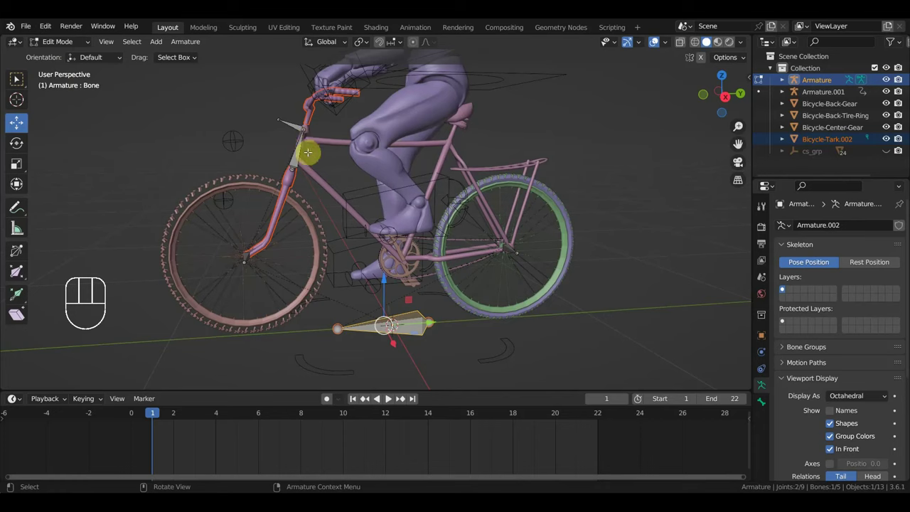
{"action": "left_click", "coordinate": [297, 154]}
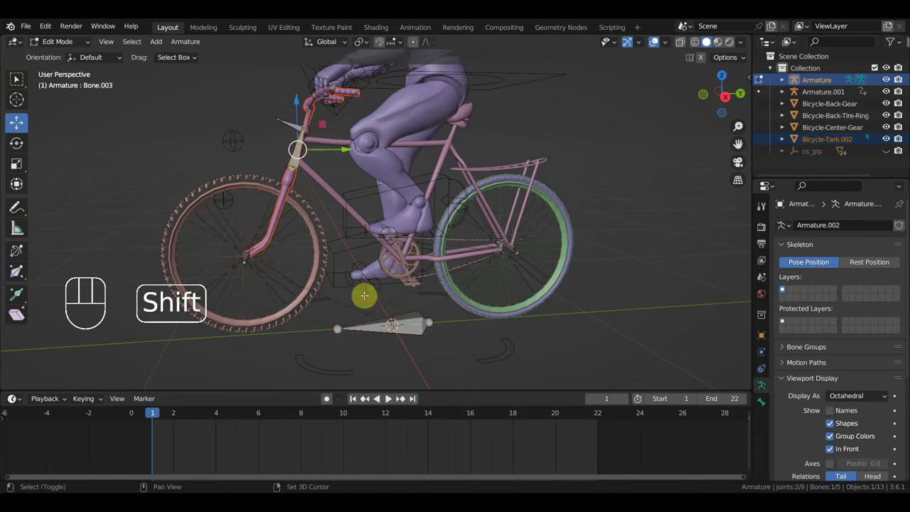
{"action": "left_click", "coordinate": [372, 326], "text": "shift"}
{"action": "key", "text": "ctrl+p"}
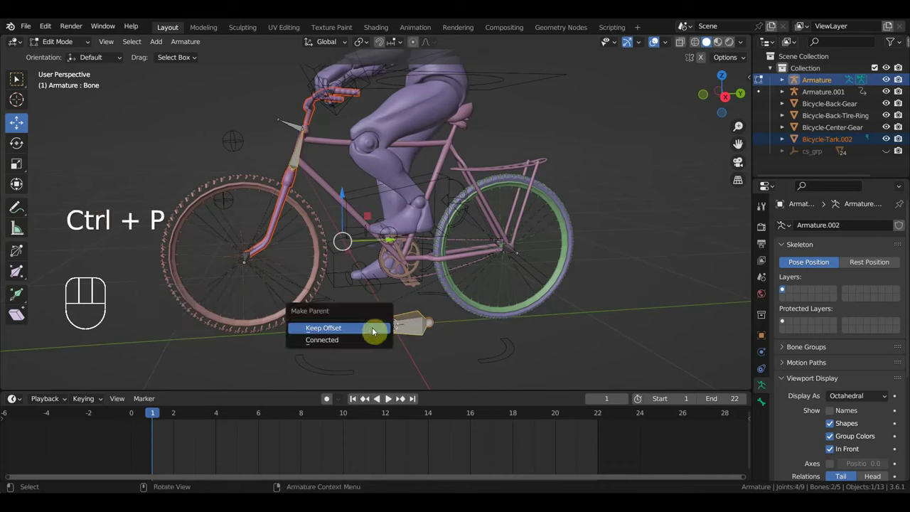
{"action": "left_click", "coordinate": [373, 331]}
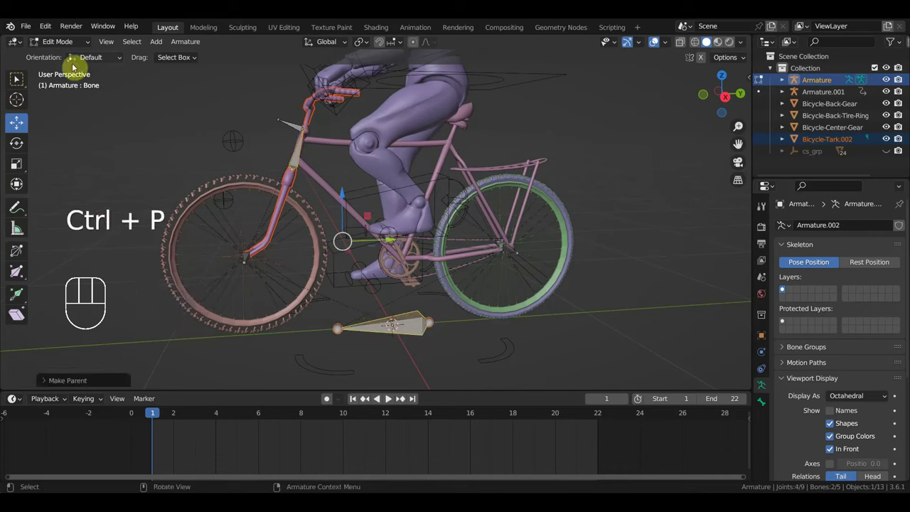
{"action": "left_click", "coordinate": [62, 42]}
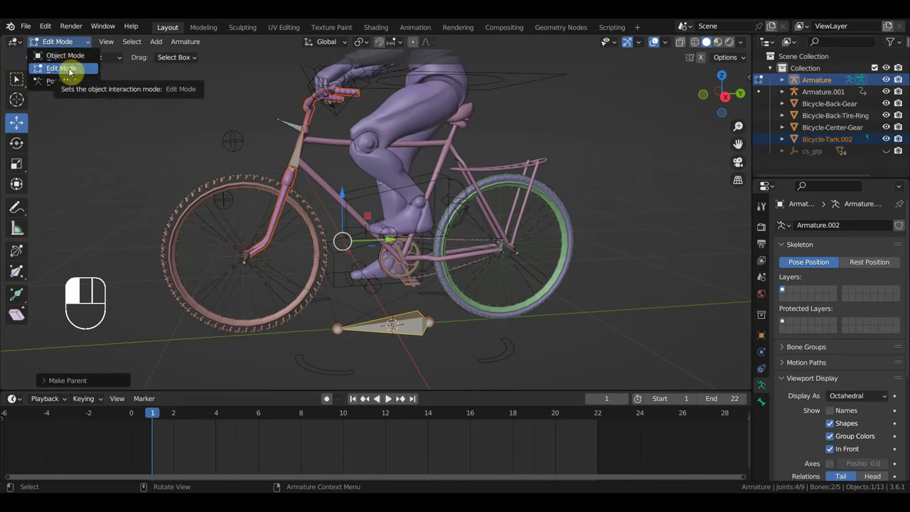
{"action": "left_click", "coordinate": [65, 55]}
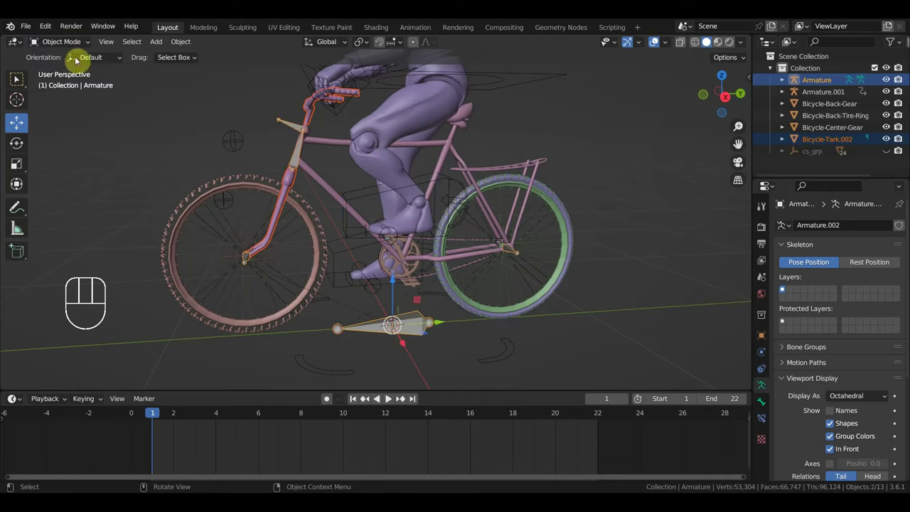
Parent the fork and handlebar mesh to the forward-pointing steering bone in Pose Mode using the Bone option
{"action": "left_click", "coordinate": [313, 119]}
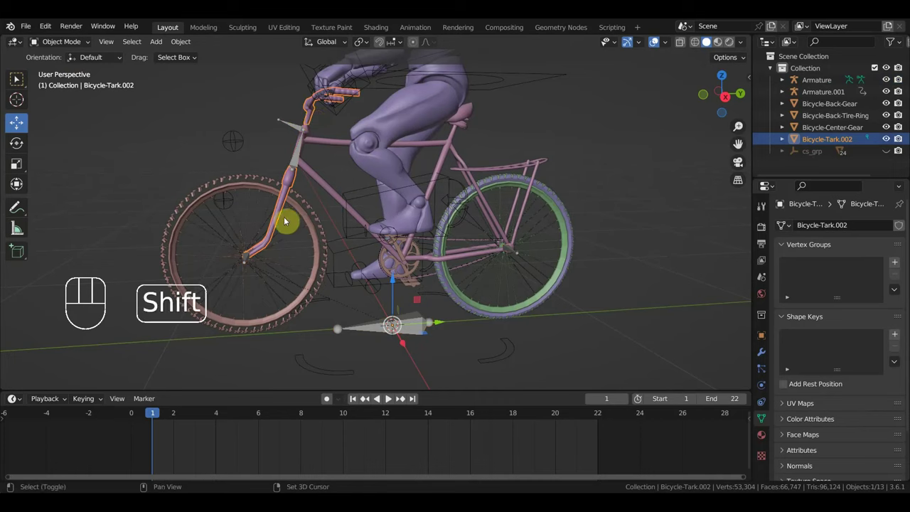
{"action": "left_click", "coordinate": [290, 126], "text": "shift"}
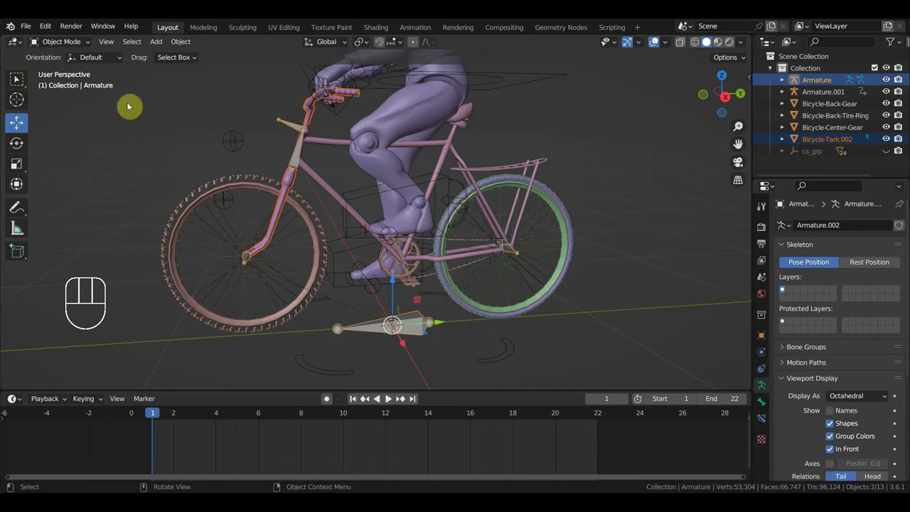
{"action": "left_click", "coordinate": [60, 42]}
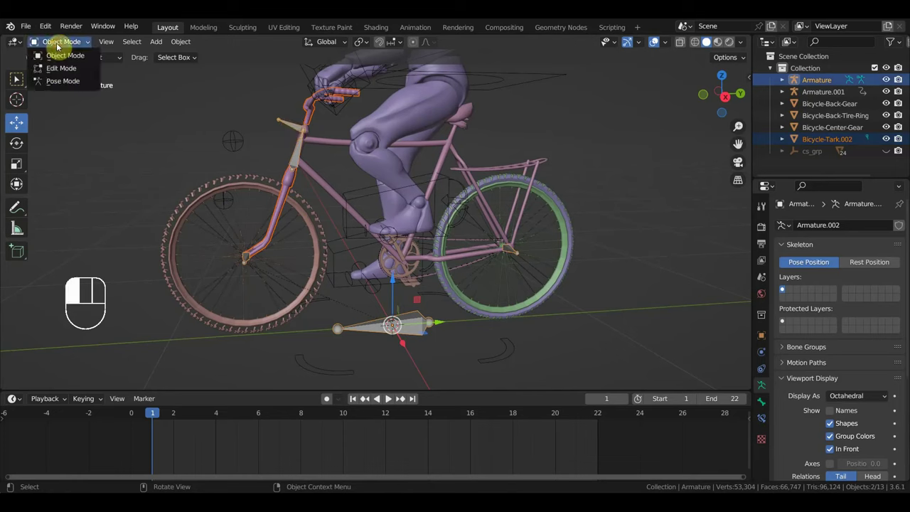
{"action": "left_click", "coordinate": [64, 81]}
{"action": "left_click", "coordinate": [293, 127]}
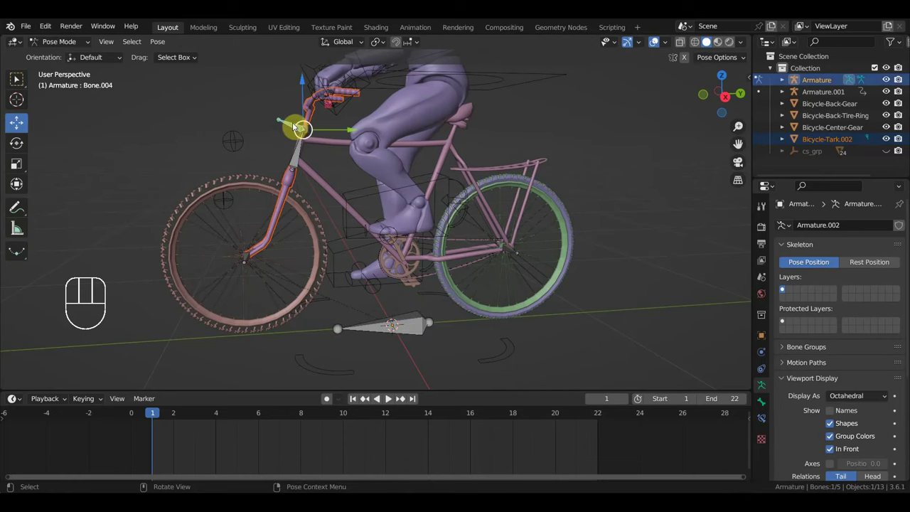
{"action": "key", "text": "ctrl+p"}
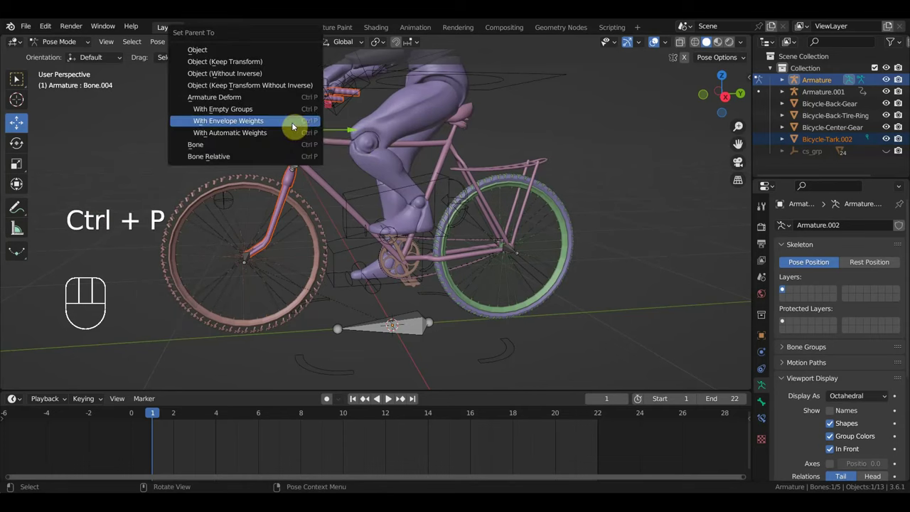
{"action": "left_click", "coordinate": [265, 145]}
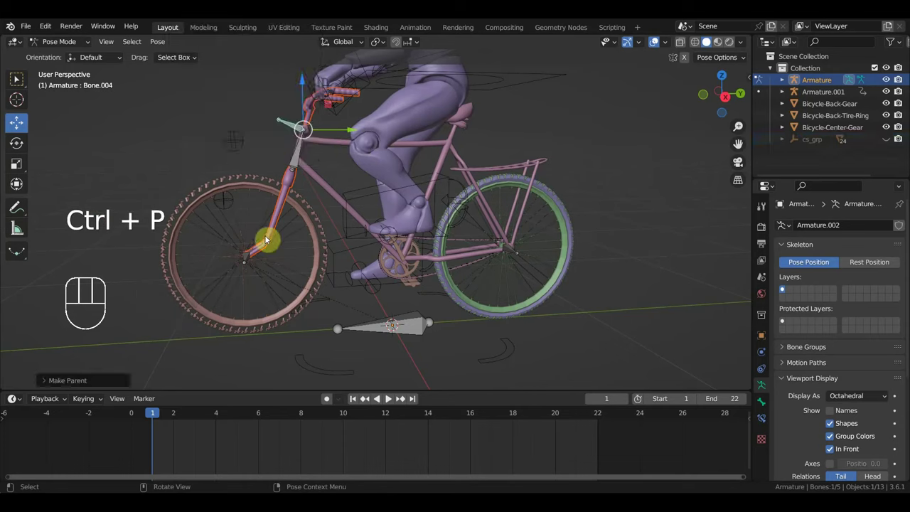
Parent the front wheel bone to the forward-pointing steering bone with Keep Offset in Edit Mode
{"action": "left_click", "coordinate": [250, 260]}
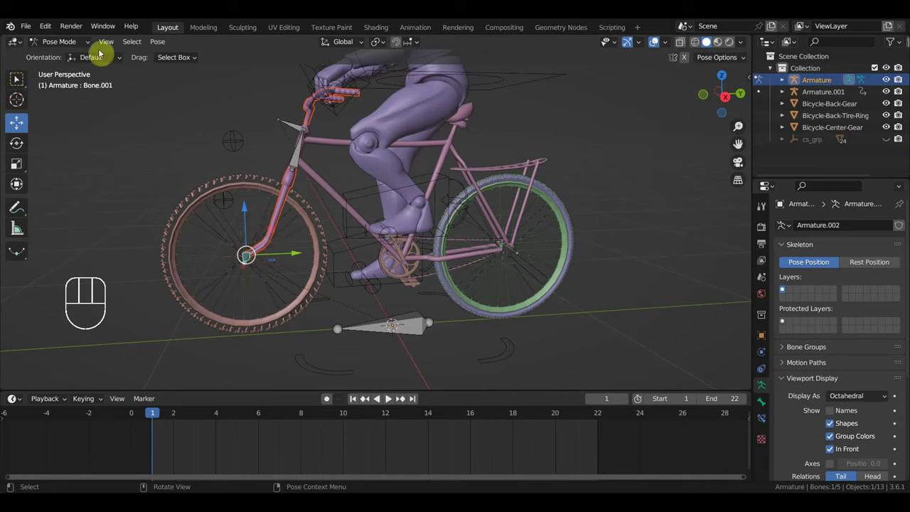
{"action": "left_click", "coordinate": [65, 41]}
{"action": "left_click", "coordinate": [69, 68]}
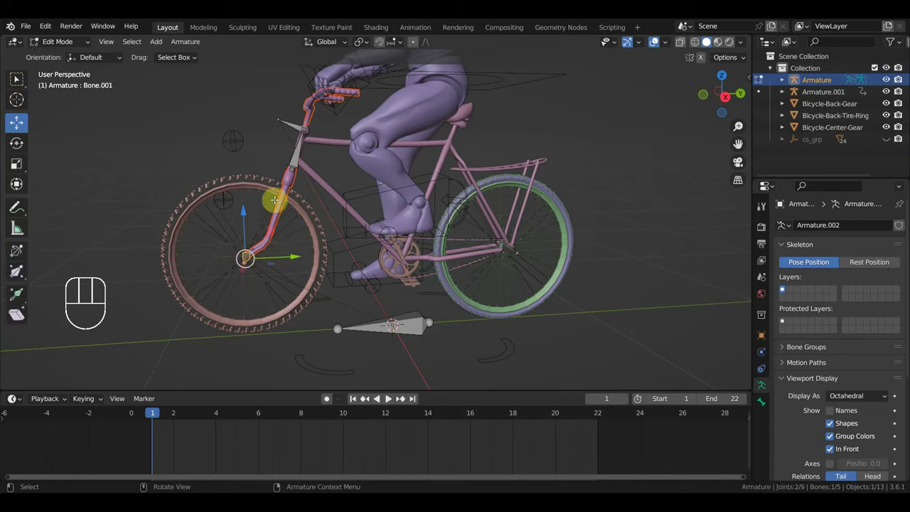
{"action": "left_click", "coordinate": [291, 124], "text": "shift"}
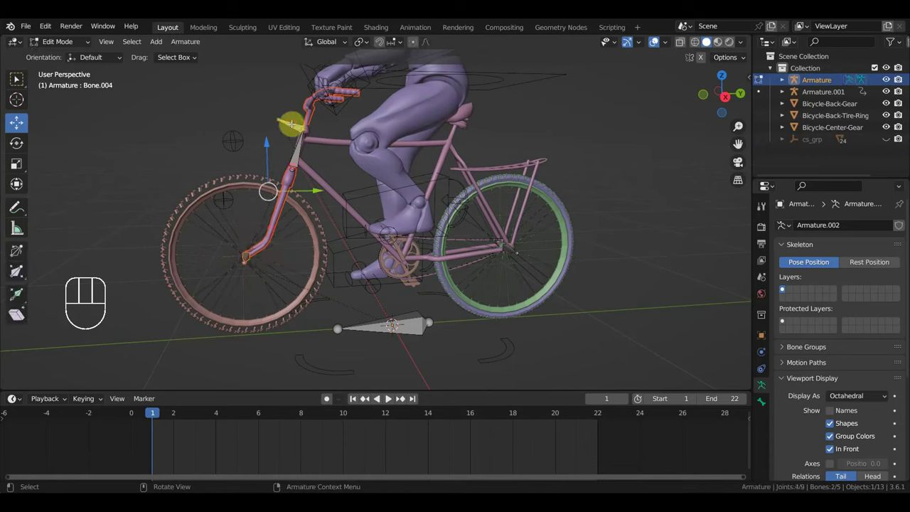
{"action": "key", "text": "ctrl+p"}
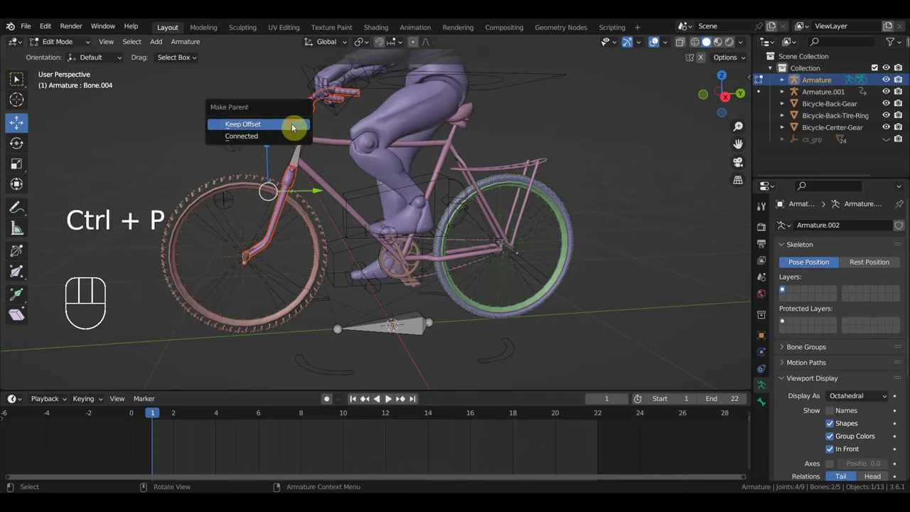
{"action": "left_click", "coordinate": [292, 125]}
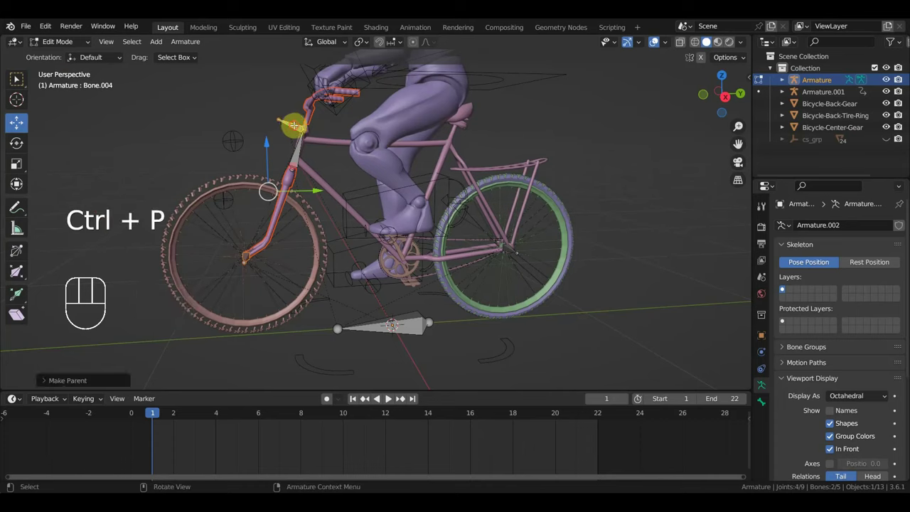
Test-rotate the forward-pointing steering bone in Pose Mode from the top view, and undo the rotation
{"action": "left_click", "coordinate": [292, 125]}
{"action": "left_click", "coordinate": [60, 42]}
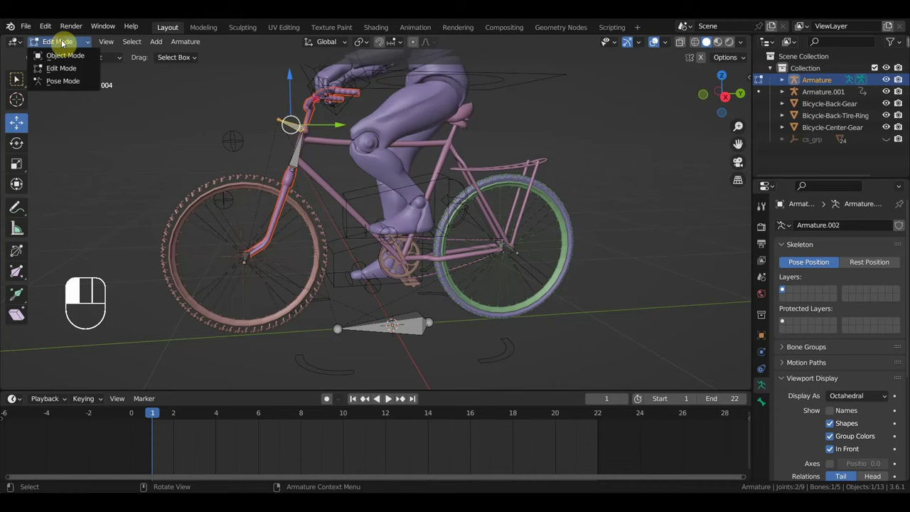
{"action": "left_click", "coordinate": [69, 81]}
{"action": "key", "text": "KP_7"}
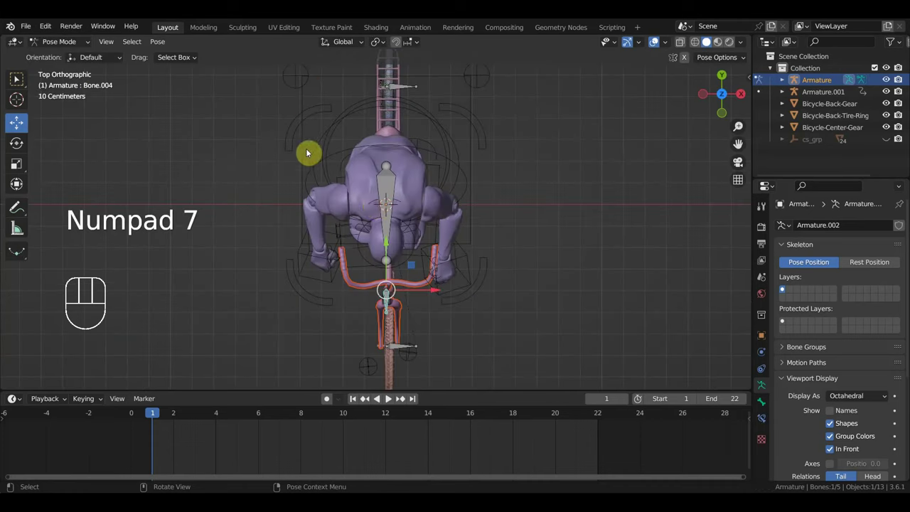
{"action": "key", "text": "r"}
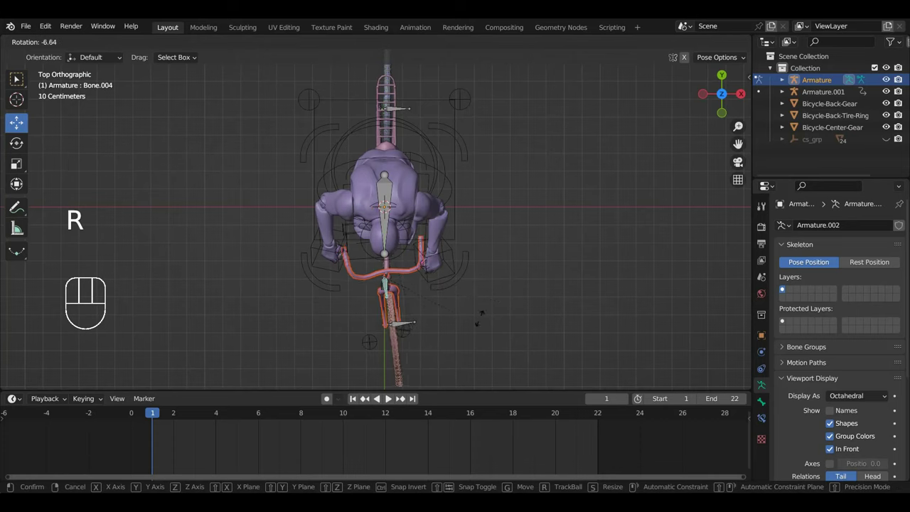
{"action": "left_click", "coordinate": [473, 332]}
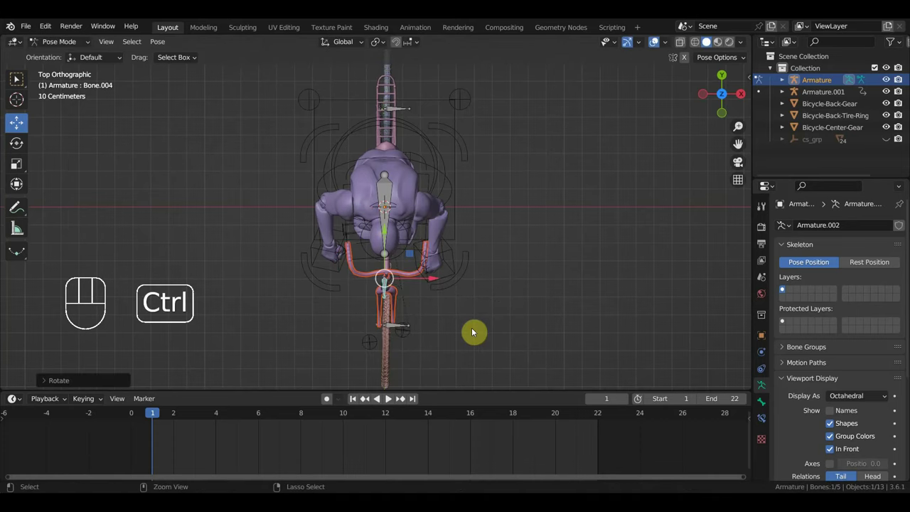
{"action": "key", "text": "ctrl+z"}
Test-move the root bone along the Y axis in the right view, and undo the move
{"action": "key", "text": "KP_3"}
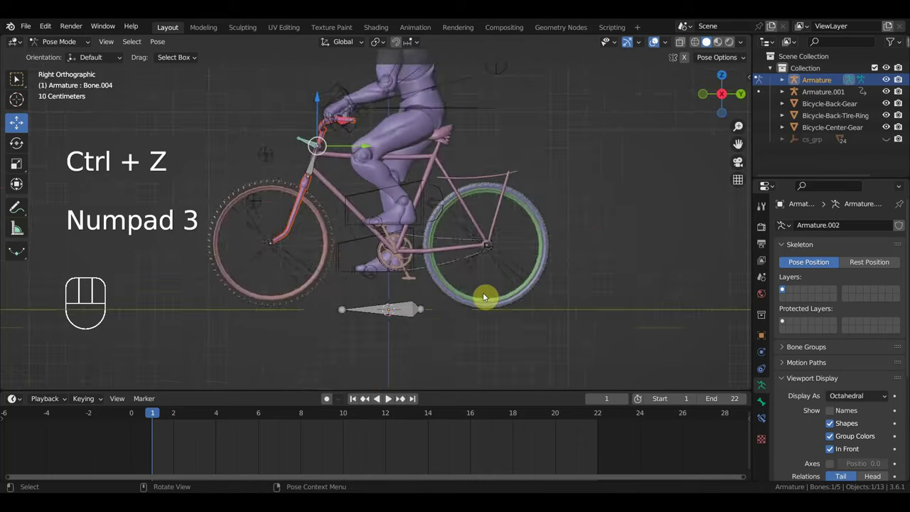
{"action": "scroll", "coordinate": [472, 284], "scroll_direction": "up", "scroll_amount": 4}
{"action": "scroll", "coordinate": [475, 269], "scroll_direction": "down", "scroll_amount": 1}
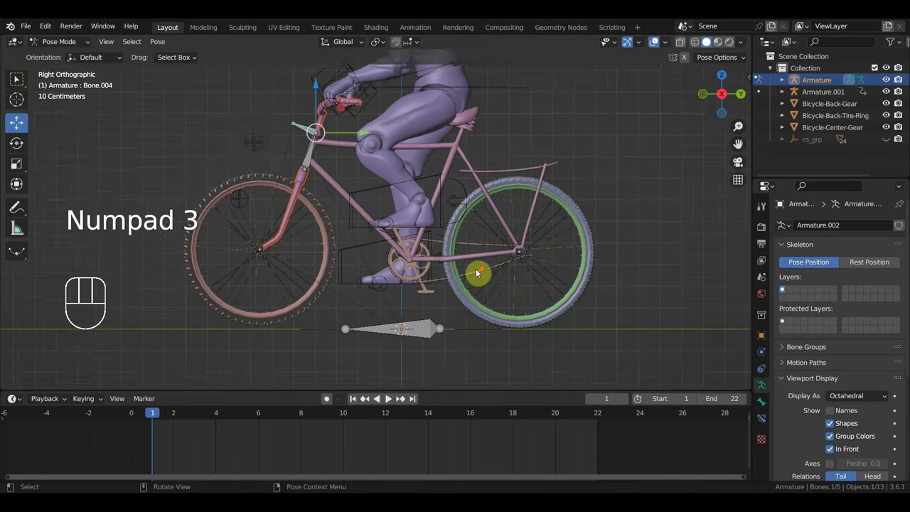
{"action": "scroll", "coordinate": [501, 278], "scroll_direction": "down", "scroll_amount": 1}
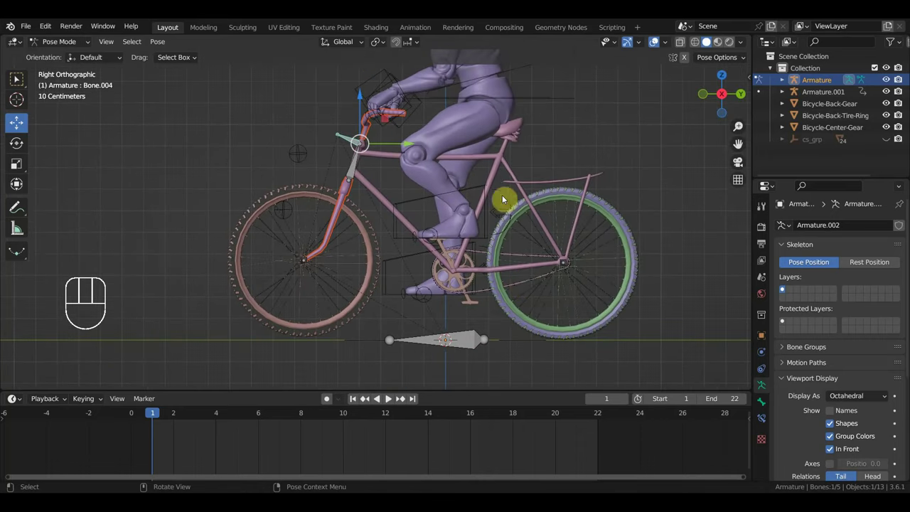
{"action": "left_click", "coordinate": [473, 337]}
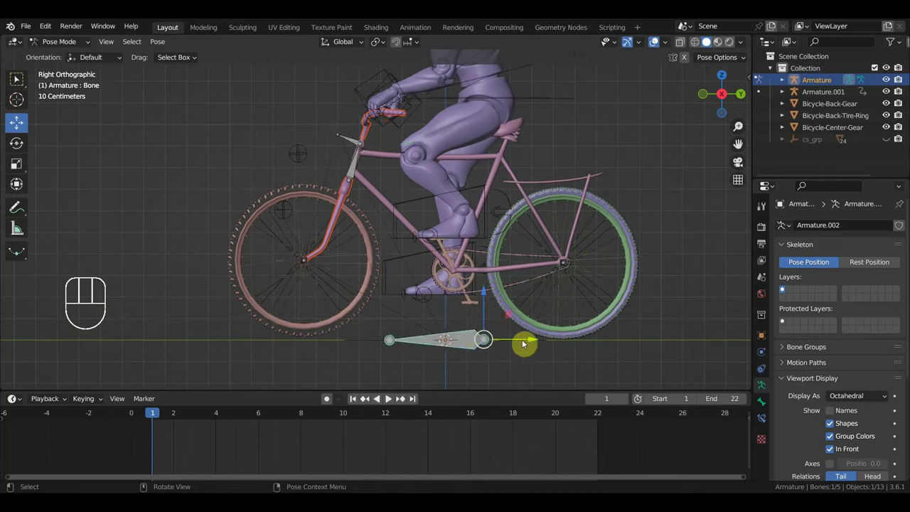
{"action": "mouse_move", "coordinate": [534, 339]}
{"action": "left_mouse_down"}
{"action": "mouse_move", "coordinate": [513, 339]}
{"action": "mouse_move", "coordinate": [527, 345]}
{"action": "left_mouse_up"}
{"action": "key", "text": "ctrl+z"}
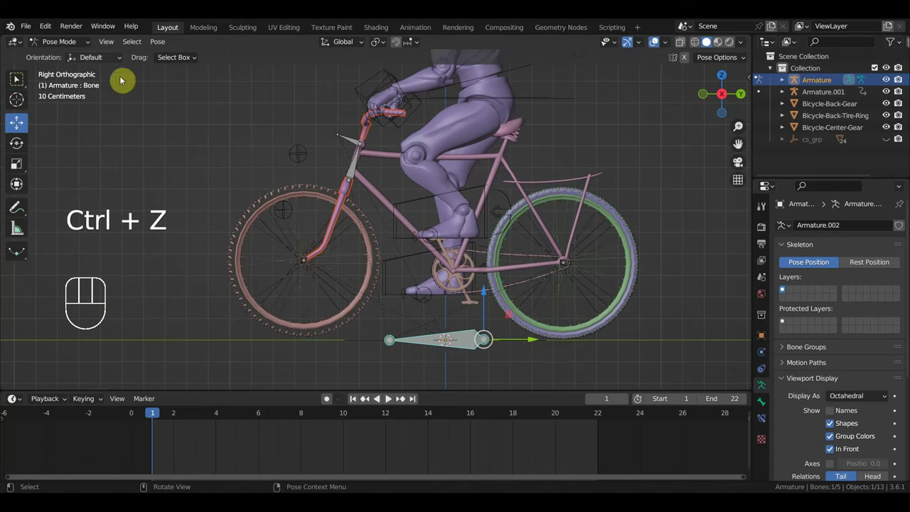
Parent the rear wheel bone to the root bone with Keep Offset in Edit Mode, and return to Object Mode
{"action": "left_click", "coordinate": [71, 42]}
{"action": "left_click", "coordinate": [64, 67]}
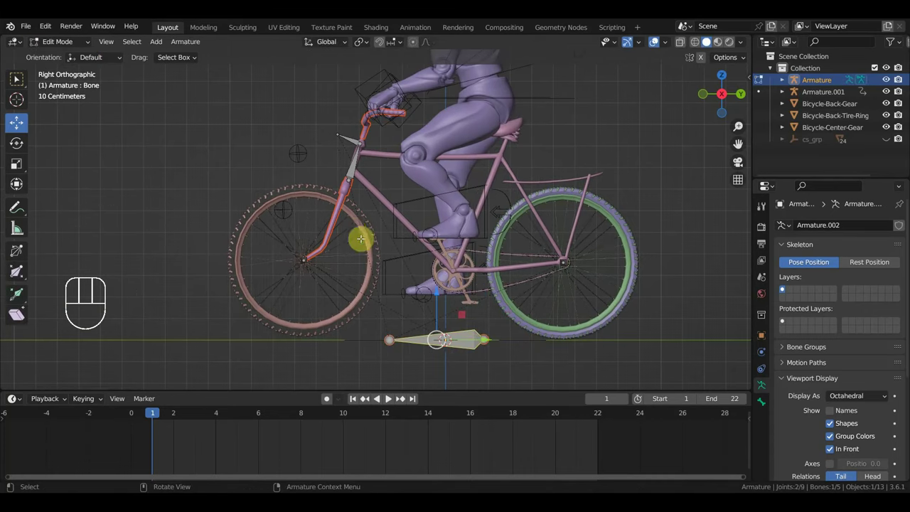
{"action": "middle_click_drag", "start_coordinate": [361, 237], "coordinate": [416, 264]}
{"action": "left_click", "coordinate": [553, 249]}
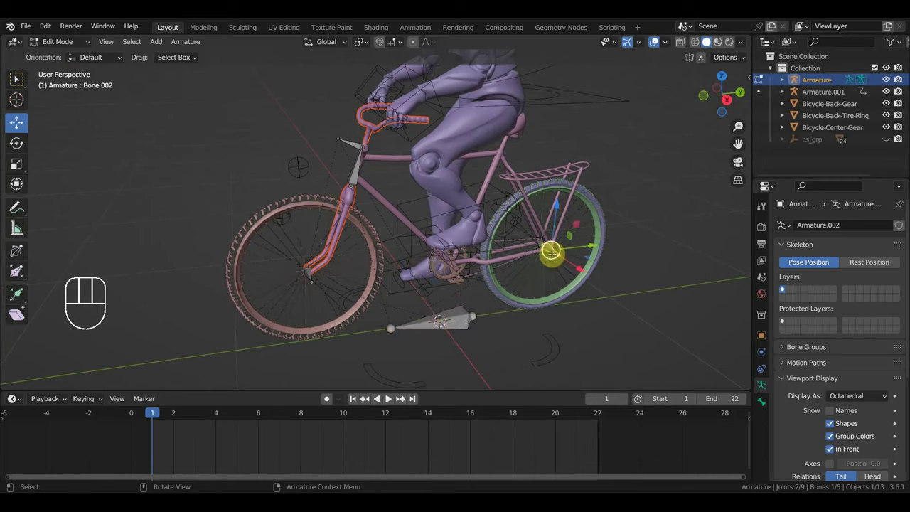
{"action": "left_click", "coordinate": [457, 316], "text": "shift"}
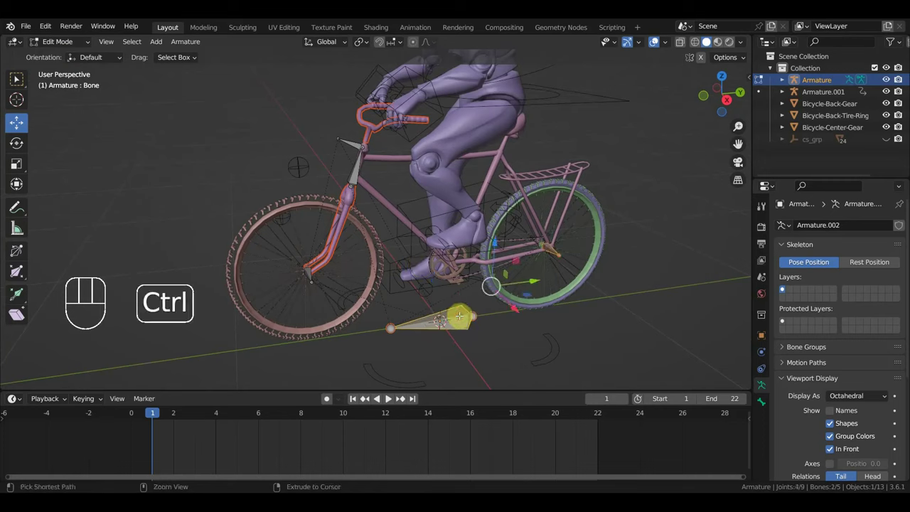
{"action": "key", "text": "ctrl+p"}
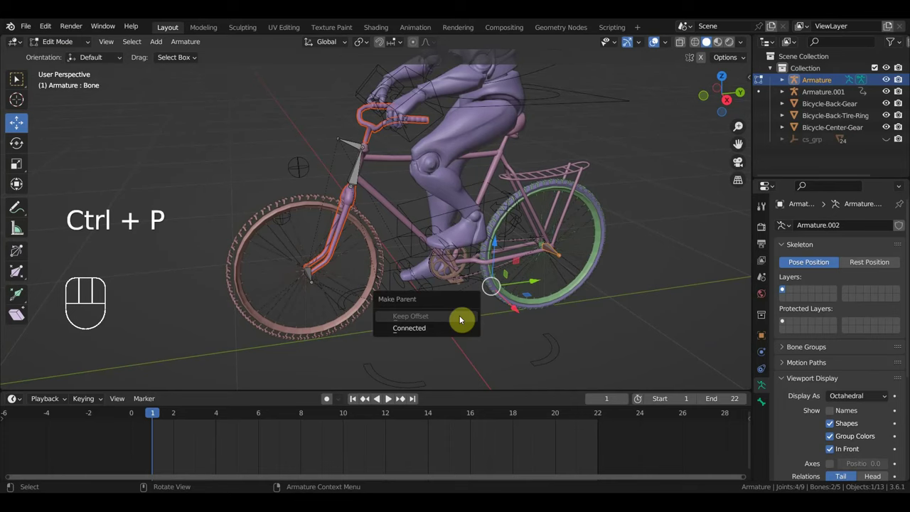
{"action": "left_click", "coordinate": [460, 319]}
{"action": "middle_click_drag", "start_coordinate": [544, 324], "coordinate": [524, 308]}
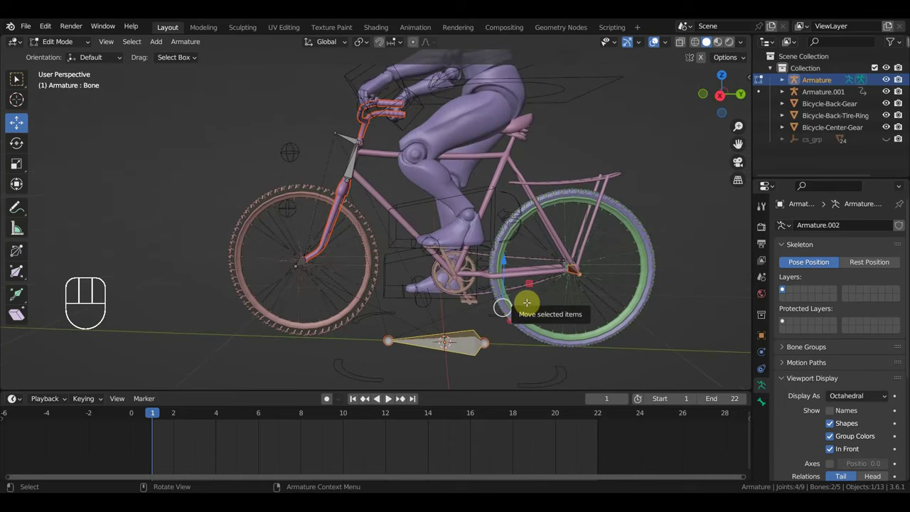
{"action": "middle_click_drag", "start_coordinate": [502, 339], "coordinate": [434, 282], "text": "shift"}
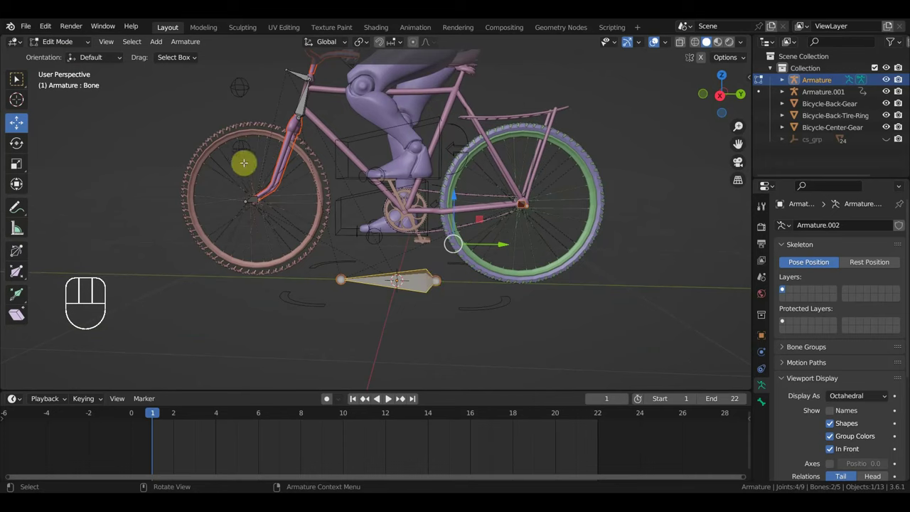
{"action": "left_click", "coordinate": [69, 41]}
{"action": "left_click", "coordinate": [69, 55]}
Parent the rear wheel mesh to the rear wheel bone in Pose Mode using the Bone option, and return to Object Mode
{"action": "left_click", "coordinate": [580, 168]}
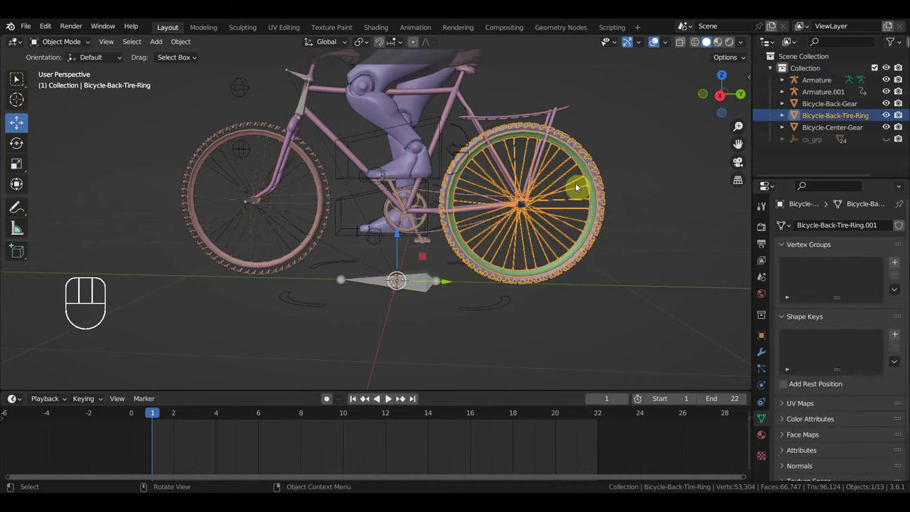
{"action": "scroll", "coordinate": [568, 206], "scroll_direction": "up", "scroll_amount": 4}
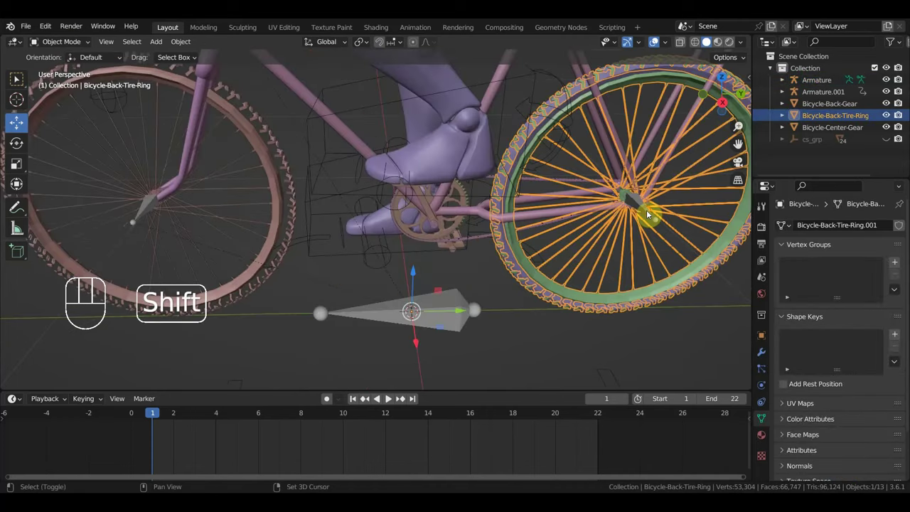
{"action": "left_click", "coordinate": [626, 208], "text": "shift"}
{"action": "left_click", "coordinate": [64, 41]}
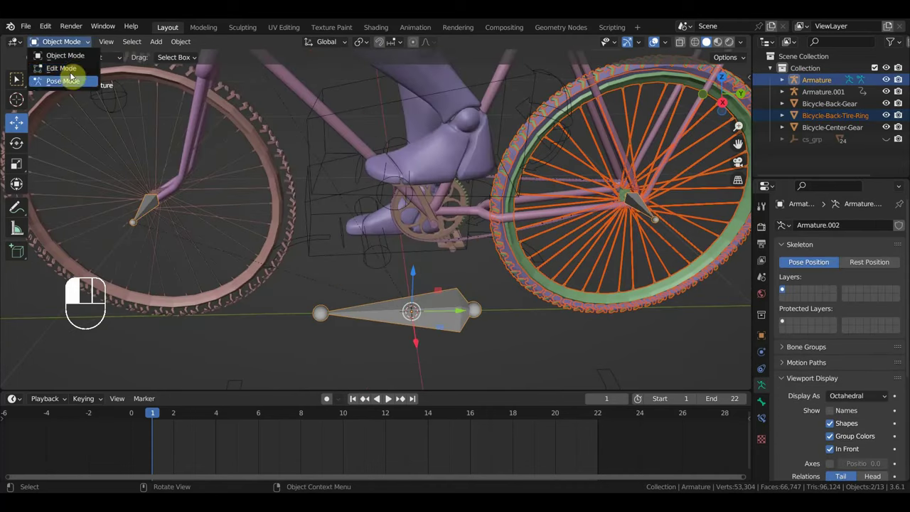
{"action": "left_click", "coordinate": [71, 74]}
{"action": "left_click", "coordinate": [639, 203]}
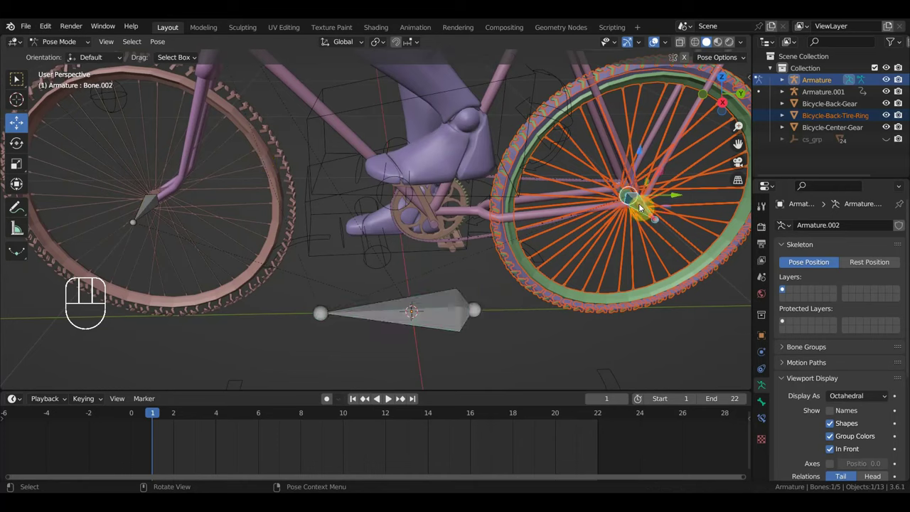
{"action": "key", "text": "ctrl+p"}
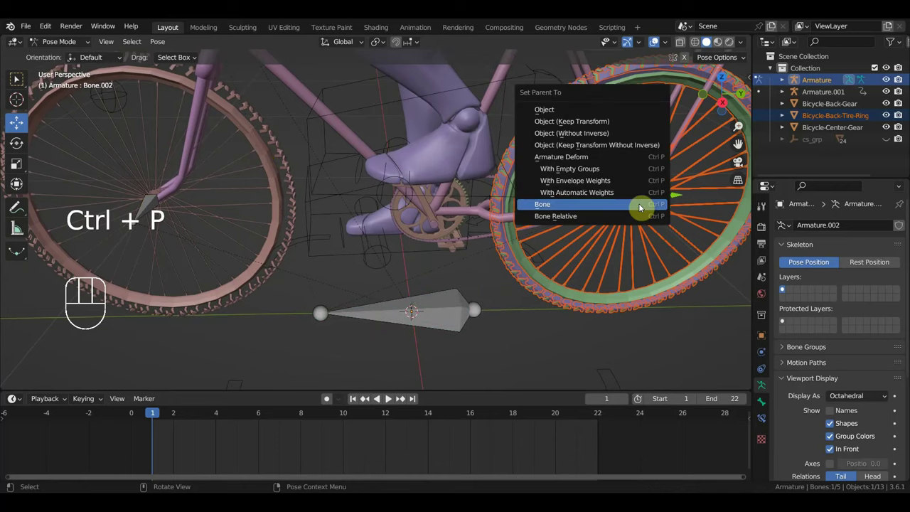
{"action": "left_click", "coordinate": [638, 203]}
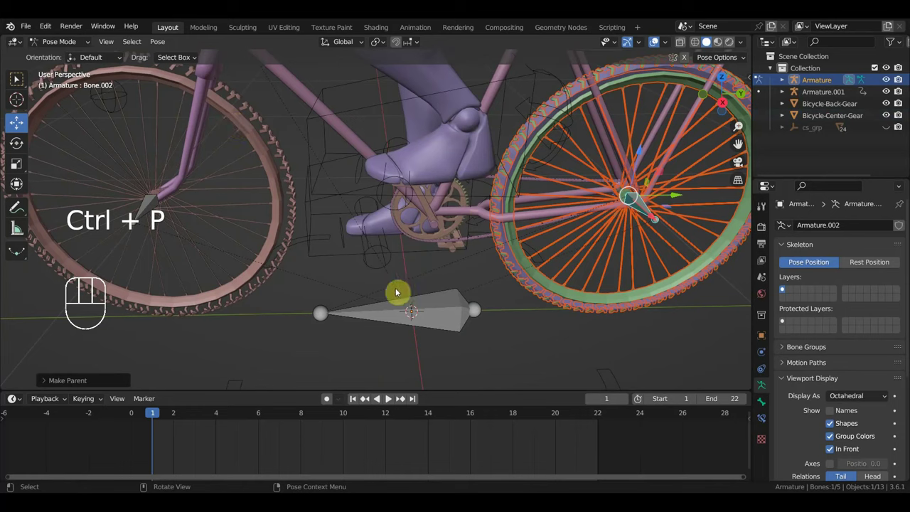
{"action": "left_click", "coordinate": [71, 41]}
{"action": "left_click", "coordinate": [64, 54]}
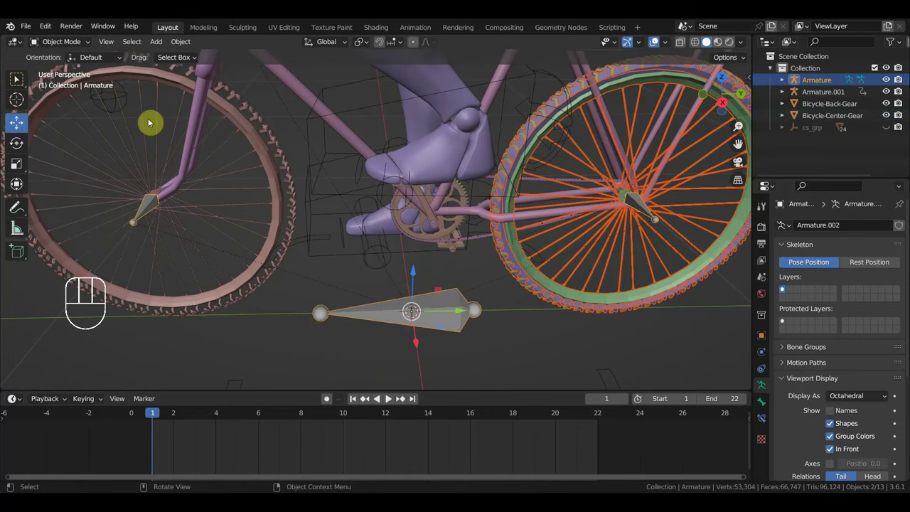
Add a Plain Axes empty at the 3D cursor by the root bone, working from the right view
{"action": "key", "text": "KP_3"}
{"action": "scroll", "coordinate": [355, 192], "scroll_direction": "down", "scroll_amount": 4}
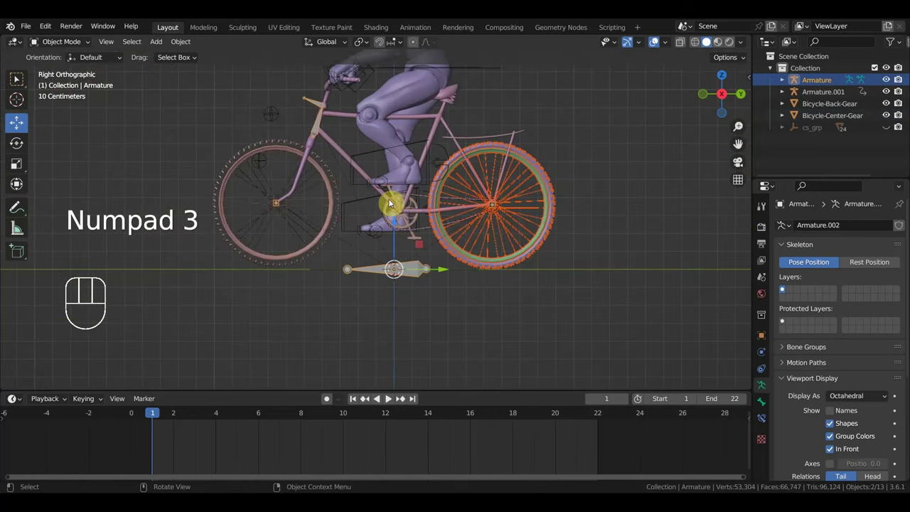
{"action": "left_click", "coordinate": [410, 229]}
{"action": "scroll", "coordinate": [398, 225], "scroll_direction": "up", "scroll_amount": 3}
{"action": "middle_click_drag", "start_coordinate": [417, 233], "coordinate": [417, 199], "text": "shift"}
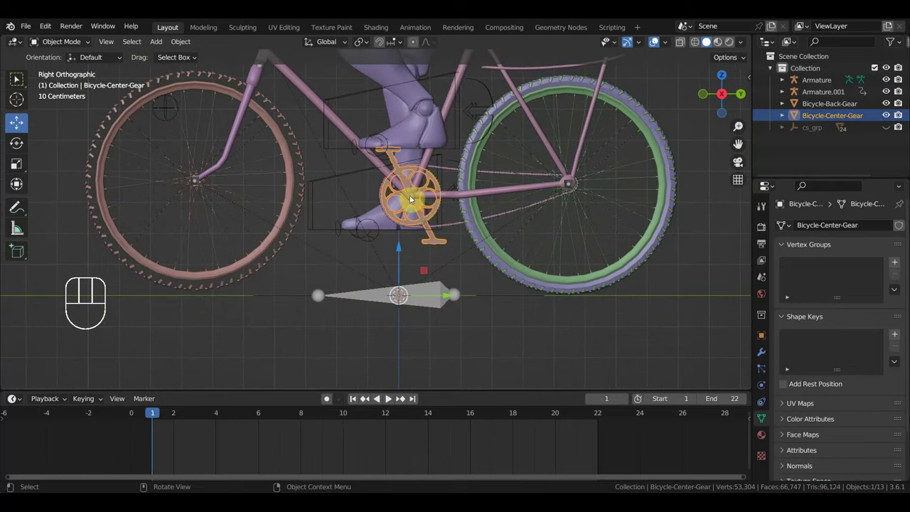
{"action": "left_click", "coordinate": [156, 41]}
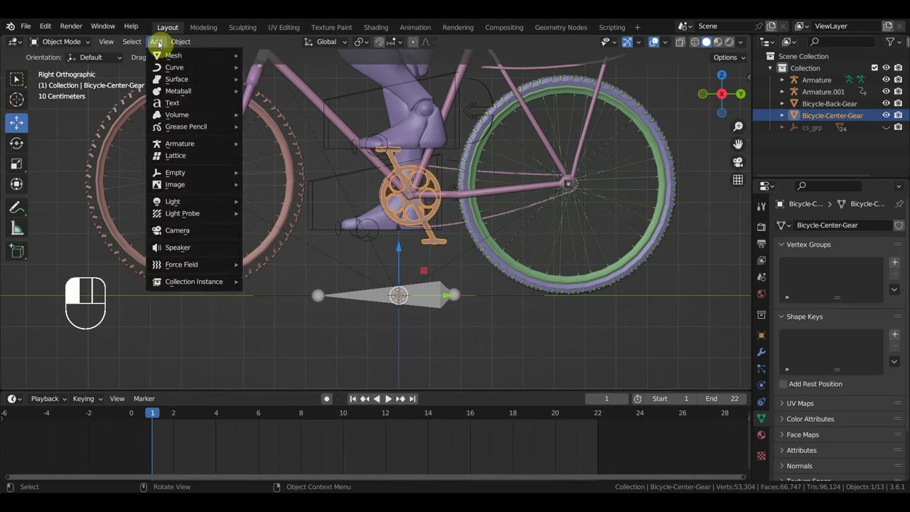
{"action": "mouse_move", "coordinate": [170, 57]}
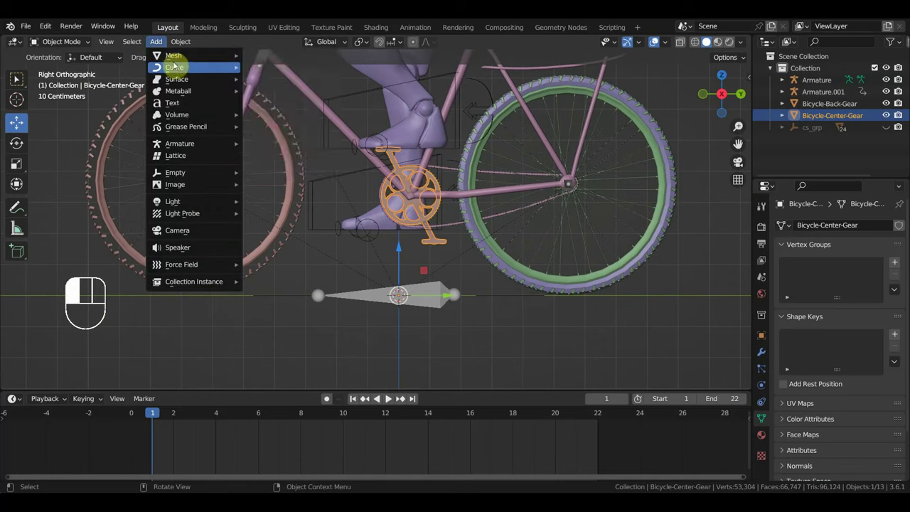
{"action": "mouse_move", "coordinate": [190, 172]}
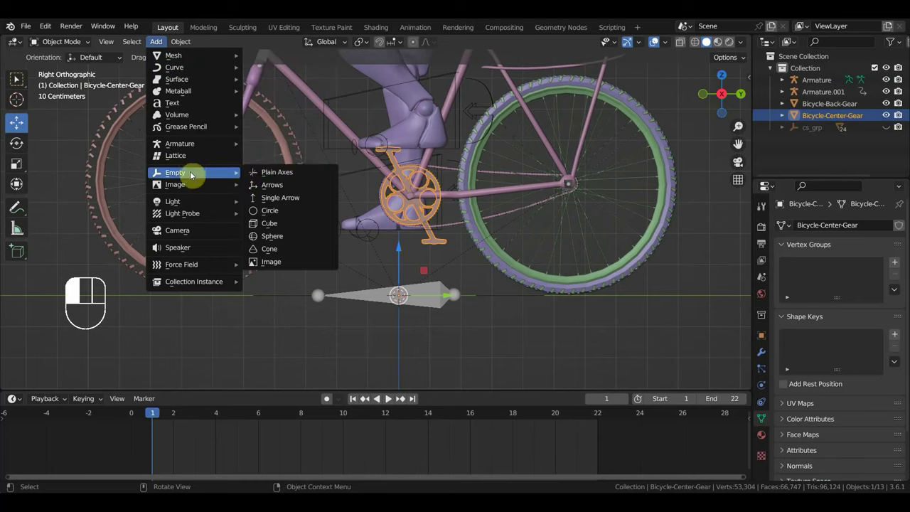
{"action": "left_click", "coordinate": [284, 174]}
Scale the new empty down uniformly around the root bone
{"action": "scroll", "coordinate": [386, 249], "scroll_direction": "down", "scroll_amount": 4}
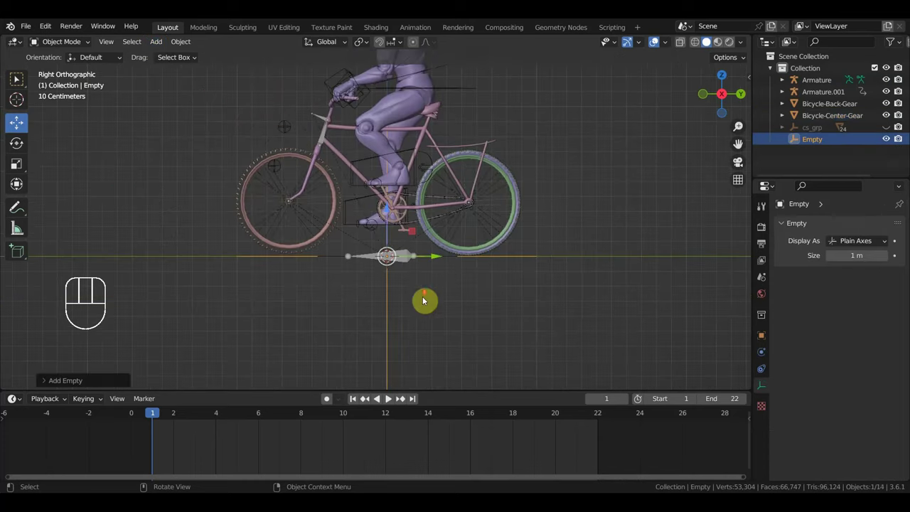
{"action": "key", "text": "s"}
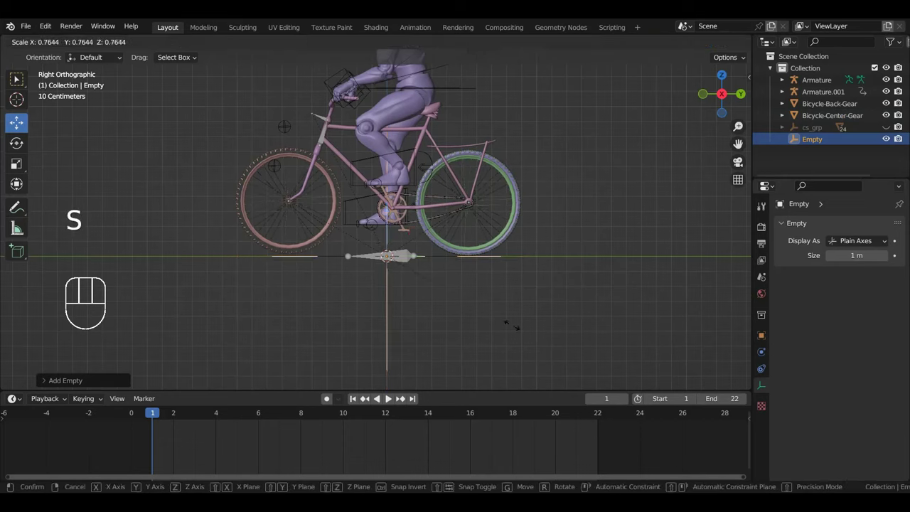
{"action": "left_click", "coordinate": [421, 277]}
{"action": "scroll", "coordinate": [420, 277], "scroll_direction": "up", "scroll_amount": 4}
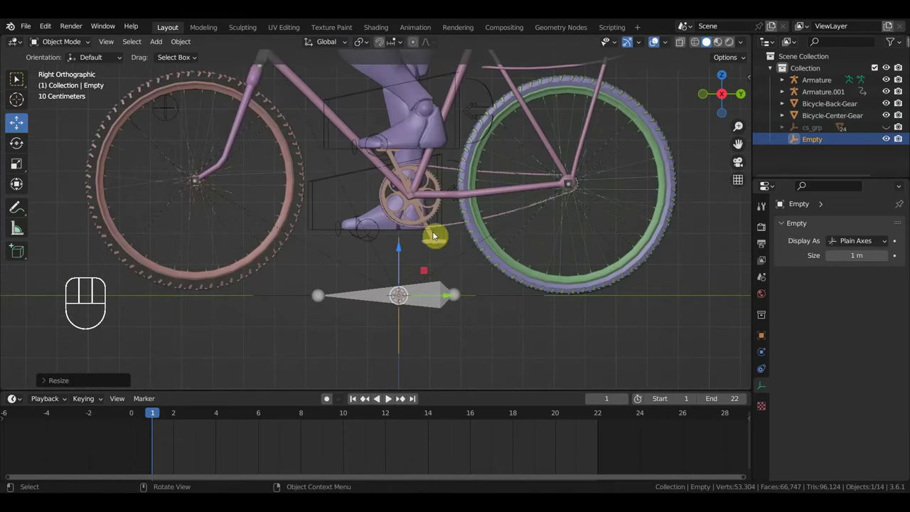
Parent the empty to the root bone in Pose Mode using the Bone option, and return to Object Mode
{"action": "left_click", "coordinate": [429, 284], "text": "shift"}
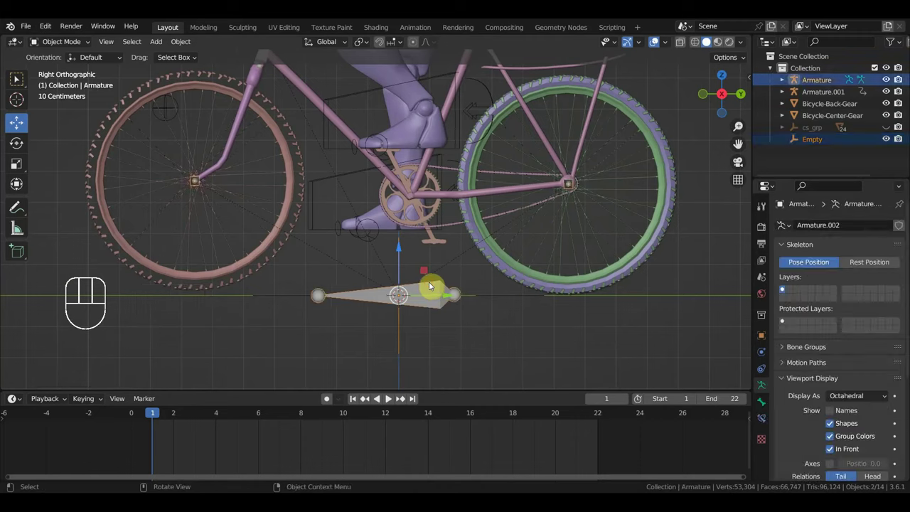
{"action": "left_click", "coordinate": [67, 43]}
{"action": "left_click", "coordinate": [63, 81]}
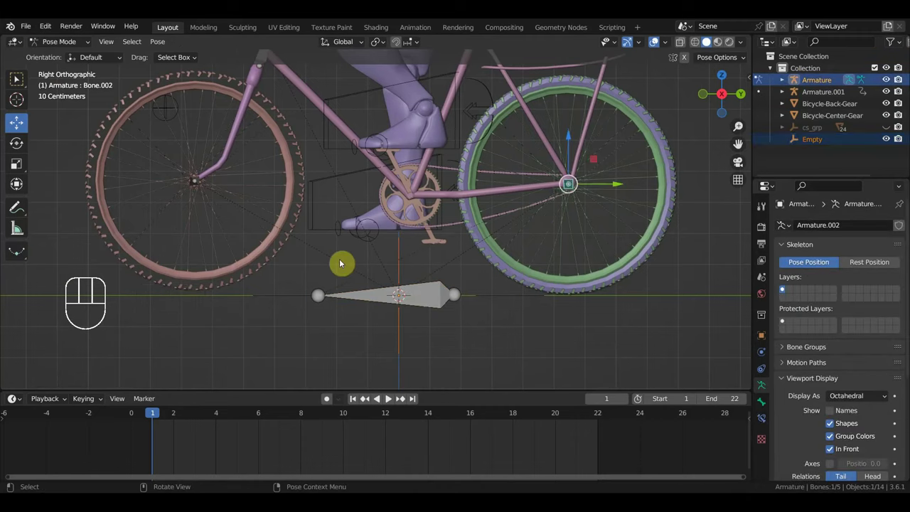
{"action": "left_click", "coordinate": [427, 292]}
{"action": "key", "text": "ctrl+p"}
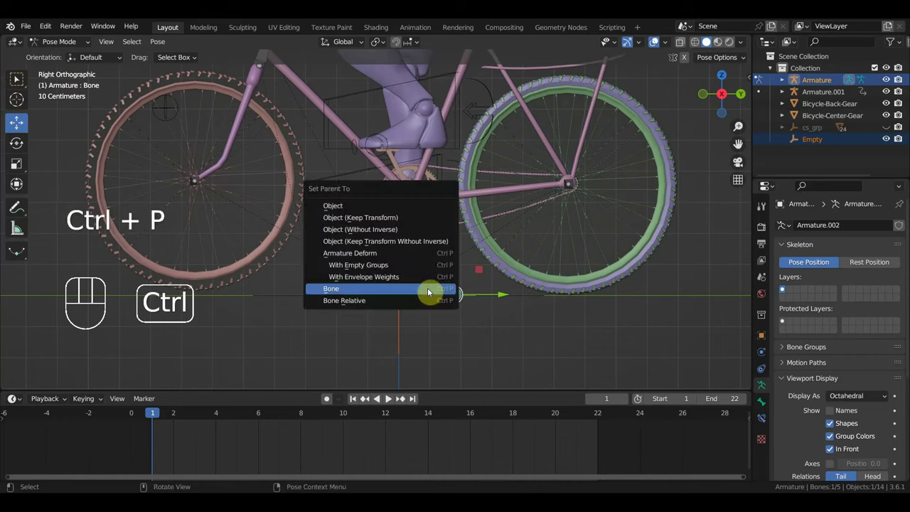
{"action": "left_click", "coordinate": [427, 291]}
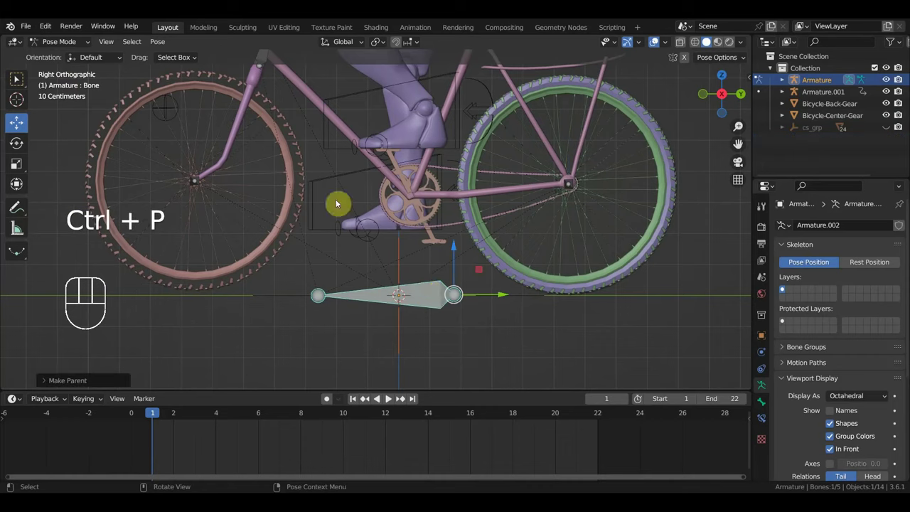
{"action": "left_click", "coordinate": [68, 42]}
{"action": "left_click", "coordinate": [64, 54]}
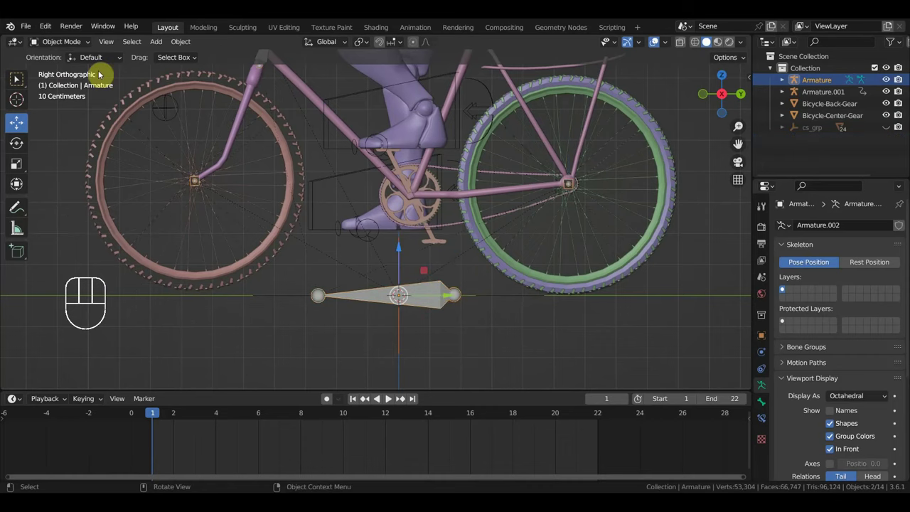
Parent the Bicycle-Center-Gear mesh to the empty using the Object option
{"action": "left_click", "coordinate": [383, 192]}
{"action": "left_click", "coordinate": [384, 195]}
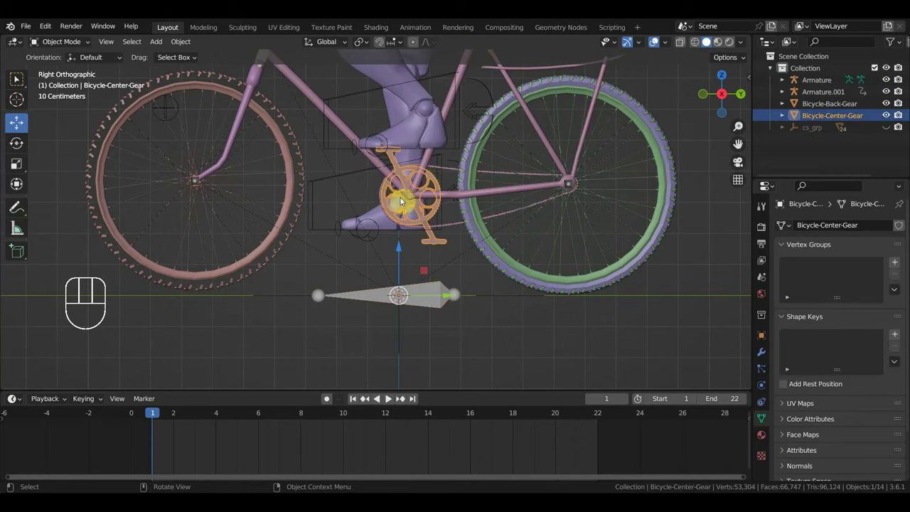
{"action": "middle_click_drag", "start_coordinate": [426, 248], "coordinate": [430, 293]}
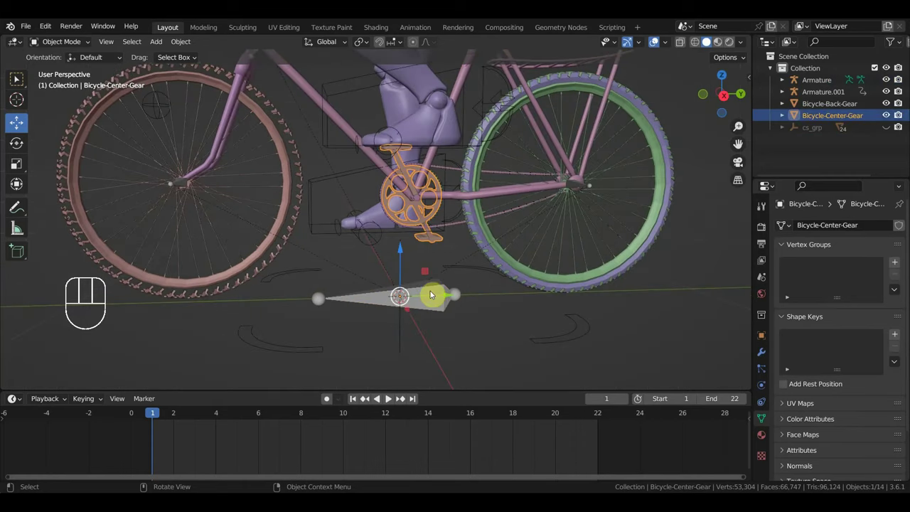
{"action": "left_click", "coordinate": [401, 330], "text": "shift"}
{"action": "left_click", "coordinate": [56, 42]}
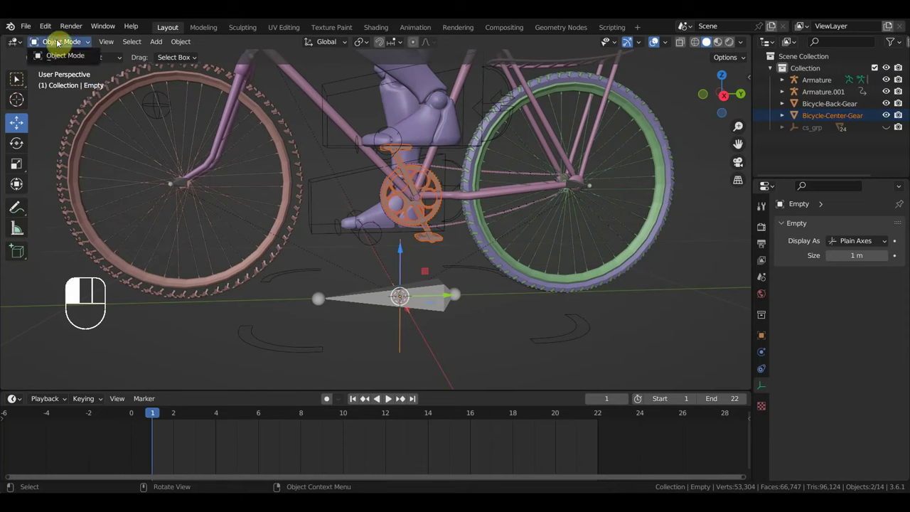
{"action": "left_click", "coordinate": [57, 55]}
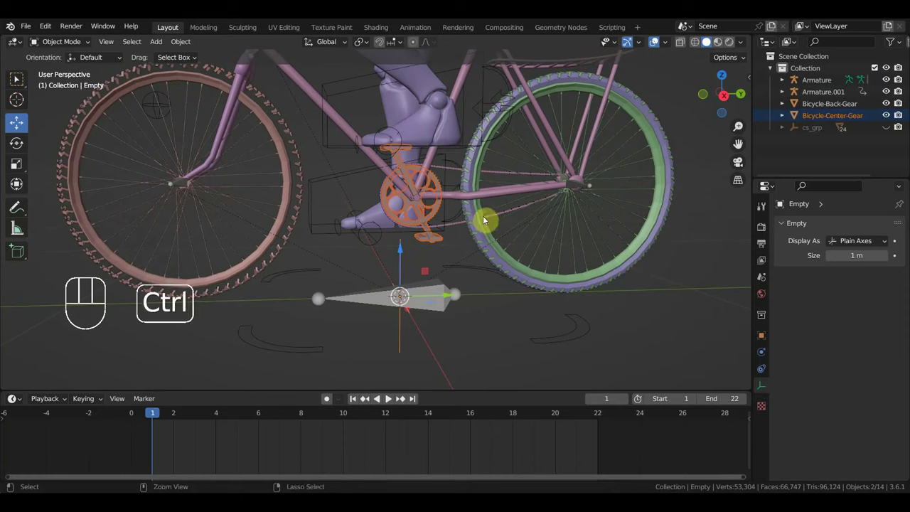
{"action": "key", "text": "ctrl+p"}
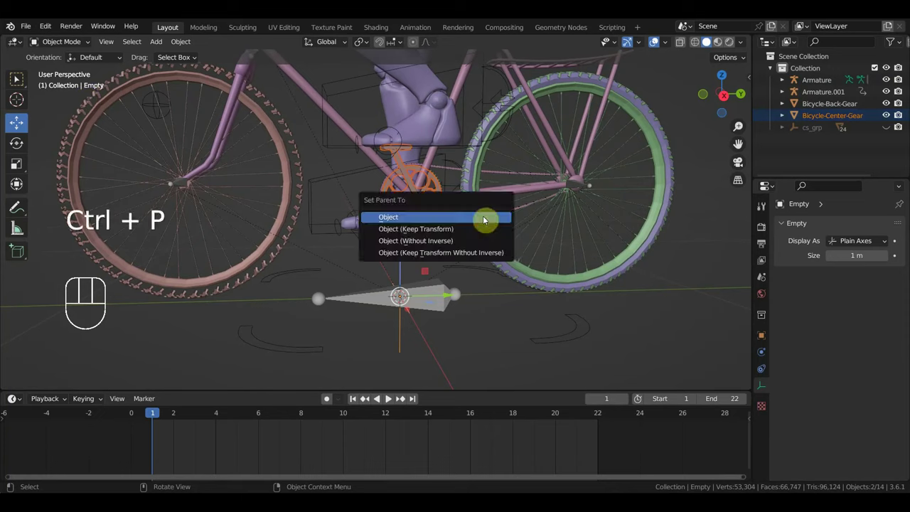
{"action": "left_click", "coordinate": [483, 220]}
Test-move the root bone along the Y axis in Pose Mode, undo the move, and return to Object Mode
{"action": "scroll", "coordinate": [481, 226], "scroll_direction": "down", "scroll_amount": 3}
{"action": "middle_click_drag", "start_coordinate": [481, 227], "coordinate": [459, 225]}
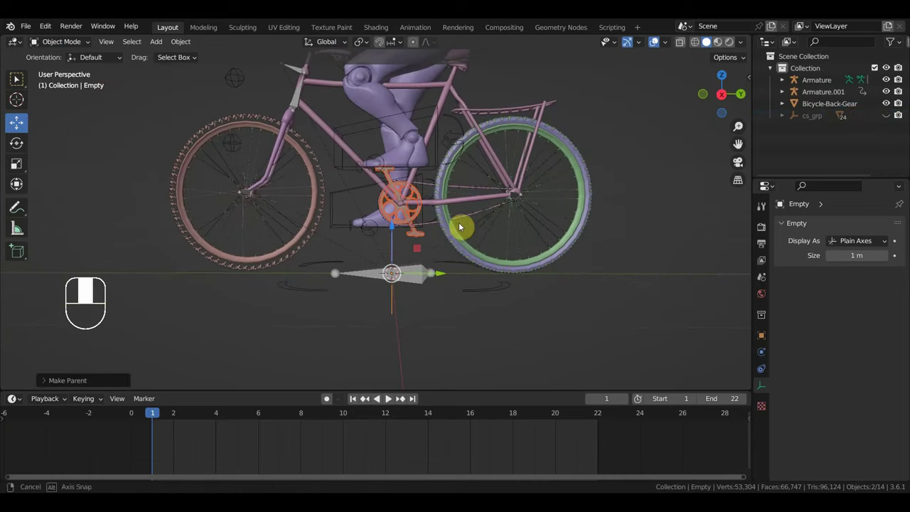
{"action": "left_click", "coordinate": [414, 284]}
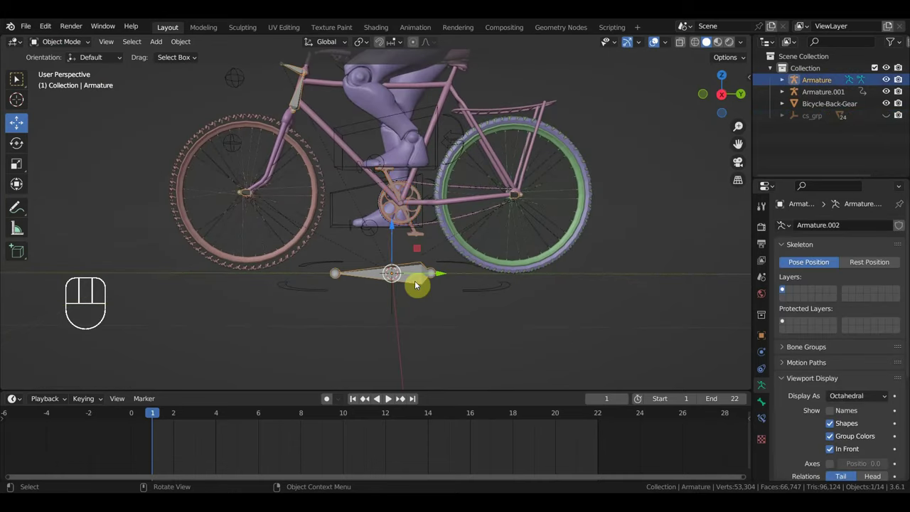
{"action": "left_click", "coordinate": [61, 41]}
{"action": "left_click", "coordinate": [63, 80]}
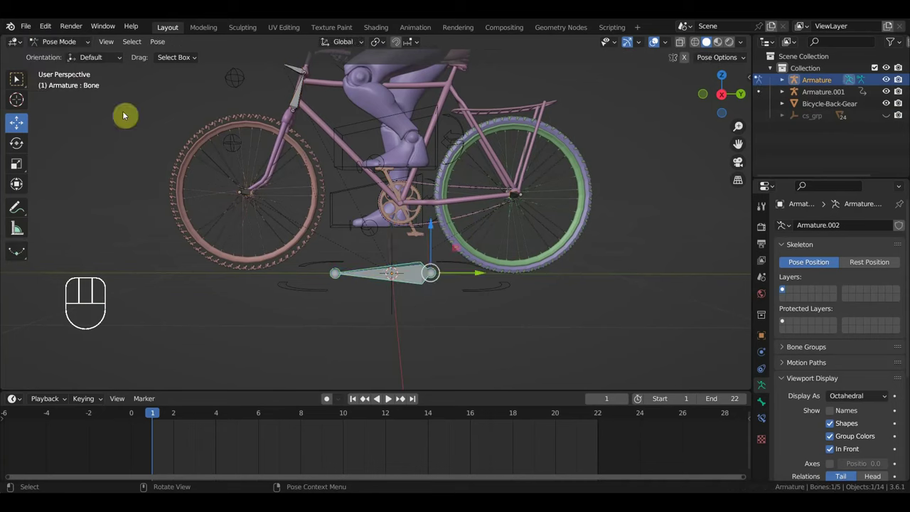
{"action": "key", "text": "g"}
{"action": "key", "text": "y"}
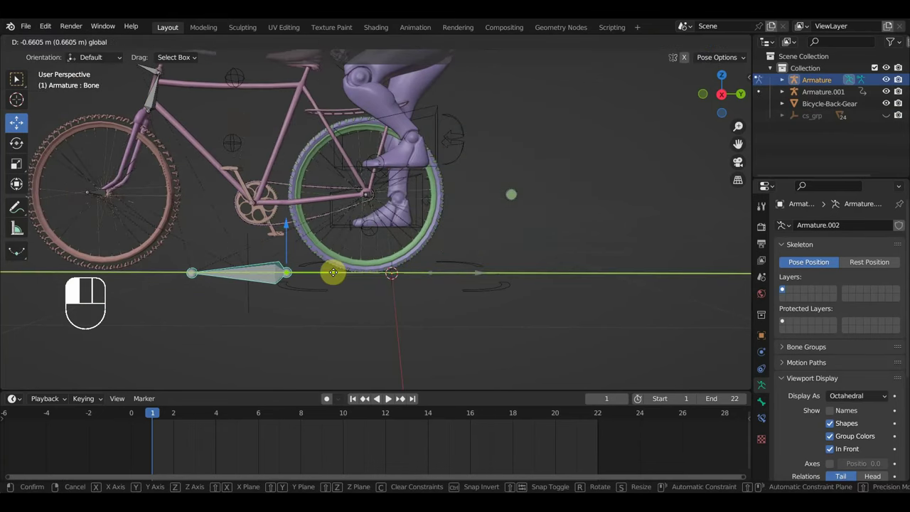
{"action": "left_click", "coordinate": [486, 285]}
{"action": "key", "text": "ctrl+z"}
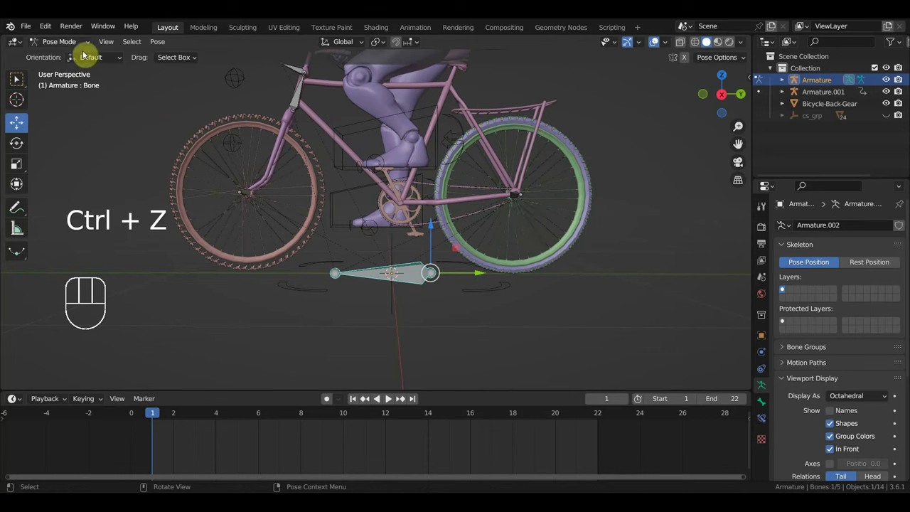
{"action": "left_click", "coordinate": [61, 41]}
{"action": "left_click", "coordinate": [65, 56]}
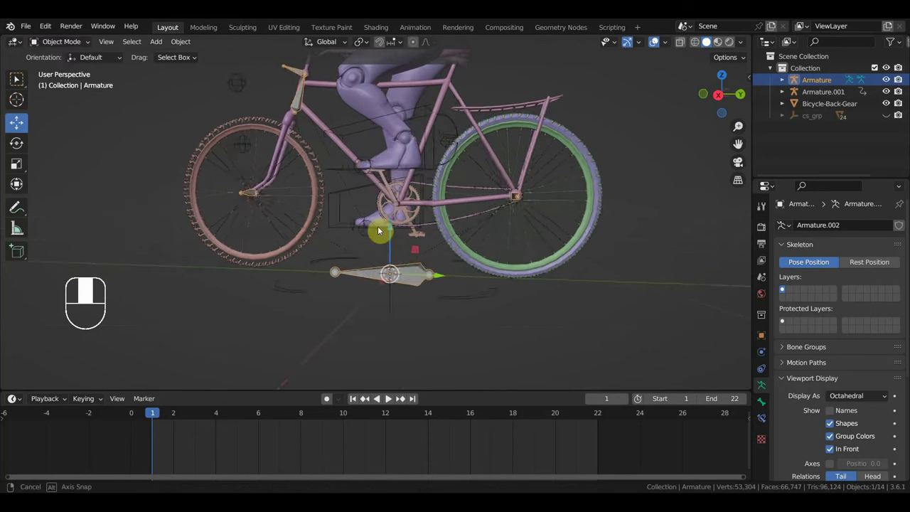
Examine the chain, gear and wheel meshes around the rear hub from several angles, and return to the right view
{"action": "middle_click_drag", "start_coordinate": [378, 226], "coordinate": [269, 252]}
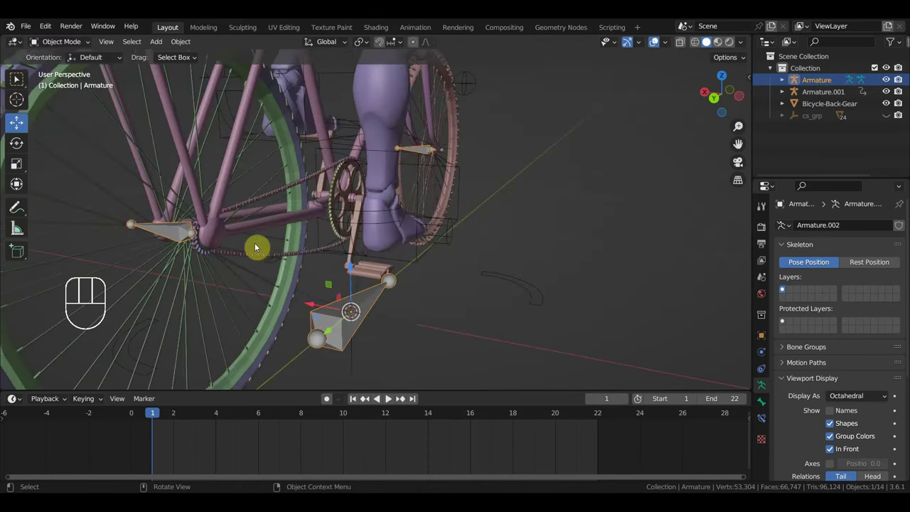
{"action": "left_click", "coordinate": [202, 242]}
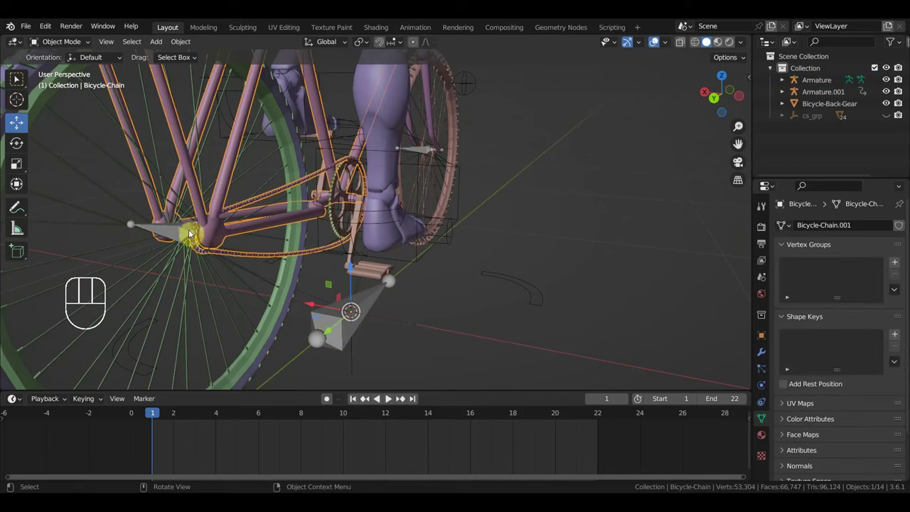
{"action": "left_click", "coordinate": [188, 227]}
{"action": "middle_click_drag", "start_coordinate": [188, 227], "coordinate": [374, 273]}
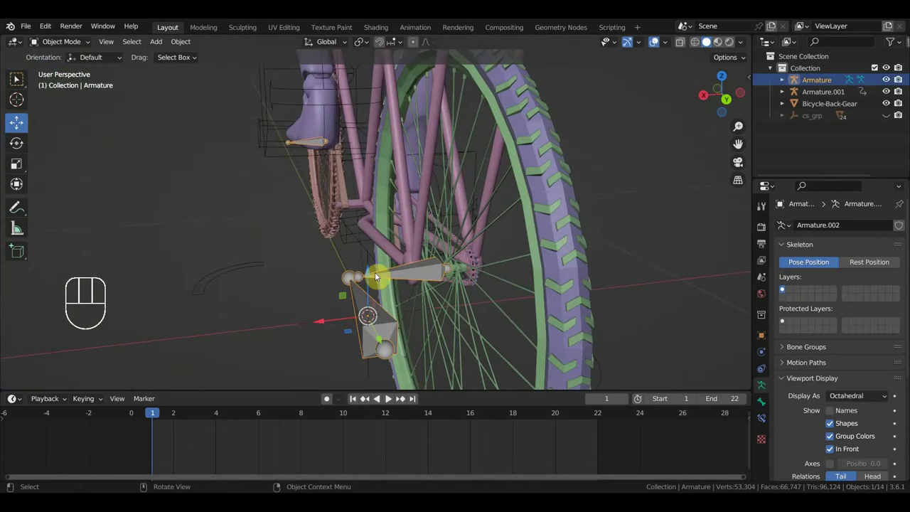
{"action": "middle_click_drag", "start_coordinate": [450, 281], "coordinate": [631, 355]}
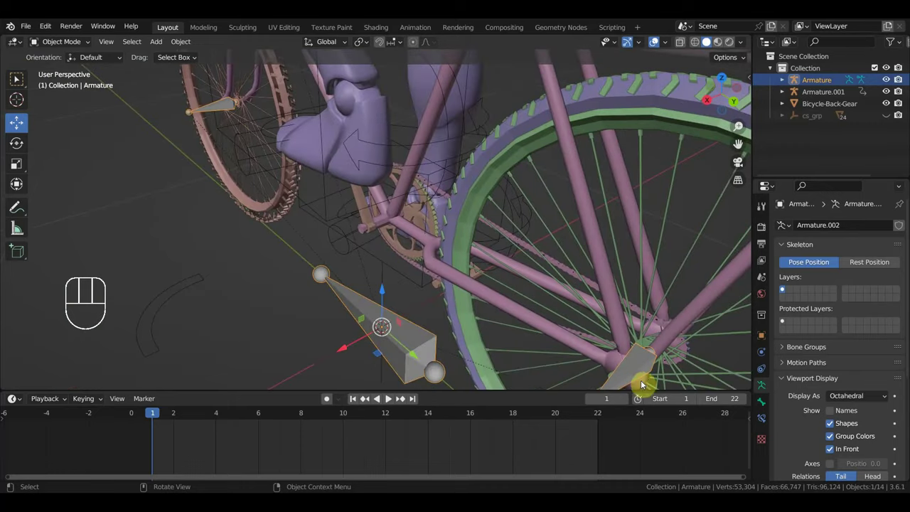
{"action": "left_click", "coordinate": [680, 346]}
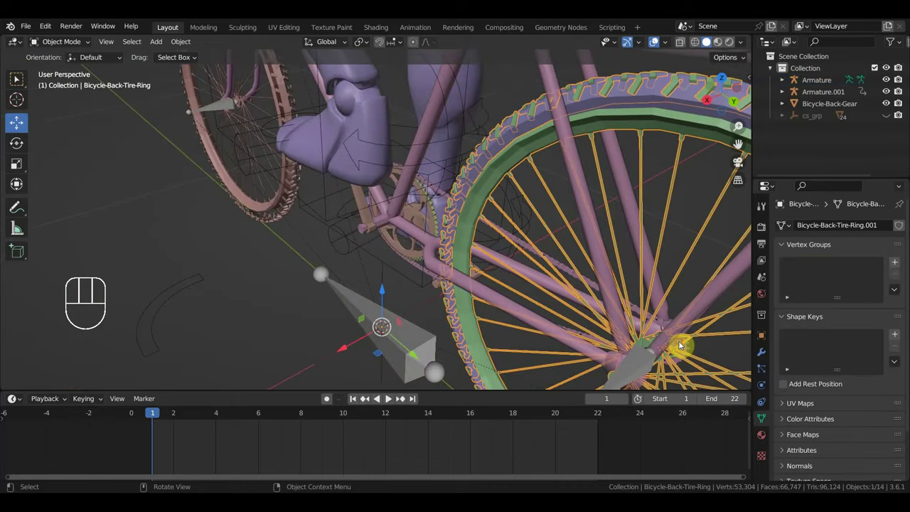
{"action": "left_click", "coordinate": [677, 346]}
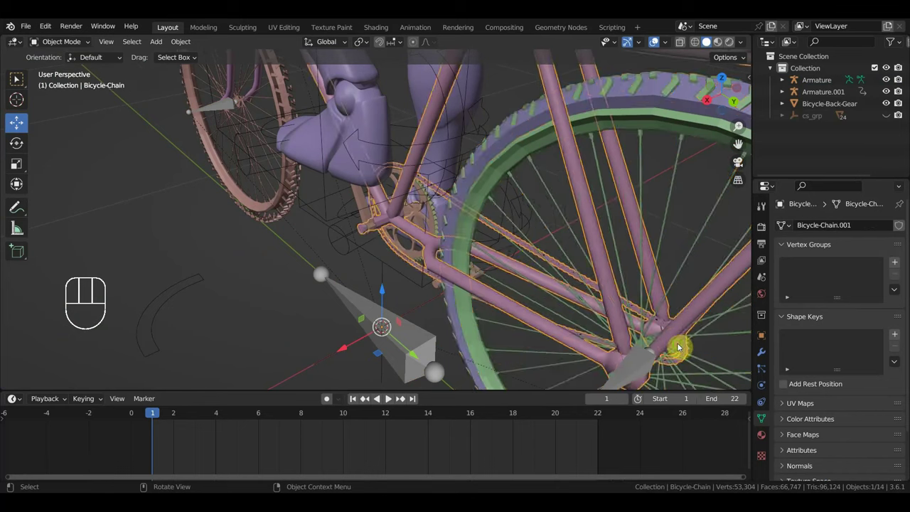
{"action": "middle_click_drag", "start_coordinate": [679, 346], "coordinate": [579, 288]}
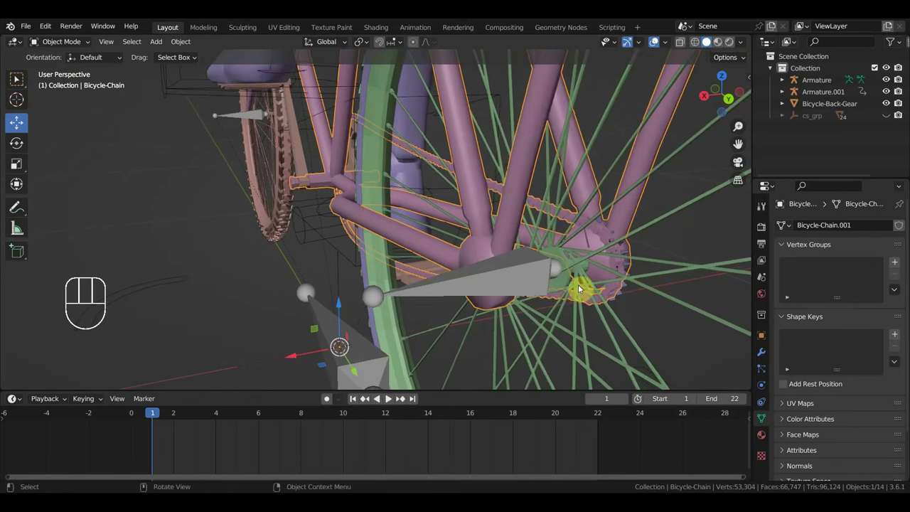
{"action": "left_click", "coordinate": [567, 283]}
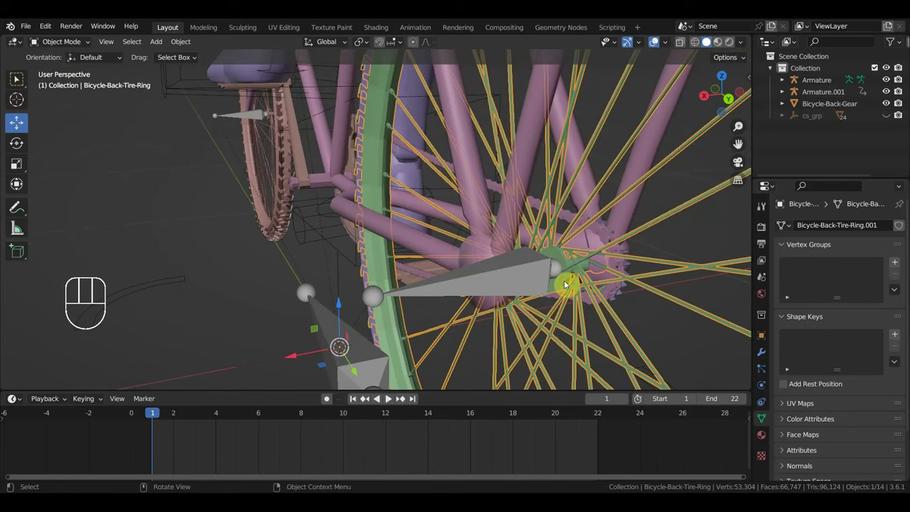
{"action": "scroll", "coordinate": [563, 280], "scroll_direction": "down", "scroll_amount": 5}
{"action": "mouse_move", "coordinate": [562, 288]}
{"action": "middle_mouse_down"}
{"action": "mouse_move", "coordinate": [520, 290]}
{"action": "mouse_move", "coordinate": [560, 291]}
{"action": "middle_mouse_up"}
{"action": "key", "text": "KP_1"}
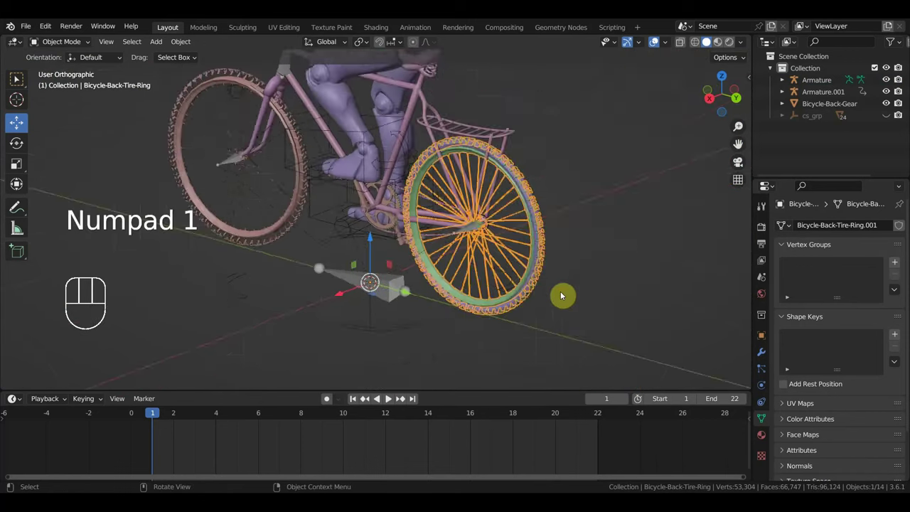
{"action": "key", "text": "KP_3"}
{"action": "scroll", "coordinate": [562, 295], "scroll_direction": "down", "scroll_amount": 2}
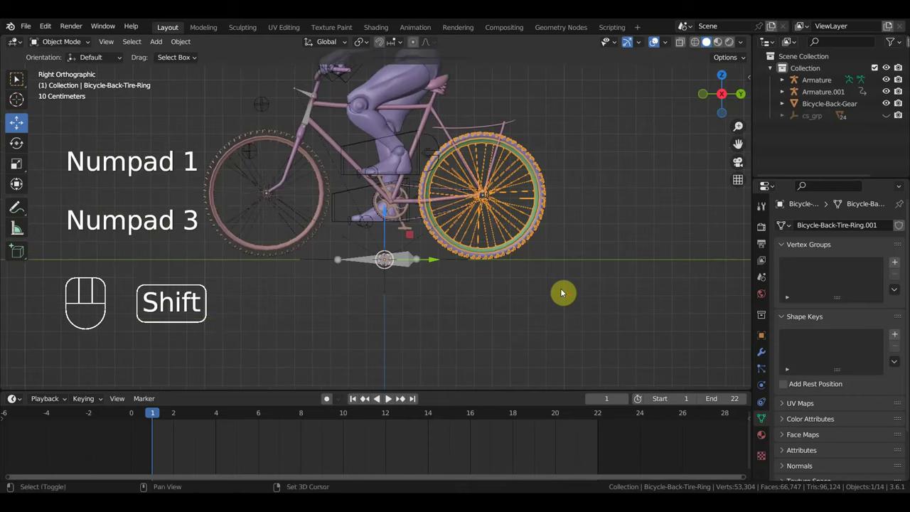
{"action": "middle_click_drag", "start_coordinate": [562, 295], "coordinate": [589, 305], "text": "shift"}
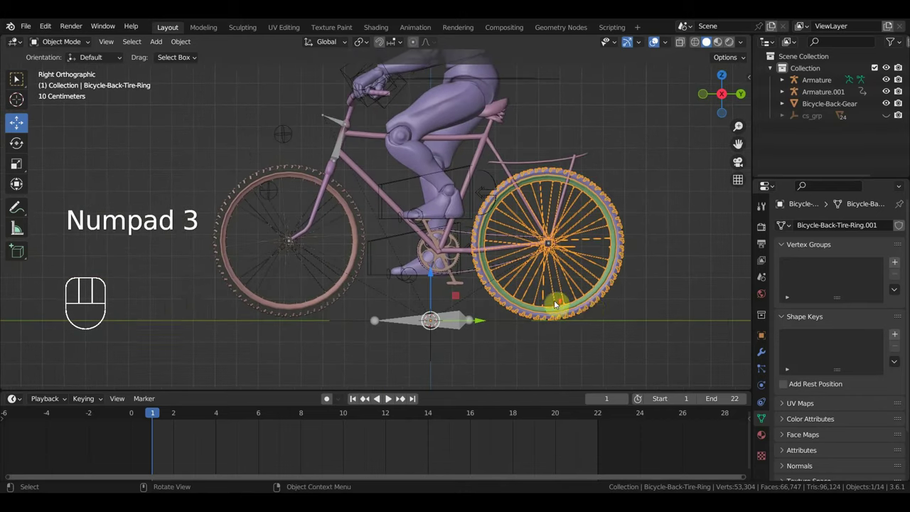
Select the Bicycle-Center-Gear mesh and display its location, rotation and scale values in the sidebar
{"action": "scroll", "coordinate": [551, 307], "scroll_direction": "up", "scroll_amount": 3}
{"action": "left_click", "coordinate": [491, 255]}
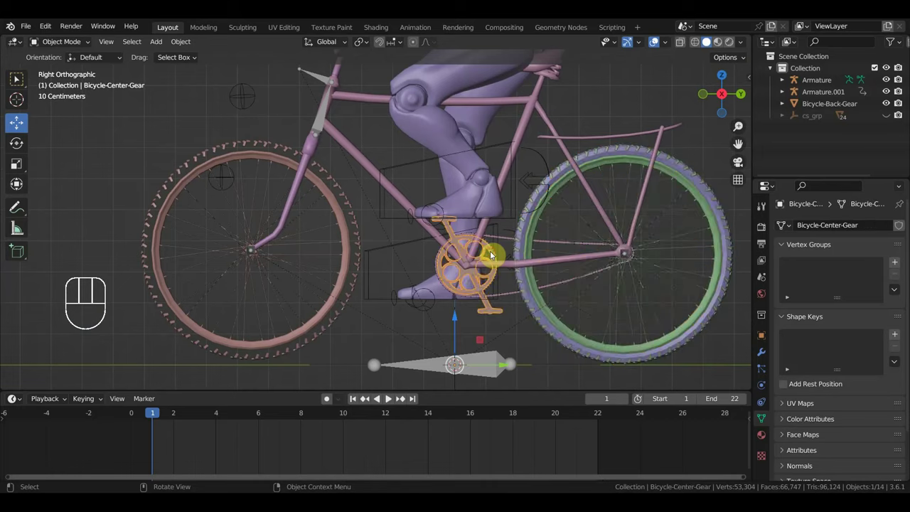
{"action": "middle_click_drag", "start_coordinate": [456, 379], "coordinate": [462, 296], "text": "shift"}
{"action": "left_click", "coordinate": [433, 334]}
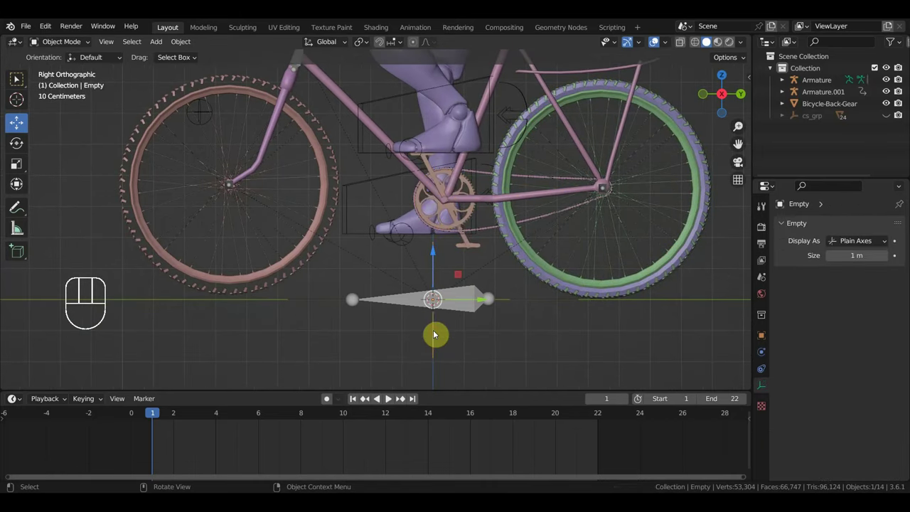
{"action": "left_click", "coordinate": [468, 212]}
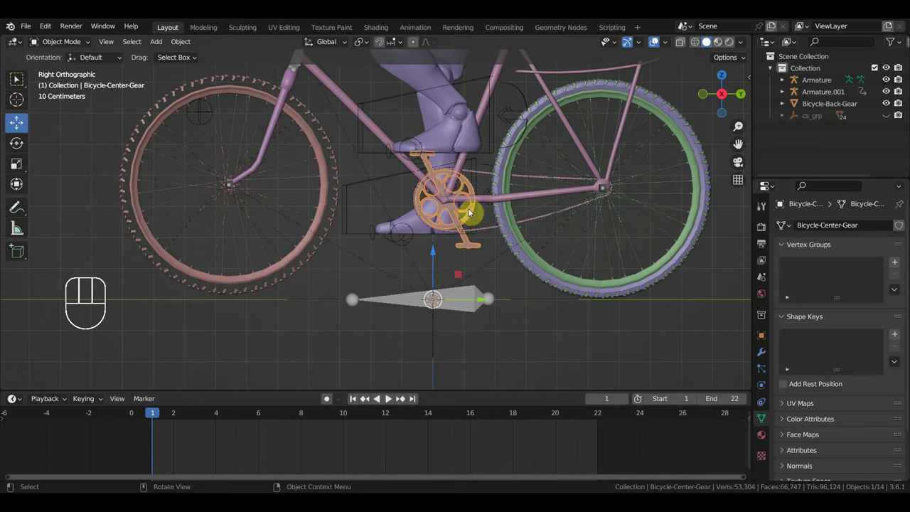
{"action": "key", "text": "n"}
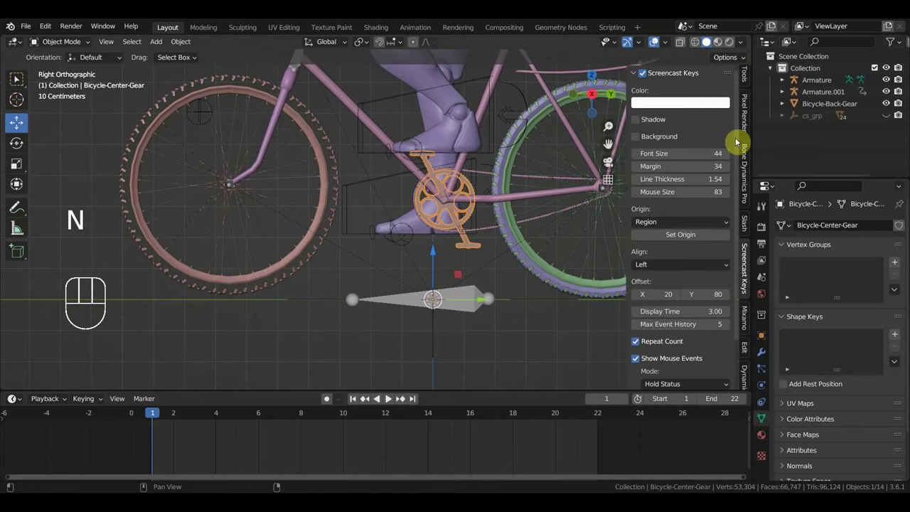
{"action": "scroll", "coordinate": [744, 81], "scroll_direction": "up", "scroll_amount": 4}
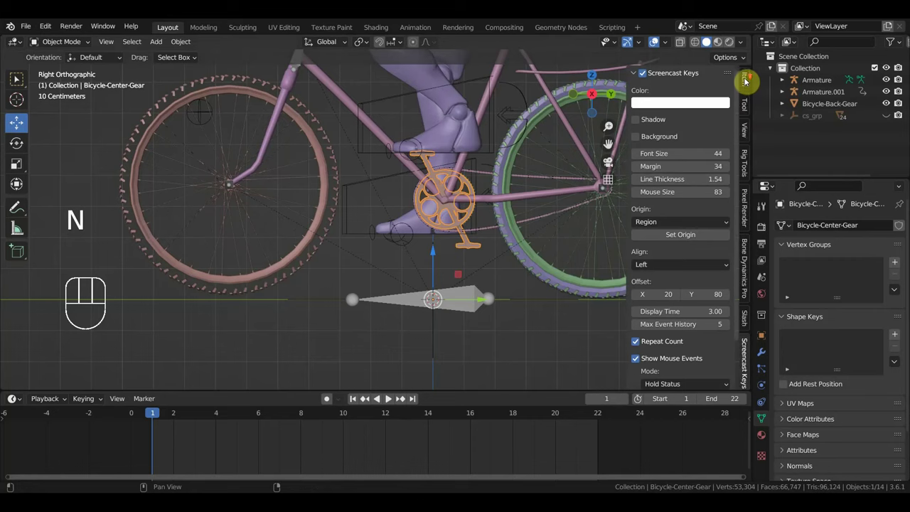
{"action": "scroll", "coordinate": [745, 83], "scroll_direction": "up", "scroll_amount": 1}
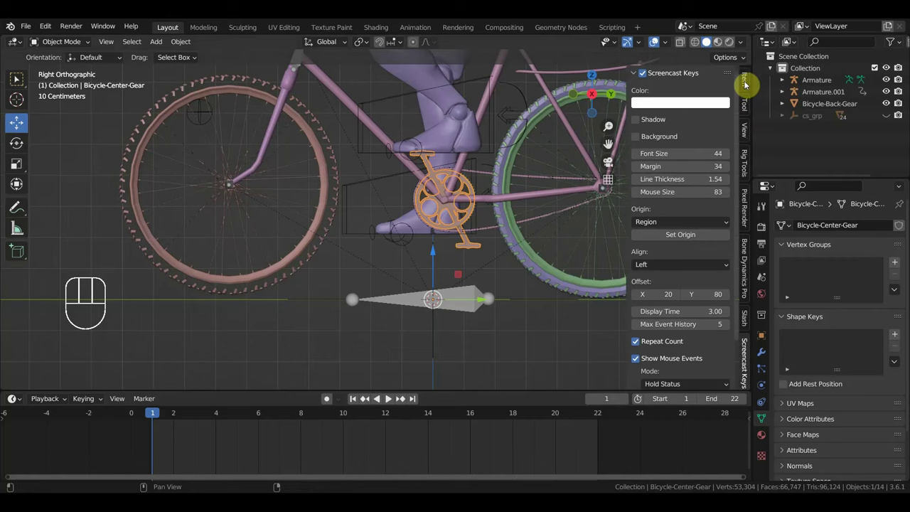
{"action": "left_click", "coordinate": [744, 84]}
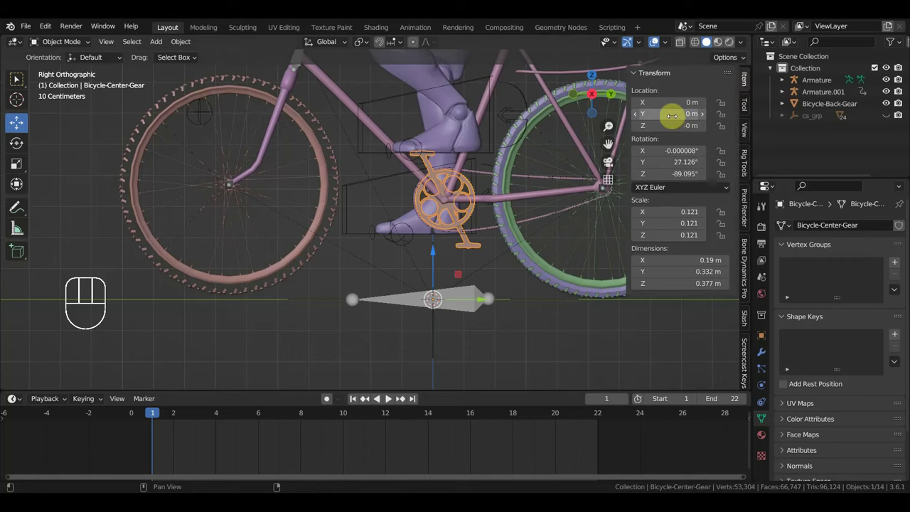
Test-change the center gear's Y location and Y rotation, undoing each change
{"action": "left_click_drag", "start_coordinate": [670, 114], "coordinate": [700, 113]}
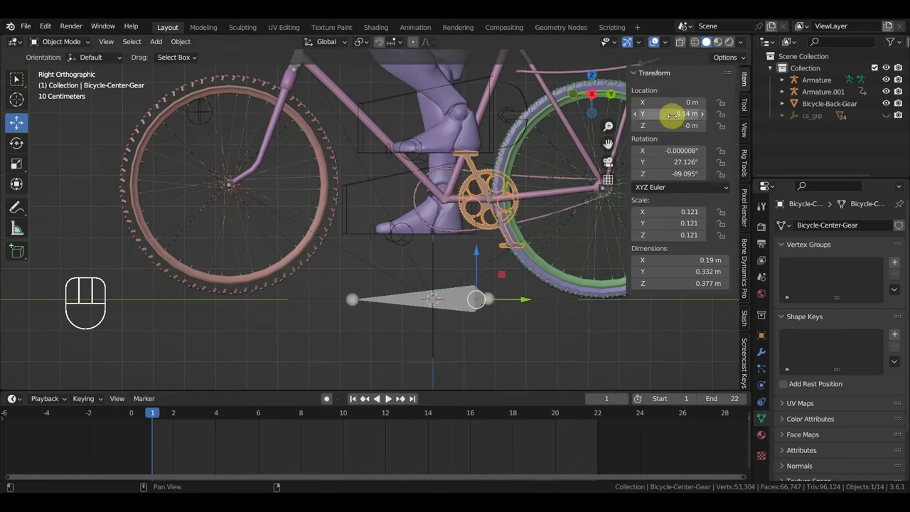
{"action": "key", "text": "ctrl+z"}
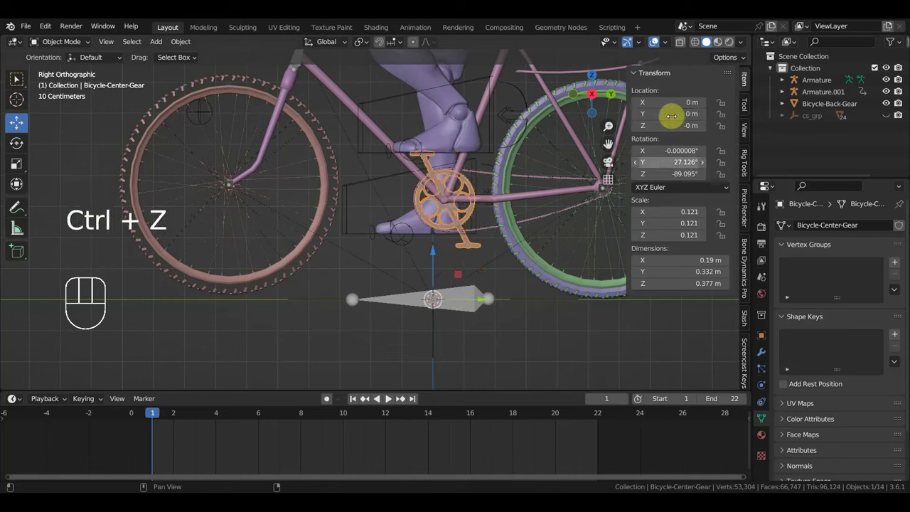
{"action": "left_click_drag", "start_coordinate": [671, 162], "coordinate": [693, 162]}
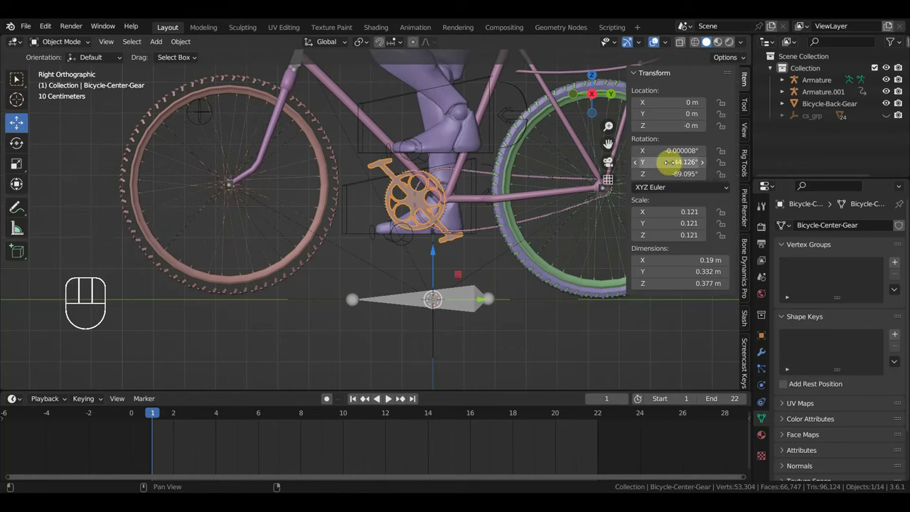
{"action": "key", "text": "ctrl+z"}
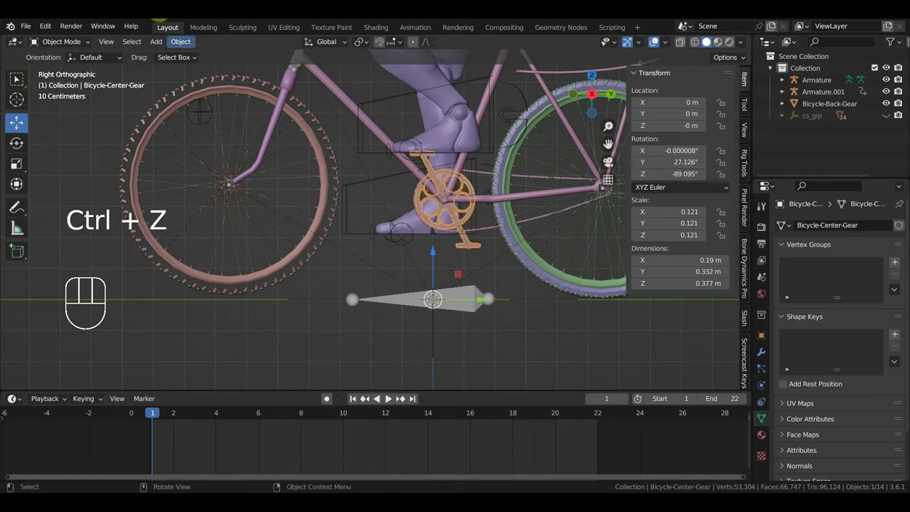
Set the center gear's origin with Origin to Geometry, test its Y rotation and undo that rotation
{"action": "left_click", "coordinate": [182, 41]}
{"action": "mouse_move", "coordinate": [206, 67]}
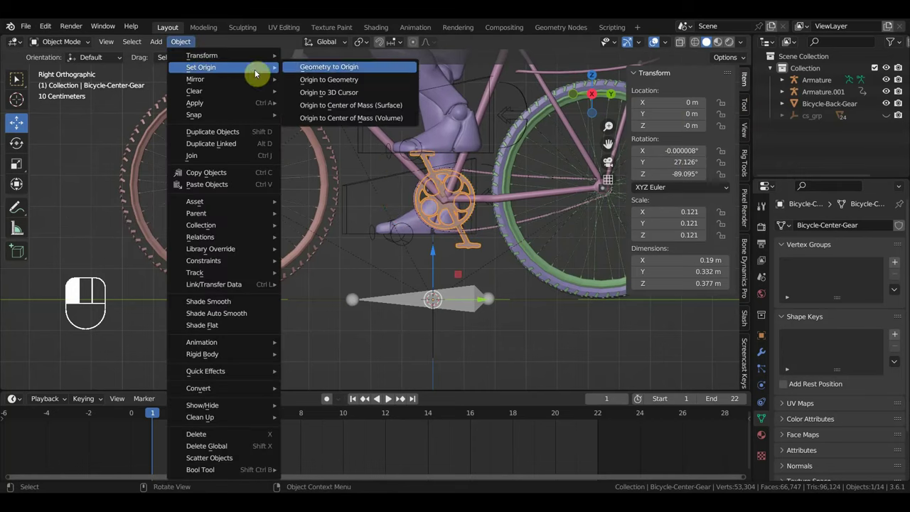
{"action": "left_click", "coordinate": [341, 80]}
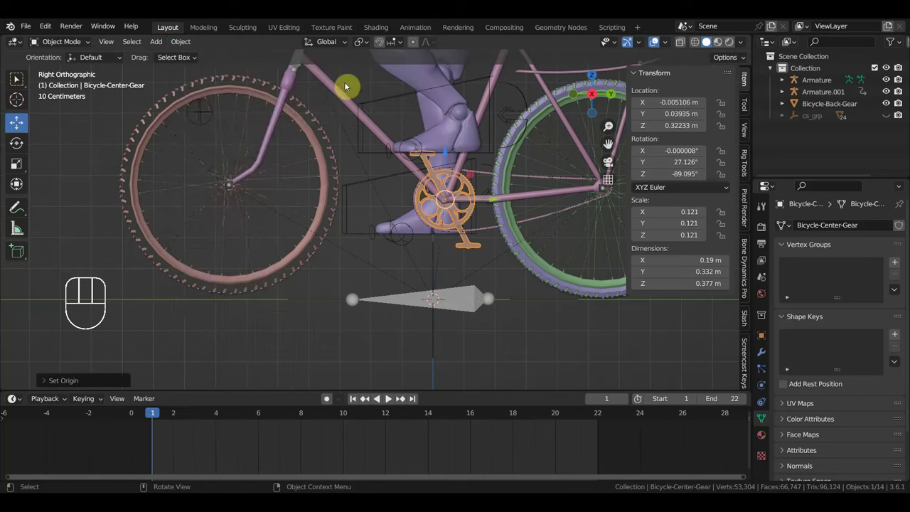
{"action": "mouse_move", "coordinate": [668, 162]}
{"action": "left_mouse_down"}
{"action": "mouse_move", "coordinate": [718, 162]}
{"action": "mouse_move", "coordinate": [671, 162]}
{"action": "left_mouse_up"}
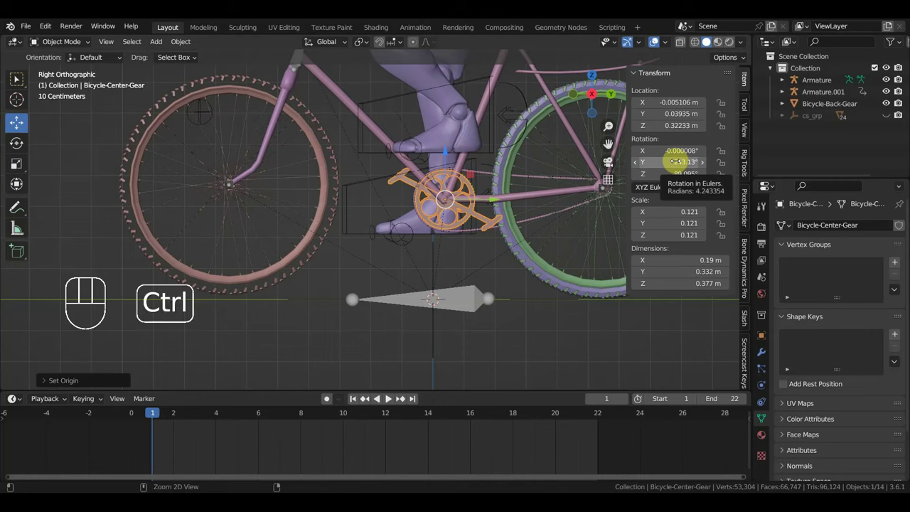
{"action": "key", "text": "ctrl+z"}
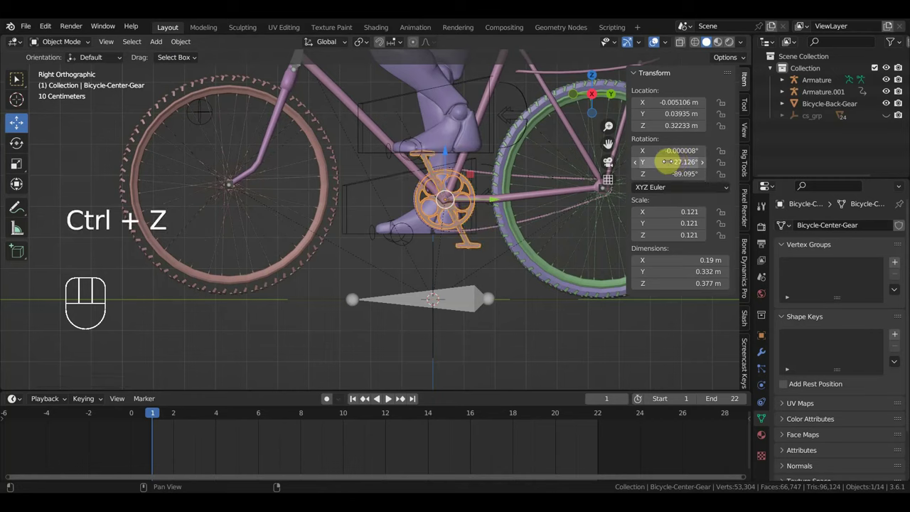
Add a driver to the center gear's Y rotation, picking the empty at the root bone as its source object
{"action": "right_click", "coordinate": [666, 162]}
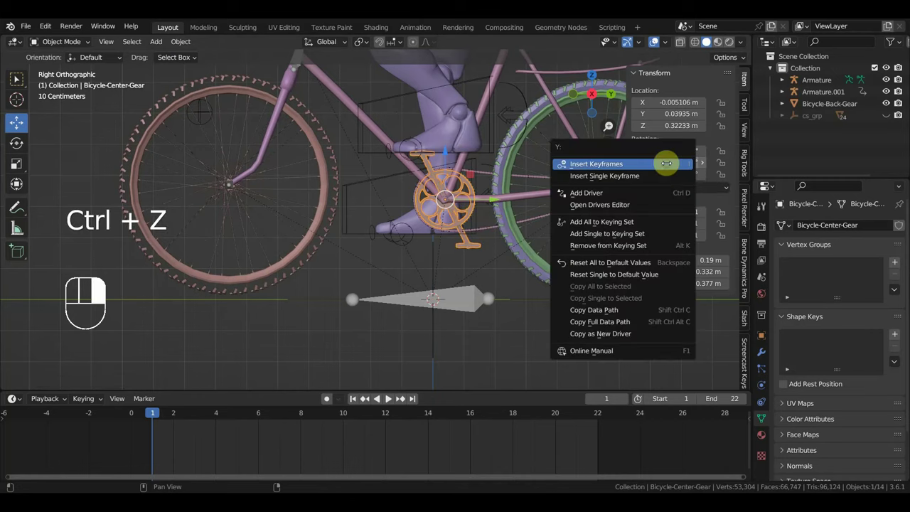
{"action": "left_click", "coordinate": [619, 193]}
{"action": "left_click", "coordinate": [633, 342]}
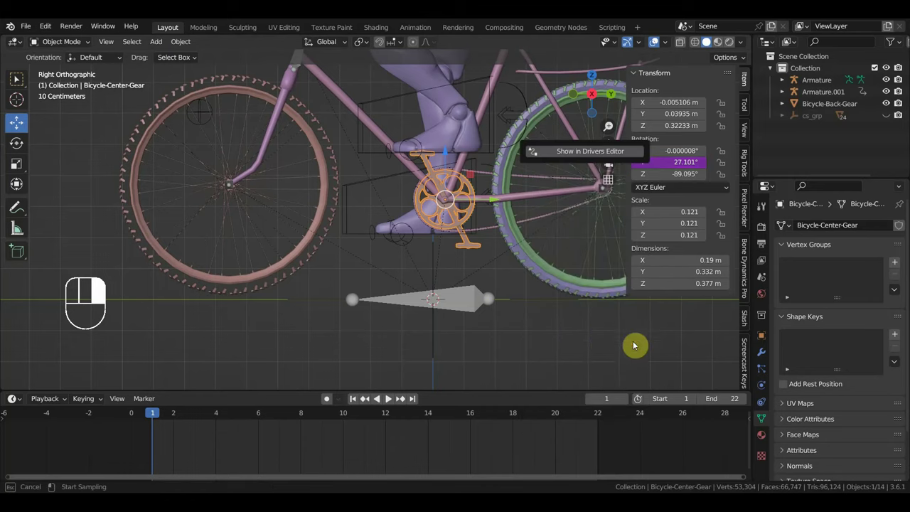
{"action": "left_click", "coordinate": [437, 332]}
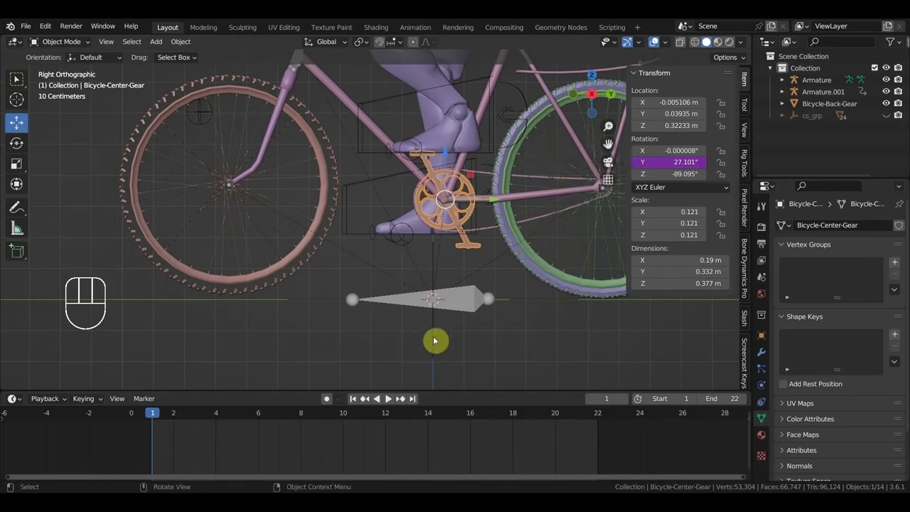
Edit the center gear's Y rotation driver so its variable uses the empty's Y Location
{"action": "right_click", "coordinate": [671, 162]}
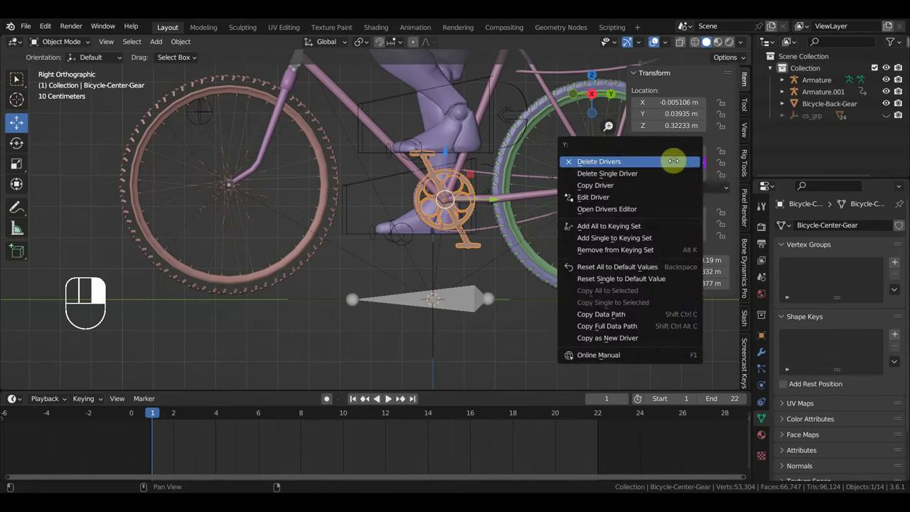
{"action": "left_click", "coordinate": [603, 199]}
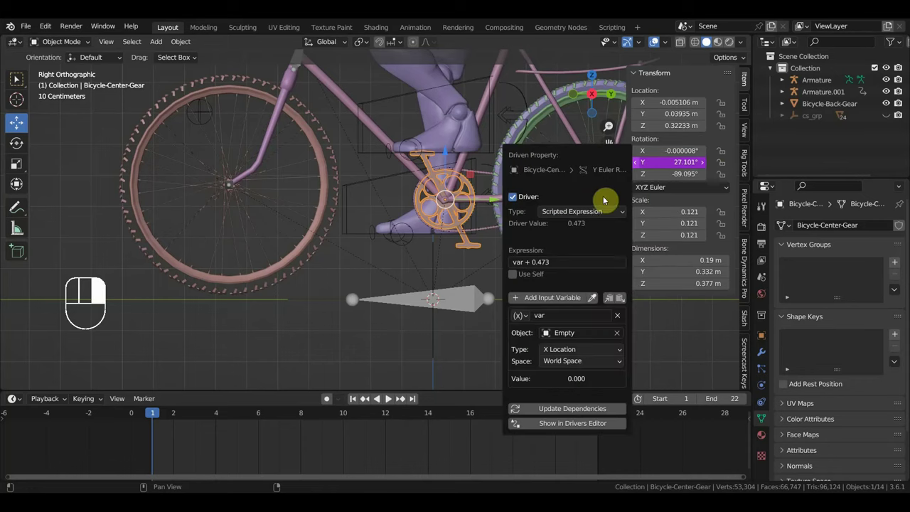
{"action": "left_click", "coordinate": [585, 350]}
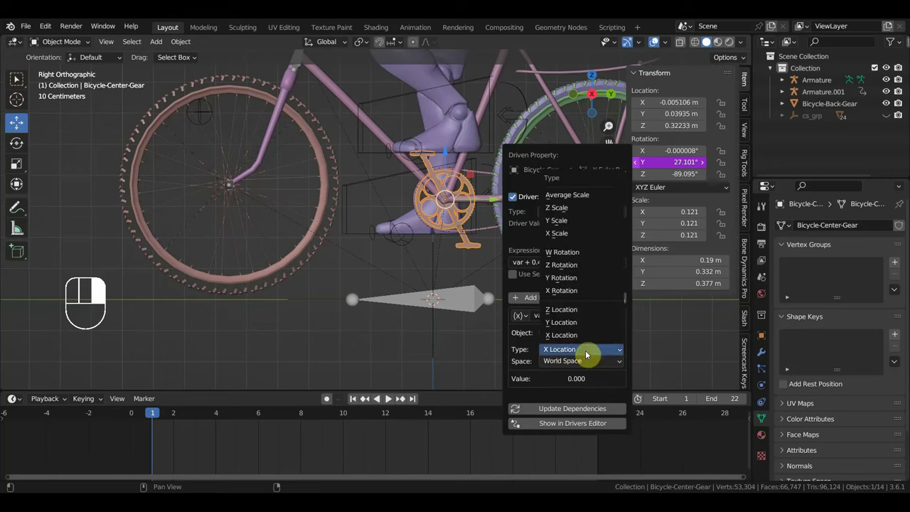
{"action": "left_click", "coordinate": [573, 323]}
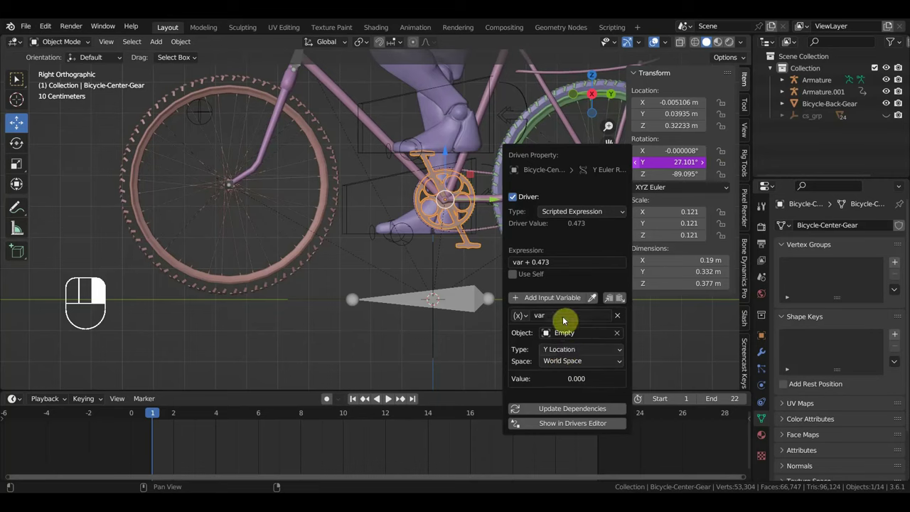
Test-move the root bone along the Y axis in Pose Mode, undo the move, and return to Object Mode
{"action": "left_click", "coordinate": [456, 309]}
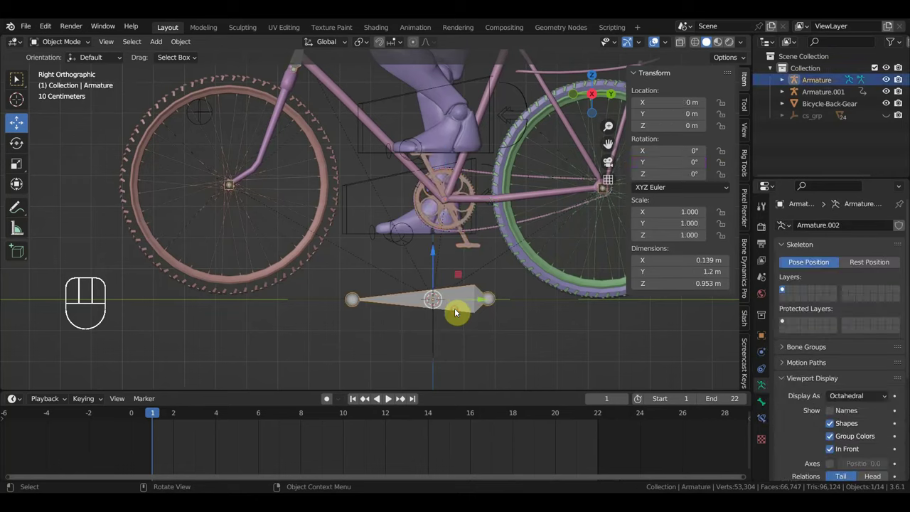
{"action": "left_click", "coordinate": [67, 41]}
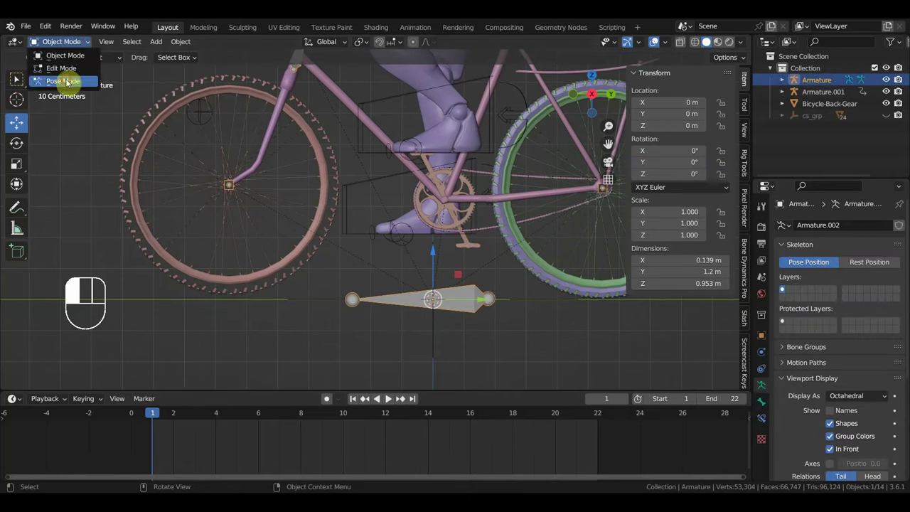
{"action": "left_click", "coordinate": [62, 81]}
{"action": "left_click_drag", "start_coordinate": [531, 296], "coordinate": [493, 318]}
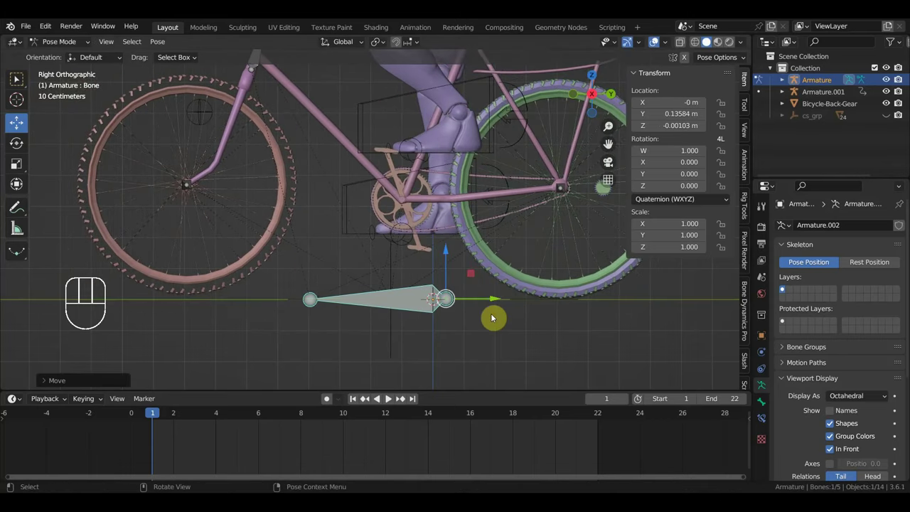
{"action": "key", "text": "ctrl+z"}
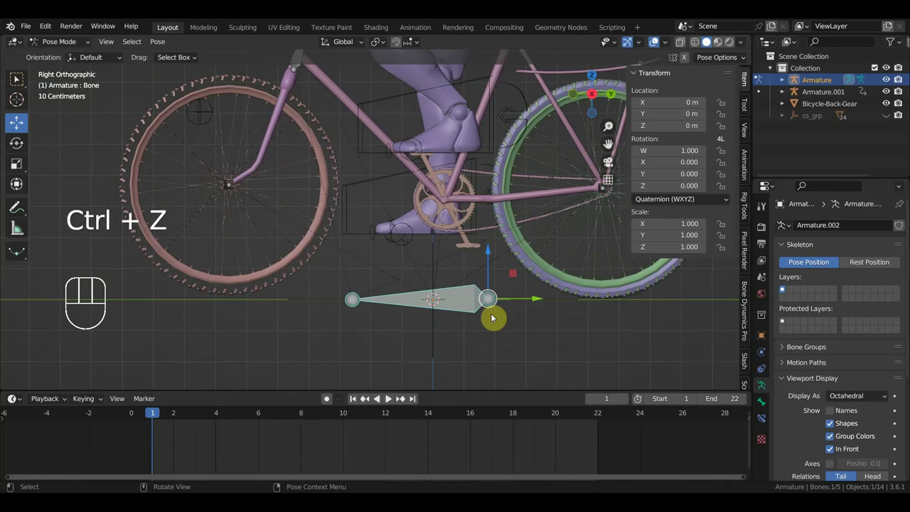
{"action": "left_click", "coordinate": [465, 213]}
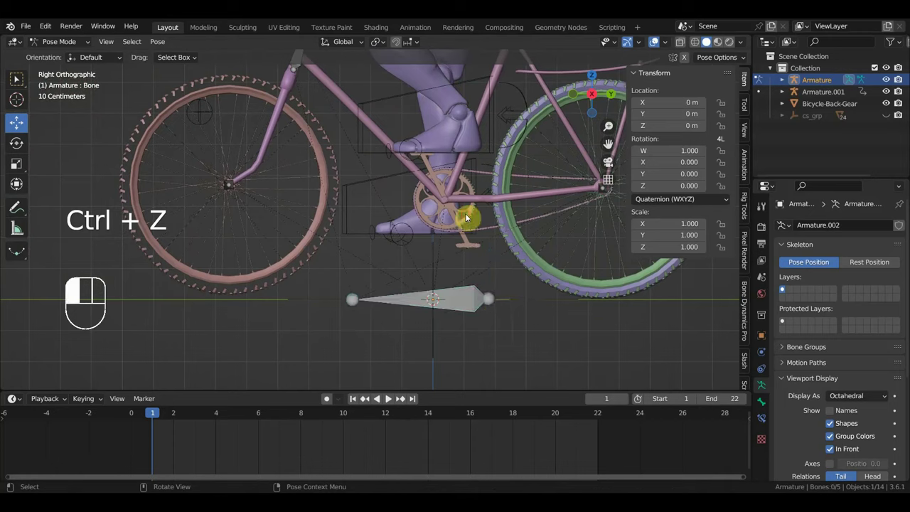
{"action": "left_click", "coordinate": [63, 42]}
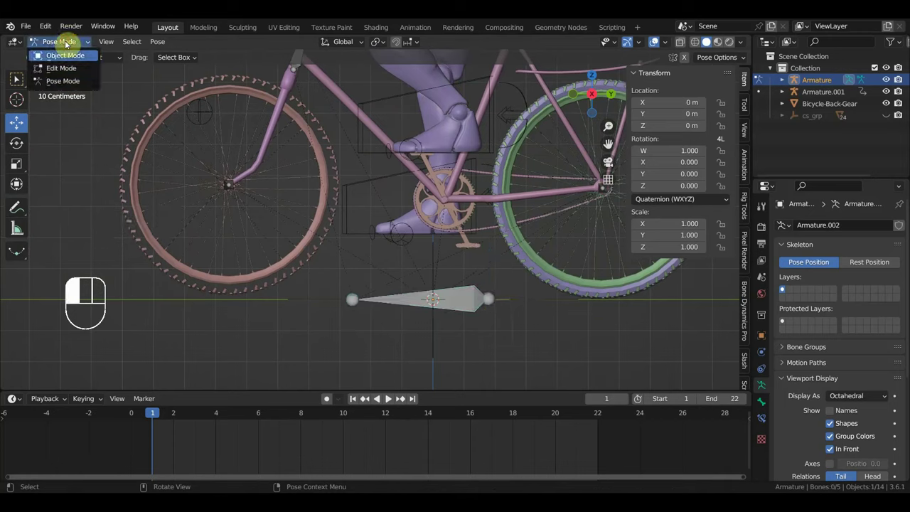
{"action": "left_click", "coordinate": [71, 55]}
Reopen the driver settings of the Bicycle-Center-Gear mesh's Y rotation and check its scripted expression
{"action": "left_click", "coordinate": [466, 190]}
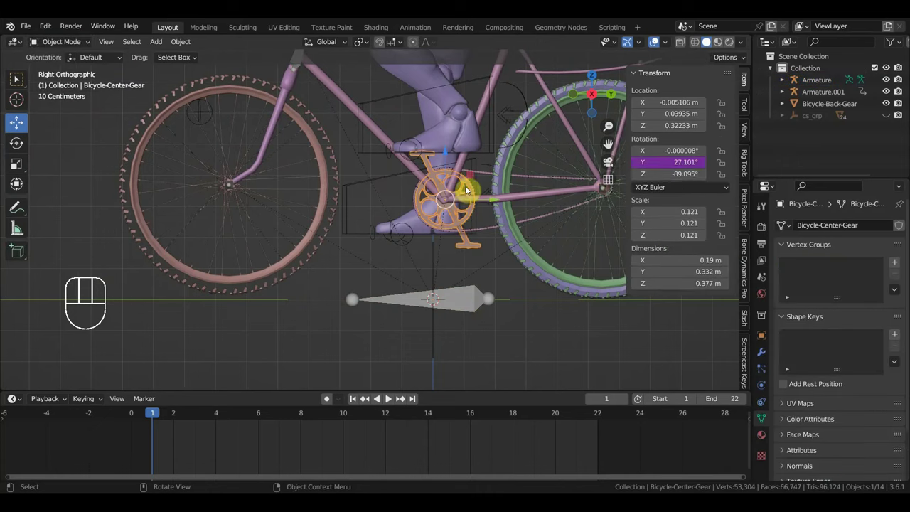
{"action": "right_click", "coordinate": [673, 162]}
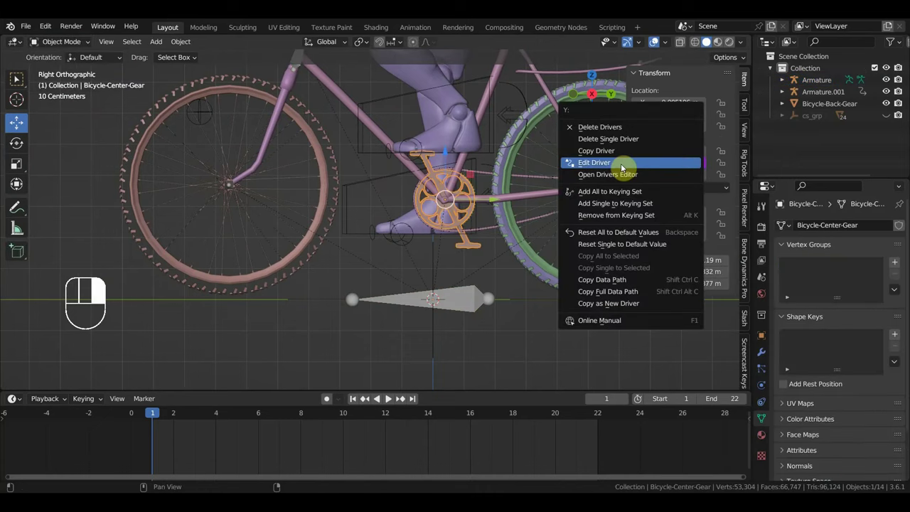
{"action": "left_click", "coordinate": [597, 162]}
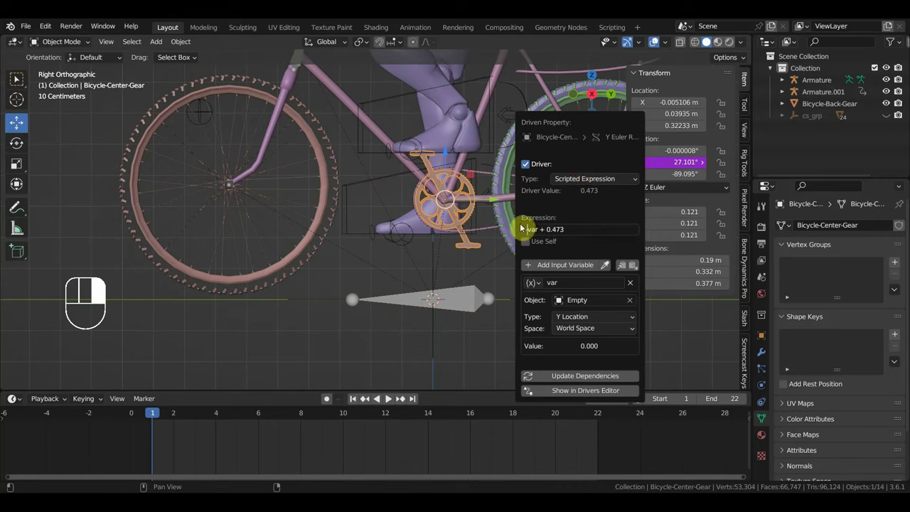
Select the bicycle armature and switch it to Pose Mode
{"action": "left_click", "coordinate": [466, 297]}
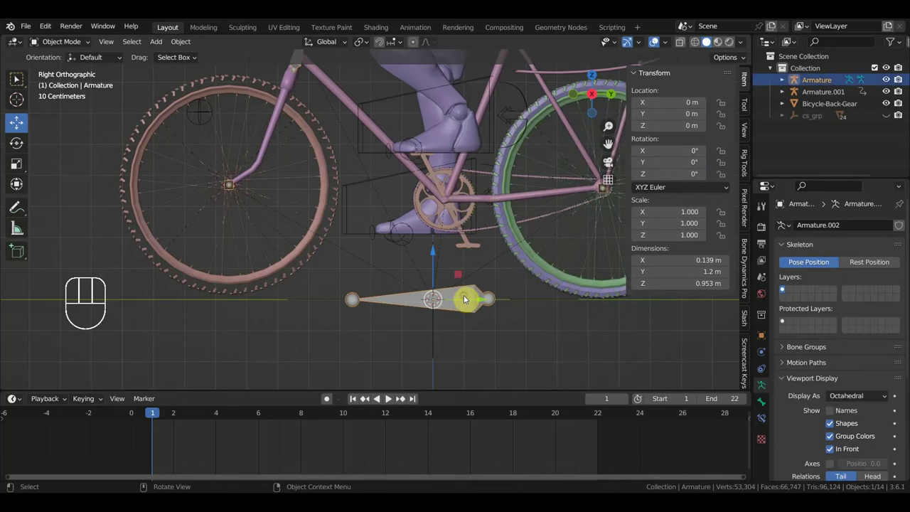
{"action": "left_click", "coordinate": [61, 41]}
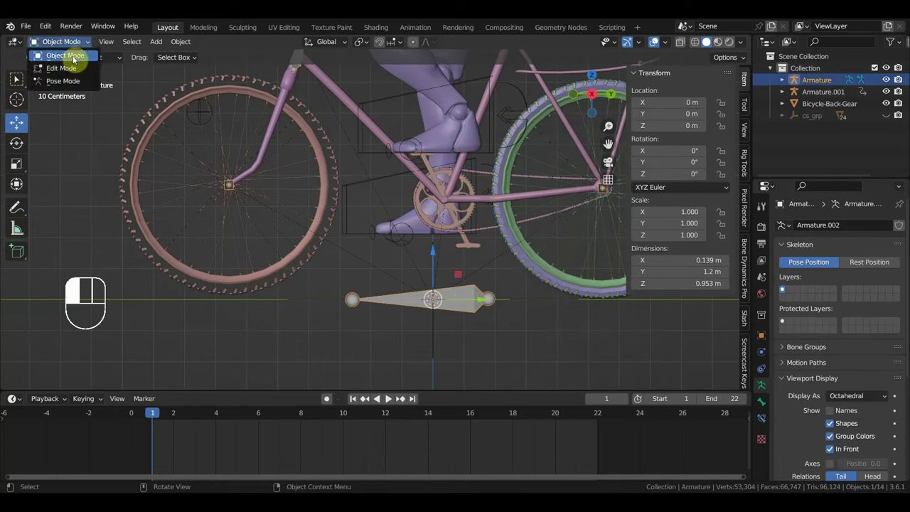
{"action": "left_click", "coordinate": [62, 80]}
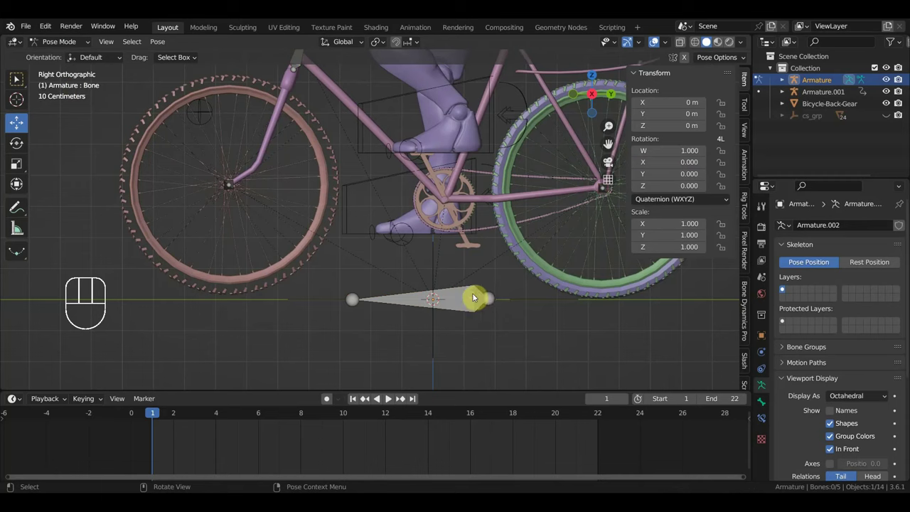
Try moving the root bone beneath the bicycle along the Y axis, and undo the move
{"action": "left_click_drag", "start_coordinate": [533, 298], "coordinate": [281, 311]}
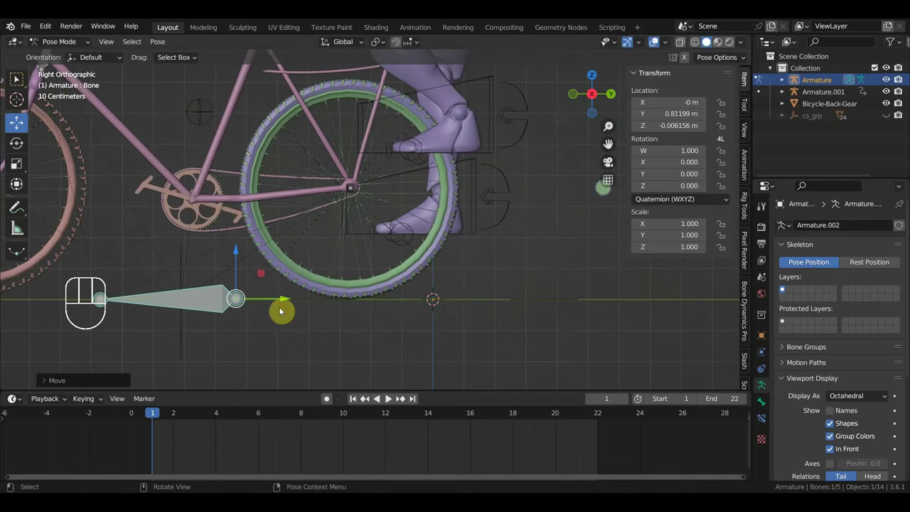
{"action": "key", "text": "ctrl+z"}
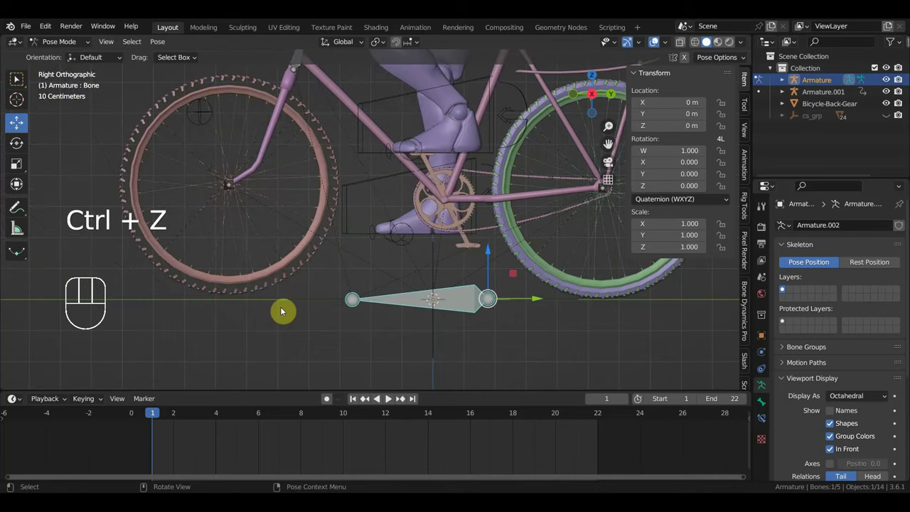
{"action": "scroll", "coordinate": [371, 278], "scroll_direction": "down", "scroll_amount": 1}
{"action": "scroll", "coordinate": [383, 272], "scroll_direction": "down", "scroll_amount": 1}
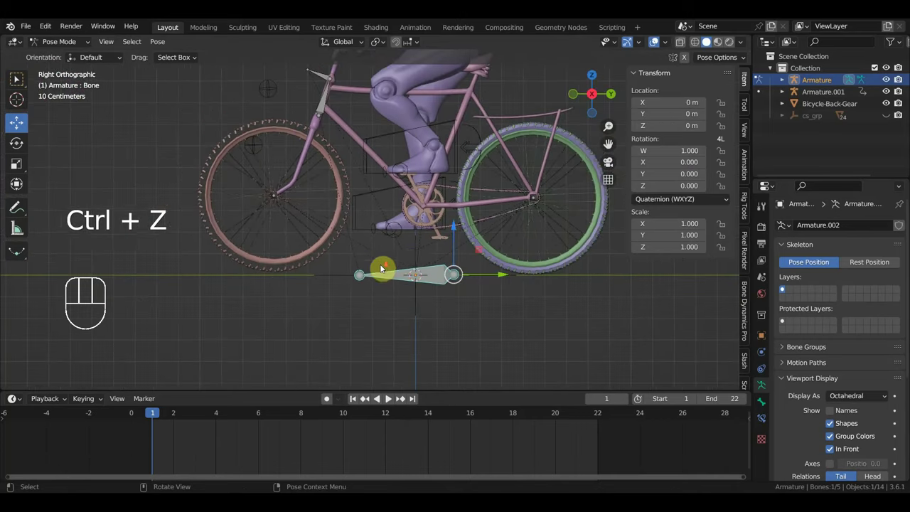
Hide the transform sidebar, deselect the root bone and switch the bicycle armature to Object Mode
{"action": "key", "text": "n"}
{"action": "scroll", "coordinate": [416, 260], "scroll_direction": "up", "scroll_amount": 2}
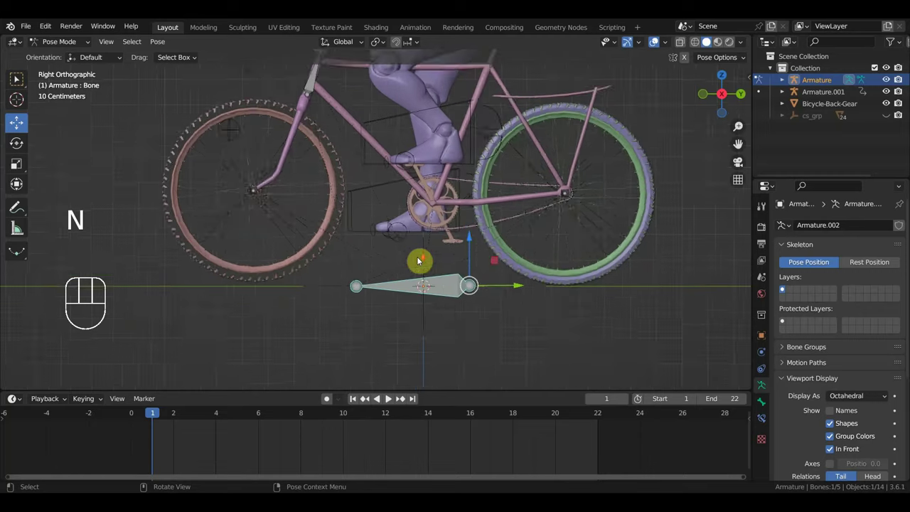
{"action": "middle_click_drag", "start_coordinate": [416, 260], "coordinate": [429, 298], "text": "shift"}
{"action": "scroll", "coordinate": [351, 249], "scroll_direction": "up", "scroll_amount": 1}
{"action": "left_click", "coordinate": [331, 223]}
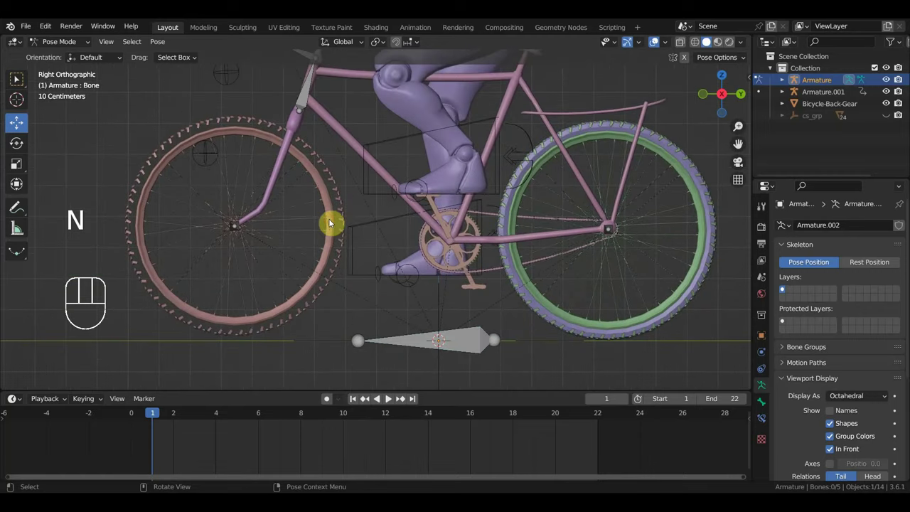
{"action": "left_click", "coordinate": [59, 41]}
{"action": "left_click", "coordinate": [66, 56]}
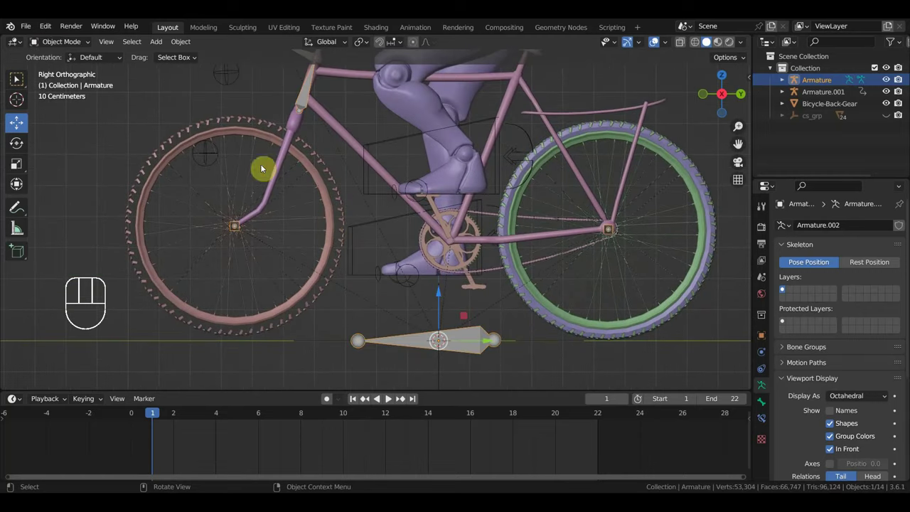
Add a Copy Rotation object constraint to the front tire, Bicycle-Back-Tire-Ring.001
{"action": "left_click", "coordinate": [330, 214]}
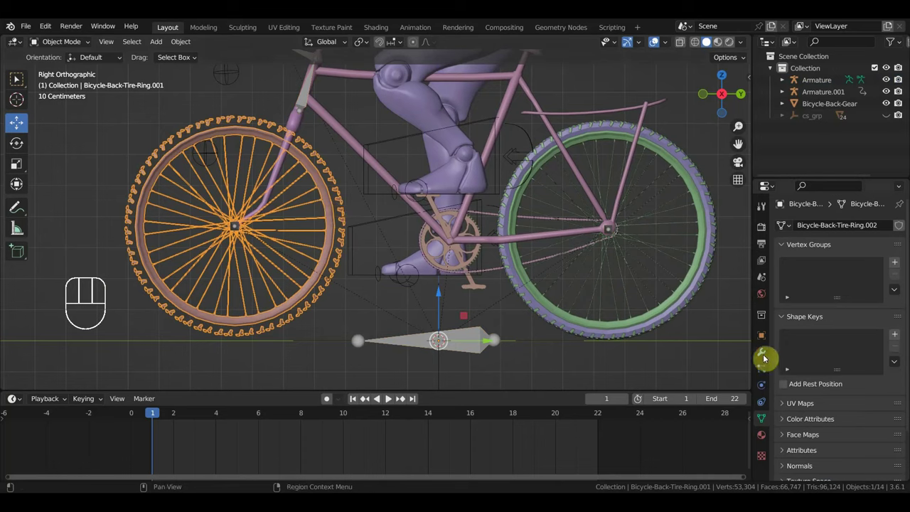
{"action": "left_click", "coordinate": [765, 405]}
{"action": "left_click", "coordinate": [833, 225]}
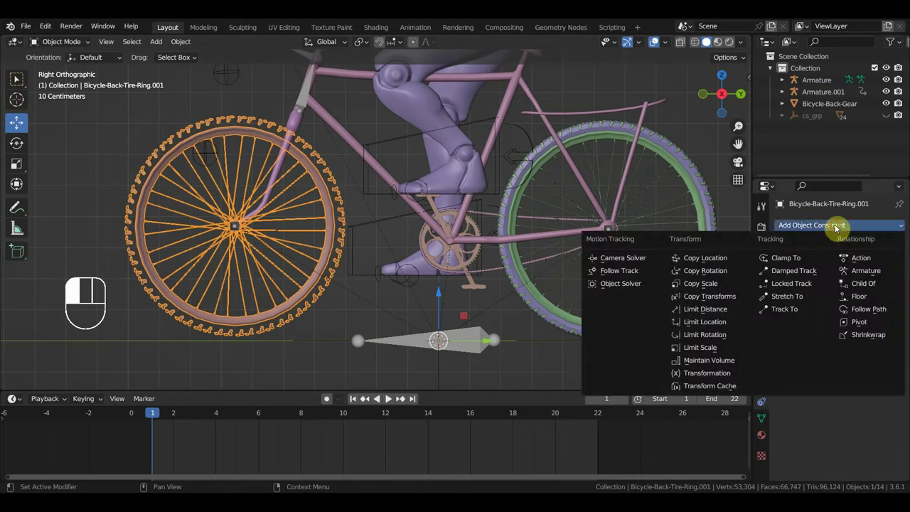
{"action": "left_click", "coordinate": [721, 270]}
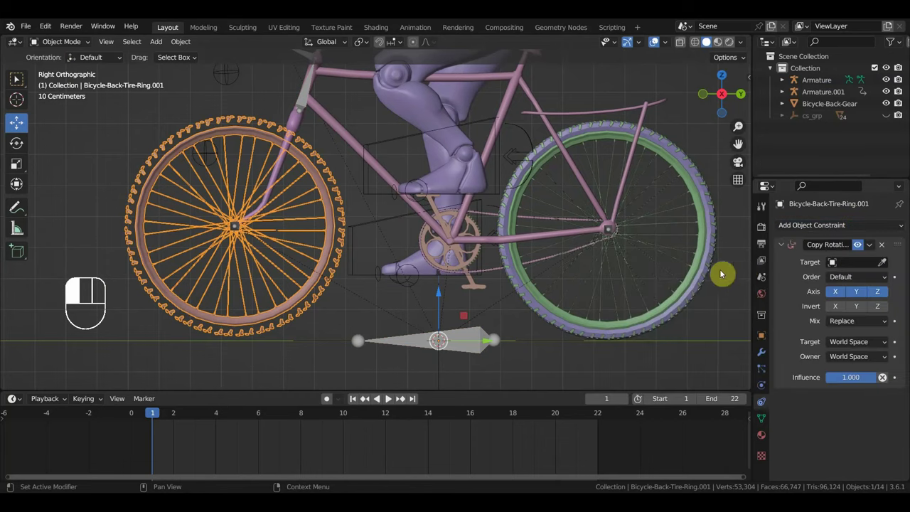
Try assigning the pedal crank as the target of the front tire's Copy Rotation constraint, and undo it
{"action": "left_click", "coordinate": [882, 261]}
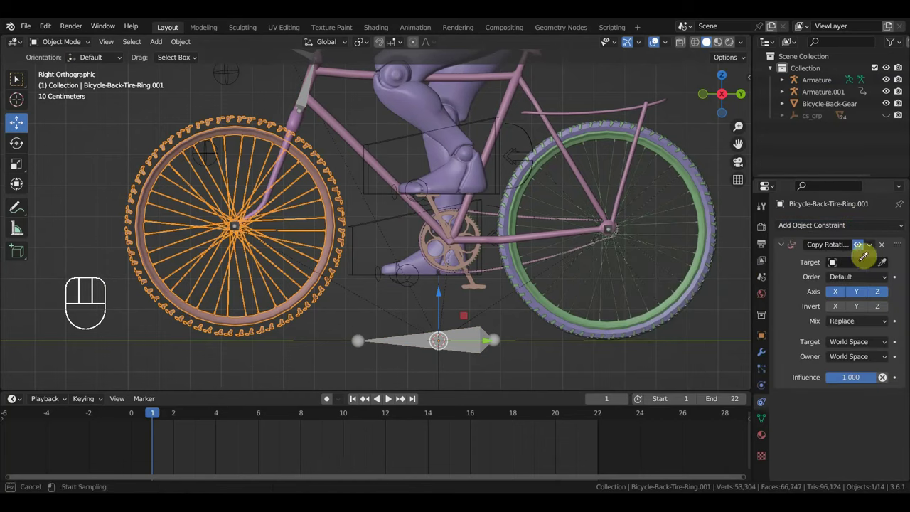
{"action": "left_click", "coordinate": [476, 230]}
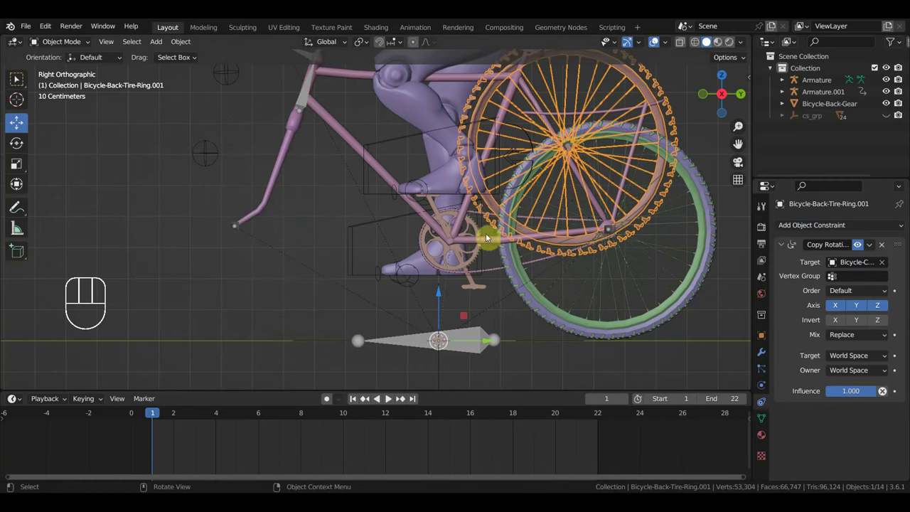
{"action": "key", "text": "ctrl+z"}
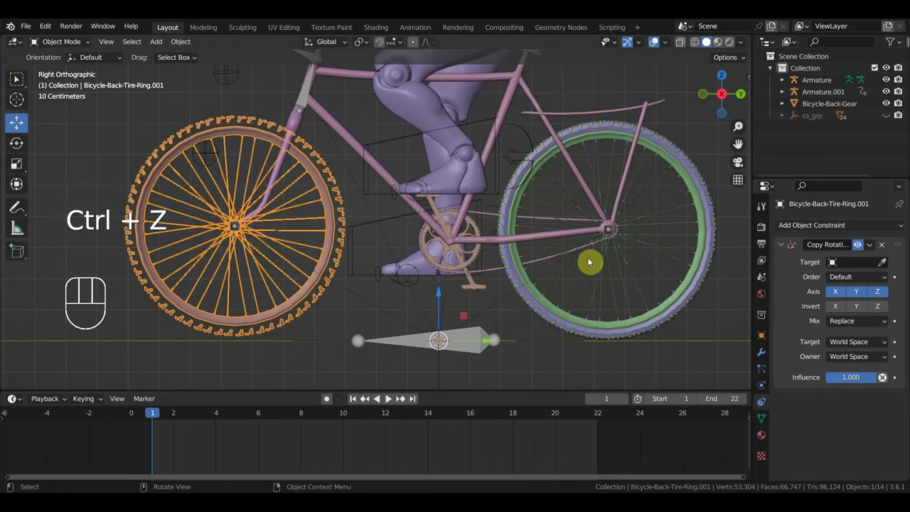
Set the origins of the front tire and the rear tire objects to their geometry
{"action": "left_click", "coordinate": [181, 42]}
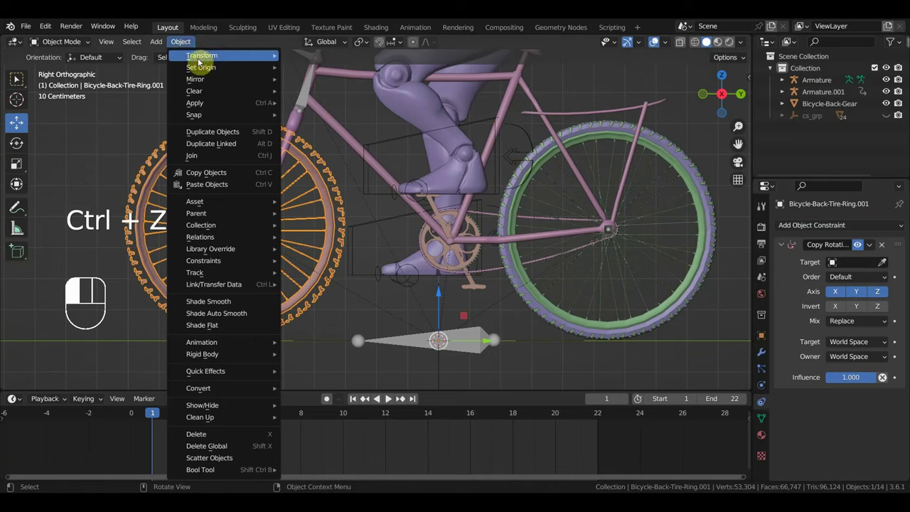
{"action": "mouse_move", "coordinate": [279, 68]}
{"action": "left_click", "coordinate": [334, 82]}
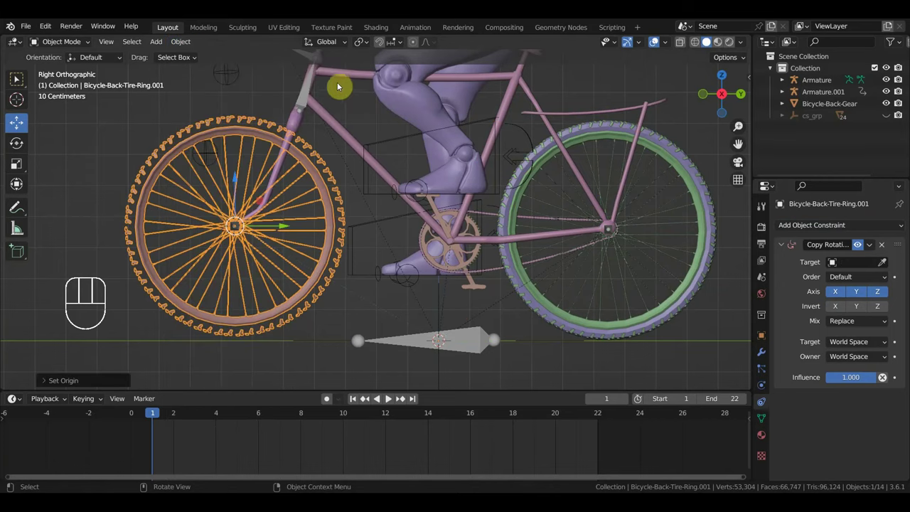
{"action": "left_click", "coordinate": [706, 200]}
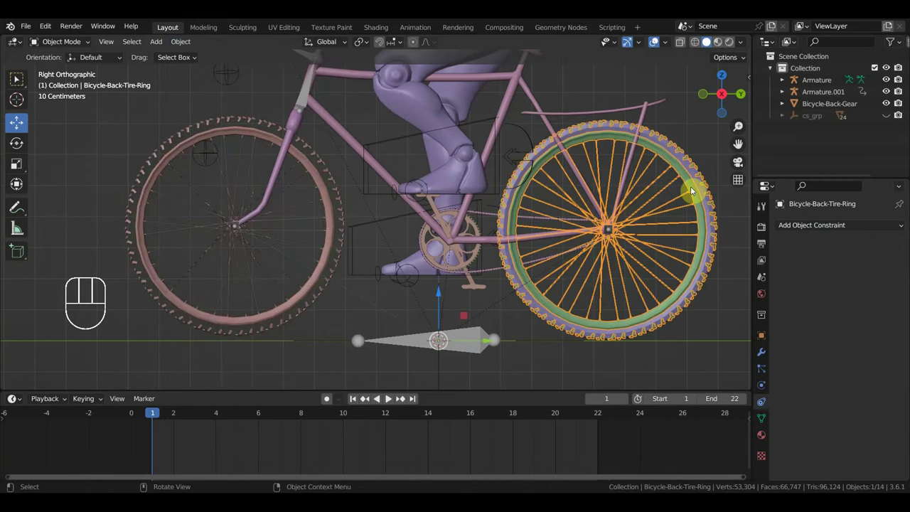
{"action": "left_click", "coordinate": [181, 41]}
{"action": "mouse_move", "coordinate": [192, 68]}
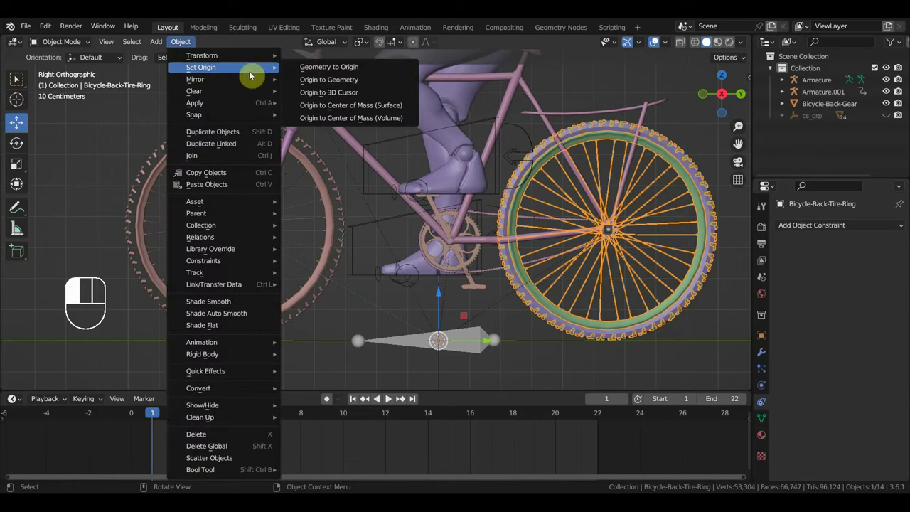
{"action": "left_click", "coordinate": [347, 80]}
Set the pedal crank as the target of the front tire's Copy Rotation constraint
{"action": "left_click", "coordinate": [238, 135]}
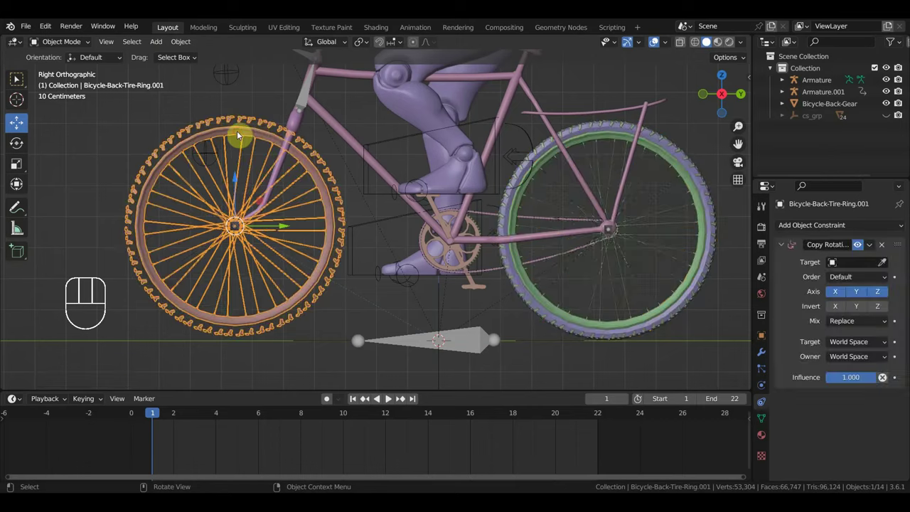
{"action": "left_click", "coordinate": [882, 262]}
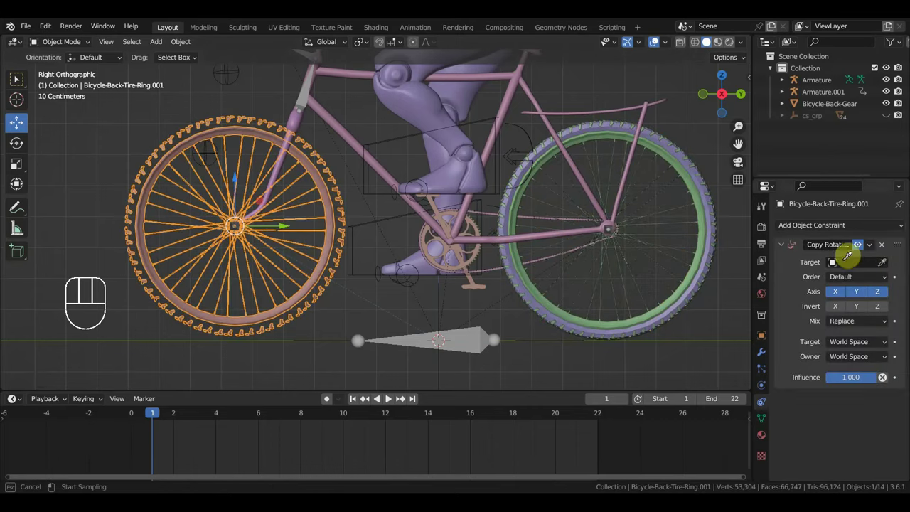
{"action": "left_click", "coordinate": [478, 218]}
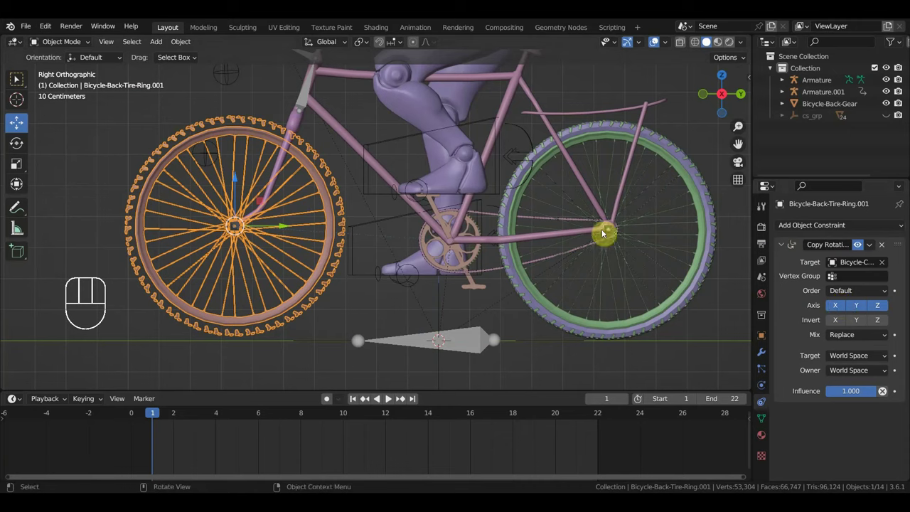
Add a Copy Rotation constraint to the rear tire, Bicycle-Back-Tire-Ring, with the pedal crank as its target
{"action": "left_click", "coordinate": [710, 205]}
{"action": "left_click", "coordinate": [803, 225]}
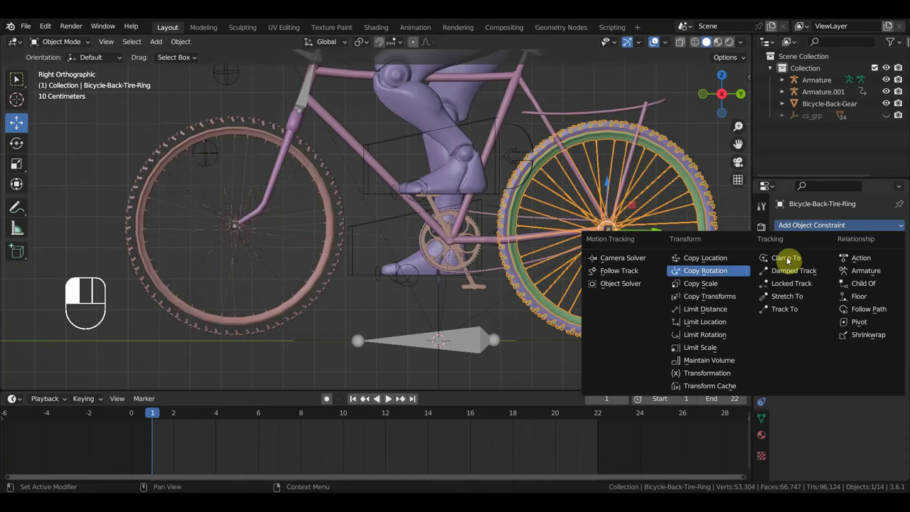
{"action": "left_click", "coordinate": [729, 271]}
{"action": "left_click", "coordinate": [879, 263]}
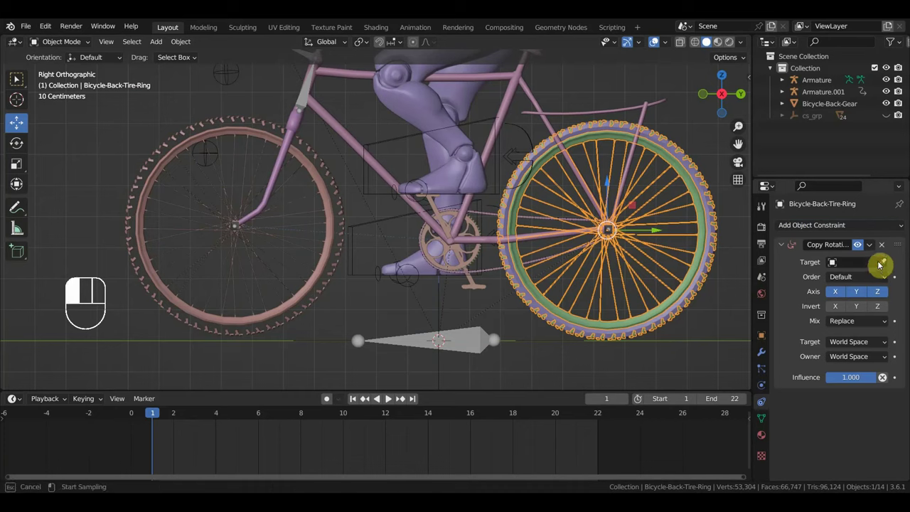
{"action": "left_click", "coordinate": [476, 235]}
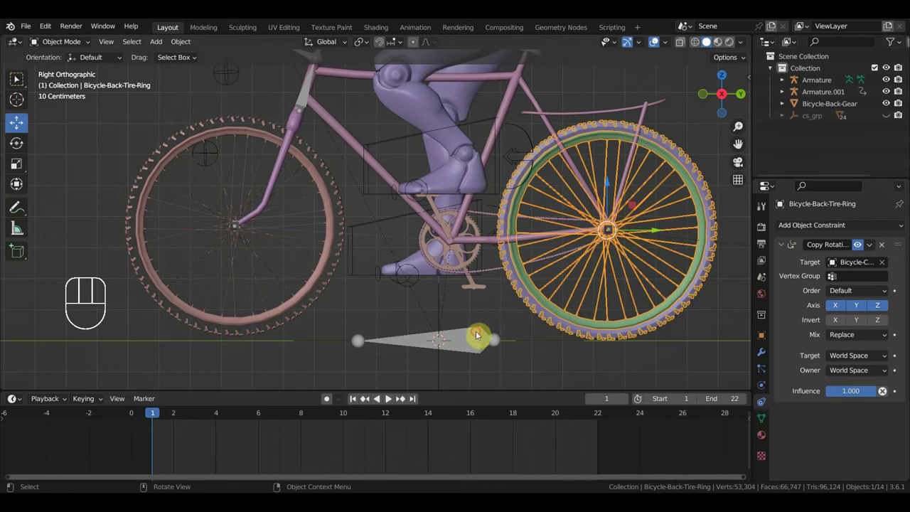
Test the wheel rotation by moving the root bone along Y in Pose Mode, undo the move and return to Object Mode
{"action": "left_click", "coordinate": [475, 335]}
{"action": "left_click", "coordinate": [71, 42]}
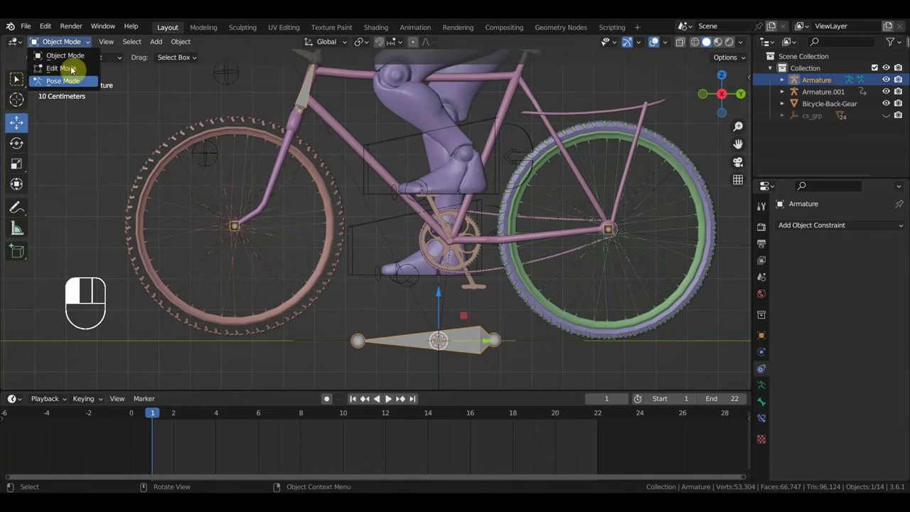
{"action": "left_click", "coordinate": [63, 80]}
{"action": "left_click", "coordinate": [481, 339]}
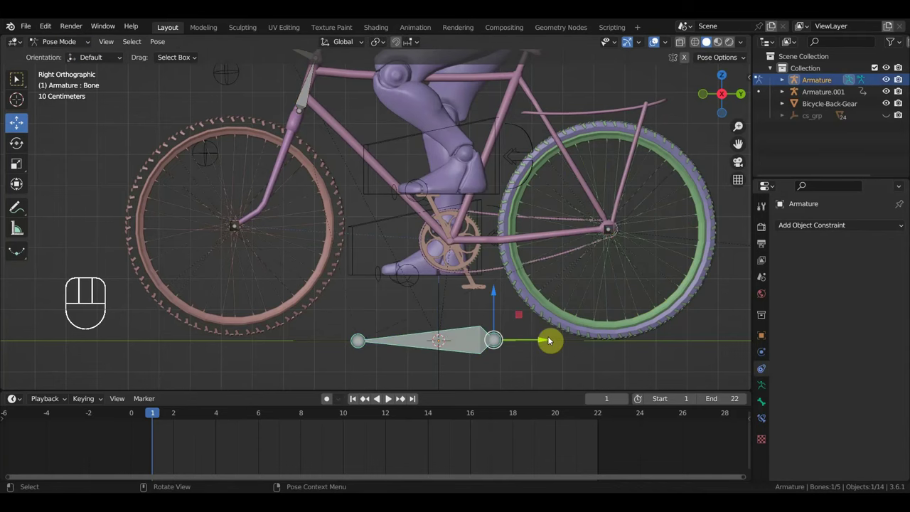
{"action": "left_click_drag", "start_coordinate": [549, 341], "coordinate": [522, 370]}
{"action": "key", "text": "ctrl+z"}
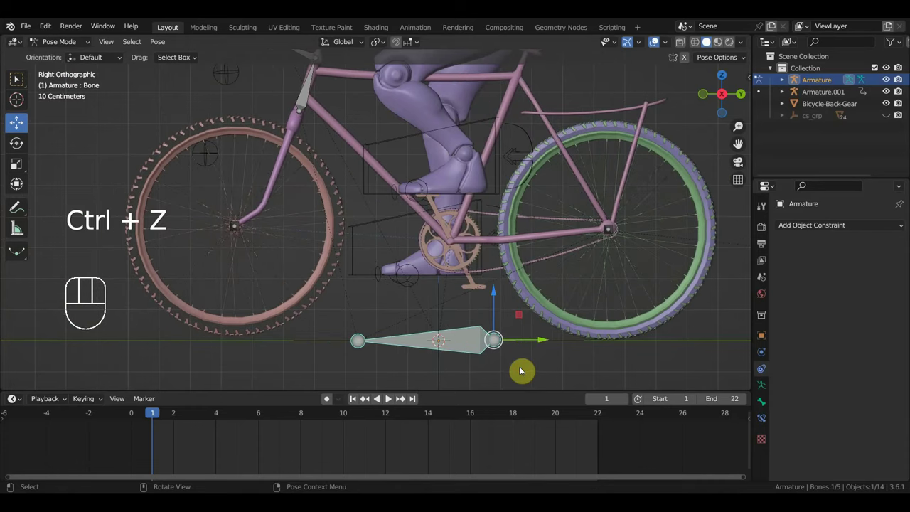
{"action": "left_click", "coordinate": [330, 199]}
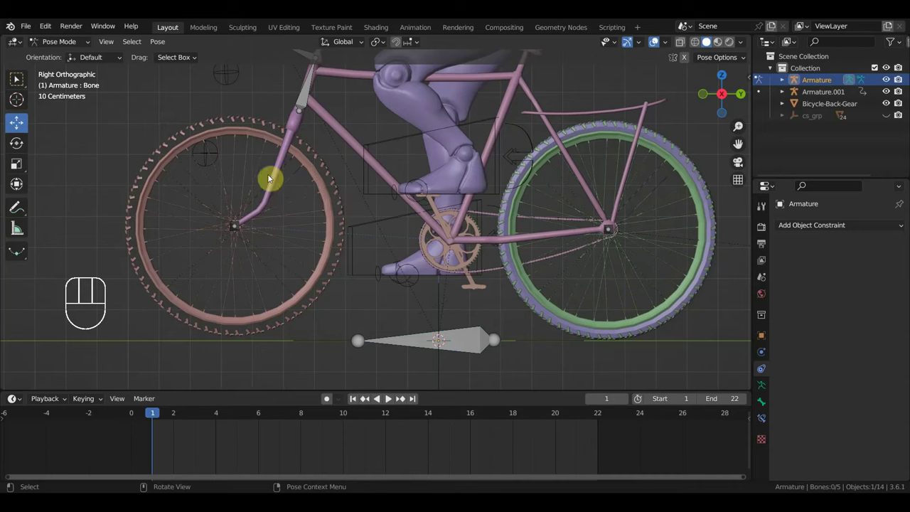
{"action": "left_click", "coordinate": [62, 41]}
{"action": "left_click", "coordinate": [63, 55]}
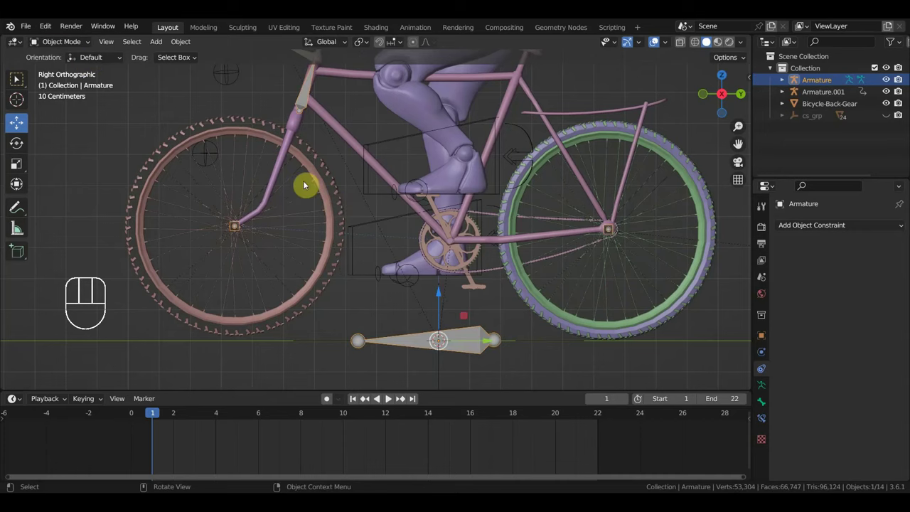
Select the bicycle armature and enter Pose Mode with the scene in top view
{"action": "scroll", "coordinate": [304, 173], "scroll_direction": "down", "scroll_amount": 5}
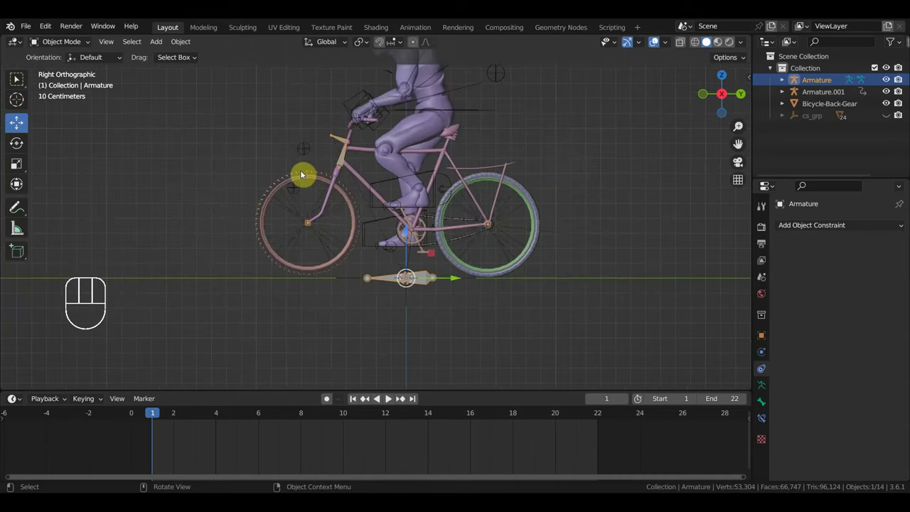
{"action": "middle_click_drag", "start_coordinate": [301, 174], "coordinate": [374, 233], "text": "shift"}
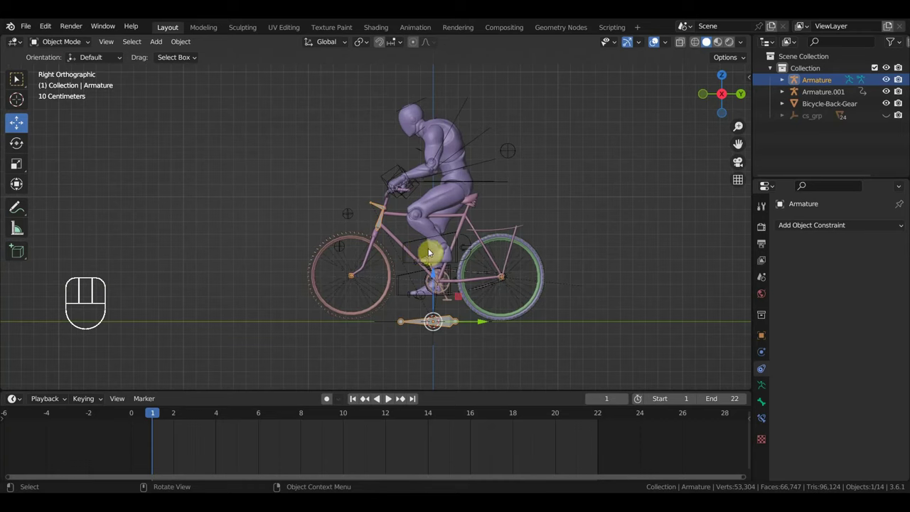
{"action": "left_click", "coordinate": [461, 221]}
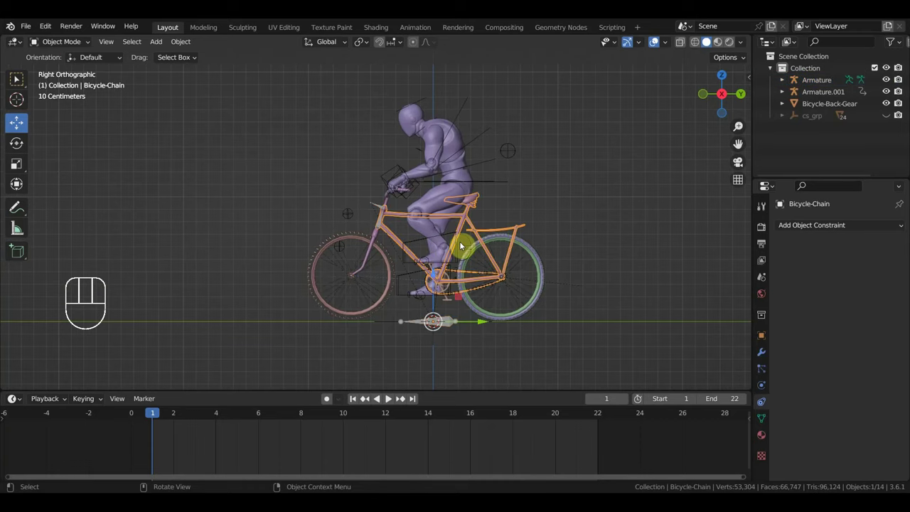
{"action": "left_click", "coordinate": [455, 317]}
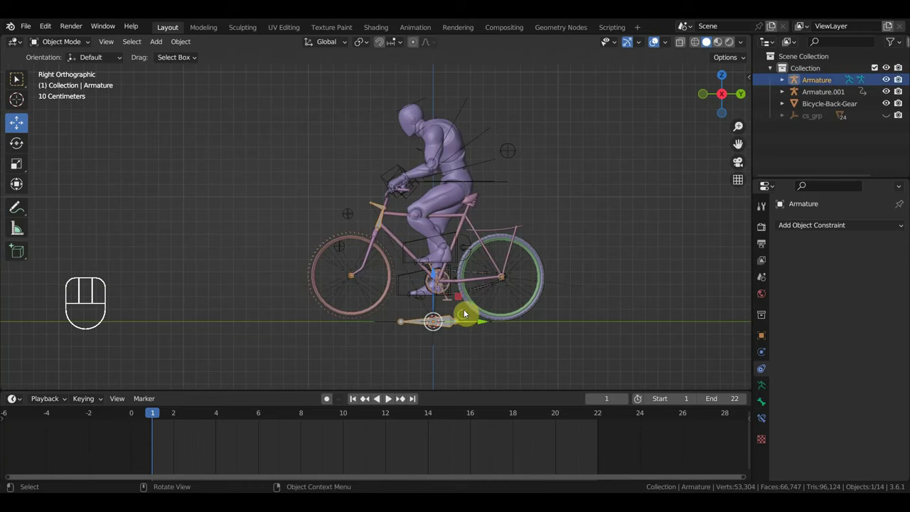
{"action": "middle_click_drag", "start_coordinate": [463, 313], "coordinate": [457, 325]}
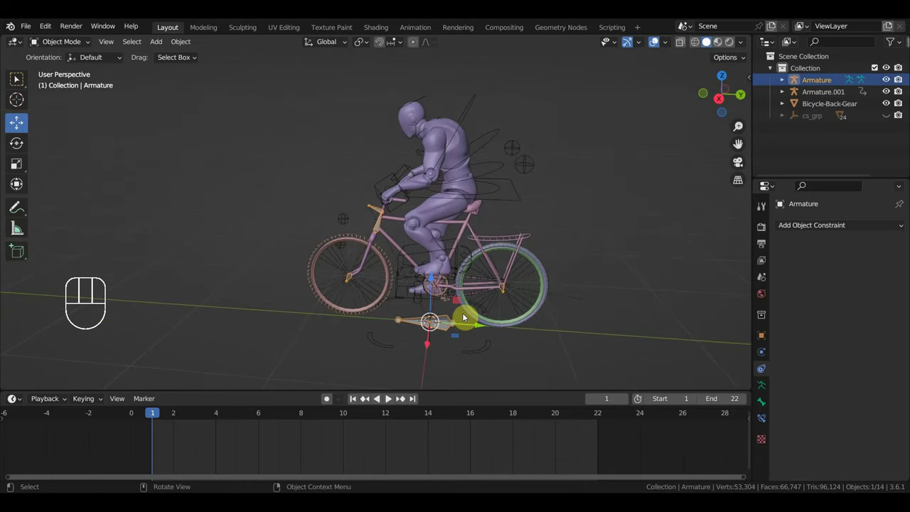
{"action": "key", "text": "KP_7"}
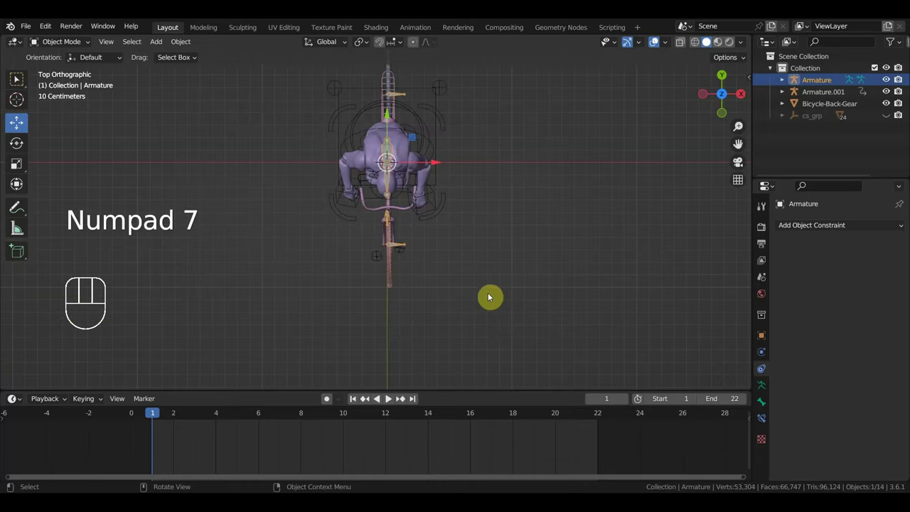
{"action": "left_click", "coordinate": [70, 41]}
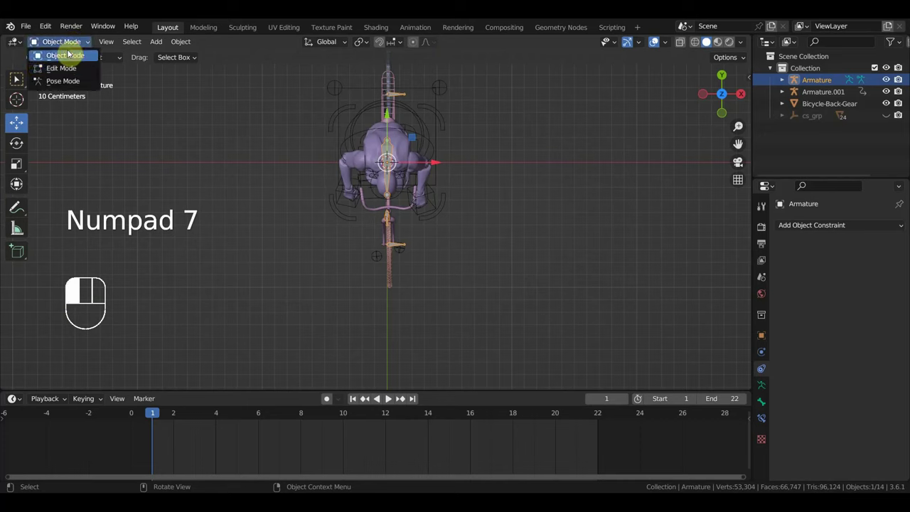
{"action": "left_click", "coordinate": [63, 80]}
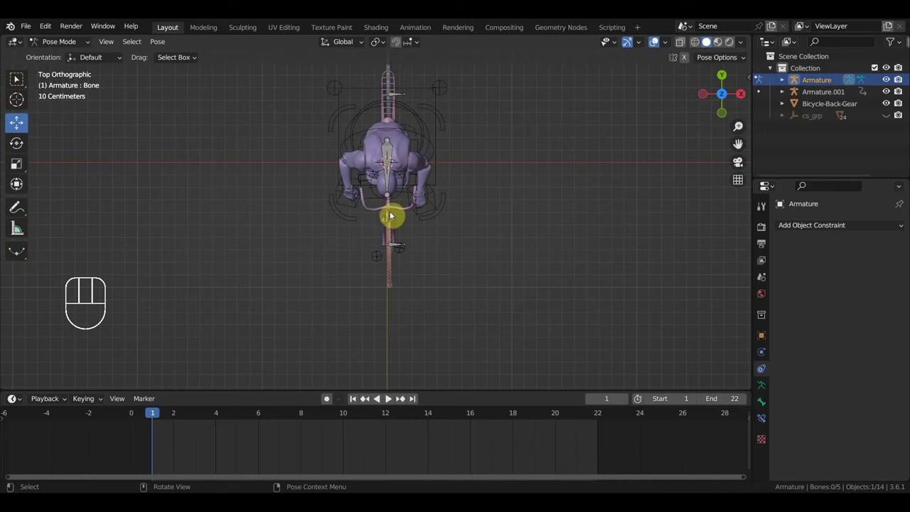
Test the bicycle rig by rotating the root bone in top view and moving it, and undo both transforms
{"action": "key", "text": "r"}
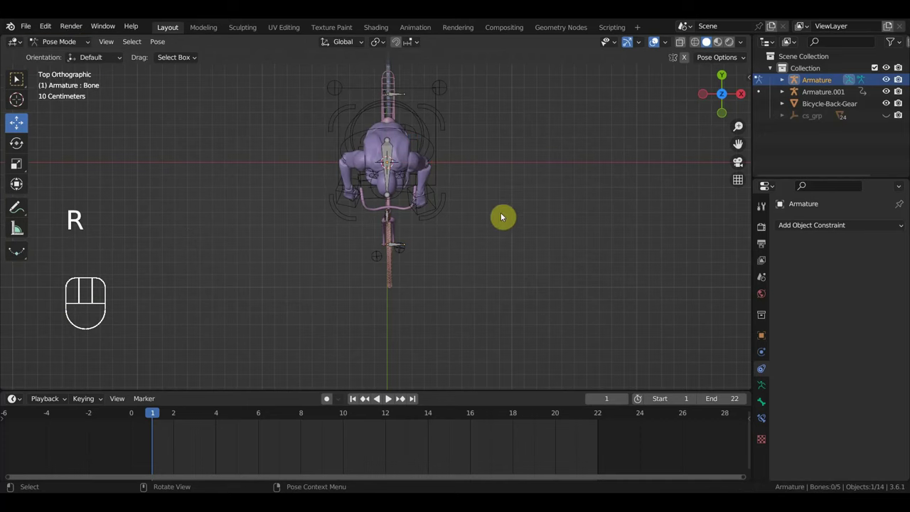
{"action": "middle_click_drag", "start_coordinate": [502, 218], "coordinate": [449, 248]}
{"action": "left_click", "coordinate": [432, 262]}
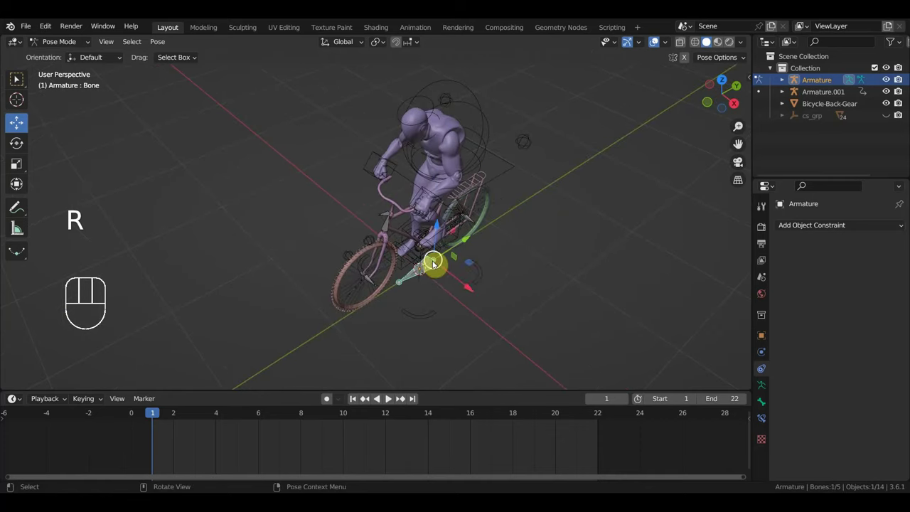
{"action": "key", "text": "KP_7"}
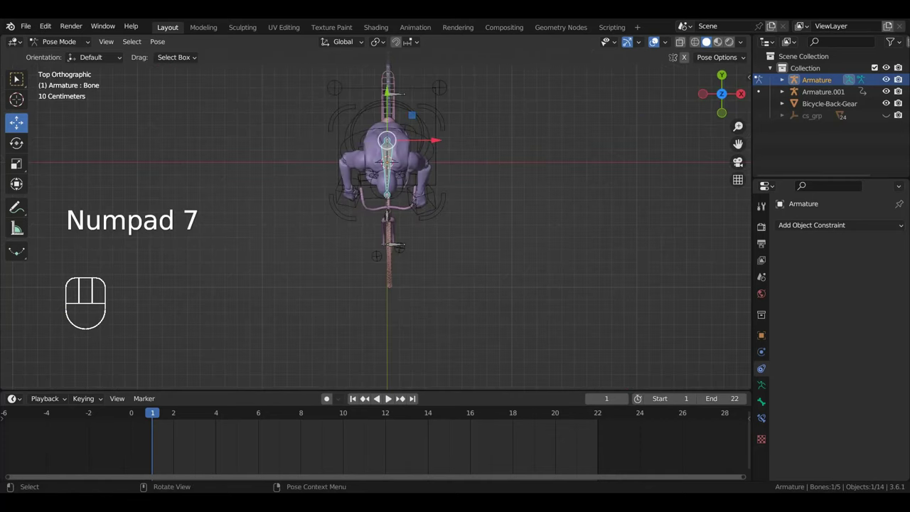
{"action": "key", "text": "r"}
{"action": "left_click", "coordinate": [363, 71]}
{"action": "middle_click_drag", "start_coordinate": [469, 235], "coordinate": [295, 95]}
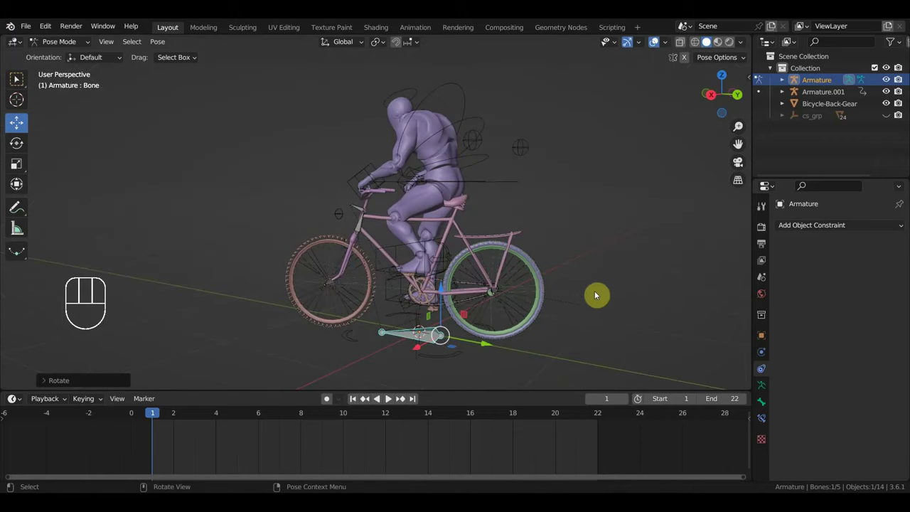
{"action": "key", "text": "g"}
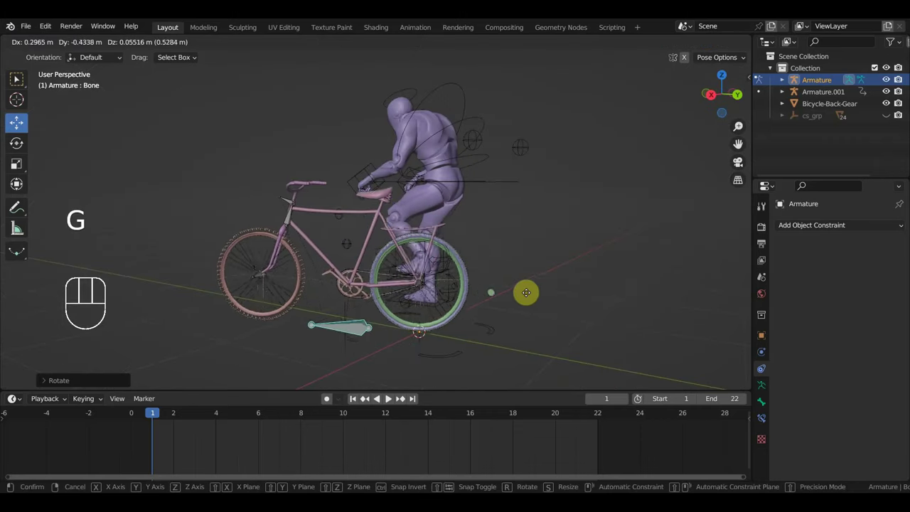
{"action": "left_click", "coordinate": [451, 296]}
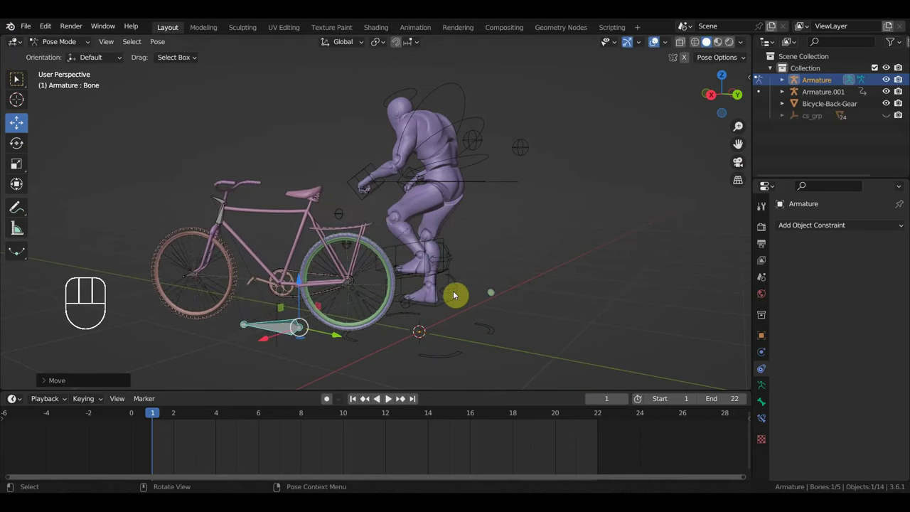
{"action": "key", "text": "ctrl+z"}
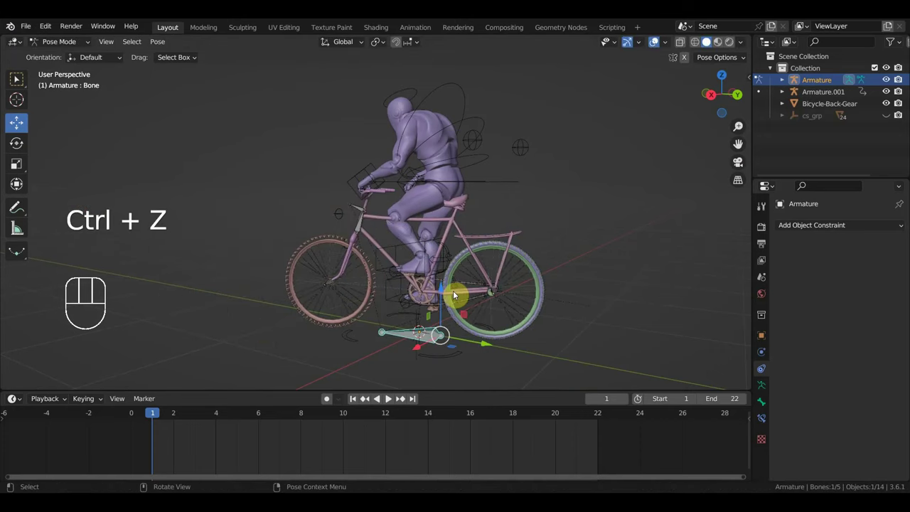
{"action": "key", "text": "ctrl+z"}
Test the steering by rotating the handlebar bone back and forth with the Transform tool, and undo the last rotation
{"action": "scroll", "coordinate": [453, 290], "scroll_direction": "up", "scroll_amount": 2}
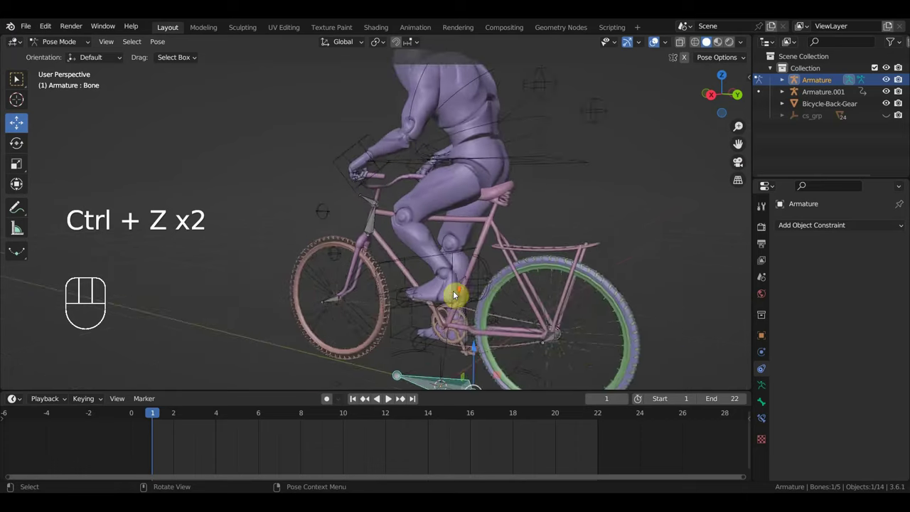
{"action": "middle_click_drag", "start_coordinate": [453, 294], "coordinate": [398, 203], "text": "shift"}
{"action": "left_click", "coordinate": [452, 172]}
{"action": "scroll", "coordinate": [479, 207], "scroll_direction": "up", "scroll_amount": 2}
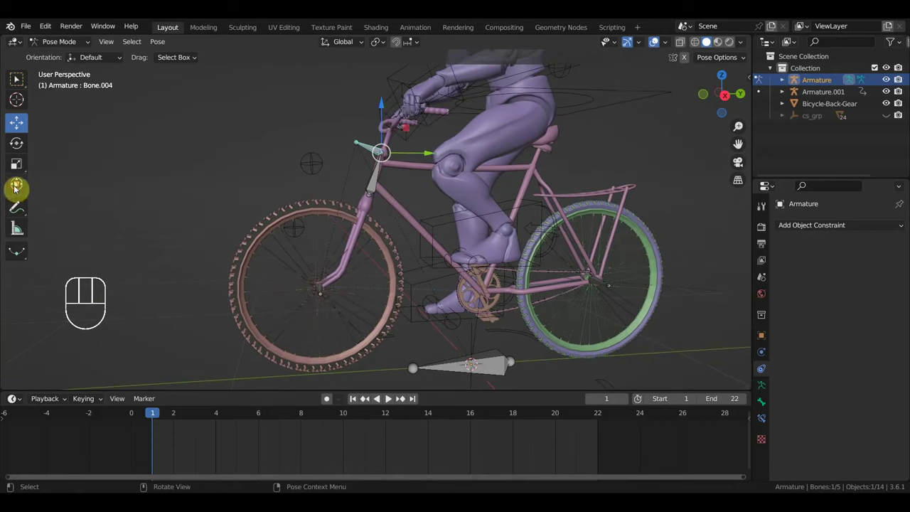
{"action": "left_click", "coordinate": [16, 187]}
{"action": "left_click_drag", "start_coordinate": [347, 150], "coordinate": [400, 185]}
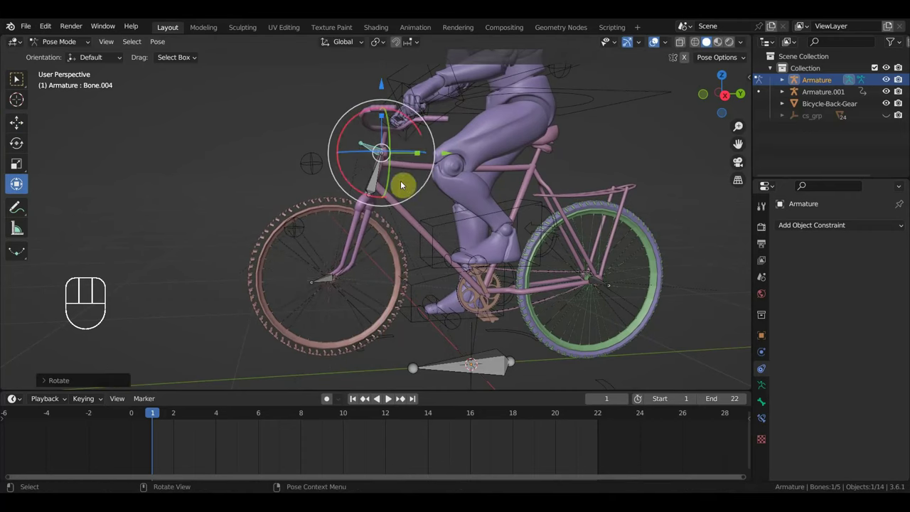
{"action": "left_click_drag", "start_coordinate": [349, 156], "coordinate": [259, 192]}
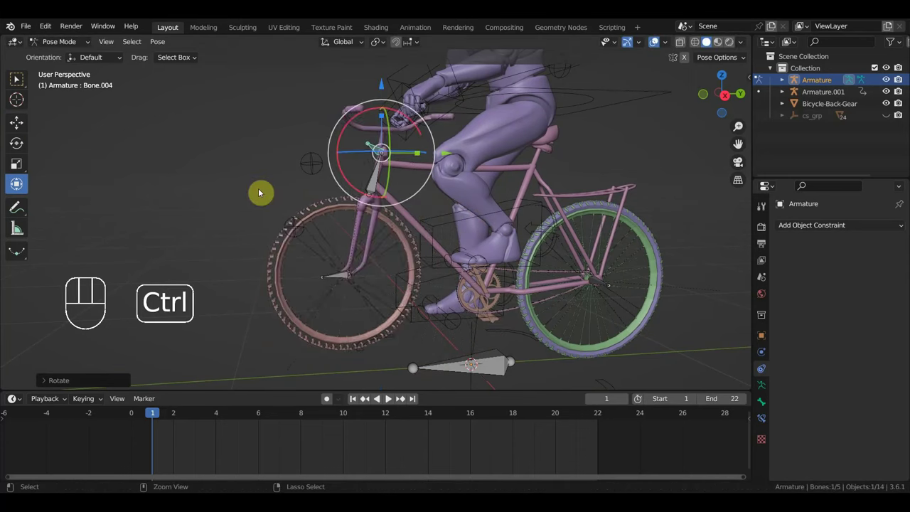
{"action": "key", "text": "ctrl+z"}
Inspect the front wheel bone on the turned fork from the front, and undo its selection and the remaining handlebar rotation
{"action": "middle_click_drag", "start_coordinate": [259, 193], "coordinate": [427, 250]}
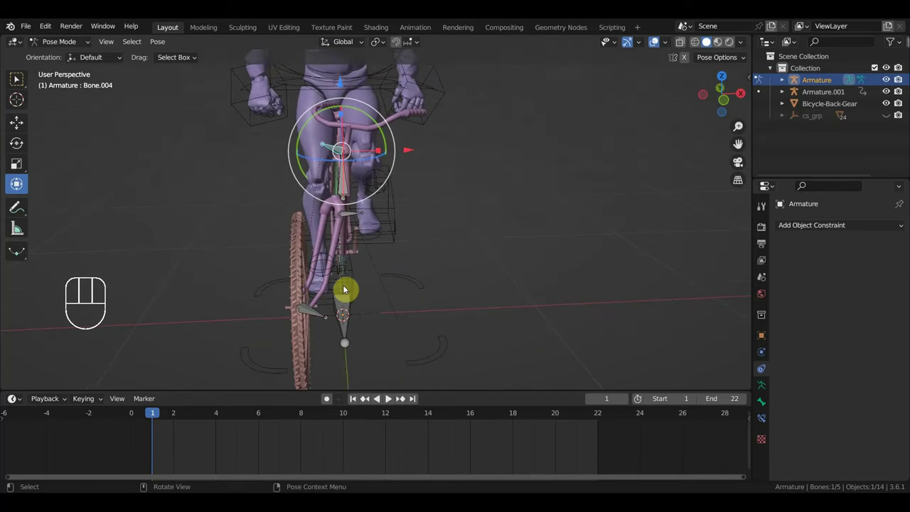
{"action": "scroll", "coordinate": [313, 315], "scroll_direction": "down", "scroll_amount": 1}
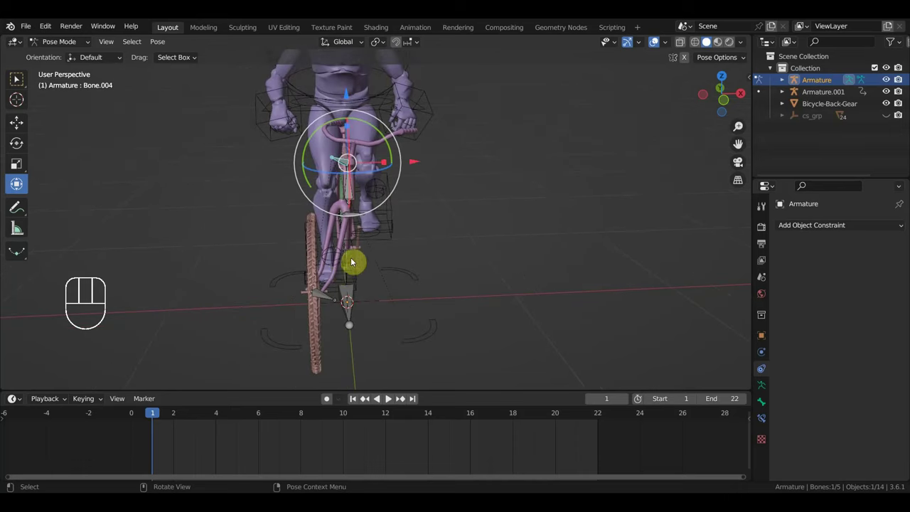
{"action": "middle_click_drag", "start_coordinate": [341, 270], "coordinate": [364, 262], "text": "shift"}
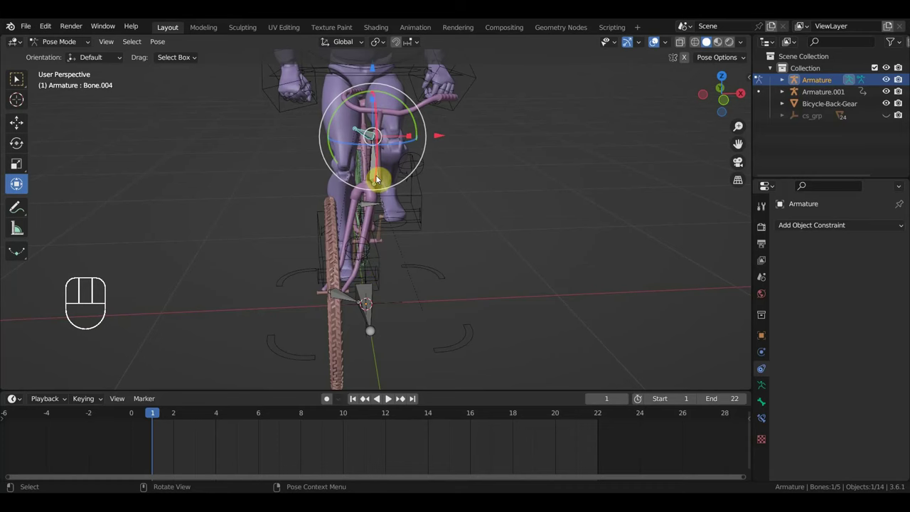
{"action": "middle_click_drag", "start_coordinate": [430, 197], "coordinate": [418, 221]}
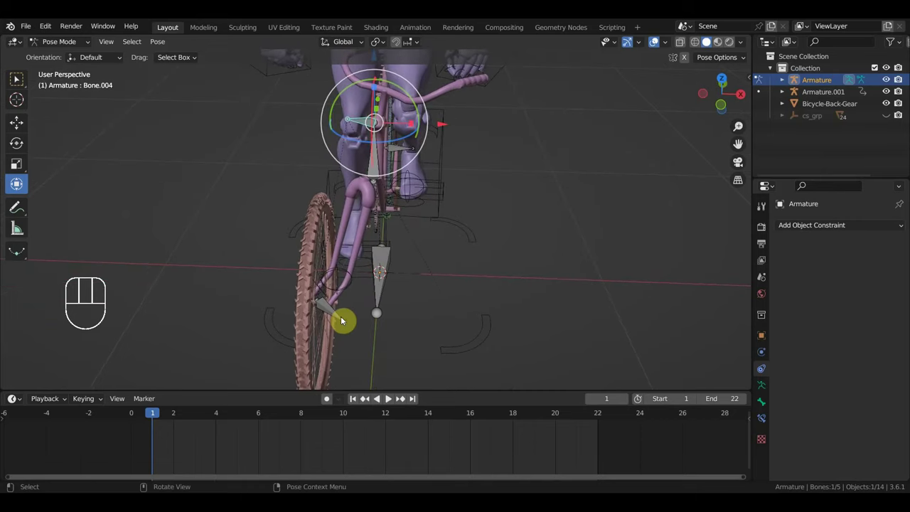
{"action": "left_click", "coordinate": [338, 318]}
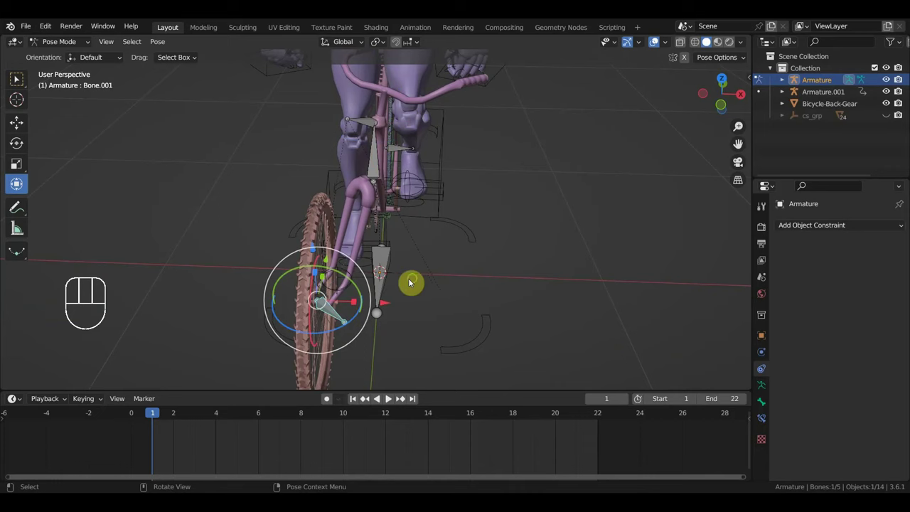
{"action": "middle_click_drag", "start_coordinate": [410, 282], "coordinate": [397, 234]}
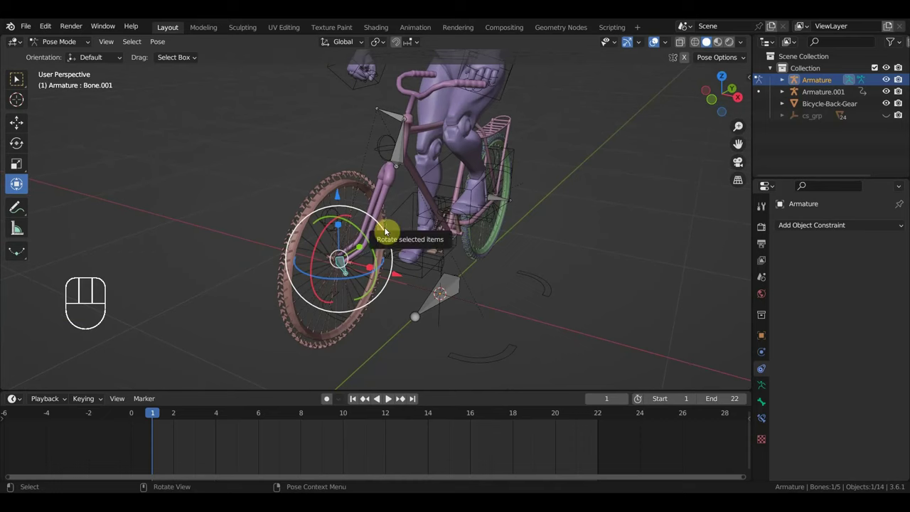
{"action": "key", "text": "ctrl+z"}
{"action": "key", "text": "ctrl+z"}
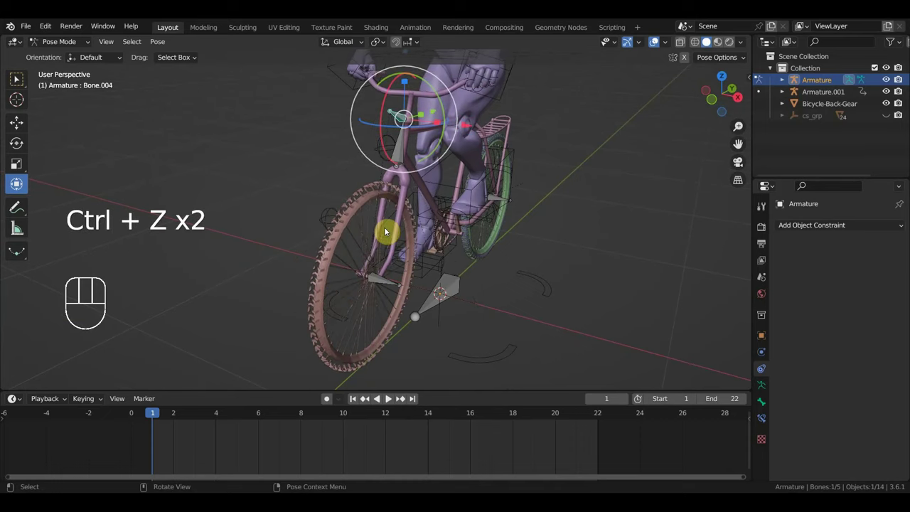
Start saving the project under a new name and go to the велосипед folder on the Desktop
{"action": "left_click", "coordinate": [25, 27]}
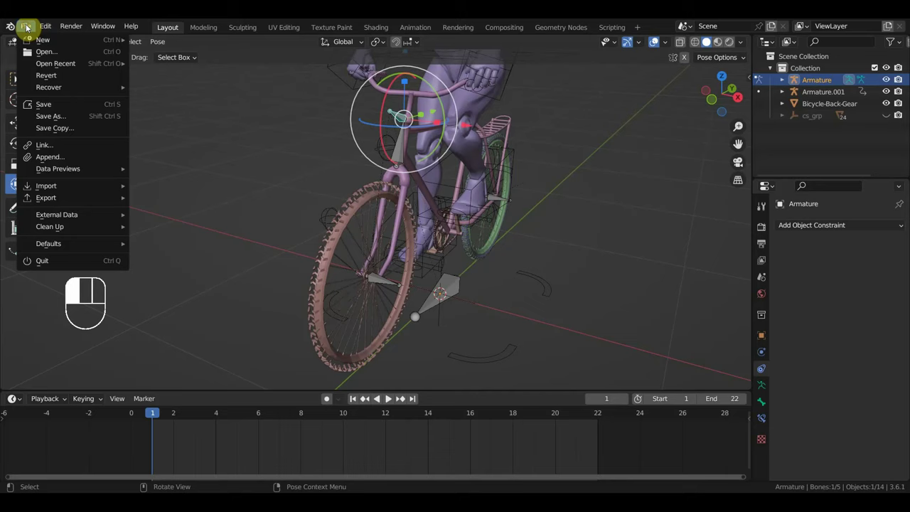
{"action": "left_click", "coordinate": [57, 116]}
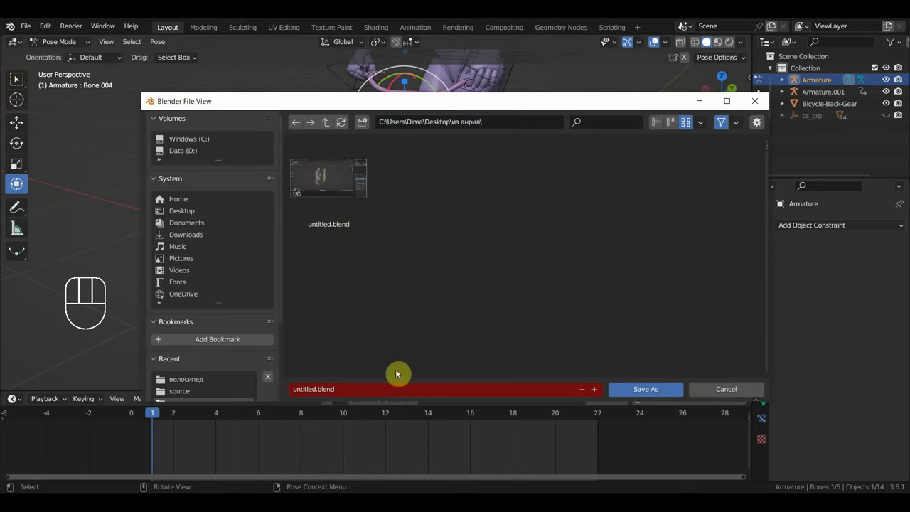
{"action": "left_click", "coordinate": [182, 210]}
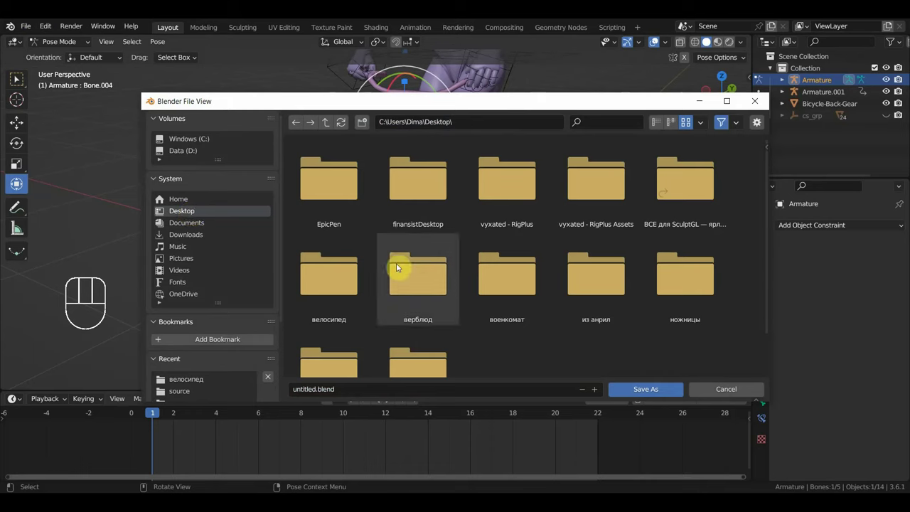
{"action": "double_click", "coordinate": [428, 295]}
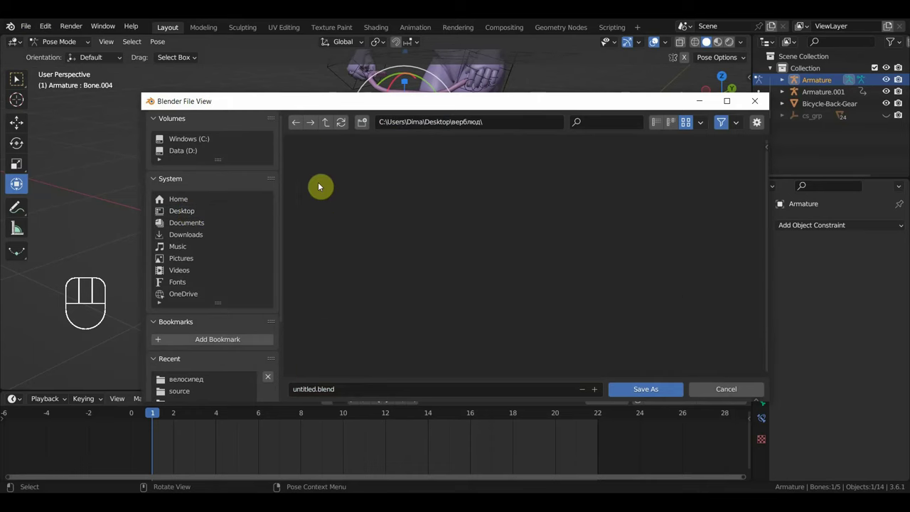
{"action": "left_click", "coordinate": [296, 122]}
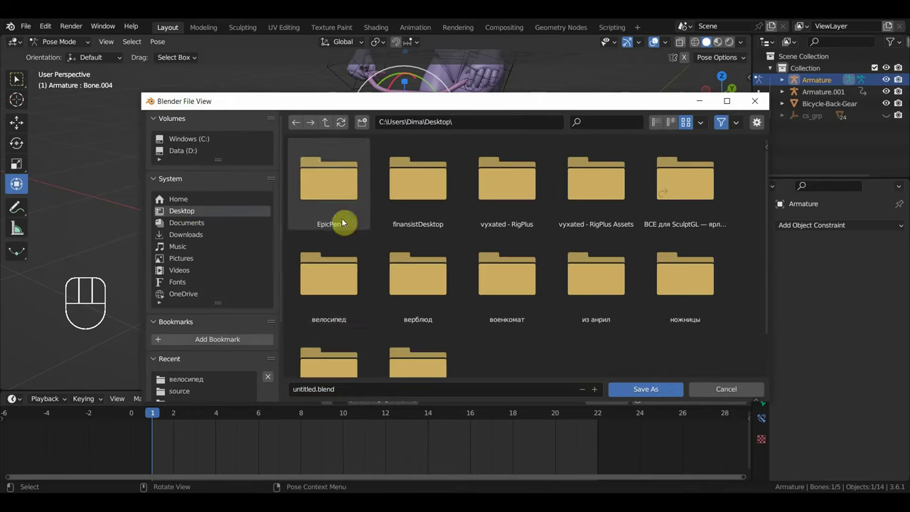
{"action": "left_click", "coordinate": [339, 292]}
{"action": "double_click", "coordinate": [338, 291]}
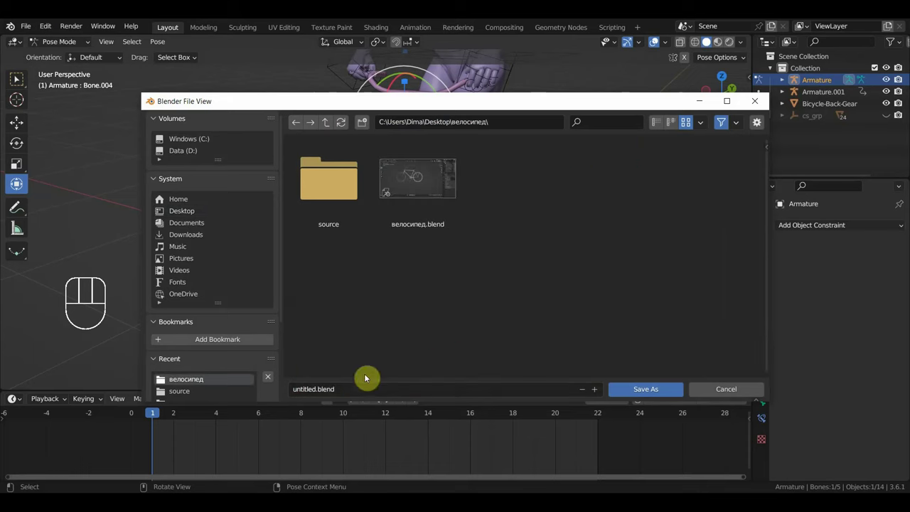
Name the file велосипед1.blend, based on the existing велосипед.blend, and save it
{"action": "left_click", "coordinate": [339, 389]}
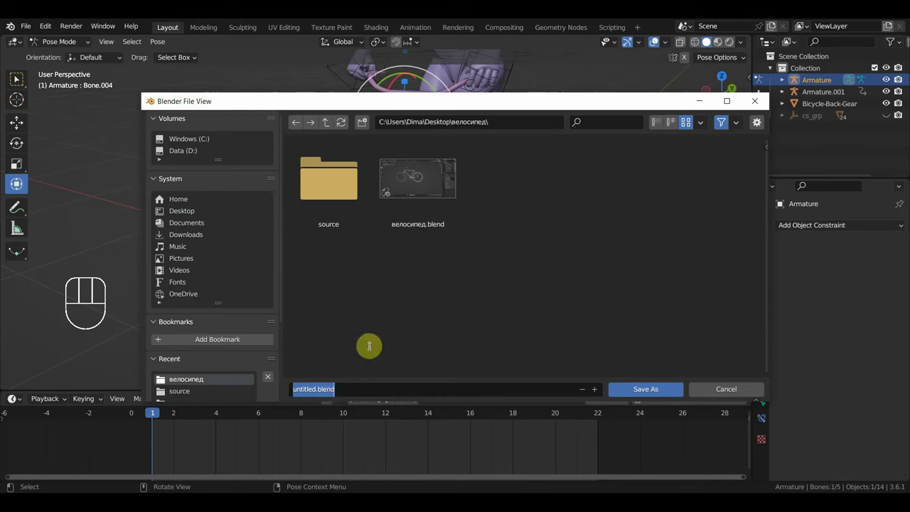
{"action": "left_click", "coordinate": [420, 231]}
{"action": "left_click", "coordinate": [419, 229]}
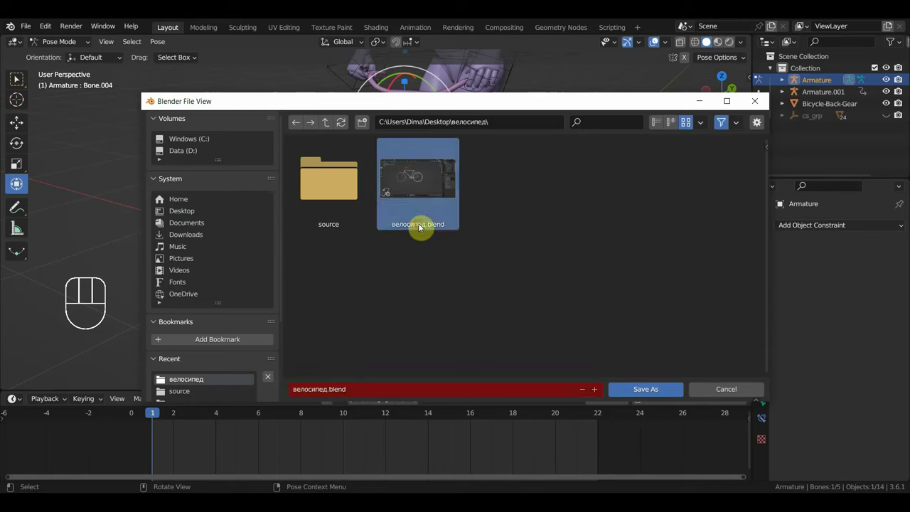
{"action": "left_click", "coordinate": [596, 390]}
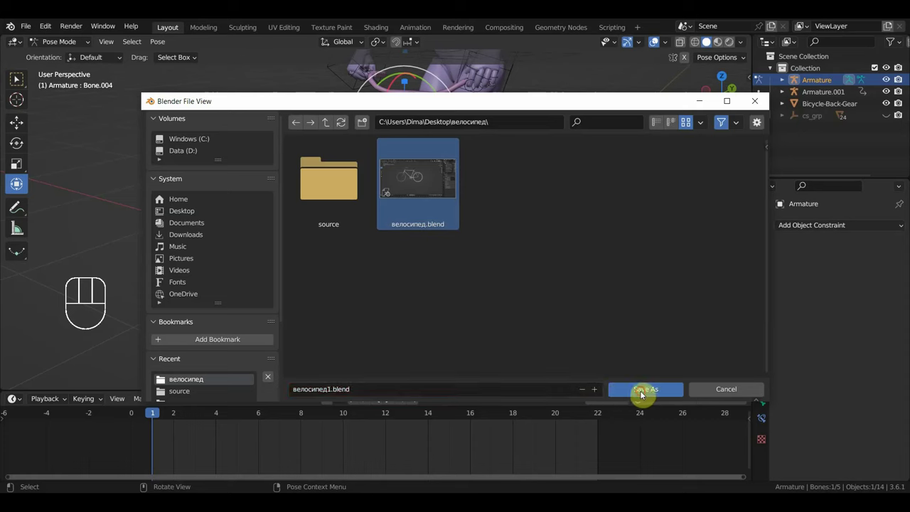
{"action": "left_click", "coordinate": [642, 390]}
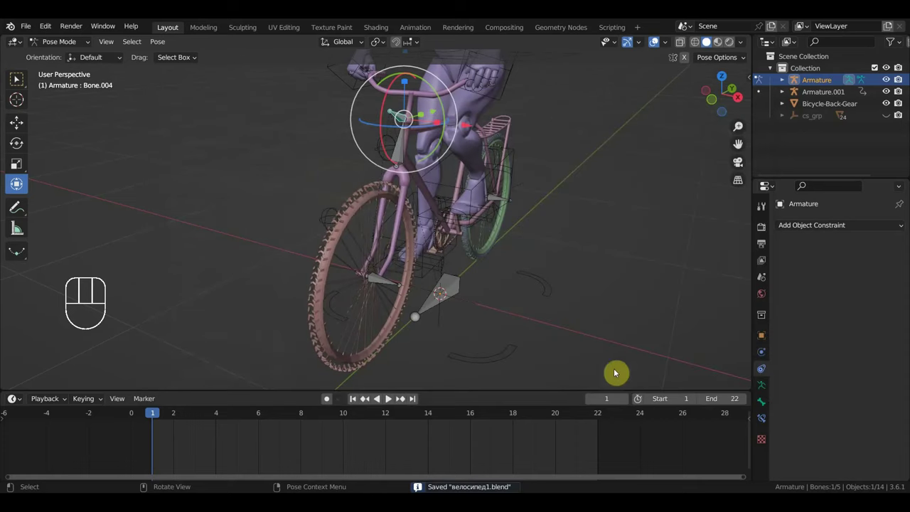
Delete the front wheel's bone, Bone.001, from the bicycle armature in Edit Mode
{"action": "left_click", "coordinate": [380, 279]}
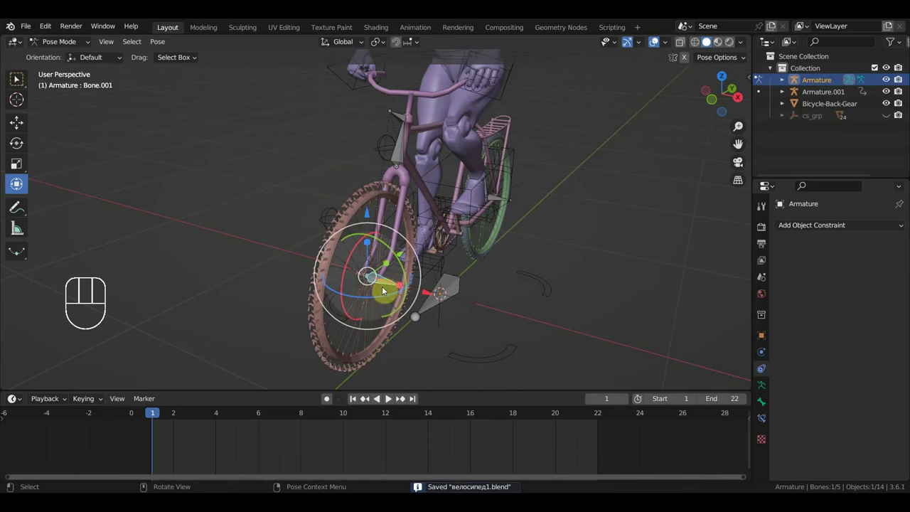
{"action": "middle_click_drag", "start_coordinate": [382, 288], "coordinate": [316, 277]}
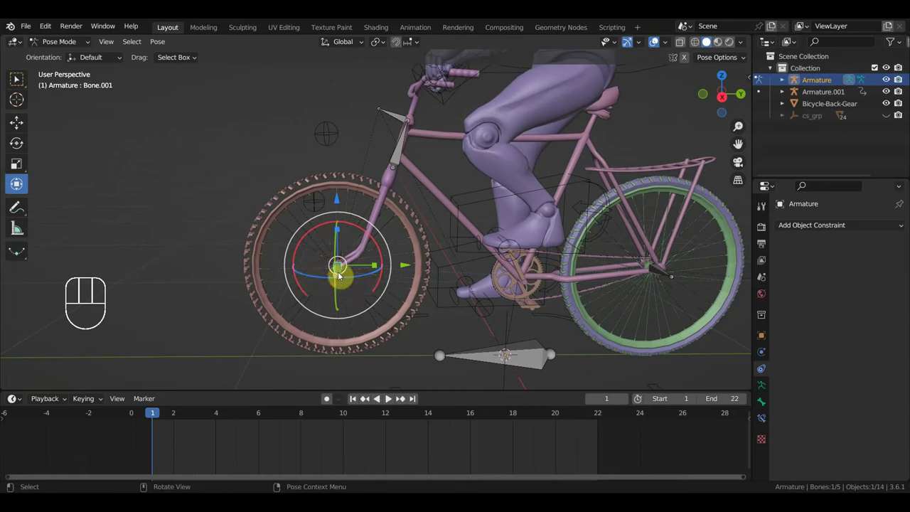
{"action": "left_click", "coordinate": [61, 41]}
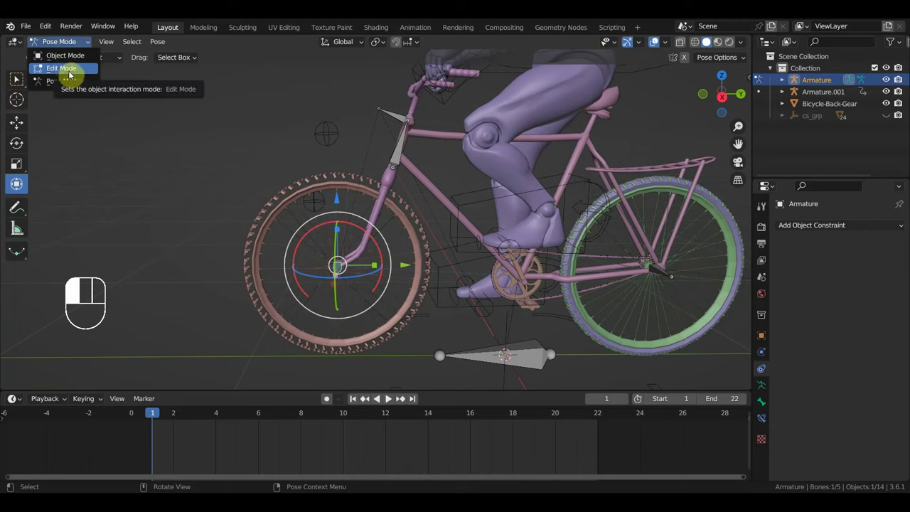
{"action": "left_click", "coordinate": [69, 74]}
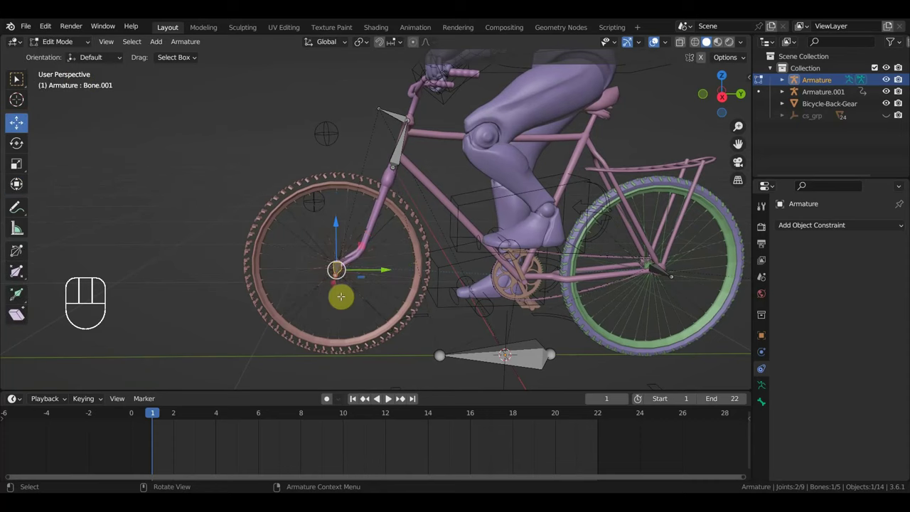
{"action": "key", "text": "KP_3"}
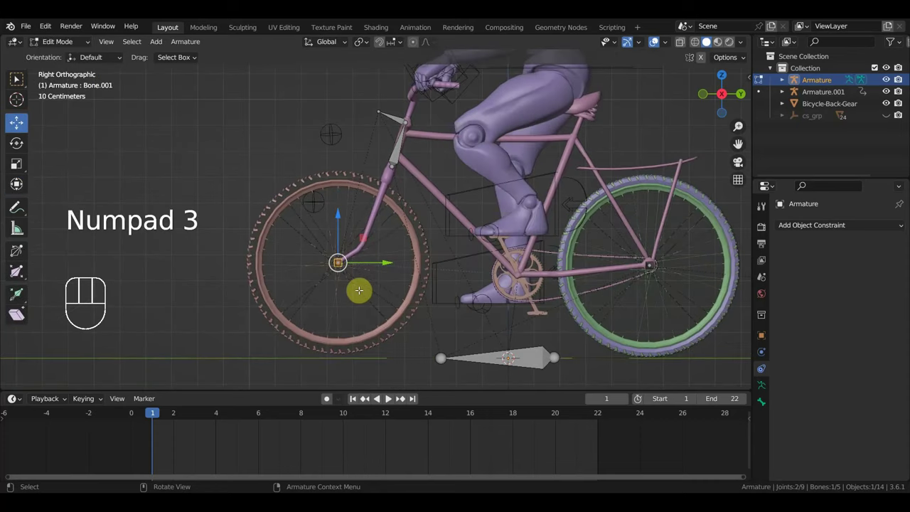
{"action": "key", "text": "Delete"}
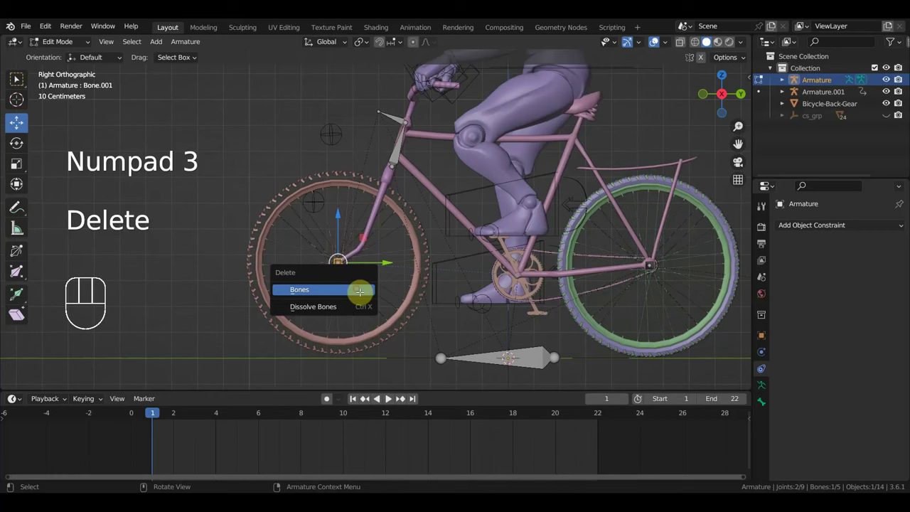
{"action": "left_click", "coordinate": [360, 290]}
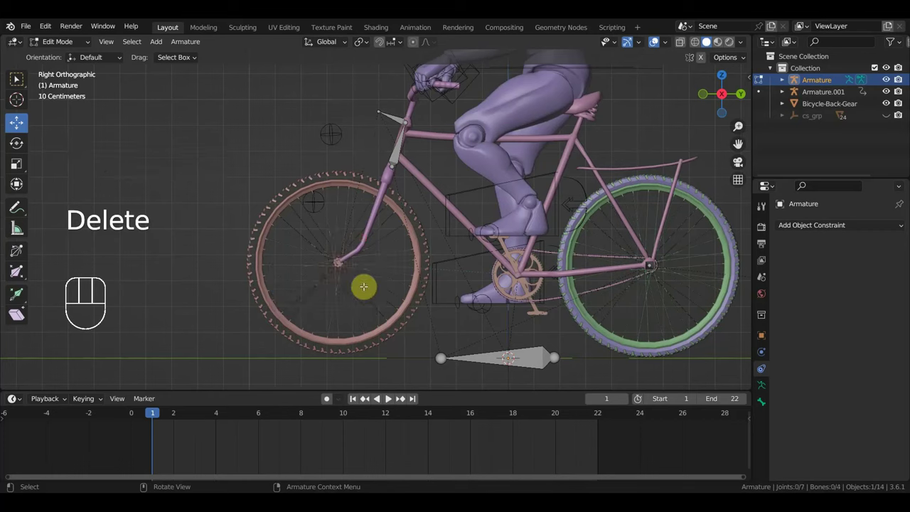
Extrude a new bone about 0.16 m long forward from the root bone's front end and clear its parent
{"action": "left_click", "coordinate": [440, 358]}
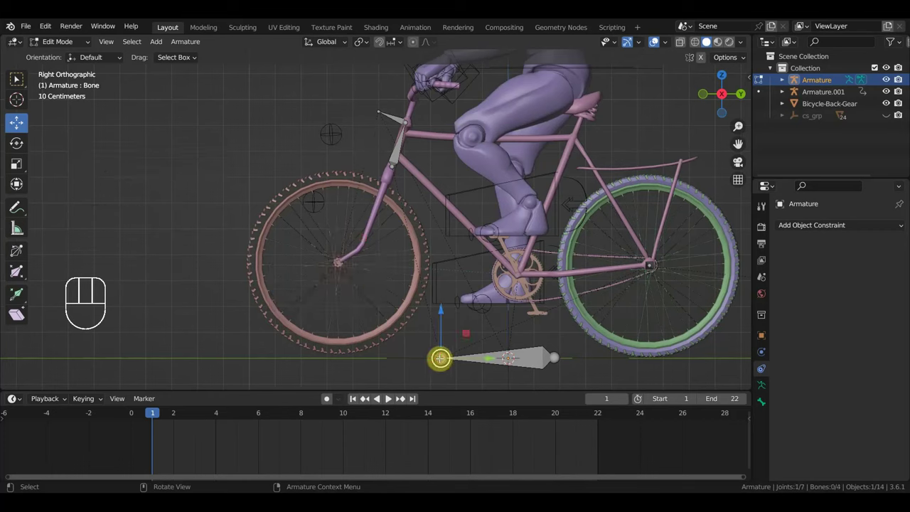
{"action": "key", "text": "e"}
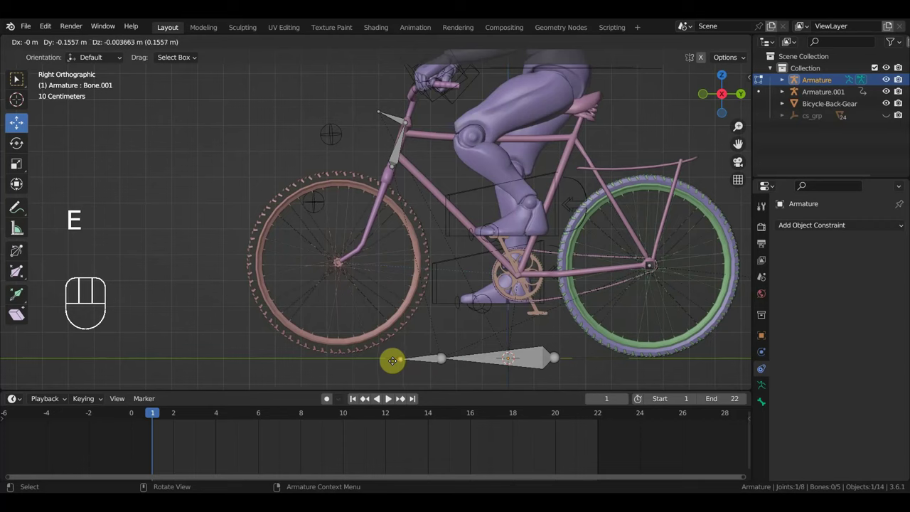
{"action": "left_click", "coordinate": [392, 361]}
{"action": "left_click", "coordinate": [421, 358]}
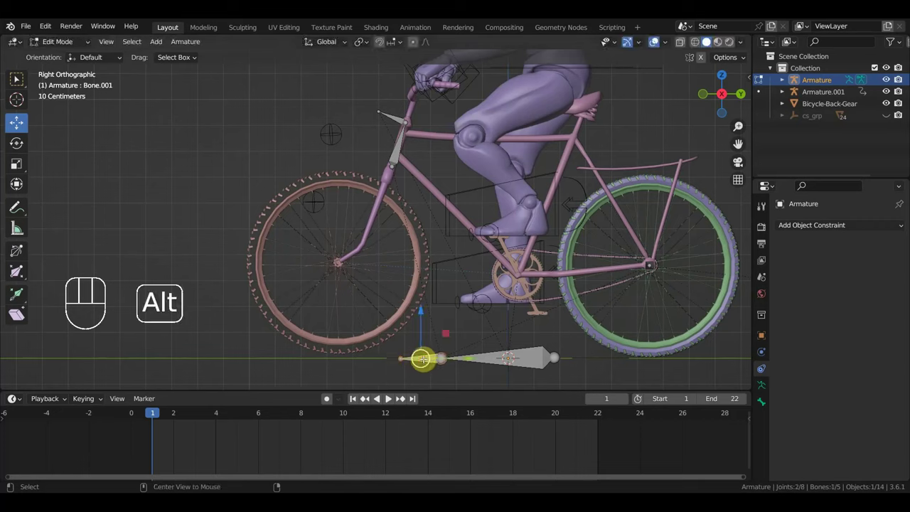
{"action": "key", "text": "alt+p"}
Move the new bone onto the front wheel's hub and shift it about 0.01 m along X into the wheel's plane
{"action": "key", "text": "g"}
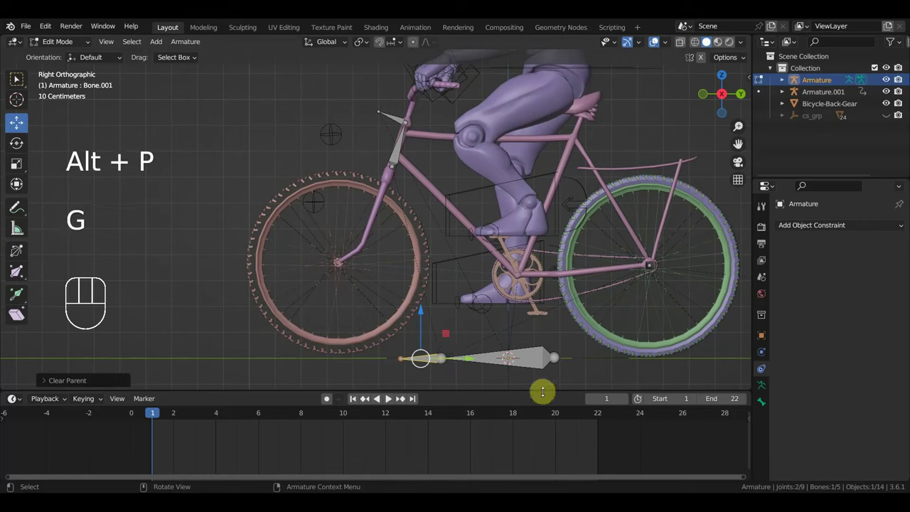
{"action": "left_click", "coordinate": [458, 355]}
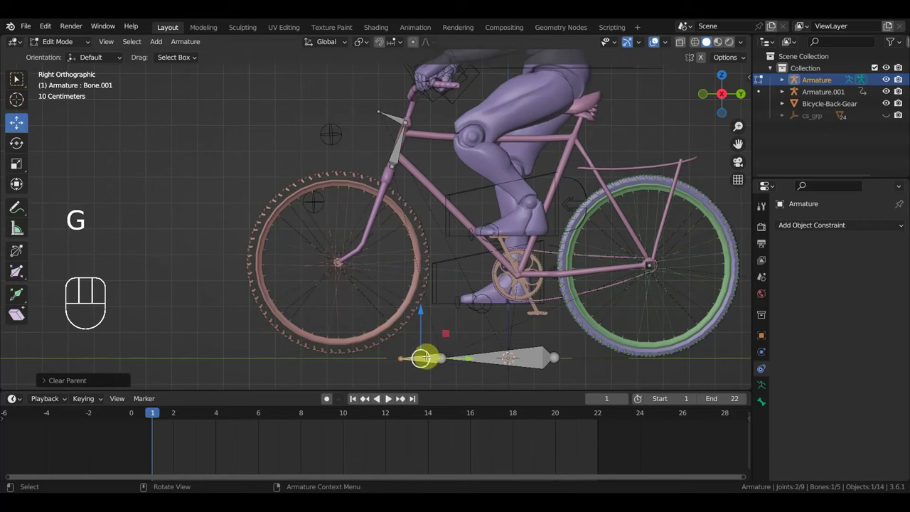
{"action": "key", "text": "g"}
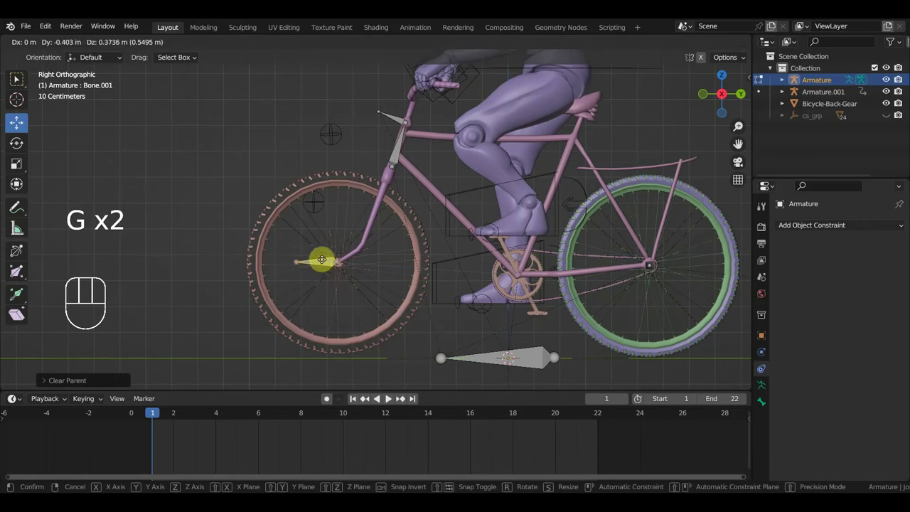
{"action": "left_click", "coordinate": [324, 261]}
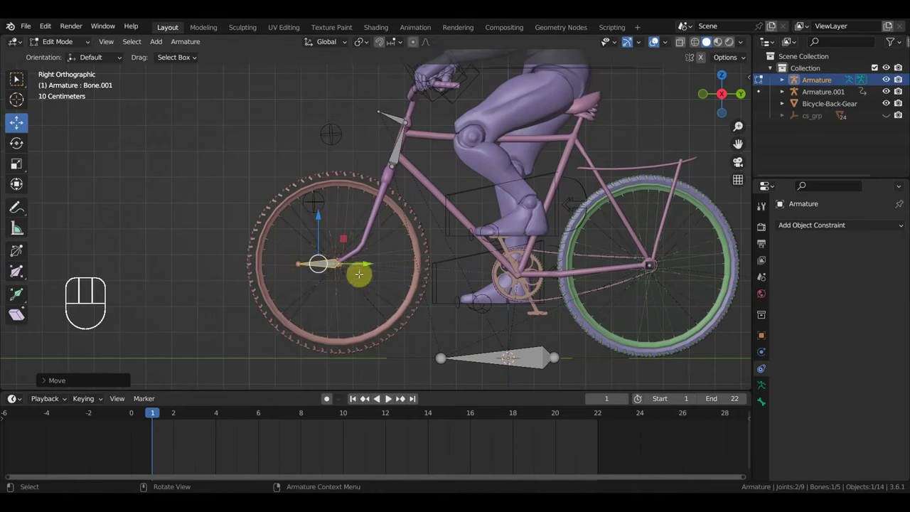
{"action": "middle_click_drag", "start_coordinate": [420, 298], "coordinate": [497, 334]}
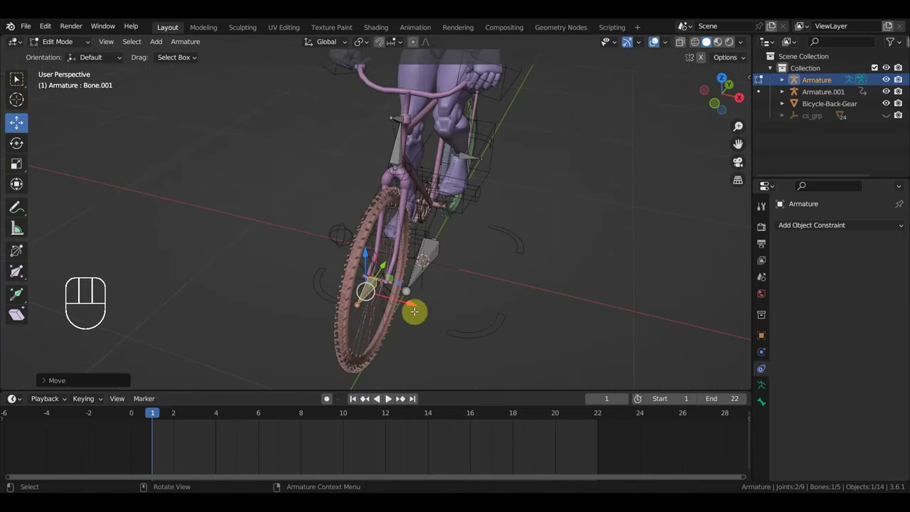
{"action": "key", "text": "g"}
{"action": "key", "text": "x"}
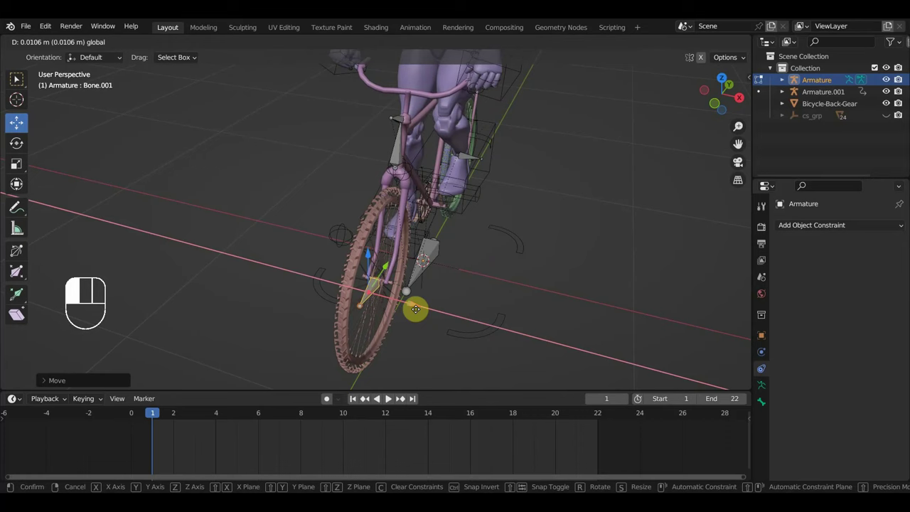
{"action": "left_click", "coordinate": [415, 309]}
Parent the new front wheel bone to the root bone in Edit Mode, keeping its offset
{"action": "key", "text": "KP_3"}
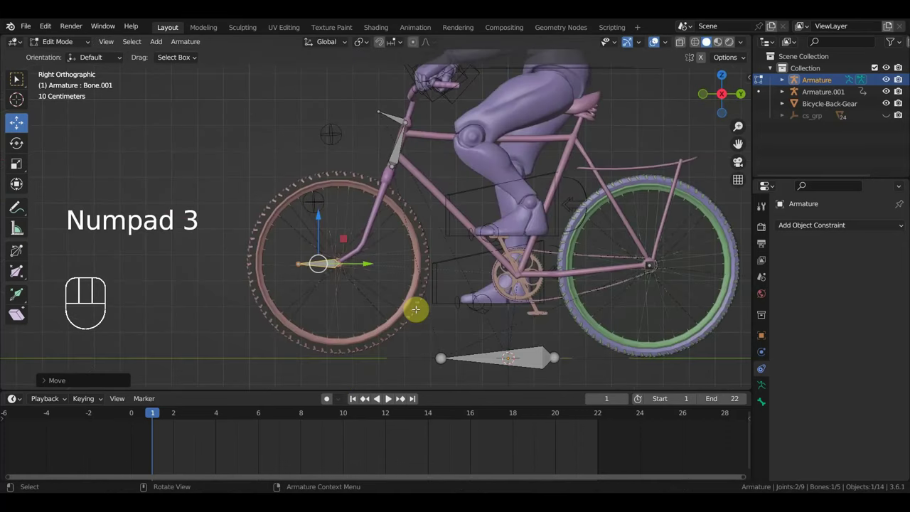
{"action": "scroll", "coordinate": [422, 284], "scroll_direction": "down", "scroll_amount": 2}
{"action": "middle_click_drag", "start_coordinate": [422, 284], "coordinate": [408, 258], "text": "shift"}
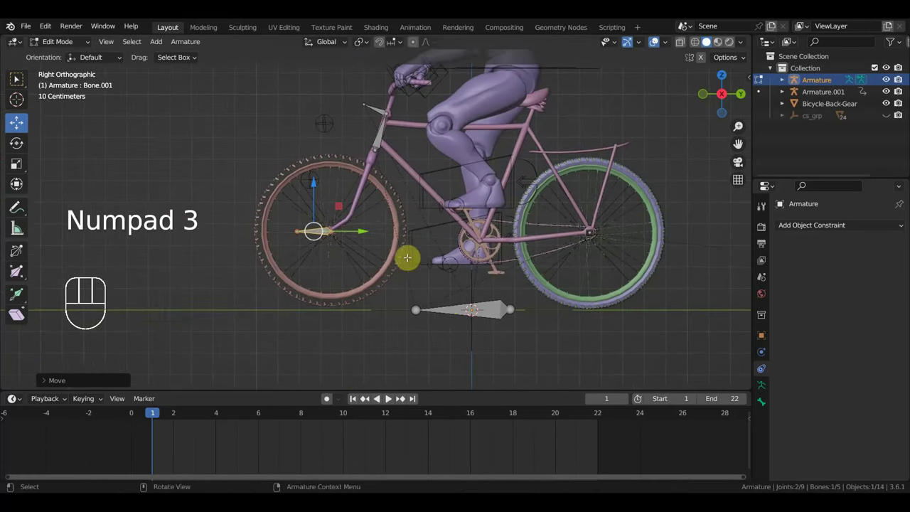
{"action": "left_click", "coordinate": [445, 307], "text": "shift"}
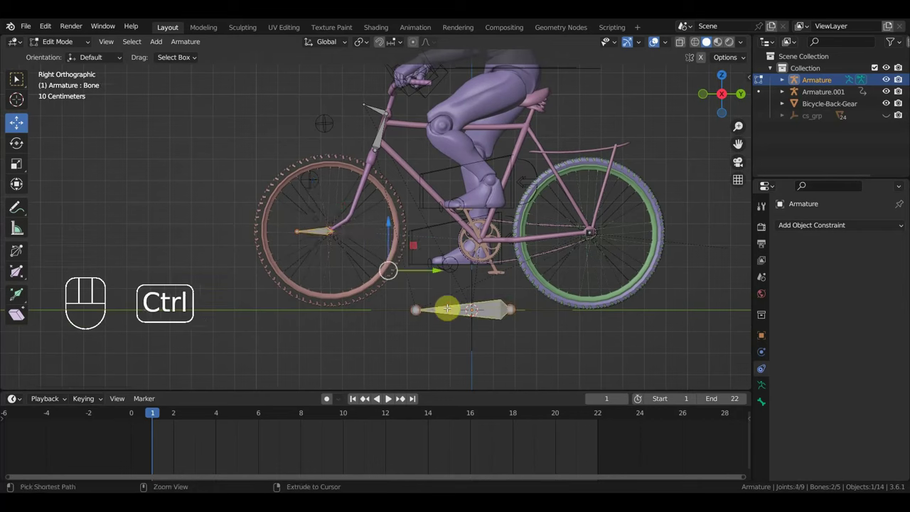
{"action": "key", "text": "ctrl+p"}
{"action": "left_click", "coordinate": [447, 309]}
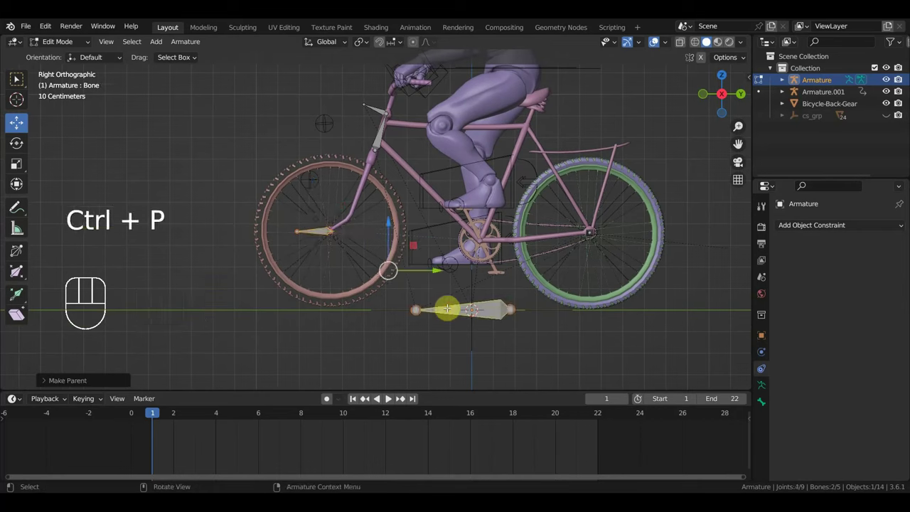
Parent the front wheel mesh to the new front wheel bone in Pose Mode, using the Bone option
{"action": "left_click", "coordinate": [61, 42]}
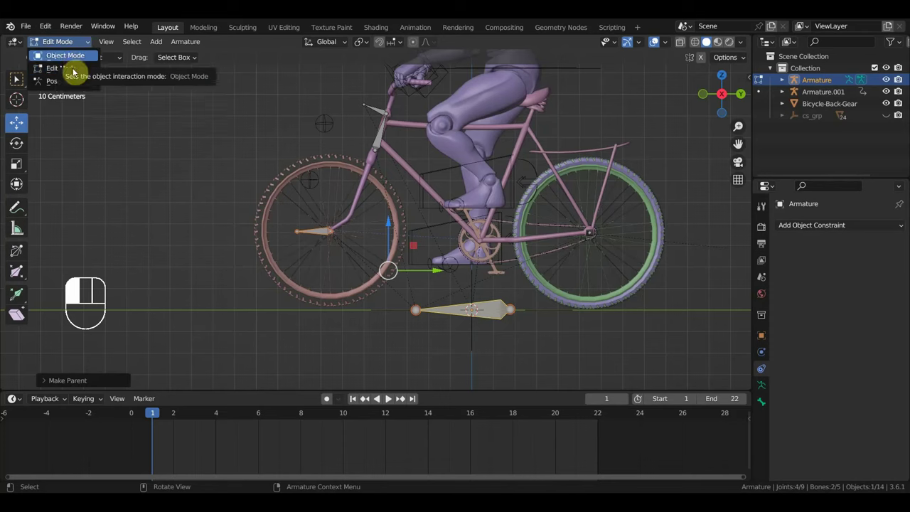
{"action": "left_click", "coordinate": [76, 59]}
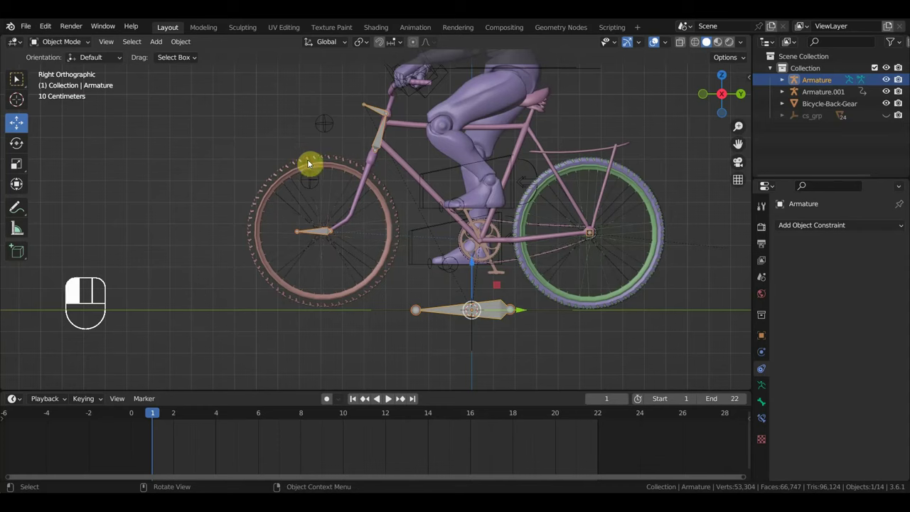
{"action": "left_click", "coordinate": [334, 188]}
{"action": "left_click", "coordinate": [444, 309], "text": "shift"}
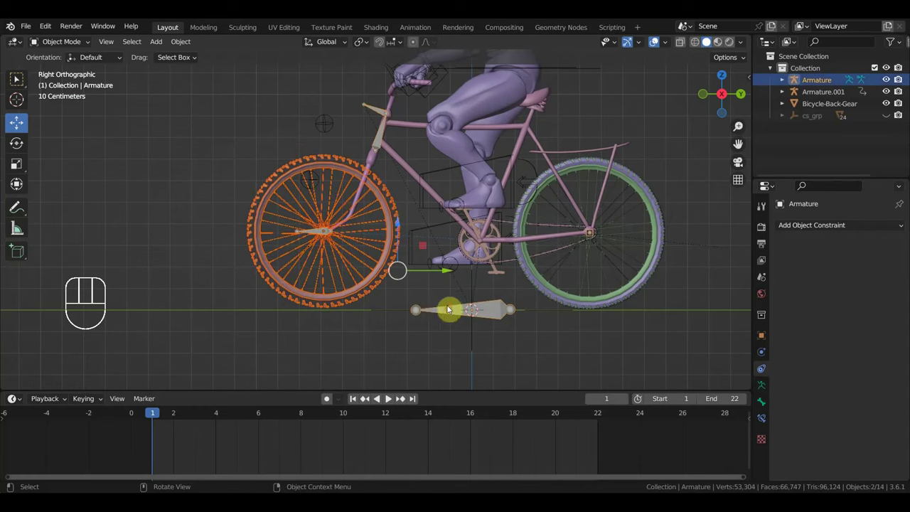
{"action": "left_click", "coordinate": [68, 44]}
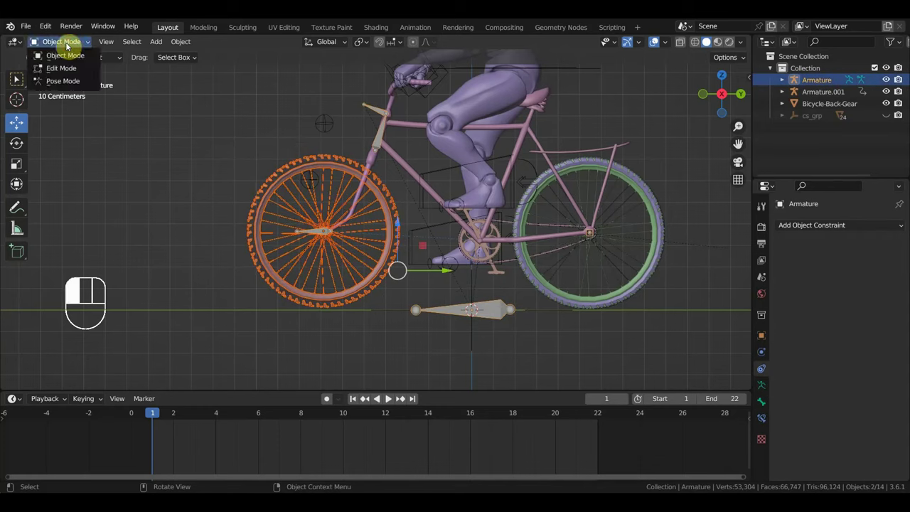
{"action": "left_click", "coordinate": [64, 81]}
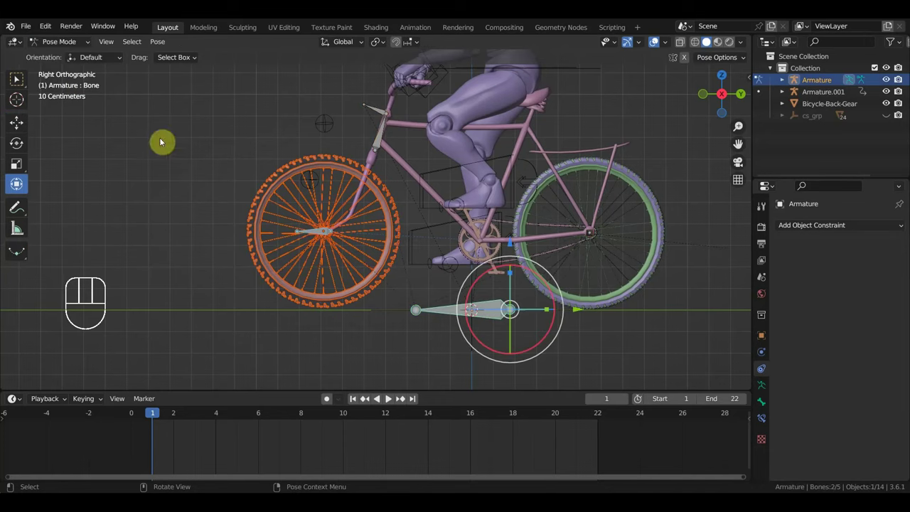
{"action": "left_click", "coordinate": [332, 255]}
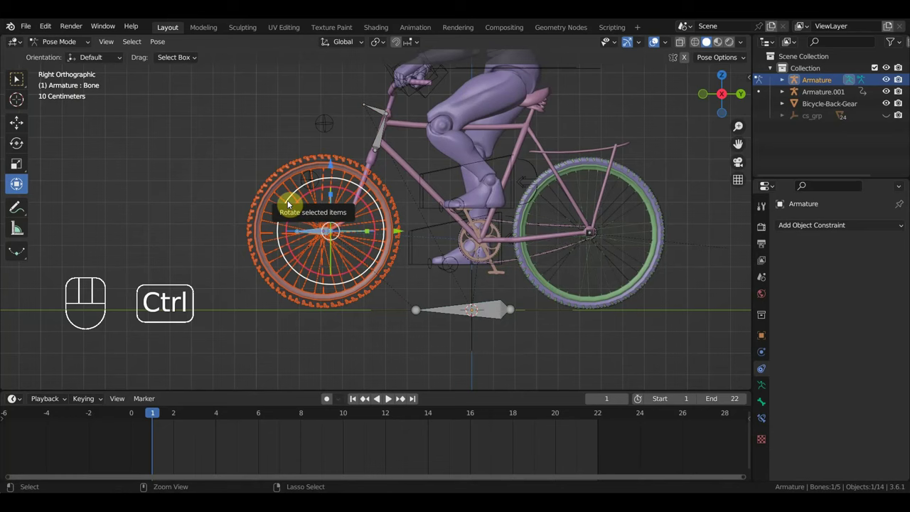
{"action": "key", "text": "ctrl+p"}
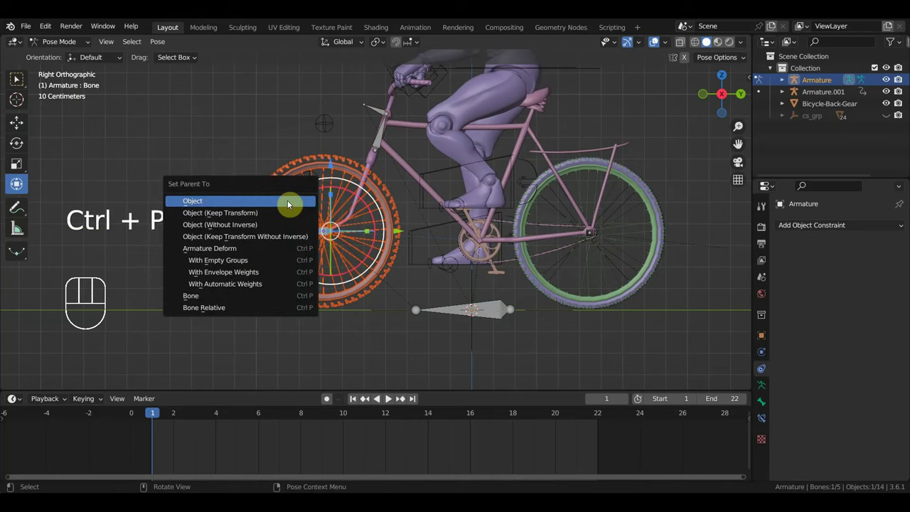
{"action": "left_click", "coordinate": [238, 295]}
{"action": "scroll", "coordinate": [278, 270], "scroll_direction": "up", "scroll_amount": 2}
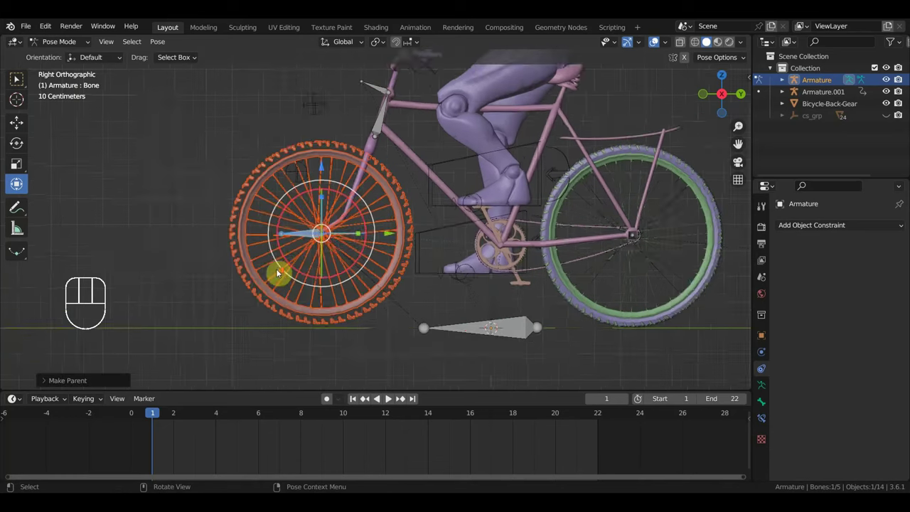
Inspect how the front wheel mesh's origin lines up with the new bone in Object Mode
{"action": "left_click", "coordinate": [60, 42]}
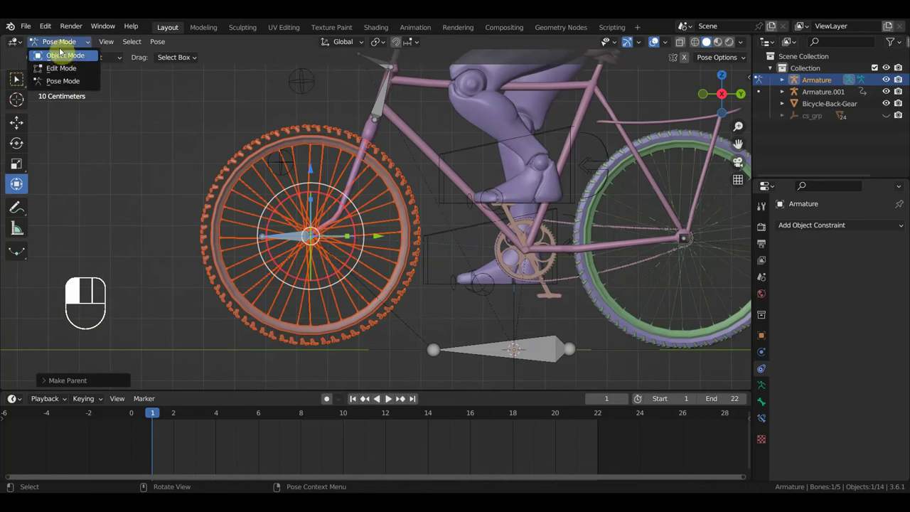
{"action": "left_click", "coordinate": [62, 56]}
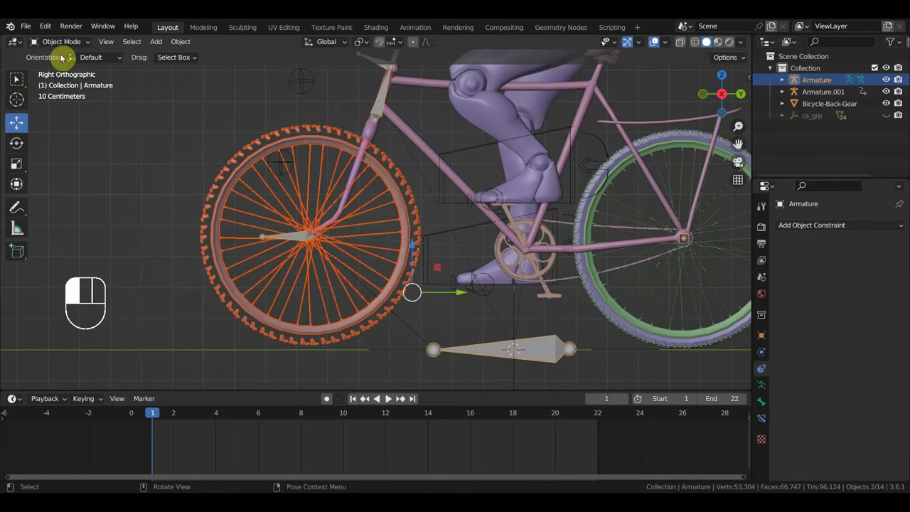
{"action": "left_click", "coordinate": [410, 213]}
{"action": "scroll", "coordinate": [417, 255], "scroll_direction": "up", "scroll_amount": 2}
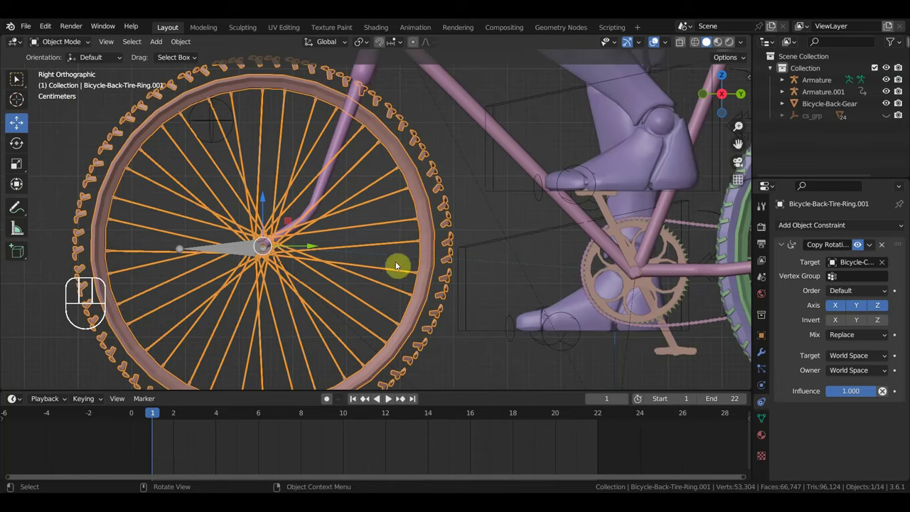
{"action": "scroll", "coordinate": [392, 261], "scroll_direction": "up", "scroll_amount": 1}
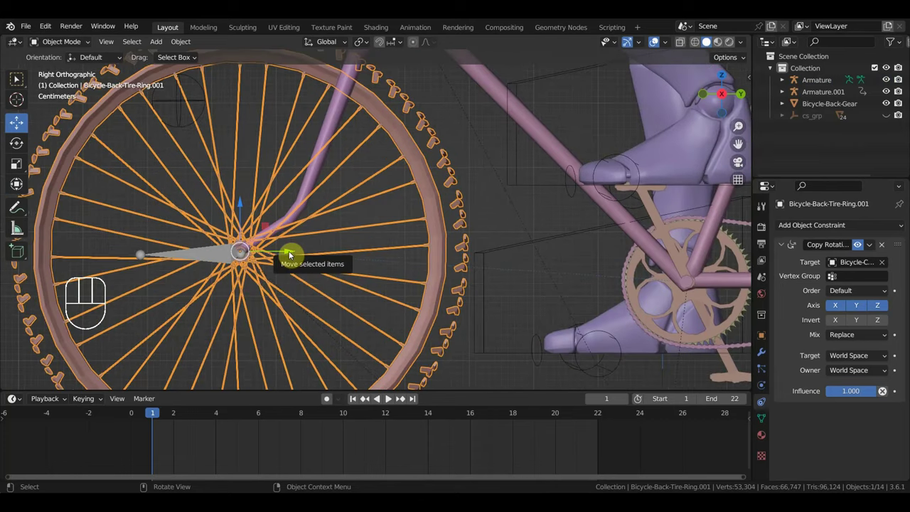
Select the bicycle armature and put it back into Pose Mode
{"action": "left_click", "coordinate": [207, 252]}
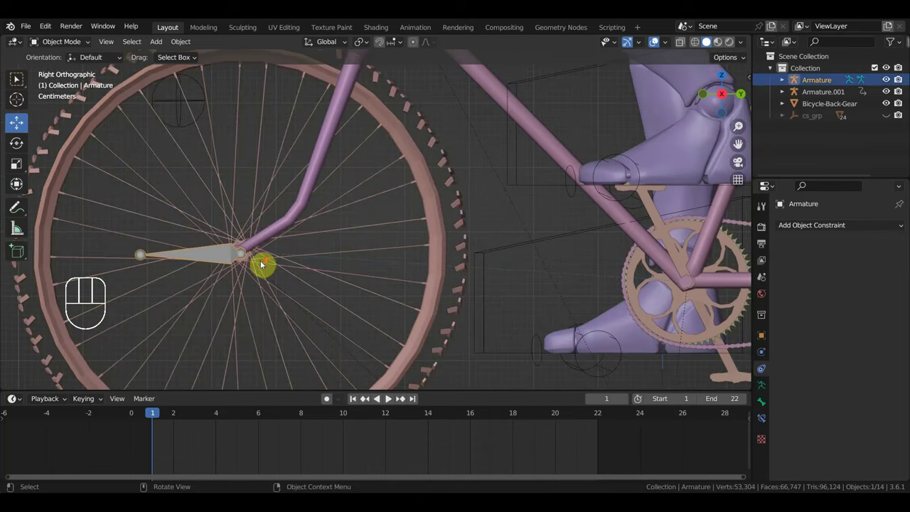
{"action": "middle_click_drag", "start_coordinate": [261, 265], "coordinate": [387, 306]}
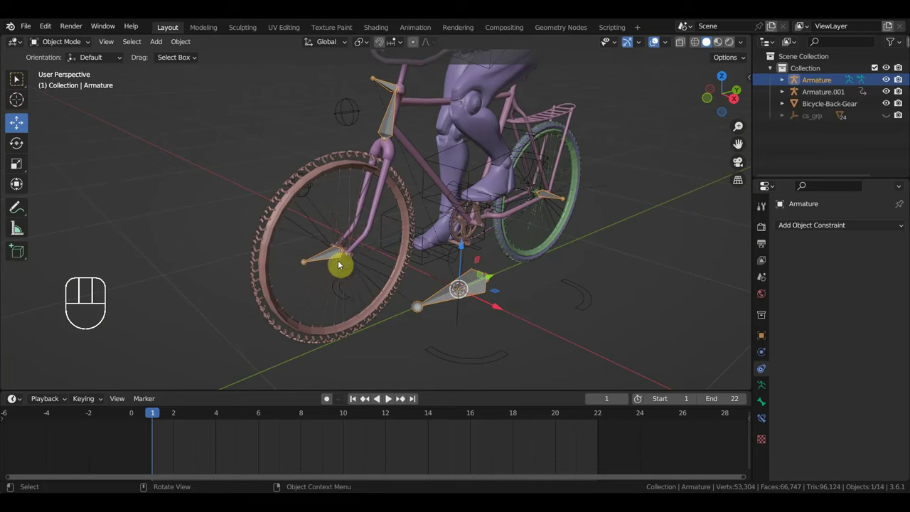
{"action": "middle_click_drag", "start_coordinate": [355, 223], "coordinate": [349, 246], "text": "shift"}
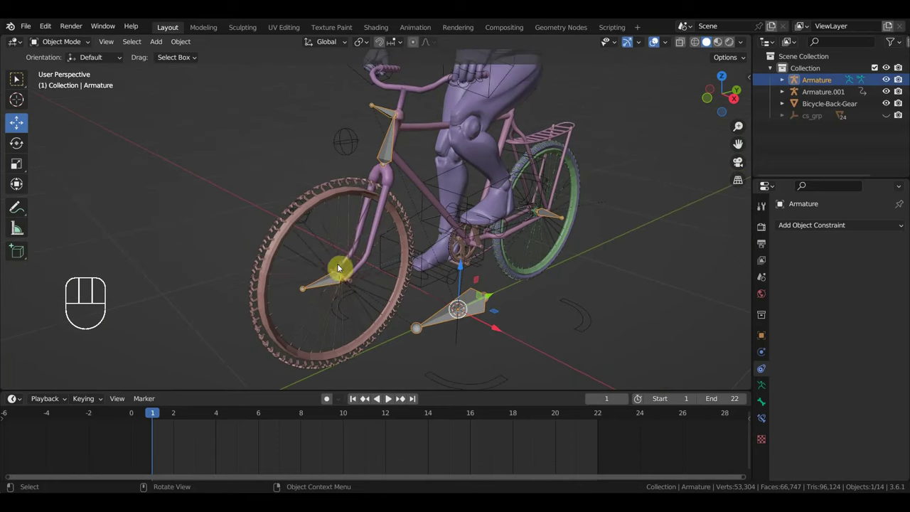
{"action": "left_click", "coordinate": [59, 43]}
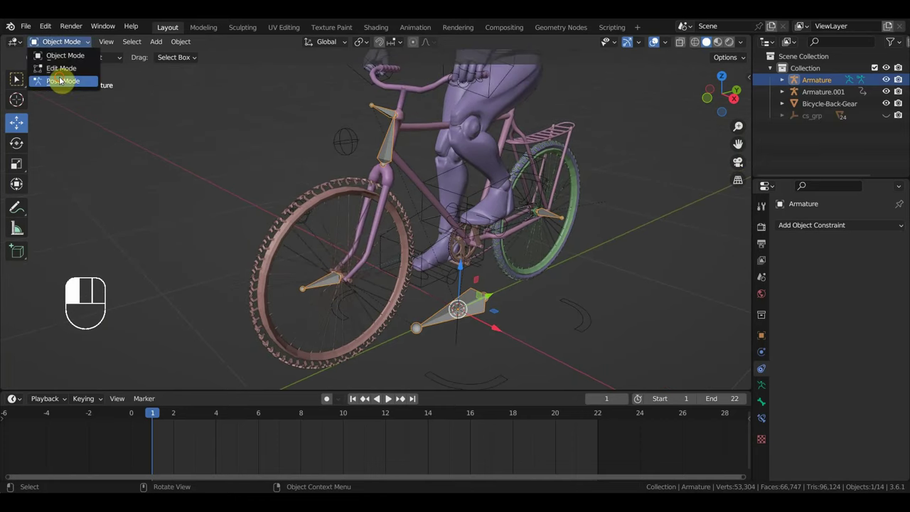
{"action": "left_click", "coordinate": [63, 79]}
{"action": "left_click", "coordinate": [386, 114], "text": "shift"}
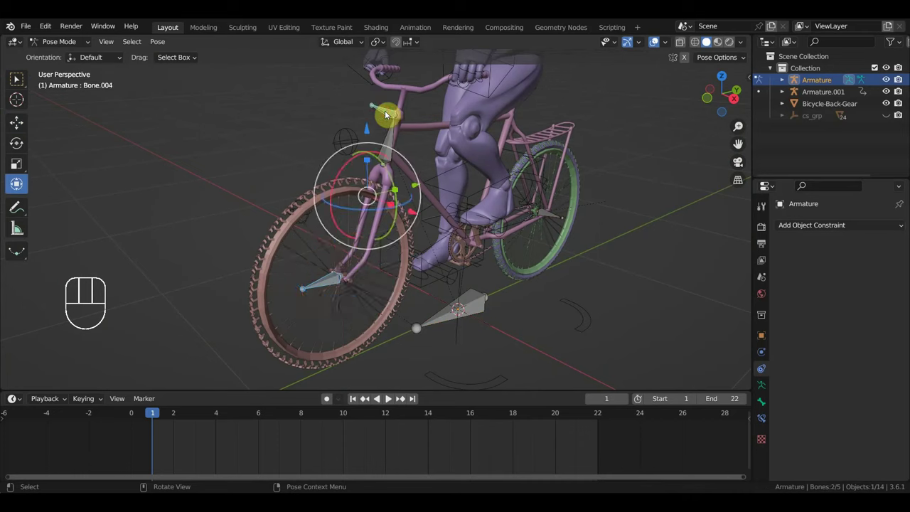
{"action": "key", "text": "ctrl+p"}
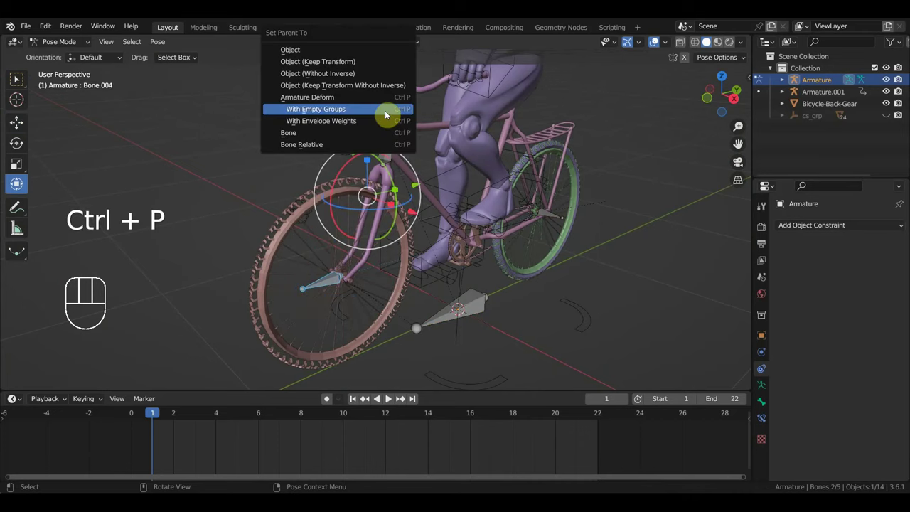
{"action": "left_click", "coordinate": [384, 110]}
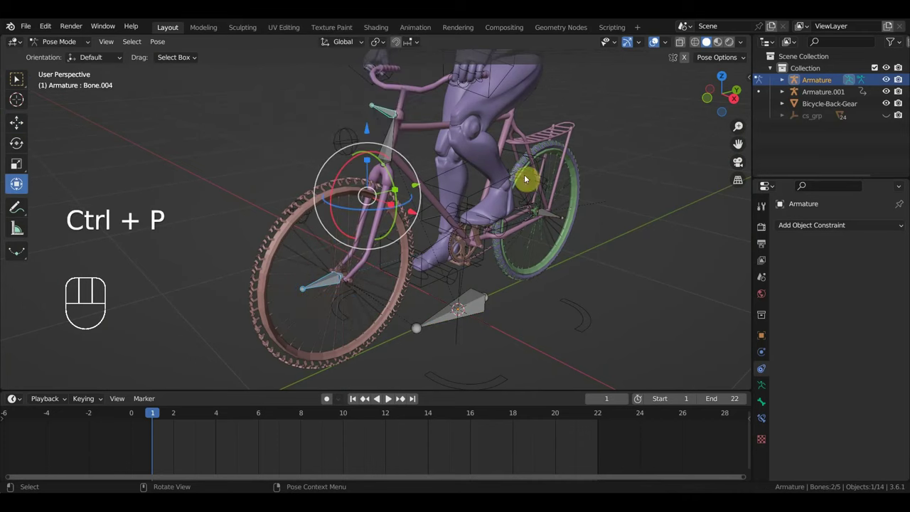
{"action": "left_click", "coordinate": [652, 205]}
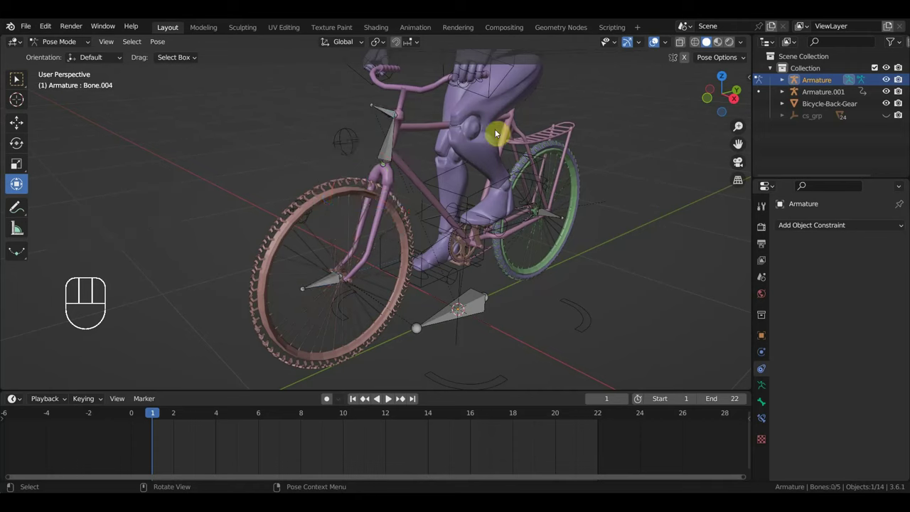
Add a Track To constraint to the front wheel bone, targeting the handlebar bone
{"action": "left_click", "coordinate": [382, 110]}
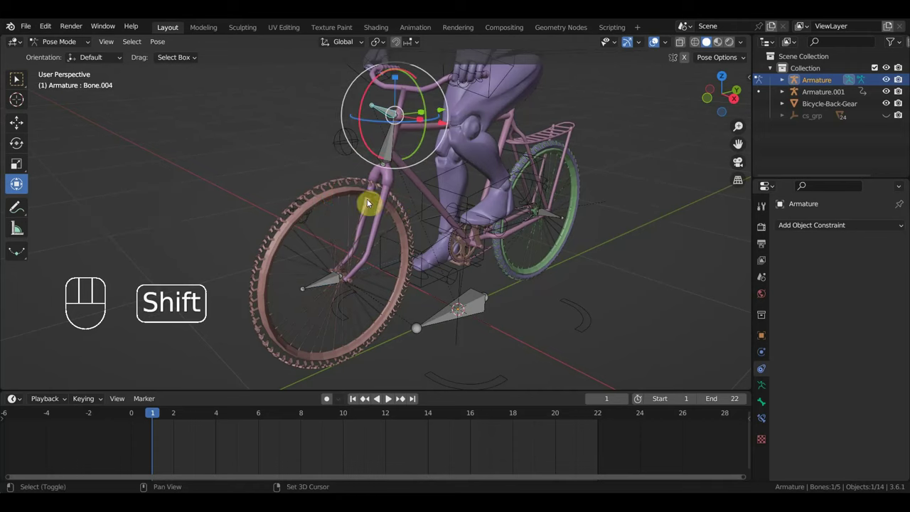
{"action": "left_click", "coordinate": [327, 284], "text": "shift"}
{"action": "key", "text": "ctrl+p"}
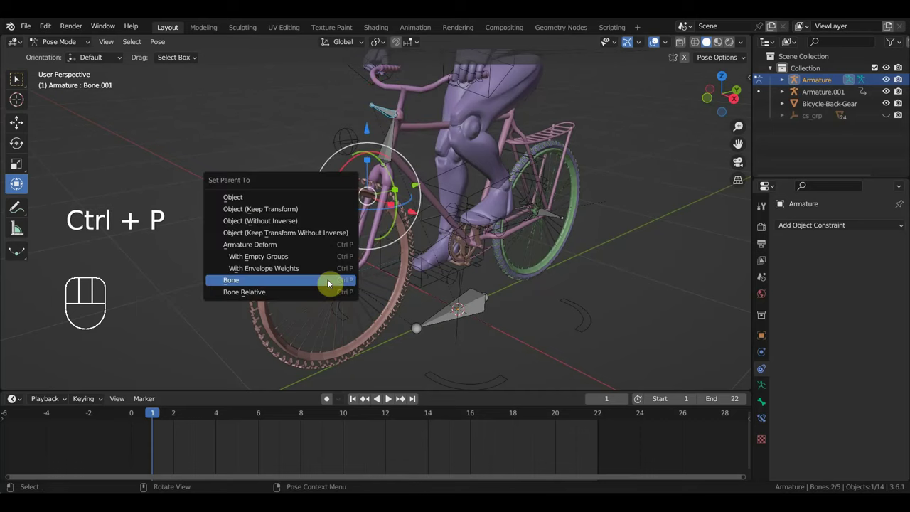
{"action": "left_click", "coordinate": [328, 281]}
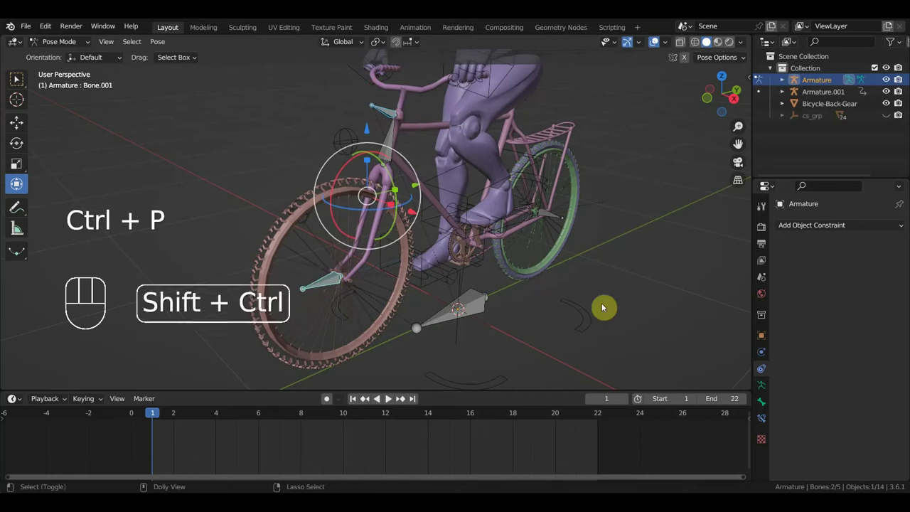
{"action": "key", "text": "shift+ctrl+c"}
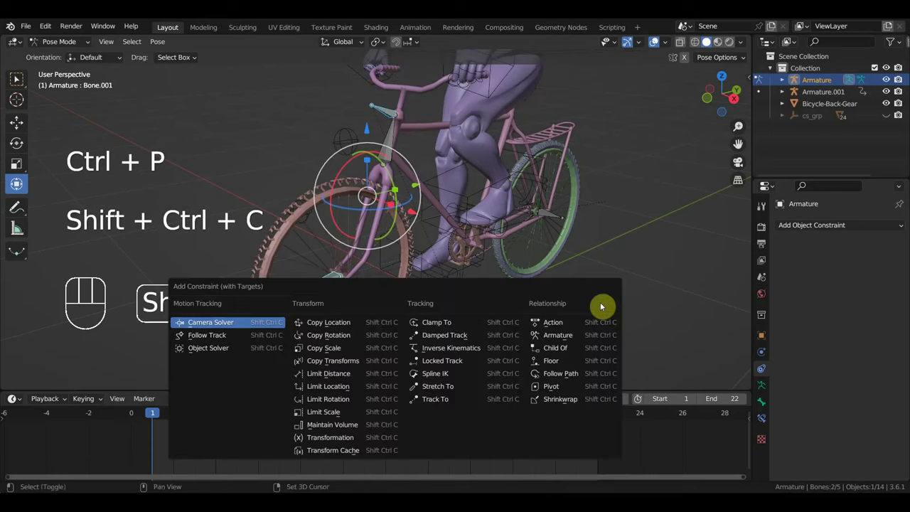
{"action": "left_click", "coordinate": [450, 402]}
{"action": "middle_click_drag", "start_coordinate": [545, 351], "coordinate": [516, 333]}
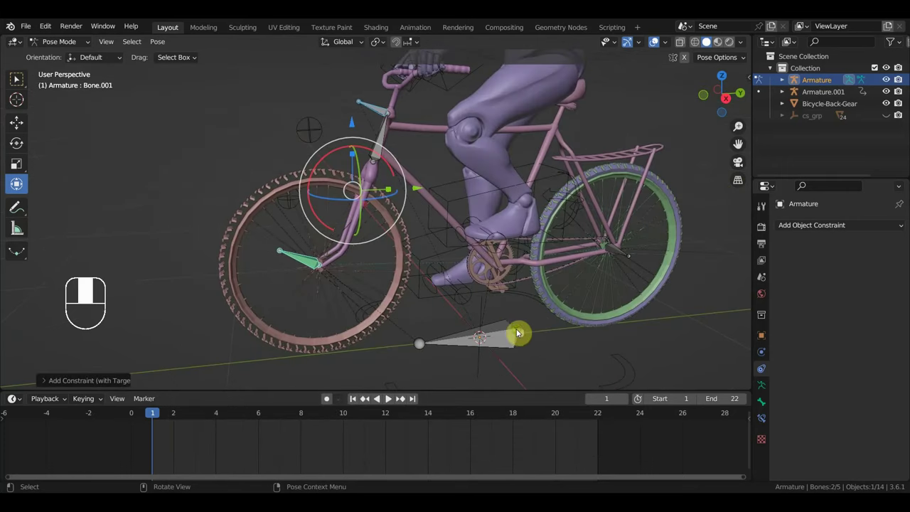
Test the steering by rotating the handlebar bone in top view, and undo the rotation
{"action": "left_click", "coordinate": [374, 109]}
{"action": "middle_click_drag", "start_coordinate": [376, 111], "coordinate": [385, 244]}
{"action": "key", "text": "KP_7"}
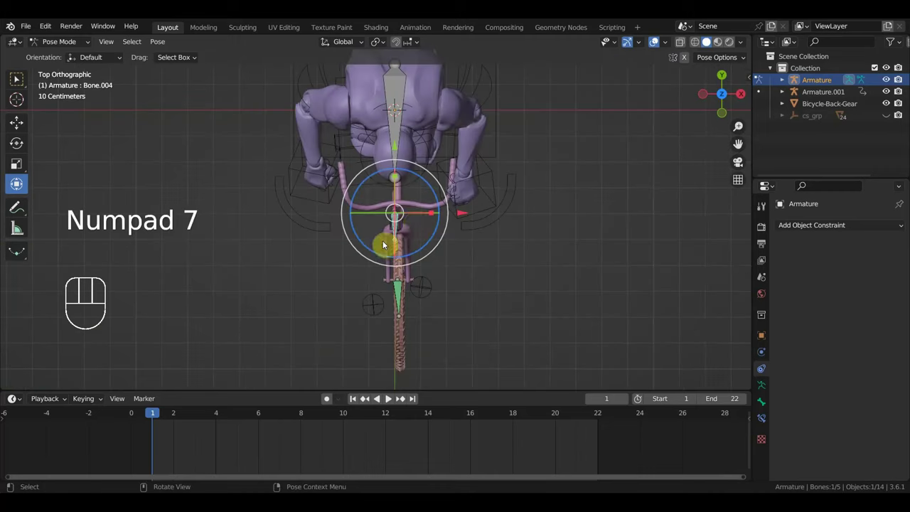
{"action": "mouse_move", "coordinate": [441, 197]}
{"action": "left_mouse_down"}
{"action": "mouse_move", "coordinate": [444, 206]}
{"action": "mouse_move", "coordinate": [450, 191]}
{"action": "left_mouse_up"}
{"action": "key", "text": "ctrl+z"}
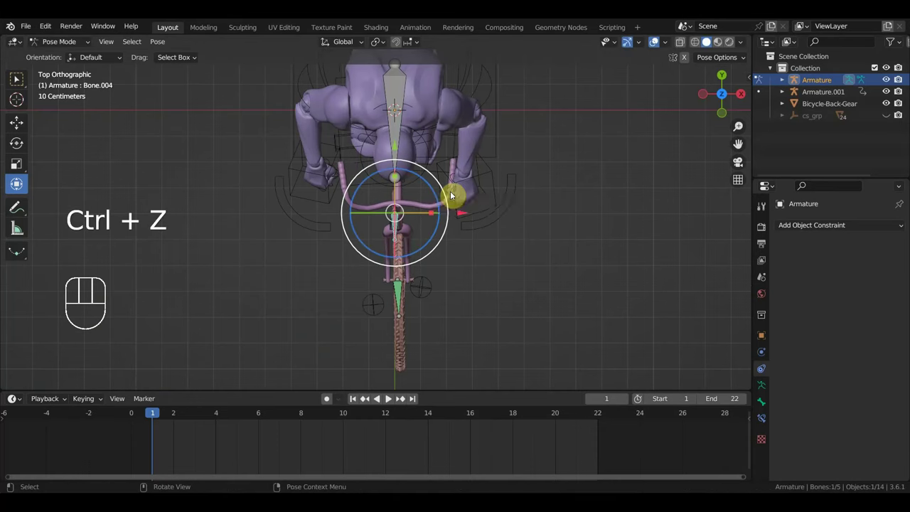
Parent the front wheel bone to the head tube bone in Edit Mode with Keep Offset, and return to Pose Mode
{"action": "left_click", "coordinate": [67, 41]}
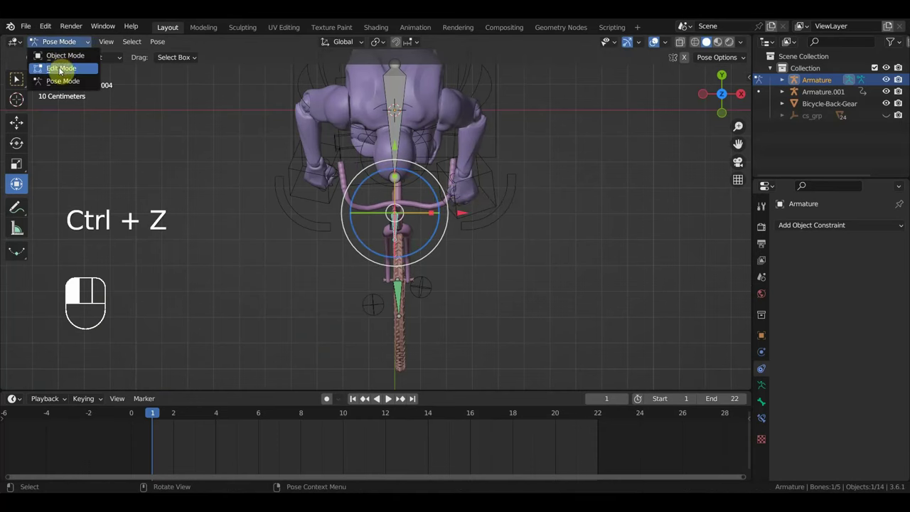
{"action": "left_click", "coordinate": [61, 68]}
{"action": "scroll", "coordinate": [451, 252], "scroll_direction": "up", "scroll_amount": 2}
{"action": "middle_click_drag", "start_coordinate": [451, 251], "coordinate": [379, 218]}
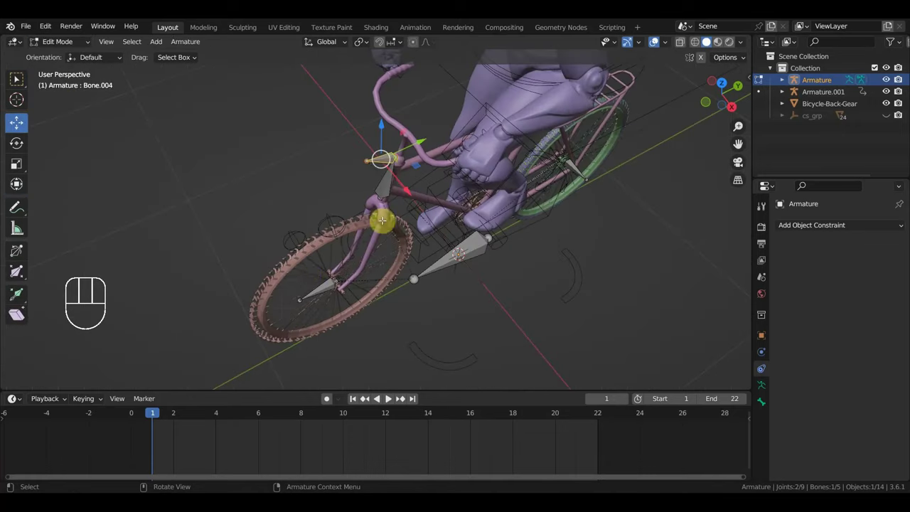
{"action": "left_click", "coordinate": [321, 285]}
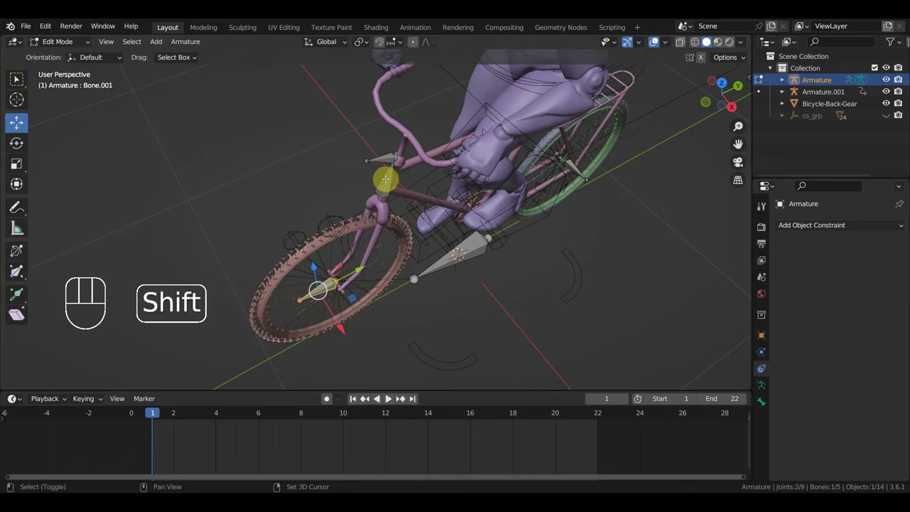
{"action": "middle_click_drag", "start_coordinate": [386, 181], "coordinate": [379, 161]}
{"action": "key", "text": "shift"}
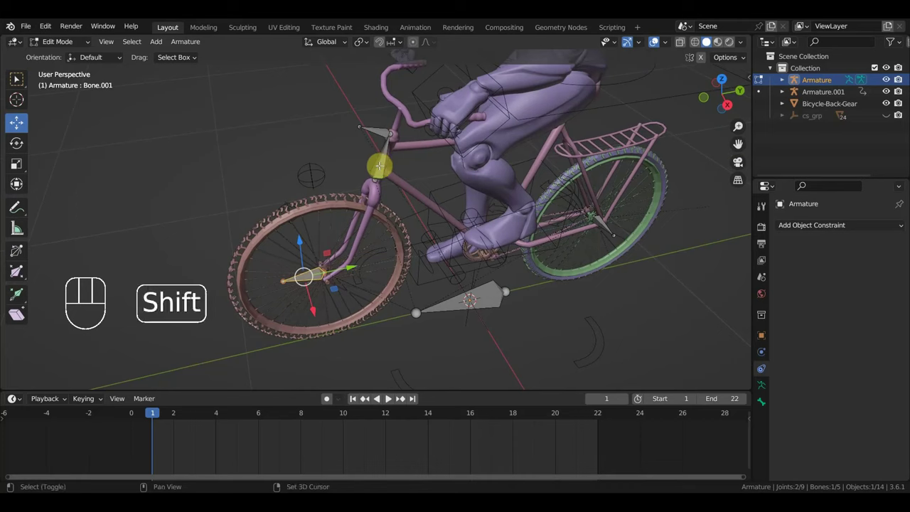
{"action": "left_click", "coordinate": [379, 166], "text": "shift"}
{"action": "key", "text": "ctrl+p"}
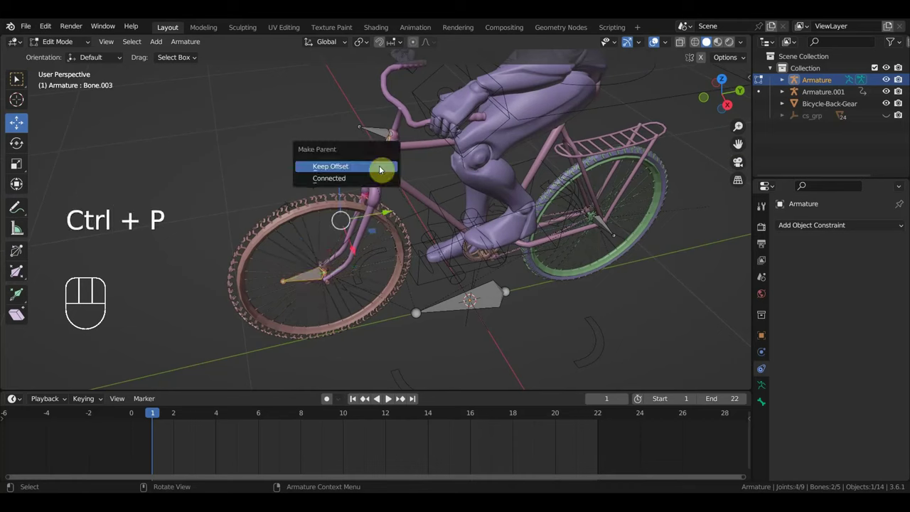
{"action": "left_click", "coordinate": [381, 168]}
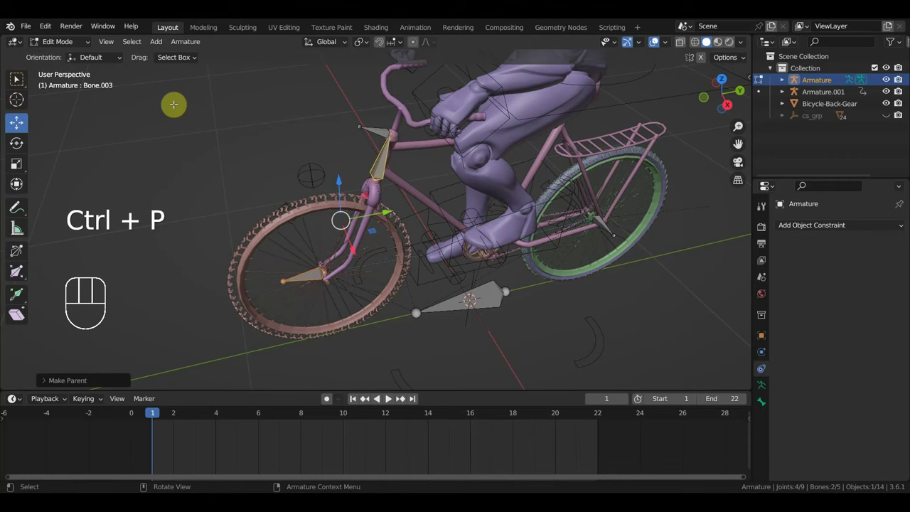
{"action": "left_click", "coordinate": [61, 41]}
{"action": "left_click", "coordinate": [64, 80]}
Rotate the handlebar bone again to test the new bone parenting, and undo the rotation
{"action": "middle_click_drag", "start_coordinate": [191, 154], "coordinate": [327, 164]}
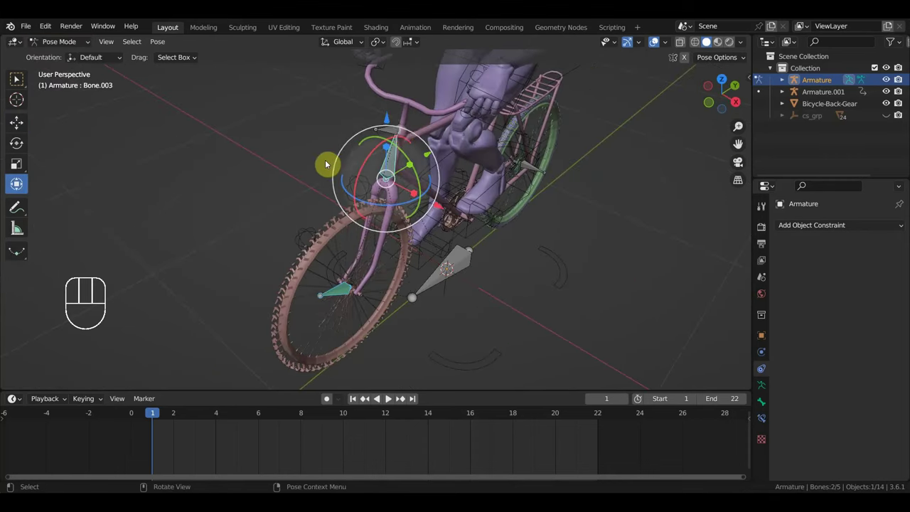
{"action": "left_click", "coordinate": [393, 133]}
{"action": "middle_click_drag", "start_coordinate": [393, 134], "coordinate": [465, 229]}
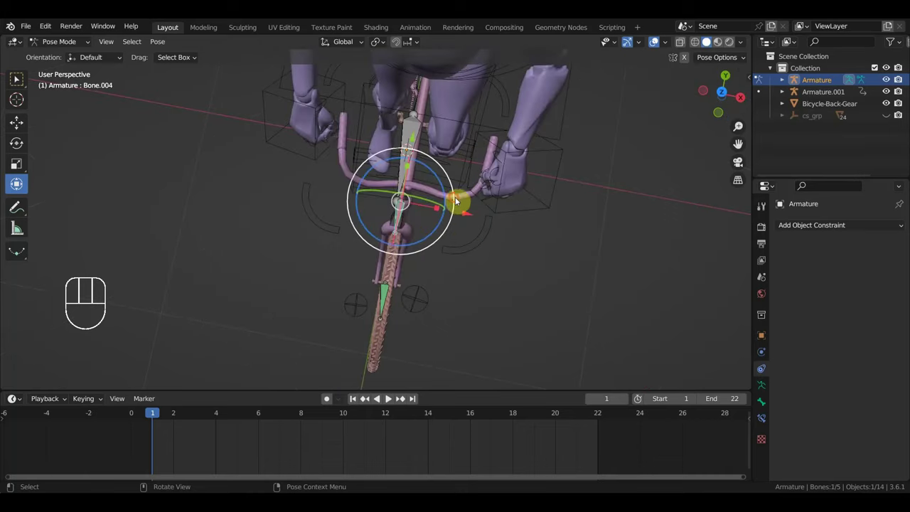
{"action": "key", "text": "r"}
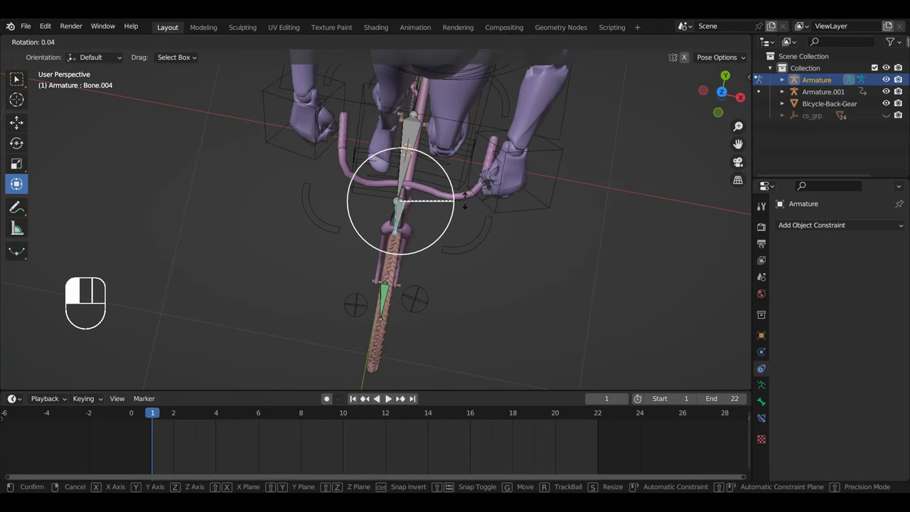
{"action": "left_click", "coordinate": [464, 204]}
{"action": "key", "text": "ctrl+z"}
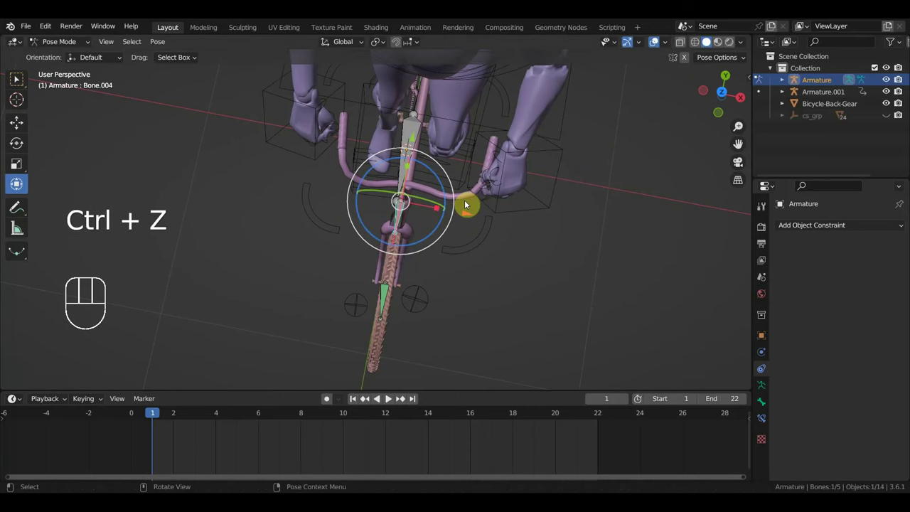
Delete the Track To constraint from the front wheel bone, test-rotate the bone and undo that rotation
{"action": "middle_click_drag", "start_coordinate": [483, 225], "coordinate": [479, 276]}
{"action": "mouse_move", "coordinate": [491, 317]}
{"action": "middle_mouse_down"}
{"action": "mouse_move", "coordinate": [385, 307]}
{"action": "mouse_move", "coordinate": [406, 270]}
{"action": "mouse_move", "coordinate": [417, 292]}
{"action": "mouse_move", "coordinate": [483, 320]}
{"action": "middle_mouse_up"}
{"action": "left_click", "coordinate": [356, 285]}
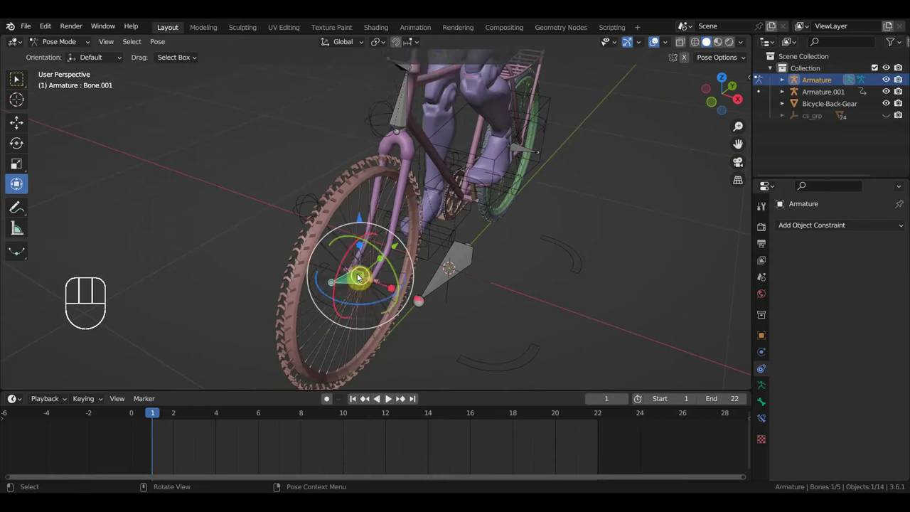
{"action": "left_click_drag", "start_coordinate": [403, 282], "coordinate": [366, 297]}
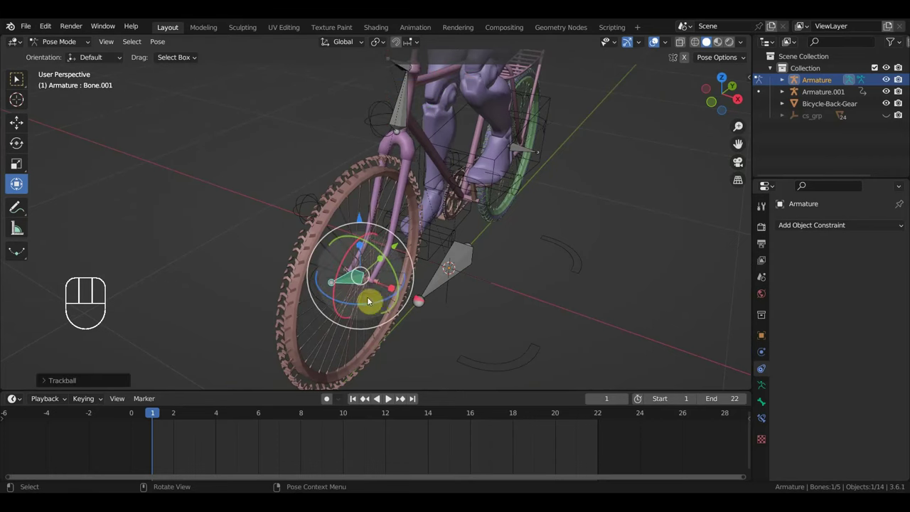
{"action": "left_click", "coordinate": [808, 224]}
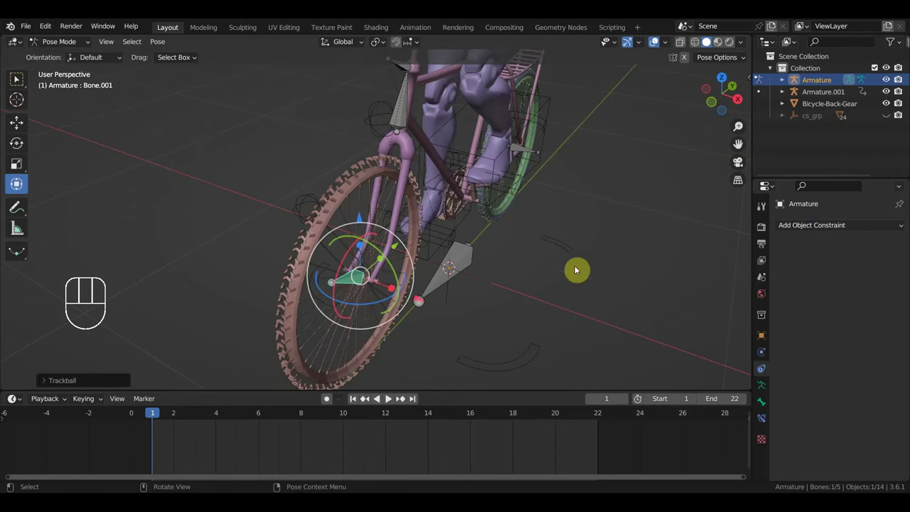
{"action": "left_click", "coordinate": [761, 417]}
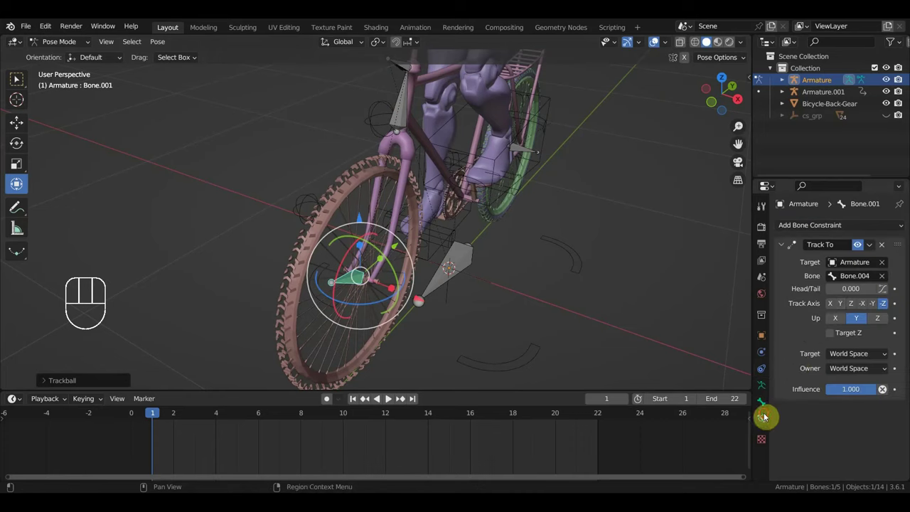
{"action": "left_click", "coordinate": [881, 244]}
{"action": "left_click_drag", "start_coordinate": [403, 291], "coordinate": [413, 311]}
{"action": "key", "text": "ctrl+z"}
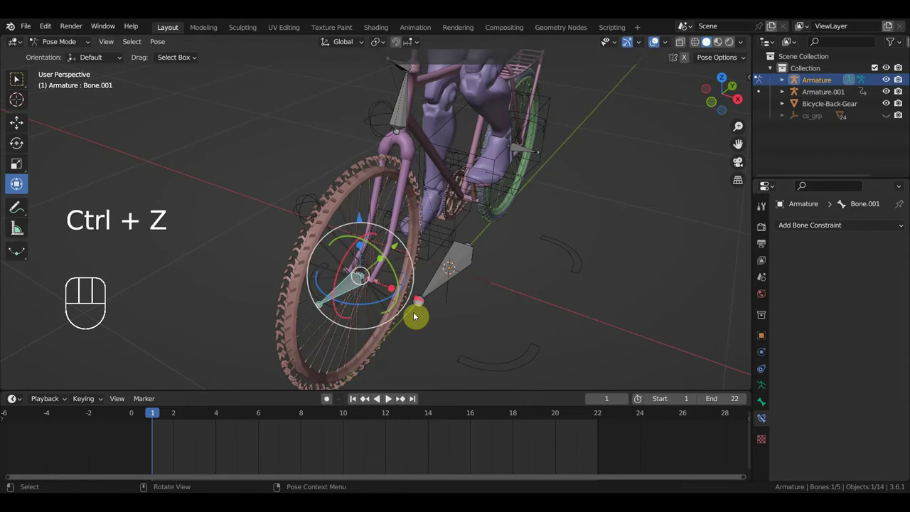
Parent the front wheel mesh to the front wheel bone again in Pose Mode, using the Bone option
{"action": "middle_click_drag", "start_coordinate": [410, 310], "coordinate": [332, 284]}
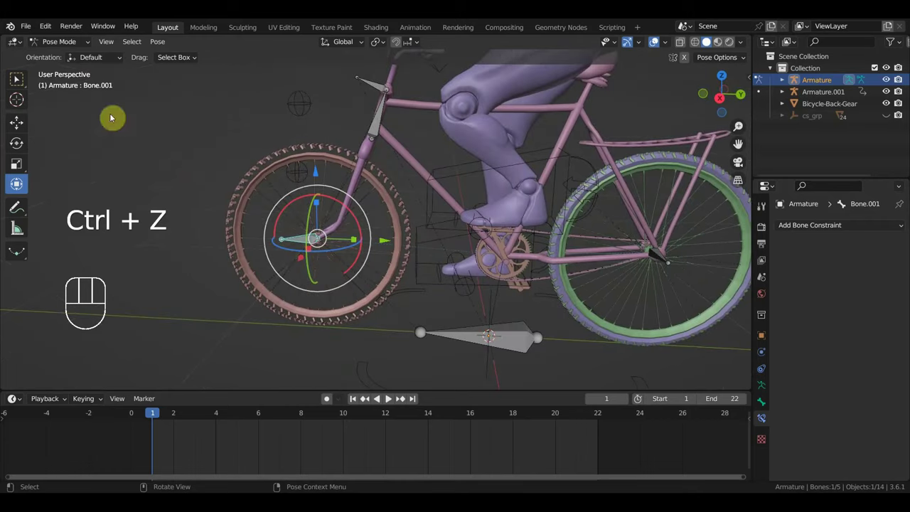
{"action": "left_click", "coordinate": [62, 41]}
{"action": "left_click", "coordinate": [64, 55]}
{"action": "left_click", "coordinate": [308, 151]}
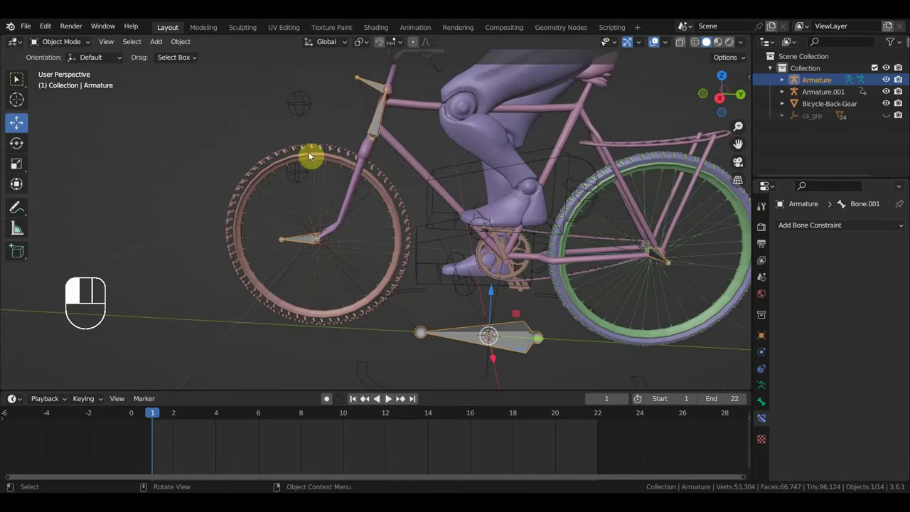
{"action": "left_click", "coordinate": [301, 237], "text": "shift"}
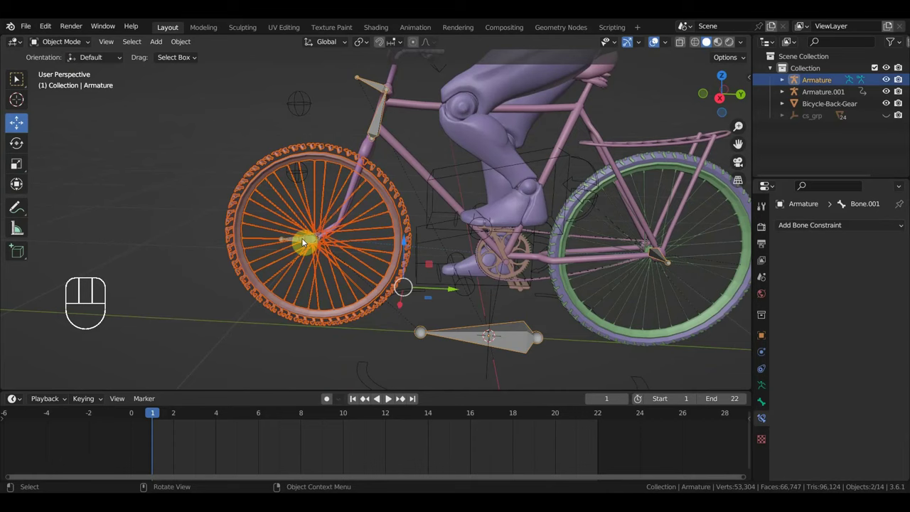
{"action": "left_click", "coordinate": [64, 41]}
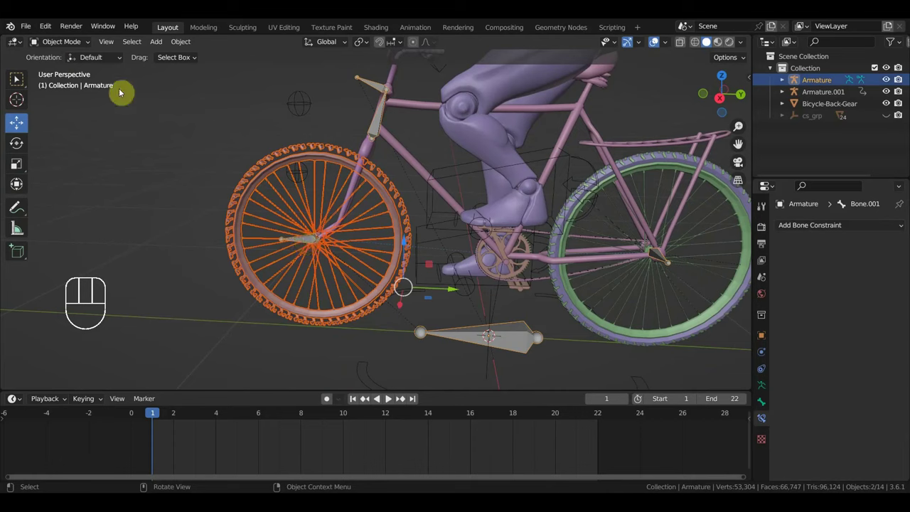
{"action": "left_click", "coordinate": [62, 42]}
{"action": "left_click", "coordinate": [62, 81]}
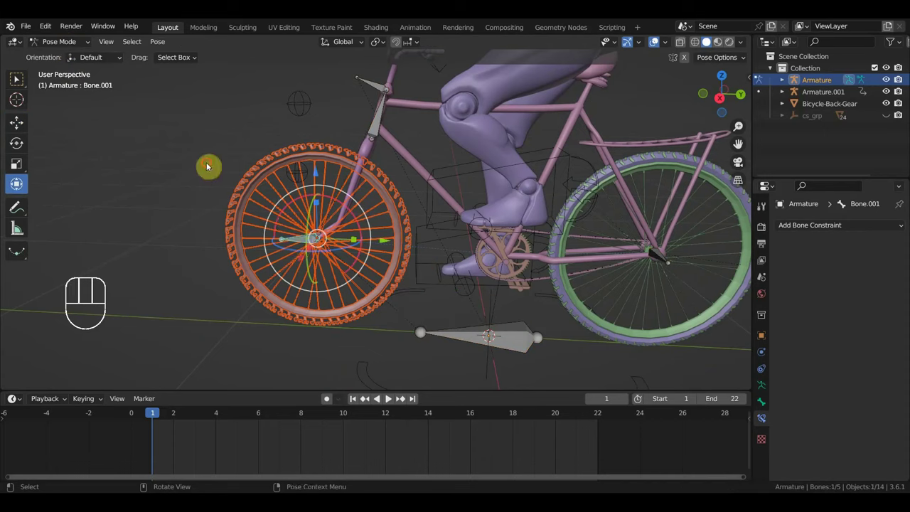
{"action": "key", "text": "ctrl+p"}
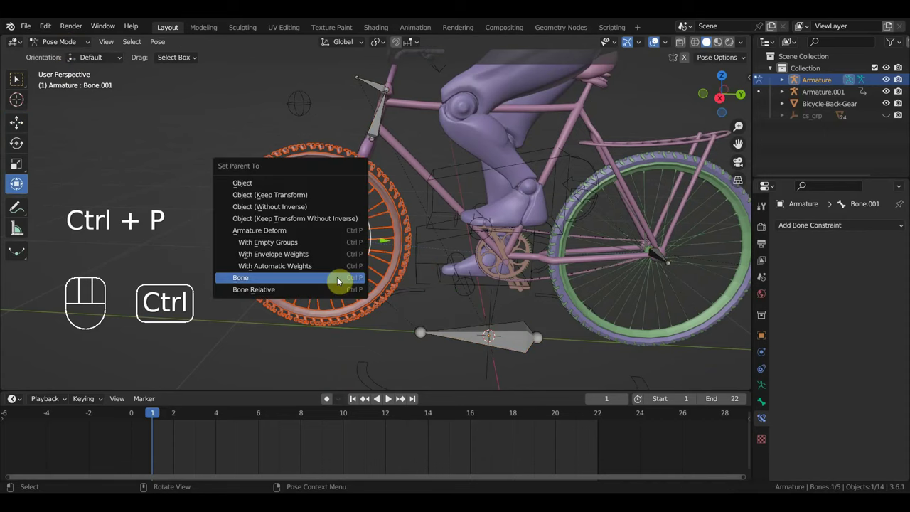
{"action": "left_click", "coordinate": [336, 276]}
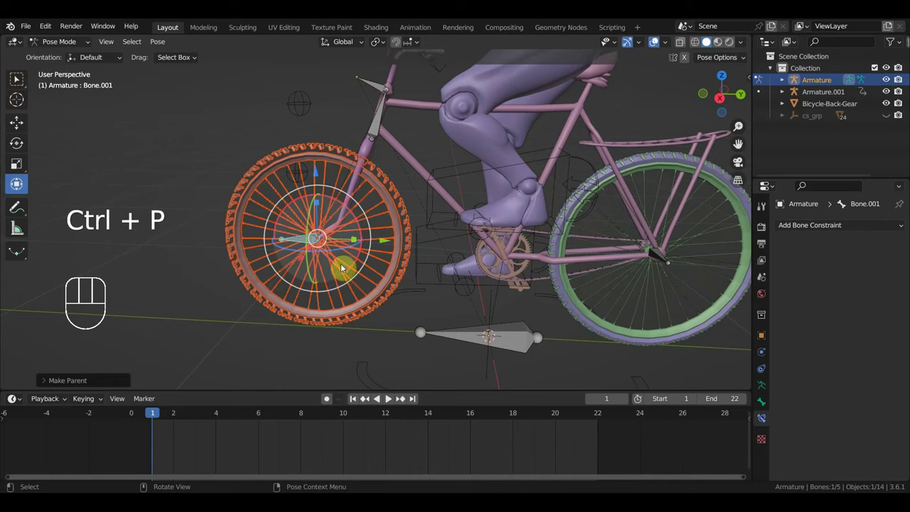
Rotate the front wheel bone about its hub to test how the wheel mesh spins
{"action": "left_click_drag", "start_coordinate": [344, 245], "coordinate": [440, 245]}
{"action": "left_click_drag", "start_coordinate": [385, 248], "coordinate": [418, 254]}
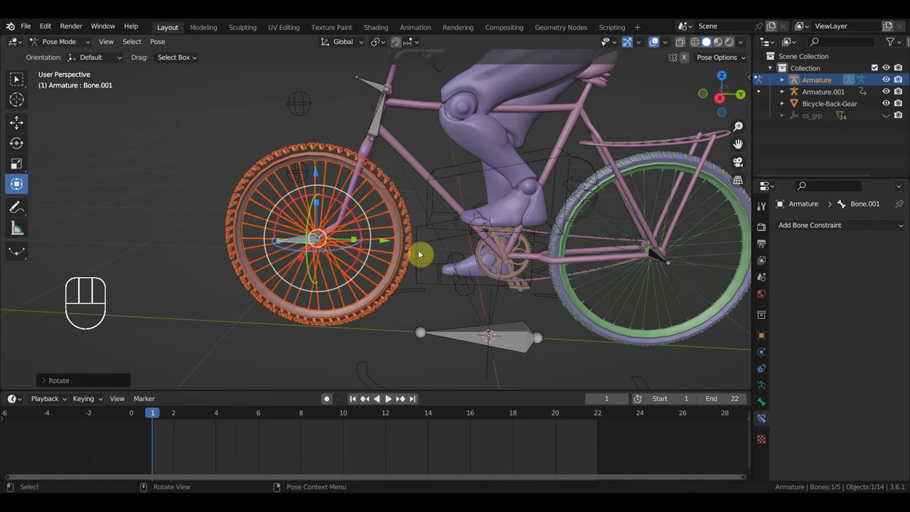
{"action": "middle_click_drag", "start_coordinate": [419, 254], "coordinate": [418, 247]}
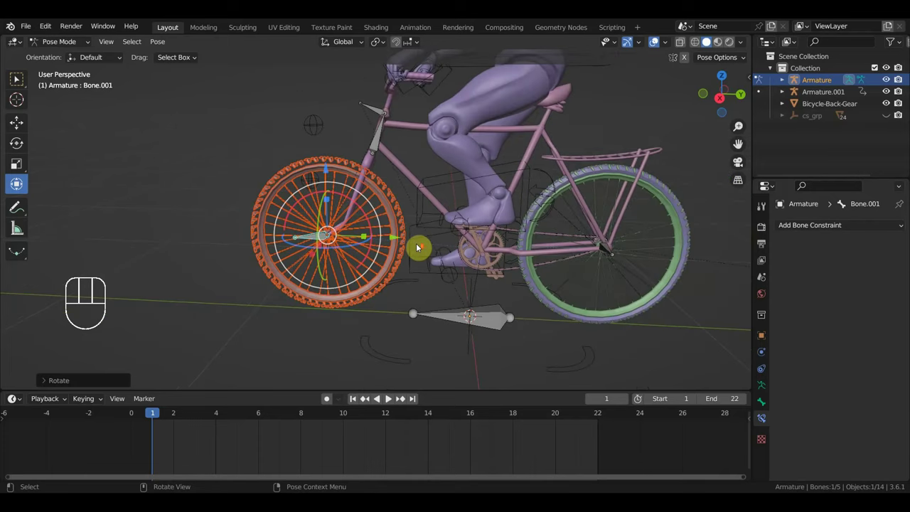
Delete the head tube bone and the front wheel bone from the armature in Edit Mode
{"action": "key", "text": "KP_3"}
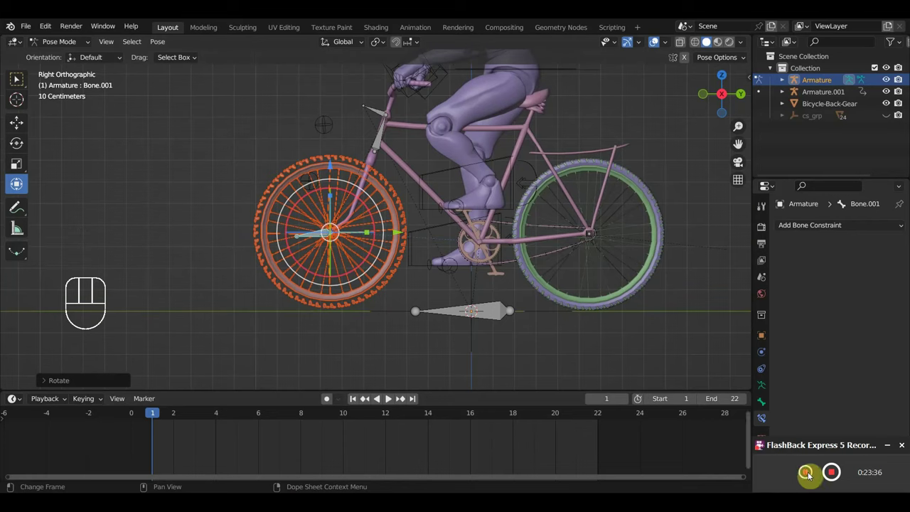
{"action": "left_click", "coordinate": [378, 140]}
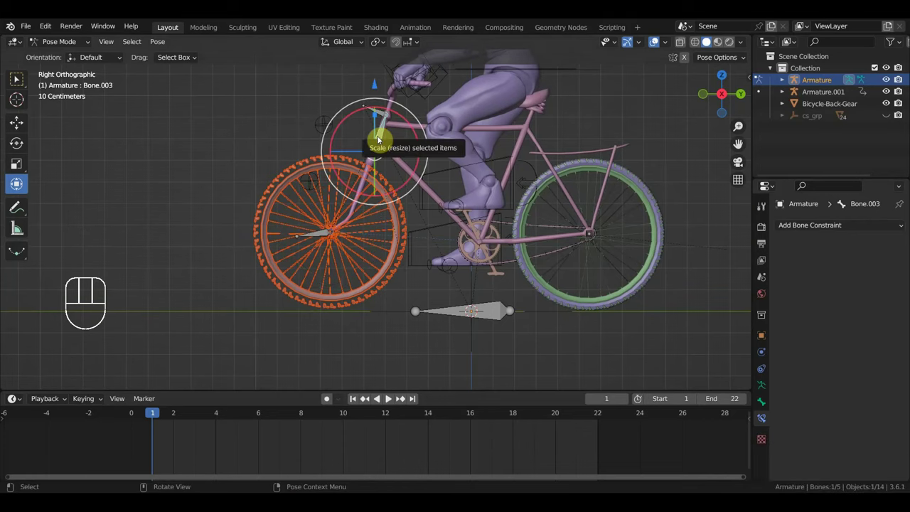
{"action": "left_click", "coordinate": [60, 42]}
{"action": "left_click", "coordinate": [66, 65]}
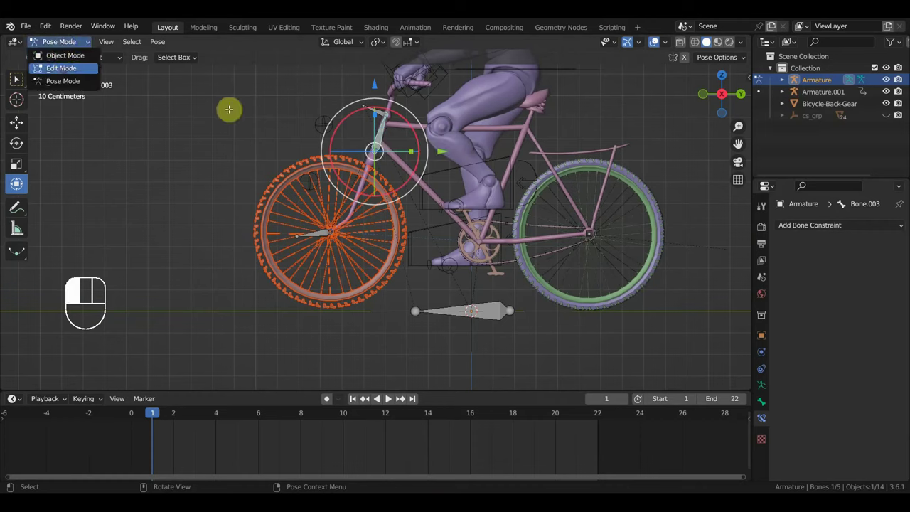
{"action": "key", "text": "shift"}
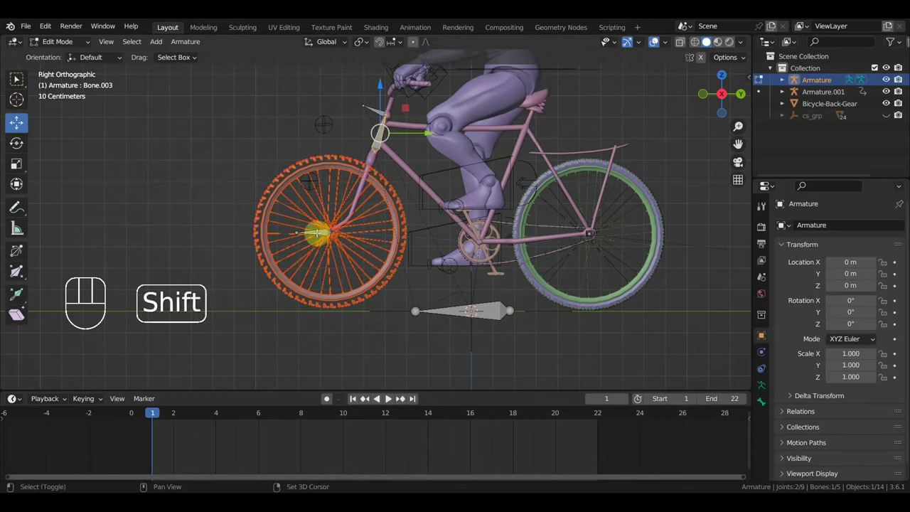
{"action": "left_click", "coordinate": [317, 233], "text": "shift"}
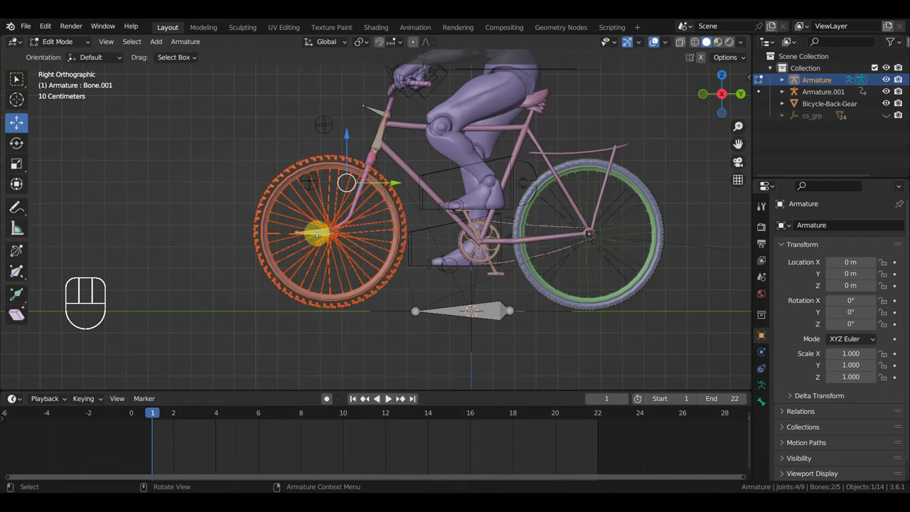
{"action": "key", "text": "Delete"}
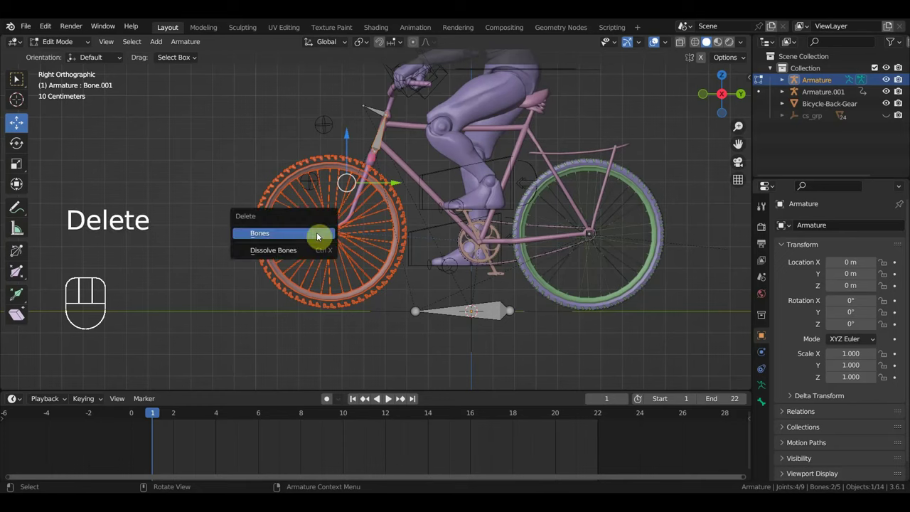
{"action": "left_click", "coordinate": [316, 232]}
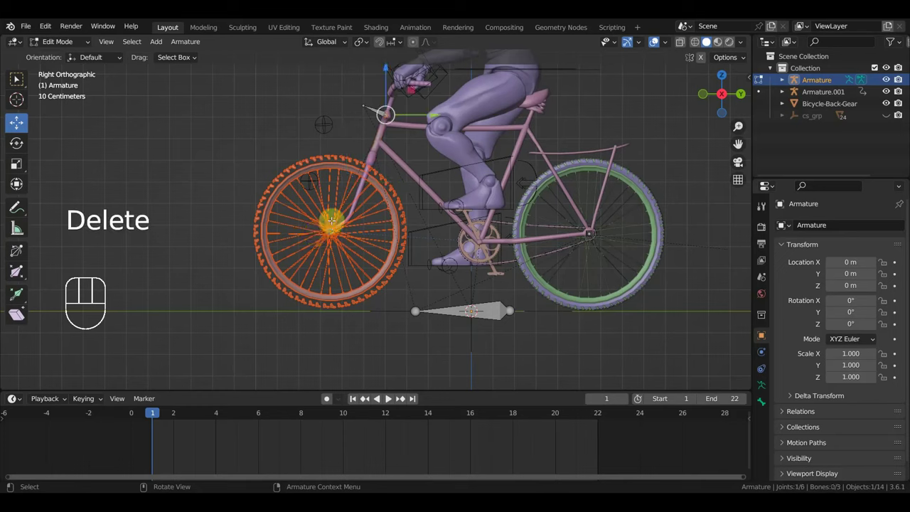
Select the remaining handlebar bone and switch the armature to Pose Mode
{"action": "left_click", "coordinate": [374, 108]}
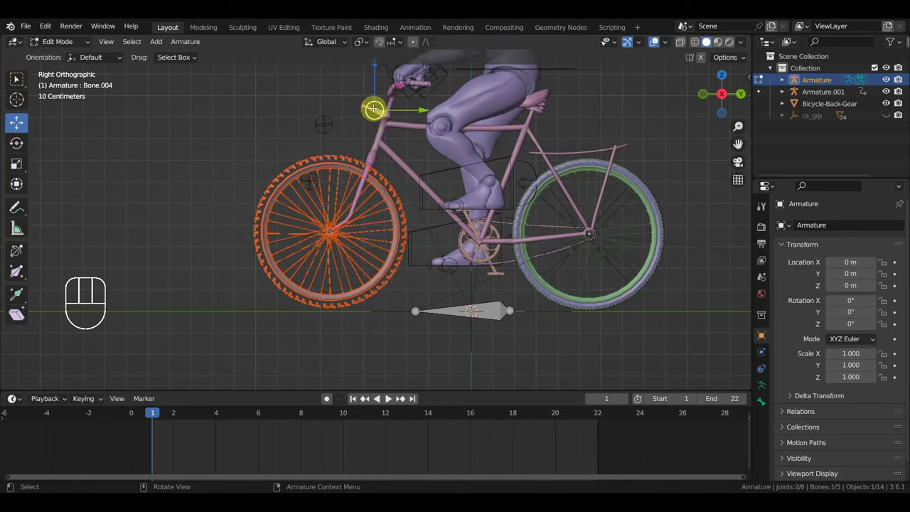
{"action": "left_click", "coordinate": [62, 41]}
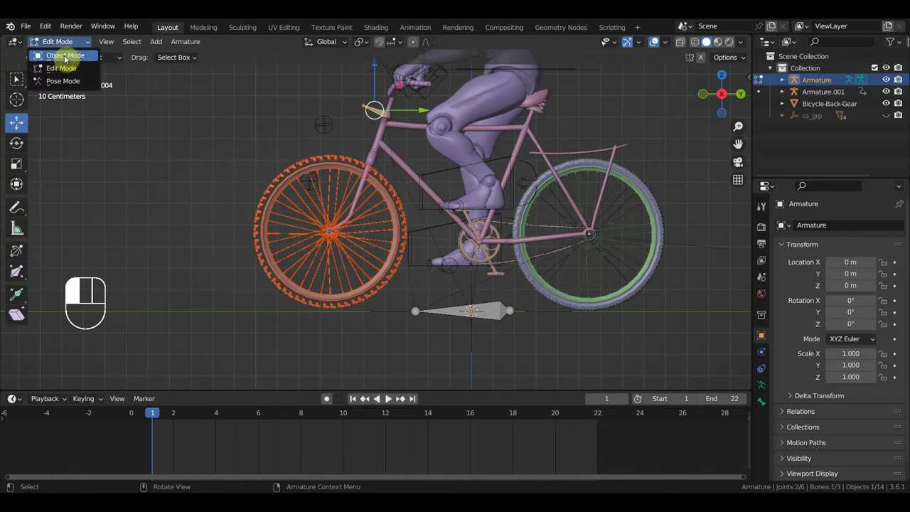
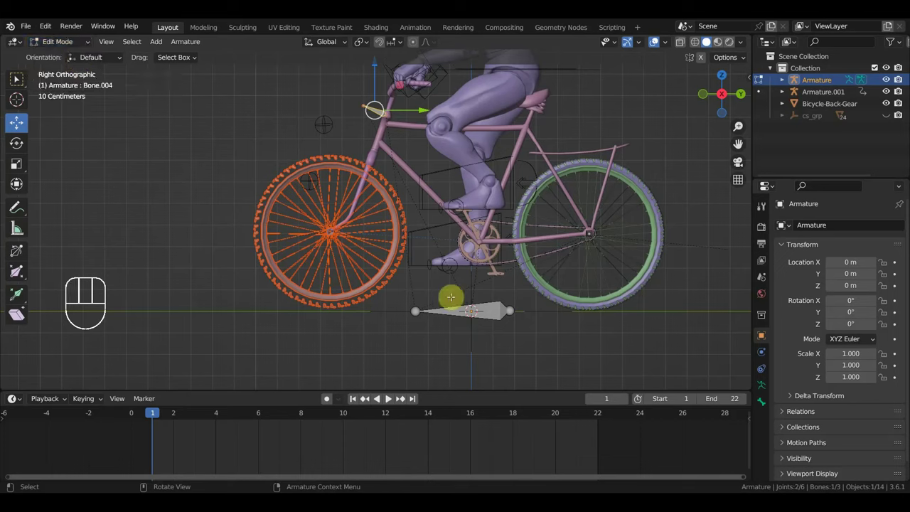
{"action": "left_click", "coordinate": [68, 43]}
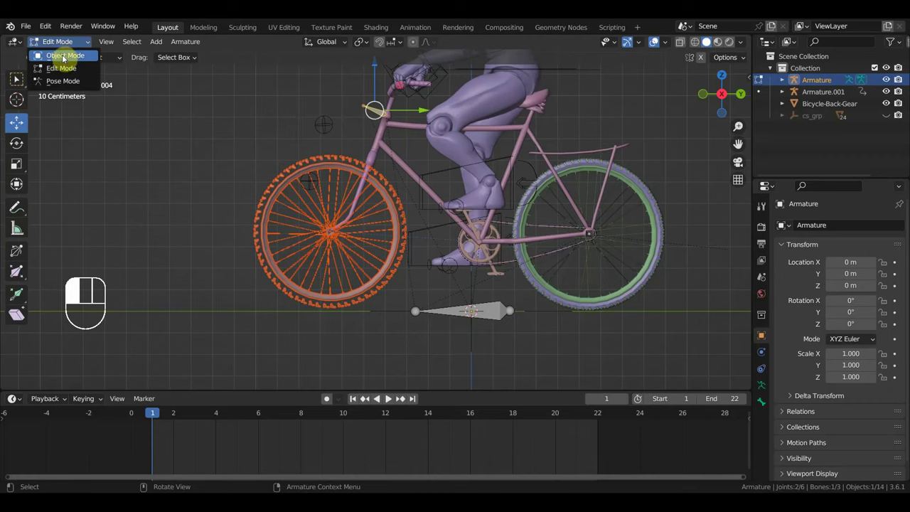
{"action": "left_click", "coordinate": [62, 80]}
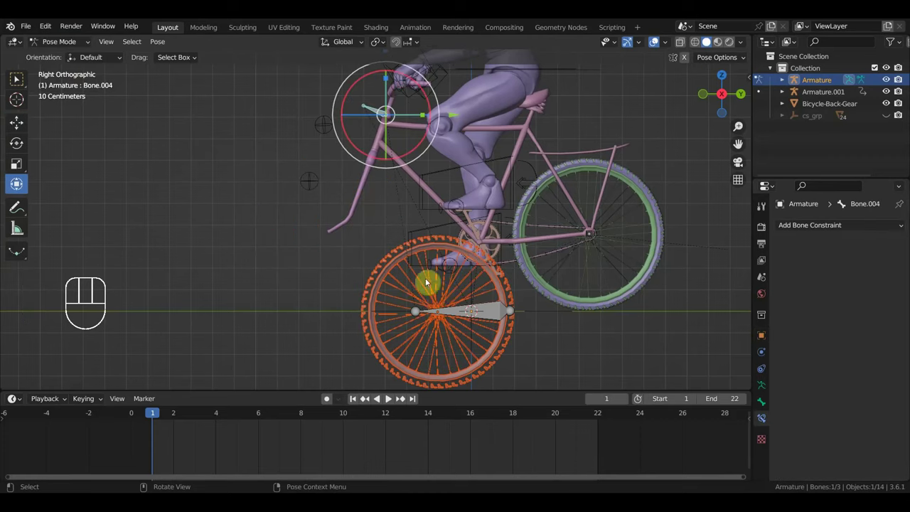
Move the front wheel mesh about 0.63 m in Object Mode so its hub sits back at the fork end
{"action": "left_click", "coordinate": [46, 41]}
{"action": "left_click", "coordinate": [60, 59]}
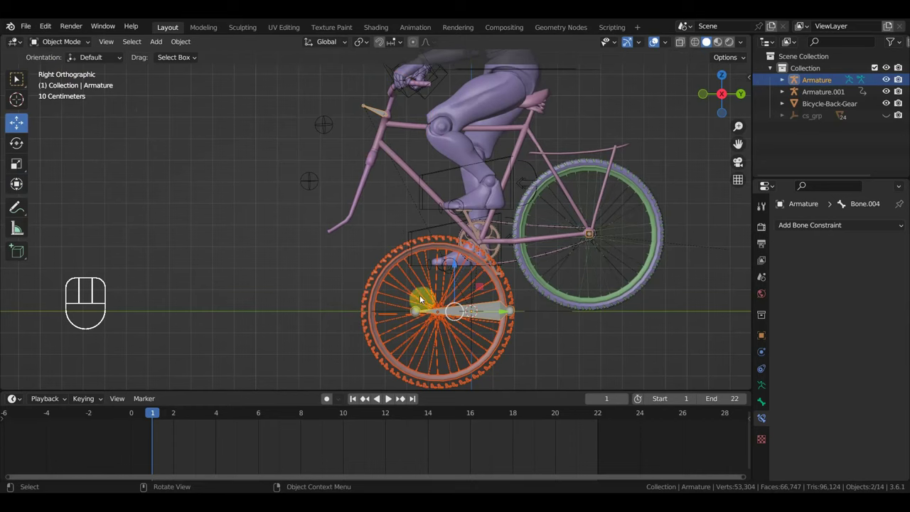
{"action": "left_click", "coordinate": [504, 288]}
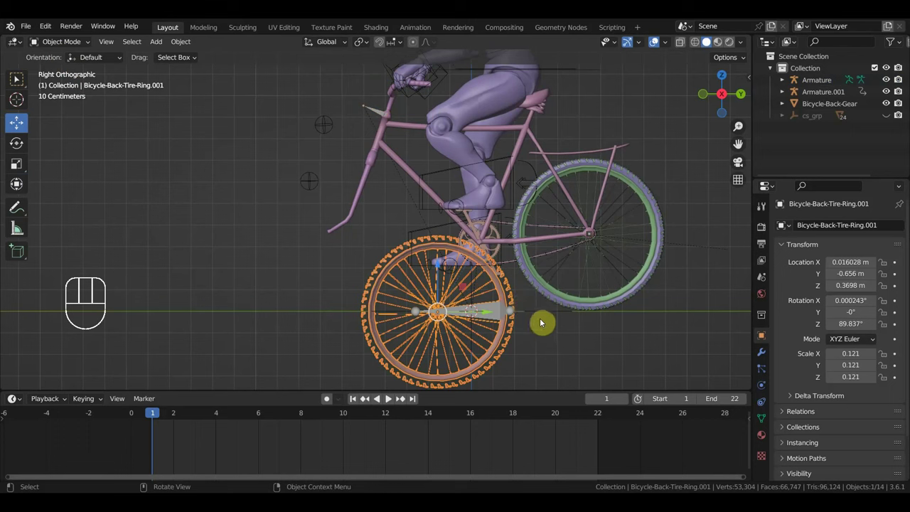
{"action": "key", "text": "g"}
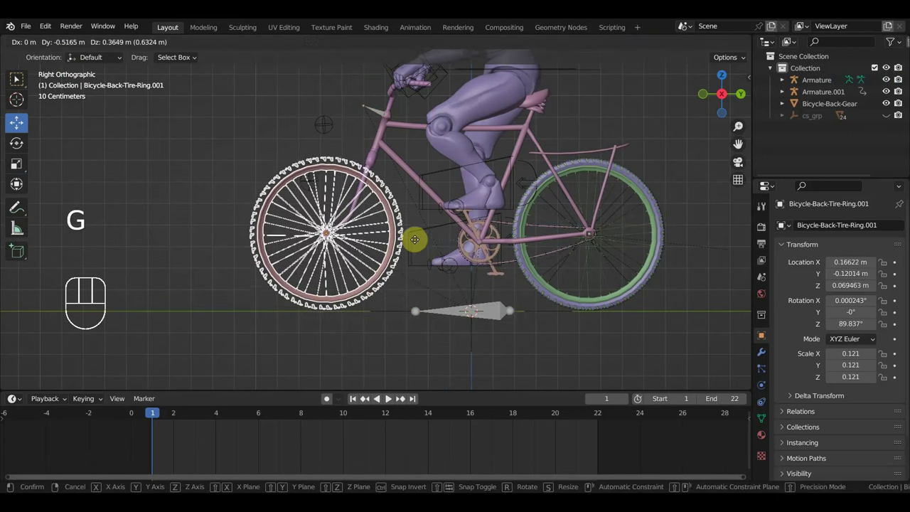
{"action": "left_click", "coordinate": [417, 238]}
{"action": "scroll", "coordinate": [403, 269], "scroll_direction": "up", "scroll_amount": 3}
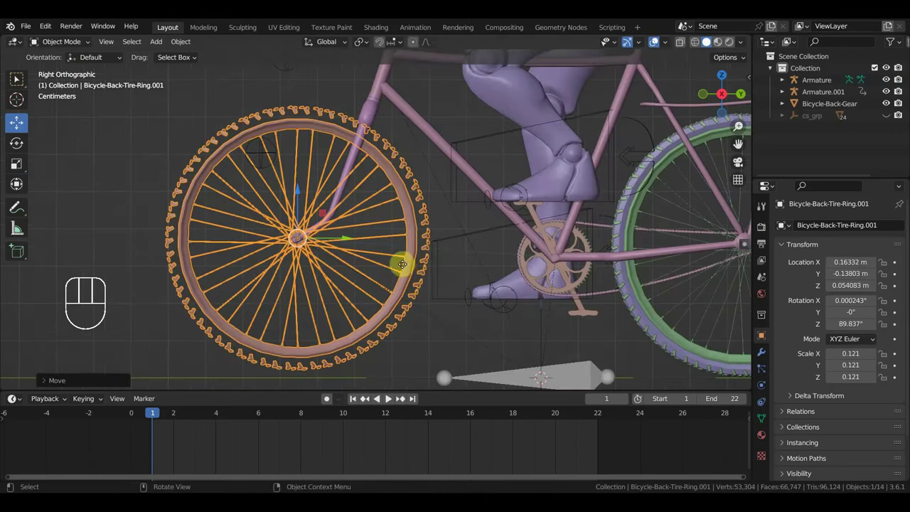
{"action": "key", "text": "g"}
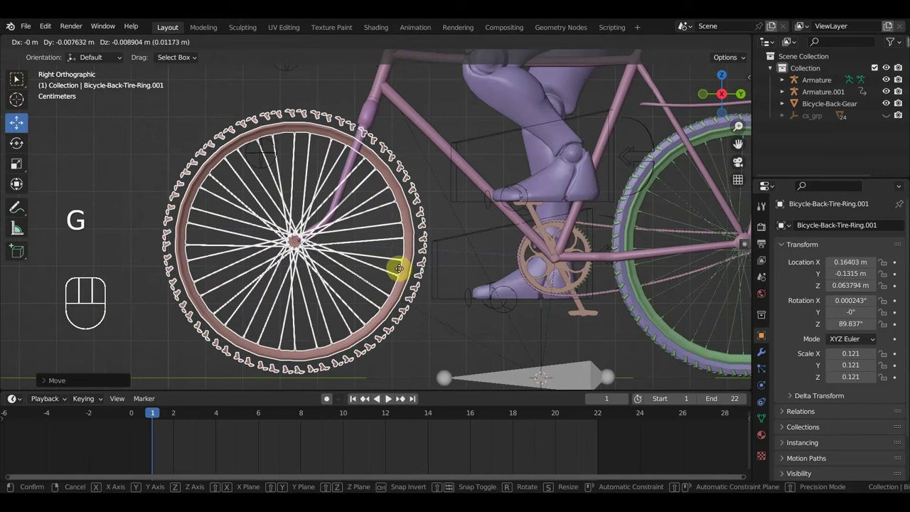
{"action": "left_click", "coordinate": [405, 268]}
{"action": "scroll", "coordinate": [401, 268], "scroll_direction": "down", "scroll_amount": 5}
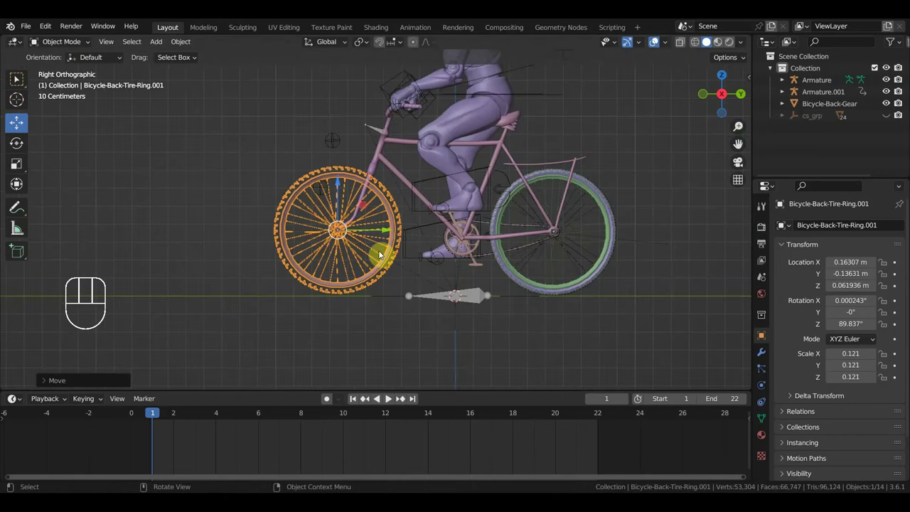
Parent the front wheel mesh to the handlebar bone in Pose Mode, using the Bone option
{"action": "left_click", "coordinate": [369, 129], "text": "shift"}
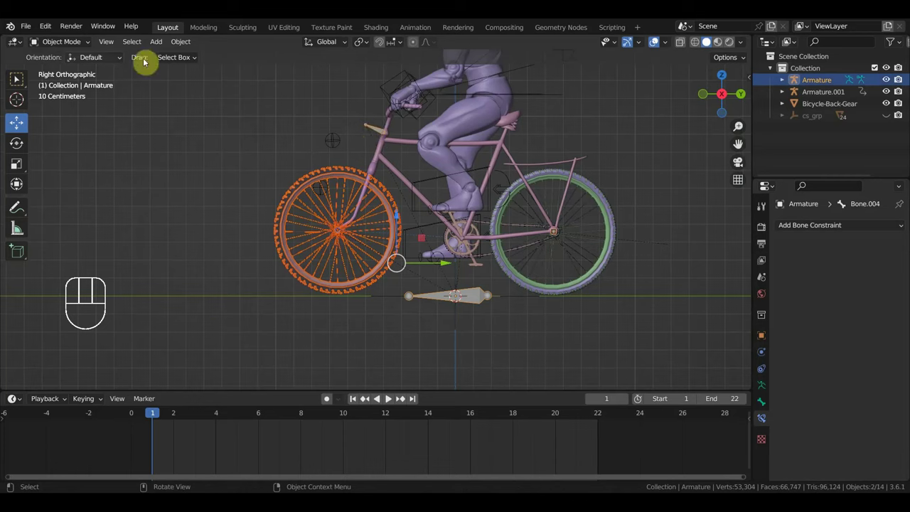
{"action": "left_click", "coordinate": [61, 41]}
{"action": "left_click", "coordinate": [61, 81]}
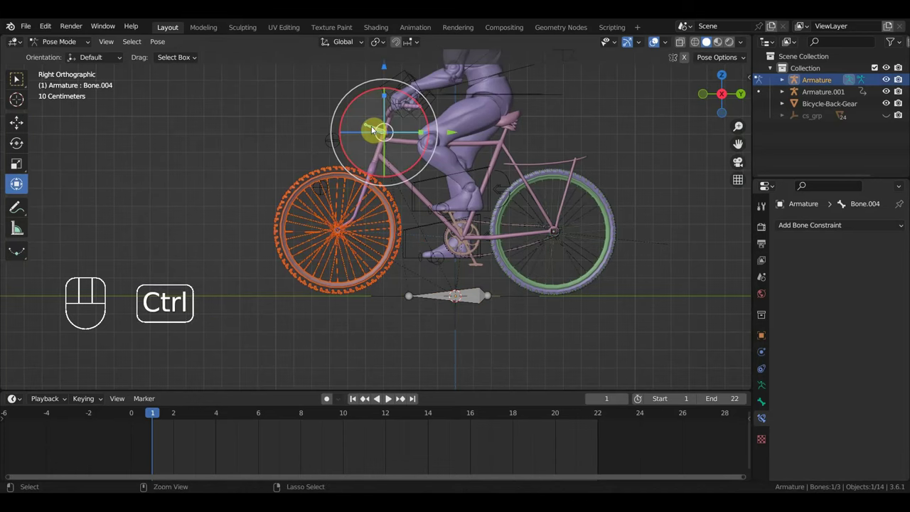
{"action": "key", "text": "ctrl+p"}
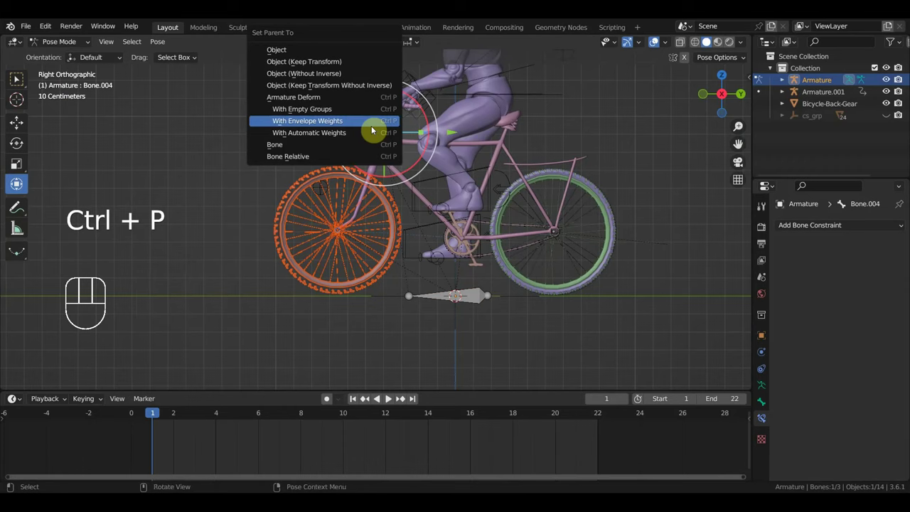
{"action": "left_click", "coordinate": [326, 143]}
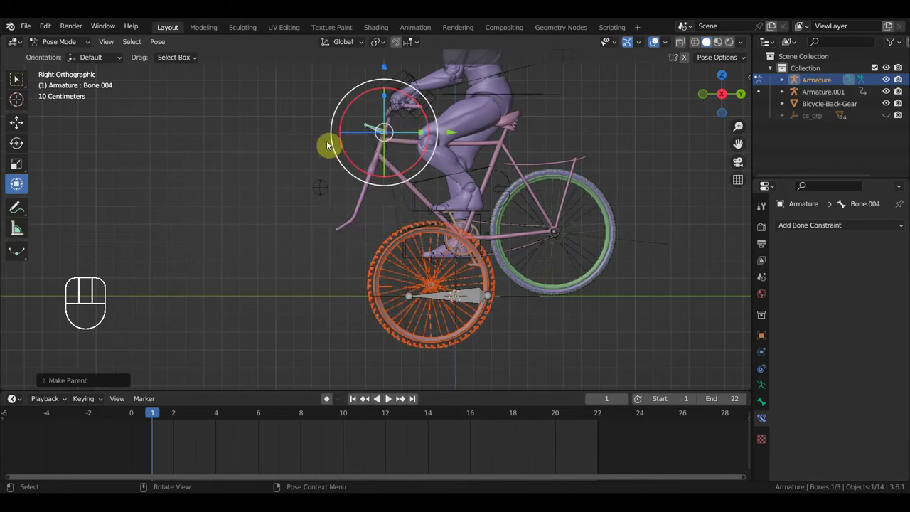
Reposition the newly parented front wheel at the fork end in Object Mode, moving it about 0.61 m
{"action": "left_click", "coordinate": [492, 277]}
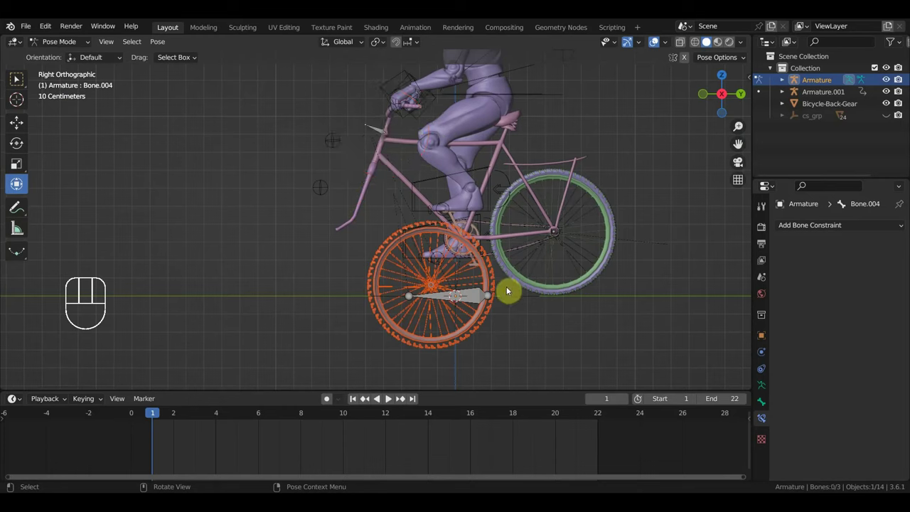
{"action": "key", "text": "g"}
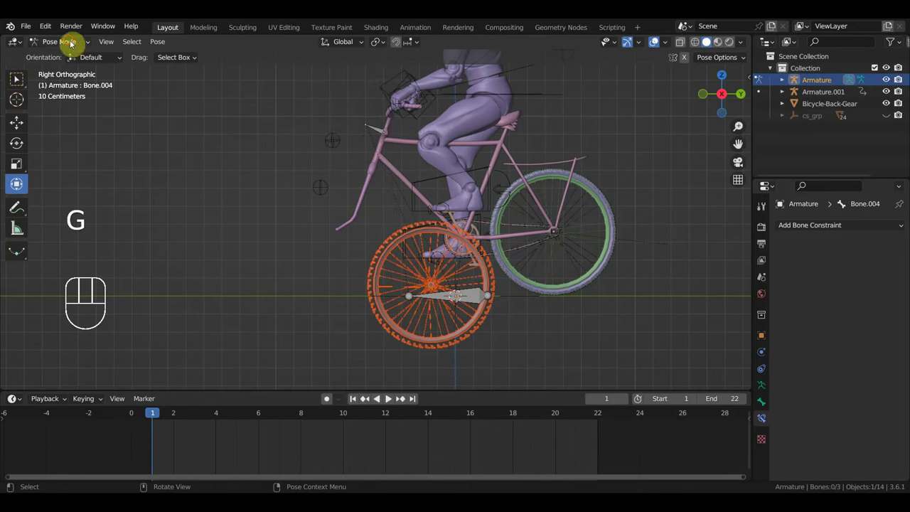
{"action": "left_click", "coordinate": [68, 41]}
{"action": "left_click", "coordinate": [64, 54]}
{"action": "left_click", "coordinate": [487, 264]}
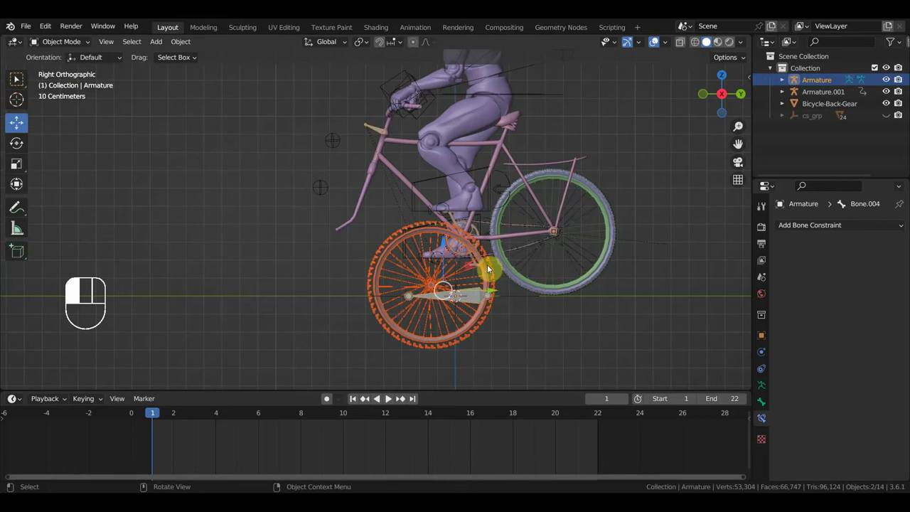
{"action": "key", "text": "g"}
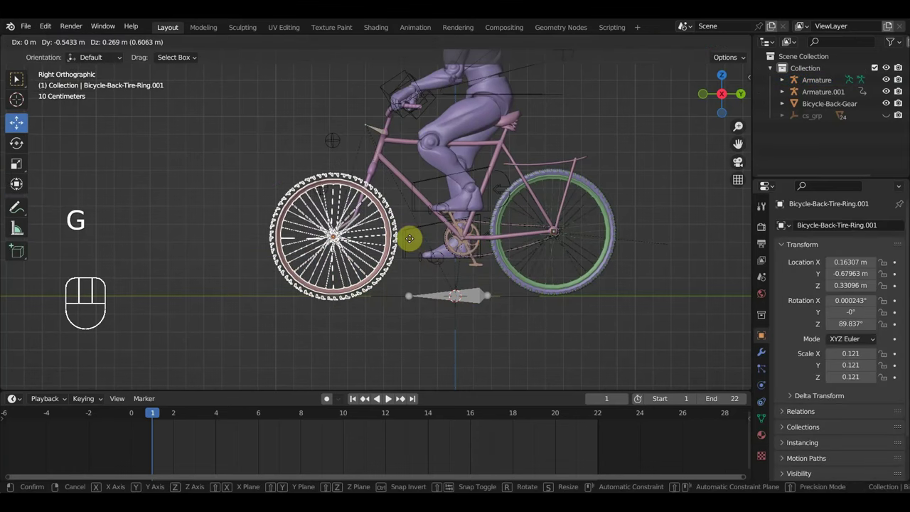
{"action": "left_click", "coordinate": [411, 237]}
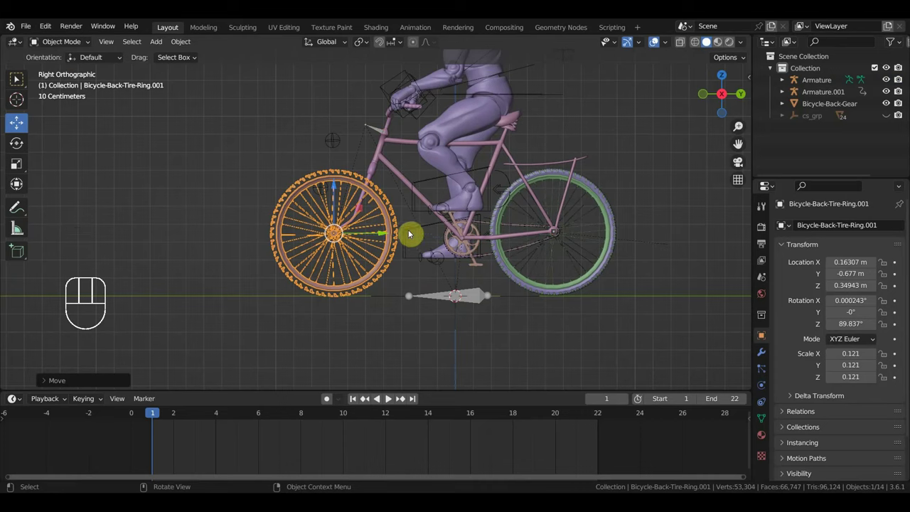
Rotate the handlebar bone in Pose Mode from the top view to test how the front wheel follows
{"action": "left_click", "coordinate": [374, 133]}
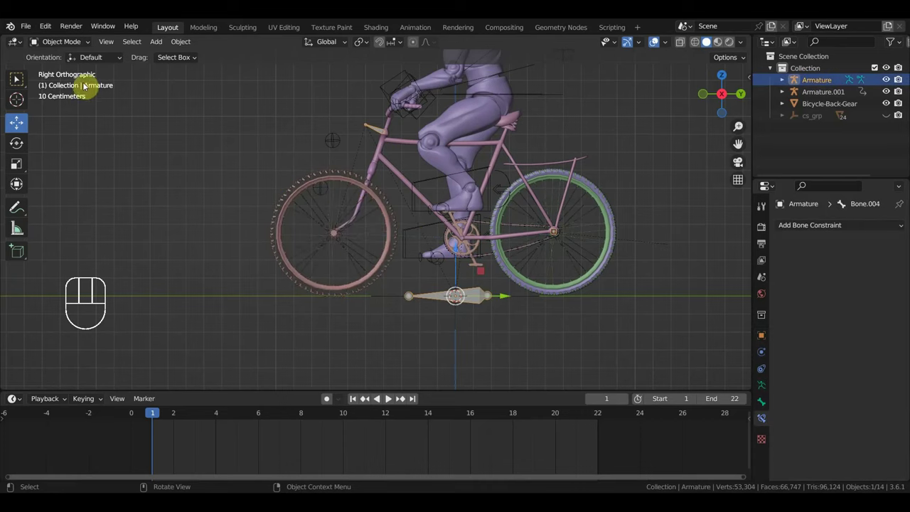
{"action": "left_click", "coordinate": [61, 41]}
{"action": "left_click", "coordinate": [63, 81]}
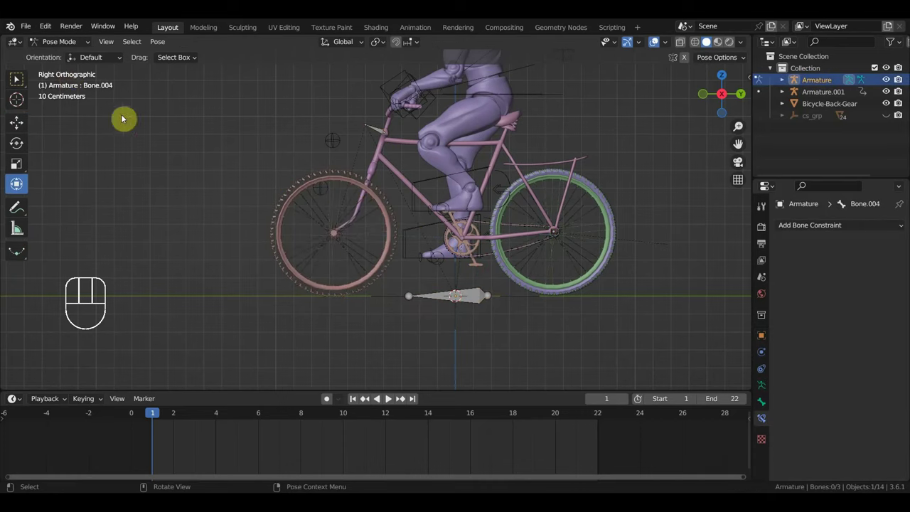
{"action": "left_click", "coordinate": [376, 130]}
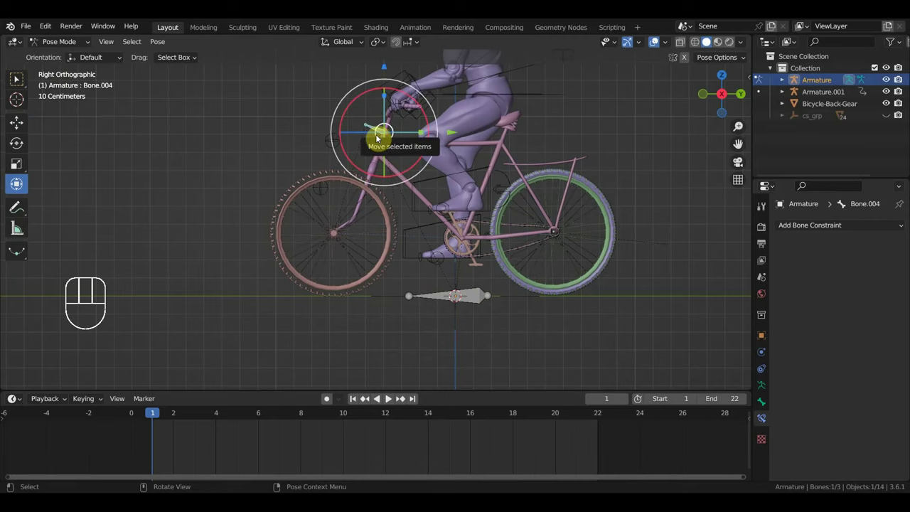
{"action": "key", "text": "KP_7"}
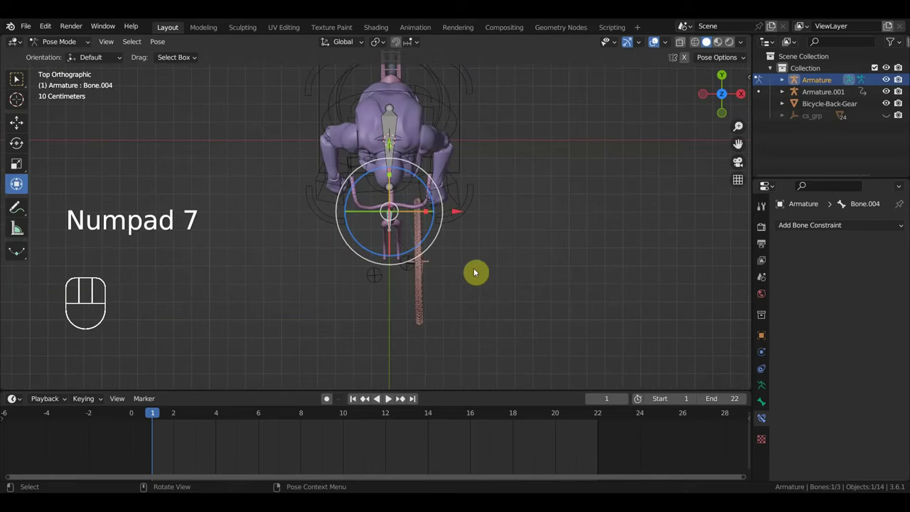
{"action": "key", "text": "r"}
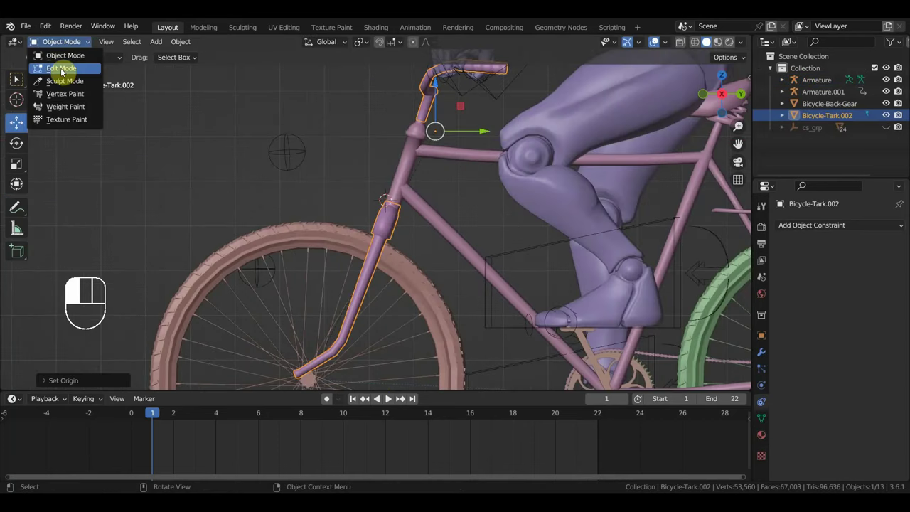
{"action": "left_click", "coordinate": [62, 69]}
{"action": "scroll", "coordinate": [384, 194], "scroll_direction": "up", "scroll_amount": 1}
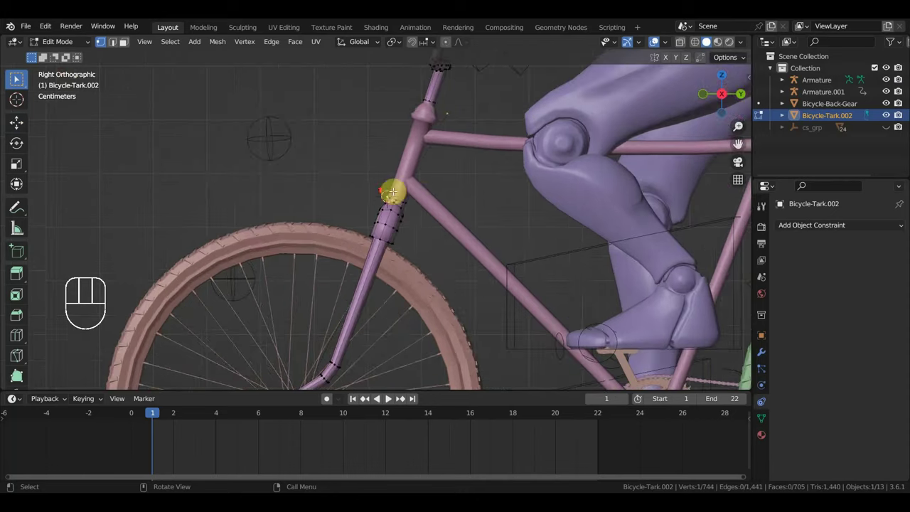
{"action": "left_click", "coordinate": [57, 41]}
{"action": "left_click", "coordinate": [58, 55]}
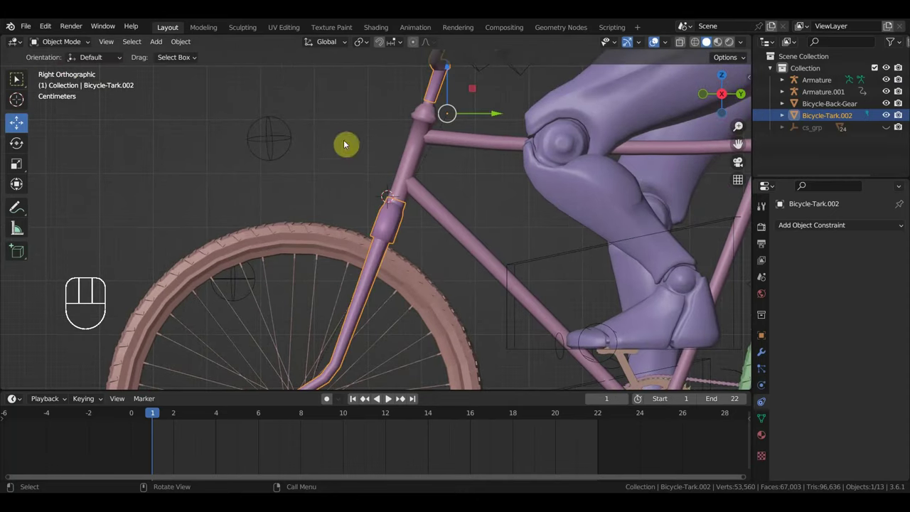
Hide the bicycle frame mesh in Object Mode to expose the gap between the handlebar stem and the fork
{"action": "left_click", "coordinate": [421, 149]}
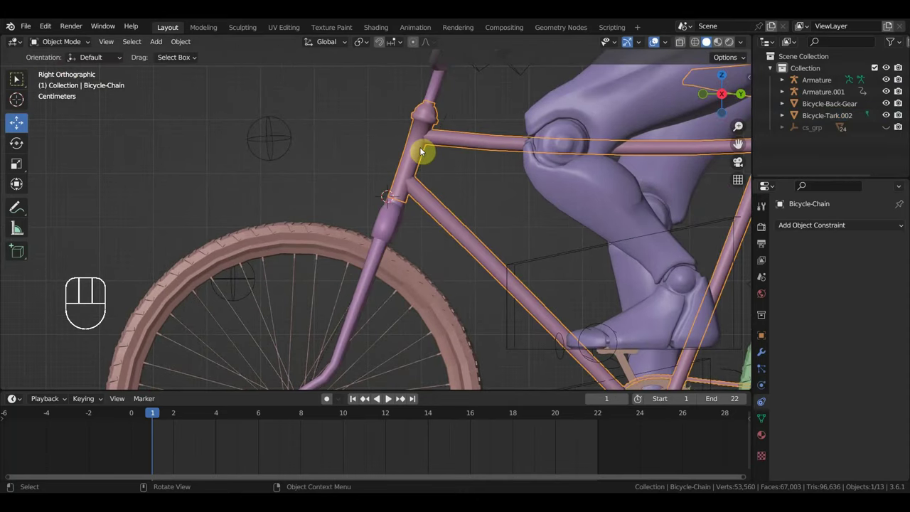
{"action": "key", "text": "h"}
{"action": "middle_click_drag", "start_coordinate": [392, 187], "coordinate": [453, 212]}
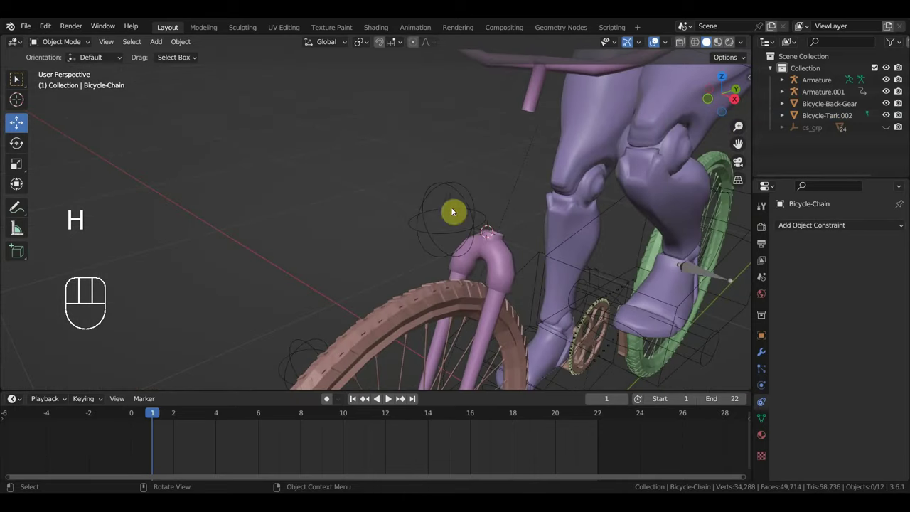
In Edit Mode, extrude the open lower edge loop of the handlebar stem about 0.18 m down to the fork crown in the right view
{"action": "left_click", "coordinate": [531, 101]}
{"action": "left_click", "coordinate": [63, 41]}
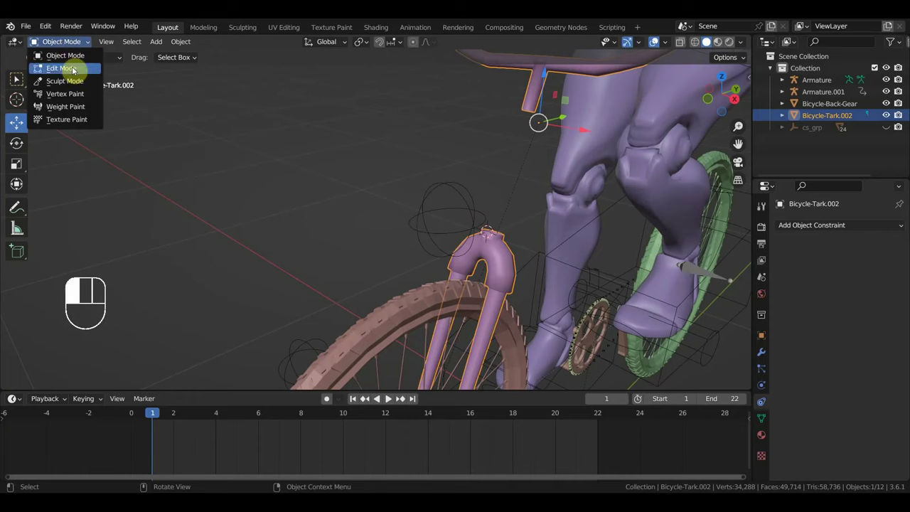
{"action": "left_click", "coordinate": [73, 69]}
{"action": "scroll", "coordinate": [473, 197], "scroll_direction": "up", "scroll_amount": 2}
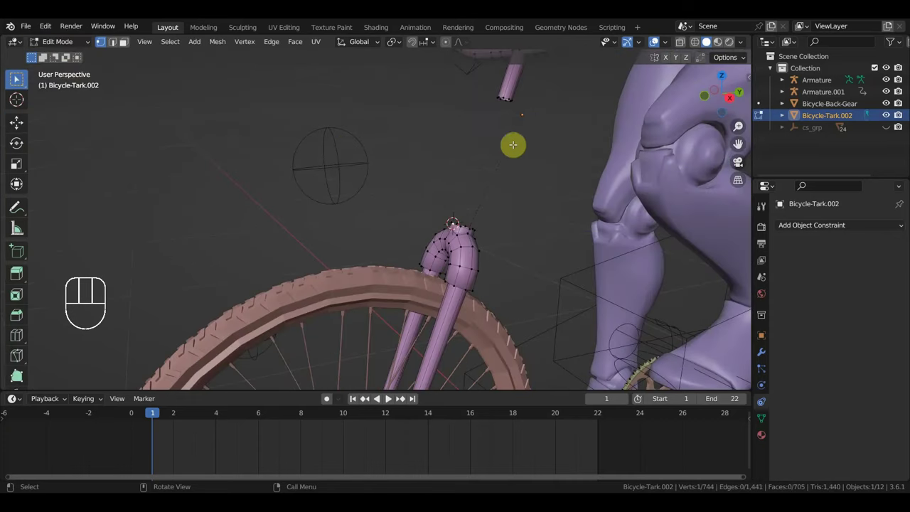
{"action": "left_click_drag", "start_coordinate": [509, 117], "coordinate": [489, 80]}
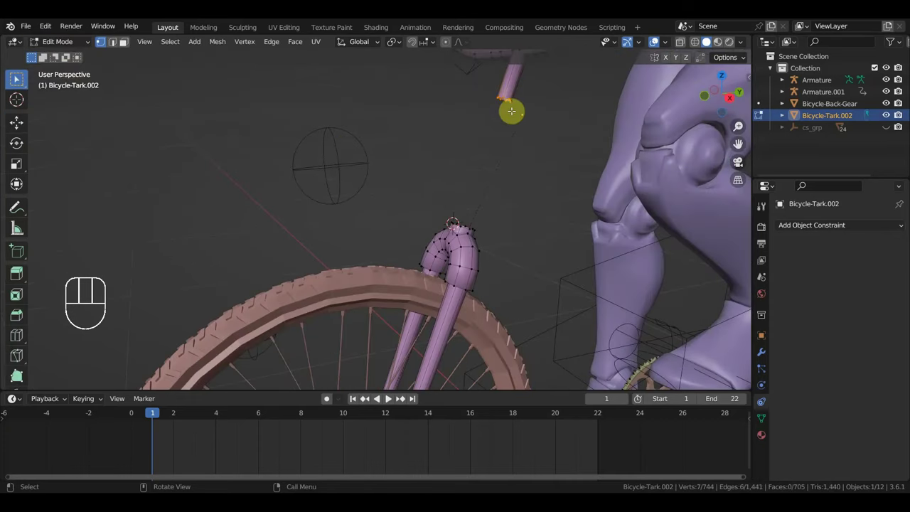
{"action": "left_click", "coordinate": [698, 42]}
{"action": "mouse_move", "coordinate": [530, 116]}
{"action": "left_mouse_down"}
{"action": "mouse_move", "coordinate": [491, 95]}
{"action": "mouse_move", "coordinate": [527, 120]}
{"action": "left_mouse_up"}
{"action": "key", "text": "KP_3"}
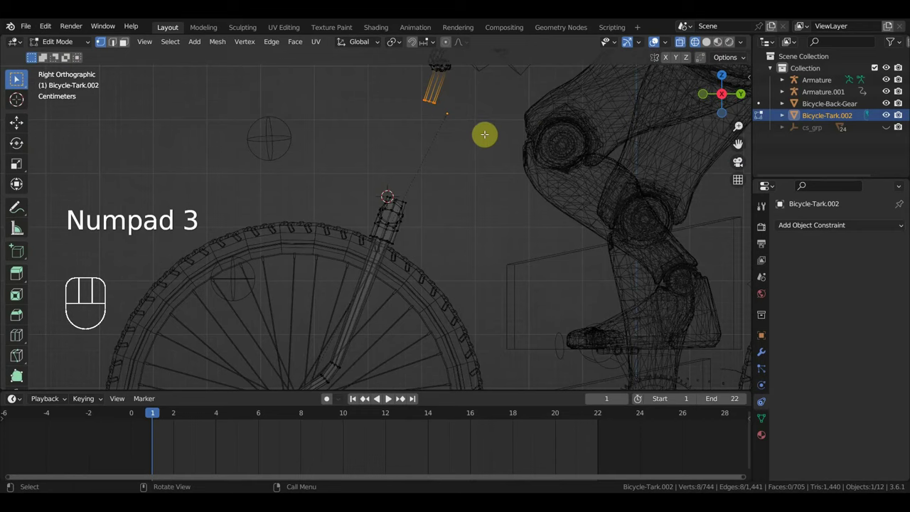
{"action": "key", "text": "e"}
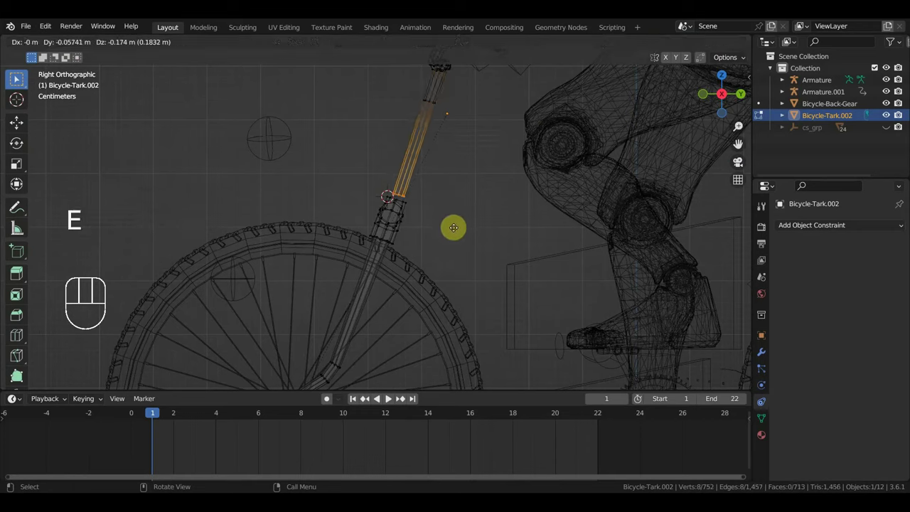
{"action": "left_click", "coordinate": [450, 228]}
Add a single loop cut just above the lower end of the extruded stem
{"action": "scroll", "coordinate": [432, 230], "scroll_direction": "up", "scroll_amount": 5}
{"action": "middle_click_drag", "start_coordinate": [432, 230], "coordinate": [399, 237]}
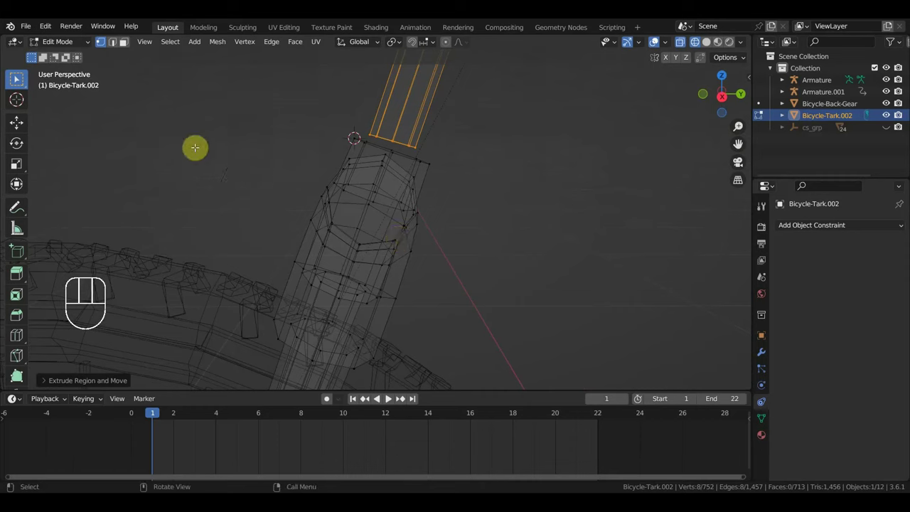
{"action": "left_click", "coordinate": [16, 335]}
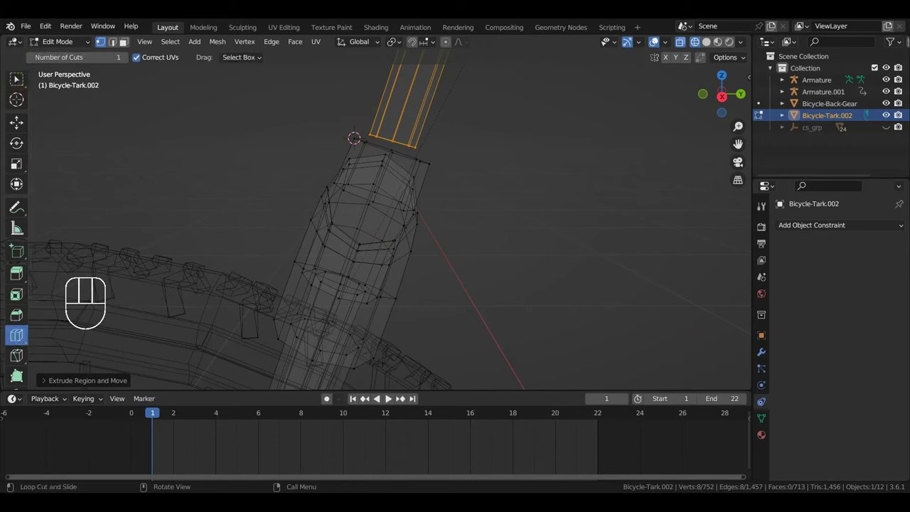
{"action": "left_click_drag", "start_coordinate": [395, 123], "coordinate": [369, 192]}
{"action": "scroll", "coordinate": [412, 173], "scroll_direction": "down", "scroll_amount": 5}
{"action": "scroll", "coordinate": [390, 192], "scroll_direction": "up", "scroll_amount": 6}
{"action": "scroll", "coordinate": [420, 152], "scroll_direction": "down", "scroll_amount": 3}
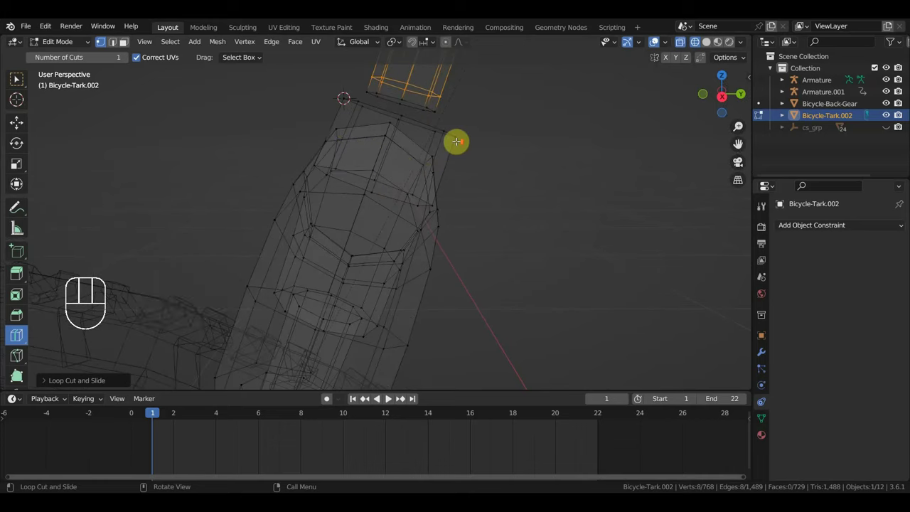
Scale the stem's lowest edge loop by about 1.67 to match the width of the fork crown's opening
{"action": "left_click", "coordinate": [16, 78]}
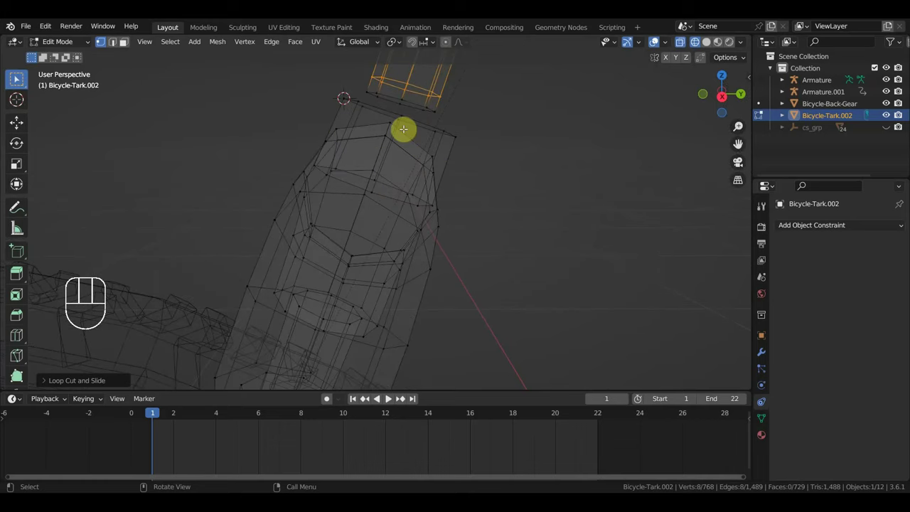
{"action": "scroll", "coordinate": [493, 134], "scroll_direction": "down", "scroll_amount": 3}
{"action": "scroll", "coordinate": [455, 178], "scroll_direction": "up", "scroll_amount": 2}
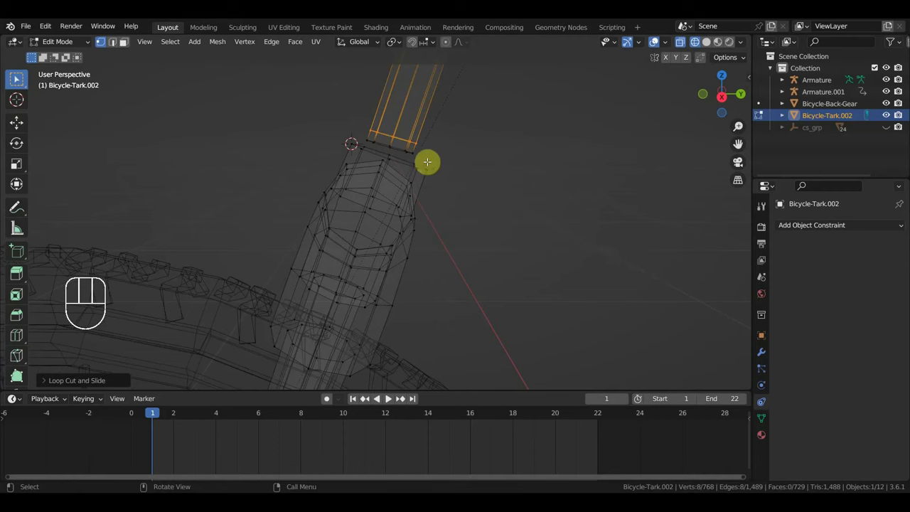
{"action": "left_click", "coordinate": [707, 42]}
{"action": "left_click", "coordinate": [695, 42]}
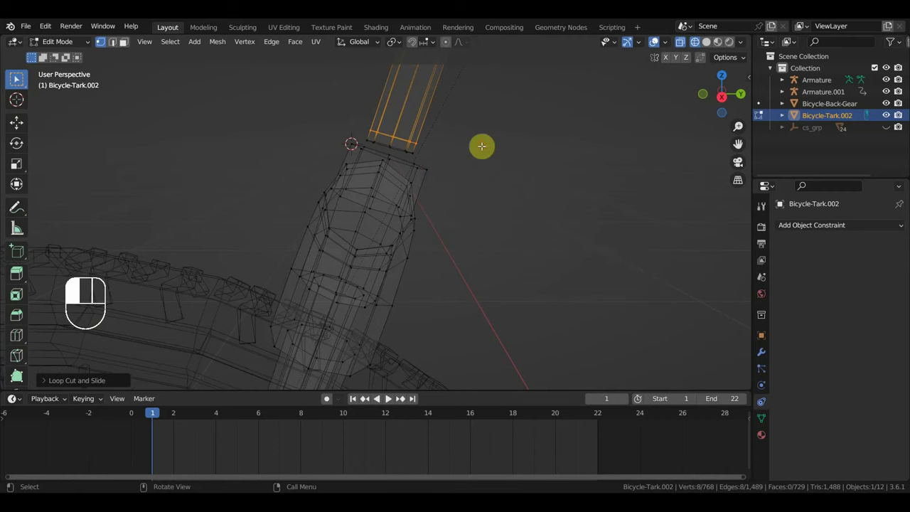
{"action": "left_click", "coordinate": [481, 147]}
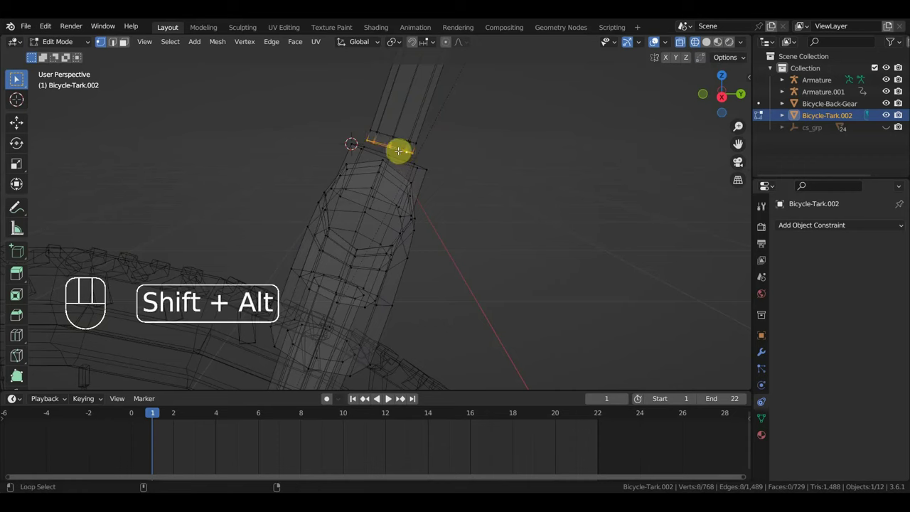
{"action": "scroll", "coordinate": [478, 159], "scroll_direction": "up", "scroll_amount": 2}
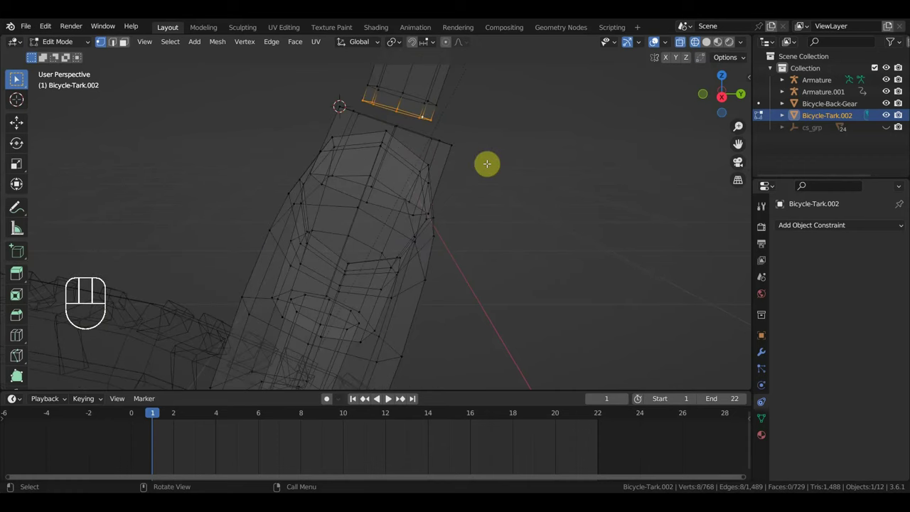
{"action": "key", "text": "s"}
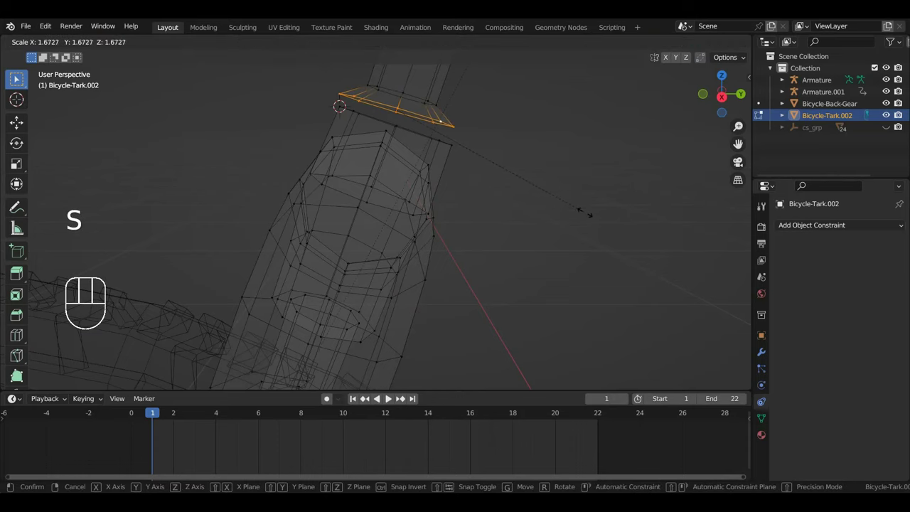
{"action": "left_click", "coordinate": [585, 213]}
Merge one vertex of the flared stem rim with the facing fork crown vertex, using At Center
{"action": "middle_click_drag", "start_coordinate": [562, 175], "coordinate": [591, 215], "text": "shift"}
{"action": "key", "text": "KP_1"}
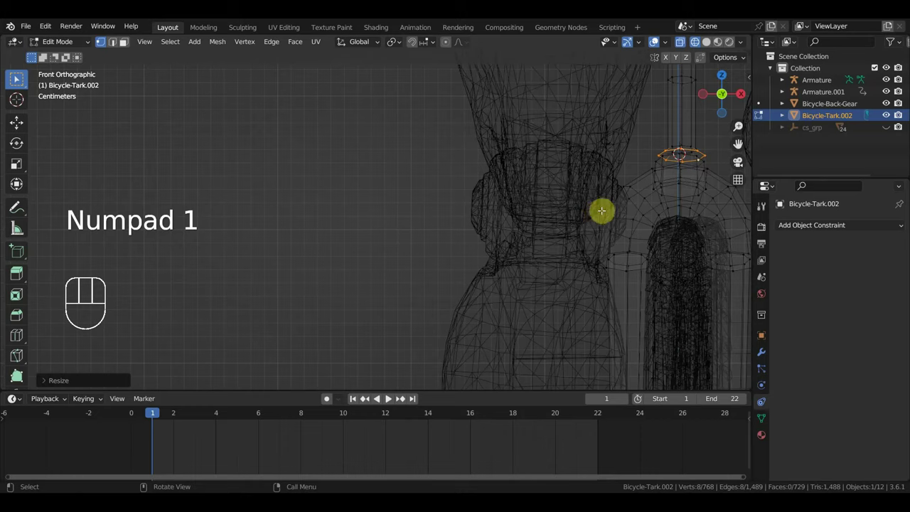
{"action": "key", "text": "KP_3"}
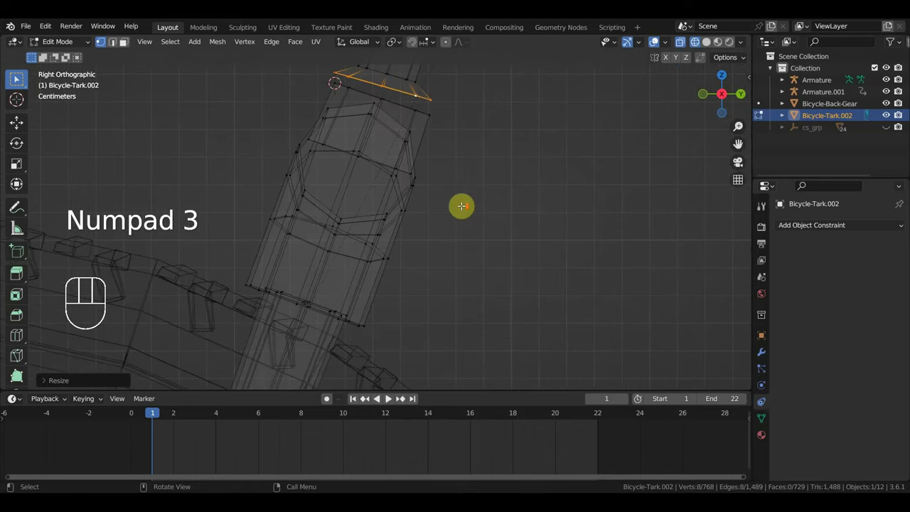
{"action": "middle_click_drag", "start_coordinate": [461, 206], "coordinate": [428, 297], "text": "shift"}
{"action": "middle_click_drag", "start_coordinate": [390, 207], "coordinate": [440, 153]}
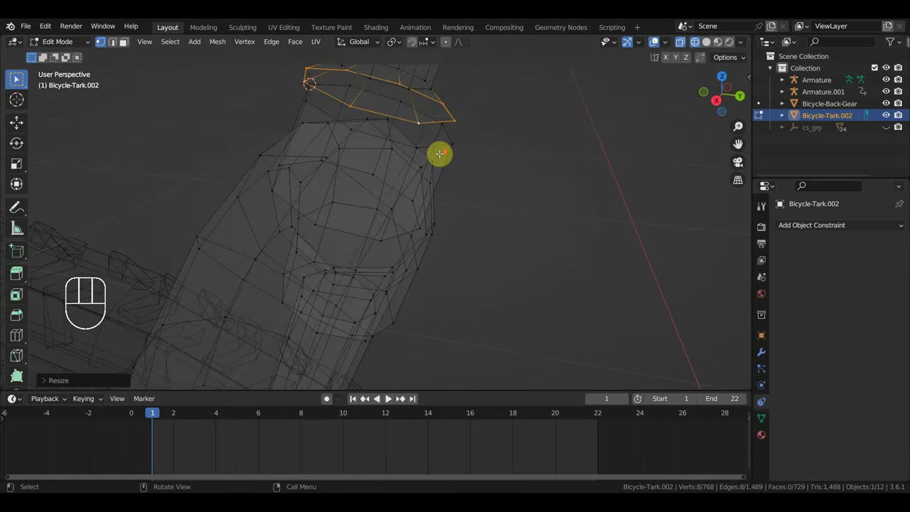
{"action": "left_click", "coordinate": [349, 106]}
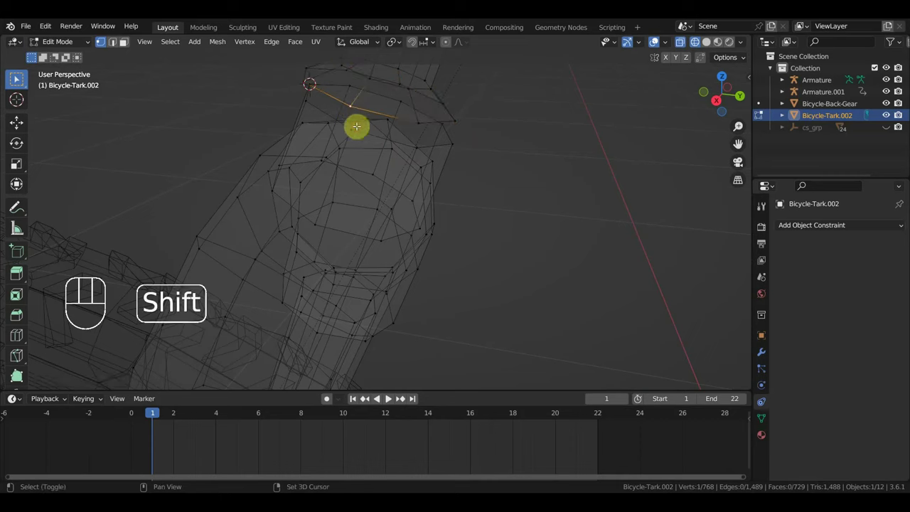
{"action": "left_click", "coordinate": [352, 127], "text": "shift"}
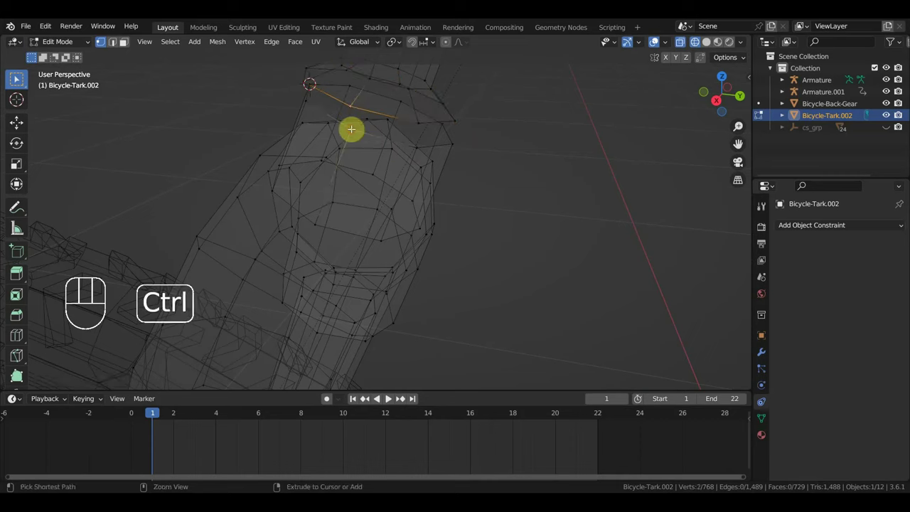
{"action": "key", "text": "ctrl+m"}
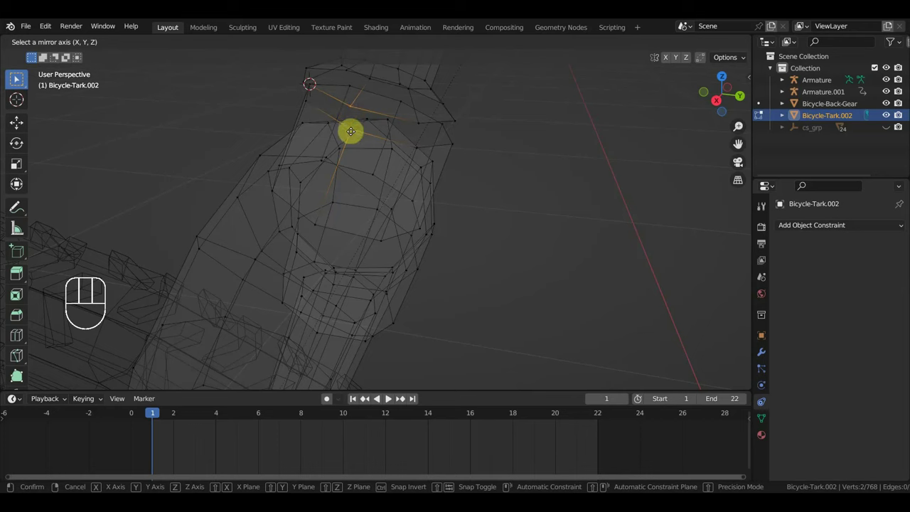
{"action": "left_click", "coordinate": [353, 129]}
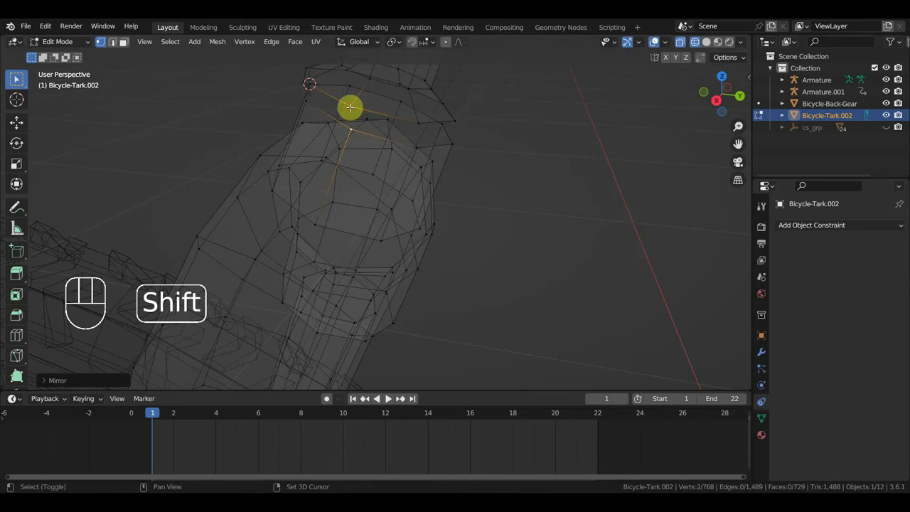
{"action": "left_click", "coordinate": [350, 107], "text": "shift"}
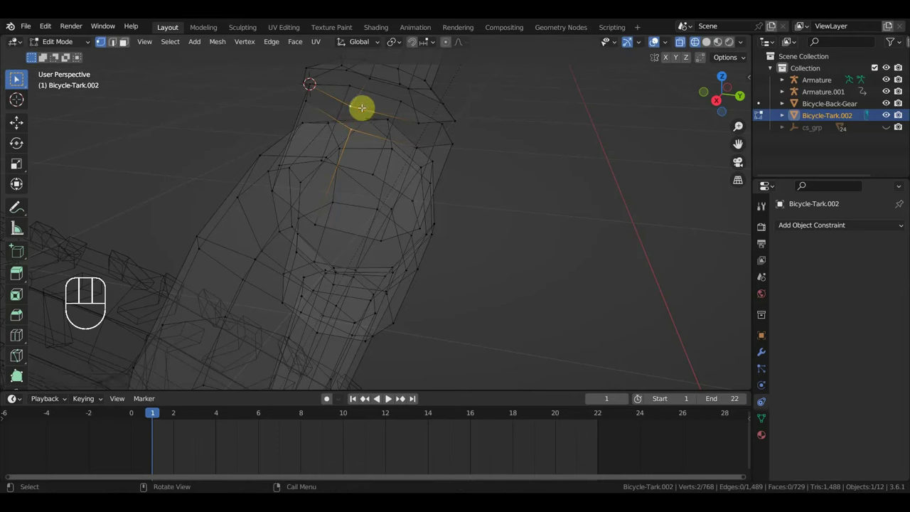
{"action": "key", "text": "m"}
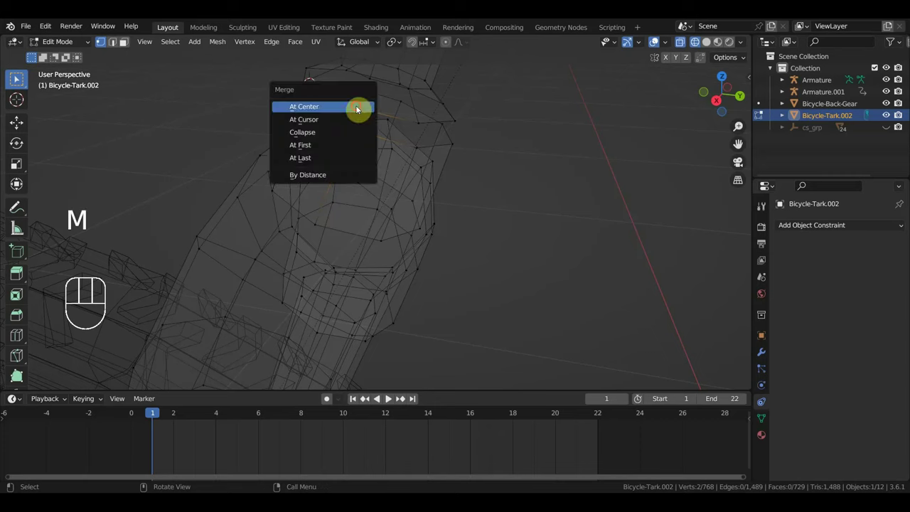
{"action": "left_click", "coordinate": [357, 108]}
{"action": "middle_click_drag", "start_coordinate": [361, 116], "coordinate": [402, 142]}
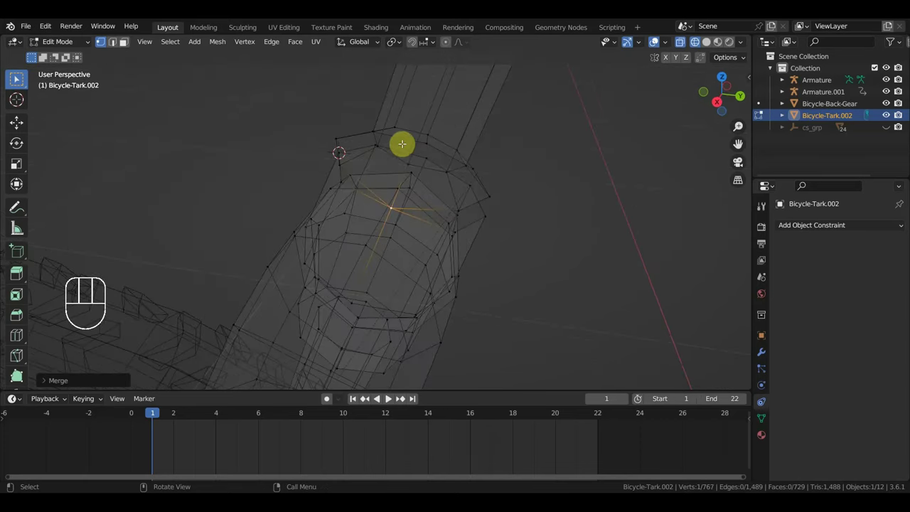
Switch to solid shading and merge the next two pairs of facing stem and fork crown vertices At Center
{"action": "left_click", "coordinate": [709, 42]}
{"action": "left_click", "coordinate": [455, 210]}
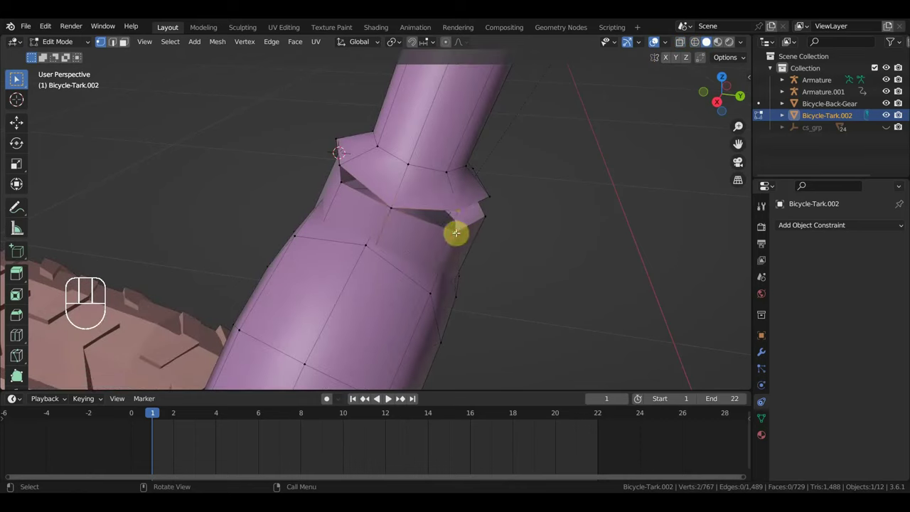
{"action": "key", "text": "m"}
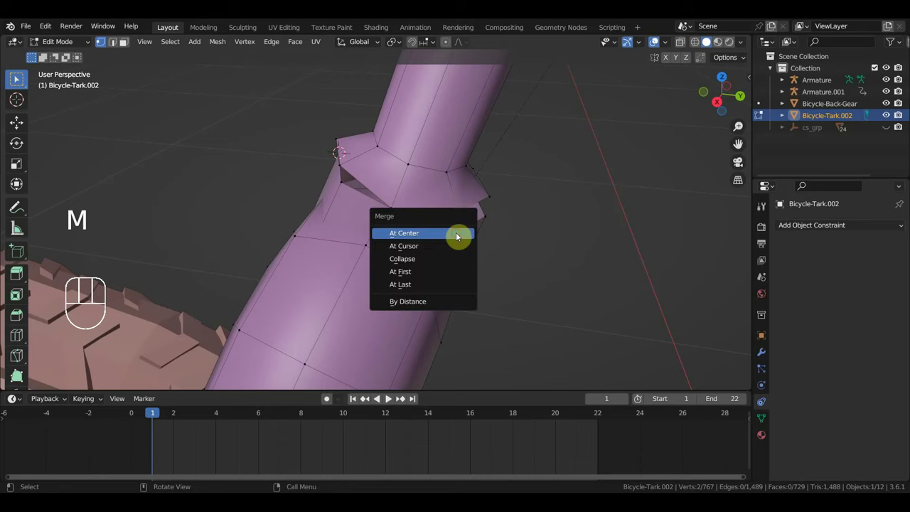
{"action": "left_click", "coordinate": [456, 231]}
{"action": "middle_click_drag", "start_coordinate": [455, 232], "coordinate": [462, 244]}
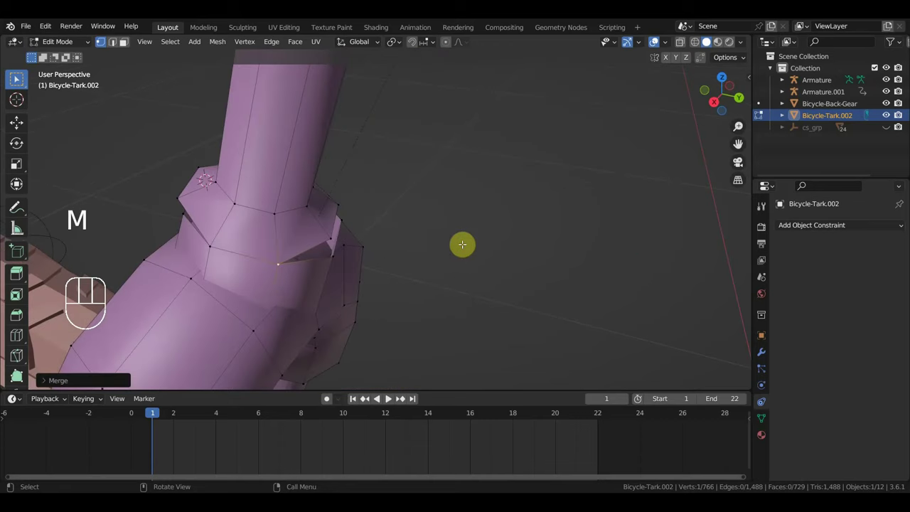
{"action": "left_click", "coordinate": [332, 239]}
{"action": "left_click", "coordinate": [335, 253], "text": "shift"}
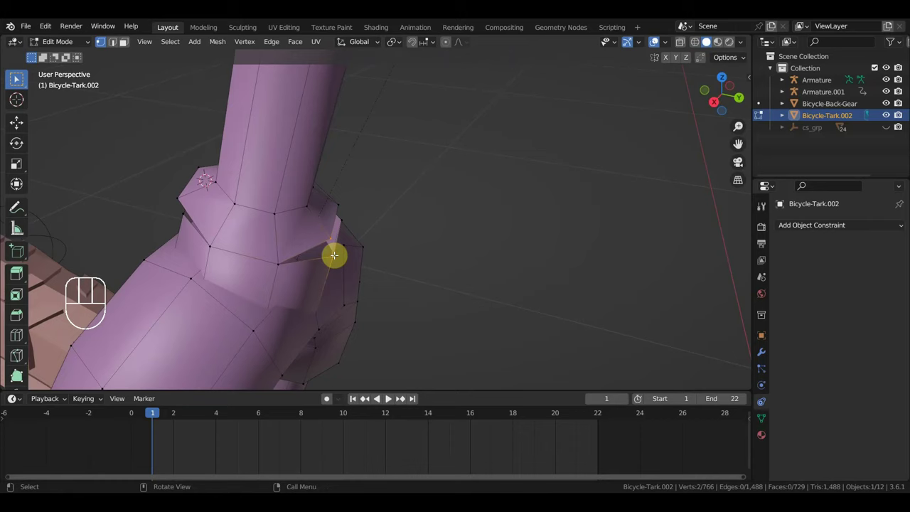
{"action": "key", "text": "m"}
{"action": "left_click", "coordinate": [334, 254]}
{"action": "middle_click_drag", "start_coordinate": [331, 254], "coordinate": [431, 271]}
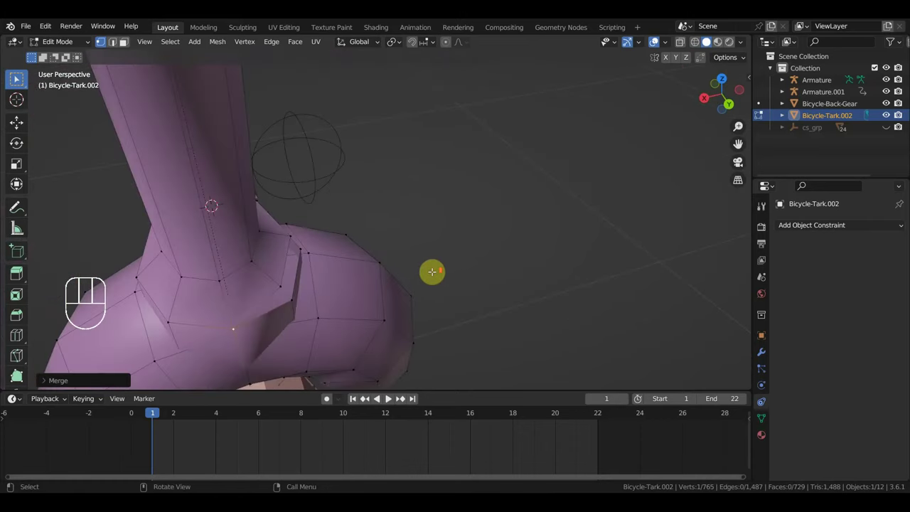
Merge the next two pairs of facing stem rim and fork crown vertices on the open side, using At Center
{"action": "left_click", "coordinate": [291, 297], "text": "shift"}
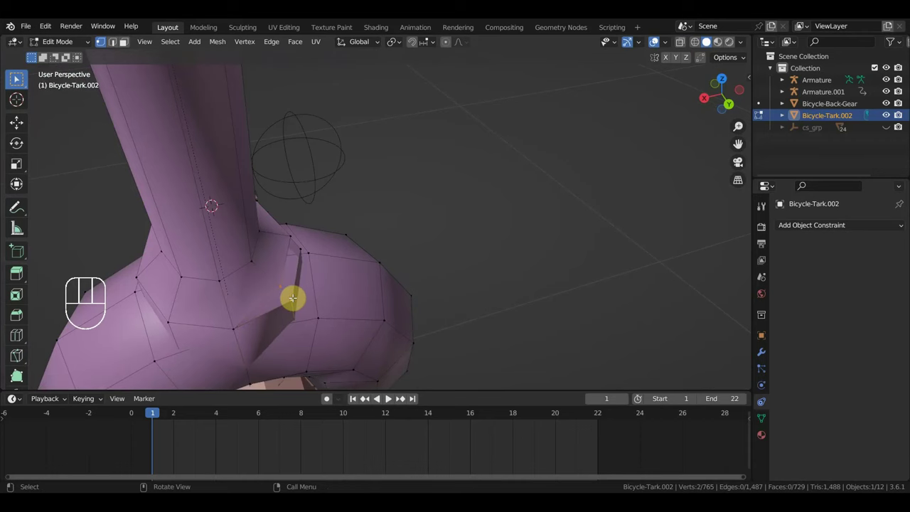
{"action": "key", "text": "m"}
{"action": "left_click", "coordinate": [294, 301]}
{"action": "middle_click_drag", "start_coordinate": [294, 301], "coordinate": [210, 274]}
{"action": "left_click", "coordinate": [145, 250], "text": "shift"}
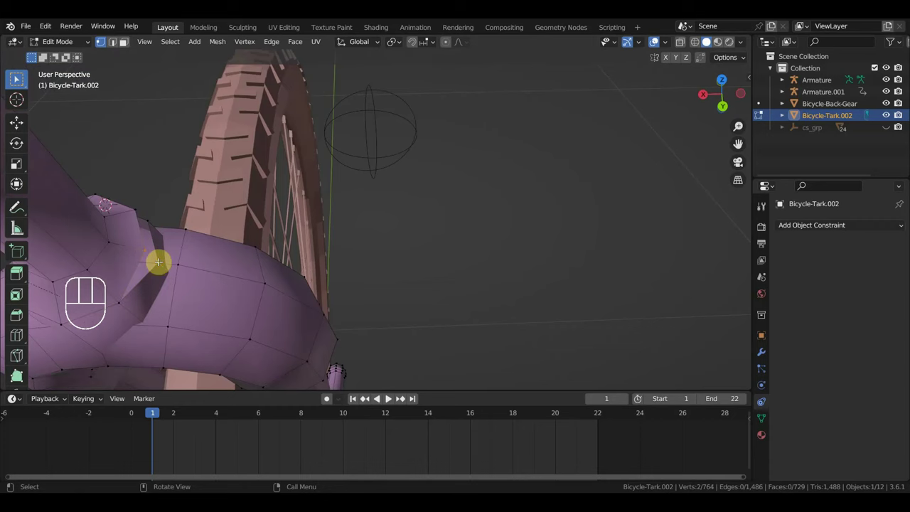
{"action": "key", "text": "m"}
{"action": "left_click", "coordinate": [161, 263]}
{"action": "middle_click_drag", "start_coordinate": [160, 262], "coordinate": [363, 213]}
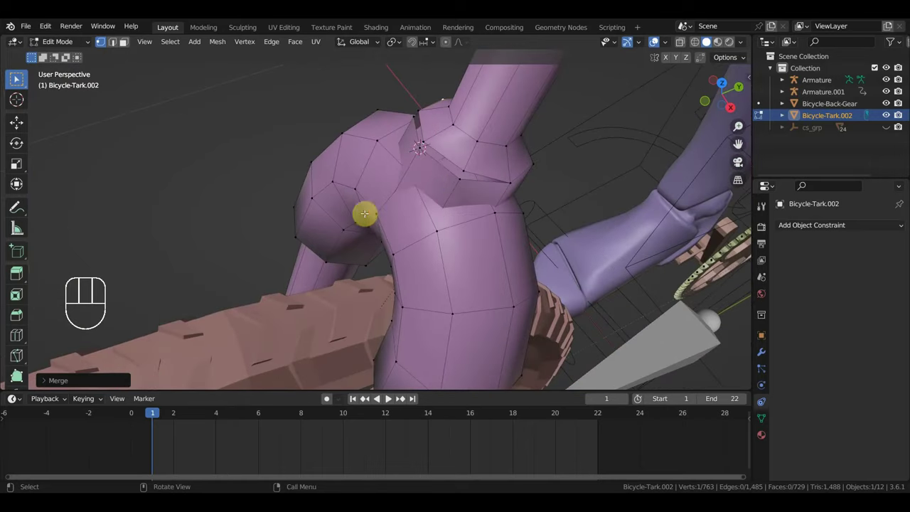
Merge the last three pairs of facing stem rim and fork crown vertices on the opposite side At Center
{"action": "left_click", "coordinate": [463, 169], "text": "shift"}
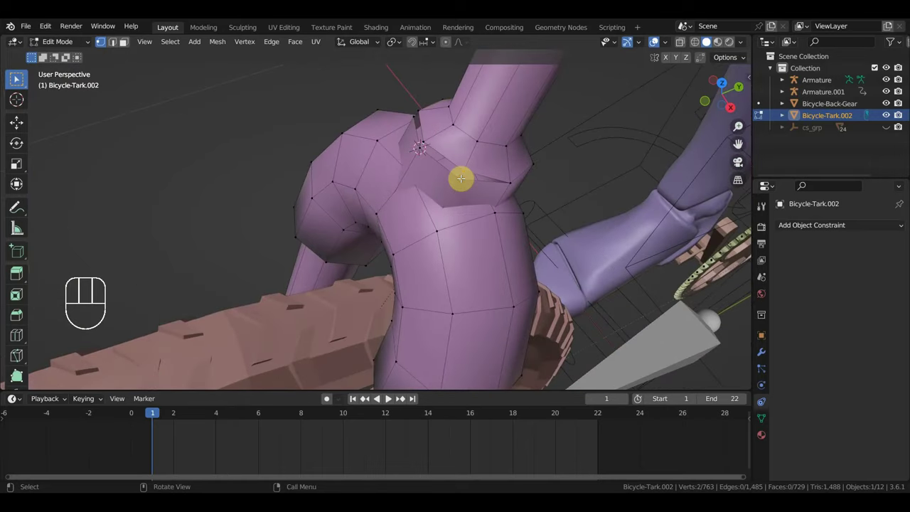
{"action": "key", "text": "m"}
{"action": "left_click", "coordinate": [461, 180]}
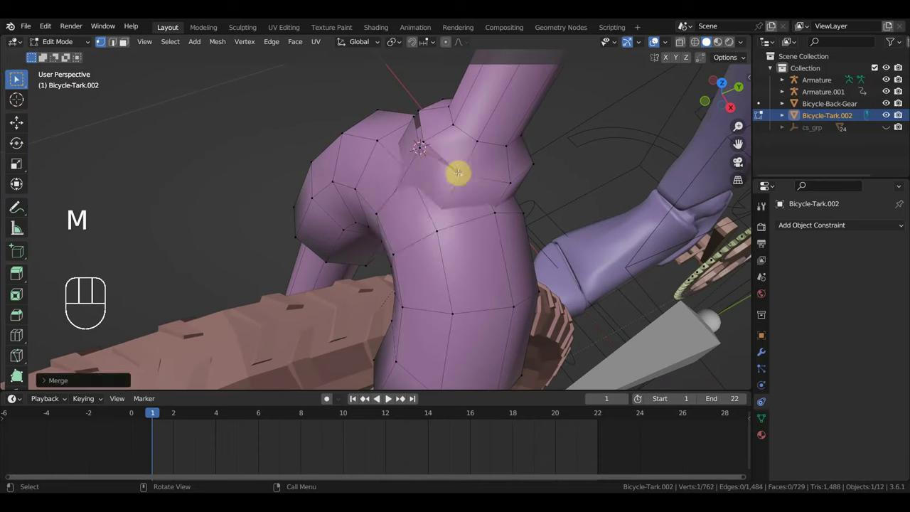
{"action": "left_click", "coordinate": [419, 146], "text": "shift"}
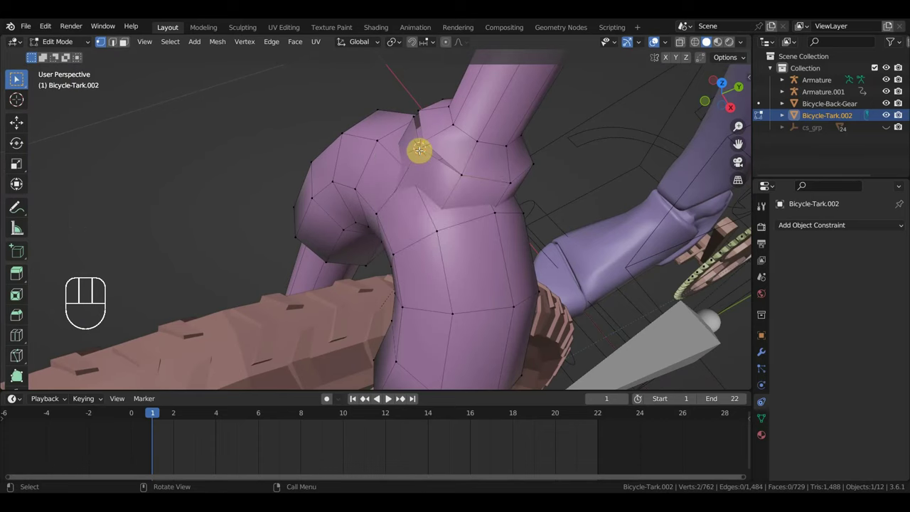
{"action": "key", "text": "m"}
{"action": "left_click", "coordinate": [420, 150]}
{"action": "middle_click_drag", "start_coordinate": [419, 150], "coordinate": [537, 153]}
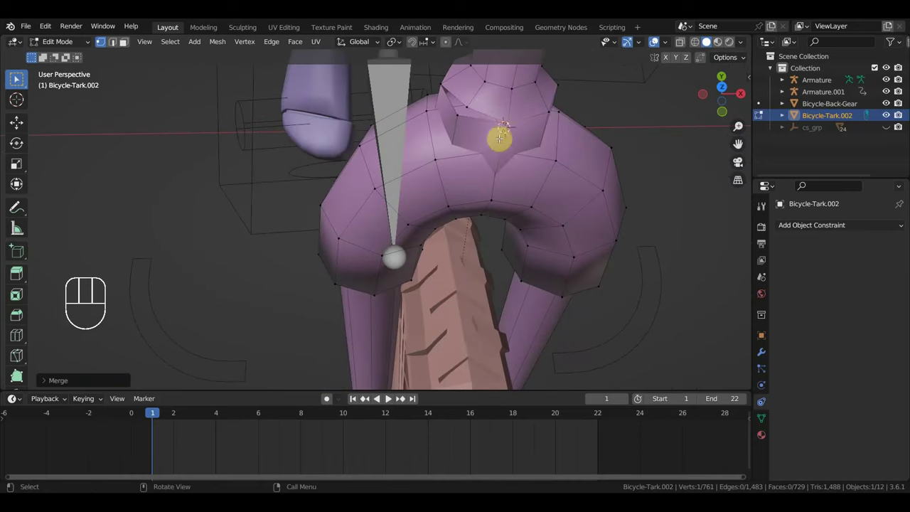
{"action": "left_click", "coordinate": [463, 109]}
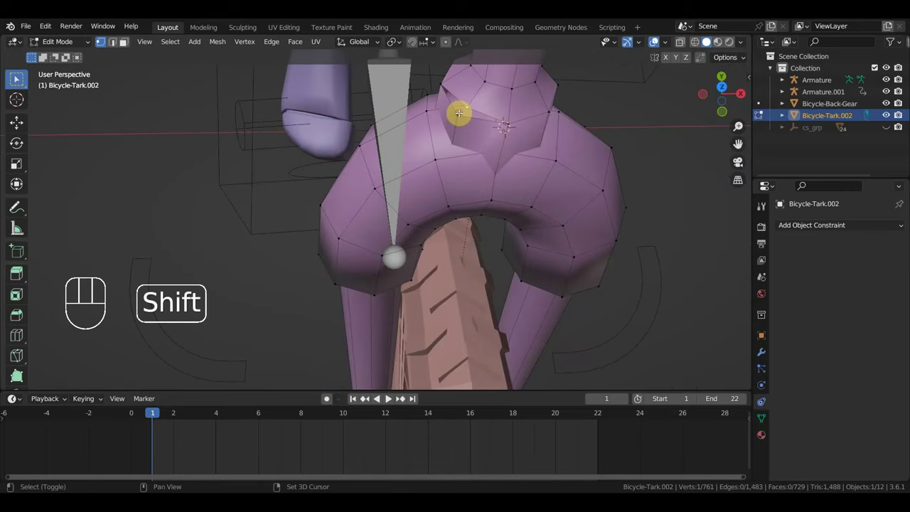
{"action": "left_click", "coordinate": [458, 113], "text": "shift"}
{"action": "key", "text": "m"}
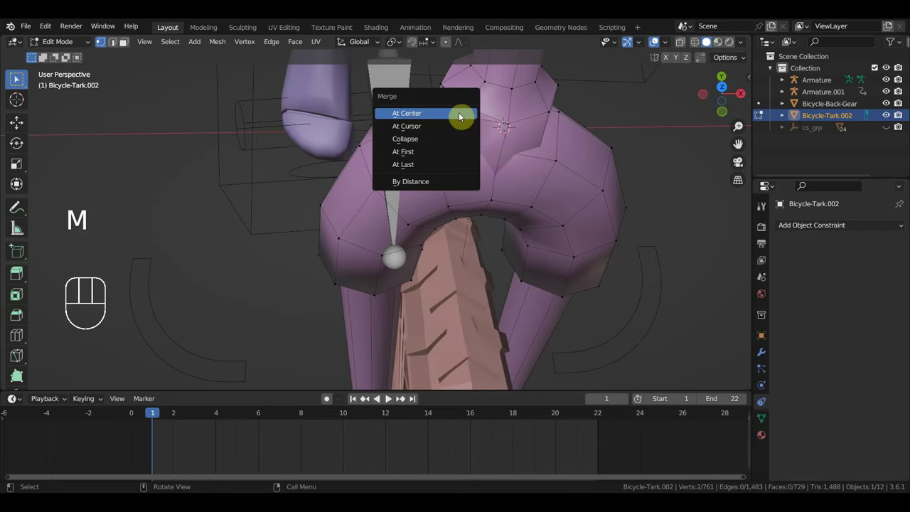
{"action": "left_click", "coordinate": [459, 113]}
Return to Object Mode and set the joined handlebar and fork's origin to Center of Mass (Surface)
{"action": "scroll", "coordinate": [462, 163], "scroll_direction": "down", "scroll_amount": 5}
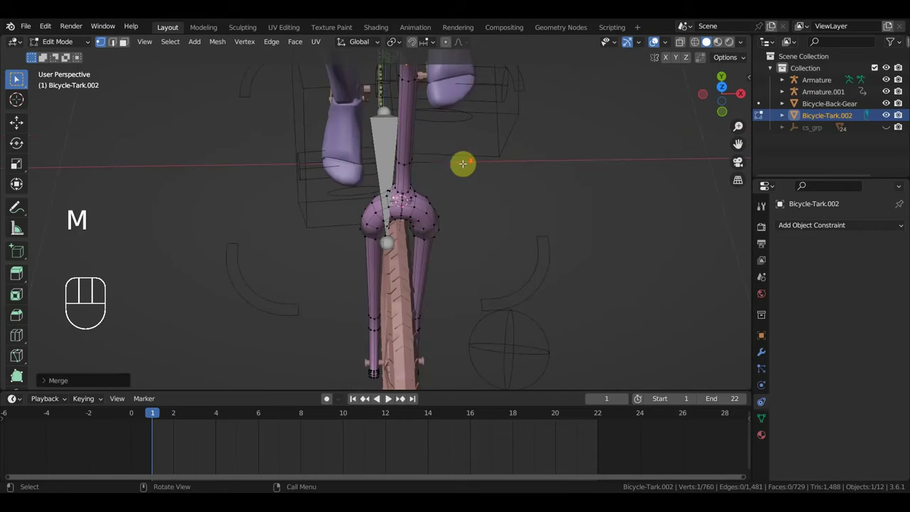
{"action": "middle_click_drag", "start_coordinate": [462, 163], "coordinate": [325, 114]}
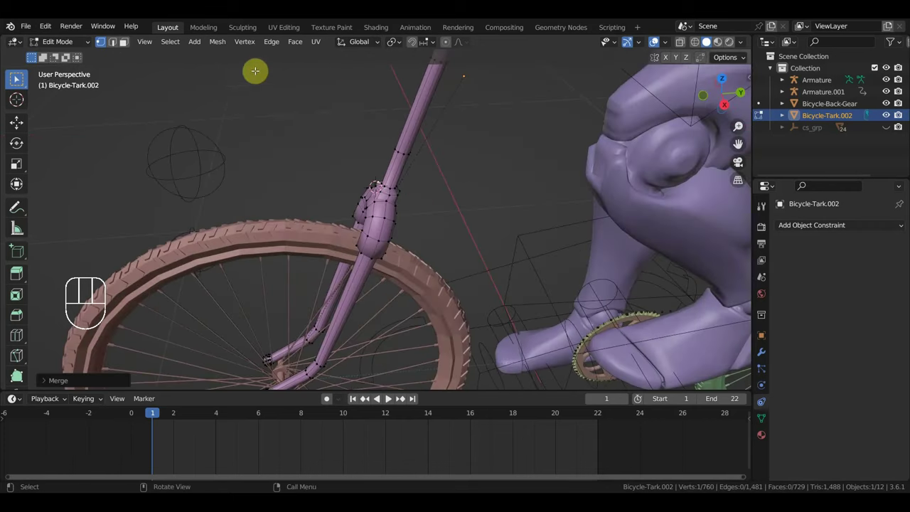
{"action": "left_click", "coordinate": [62, 41]}
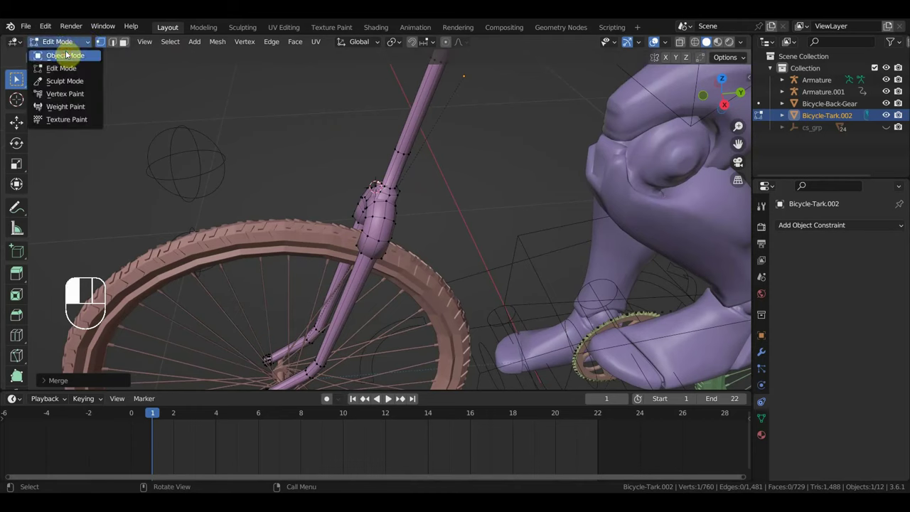
{"action": "left_click", "coordinate": [65, 55]}
{"action": "middle_click_drag", "start_coordinate": [142, 81], "coordinate": [408, 165]}
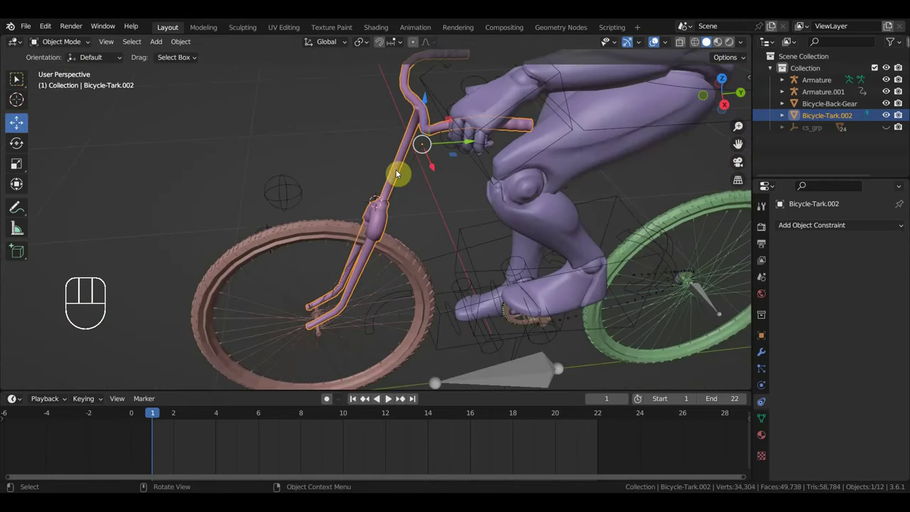
{"action": "left_click", "coordinate": [181, 41]}
{"action": "left_click", "coordinate": [197, 68]}
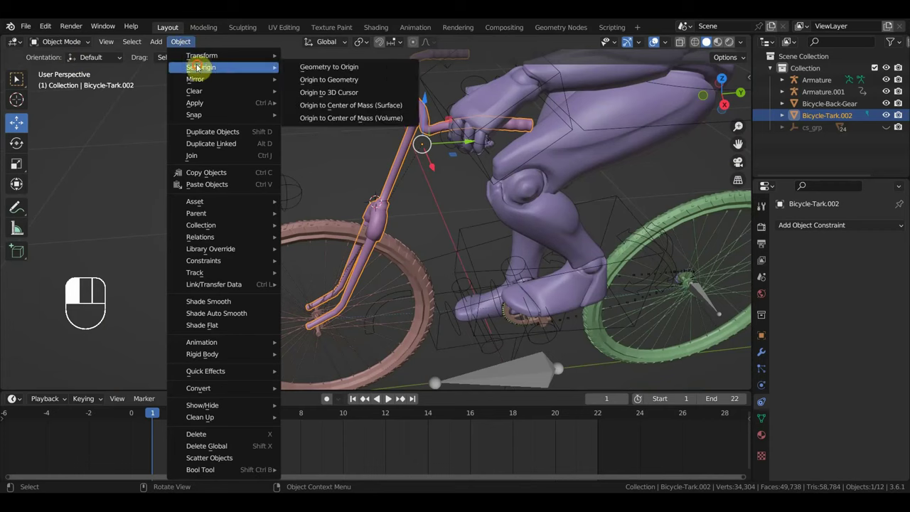
{"action": "left_click", "coordinate": [355, 105]}
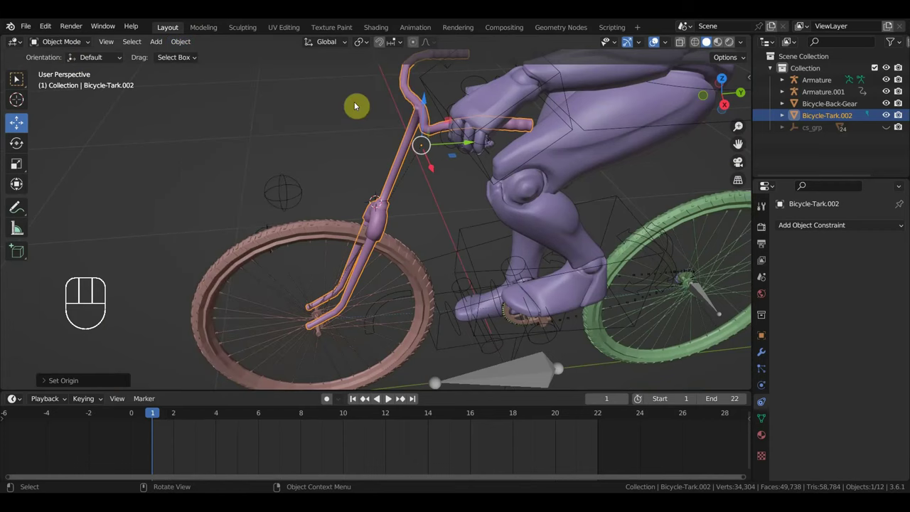
{"action": "middle_click_drag", "start_coordinate": [420, 147], "coordinate": [382, 119]}
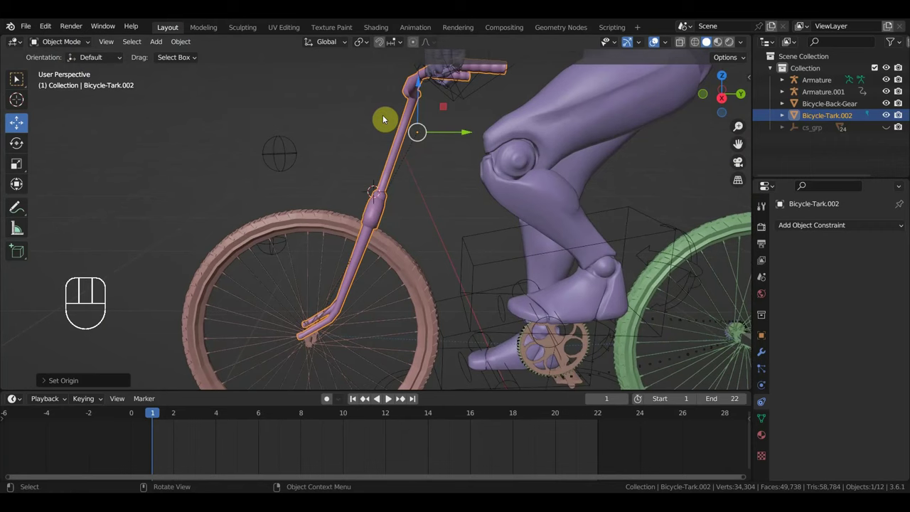
Try shifting the handlebar-and-fork object slightly along Y in the right orthographic view, and undo the move
{"action": "key", "text": "KP_3"}
{"action": "scroll", "coordinate": [411, 138], "scroll_direction": "up", "scroll_amount": 3}
{"action": "middle_click_drag", "start_coordinate": [409, 140], "coordinate": [400, 174], "text": "shift"}
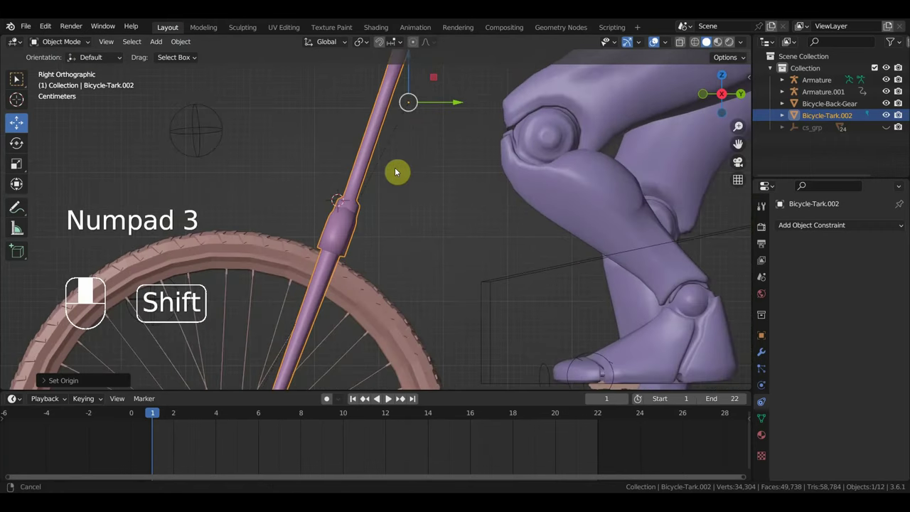
{"action": "scroll", "coordinate": [379, 187], "scroll_direction": "up", "scroll_amount": 2}
{"action": "scroll", "coordinate": [378, 187], "scroll_direction": "down", "scroll_amount": 2}
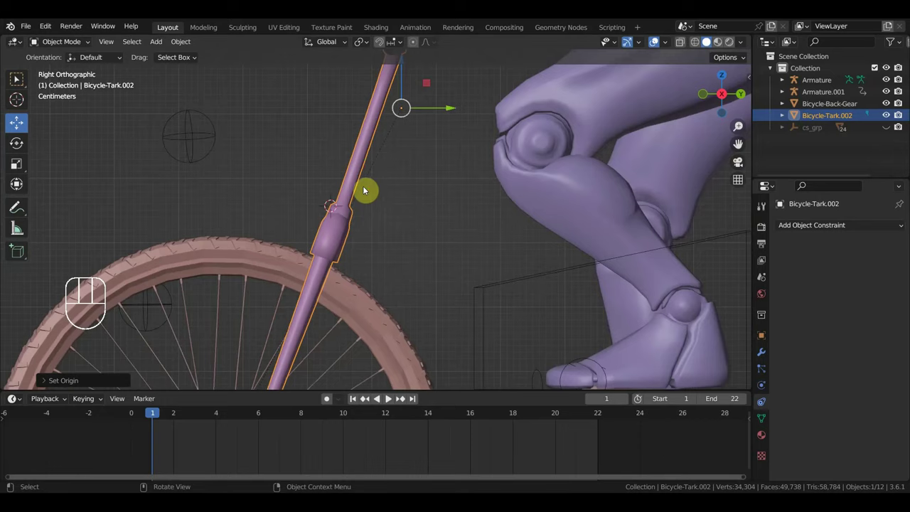
{"action": "scroll", "coordinate": [363, 186], "scroll_direction": "down", "scroll_amount": 5}
{"action": "scroll", "coordinate": [389, 184], "scroll_direction": "up", "scroll_amount": 4}
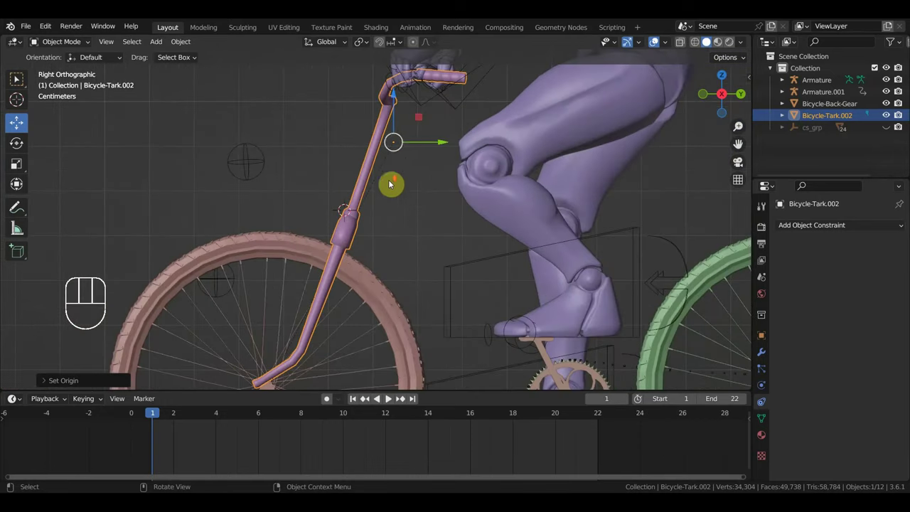
{"action": "scroll", "coordinate": [396, 147], "scroll_direction": "up", "scroll_amount": 1}
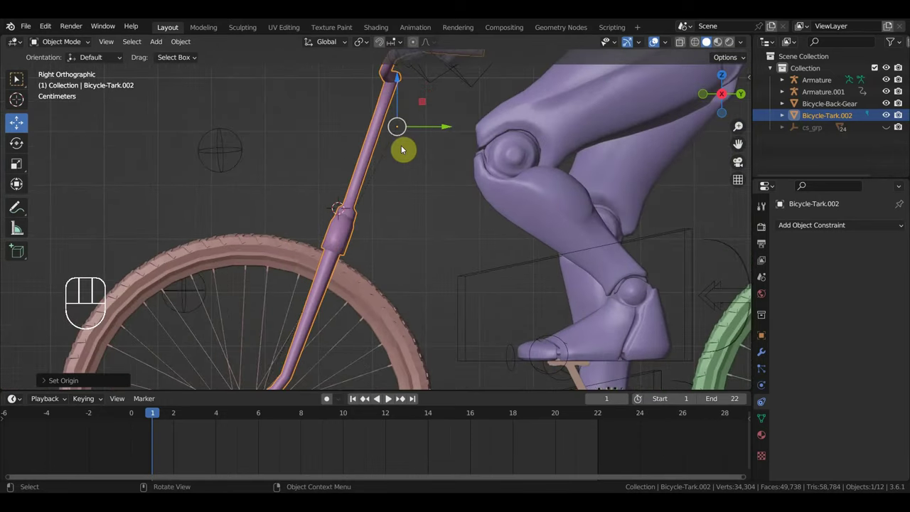
{"action": "middle_click_drag", "start_coordinate": [401, 149], "coordinate": [394, 182], "text": "shift"}
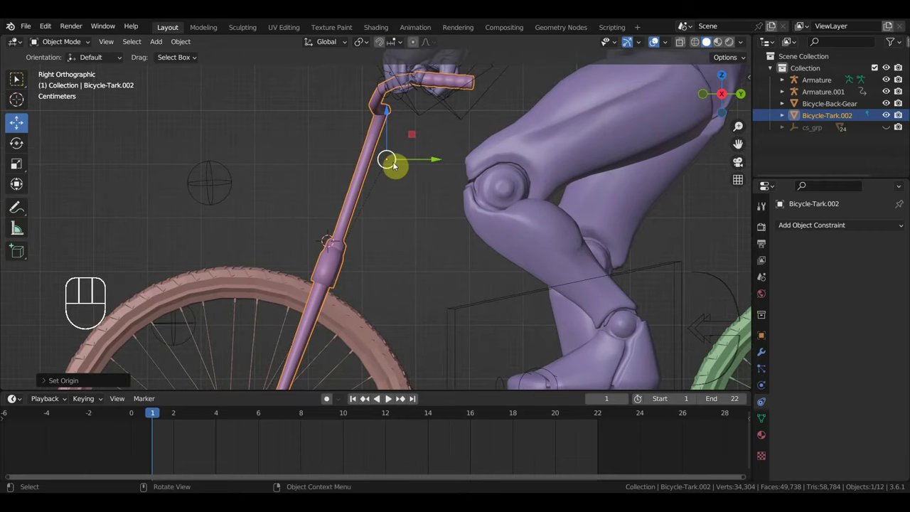
{"action": "left_click_drag", "start_coordinate": [435, 160], "coordinate": [432, 162]}
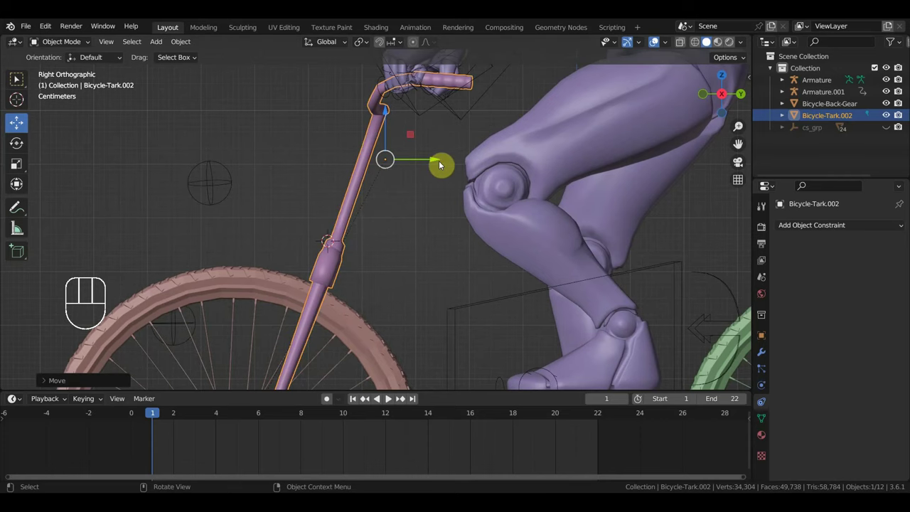
{"action": "key", "text": "ctrl+z"}
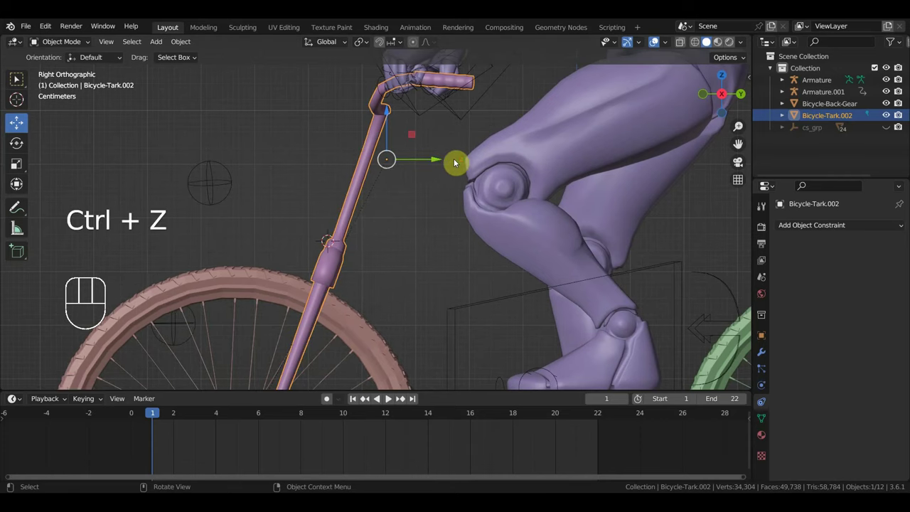
In Edit Mode, select the middle vertex under the fork crown's arch and snap the 3D cursor to it
{"action": "scroll", "coordinate": [454, 162], "scroll_direction": "down", "scroll_amount": 2}
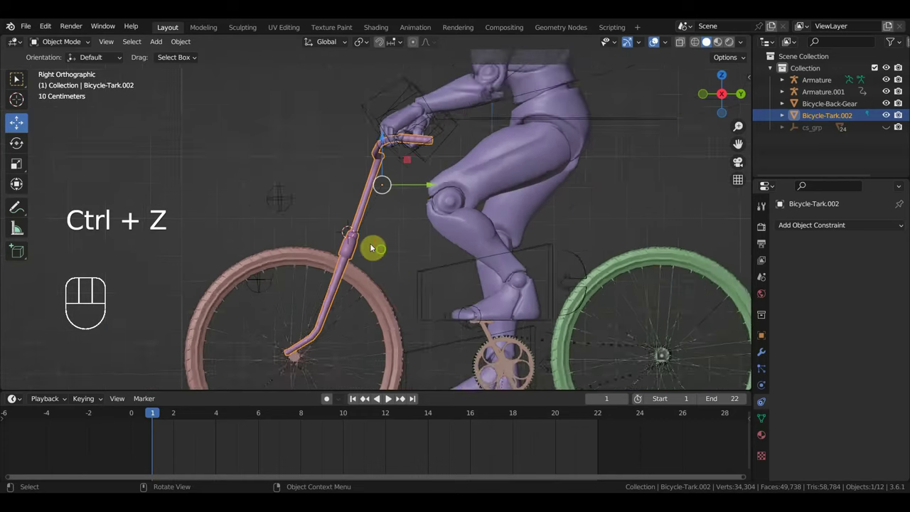
{"action": "middle_click_drag", "start_coordinate": [371, 246], "coordinate": [386, 262]}
{"action": "scroll", "coordinate": [383, 263], "scroll_direction": "up", "scroll_amount": 3}
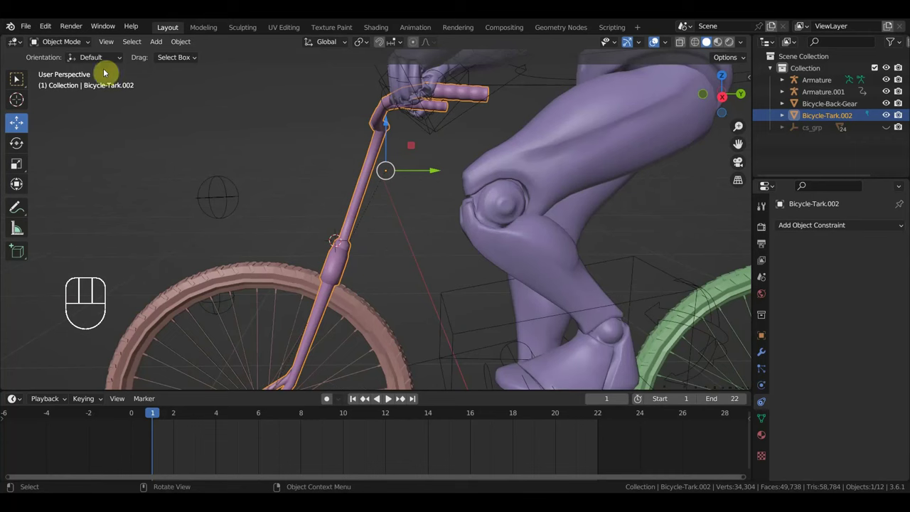
{"action": "left_click", "coordinate": [64, 42]}
{"action": "left_click", "coordinate": [69, 68]}
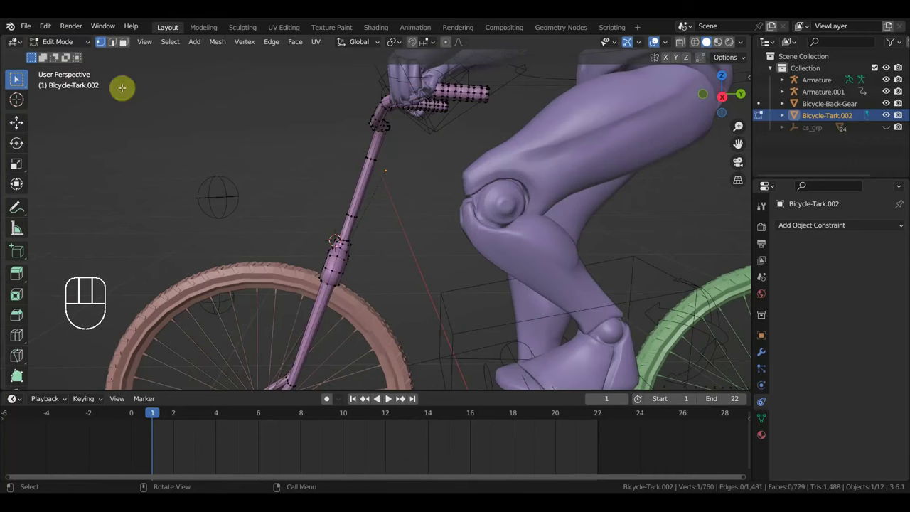
{"action": "scroll", "coordinate": [324, 220], "scroll_direction": "up", "scroll_amount": 3}
{"action": "middle_click_drag", "start_coordinate": [341, 230], "coordinate": [466, 189]}
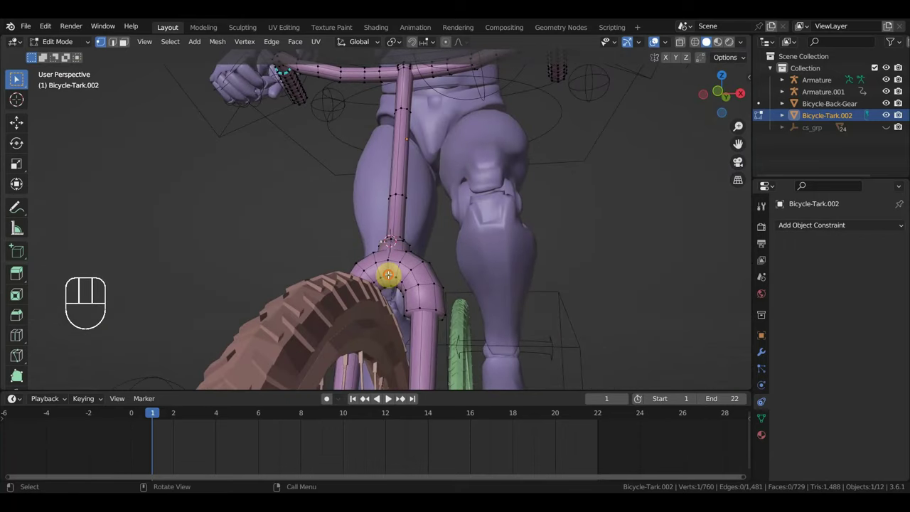
{"action": "key", "text": "shift"}
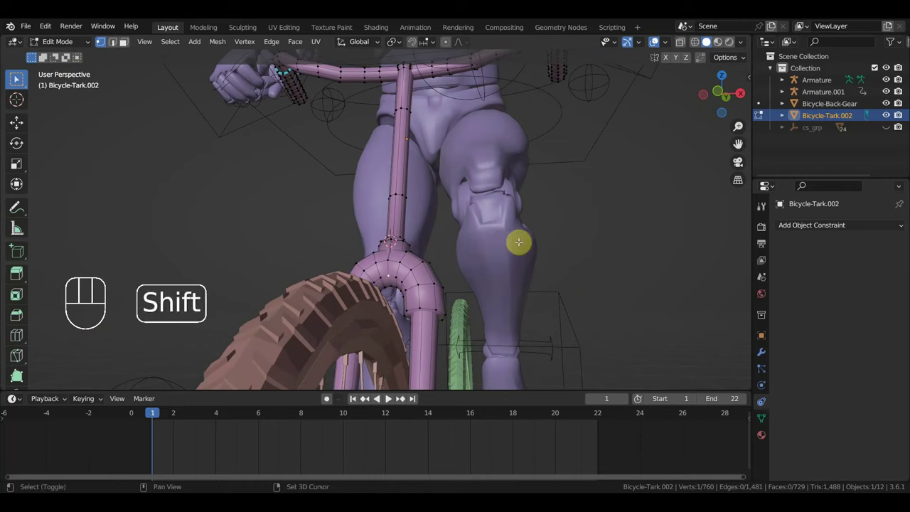
{"action": "key", "text": "shift+s"}
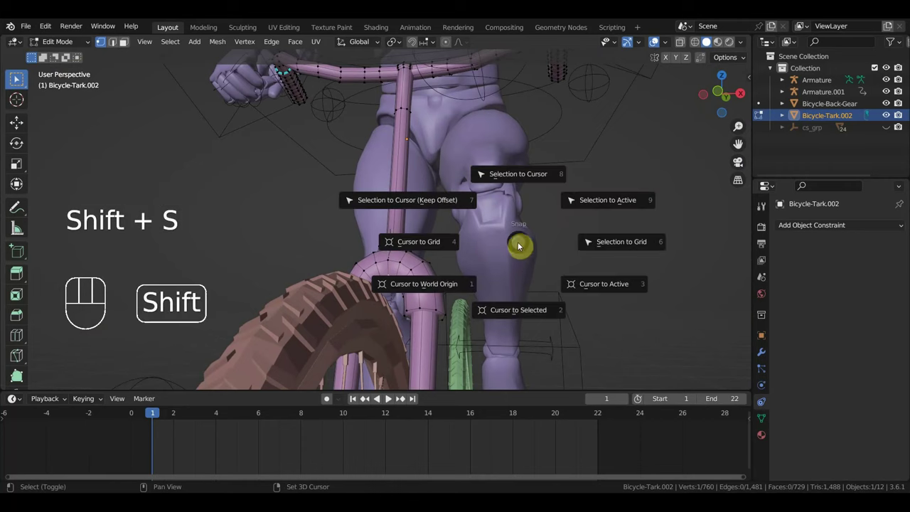
{"action": "left_click", "coordinate": [530, 315]}
{"action": "middle_click_drag", "start_coordinate": [444, 275], "coordinate": [398, 236]}
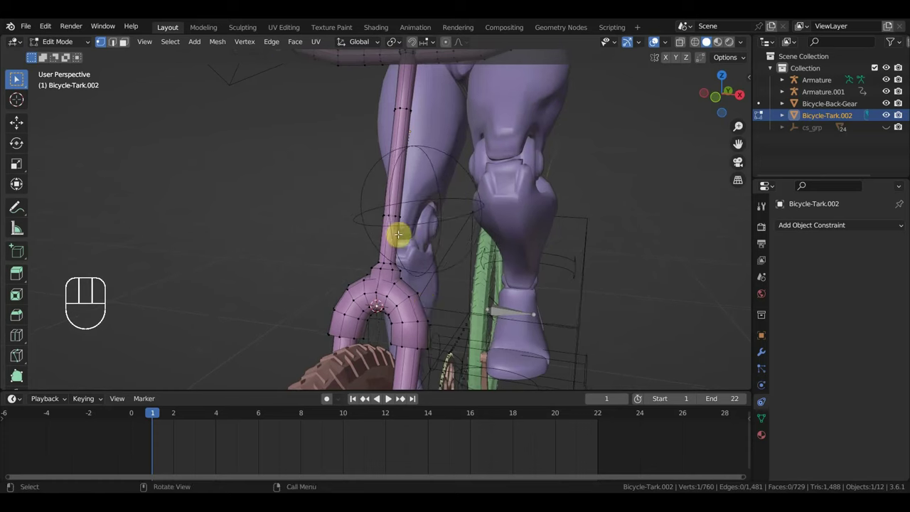
Create a custom transform orientation from the selected fork crown vertex
{"action": "left_click", "coordinate": [377, 43]}
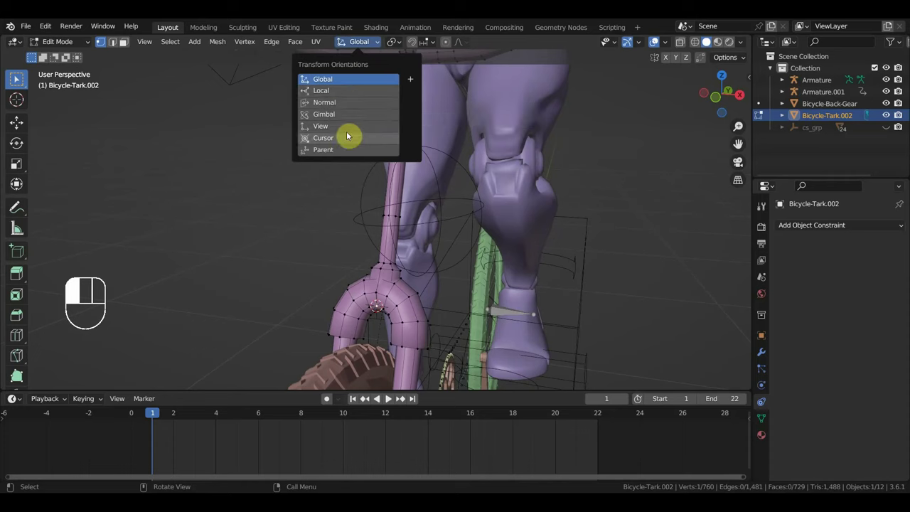
{"action": "left_click", "coordinate": [410, 80]}
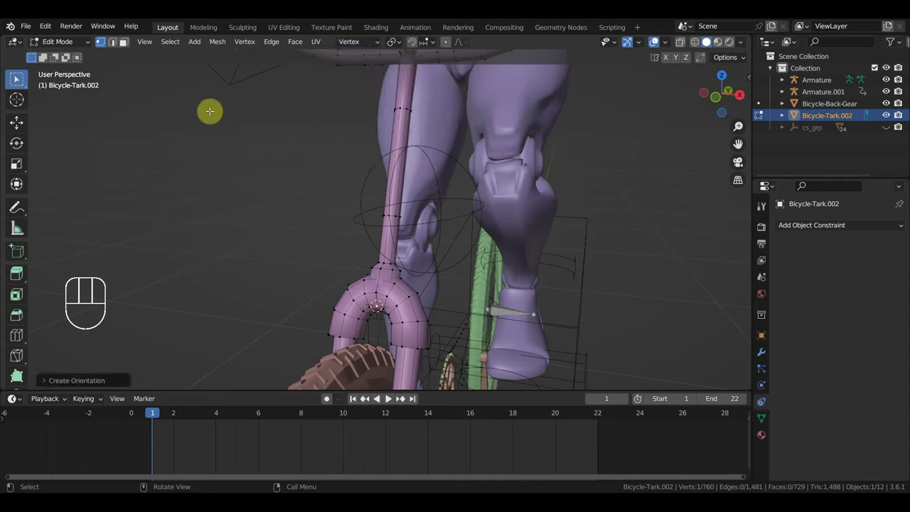
{"action": "left_click", "coordinate": [378, 44]}
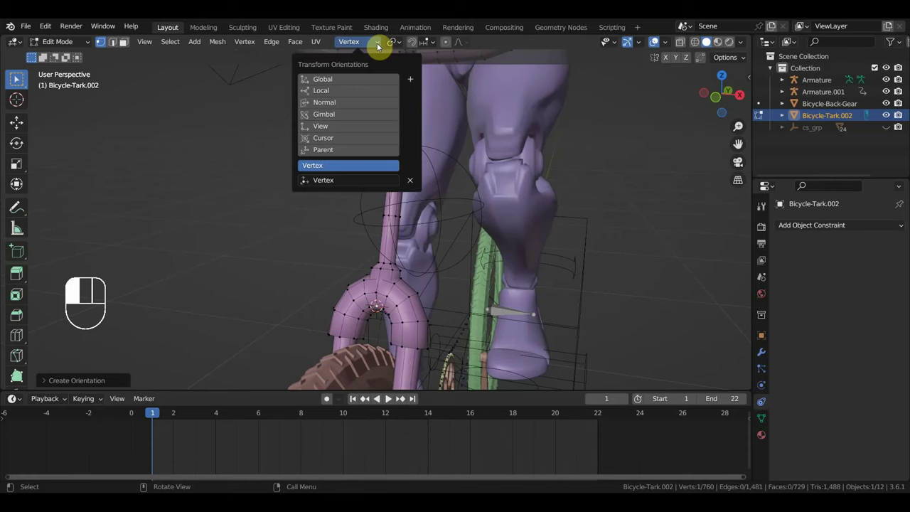
Return to Object Mode and turn on Affect Only Origins for transforming the handlebar-and-fork object
{"action": "left_click", "coordinate": [67, 42]}
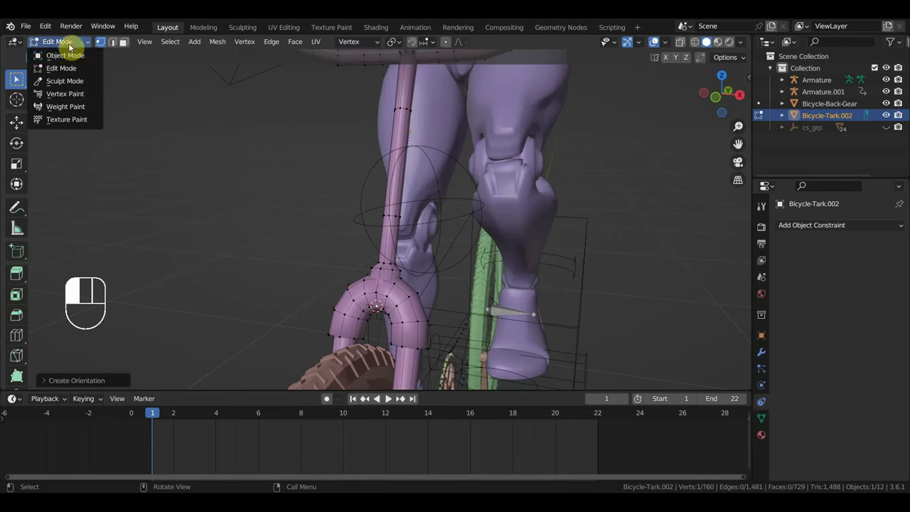
{"action": "left_click", "coordinate": [67, 54]}
{"action": "left_click", "coordinate": [746, 60]}
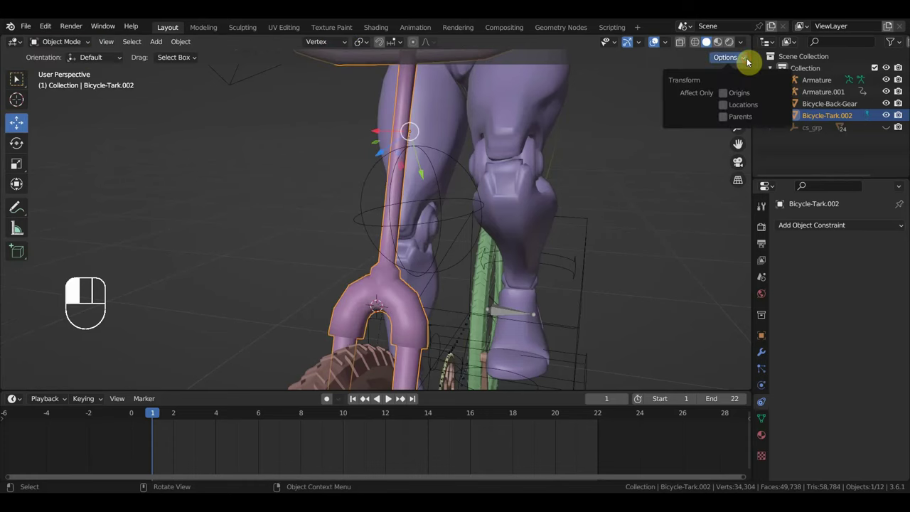
{"action": "left_click", "coordinate": [726, 93]}
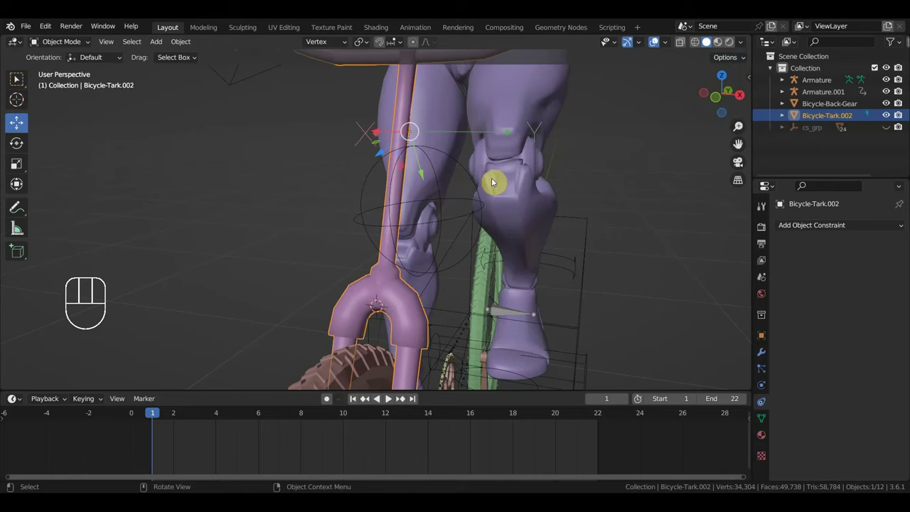
In the right orthographic view, move the handlebar-and-fork's origin down onto the fork crown
{"action": "key", "text": "KP_3"}
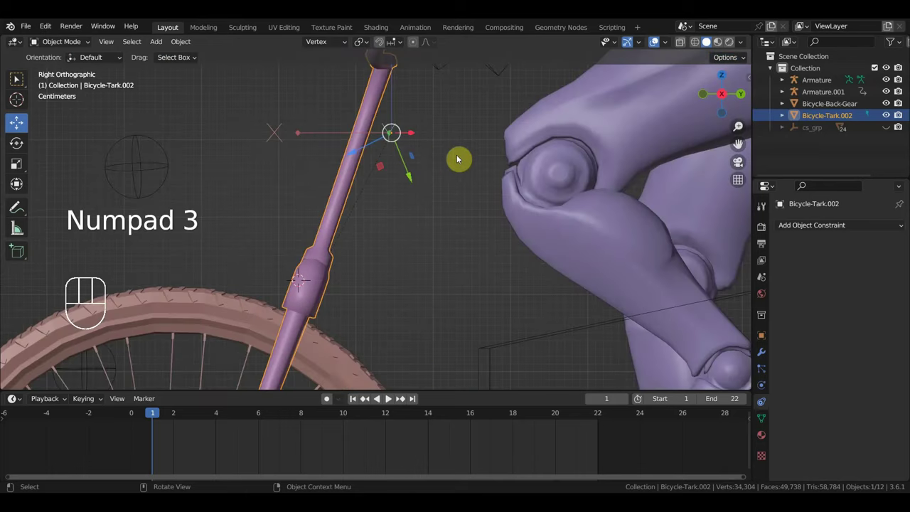
{"action": "key", "text": "g"}
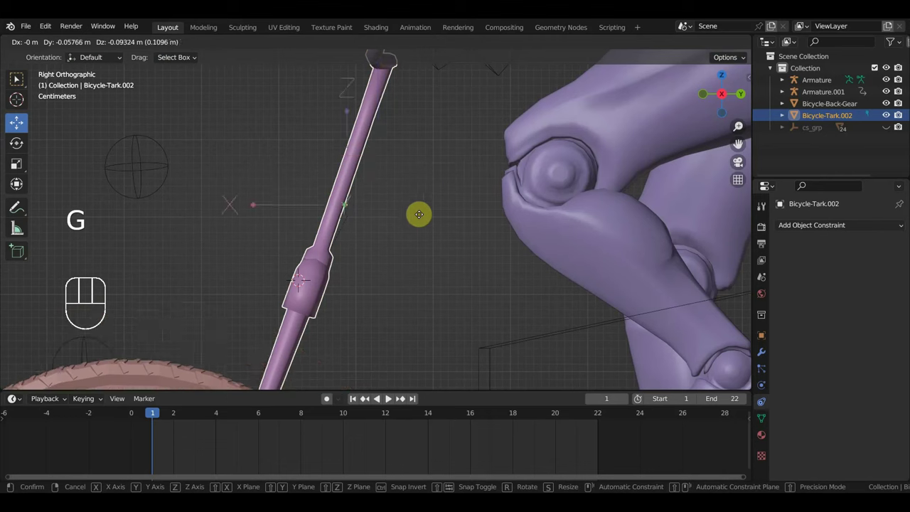
{"action": "left_click", "coordinate": [376, 291]}
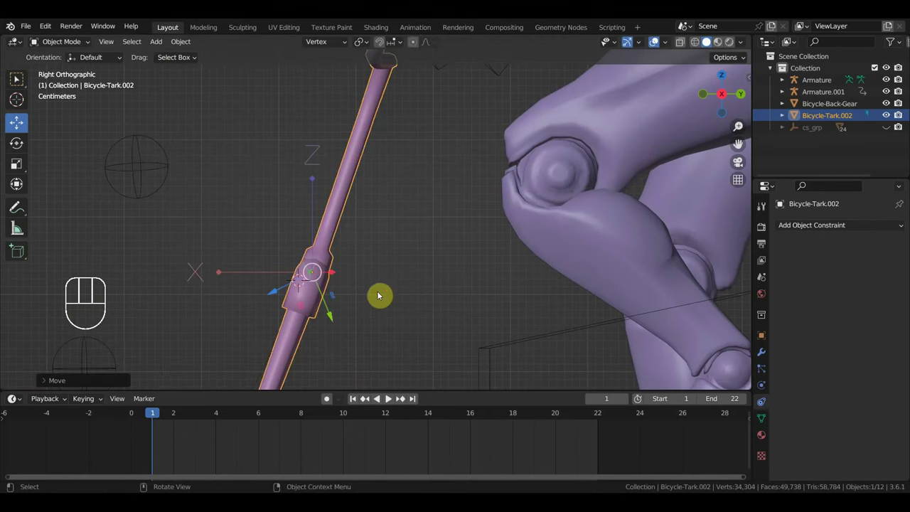
Set the transform orientation back to Global
{"action": "scroll", "coordinate": [377, 294], "scroll_direction": "down", "scroll_amount": 2}
{"action": "mouse_move", "coordinate": [395, 291]}
{"action": "middle_mouse_down"}
{"action": "mouse_move", "coordinate": [461, 290]}
{"action": "mouse_move", "coordinate": [532, 308]}
{"action": "mouse_move", "coordinate": [487, 304]}
{"action": "mouse_move", "coordinate": [497, 319]}
{"action": "mouse_move", "coordinate": [398, 286]}
{"action": "middle_mouse_up"}
{"action": "key", "text": "KP_3"}
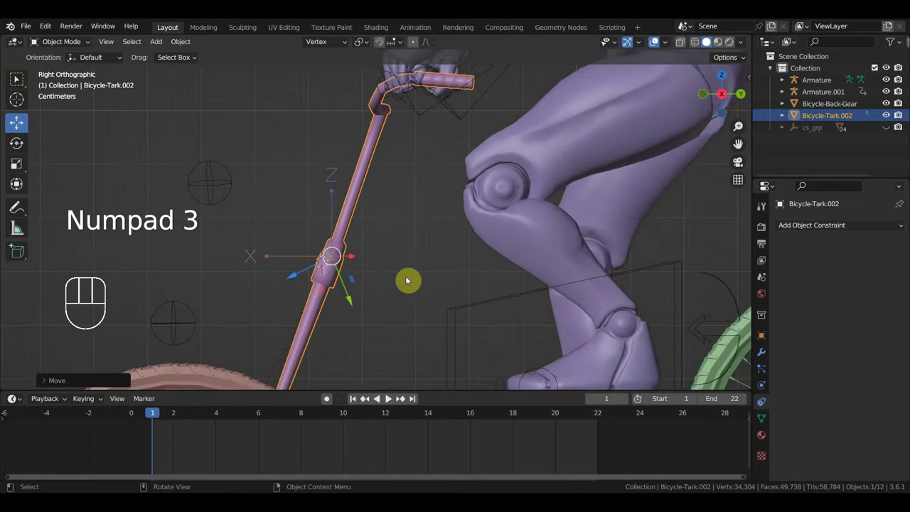
{"action": "scroll", "coordinate": [418, 278], "scroll_direction": "up", "scroll_amount": 1}
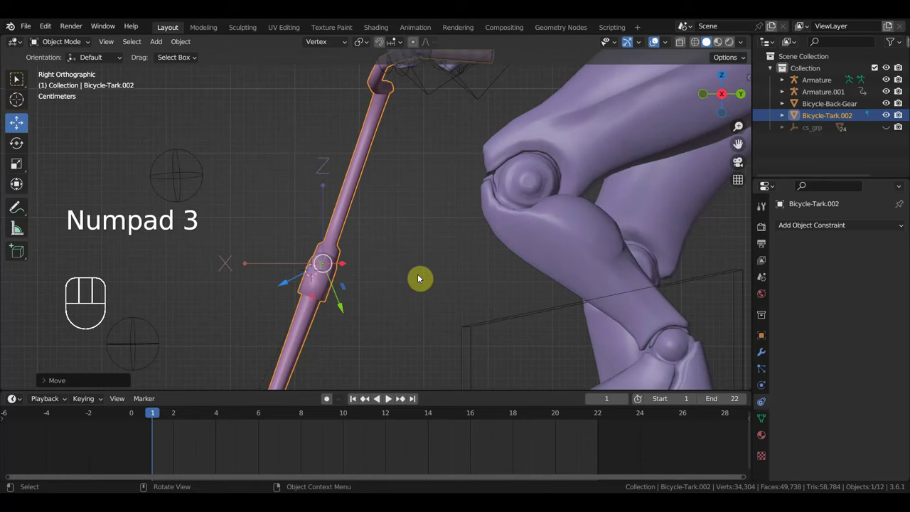
{"action": "left_click", "coordinate": [341, 43]}
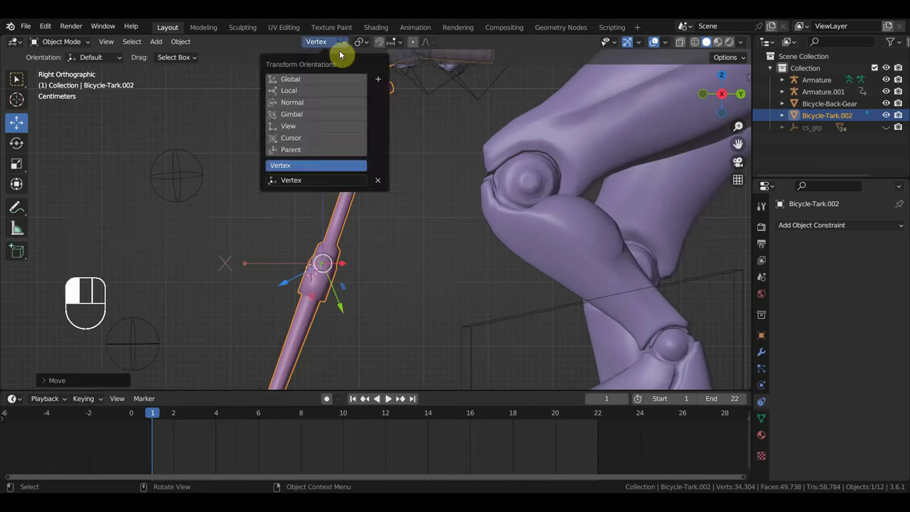
{"action": "left_click", "coordinate": [324, 78]}
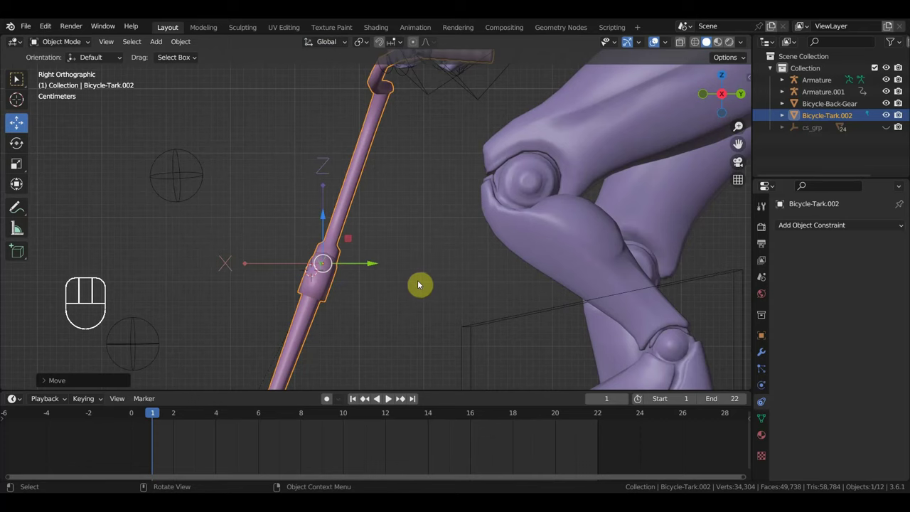
Try setting the handlebar-and-fork's origin with Origin to Geometry, and undo it
{"action": "scroll", "coordinate": [417, 284], "scroll_direction": "down", "scroll_amount": 4}
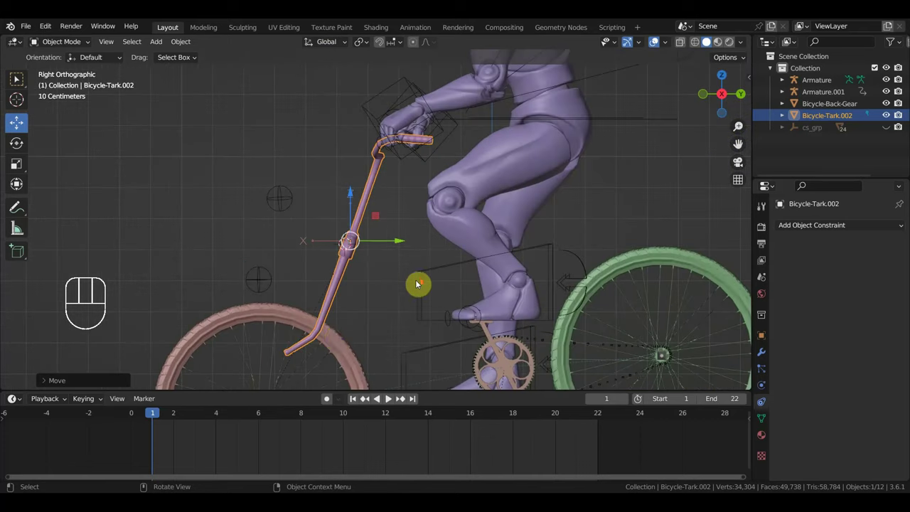
{"action": "left_click", "coordinate": [295, 325]}
{"action": "key", "text": "KP_3"}
{"action": "scroll", "coordinate": [327, 298], "scroll_direction": "down", "scroll_amount": 2}
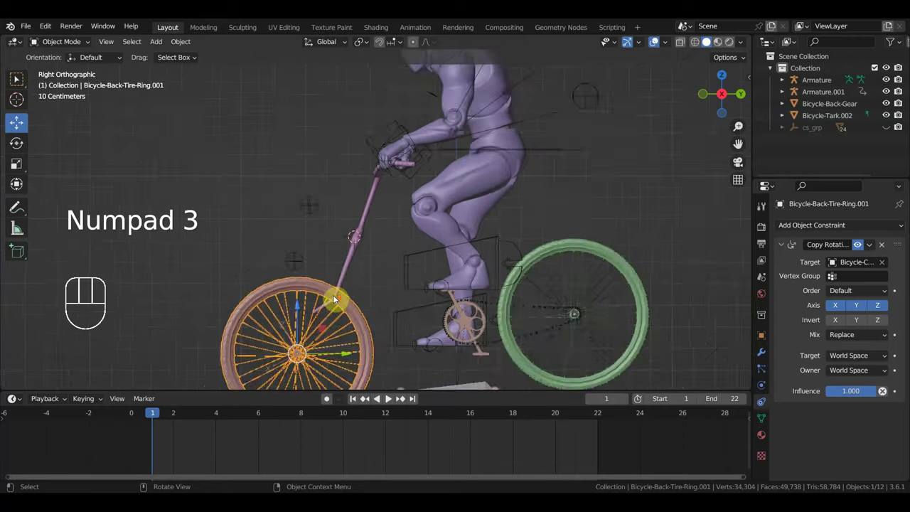
{"action": "middle_click_drag", "start_coordinate": [332, 294], "coordinate": [357, 224], "text": "shift"}
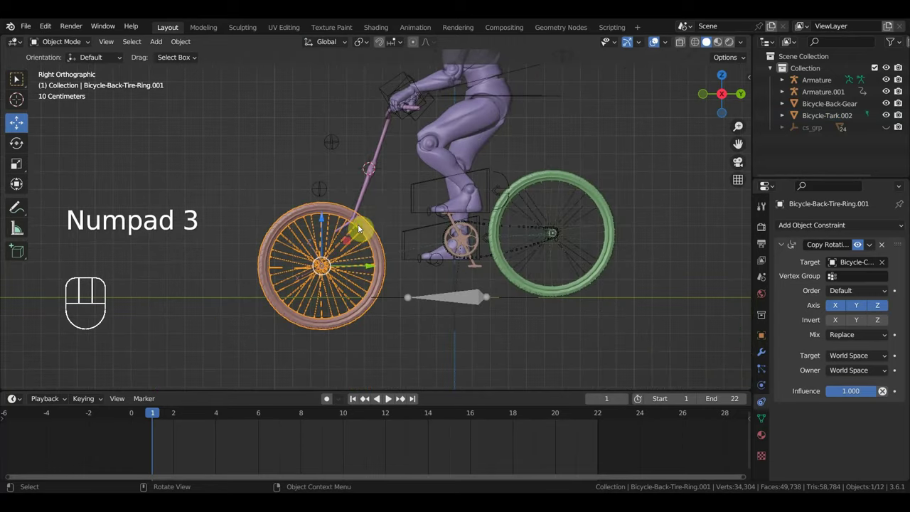
{"action": "left_click", "coordinate": [384, 138]}
{"action": "left_click", "coordinate": [182, 42]}
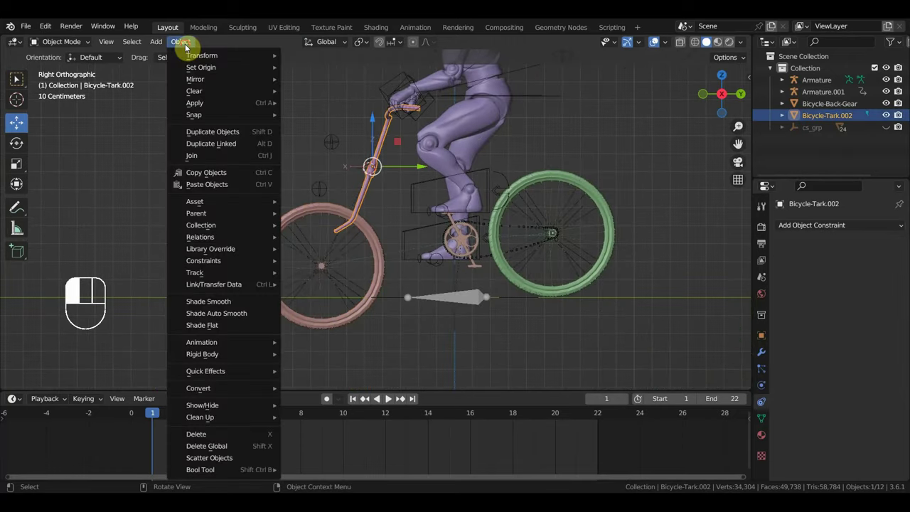
{"action": "left_click", "coordinate": [249, 79]}
{"action": "mouse_move", "coordinate": [238, 66]}
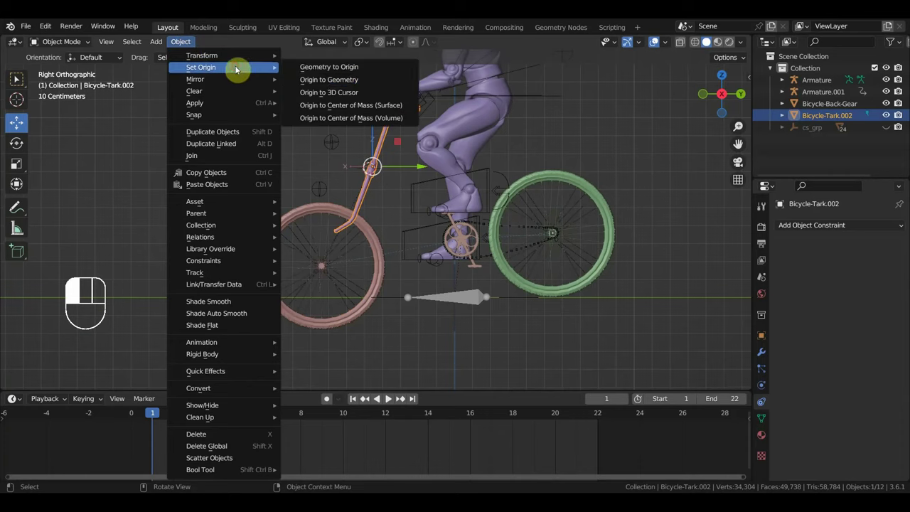
{"action": "left_click", "coordinate": [337, 81]}
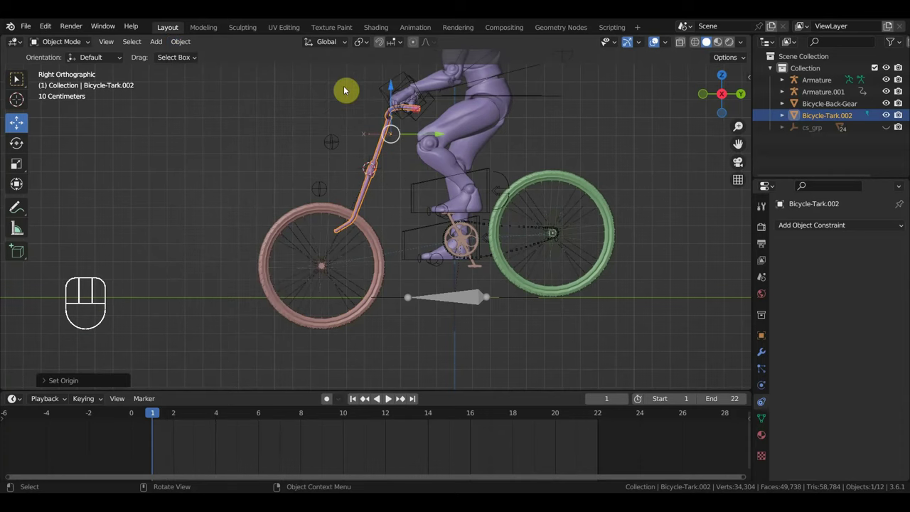
{"action": "key", "text": "ctrl+z"}
Turn off Affect Only Origins so that transforms act on the whole object again
{"action": "scroll", "coordinate": [344, 89], "scroll_direction": "up", "scroll_amount": 4}
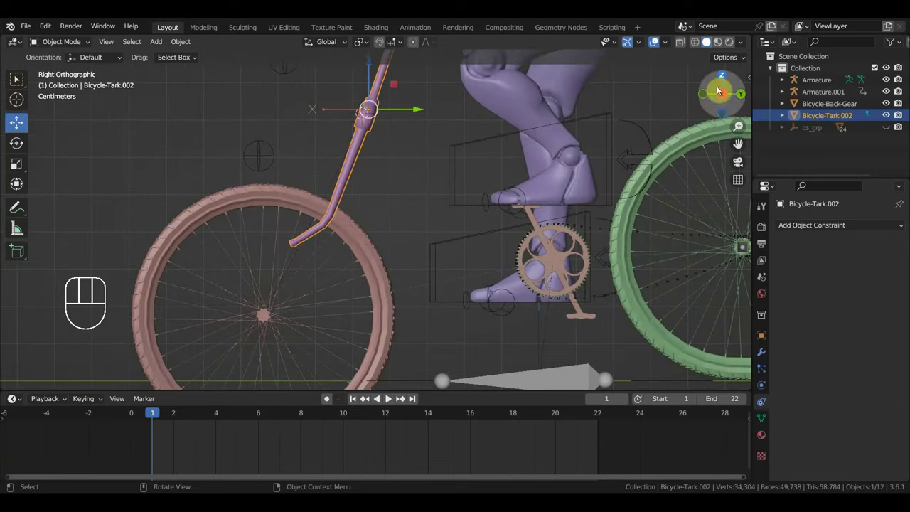
{"action": "left_click", "coordinate": [724, 57]}
{"action": "left_click", "coordinate": [724, 93]}
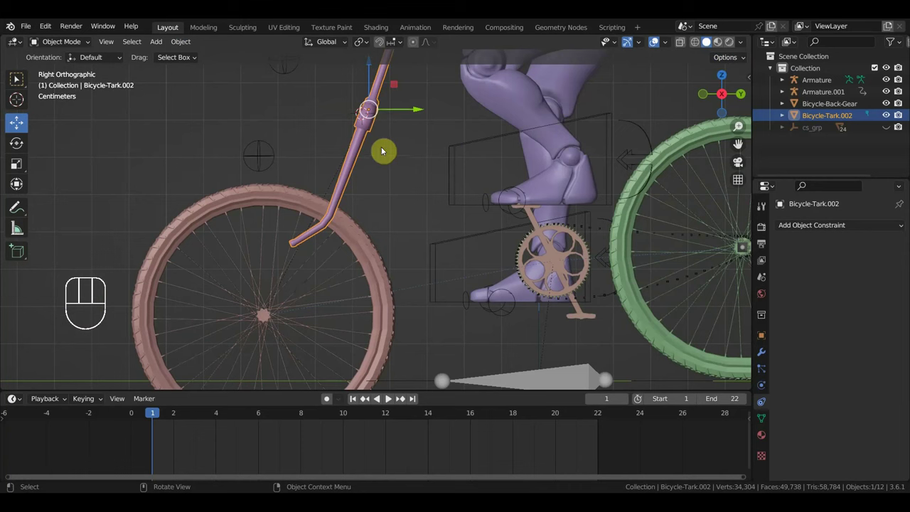
Try rotating the handlebar-and-fork about its origin in the top view, check it from the front, and undo the rotation
{"action": "middle_click_drag", "start_coordinate": [377, 151], "coordinate": [434, 278]}
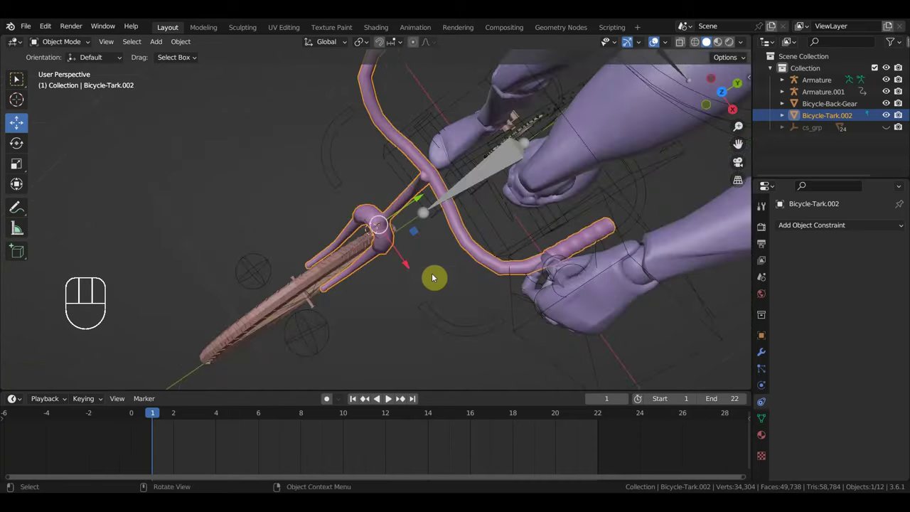
{"action": "key", "text": "KP_7"}
{"action": "key", "text": "r"}
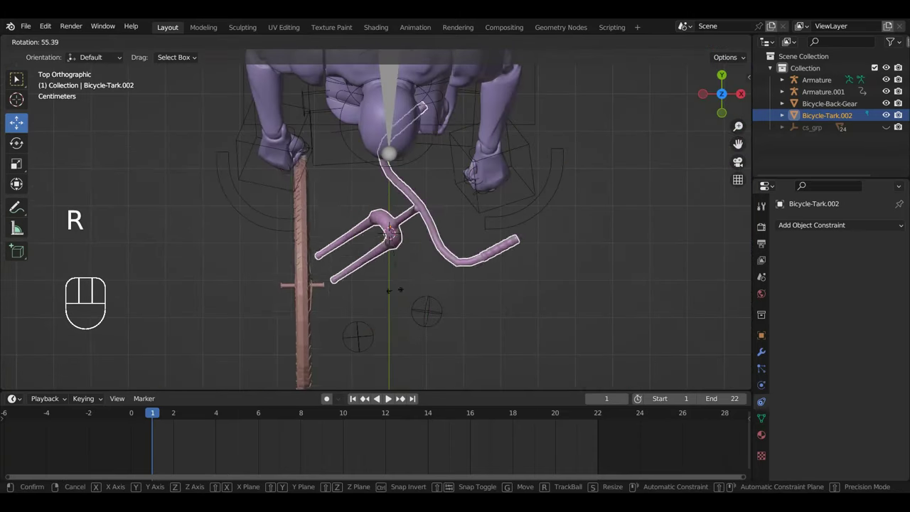
{"action": "left_click", "coordinate": [450, 244]}
{"action": "key", "text": "KP_1"}
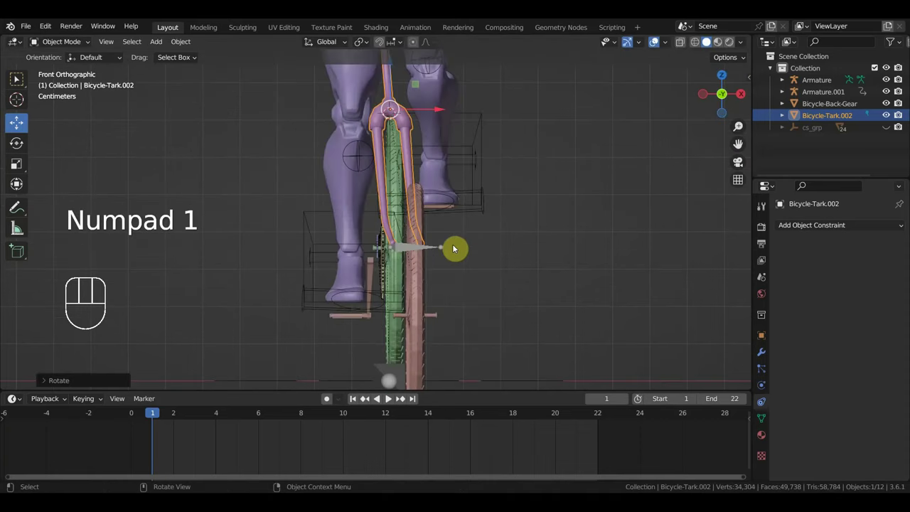
{"action": "key", "text": "ctrl+z"}
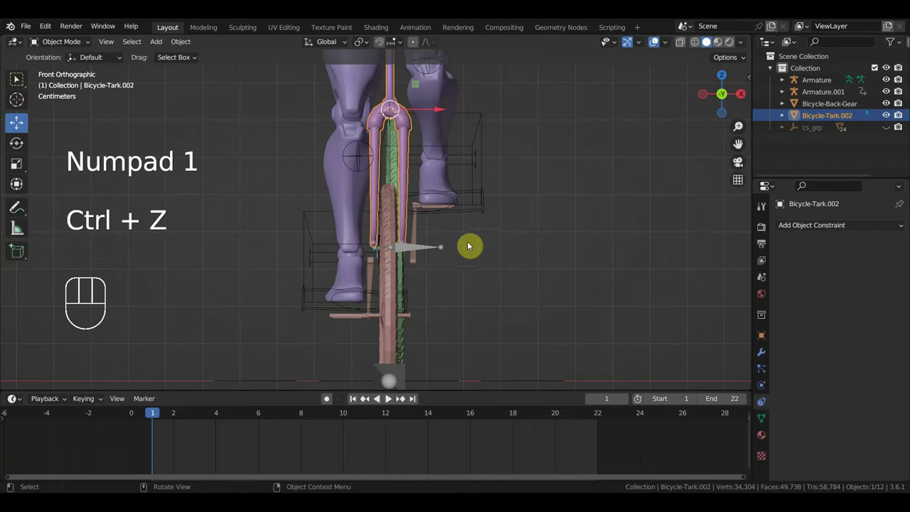
Lock the handlebar-and-fork's X and Y rotation, and test its Y and Z rotation values, reverting each change
{"action": "middle_click_drag", "start_coordinate": [595, 217], "coordinate": [512, 206]}
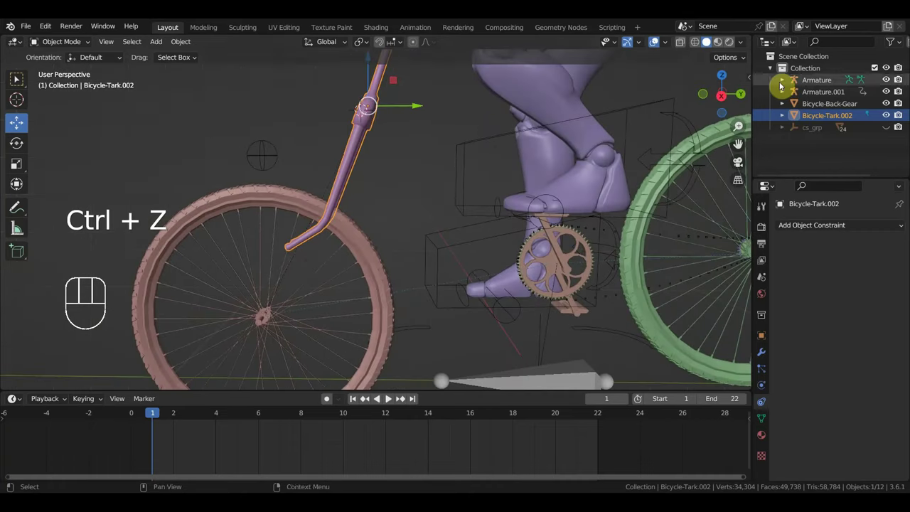
{"action": "key", "text": "n"}
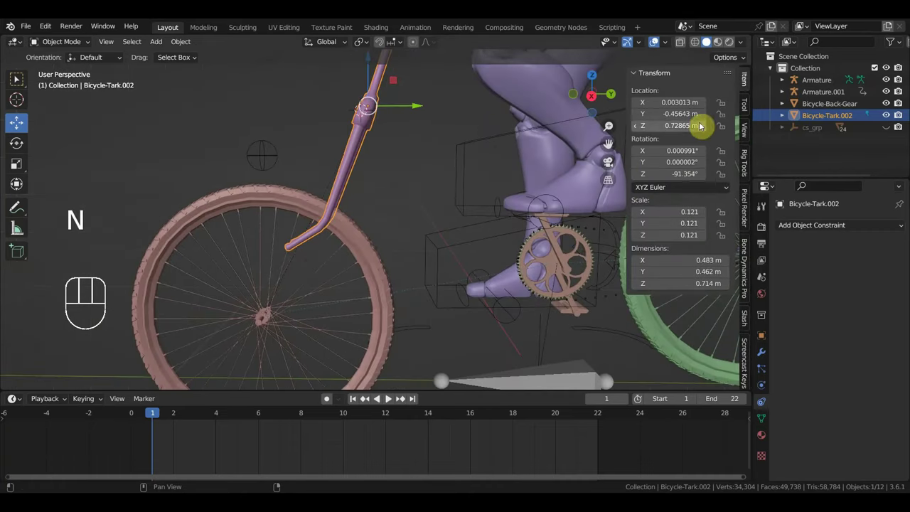
{"action": "middle_click_drag", "start_coordinate": [507, 158], "coordinate": [472, 263], "text": "shift"}
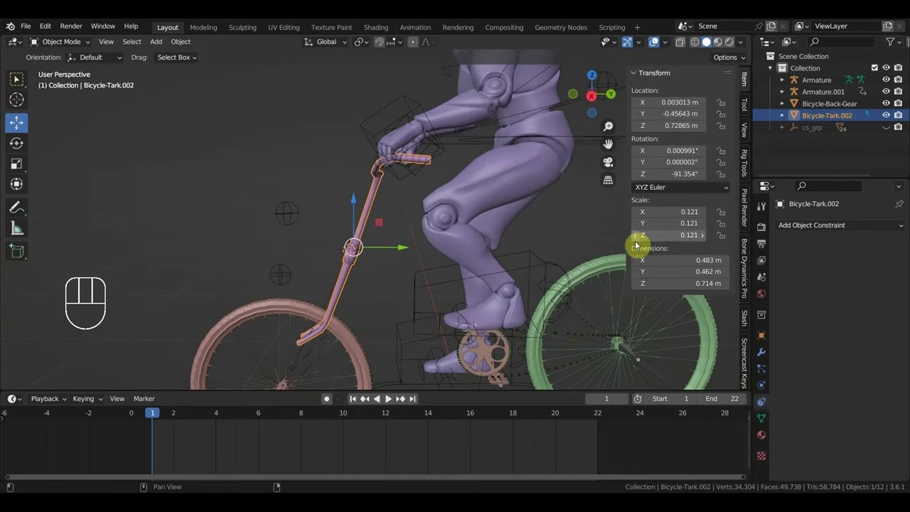
{"action": "mouse_move", "coordinate": [668, 162]}
{"action": "left_mouse_down"}
{"action": "mouse_move", "coordinate": [703, 162]}
{"action": "mouse_move", "coordinate": [667, 161]}
{"action": "mouse_move", "coordinate": [696, 151]}
{"action": "mouse_move", "coordinate": [665, 151]}
{"action": "left_mouse_up"}
{"action": "key", "text": "ctrl+z"}
{"action": "key", "text": "ctrl+z"}
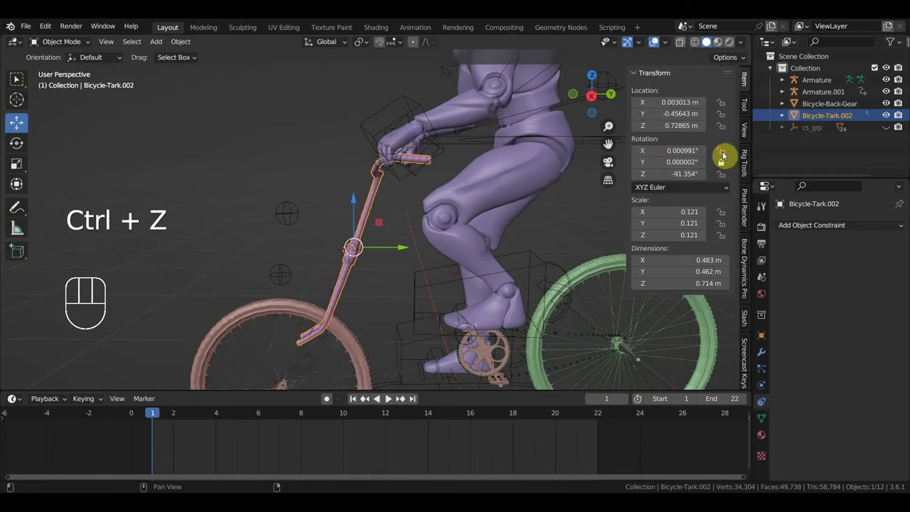
{"action": "left_click_drag", "start_coordinate": [660, 173], "coordinate": [703, 173]}
{"action": "right_click", "coordinate": [523, 159]}
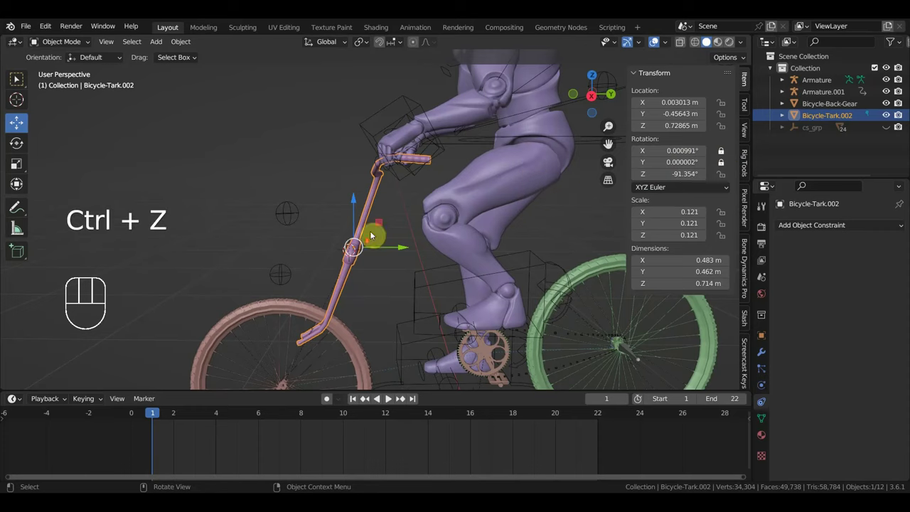
In the right orthographic view, move the front wheel up to the fork ends, to about Y -0.555 m and Z 0.549 m
{"action": "scroll", "coordinate": [370, 231], "scroll_direction": "down", "scroll_amount": 3}
{"action": "middle_click_drag", "start_coordinate": [366, 239], "coordinate": [376, 213], "text": "shift"}
{"action": "scroll", "coordinate": [376, 214], "scroll_direction": "up", "scroll_amount": 2}
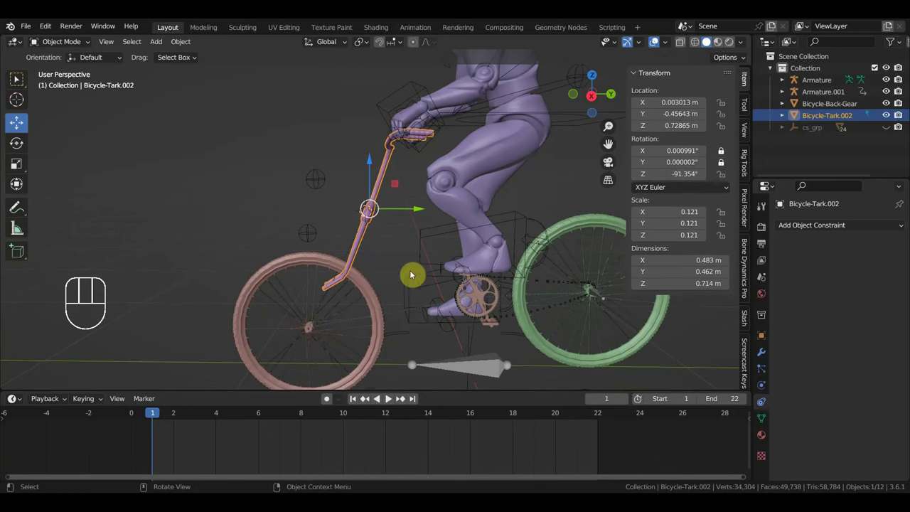
{"action": "left_click", "coordinate": [371, 288]}
{"action": "key", "text": "KP_3"}
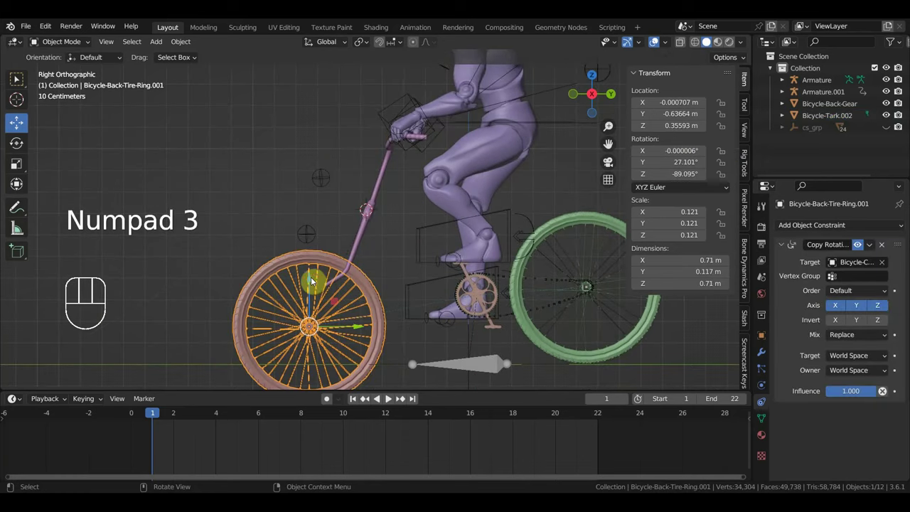
{"action": "left_click_drag", "start_coordinate": [311, 281], "coordinate": [320, 231]}
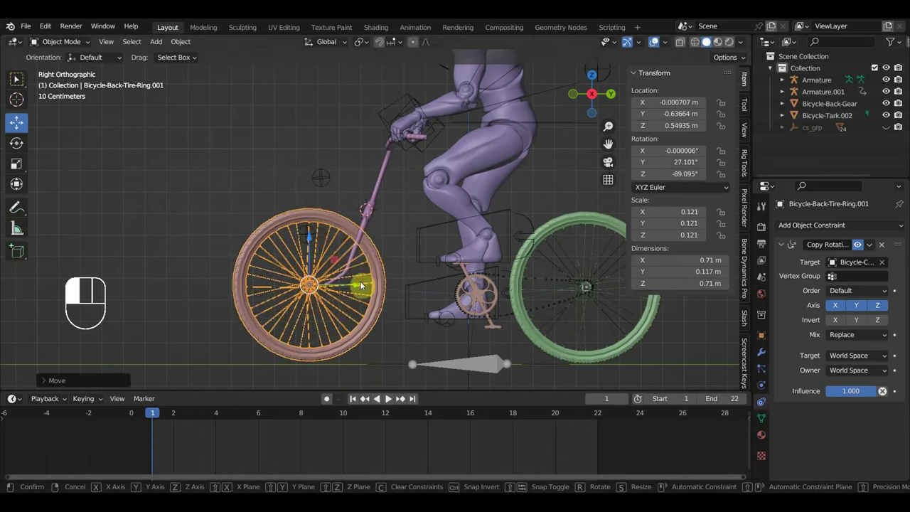
{"action": "left_click_drag", "start_coordinate": [360, 286], "coordinate": [395, 287]}
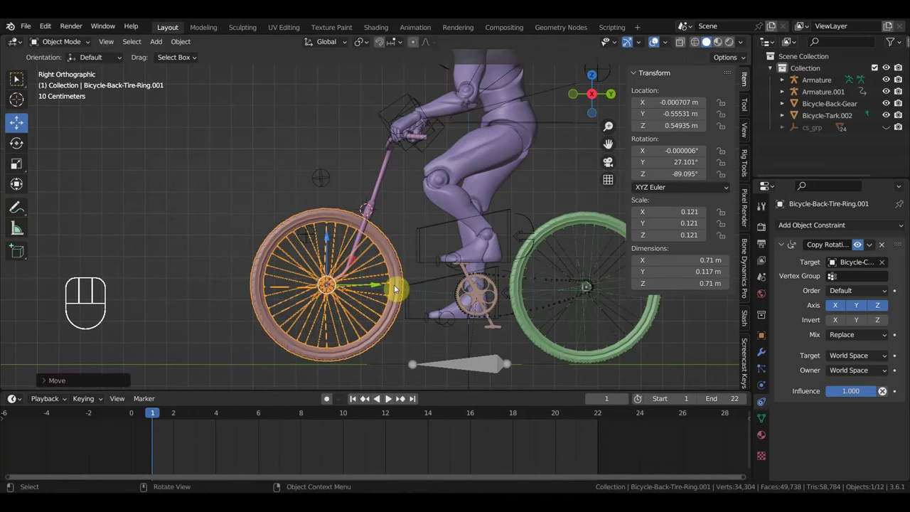
Reveal the hidden bicycle frame and chain parts
{"action": "scroll", "coordinate": [405, 287], "scroll_direction": "down", "scroll_amount": 1}
{"action": "key", "text": "alt+h"}
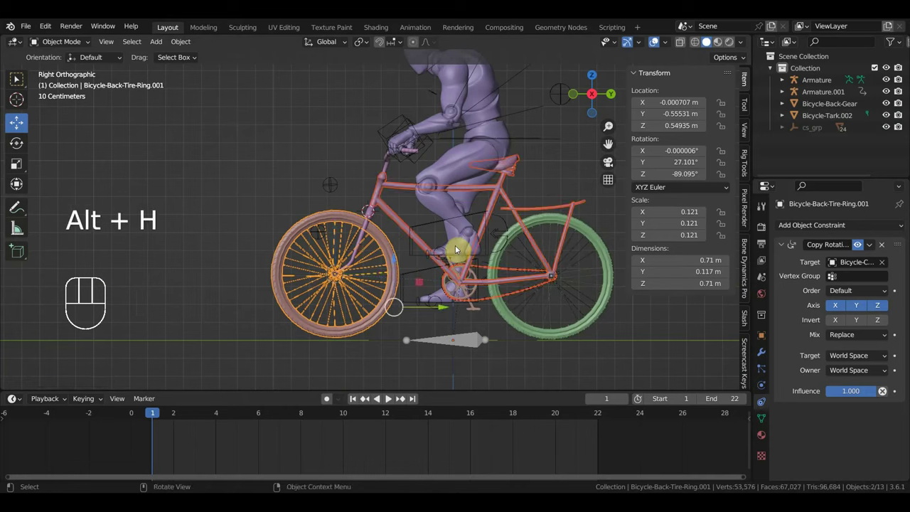
Try raising the front wheel to Z 0.77935 m, and undo the change
{"action": "left_click", "coordinate": [379, 244]}
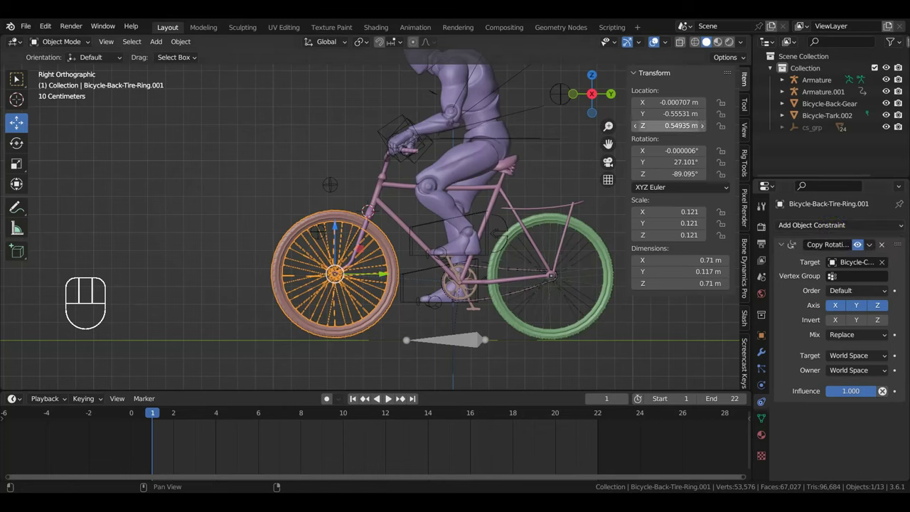
{"action": "left_click_drag", "start_coordinate": [657, 126], "coordinate": [686, 125]}
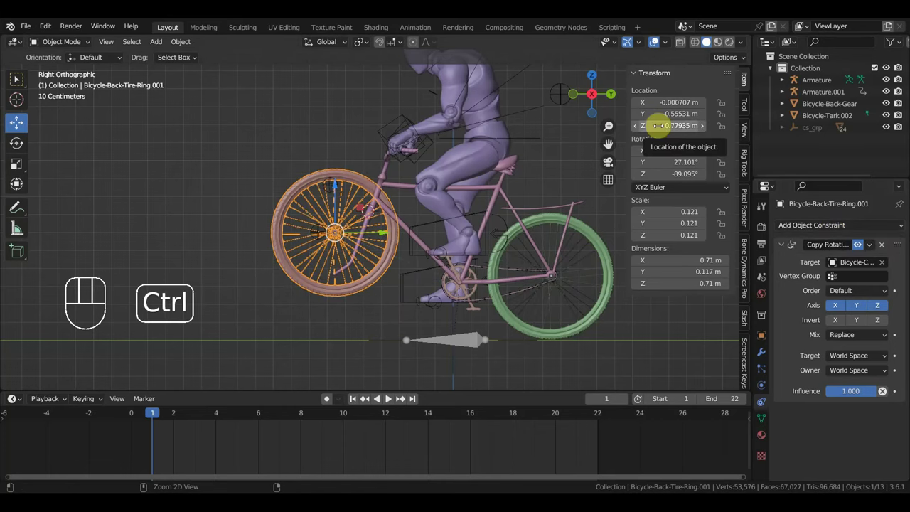
{"action": "key", "text": "ctrl+z"}
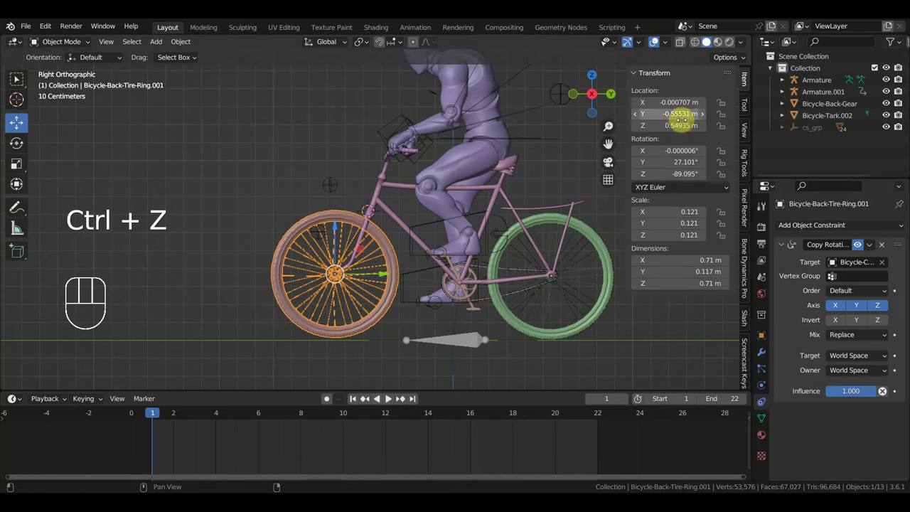
Delete the Copy Rotation constraint from the front wheel, undoing the trial change to its X location
{"action": "mouse_move", "coordinate": [668, 102]}
{"action": "left_mouse_down"}
{"action": "mouse_move", "coordinate": [696, 102]}
{"action": "mouse_move", "coordinate": [671, 101]}
{"action": "left_mouse_up"}
{"action": "key", "text": "ctrl+z"}
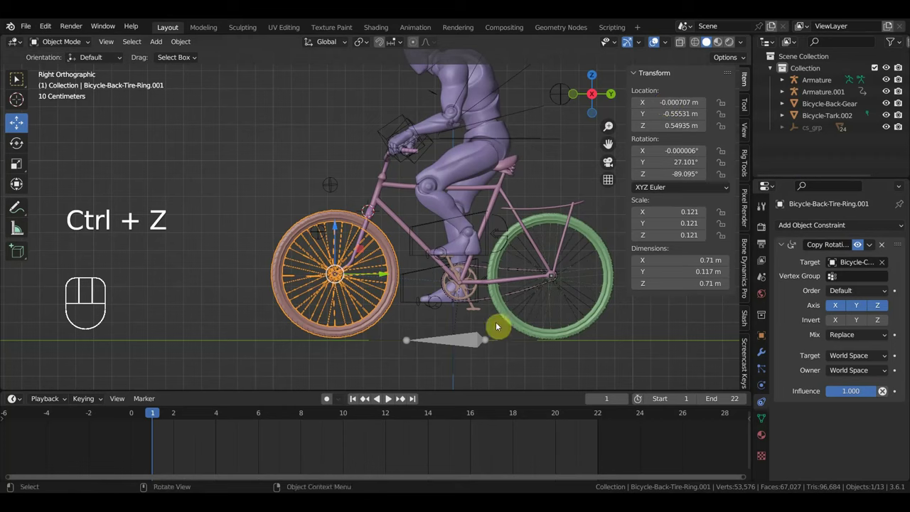
{"action": "left_click", "coordinate": [470, 295]}
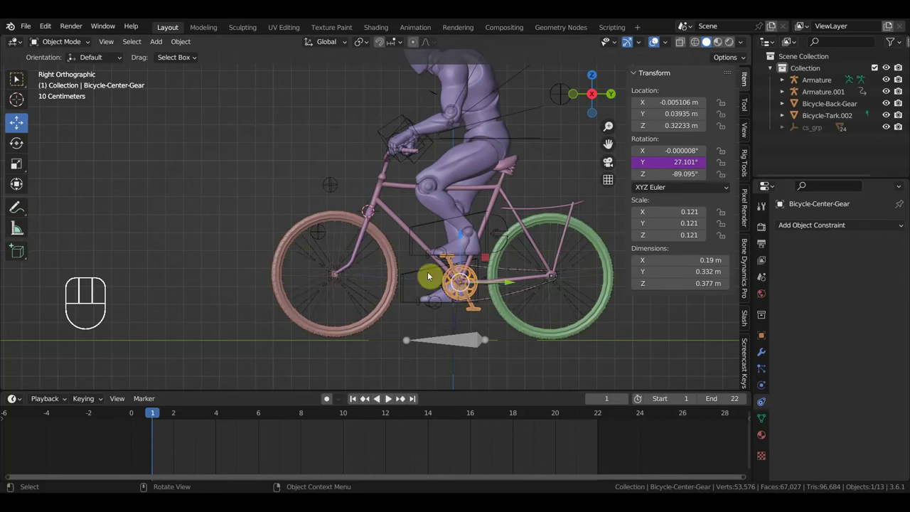
{"action": "left_click", "coordinate": [386, 238], "text": "shift"}
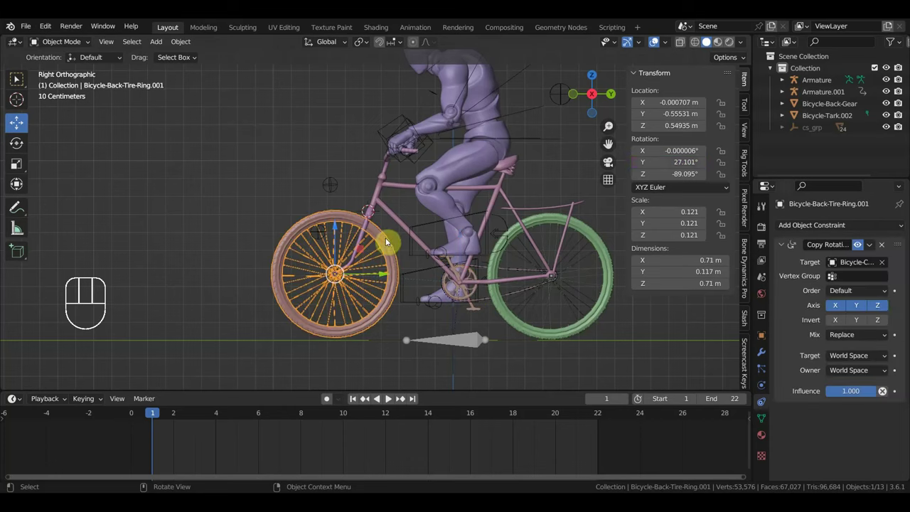
{"action": "left_click", "coordinate": [882, 245]}
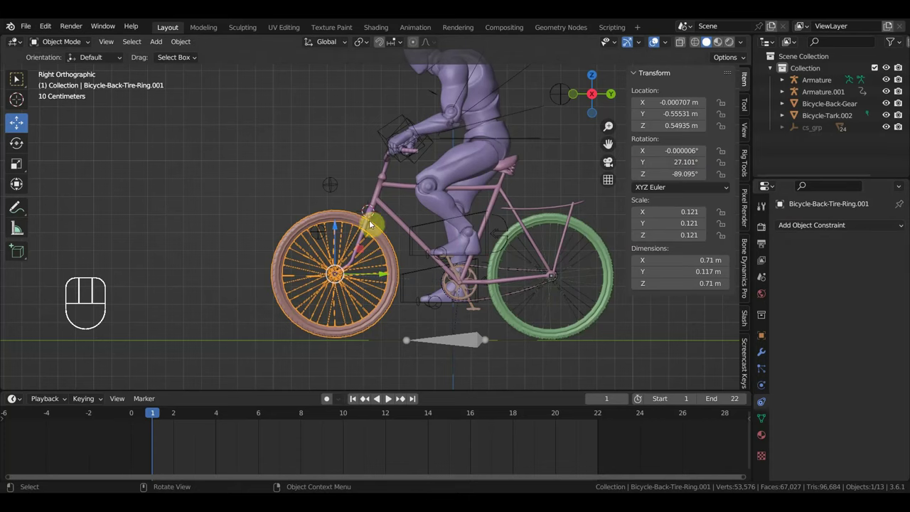
Parent the front wheel to the handlebar-and-fork object using Object (Keep Transform)
{"action": "scroll", "coordinate": [371, 217], "scroll_direction": "up", "scroll_amount": 1}
{"action": "mouse_move", "coordinate": [358, 300]}
{"action": "middle_mouse_down"}
{"action": "mouse_move", "coordinate": [382, 300]}
{"action": "mouse_move", "coordinate": [364, 304]}
{"action": "middle_mouse_up"}
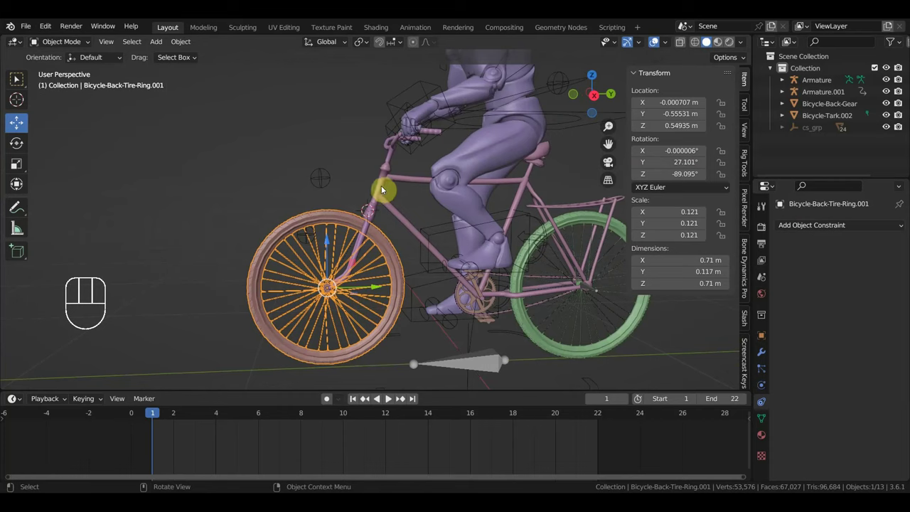
{"action": "left_click", "coordinate": [377, 183], "text": "shift"}
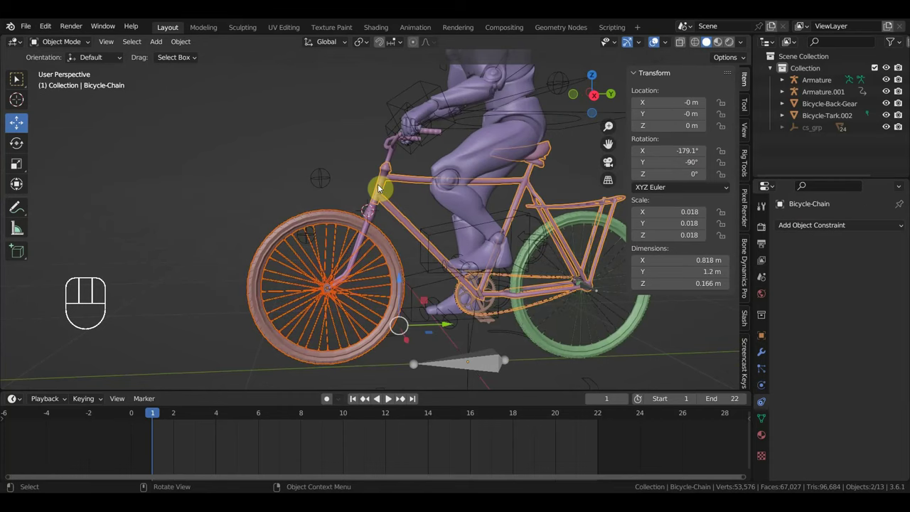
{"action": "left_click", "coordinate": [386, 179], "text": "shift"}
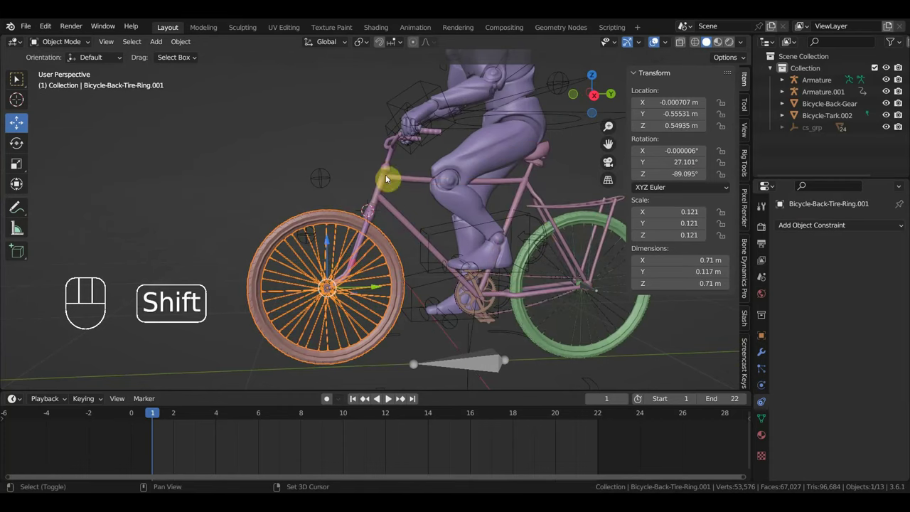
{"action": "left_click", "coordinate": [388, 155], "text": "shift"}
{"action": "key", "text": "ctrl+p"}
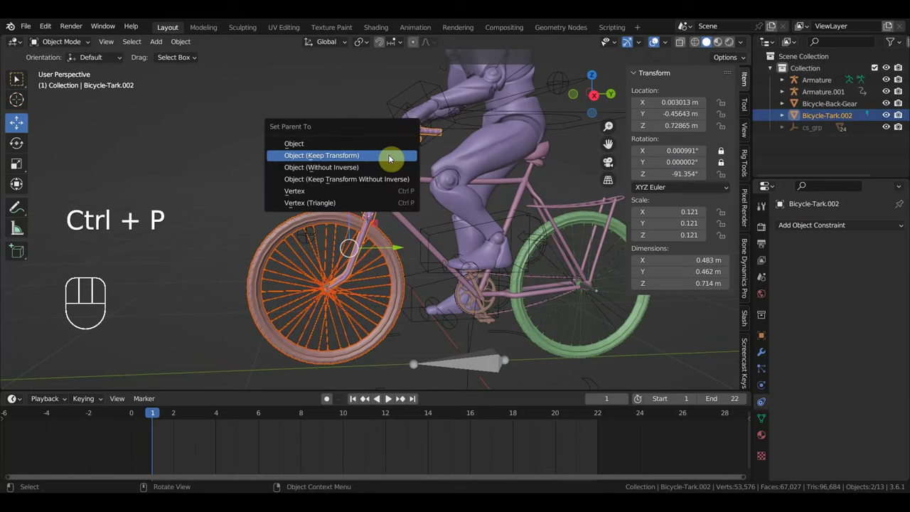
{"action": "left_click", "coordinate": [359, 155]}
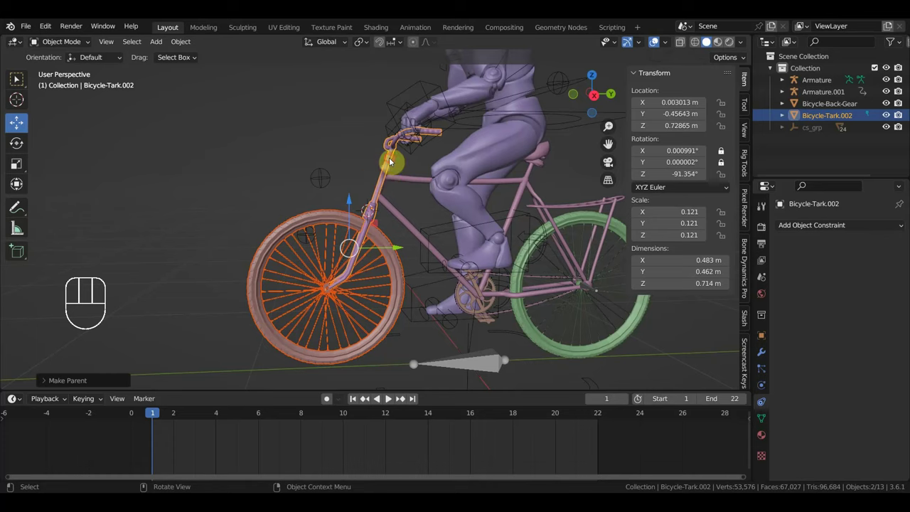
In the top view, test the steering by rotating the handlebar and fork, ending nearly straight at about Z -91.972°
{"action": "left_click", "coordinate": [389, 157]}
{"action": "key", "text": "KP_7"}
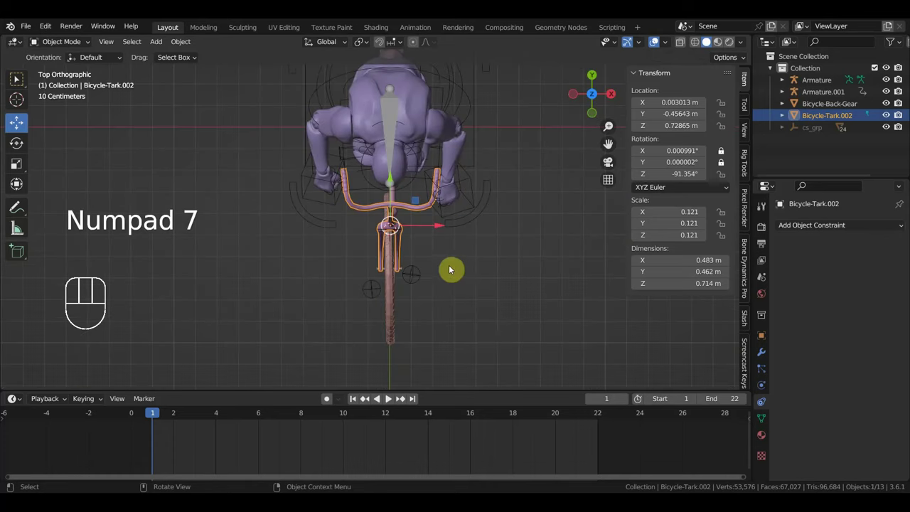
{"action": "key", "text": "r"}
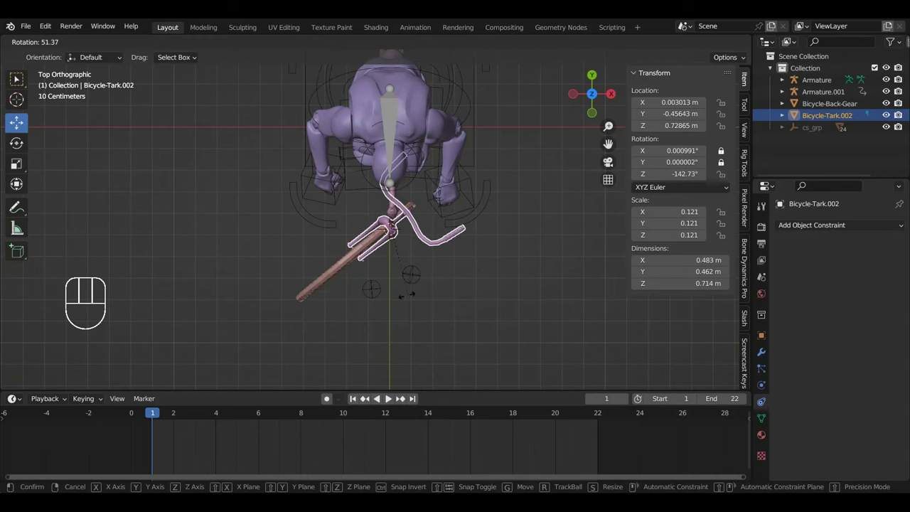
{"action": "left_click", "coordinate": [462, 261]}
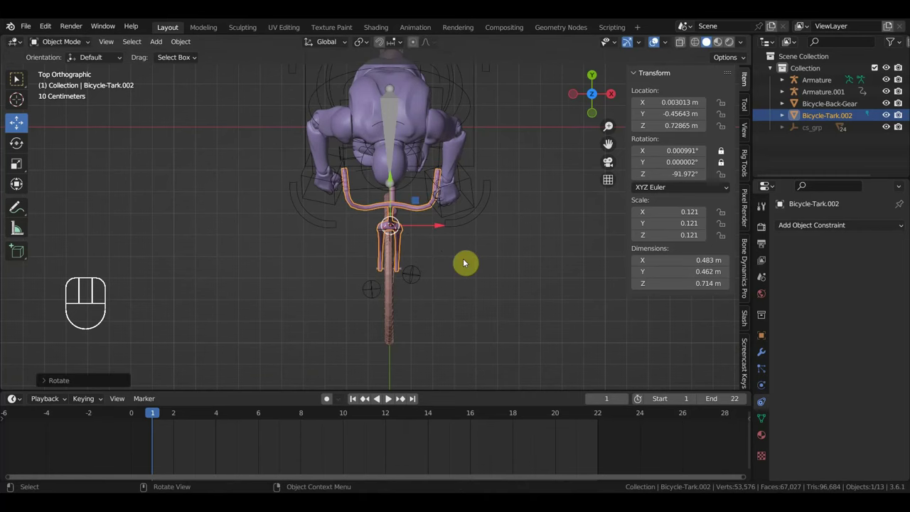
In the armature's Edit Mode, extrude a bone about 0.33 m forward from the root bone's front end and clear its parent
{"action": "key", "text": "KP_3"}
{"action": "scroll", "coordinate": [408, 278], "scroll_direction": "up", "scroll_amount": 2}
{"action": "middle_click_drag", "start_coordinate": [407, 278], "coordinate": [390, 238], "text": "shift"}
{"action": "left_click", "coordinate": [447, 327]}
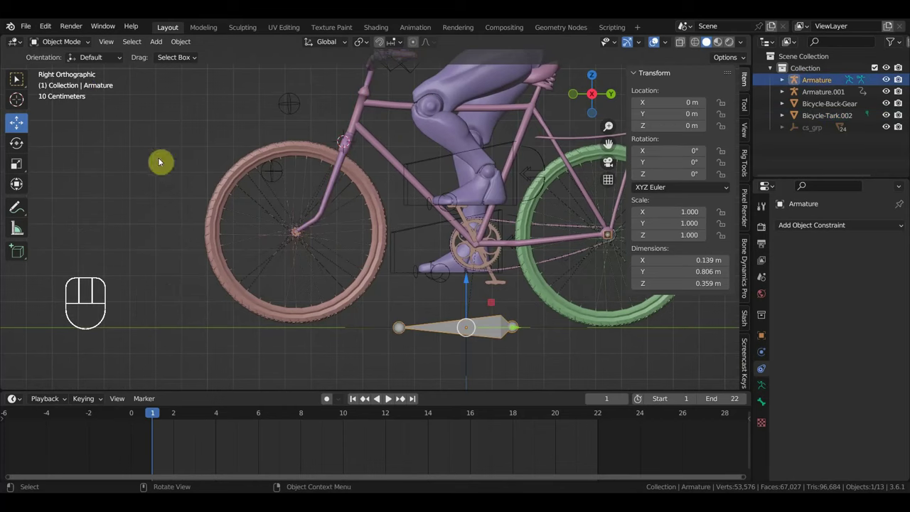
{"action": "left_click", "coordinate": [61, 43]}
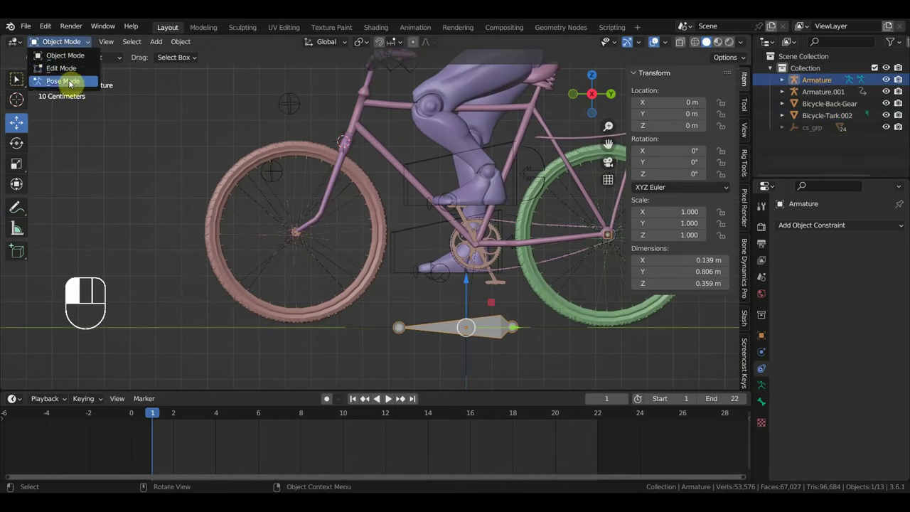
{"action": "left_click", "coordinate": [61, 69]}
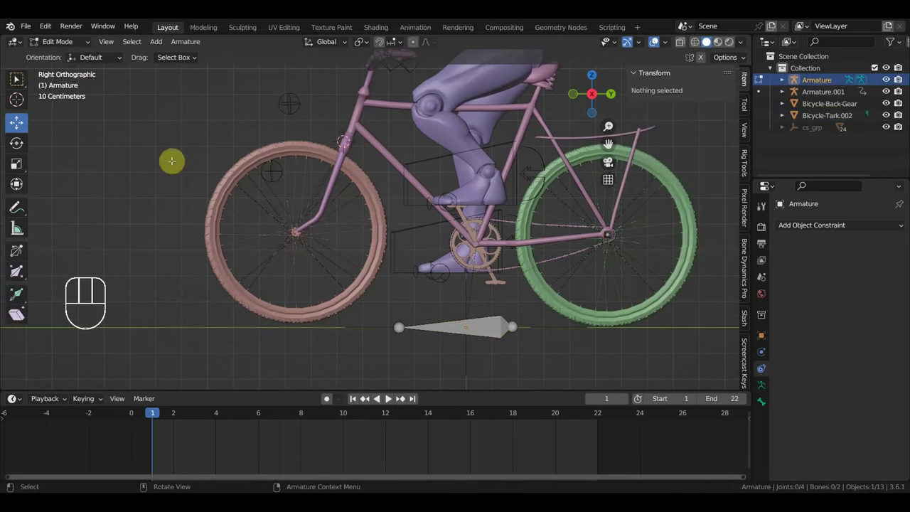
{"action": "left_click", "coordinate": [398, 328]}
{"action": "scroll", "coordinate": [414, 341], "scroll_direction": "down", "scroll_amount": 1}
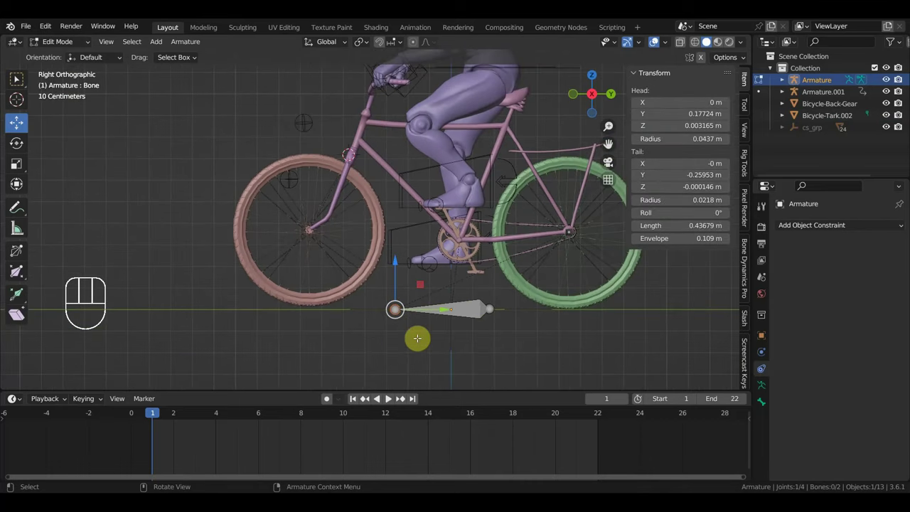
{"action": "key", "text": "e"}
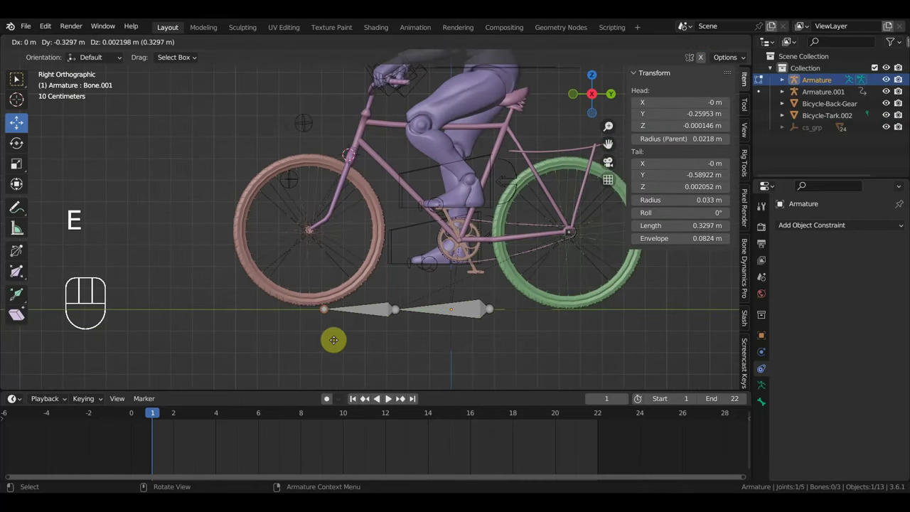
{"action": "left_click", "coordinate": [331, 339]}
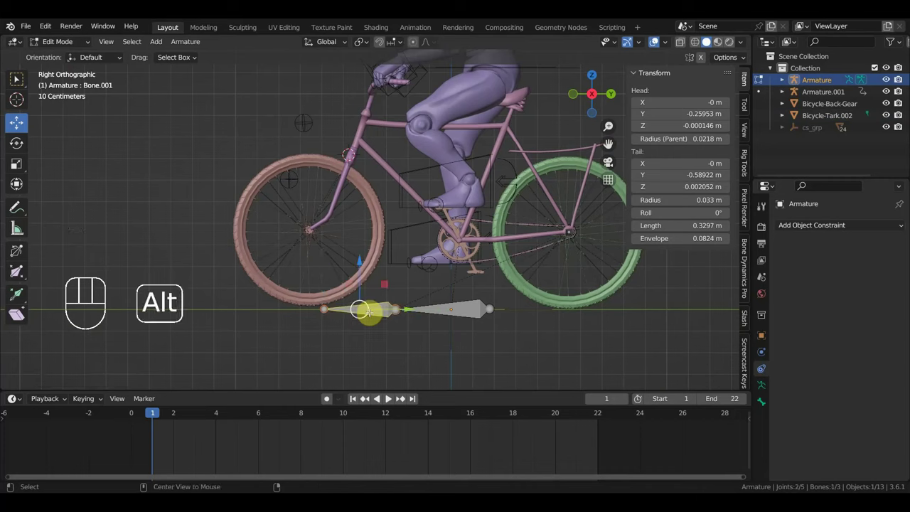
{"action": "key", "text": "alt+p"}
{"action": "left_click", "coordinate": [369, 313]}
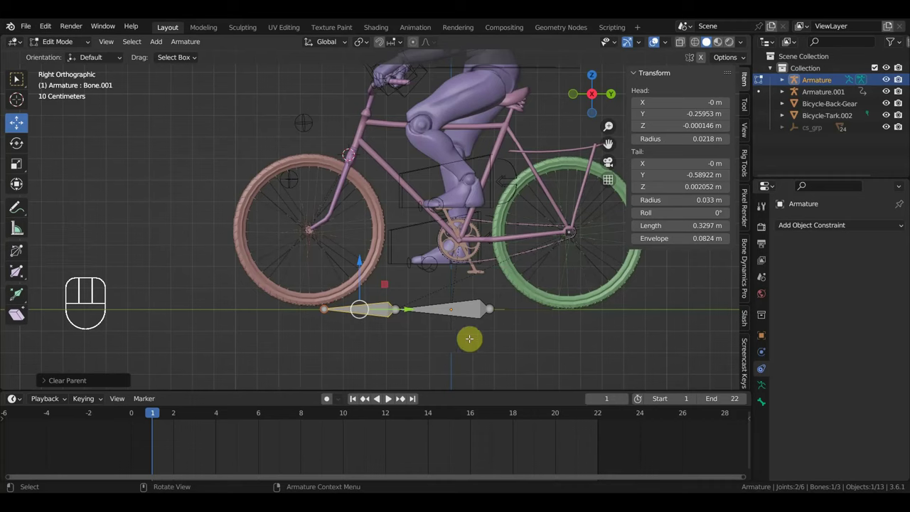
Rotate the detached bone upright by about 89° and move it up just behind the fork, with its head near Z 0.403 m
{"action": "key", "text": "r"}
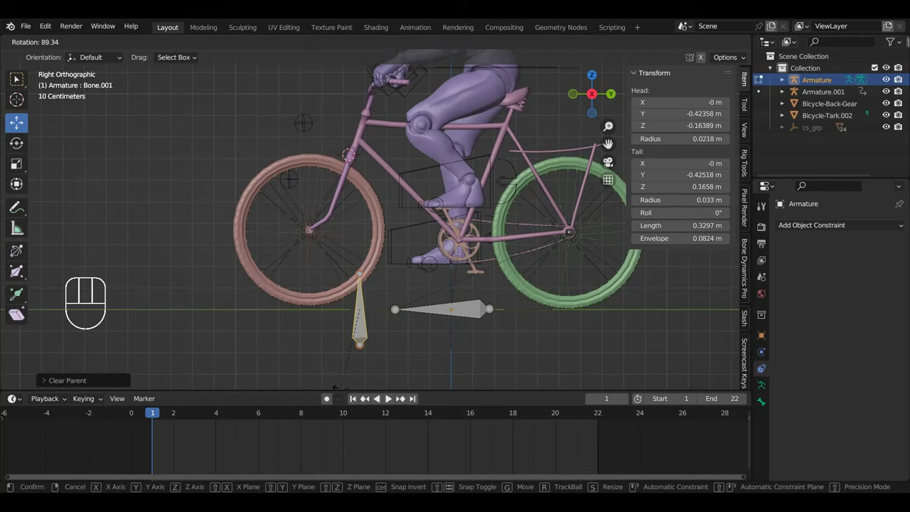
{"action": "left_click", "coordinate": [343, 389]}
{"action": "key", "text": "g"}
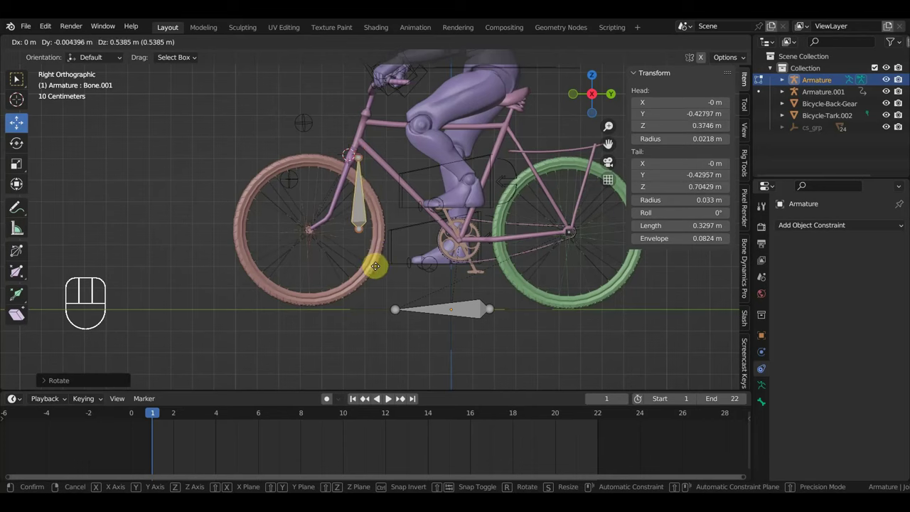
{"action": "left_click", "coordinate": [376, 258]}
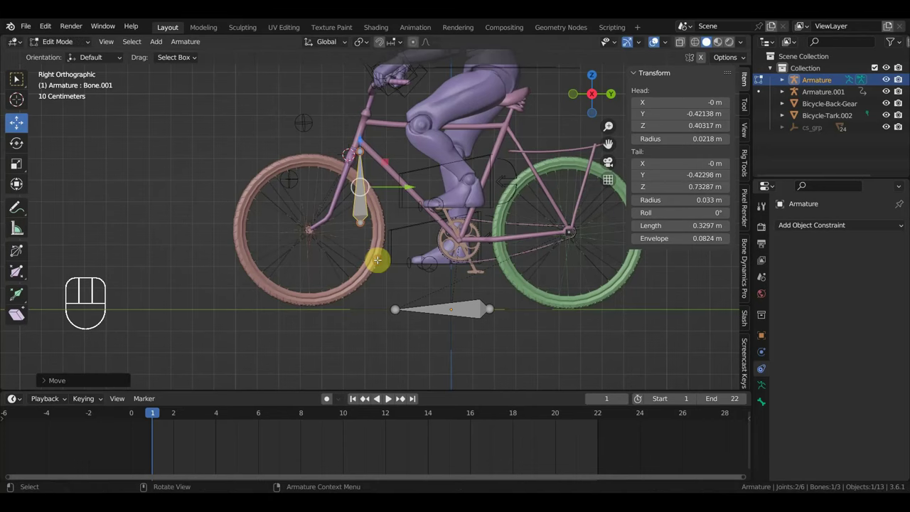
Extrude a steering bone about 0.25 m long forward over the front wheel from the upright bone's upper end
{"action": "left_click", "coordinate": [358, 149]}
{"action": "key", "text": "e"}
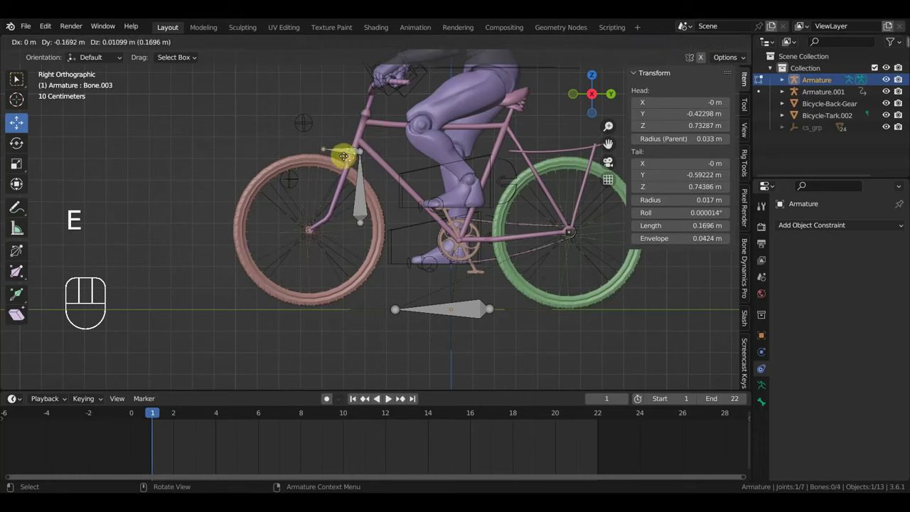
{"action": "left_click", "coordinate": [321, 156]}
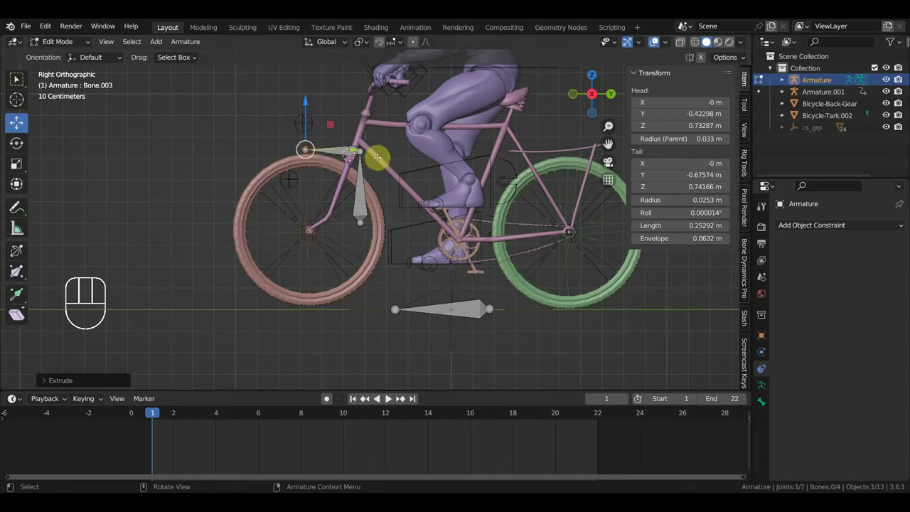
Parent the upright bone to the root bone with Keep Offset, and return to Object Mode
{"action": "scroll", "coordinate": [381, 157], "scroll_direction": "up", "scroll_amount": 1}
{"action": "middle_click_drag", "start_coordinate": [380, 157], "coordinate": [365, 203]}
{"action": "left_click", "coordinate": [358, 202]}
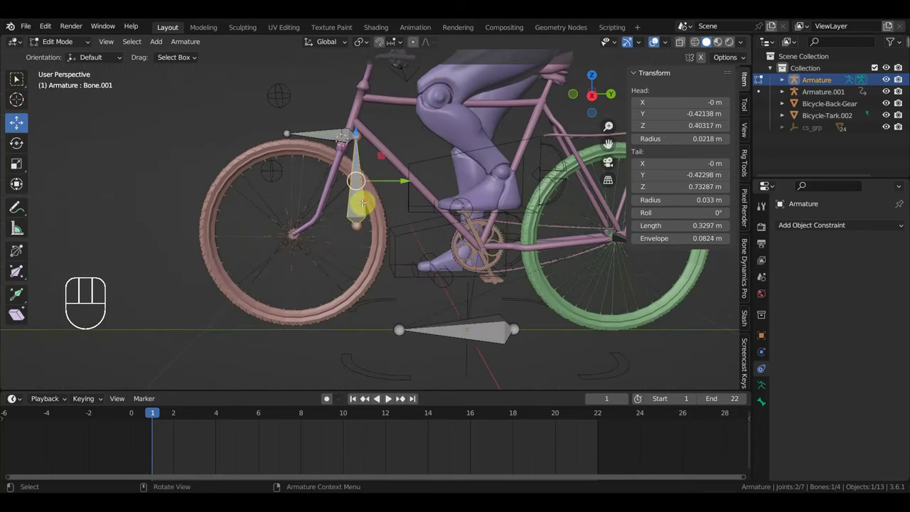
{"action": "left_click", "coordinate": [471, 327], "text": "shift"}
{"action": "key", "text": "ctrl+p"}
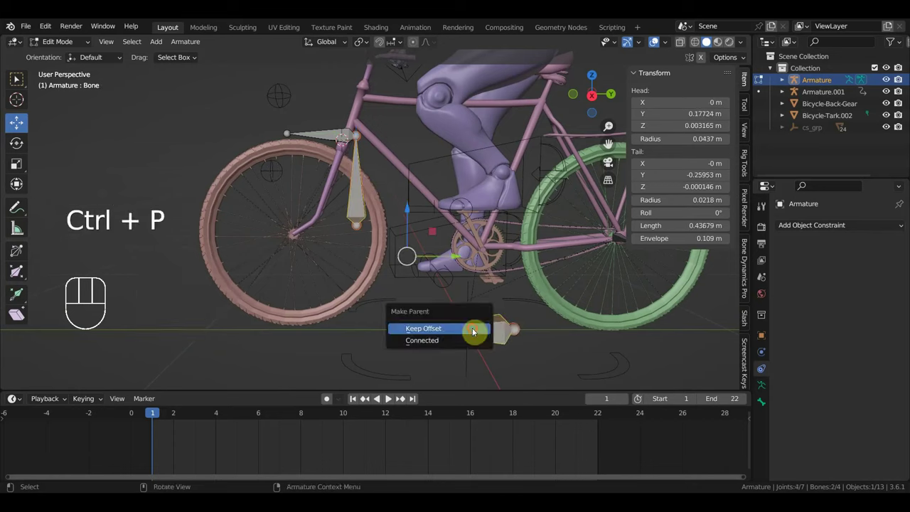
{"action": "left_click", "coordinate": [473, 329]}
{"action": "left_click", "coordinate": [63, 42]}
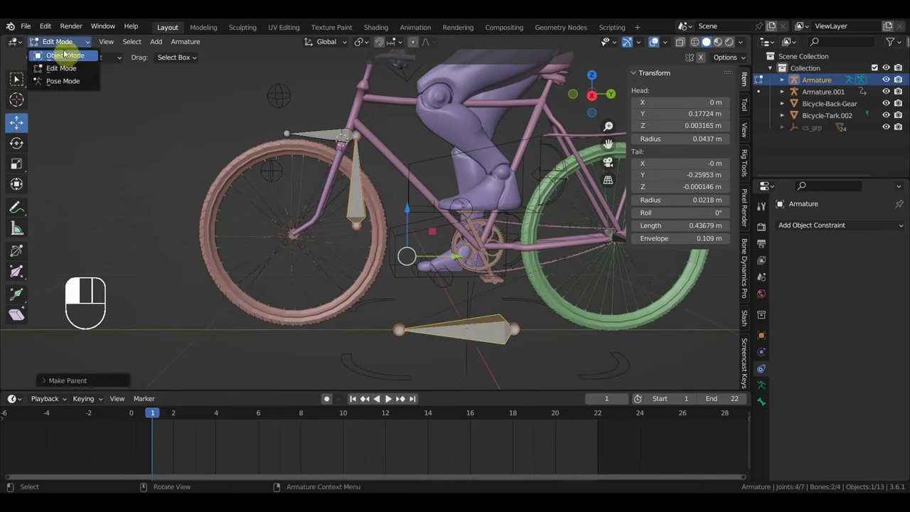
{"action": "left_click", "coordinate": [64, 54]}
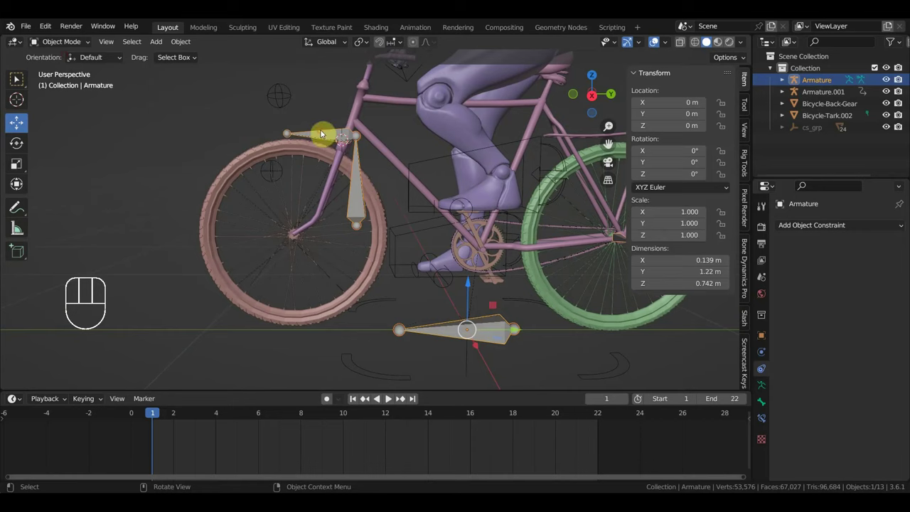
In Pose Mode, parent the handlebar-and-fork object to the armature With Automatic Weights, with the forward steering bone selected
{"action": "left_click", "coordinate": [368, 74]}
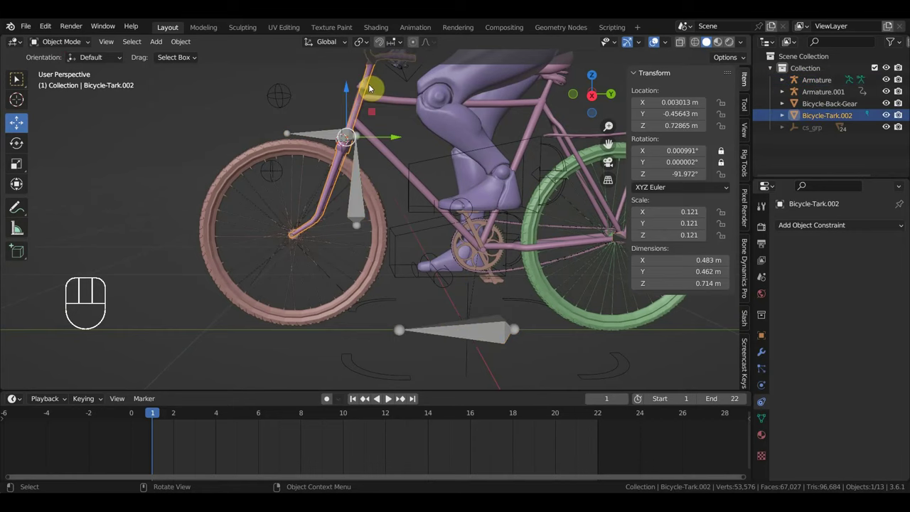
{"action": "left_click", "coordinate": [329, 135], "text": "shift"}
{"action": "left_click", "coordinate": [66, 42]}
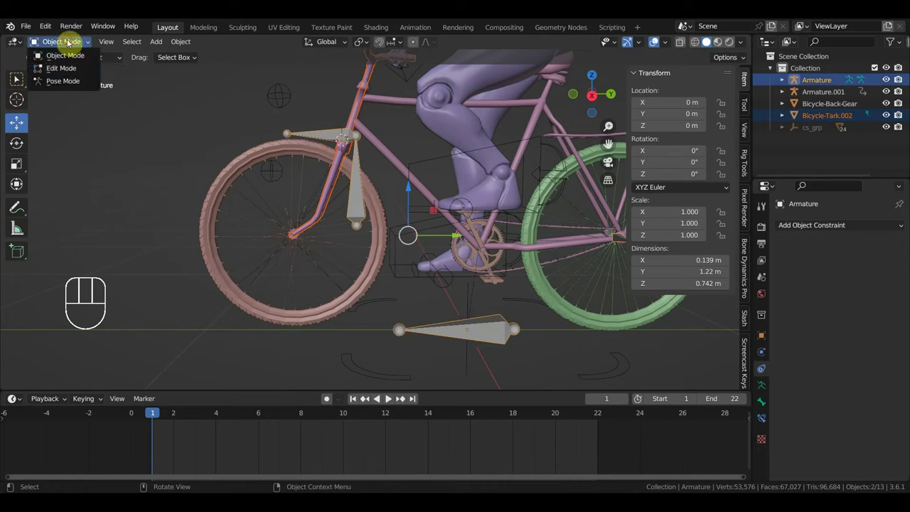
{"action": "left_click", "coordinate": [71, 81]}
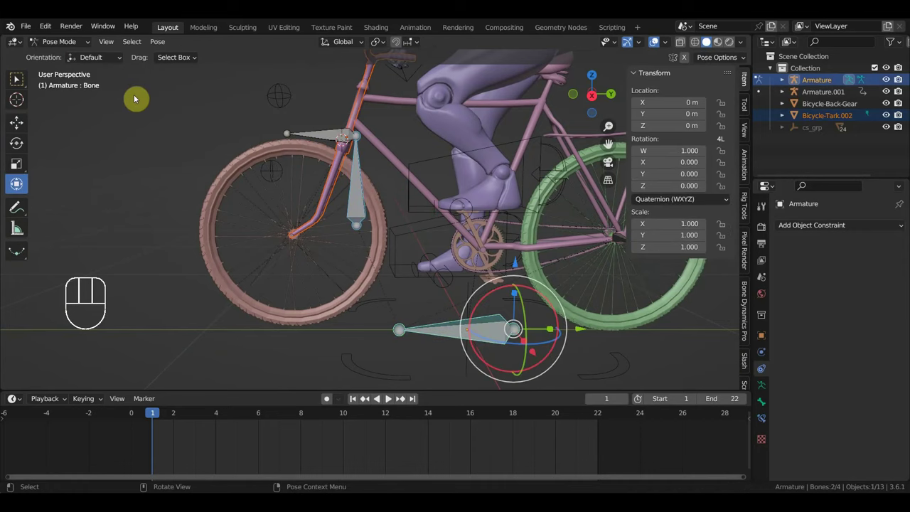
{"action": "left_click", "coordinate": [308, 135]}
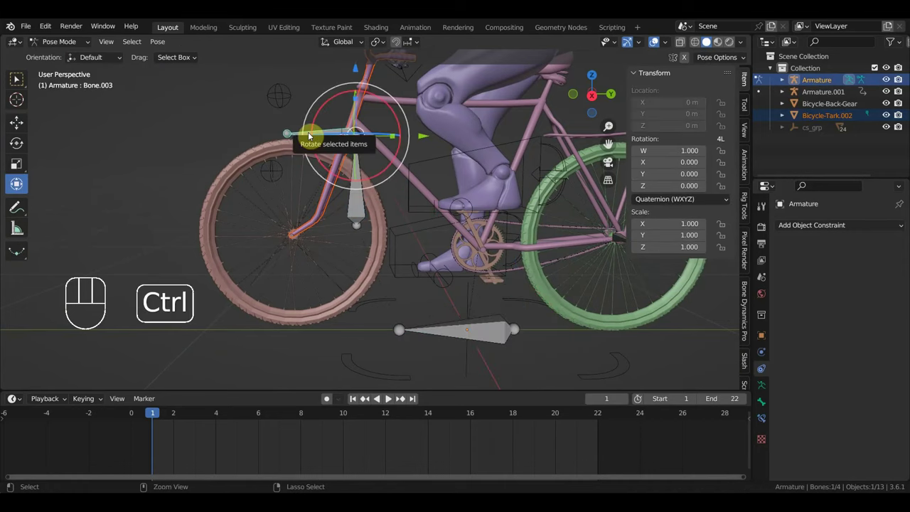
{"action": "key", "text": "ctrl+p"}
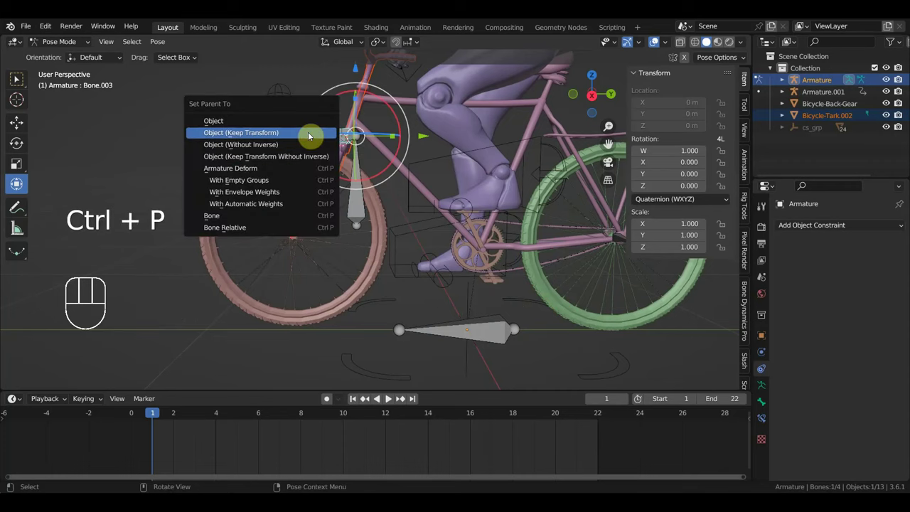
{"action": "left_click", "coordinate": [260, 204]}
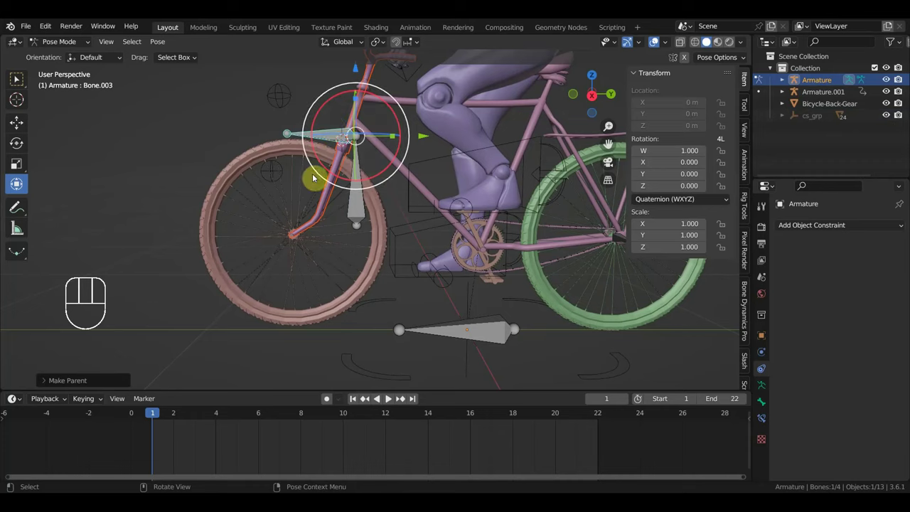
In the top view, test-rotate the forward steering bone about the Z axis, leaving the handlebar nearly straight
{"action": "key", "text": "KP_7"}
{"action": "left_click_drag", "start_coordinate": [446, 237], "coordinate": [502, 272]}
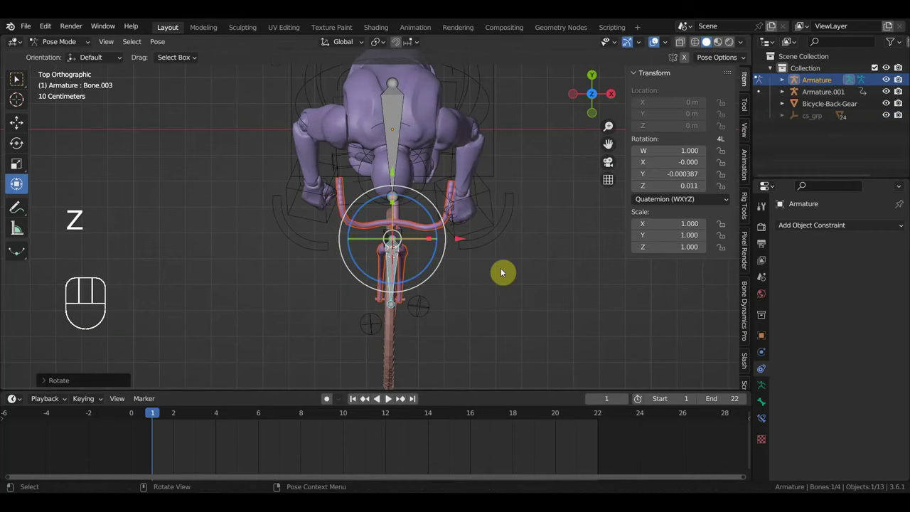
Undo the steering bone's test rotation, test-move the root bone in the side view, and undo that move
{"action": "key", "text": "ctrl+z"}
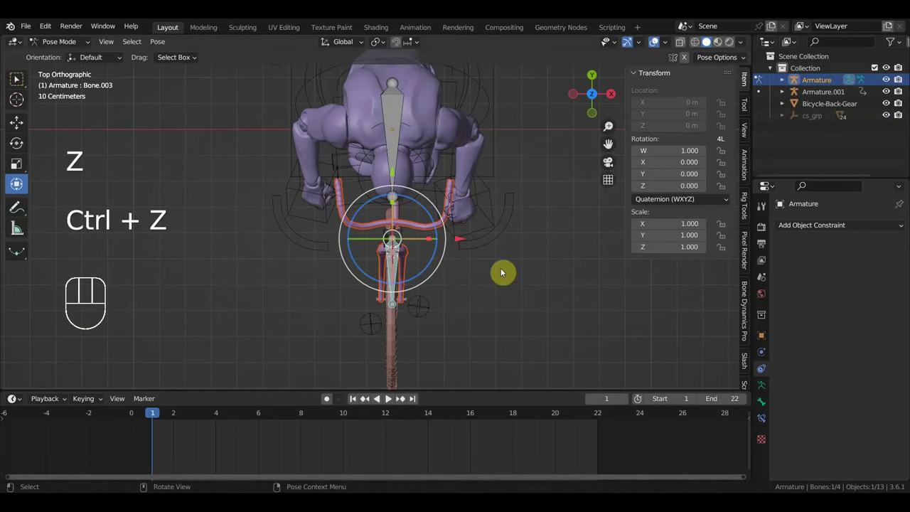
{"action": "key", "text": "KP_3"}
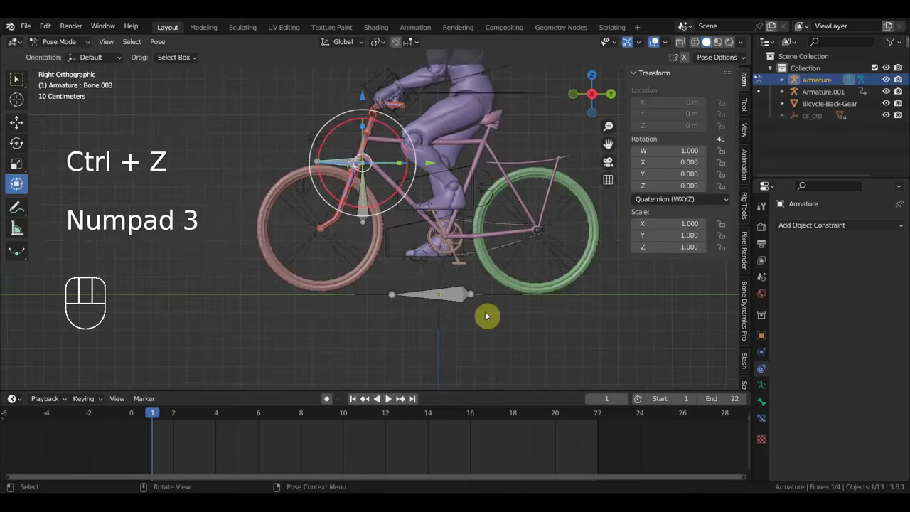
{"action": "left_click", "coordinate": [460, 298]}
{"action": "left_click_drag", "start_coordinate": [534, 298], "coordinate": [494, 329]}
{"action": "key", "text": "ctrl+z"}
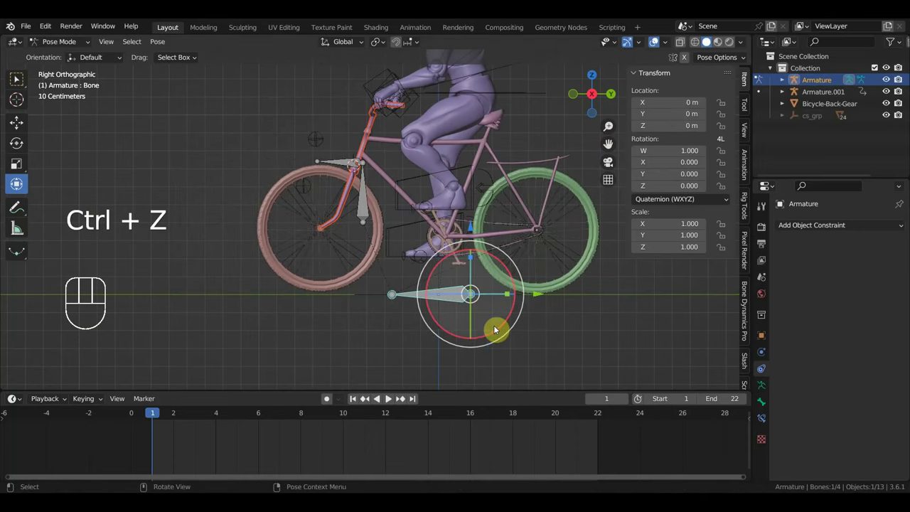
In Object Mode, add a Copy Rotation constraint to the front wheel with the green rear wheel as its target
{"action": "left_click", "coordinate": [299, 173]}
{"action": "left_click", "coordinate": [53, 41]}
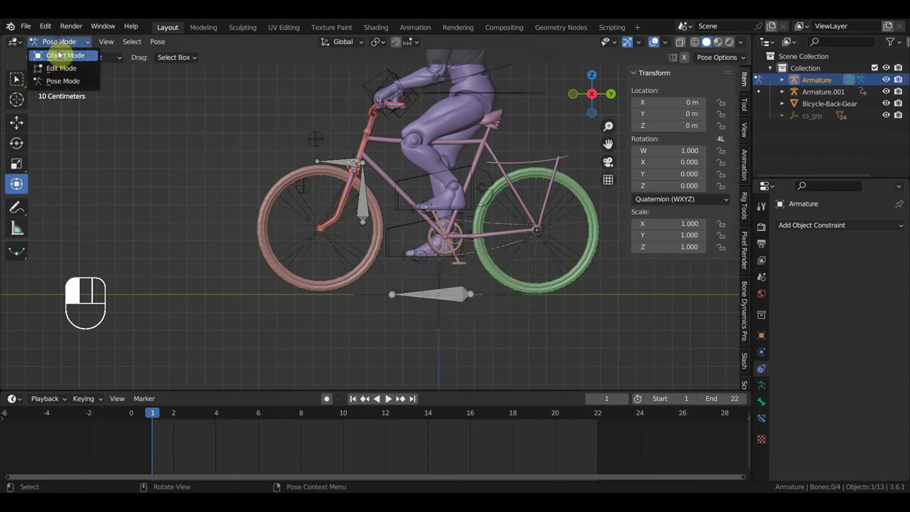
{"action": "left_click", "coordinate": [55, 47]}
{"action": "left_click", "coordinate": [288, 175]}
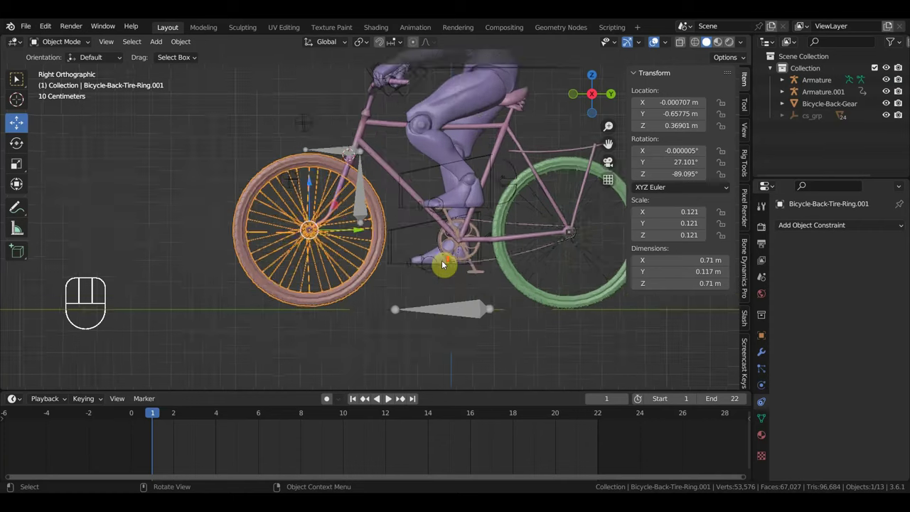
{"action": "middle_click_drag", "start_coordinate": [442, 264], "coordinate": [358, 272], "text": "shift"}
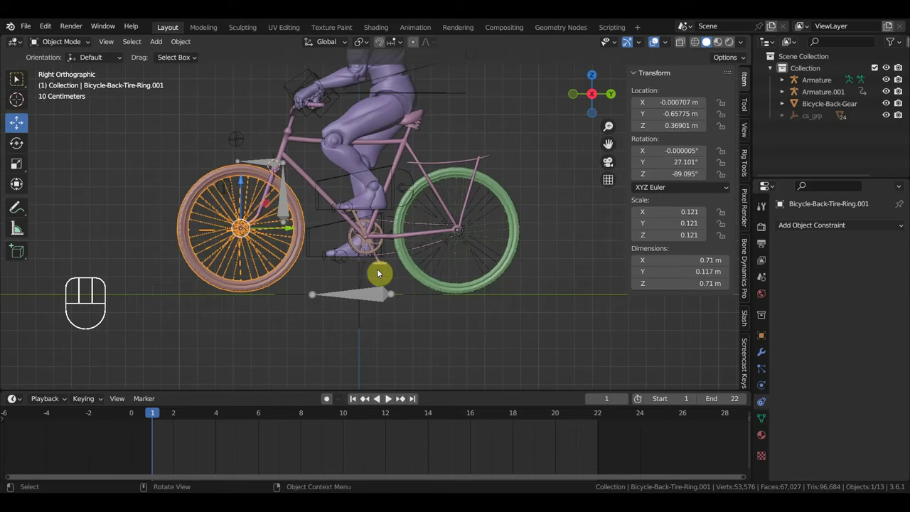
{"action": "left_click", "coordinate": [810, 225]}
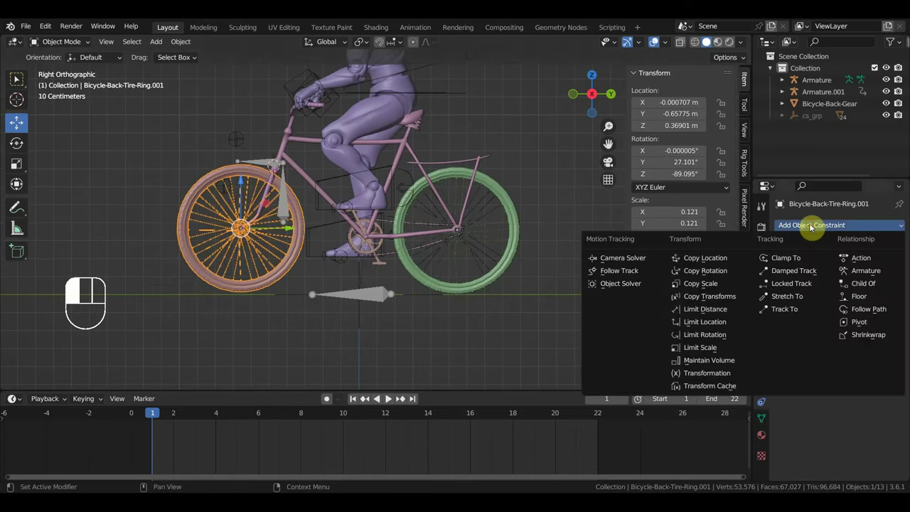
{"action": "left_click", "coordinate": [729, 270]}
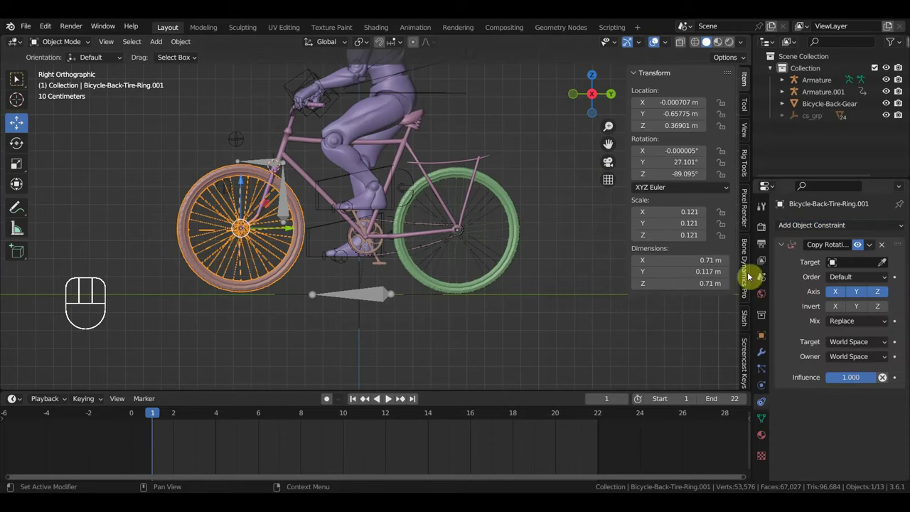
{"action": "left_click", "coordinate": [884, 266]}
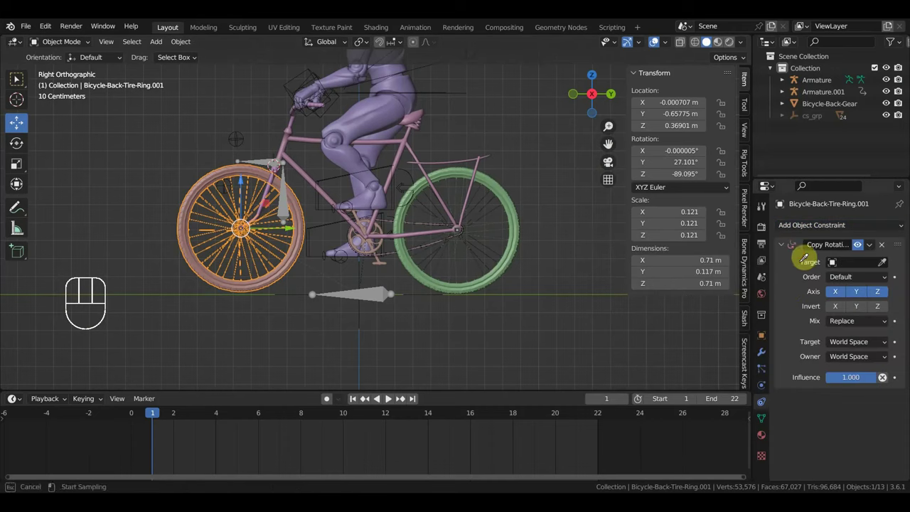
{"action": "left_click", "coordinate": [515, 248]}
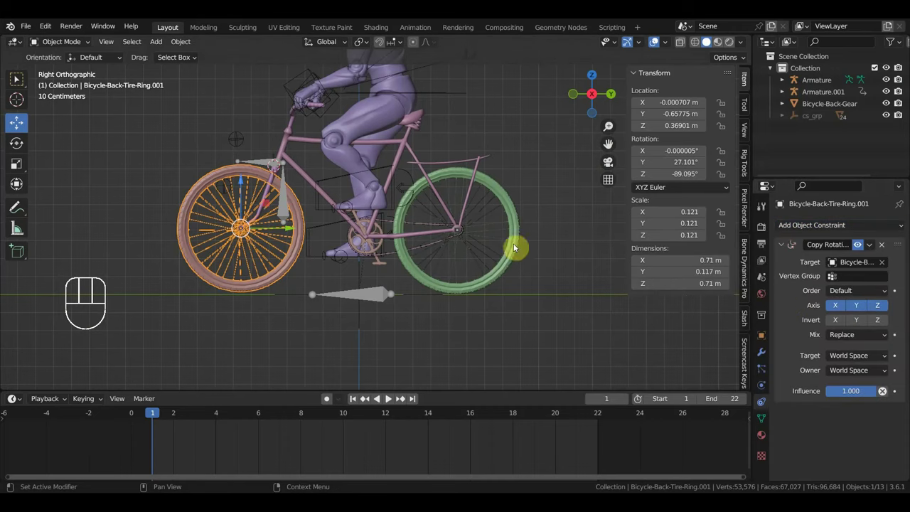
Set the front wheel's Copy Rotation owner space to Local Space
{"action": "left_click", "coordinate": [837, 307]}
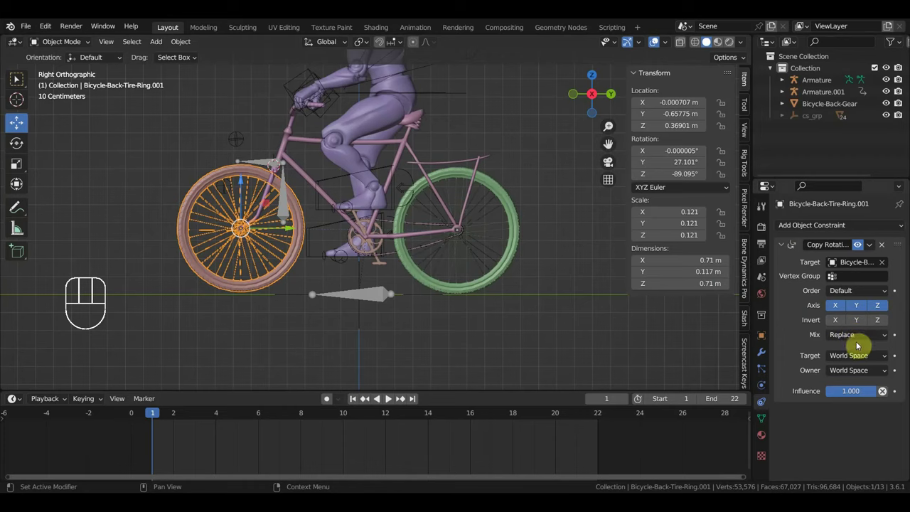
{"action": "left_click", "coordinate": [856, 370]}
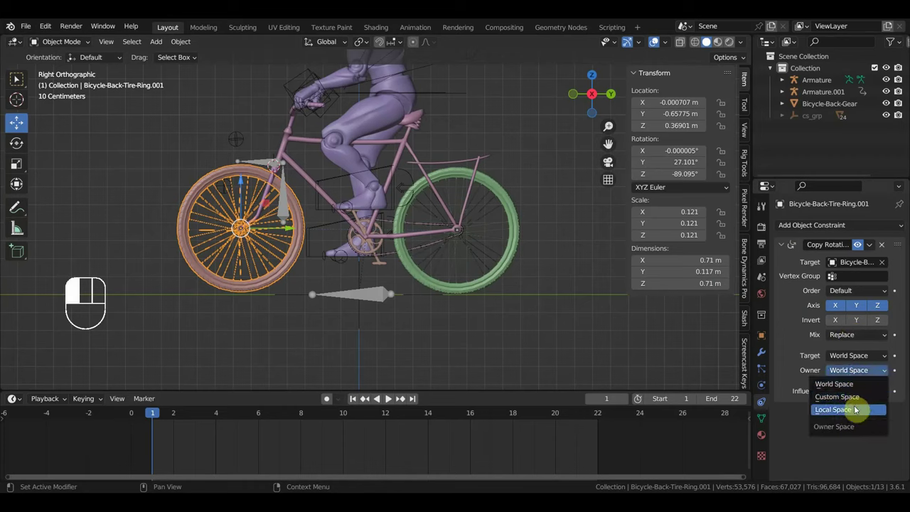
{"action": "left_click", "coordinate": [853, 410]}
Try Local Space as the constraint's target space with different inverted axes, and restore World Space without inversion
{"action": "left_click", "coordinate": [862, 360]}
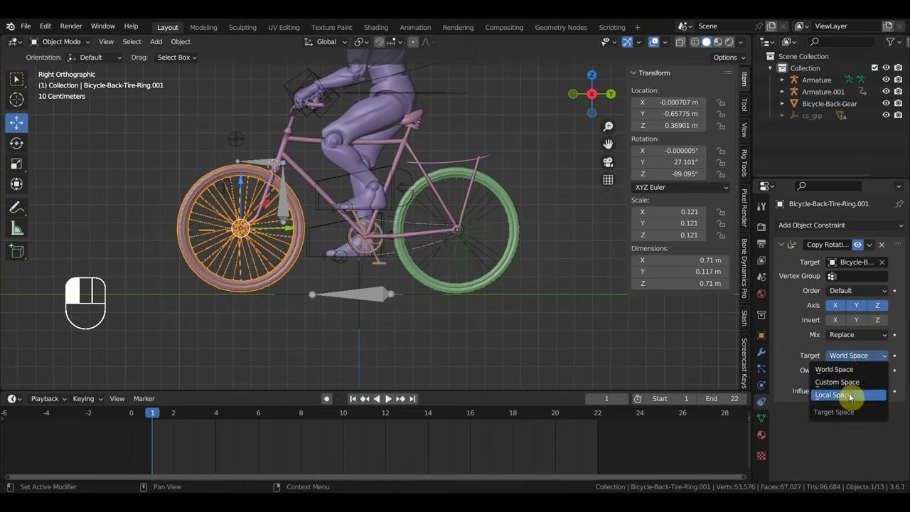
{"action": "left_click", "coordinate": [852, 396]}
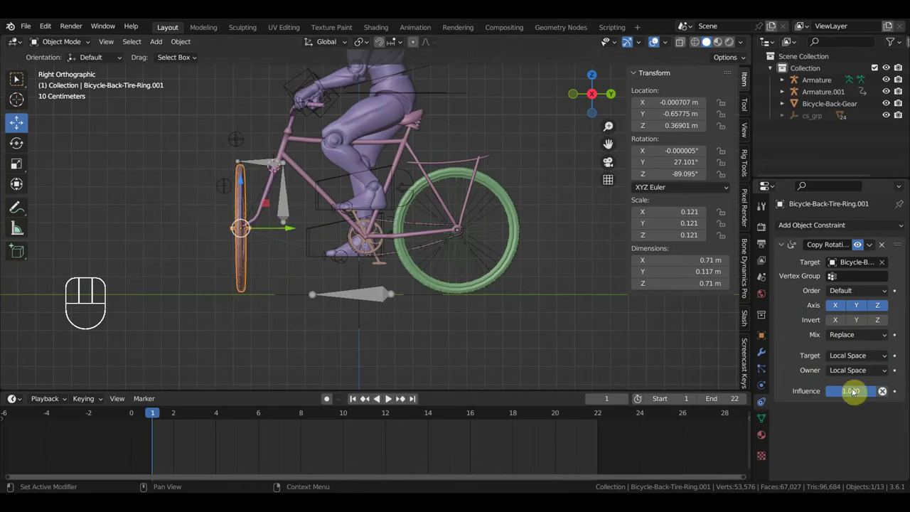
{"action": "left_click", "coordinate": [857, 320]}
{"action": "left_click", "coordinate": [871, 319]}
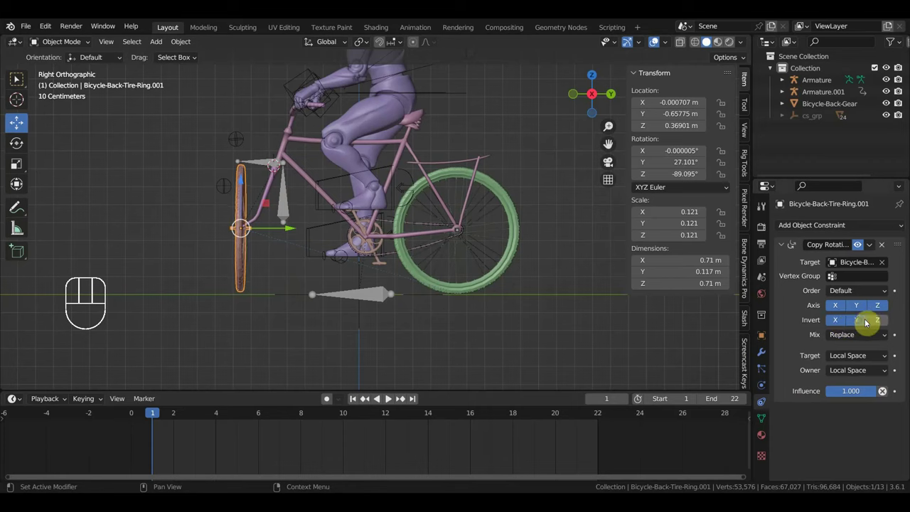
{"action": "left_click", "coordinate": [874, 319]}
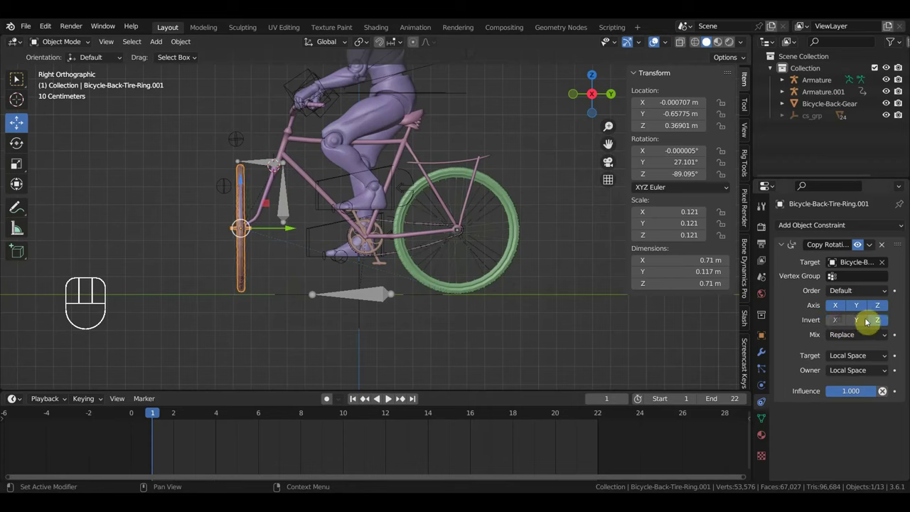
{"action": "left_click", "coordinate": [875, 320]}
{"action": "left_click", "coordinate": [856, 357]}
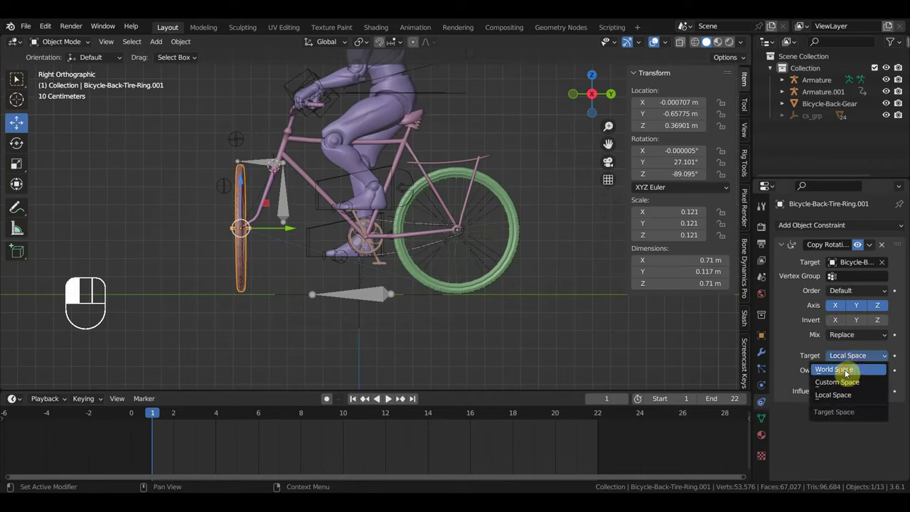
{"action": "left_click", "coordinate": [842, 368]}
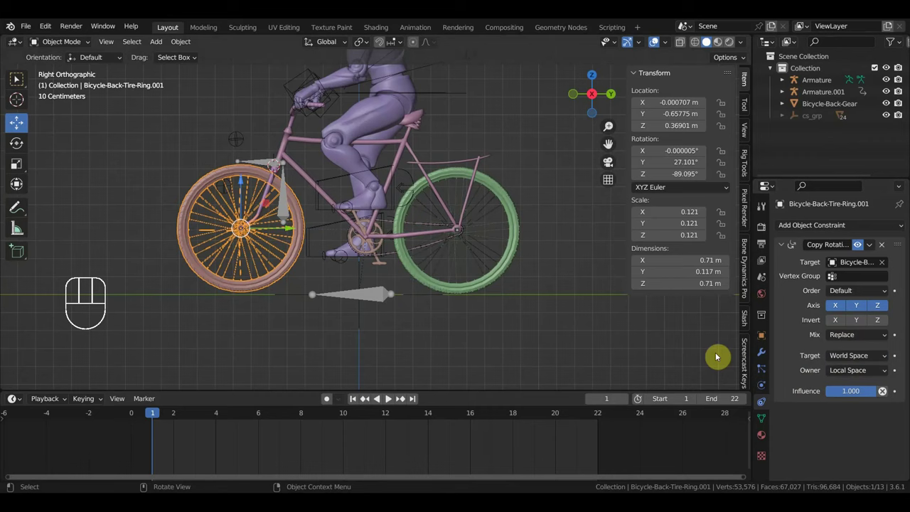
In Pose Mode, test-rotate the forward steering bone in the top view, leaving it nearly straight
{"action": "left_click", "coordinate": [265, 162]}
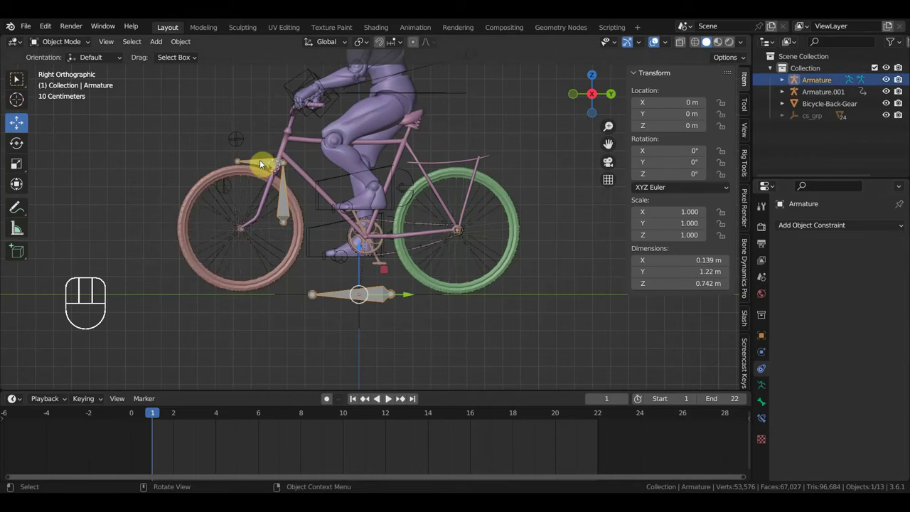
{"action": "left_click", "coordinate": [63, 42]}
{"action": "left_click", "coordinate": [69, 80]}
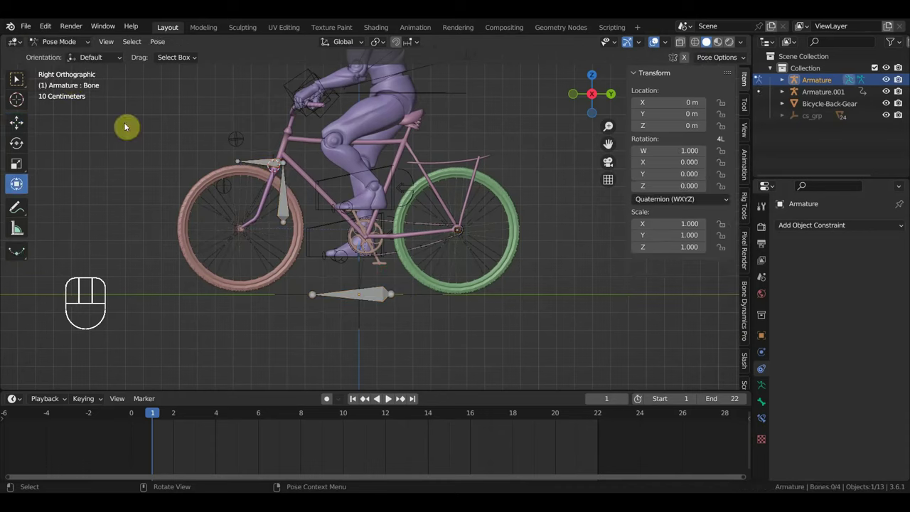
{"action": "left_click", "coordinate": [254, 161]}
{"action": "key", "text": "KP_7"}
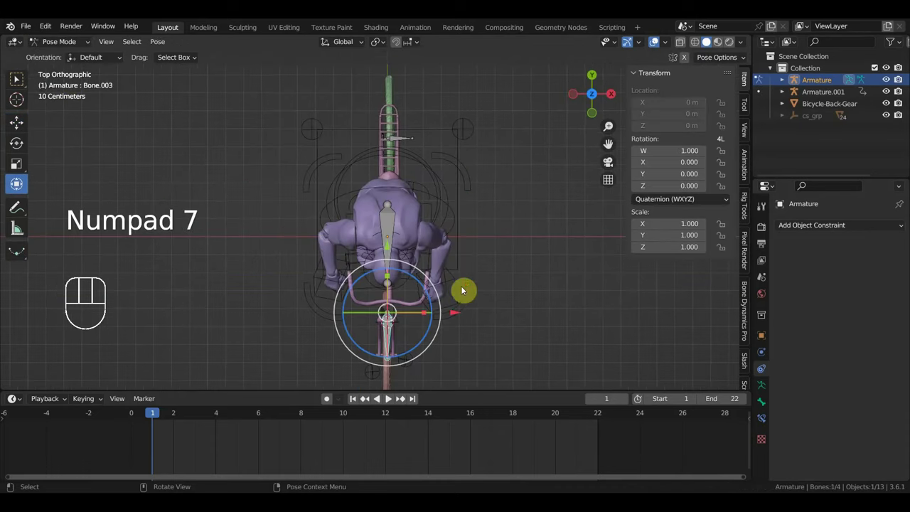
{"action": "key", "text": "r"}
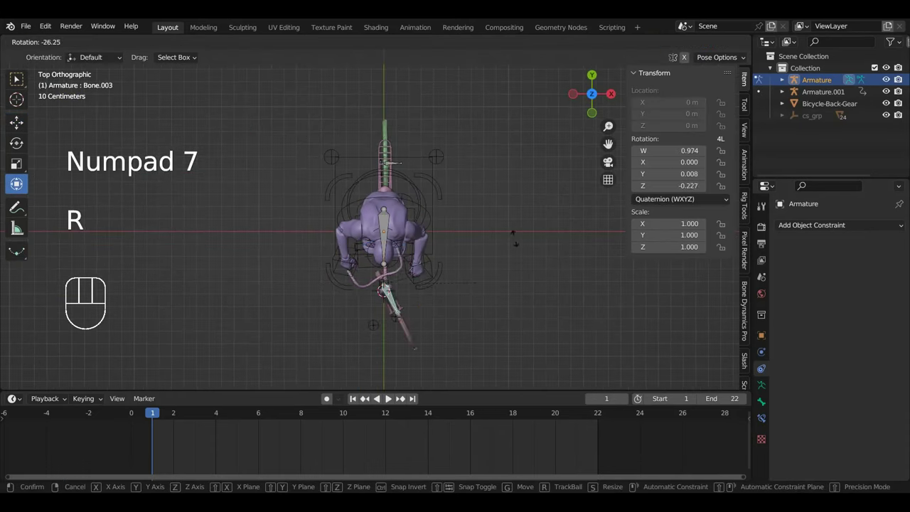
{"action": "left_click", "coordinate": [449, 295]}
Test-move the root bone to about 0.53 m in Y and inspect the parts around the rear wheel
{"action": "key", "text": "KP_3"}
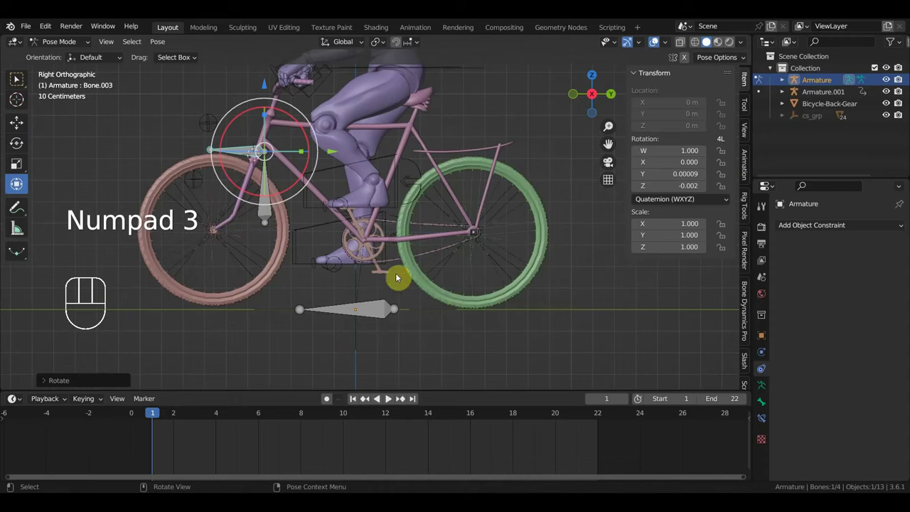
{"action": "scroll", "coordinate": [397, 277], "scroll_direction": "down", "scroll_amount": 3}
{"action": "left_click", "coordinate": [391, 270]}
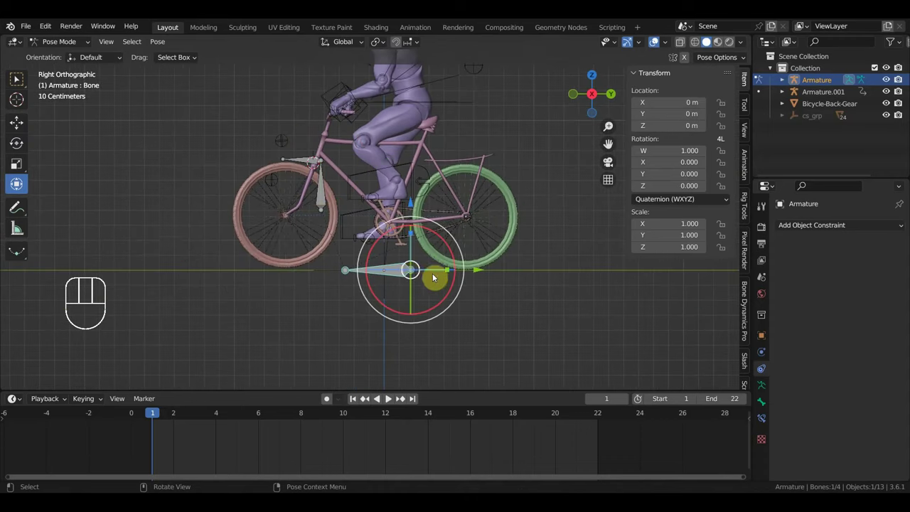
{"action": "left_click_drag", "start_coordinate": [486, 274], "coordinate": [445, 294]}
{"action": "scroll", "coordinate": [445, 294], "scroll_direction": "up", "scroll_amount": 4}
{"action": "middle_click_drag", "start_coordinate": [445, 294], "coordinate": [406, 325]}
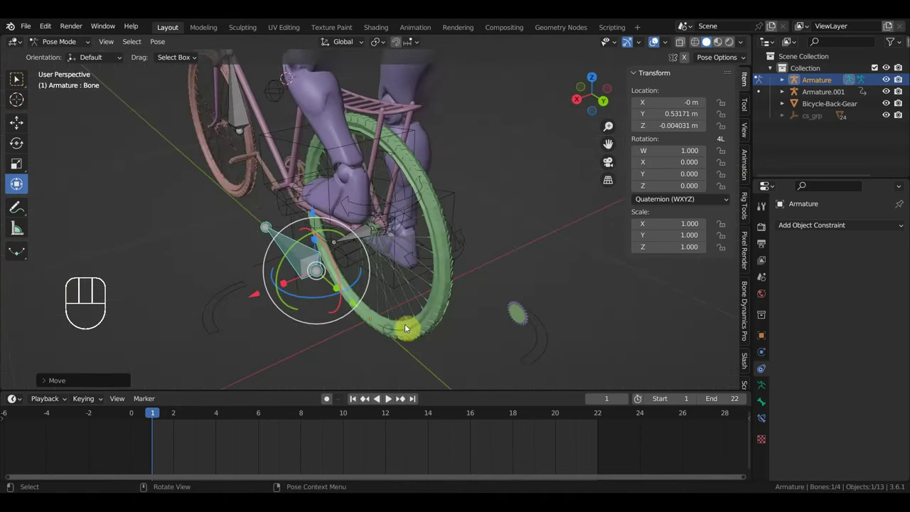
In Object Mode, join the detached back gear disc with its spikes into one object
{"action": "left_click", "coordinate": [518, 319]}
{"action": "left_click", "coordinate": [68, 42]}
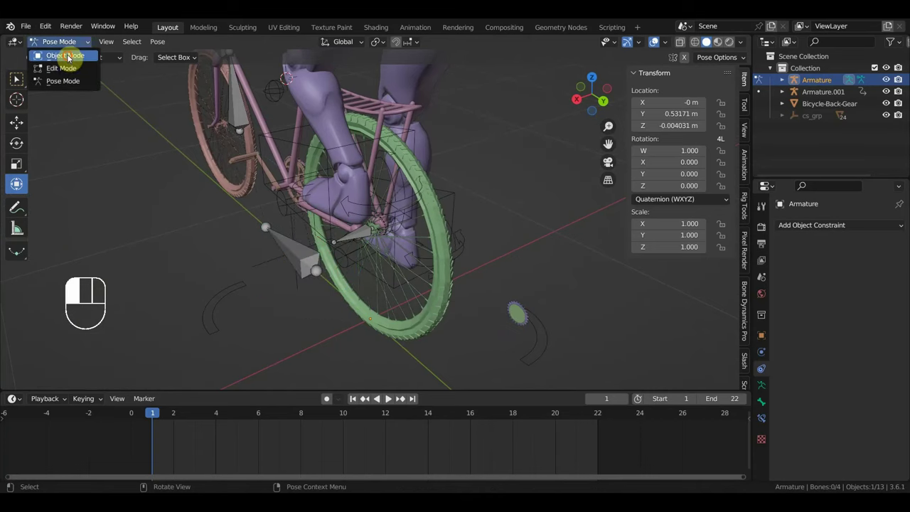
{"action": "left_click", "coordinate": [68, 56]}
{"action": "left_click", "coordinate": [517, 315]}
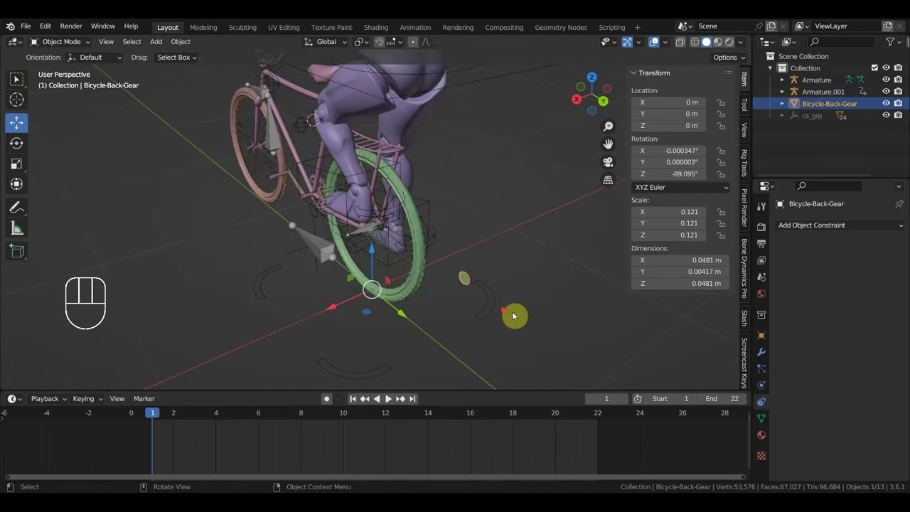
{"action": "scroll", "coordinate": [514, 316], "scroll_direction": "up", "scroll_amount": 3}
{"action": "middle_click_drag", "start_coordinate": [508, 311], "coordinate": [378, 230], "text": "shift"}
{"action": "scroll", "coordinate": [383, 228], "scroll_direction": "up", "scroll_amount": 4}
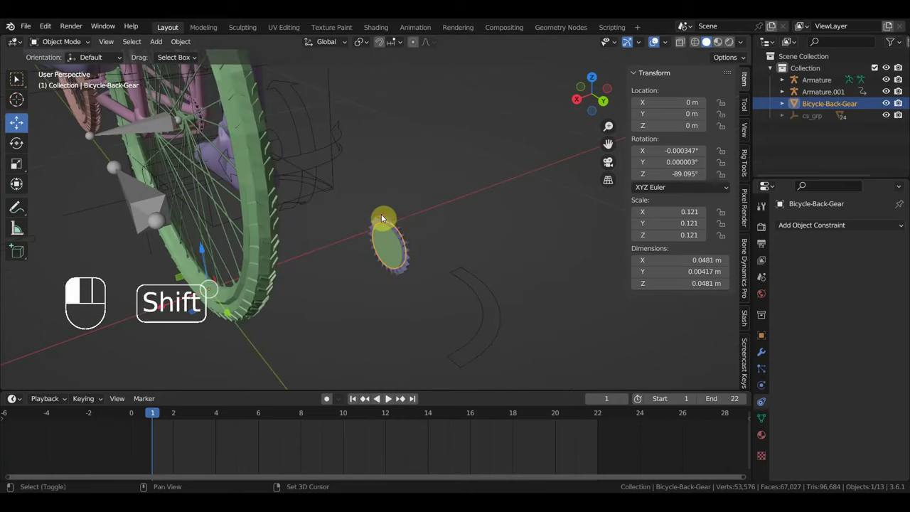
{"action": "left_click", "coordinate": [382, 218], "text": "shift"}
{"action": "key", "text": "ctrl+j"}
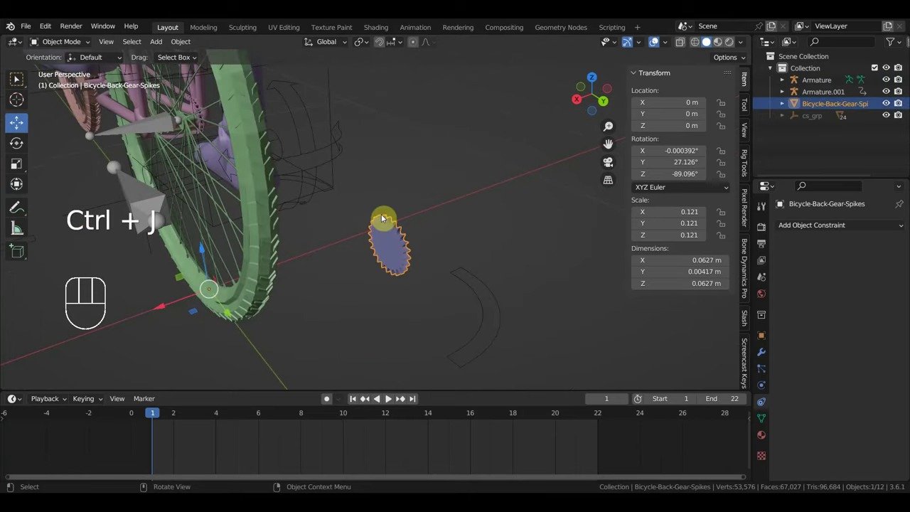
In Pose Mode, select all the armature's bones and clear their location and rotation
{"action": "key", "text": "KP_1"}
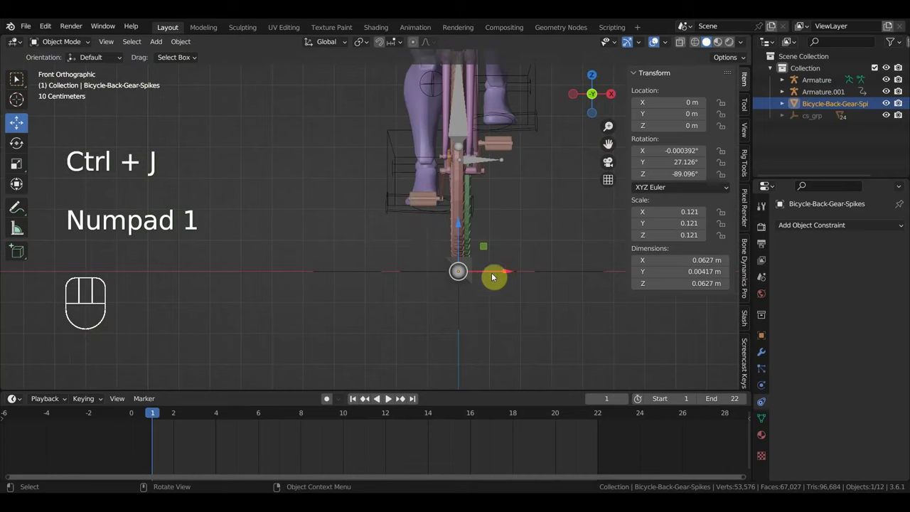
{"action": "key", "text": "KP_3"}
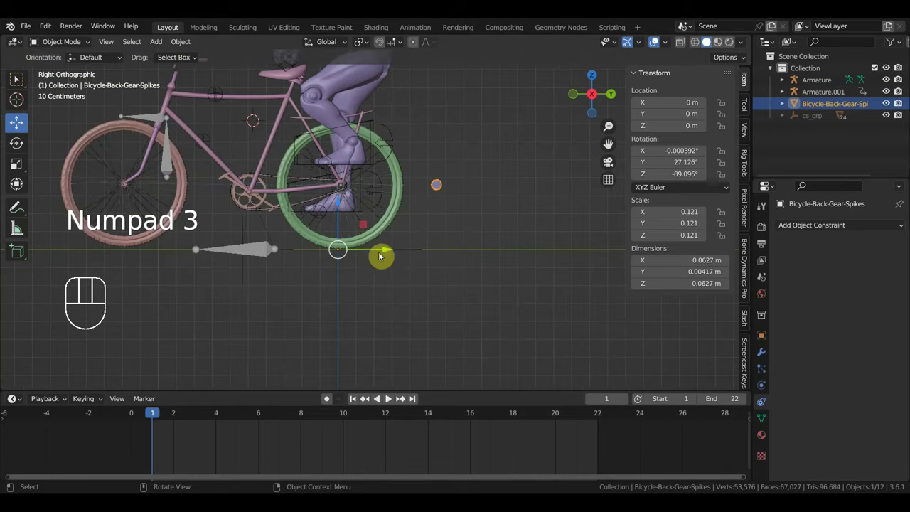
{"action": "left_click", "coordinate": [56, 44]}
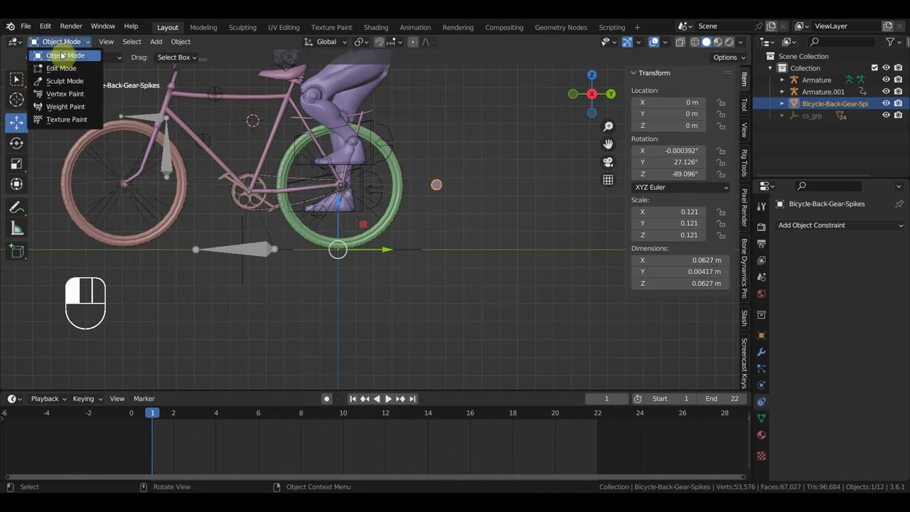
{"action": "left_click", "coordinate": [243, 250]}
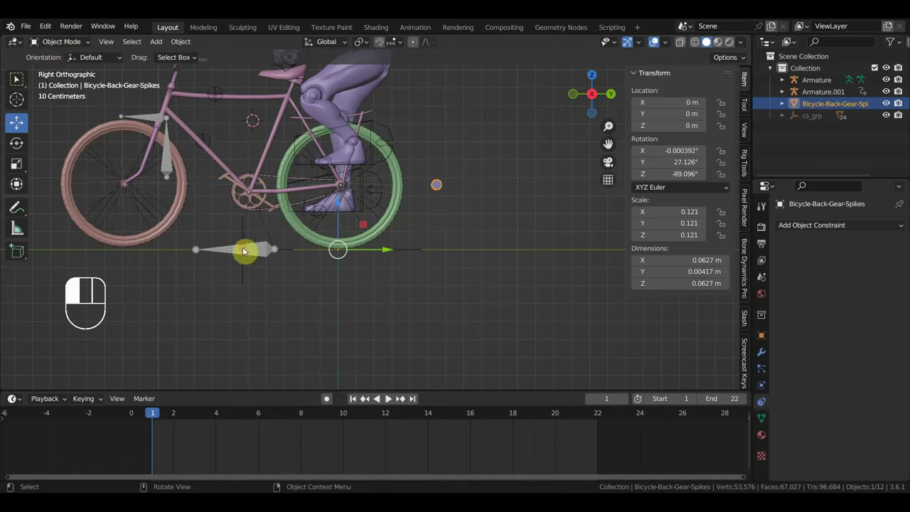
{"action": "left_click", "coordinate": [61, 42]}
{"action": "left_click", "coordinate": [64, 85]}
{"action": "key", "text": "a"}
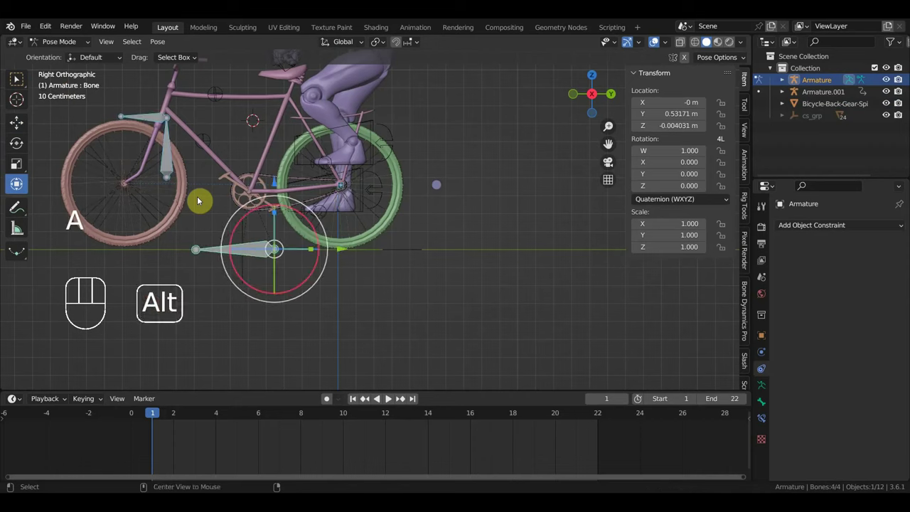
{"action": "key", "text": "alt+g"}
{"action": "key", "text": "alt+r"}
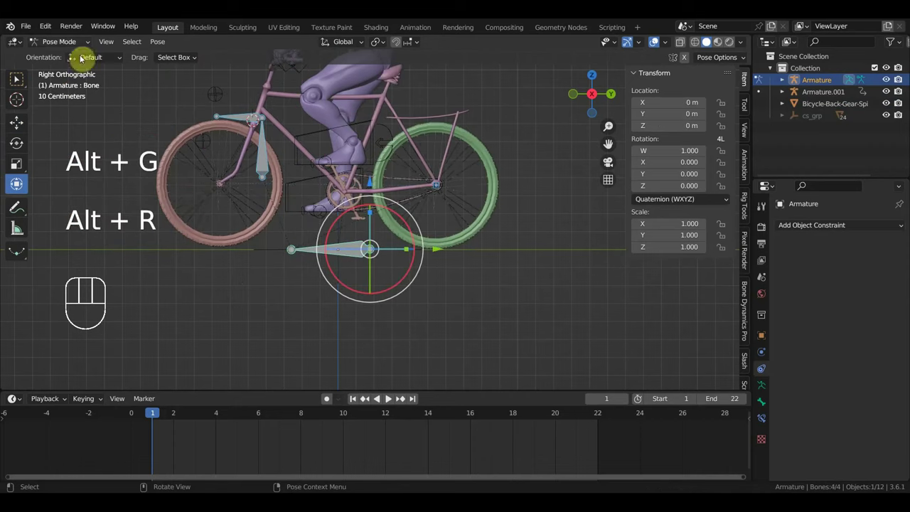
In Object Mode, join the back gear to the Bicycle-Chain frame object
{"action": "left_click", "coordinate": [61, 41]}
{"action": "left_click", "coordinate": [60, 54]}
{"action": "scroll", "coordinate": [183, 164], "scroll_direction": "up", "scroll_amount": 2}
{"action": "scroll", "coordinate": [182, 163], "scroll_direction": "up", "scroll_amount": 1}
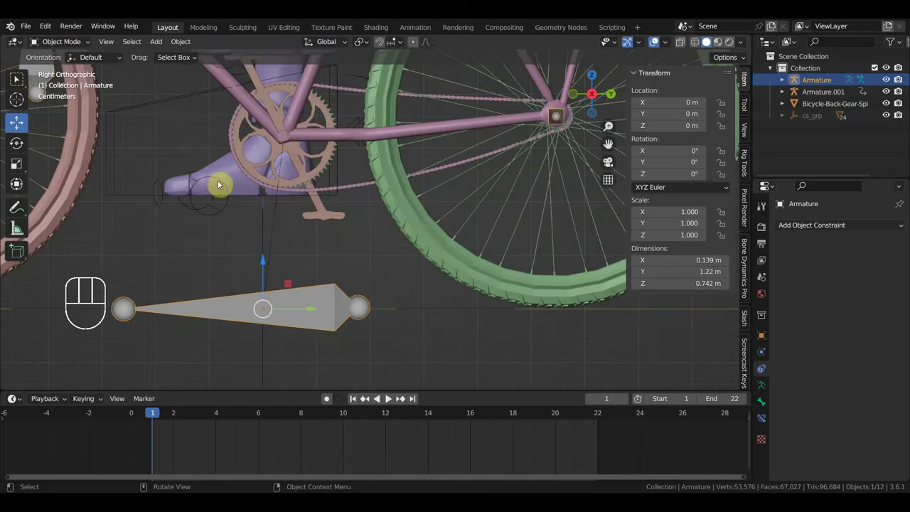
{"action": "middle_click_drag", "start_coordinate": [219, 185], "coordinate": [141, 254]}
{"action": "left_click", "coordinate": [132, 263]}
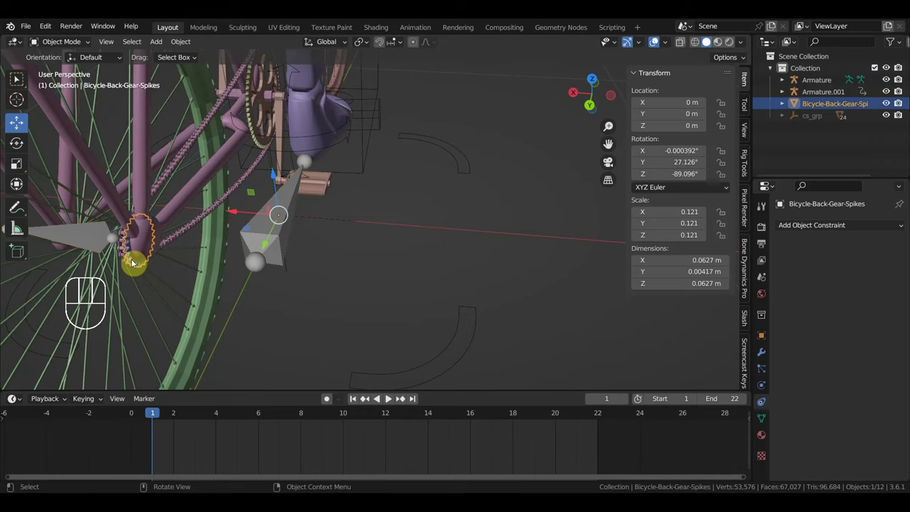
{"action": "left_click", "coordinate": [190, 223], "text": "shift"}
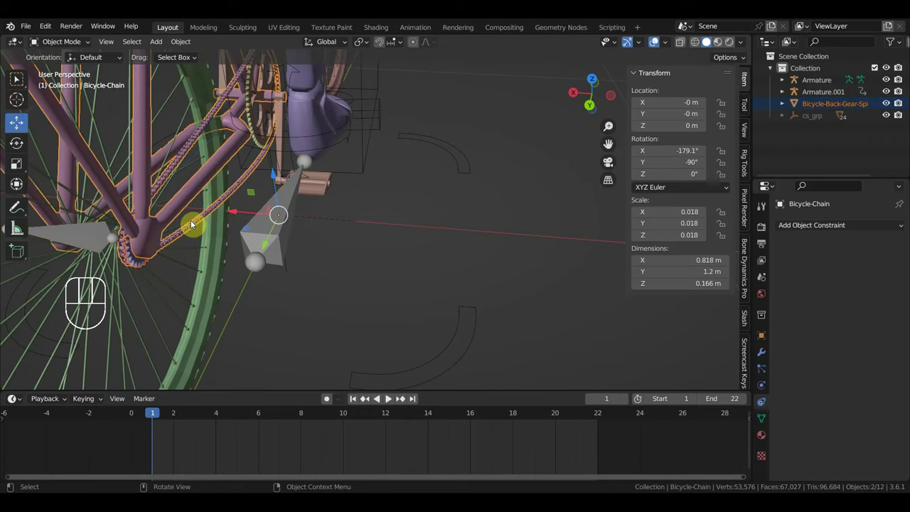
{"action": "key", "text": "ctrl"}
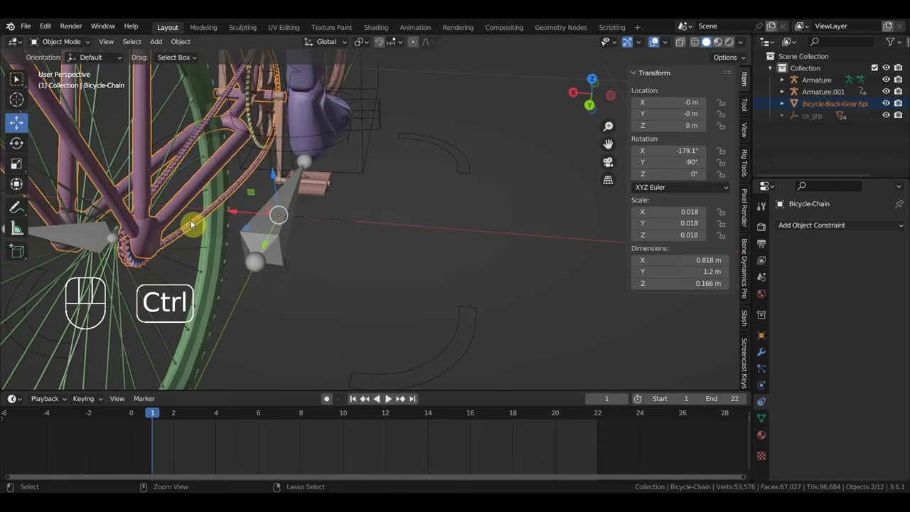
{"action": "key", "text": "ctrl+j"}
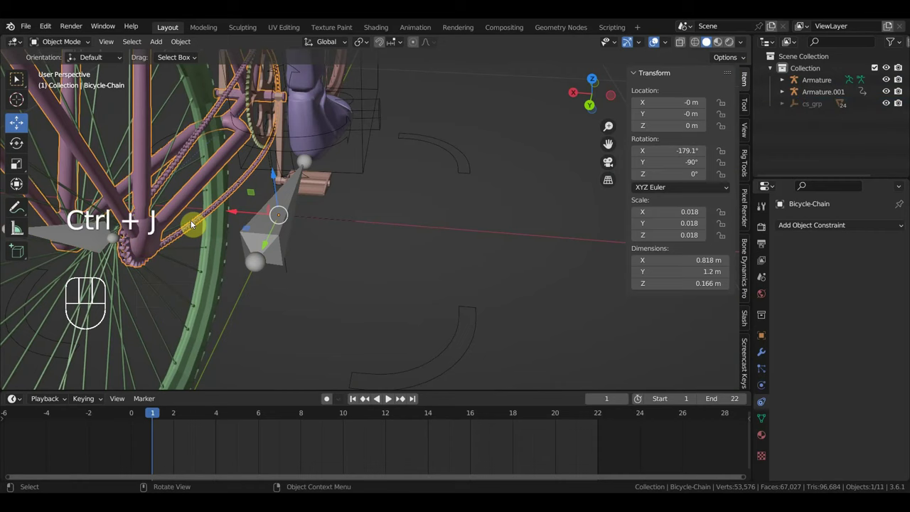
Inspect the driver expression on the Y rotation of the bicycle's center gear
{"action": "key", "text": "KP_1"}
{"action": "scroll", "coordinate": [394, 274], "scroll_direction": "down", "scroll_amount": 2}
{"action": "key", "text": "KP_3"}
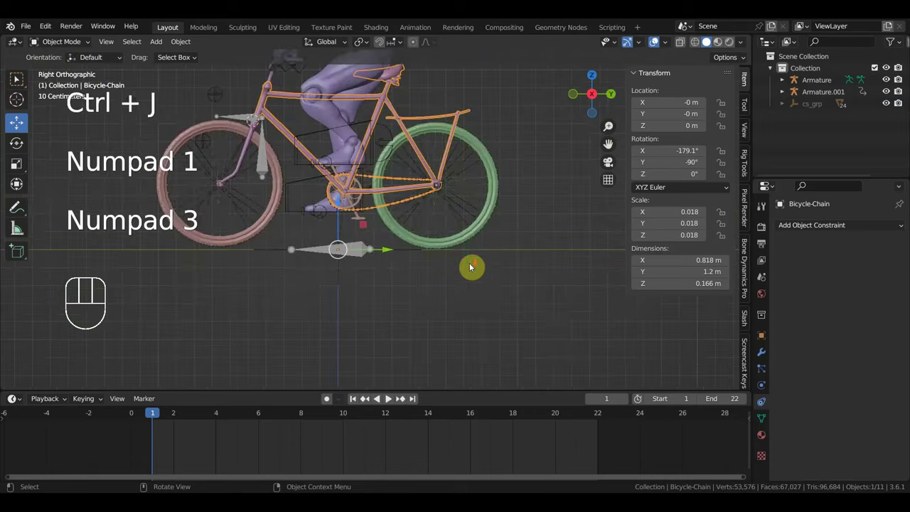
{"action": "left_click", "coordinate": [364, 255]}
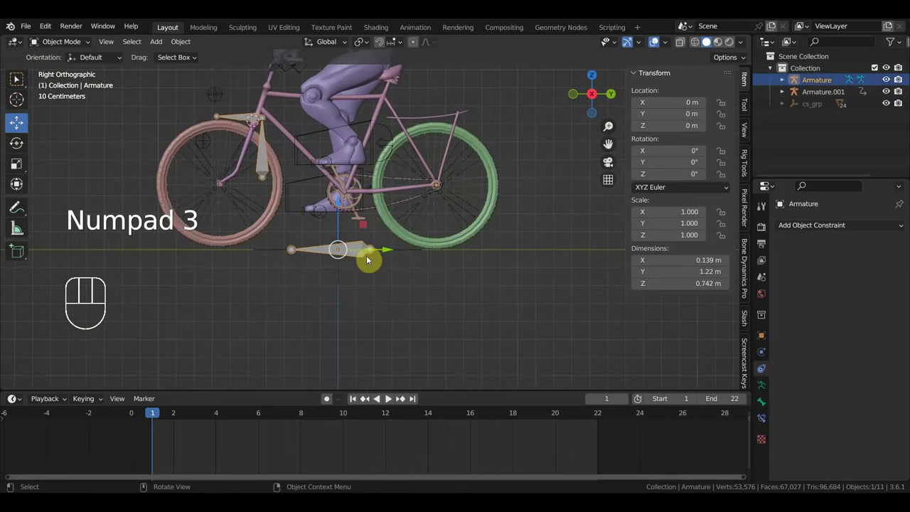
{"action": "scroll", "coordinate": [366, 255], "scroll_direction": "down", "scroll_amount": 2}
{"action": "middle_click_drag", "start_coordinate": [366, 255], "coordinate": [455, 321], "text": "shift"}
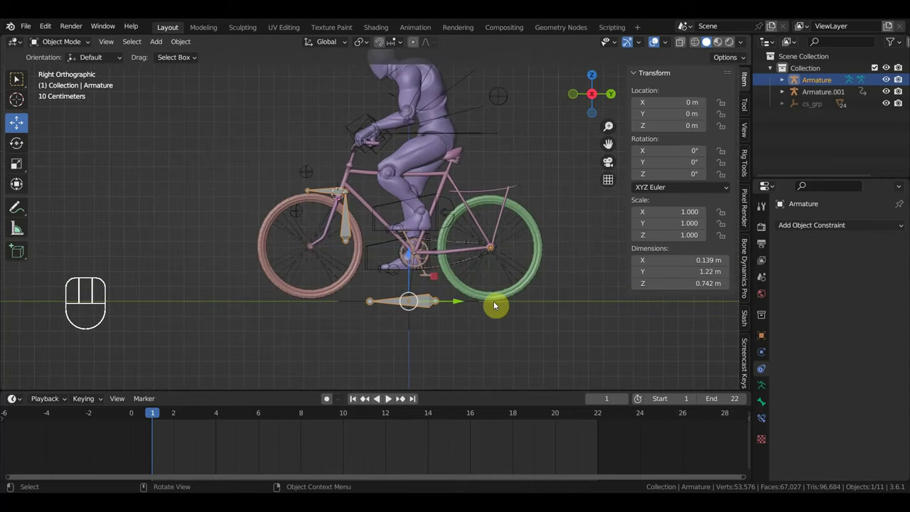
{"action": "left_click", "coordinate": [425, 265]}
{"action": "right_click", "coordinate": [639, 162]}
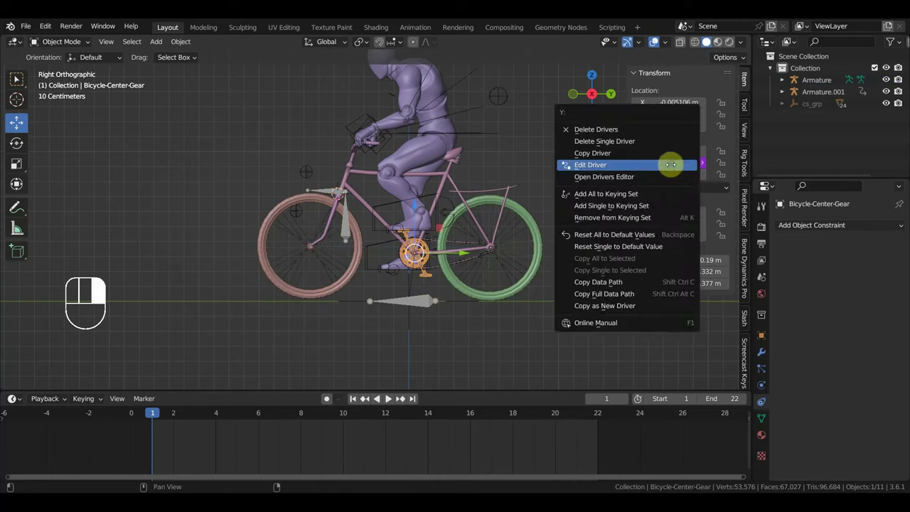
{"action": "left_click", "coordinate": [639, 165]}
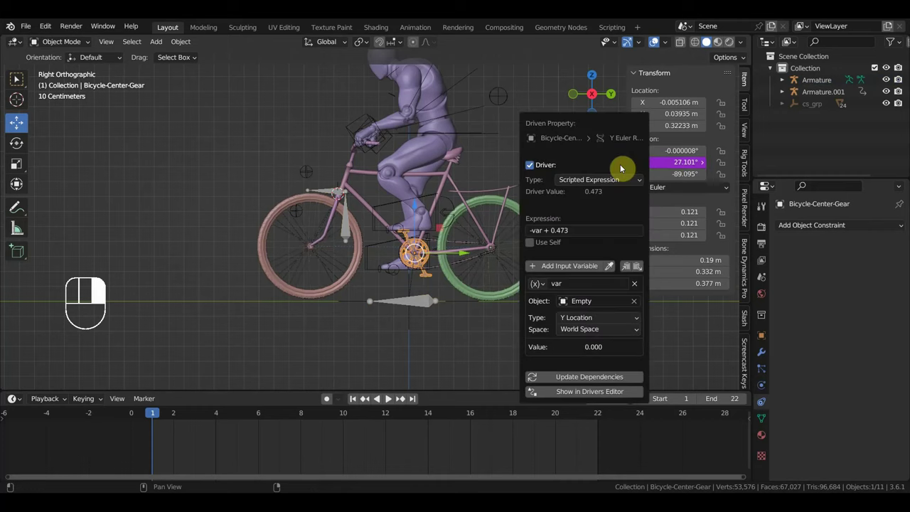
{"action": "left_click", "coordinate": [570, 230]}
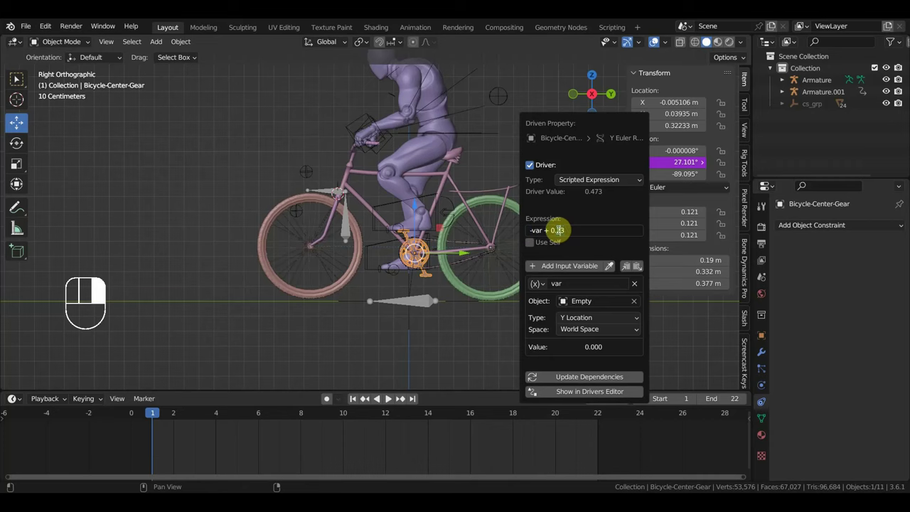
Try moving the bicycle armature's bones slightly in Pose Mode, undo the move and return to Object Mode
{"action": "left_click", "coordinate": [446, 302]}
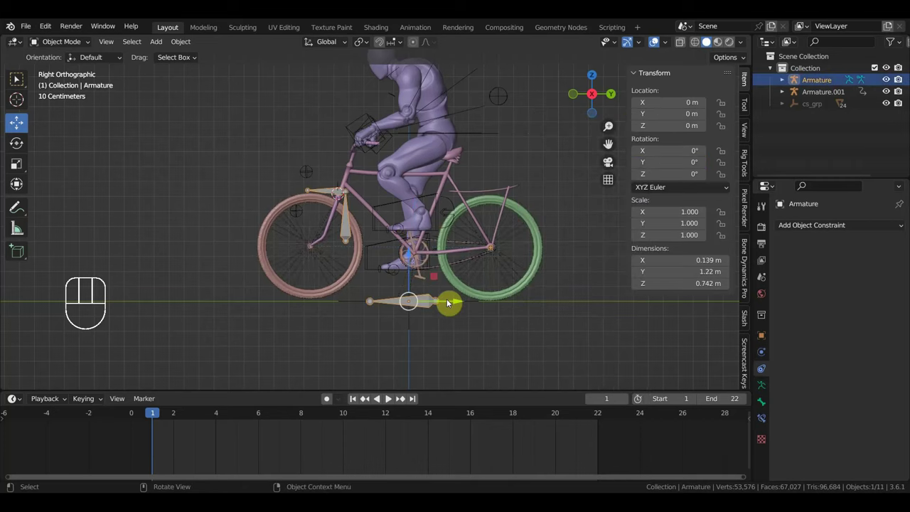
{"action": "left_click", "coordinate": [65, 43]}
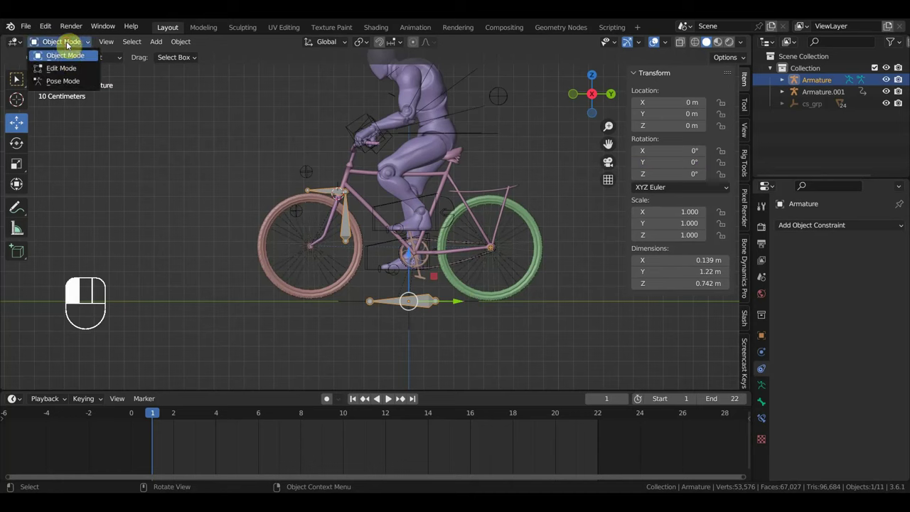
{"action": "left_click", "coordinate": [63, 80]}
{"action": "left_click", "coordinate": [482, 315]}
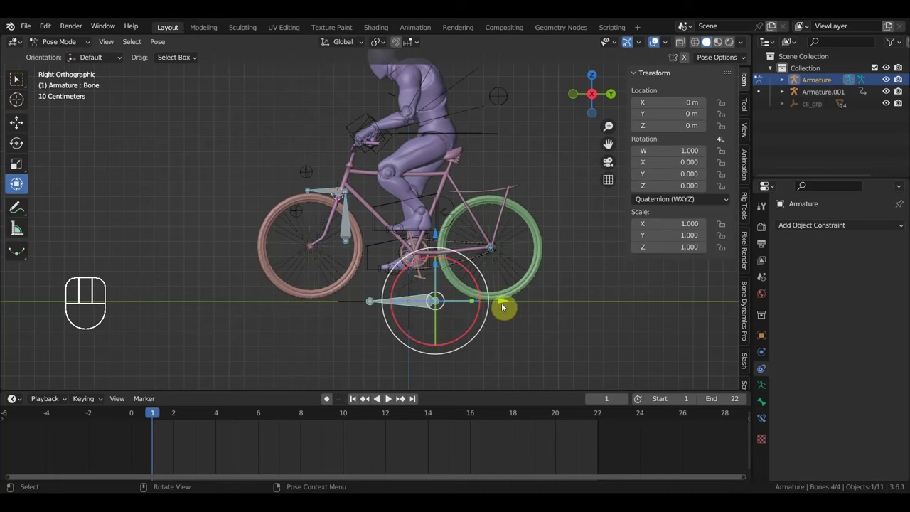
{"action": "key", "text": "g"}
{"action": "left_click_drag", "start_coordinate": [485, 299], "coordinate": [500, 329]}
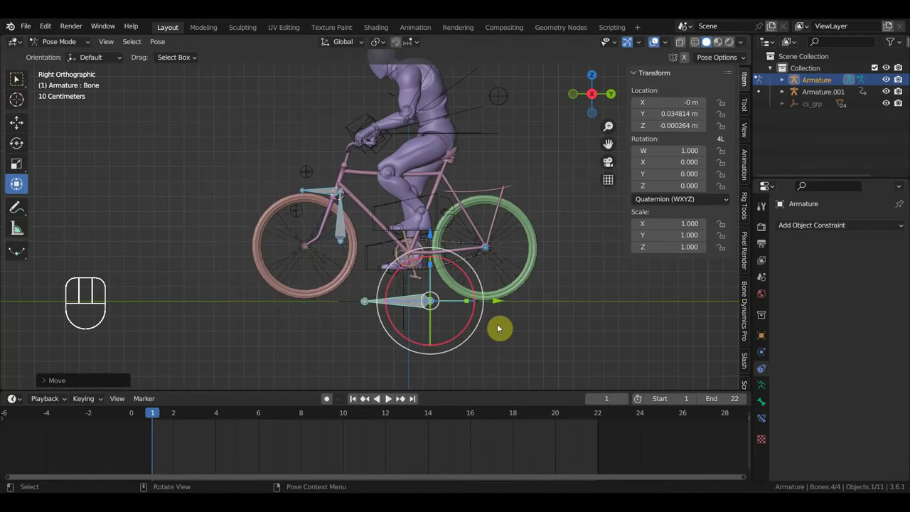
{"action": "key", "text": "ctrl+z"}
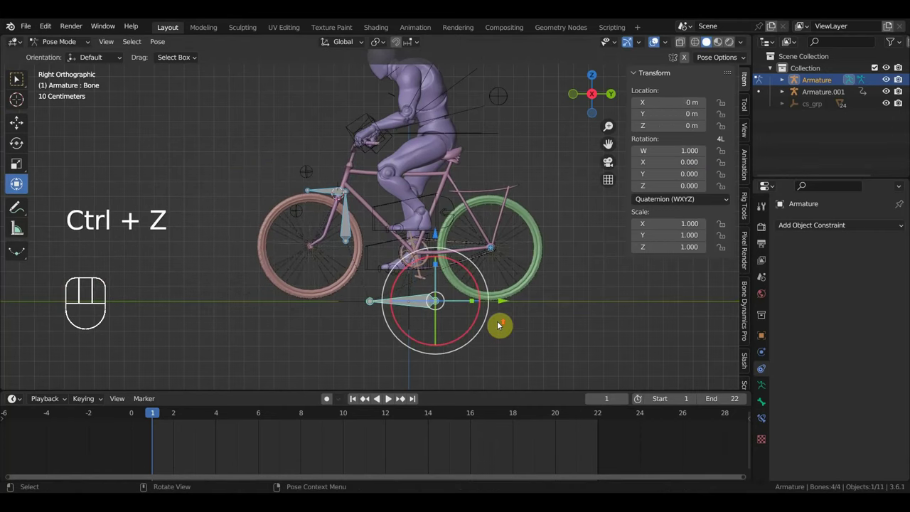
{"action": "scroll", "coordinate": [518, 334], "scroll_direction": "down", "scroll_amount": 6}
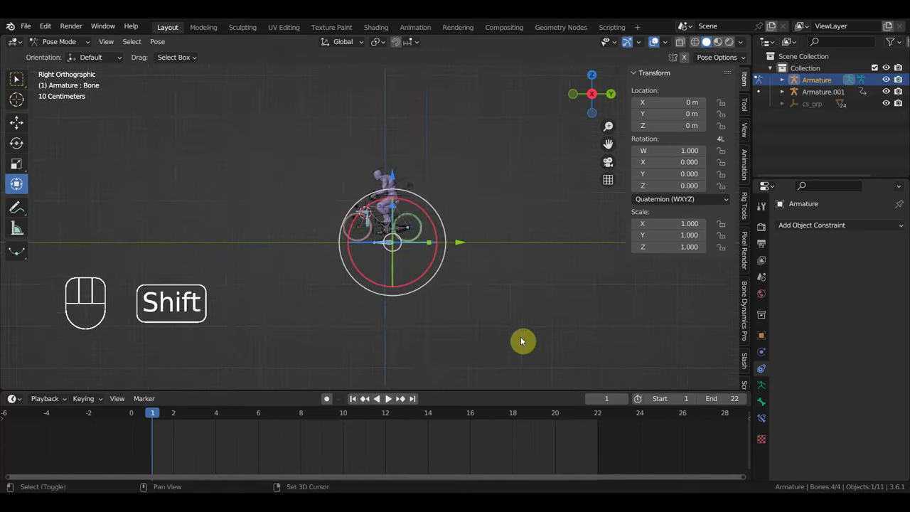
{"action": "middle_click_drag", "start_coordinate": [521, 341], "coordinate": [559, 341], "text": "shift"}
{"action": "scroll", "coordinate": [552, 341], "scroll_direction": "up", "scroll_amount": 3}
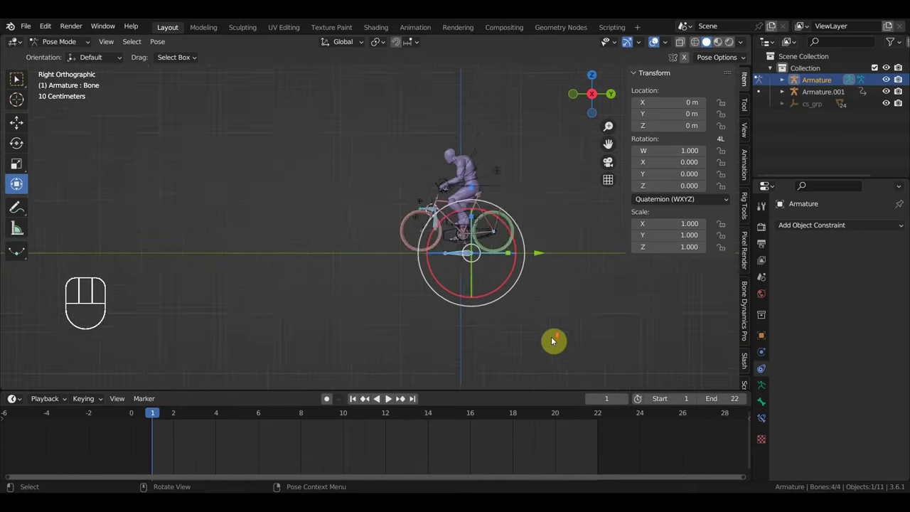
{"action": "left_click", "coordinate": [62, 42]}
{"action": "left_click", "coordinate": [65, 55]}
Select both the rider's and the bicycle's armatures together and enter Pose Mode, with the sidebar hidden in the right side view
{"action": "middle_click_drag", "start_coordinate": [436, 290], "coordinate": [493, 306]}
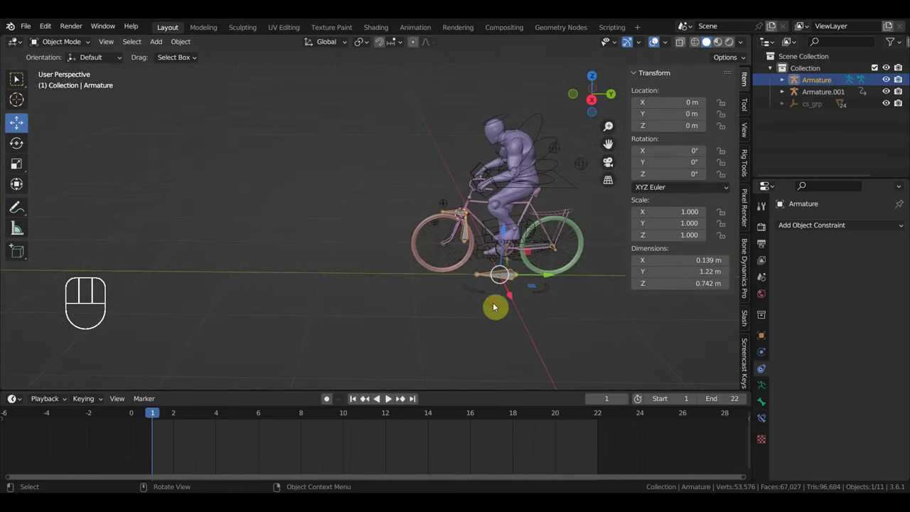
{"action": "left_click", "coordinate": [474, 290]}
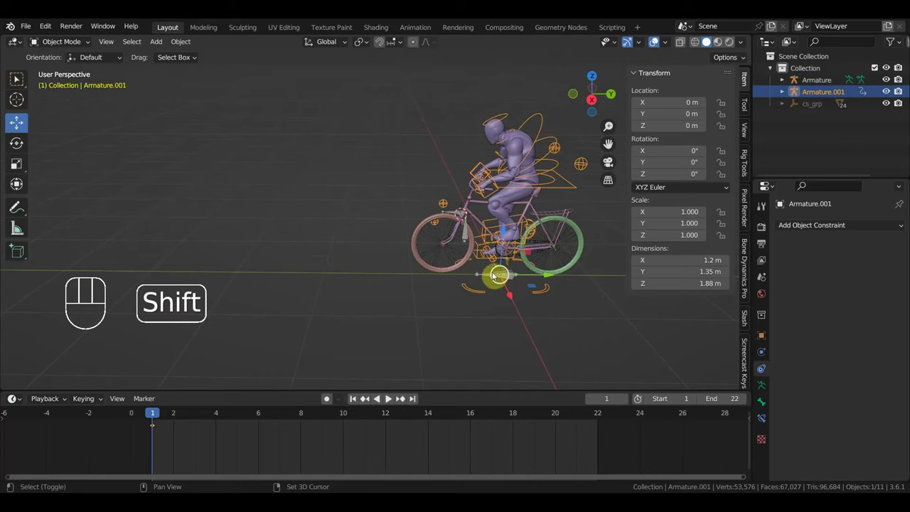
{"action": "left_click", "coordinate": [483, 278], "text": "shift"}
{"action": "key", "text": "KP_3"}
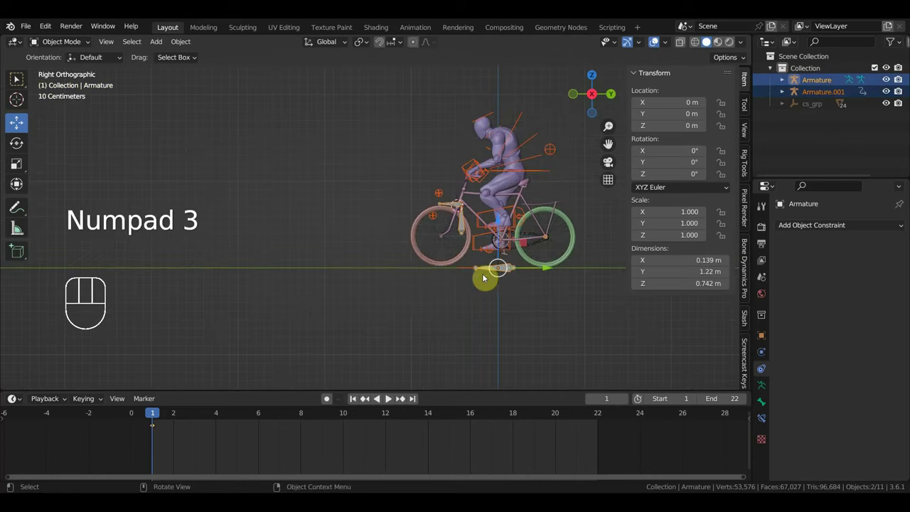
{"action": "scroll", "coordinate": [427, 270], "scroll_direction": "down", "scroll_amount": 1}
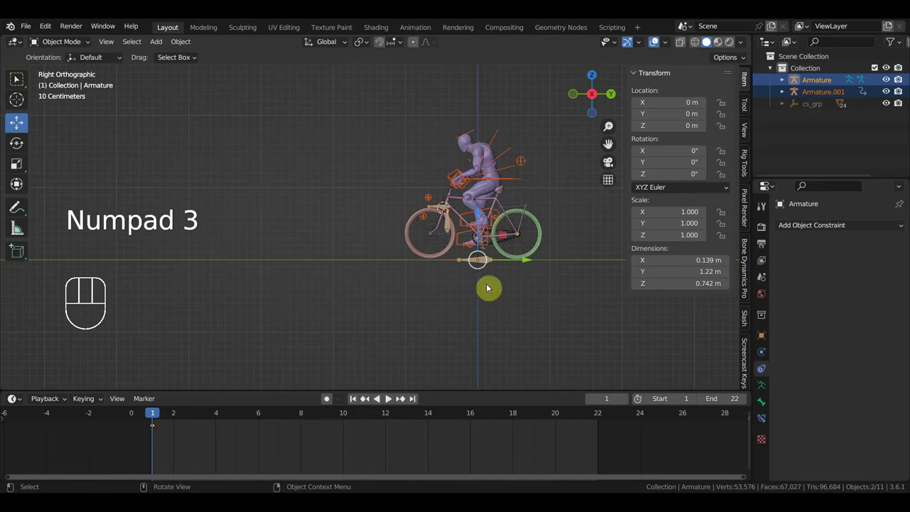
{"action": "key", "text": "n"}
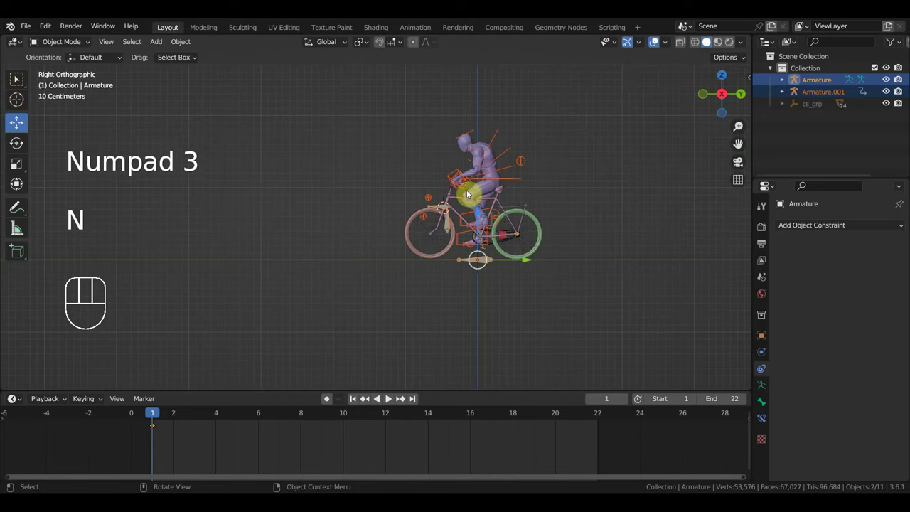
{"action": "left_click", "coordinate": [60, 41]}
{"action": "left_click", "coordinate": [66, 81]}
{"action": "scroll", "coordinate": [390, 218], "scroll_direction": "up", "scroll_amount": 1}
{"action": "scroll", "coordinate": [391, 219], "scroll_direction": "up", "scroll_amount": 1}
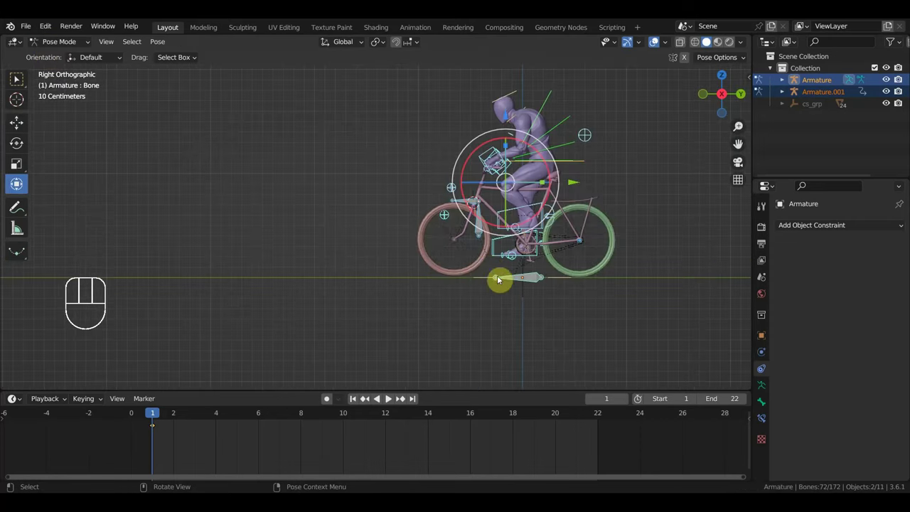
Insert Location & Rotation keyframes for all bones of both armatures at frame 1
{"action": "left_click", "coordinate": [538, 285]}
{"action": "scroll", "coordinate": [538, 280], "scroll_direction": "down", "scroll_amount": 3}
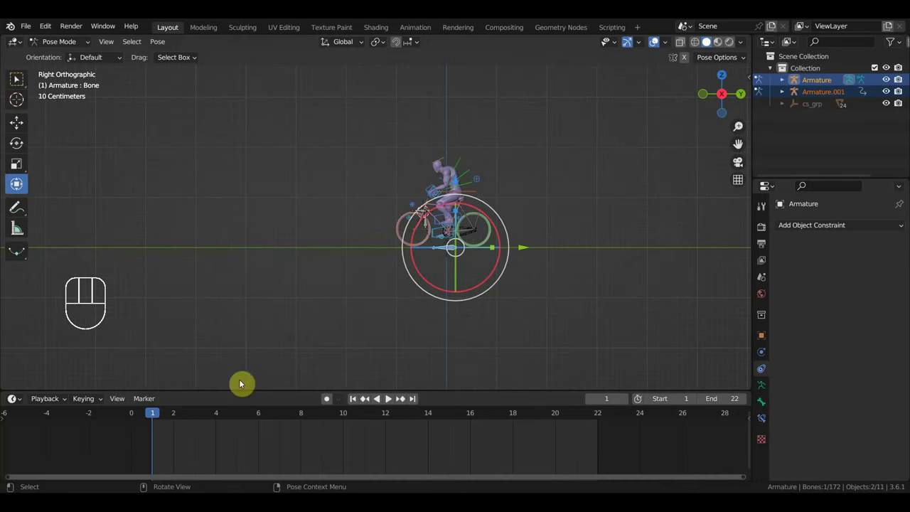
{"action": "key", "text": "a"}
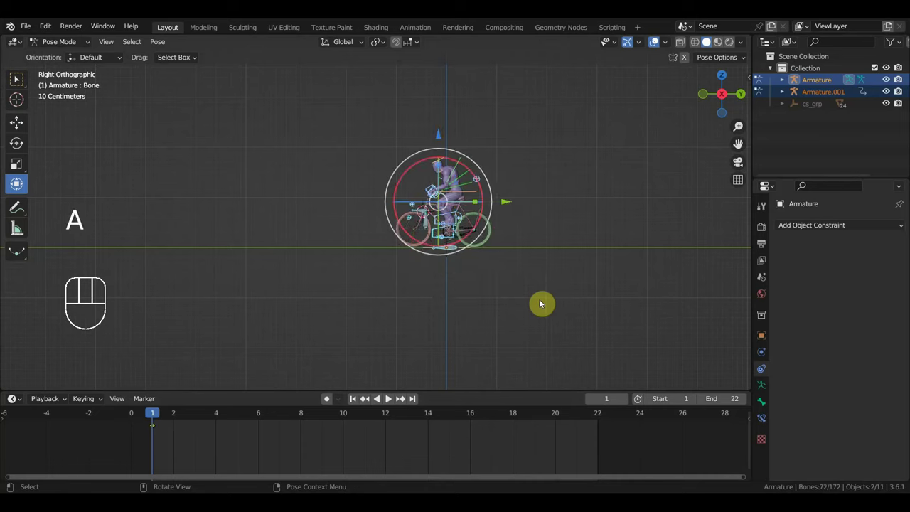
{"action": "key", "text": "i"}
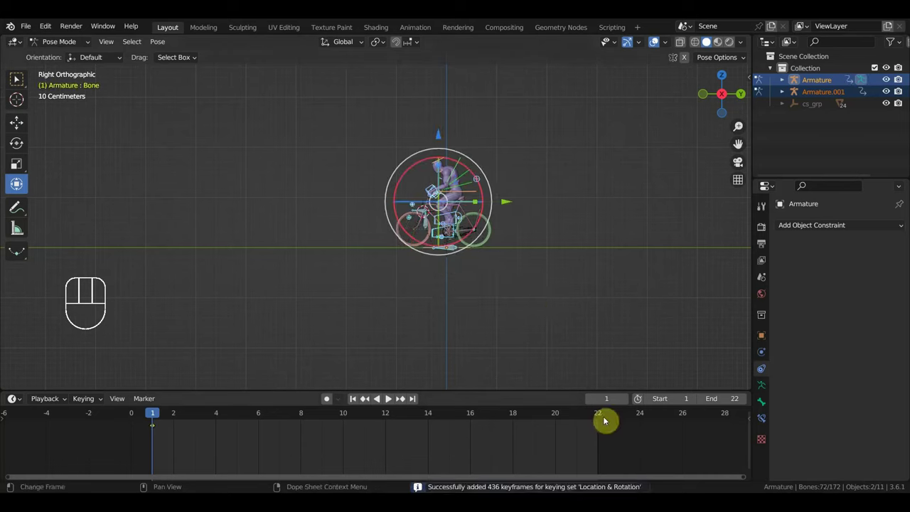
Set the current frame to 81 in the timeline
{"action": "scroll", "coordinate": [604, 422], "scroll_direction": "down", "scroll_amount": 2}
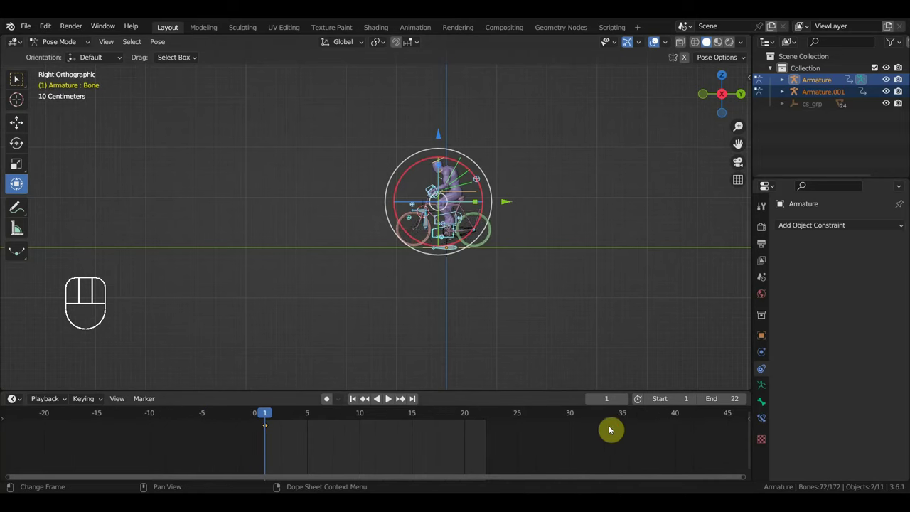
{"action": "scroll", "coordinate": [629, 424], "scroll_direction": "down", "scroll_amount": 1}
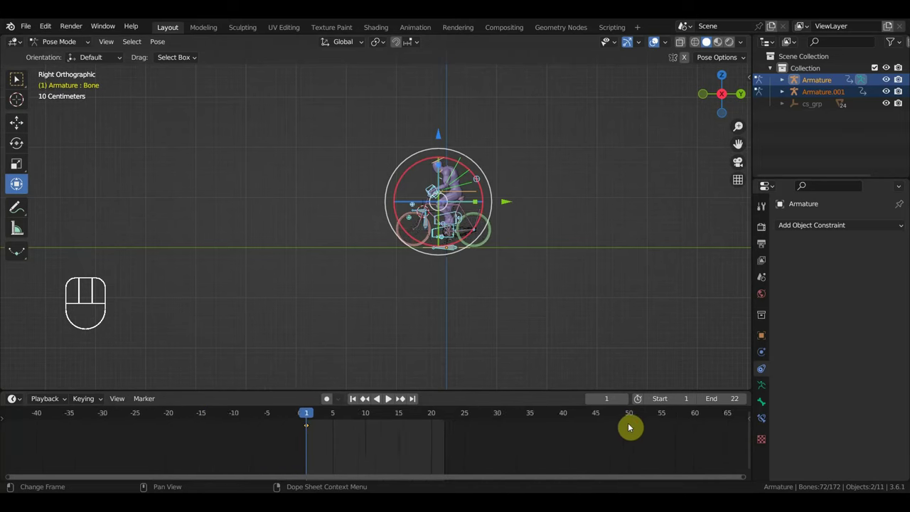
{"action": "scroll", "coordinate": [672, 425], "scroll_direction": "down", "scroll_amount": 1}
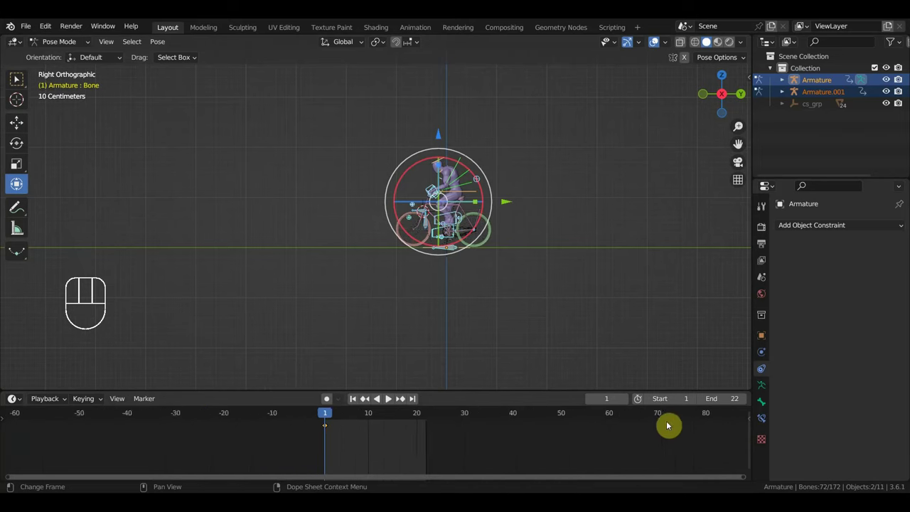
{"action": "left_click", "coordinate": [709, 415]}
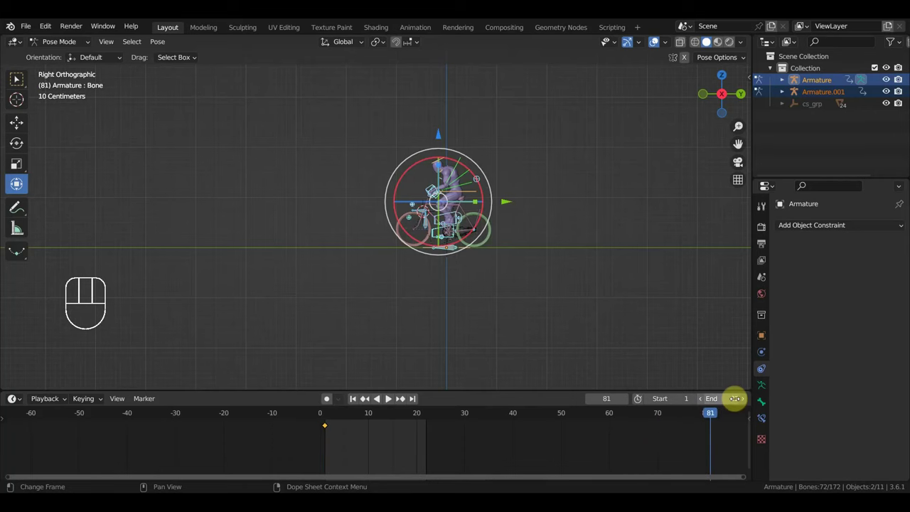
{"action": "scroll", "coordinate": [438, 433], "scroll_direction": "up", "scroll_amount": 2}
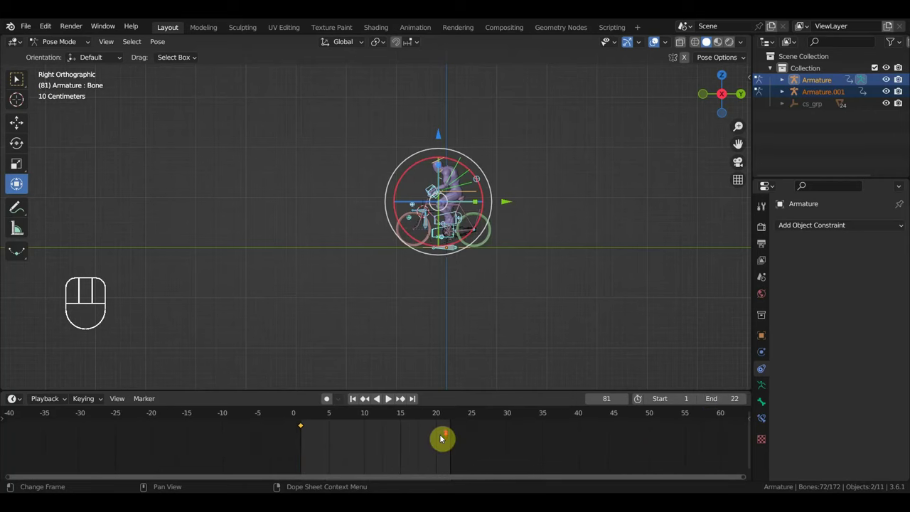
{"action": "scroll", "coordinate": [601, 430], "scroll_direction": "down", "scroll_amount": 4}
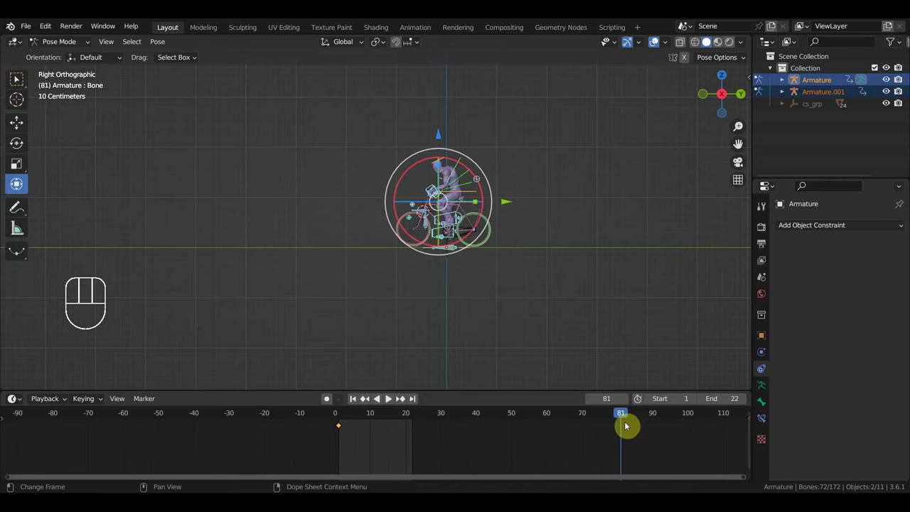
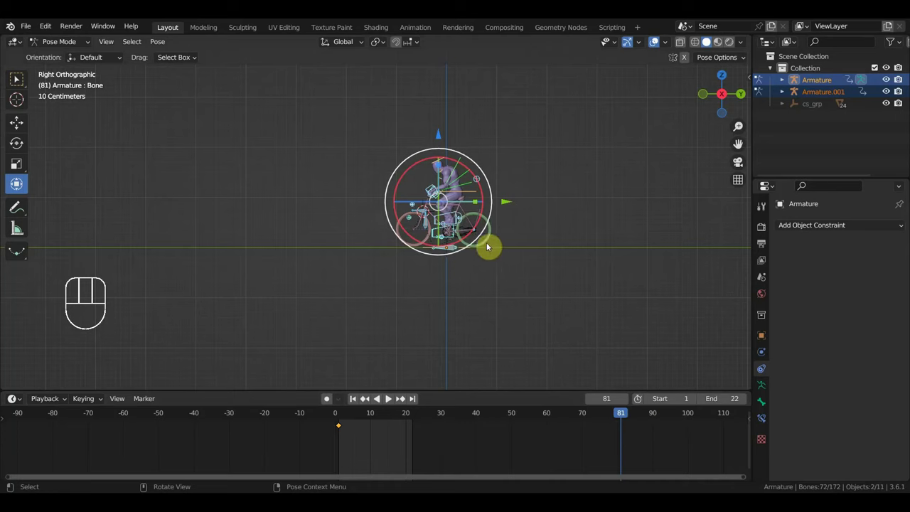
Move the bicycle's ground bone and the rider's Ctrl_Master about -11 m along Y, and keyframe Location & Rotation of all bones at frame 81
{"action": "scroll", "coordinate": [486, 243], "scroll_direction": "up", "scroll_amount": 4}
{"action": "left_click", "coordinate": [535, 283]}
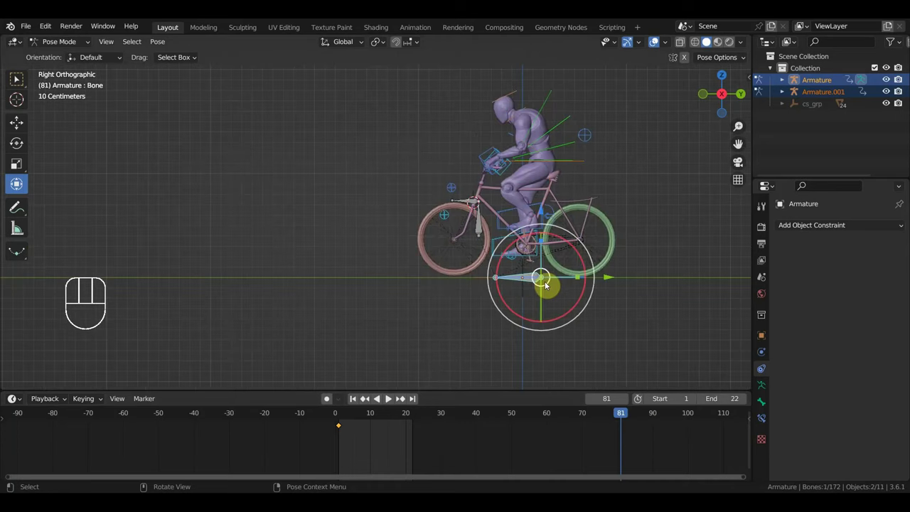
{"action": "scroll", "coordinate": [510, 294], "scroll_direction": "down", "scroll_amount": 5}
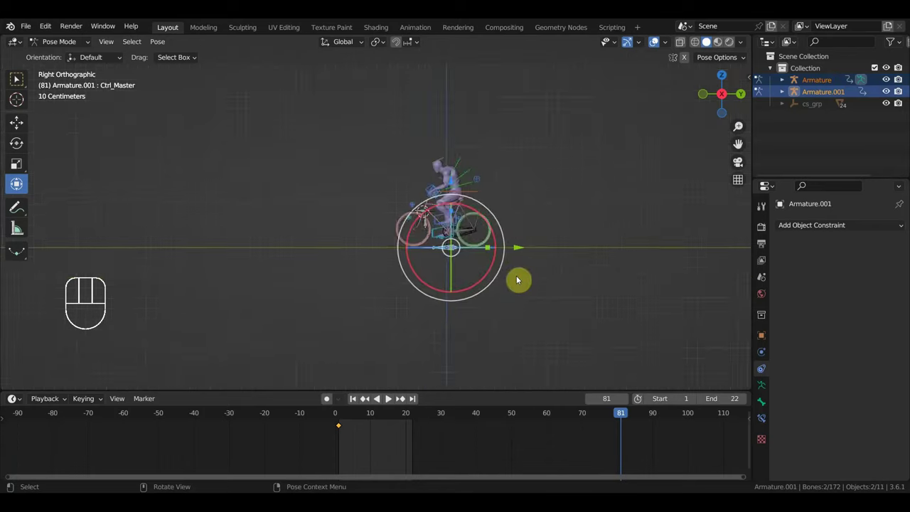
{"action": "middle_click_drag", "start_coordinate": [520, 278], "coordinate": [585, 265], "text": "shift"}
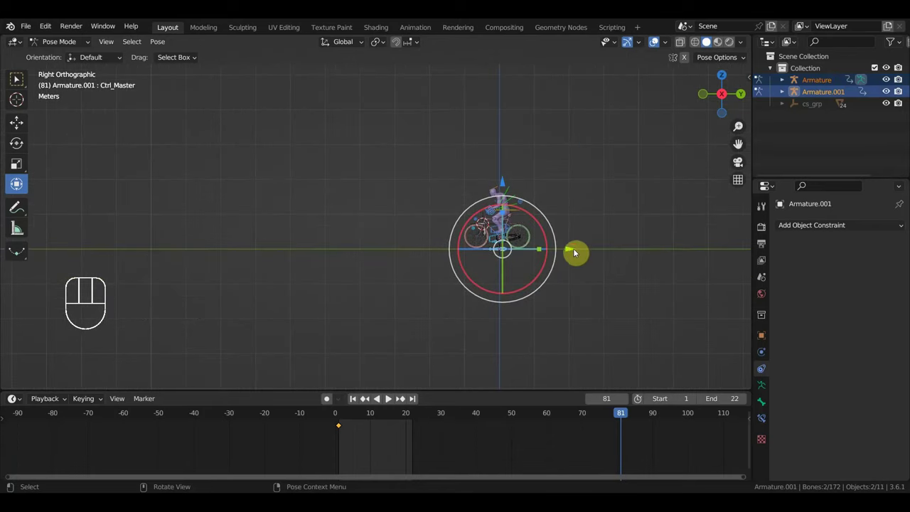
{"action": "key", "text": "g"}
{"action": "key", "text": "y"}
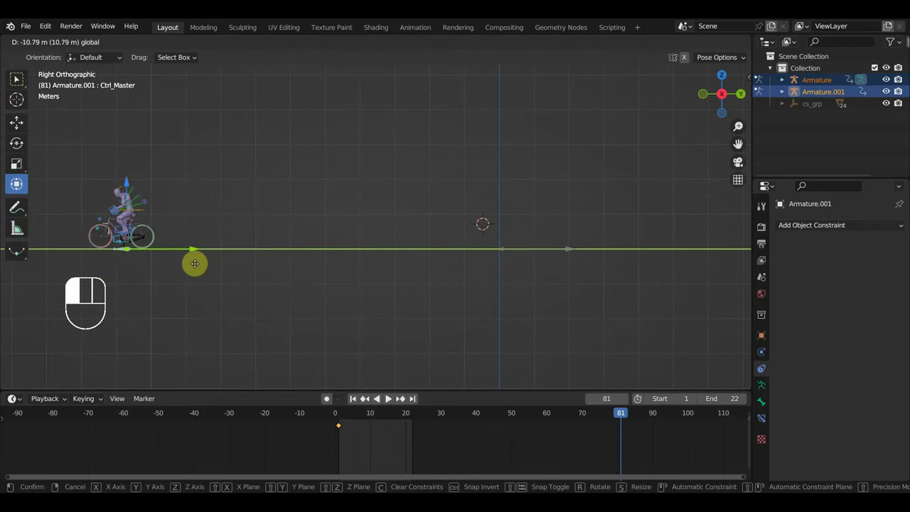
{"action": "left_click", "coordinate": [187, 264]}
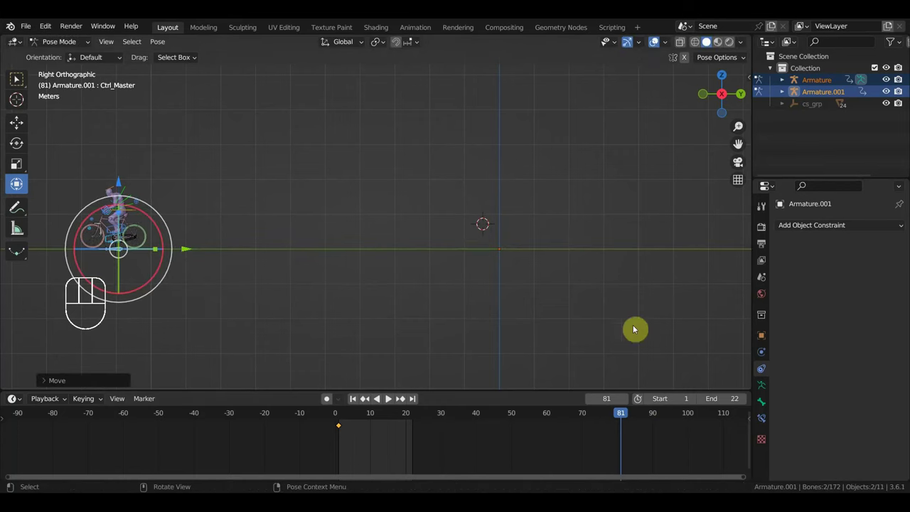
{"action": "key", "text": "a"}
{"action": "key", "text": "i"}
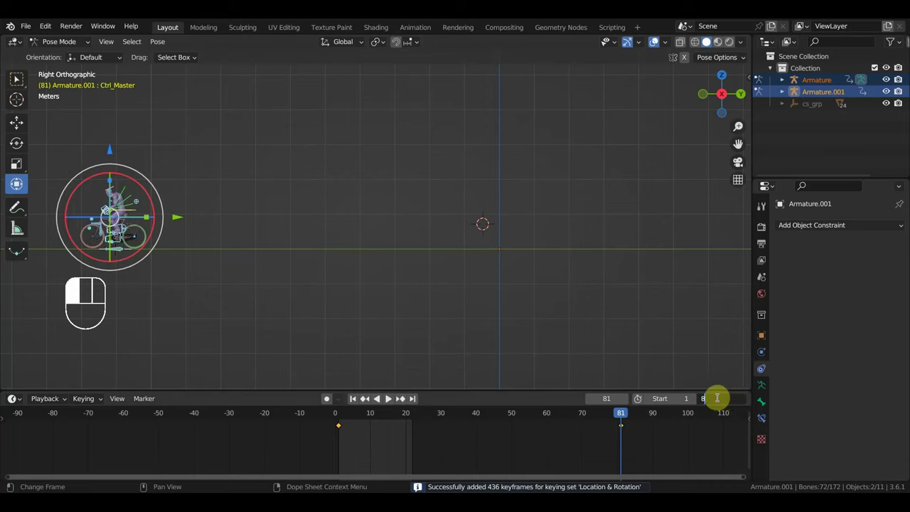
Set the scene's end frame to 81 and return to frame 1
{"action": "type", "text": "1"}
{"action": "key", "text": "Return"}
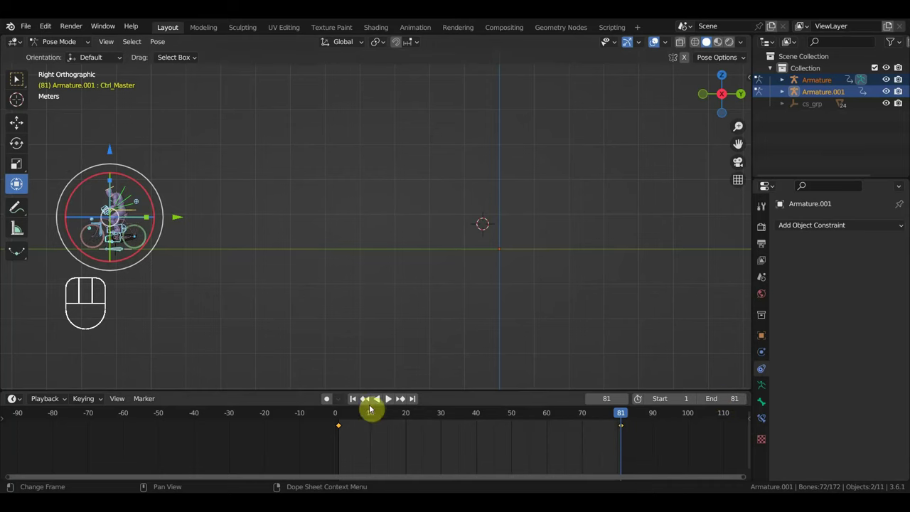
{"action": "left_click", "coordinate": [339, 416]}
Select the rider's Ctrl_Hand_IK_Right control and rotate it in the top view to angle the hand toward the handlebar
{"action": "scroll", "coordinate": [530, 287], "scroll_direction": "up", "scroll_amount": 9}
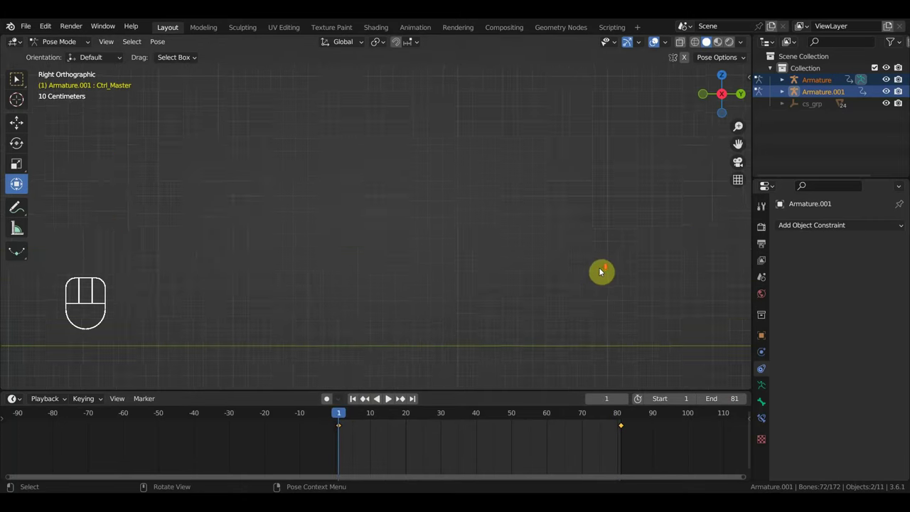
{"action": "scroll", "coordinate": [597, 270], "scroll_direction": "down", "scroll_amount": 5}
{"action": "middle_click_drag", "start_coordinate": [595, 270], "coordinate": [316, 261], "text": "shift"}
{"action": "scroll", "coordinate": [408, 245], "scroll_direction": "up", "scroll_amount": 4}
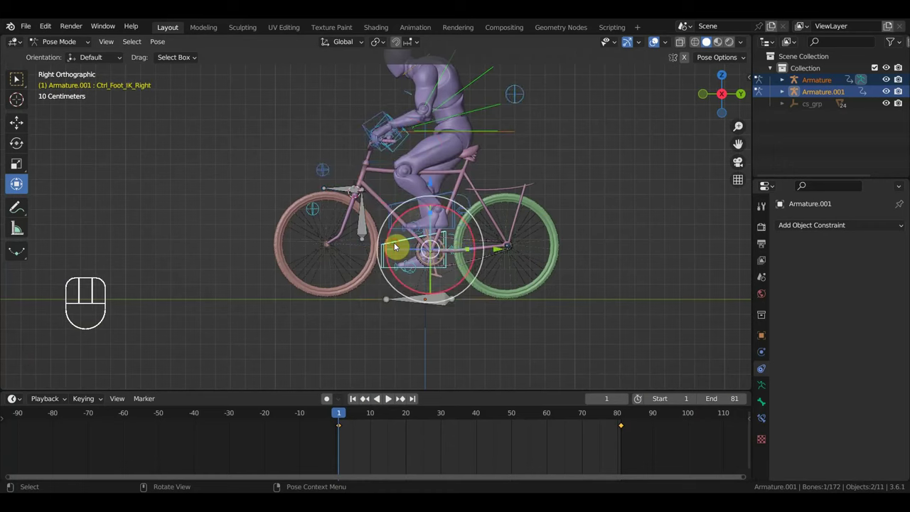
{"action": "left_click", "coordinate": [395, 245]}
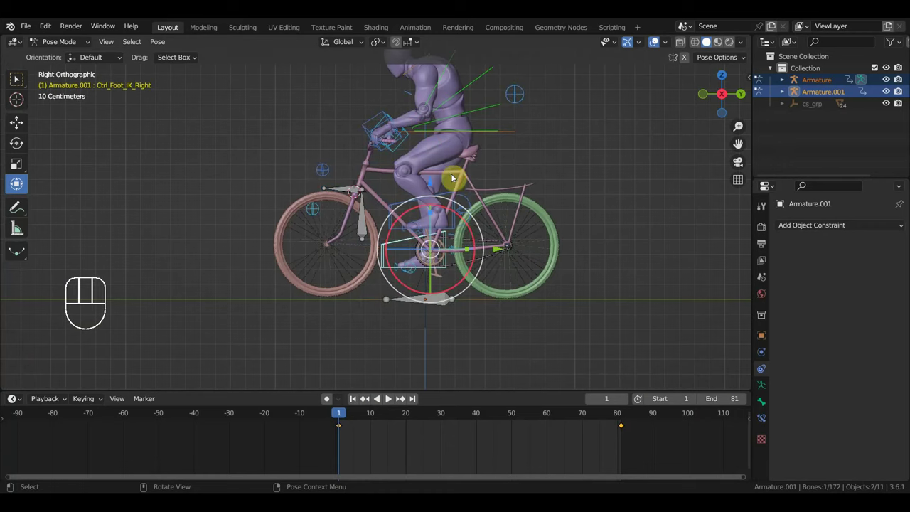
{"action": "middle_click_drag", "start_coordinate": [450, 178], "coordinate": [521, 229]}
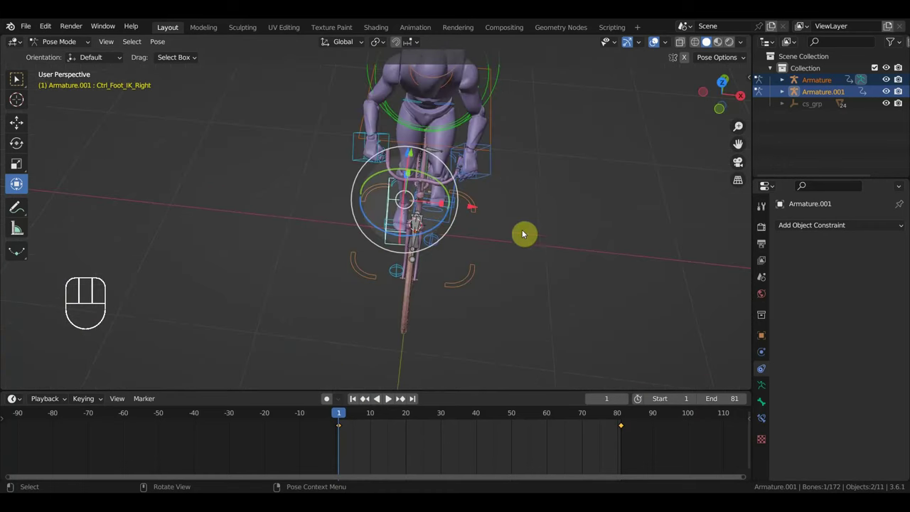
{"action": "left_click", "coordinate": [388, 136]}
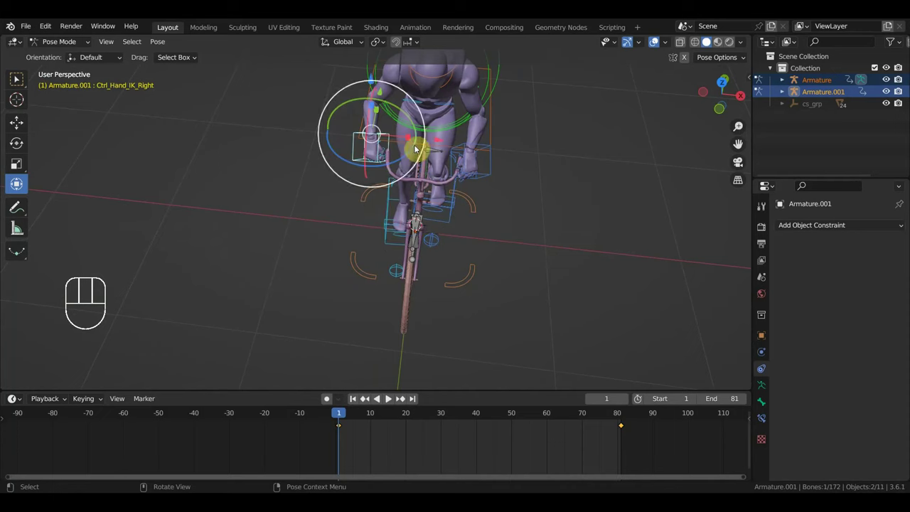
{"action": "scroll", "coordinate": [444, 168], "scroll_direction": "up", "scroll_amount": 2}
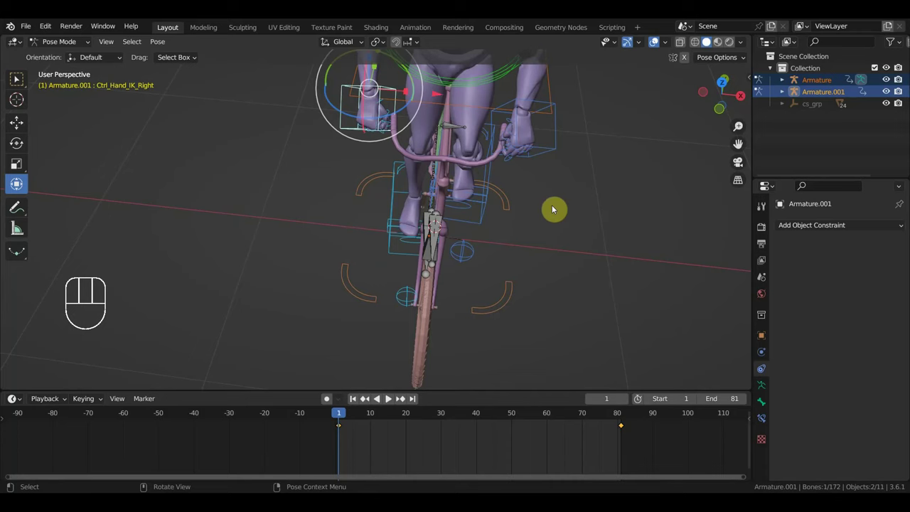
{"action": "scroll", "coordinate": [572, 243], "scroll_direction": "down", "scroll_amount": 2}
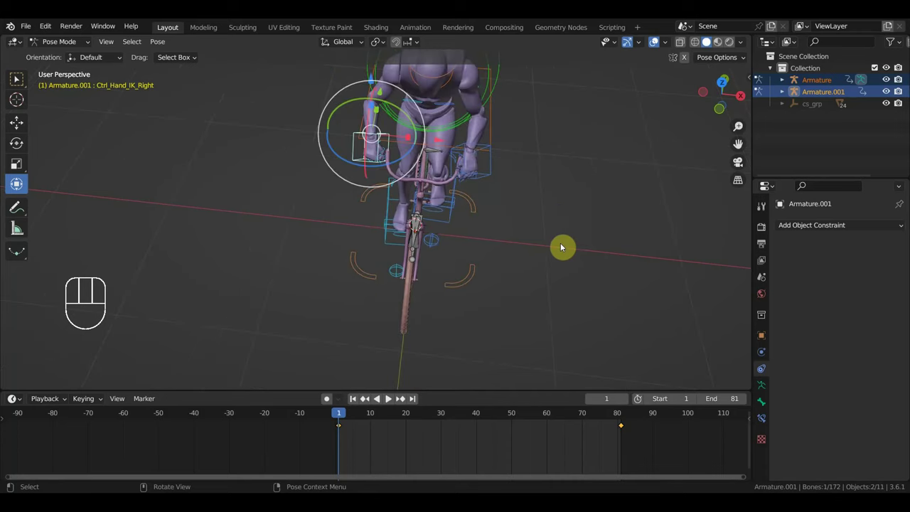
{"action": "scroll", "coordinate": [509, 246], "scroll_direction": "up", "scroll_amount": 2}
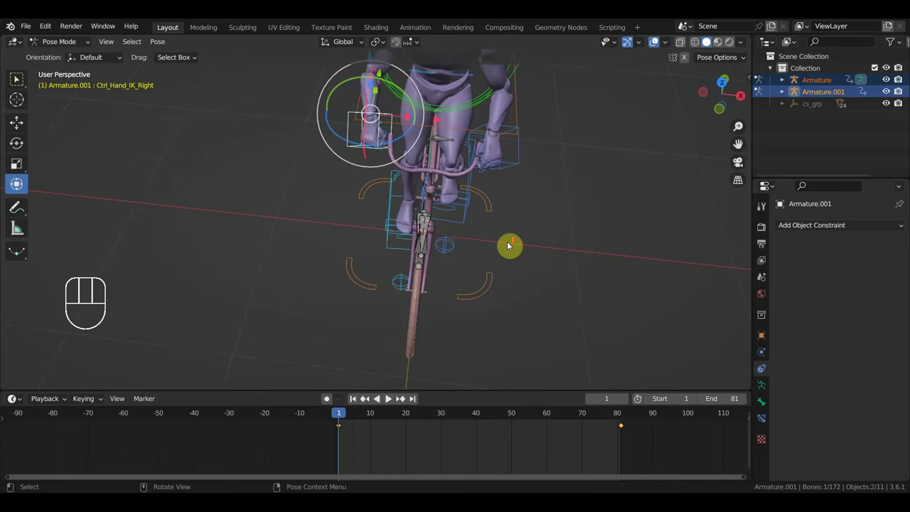
{"action": "scroll", "coordinate": [509, 245], "scroll_direction": "down", "scroll_amount": 3}
{"action": "key", "text": "KP_7"}
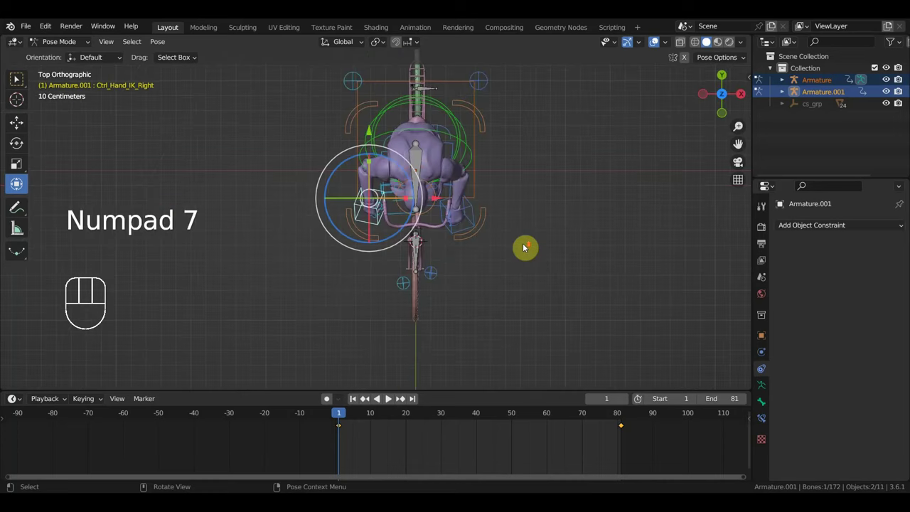
{"action": "key", "text": "r"}
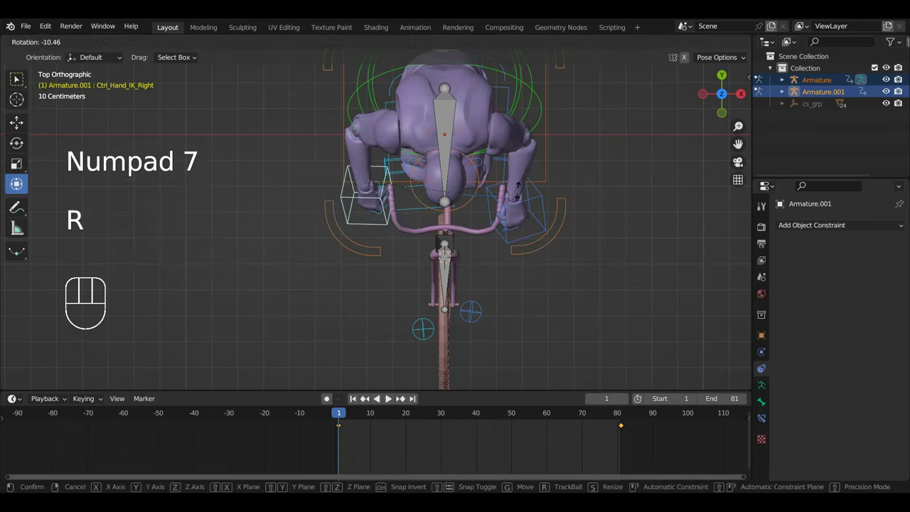
{"action": "left_click", "coordinate": [406, 138]}
Rotate Ctrl_Hand_IK_Right further from the front and from above, and move it about 0.11 m inward to the handlebar grip
{"action": "middle_click_drag", "start_coordinate": [405, 138], "coordinate": [432, 375]}
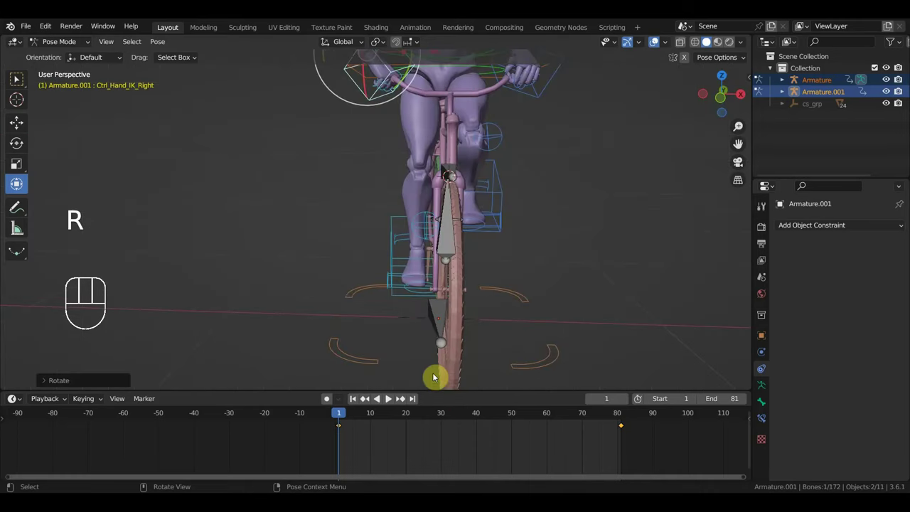
{"action": "scroll", "coordinate": [561, 334], "scroll_direction": "down", "scroll_amount": 2}
{"action": "key", "text": "r"}
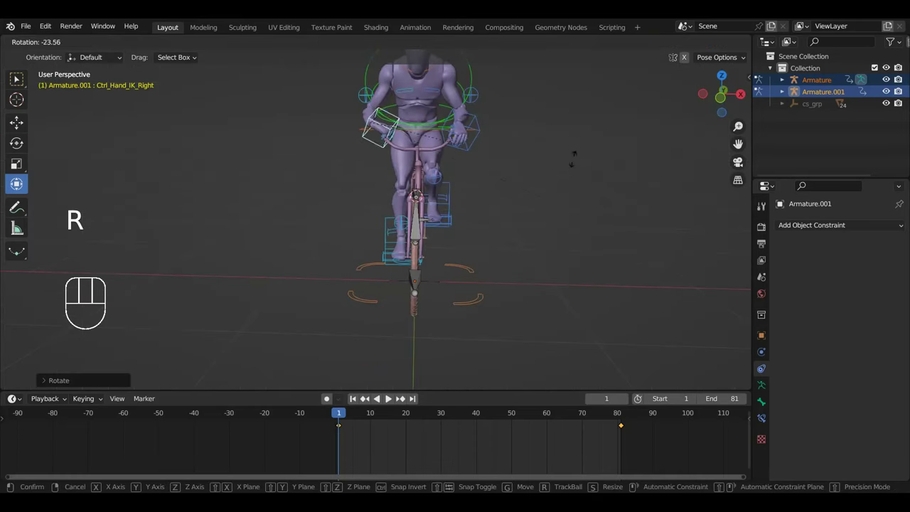
{"action": "left_click", "coordinate": [564, 117]}
{"action": "middle_click_drag", "start_coordinate": [564, 117], "coordinate": [549, 242]}
{"action": "scroll", "coordinate": [549, 242], "scroll_direction": "up", "scroll_amount": 4}
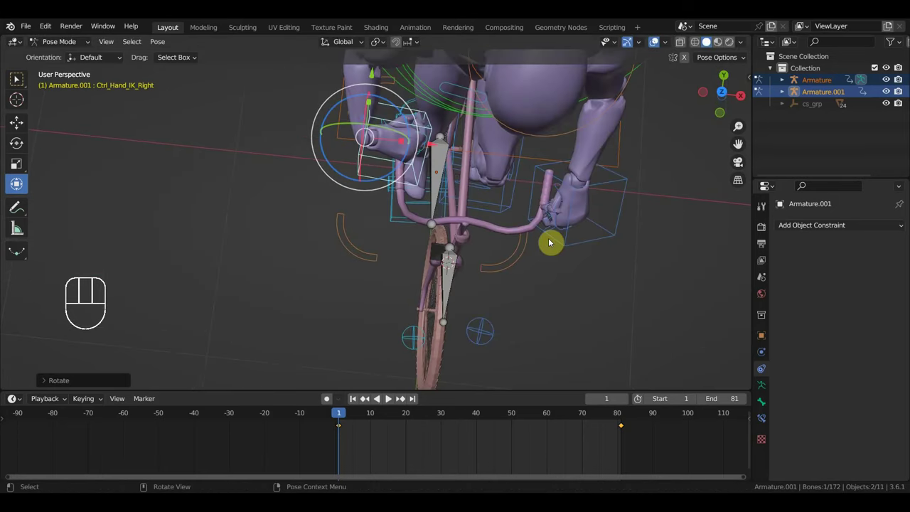
{"action": "key", "text": "r"}
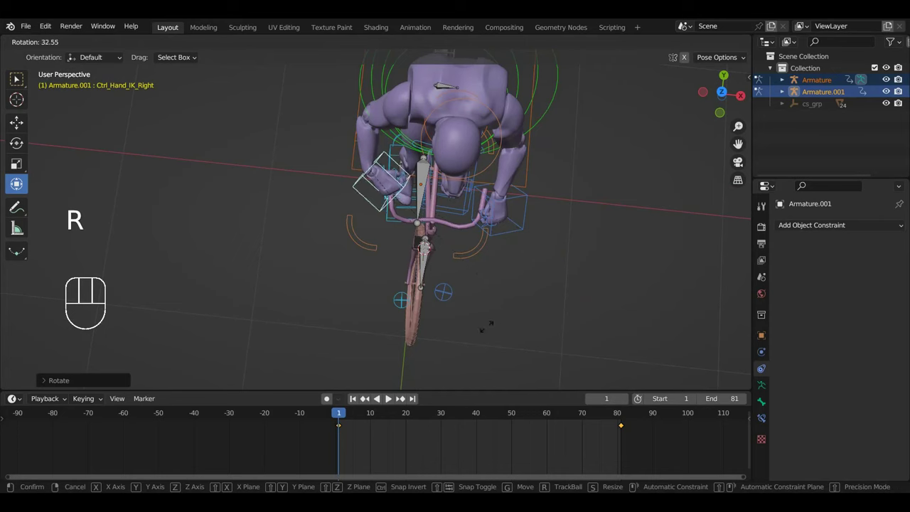
{"action": "left_click", "coordinate": [261, 311]}
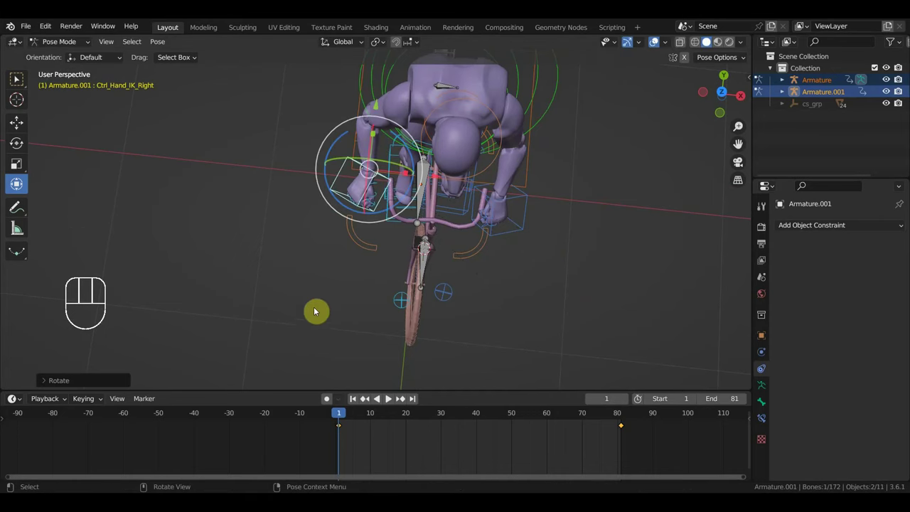
{"action": "key", "text": "g"}
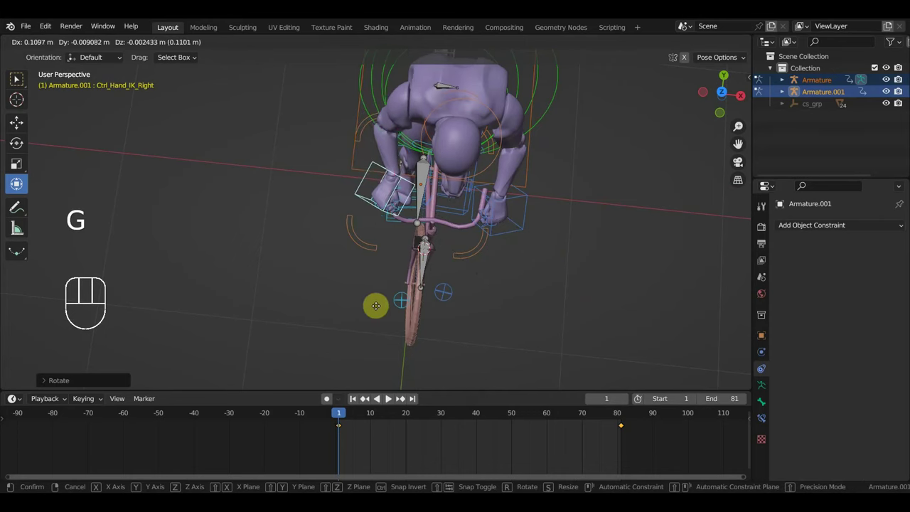
{"action": "left_click", "coordinate": [376, 309]}
Rotate Ctrl_Hand_IK_Left to angle the hand and move it inward onto its handlebar grip
{"action": "left_click", "coordinate": [526, 232]}
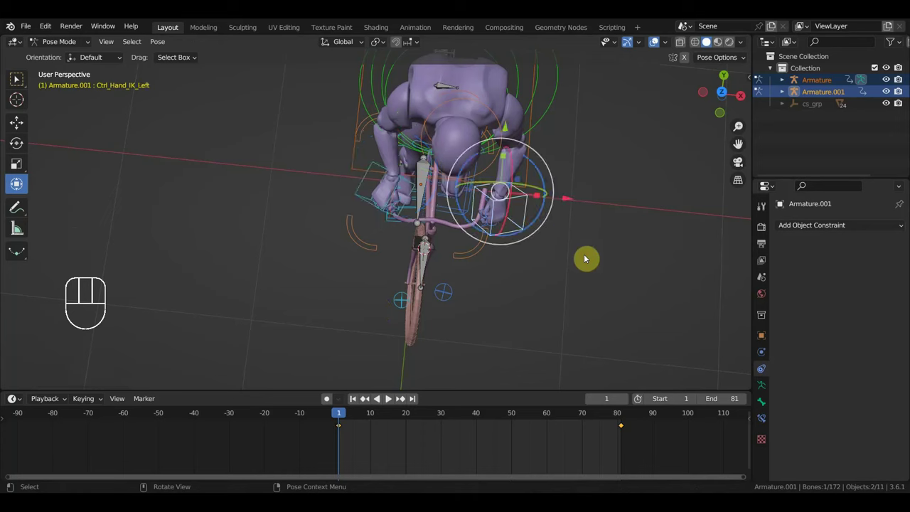
{"action": "key", "text": "r"}
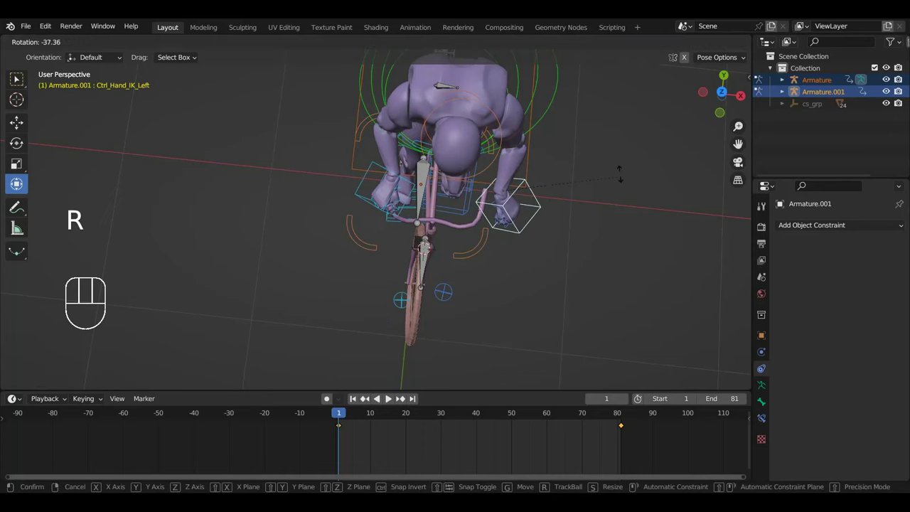
{"action": "left_click", "coordinate": [663, 260]}
{"action": "key", "text": "g"}
{"action": "left_click", "coordinate": [632, 265]}
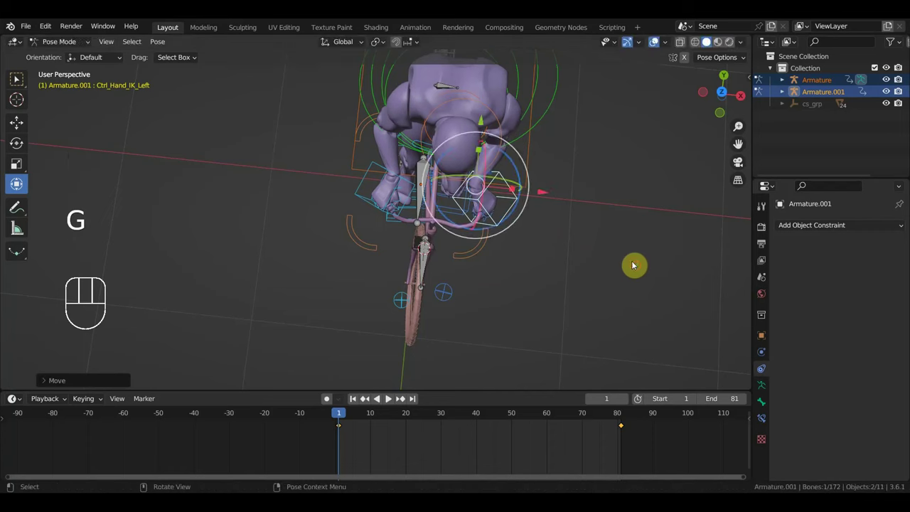
Lower Ctrl_Hand_IK_Right about 0.08 m onto the handlebar and fine-tune its position on the grip from the front
{"action": "middle_click_drag", "start_coordinate": [651, 289], "coordinate": [581, 267]}
{"action": "left_click", "coordinate": [331, 107]}
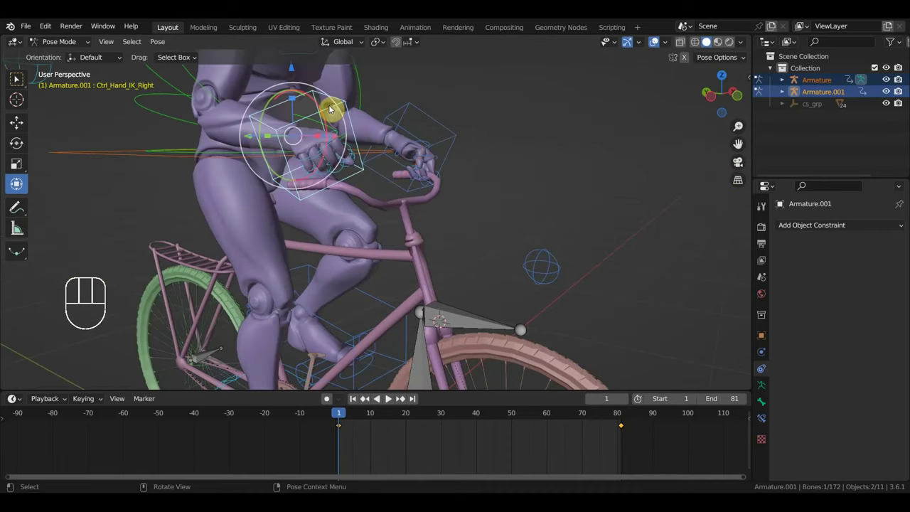
{"action": "key", "text": "g"}
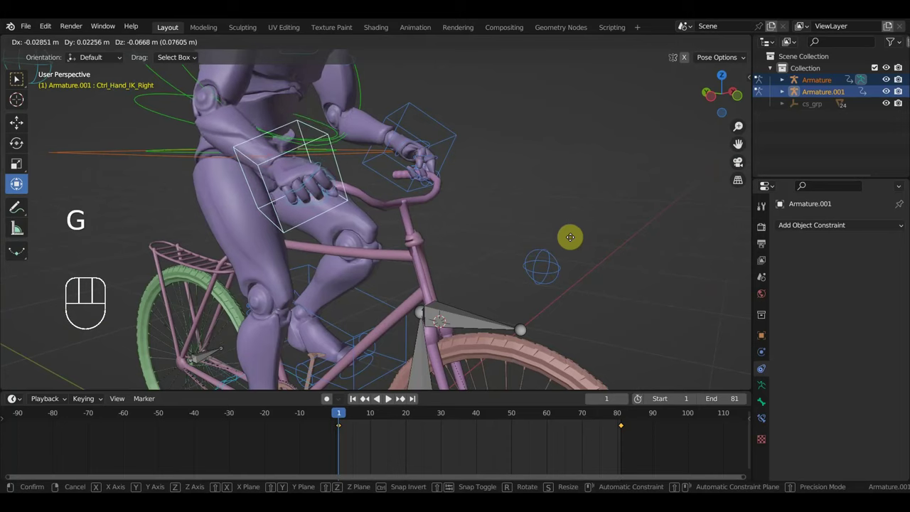
{"action": "left_click", "coordinate": [573, 238]}
{"action": "middle_click_drag", "start_coordinate": [572, 237], "coordinate": [509, 268]}
{"action": "key", "text": "g"}
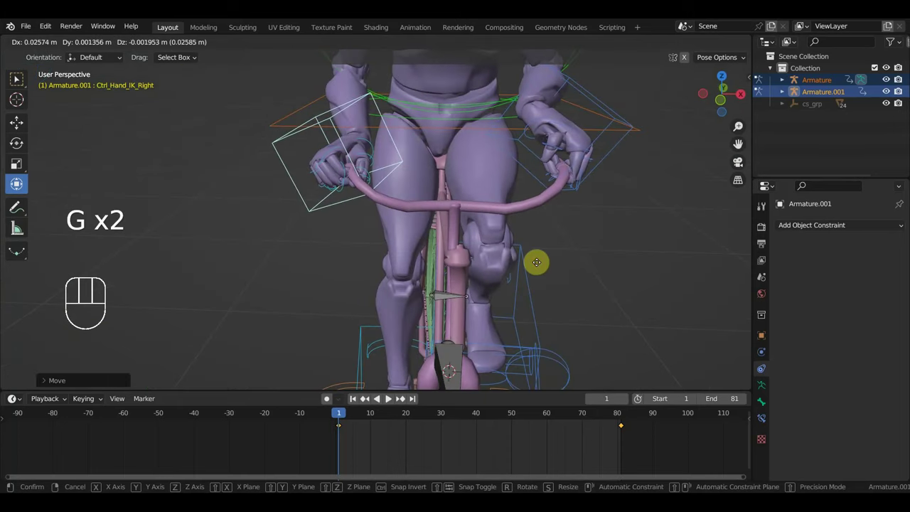
{"action": "left_click", "coordinate": [584, 219]}
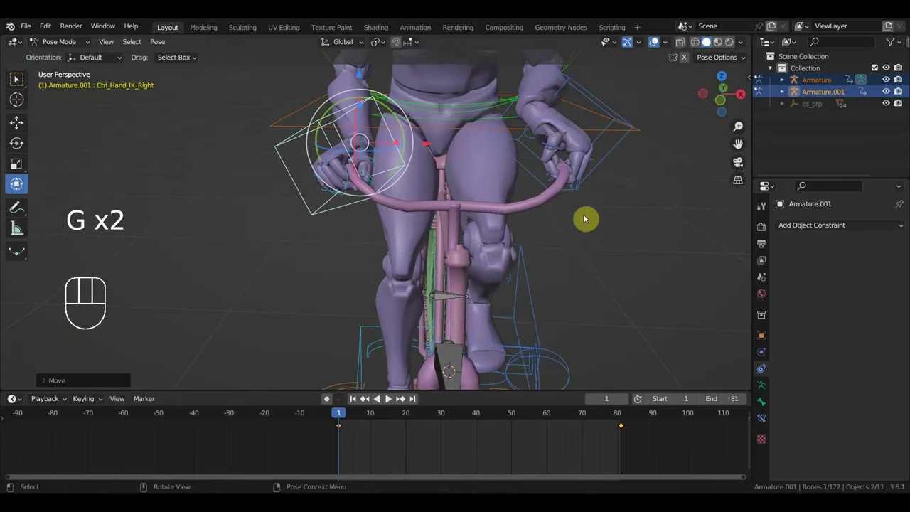
Move Ctrl_Hand_IK_Left about 0.04 m down and inward to rest on the handlebar grip
{"action": "left_click", "coordinate": [603, 134]}
{"action": "key", "text": "g"}
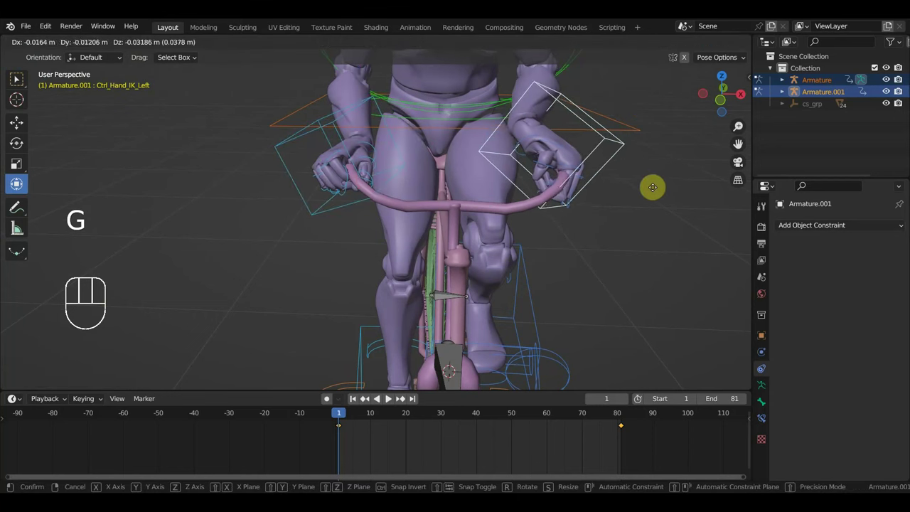
{"action": "left_click", "coordinate": [653, 190]}
{"action": "middle_click_drag", "start_coordinate": [654, 190], "coordinate": [601, 186]}
{"action": "key", "text": "g"}
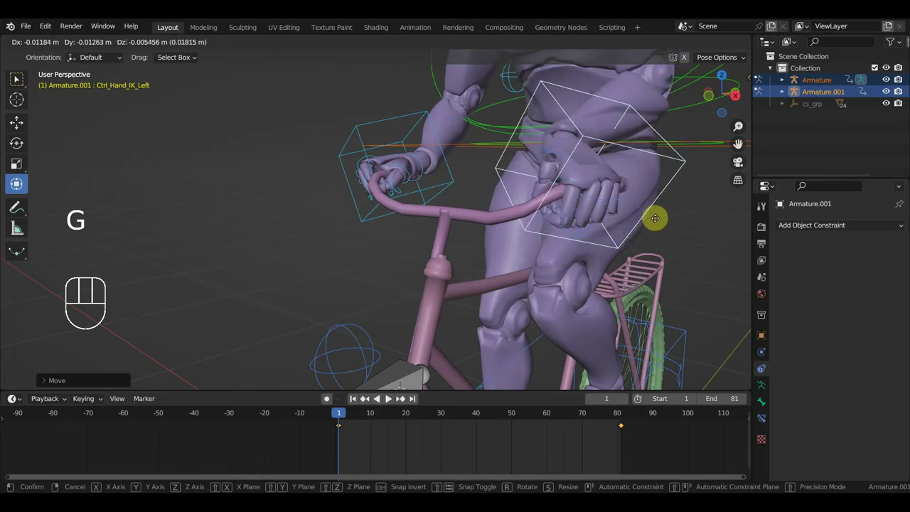
{"action": "right_click", "coordinate": [666, 224]}
Rotate Ctrl_Hand_IK_Left about 16° from a raised front view and shift it about 0.05 m outward onto the grip
{"action": "middle_click_drag", "start_coordinate": [666, 223], "coordinate": [668, 251]}
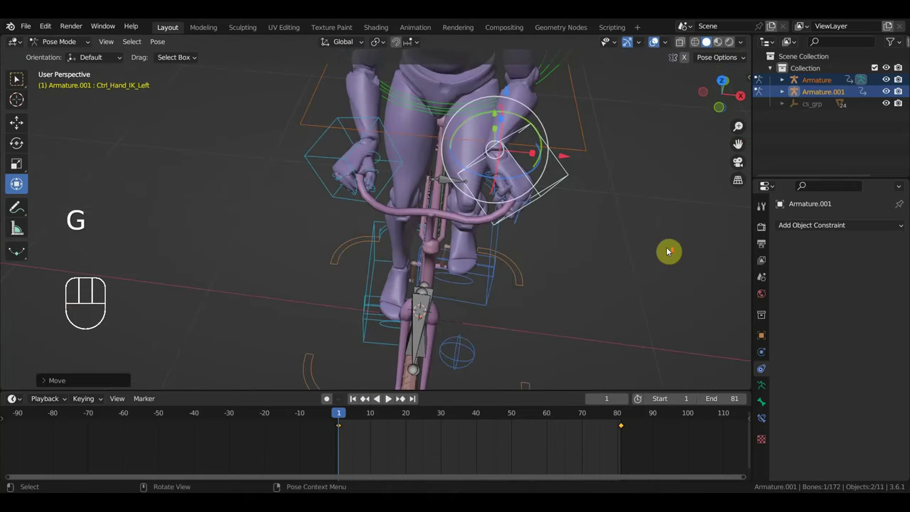
{"action": "key", "text": "r"}
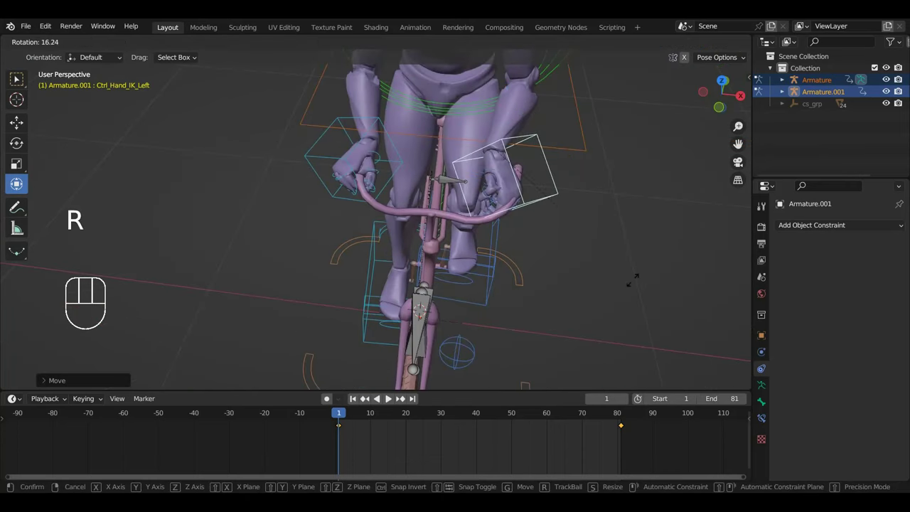
{"action": "left_click", "coordinate": [629, 285]}
{"action": "key", "text": "g"}
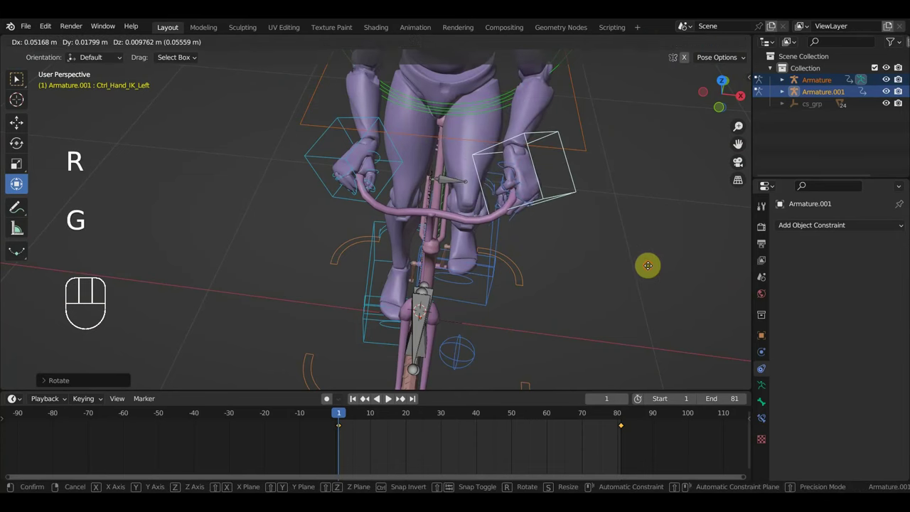
{"action": "left_click", "coordinate": [646, 268]}
In the right side view, insert Location & Rotation keyframes for all bones of both armatures at frame 1
{"action": "middle_click_drag", "start_coordinate": [646, 268], "coordinate": [660, 180]}
{"action": "scroll", "coordinate": [659, 191], "scroll_direction": "down", "scroll_amount": 3}
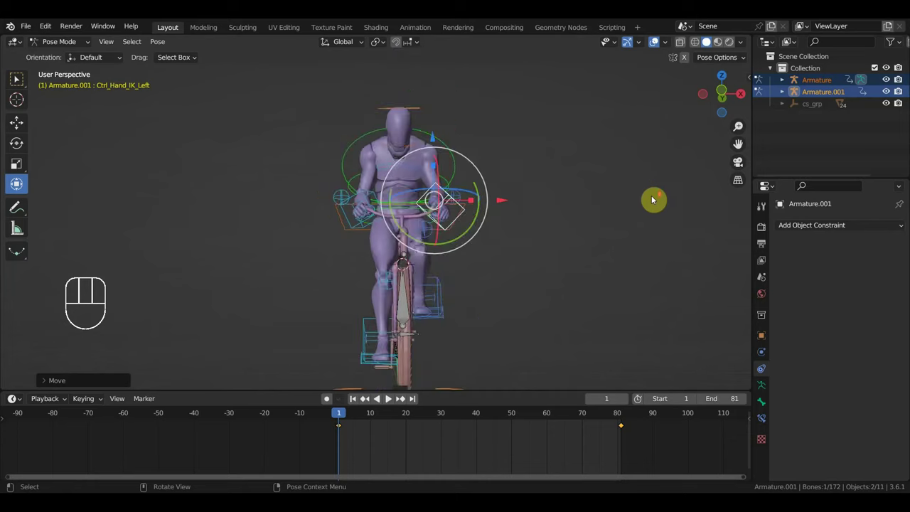
{"action": "key", "text": "KP_3"}
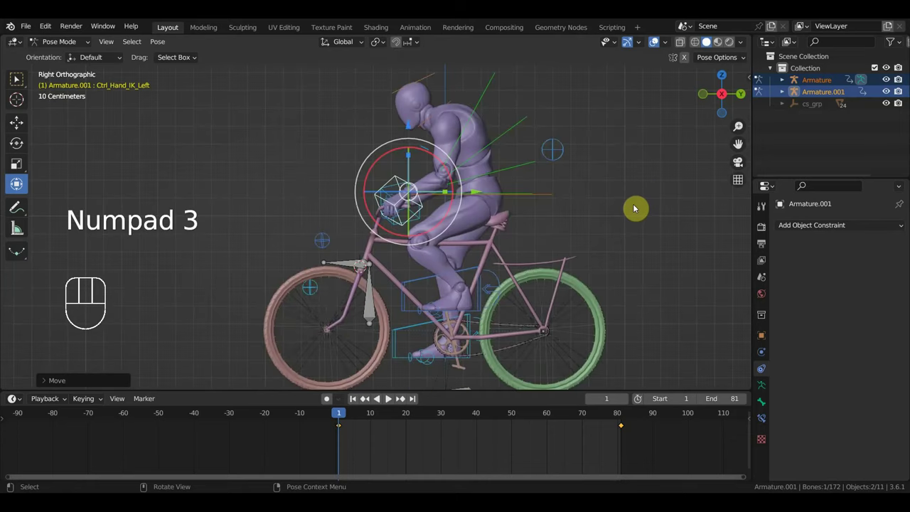
{"action": "key", "text": "a"}
{"action": "key", "text": "i"}
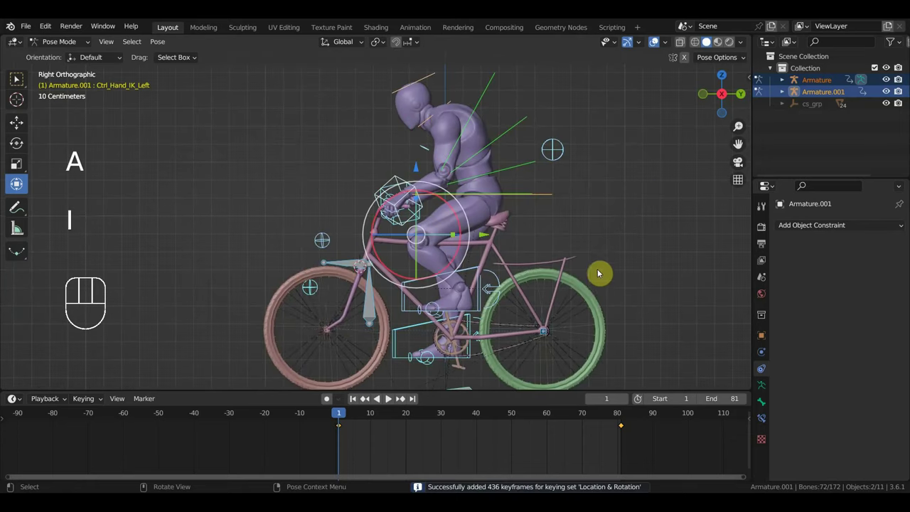
At frame 11, move Ctrl_Foot_IK_Right backward along Y onto the rear lower pedal and rotate it about -10°
{"action": "middle_click_drag", "start_coordinate": [498, 309], "coordinate": [484, 268], "text": "shift"}
{"action": "left_click", "coordinate": [373, 415]}
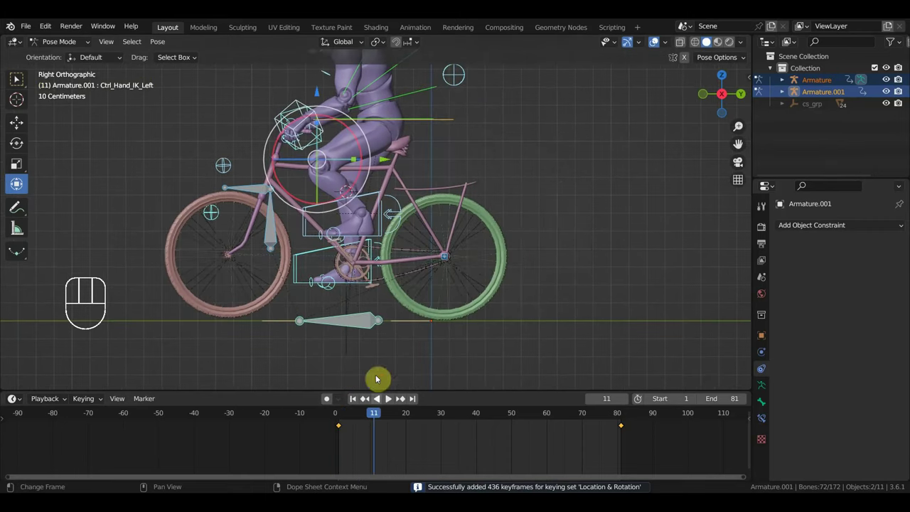
{"action": "scroll", "coordinate": [400, 285], "scroll_direction": "up", "scroll_amount": 2}
{"action": "middle_click_drag", "start_coordinate": [400, 284], "coordinate": [501, 267], "text": "shift"}
{"action": "scroll", "coordinate": [501, 267], "scroll_direction": "up", "scroll_amount": 2}
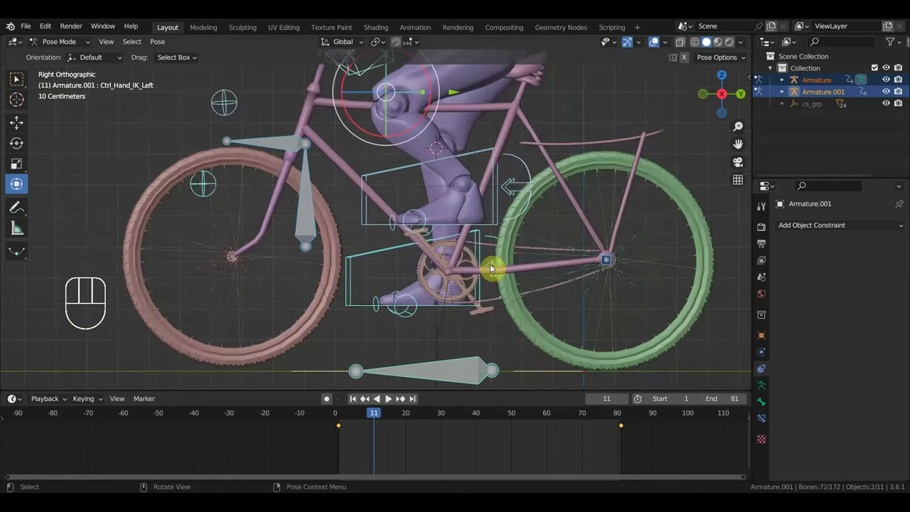
{"action": "left_click", "coordinate": [373, 307]}
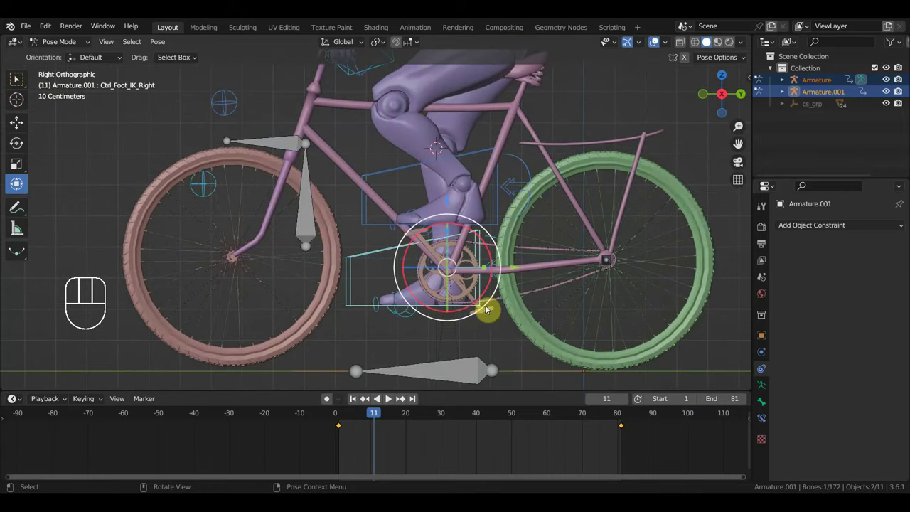
{"action": "left_click_drag", "start_coordinate": [514, 267], "coordinate": [570, 279]}
{"action": "key", "text": "r"}
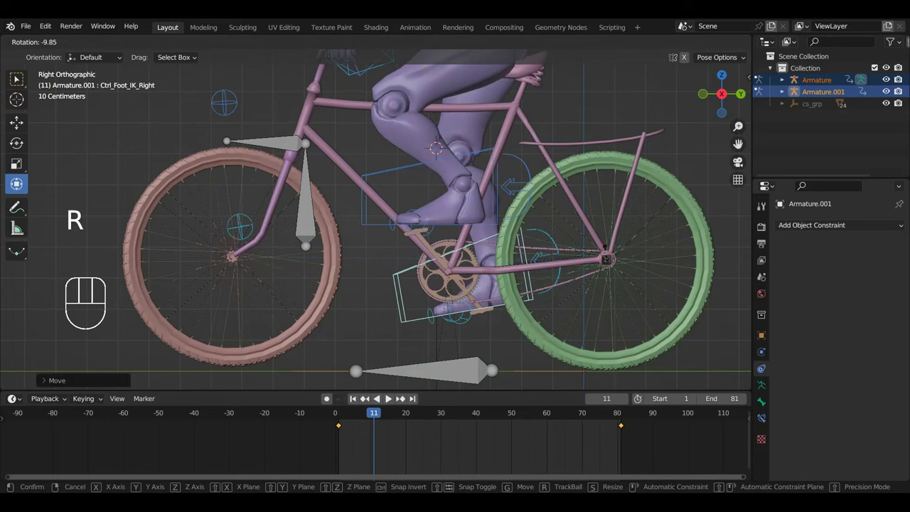
{"action": "left_click", "coordinate": [603, 254]}
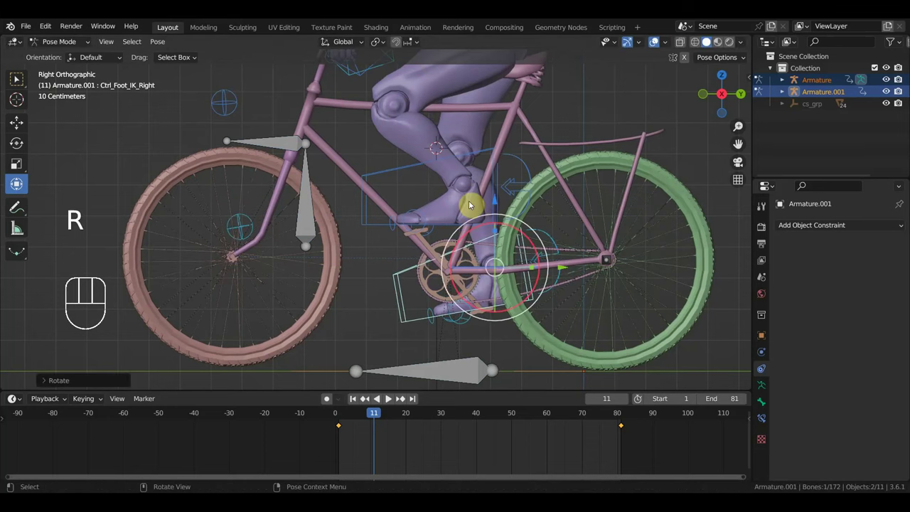
{"action": "mouse_move", "coordinate": [469, 205]}
{"action": "middle_mouse_down"}
{"action": "mouse_move", "coordinate": [491, 231]}
{"action": "mouse_move", "coordinate": [474, 221]}
{"action": "middle_mouse_up"}
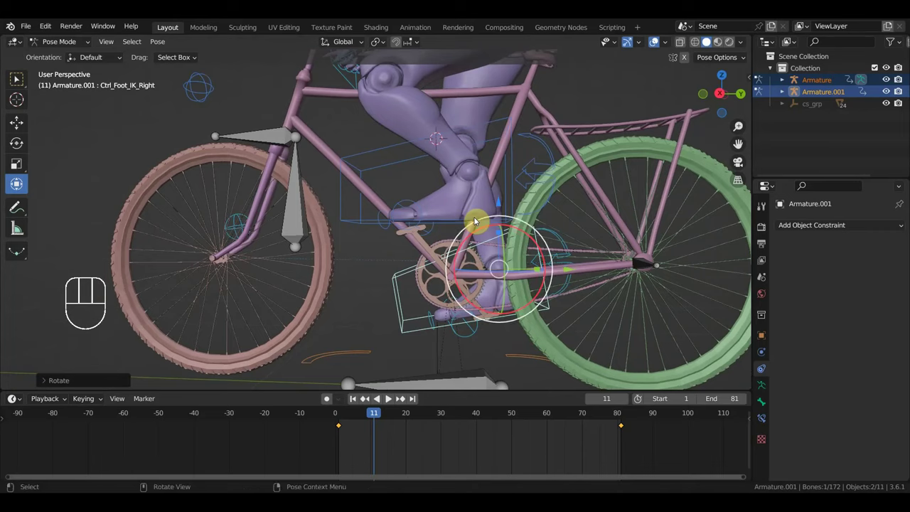
{"action": "key", "text": "KP_3"}
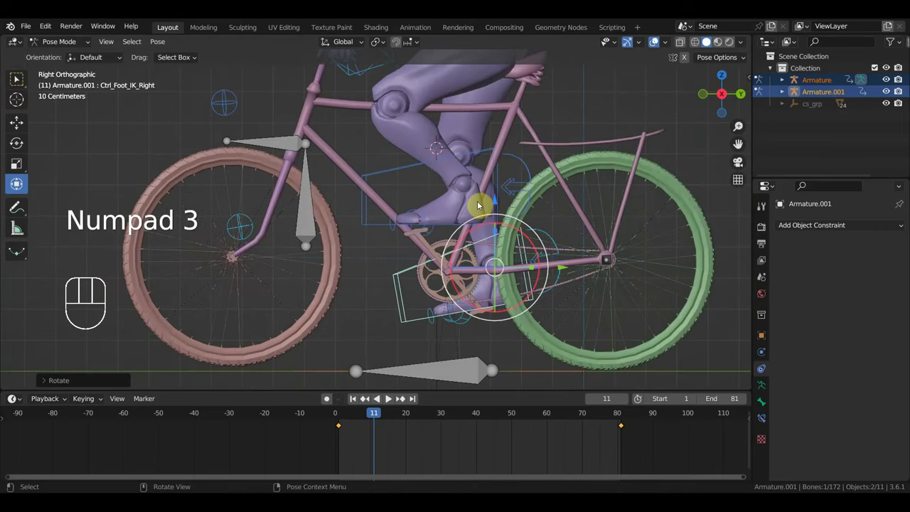
In the right side view, move Ctrl_Foot_IK_Left forward along Y onto the front upper pedal and rotate it about -8°
{"action": "left_click", "coordinate": [400, 168]}
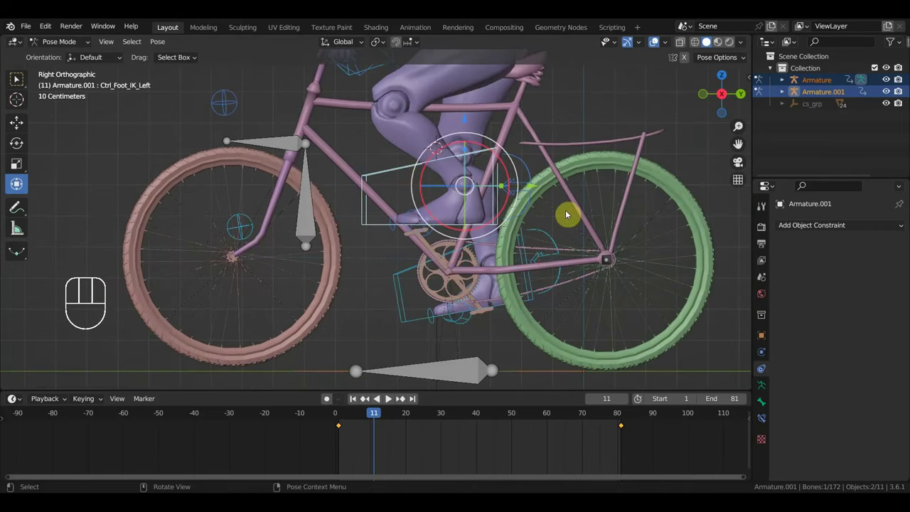
{"action": "key", "text": "g"}
{"action": "key", "text": "y"}
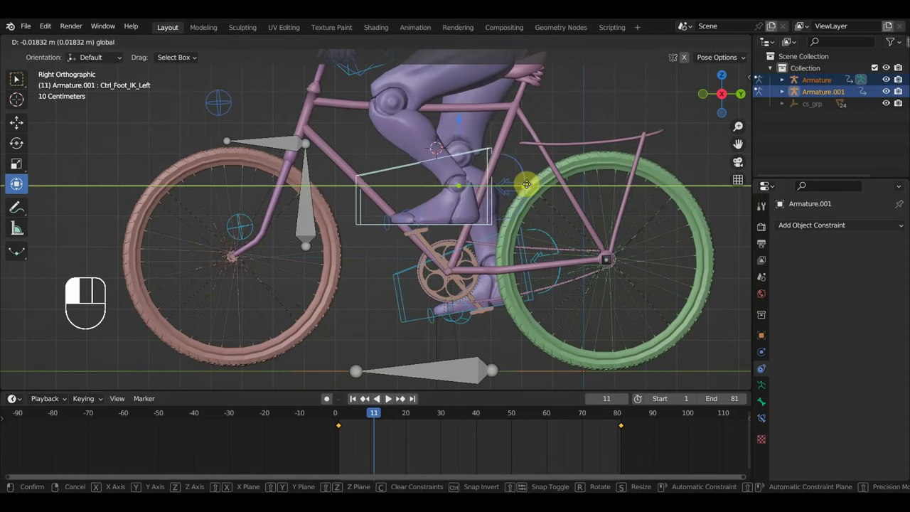
{"action": "left_click", "coordinate": [517, 190]}
{"action": "key", "text": "r"}
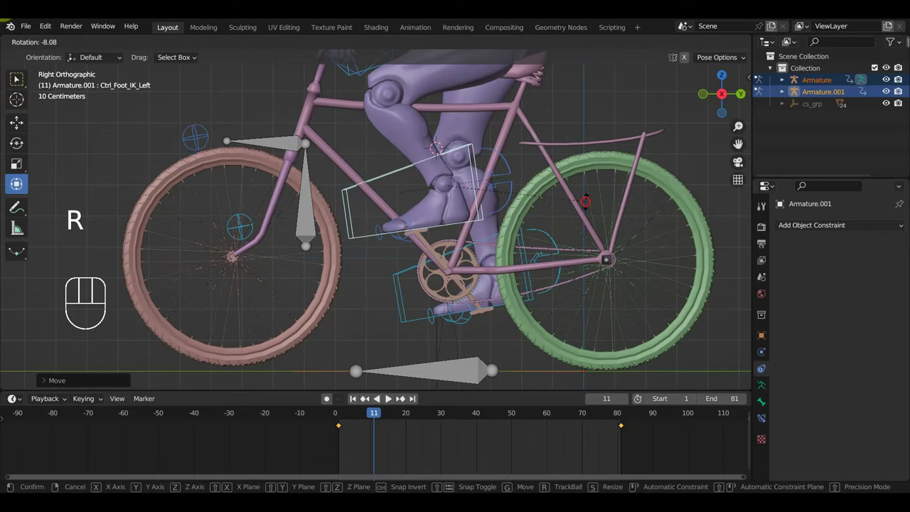
{"action": "left_click", "coordinate": [585, 202]}
Rotate Ctrl_Hips_Free about 4° in the top view
{"action": "scroll", "coordinate": [587, 206], "scroll_direction": "down", "scroll_amount": 4}
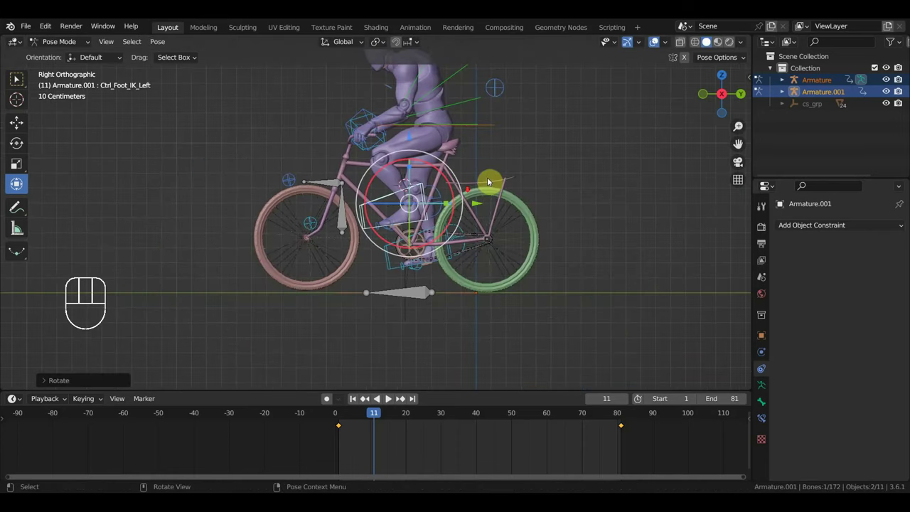
{"action": "middle_click_drag", "start_coordinate": [490, 180], "coordinate": [495, 222], "text": "shift"}
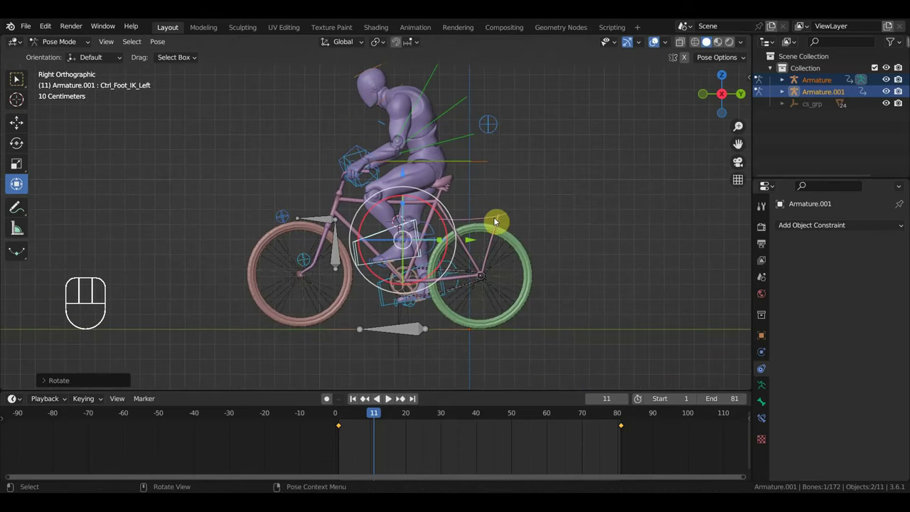
{"action": "left_click", "coordinate": [484, 162]}
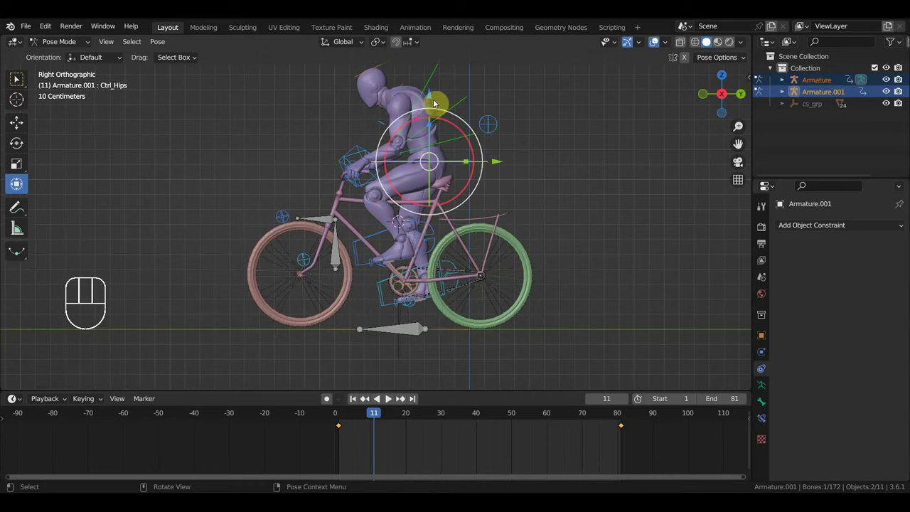
{"action": "middle_click_drag", "start_coordinate": [431, 95], "coordinate": [477, 204]}
{"action": "left_click", "coordinate": [477, 209]}
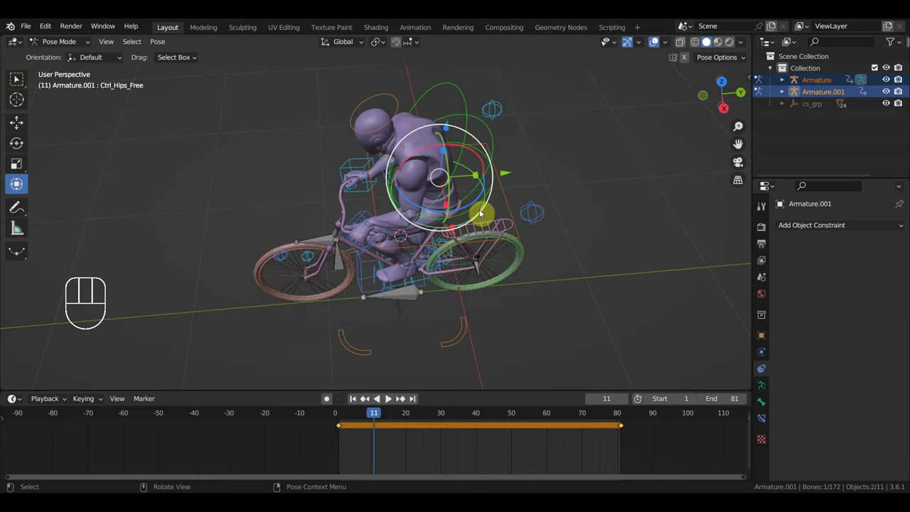
{"action": "key", "text": "KP_7"}
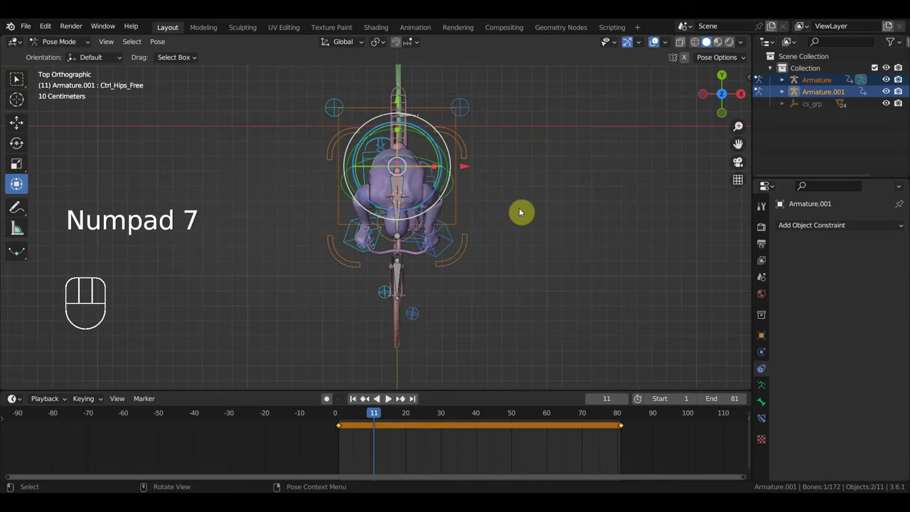
{"action": "key", "text": "r"}
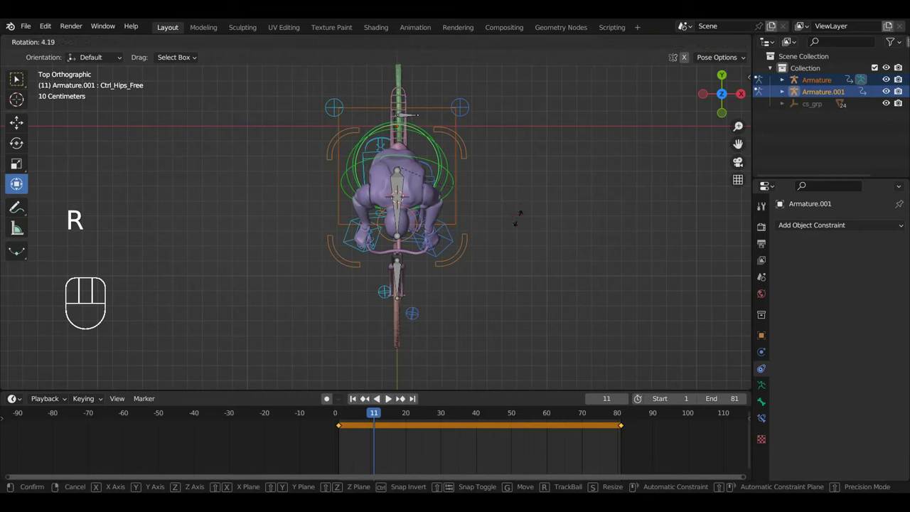
{"action": "left_click", "coordinate": [513, 214]}
Rotate Ctrl_Spine about 4° in the top view and shift Ctrl_Hips slightly along positive X
{"action": "middle_click_drag", "start_coordinate": [513, 214], "coordinate": [372, 105]}
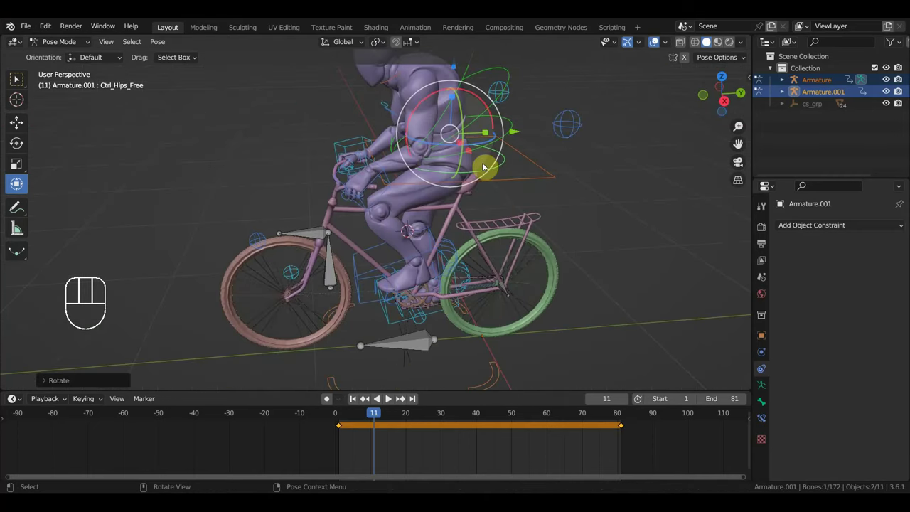
{"action": "left_click", "coordinate": [524, 177]}
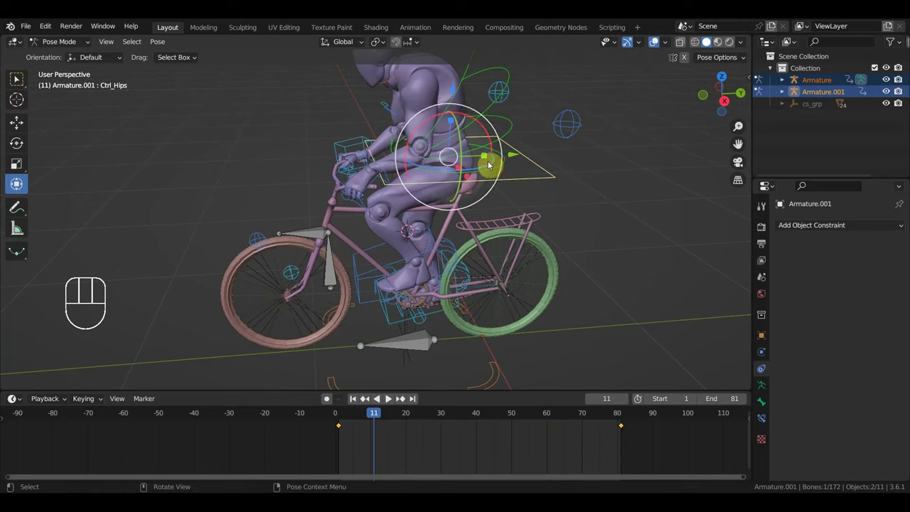
{"action": "left_click", "coordinate": [508, 132]}
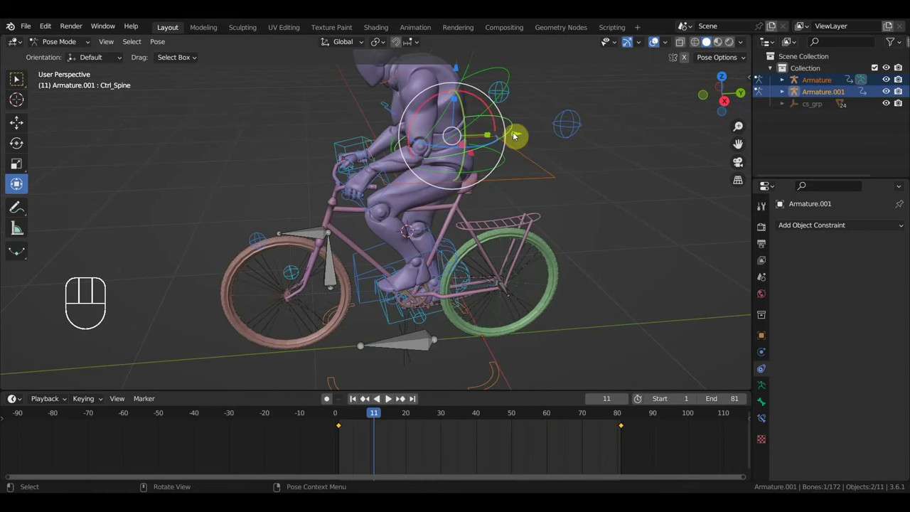
{"action": "key", "text": "KP_7"}
{"action": "key", "text": "r"}
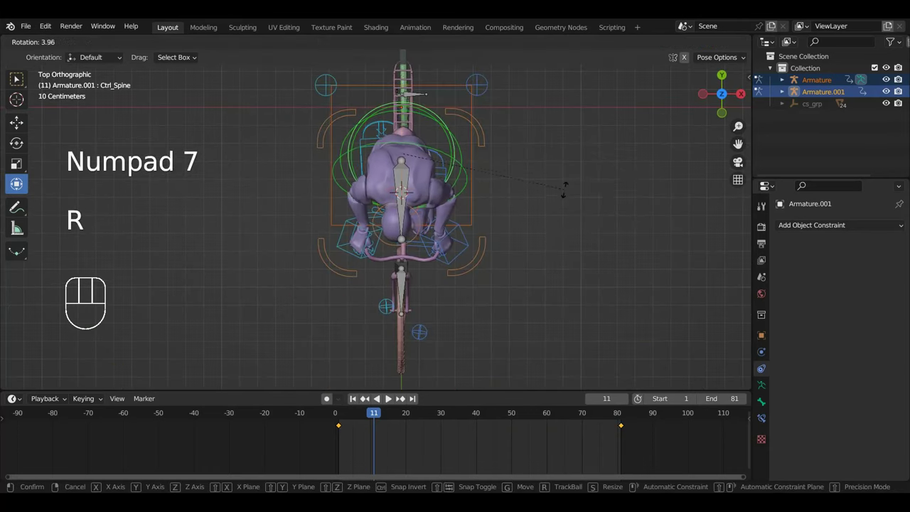
{"action": "left_click", "coordinate": [565, 195]}
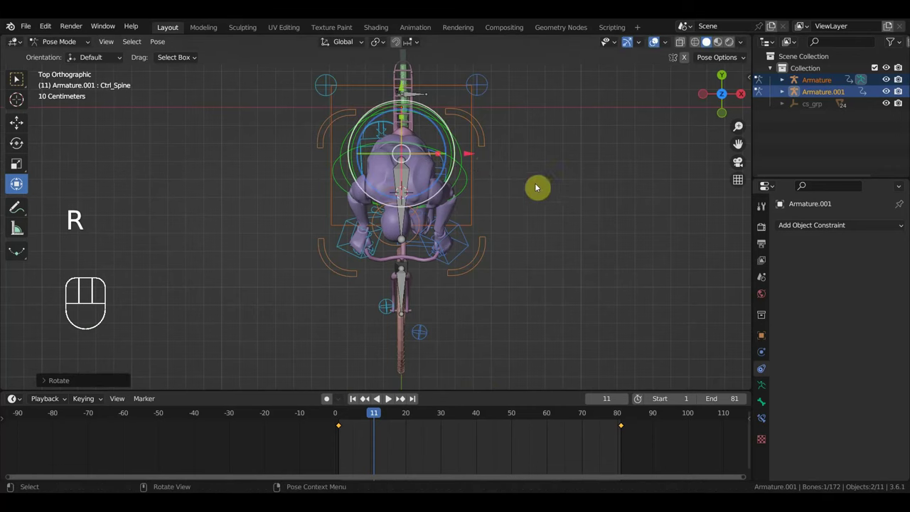
{"action": "left_click", "coordinate": [476, 147]}
{"action": "left_click_drag", "start_coordinate": [469, 158], "coordinate": [473, 158]}
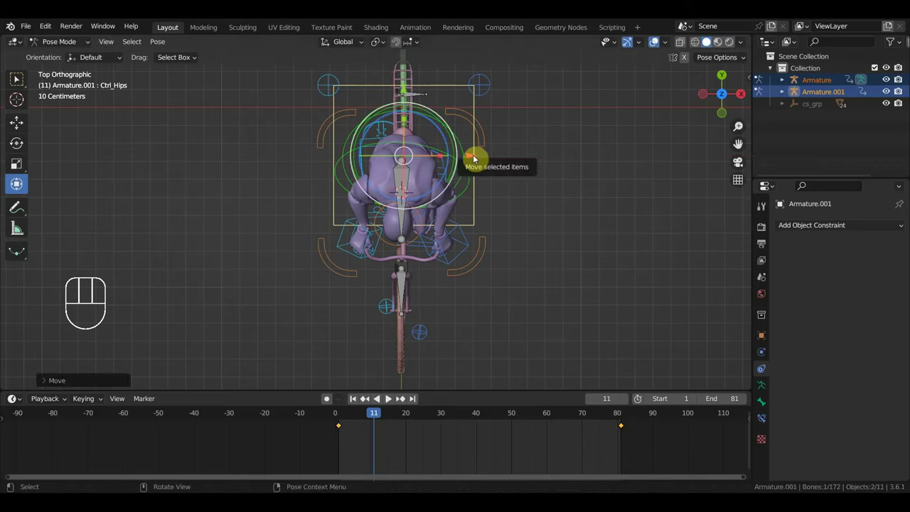
Insert Location & Rotation keyframes for all bones of both armatures at frame 11
{"action": "key", "text": "KP_3"}
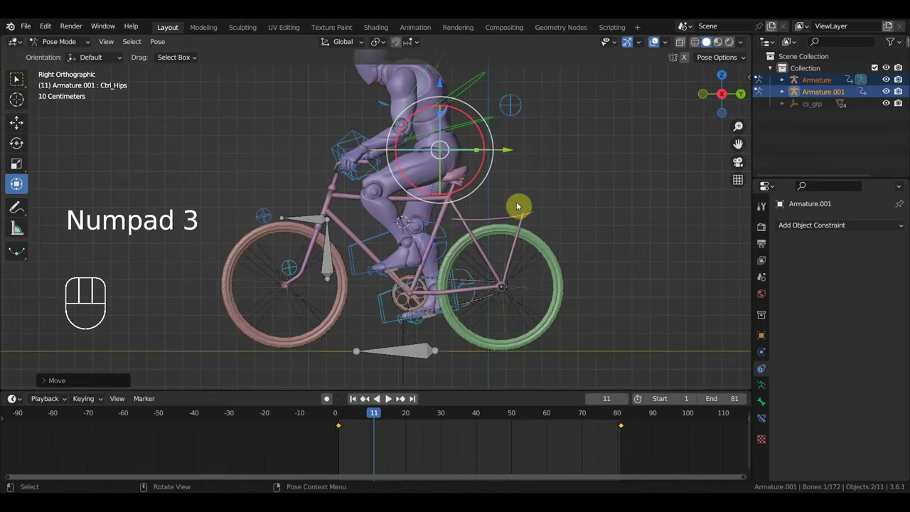
{"action": "key", "text": "a"}
{"action": "key", "text": "i"}
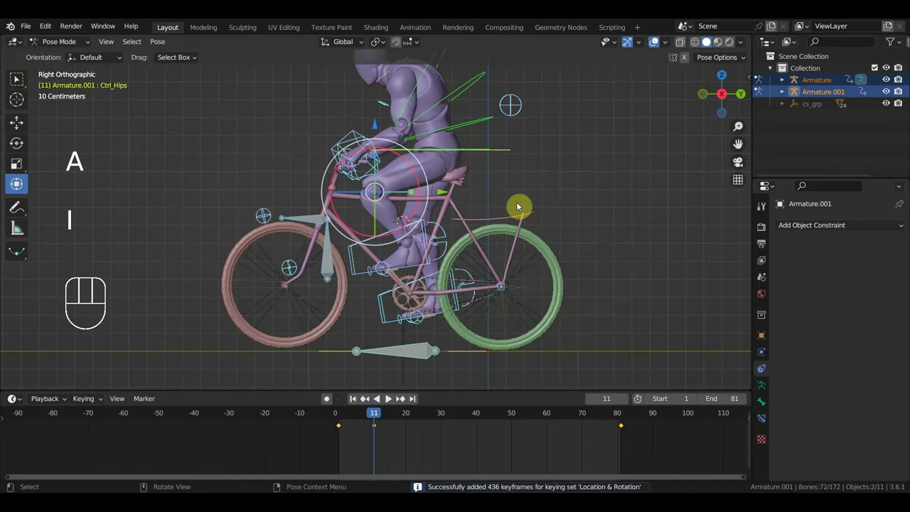
Examine how the feet line up with the pedals at frames 20 and 40
{"action": "left_click", "coordinate": [406, 416]}
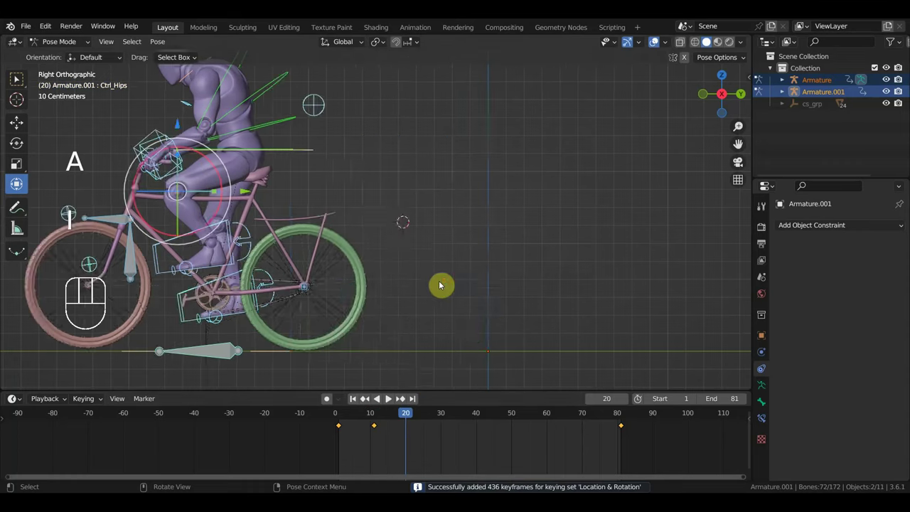
{"action": "middle_click_drag", "start_coordinate": [445, 284], "coordinate": [555, 246], "text": "shift"}
{"action": "scroll", "coordinate": [489, 275], "scroll_direction": "up", "scroll_amount": 3}
{"action": "left_click", "coordinate": [476, 415]}
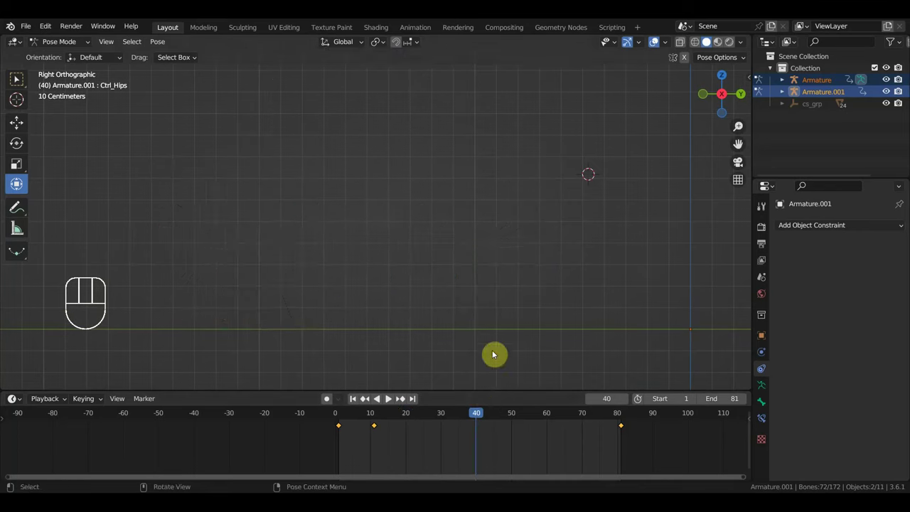
{"action": "scroll", "coordinate": [377, 284], "scroll_direction": "down", "scroll_amount": 4}
{"action": "middle_click_drag", "start_coordinate": [356, 280], "coordinate": [560, 304], "text": "shift"}
{"action": "scroll", "coordinate": [490, 300], "scroll_direction": "up", "scroll_amount": 5}
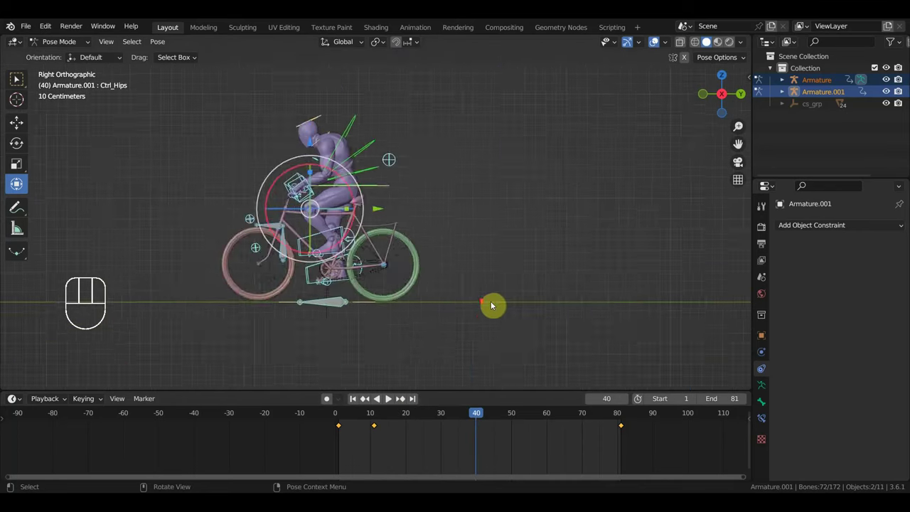
{"action": "middle_click_drag", "start_coordinate": [473, 299], "coordinate": [568, 270], "text": "shift"}
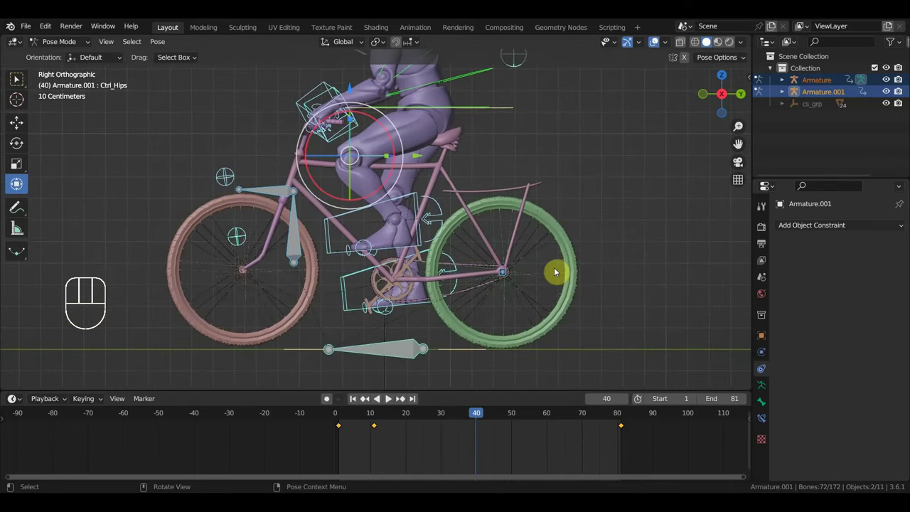
{"action": "scroll", "coordinate": [555, 271], "scroll_direction": "up", "scroll_amount": 2}
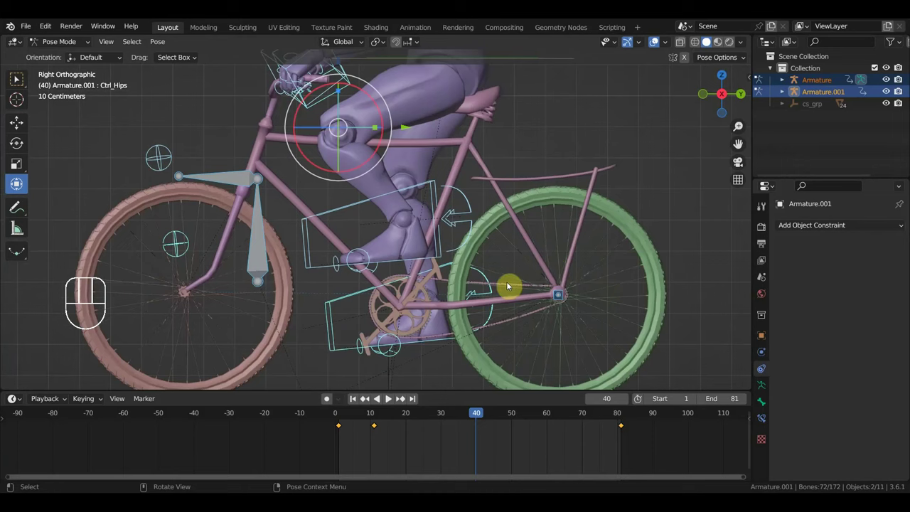
At frame 30, move Ctrl_Foot_IK_Left down and backward toward the lower pedal in the right side view
{"action": "left_click", "coordinate": [440, 418]}
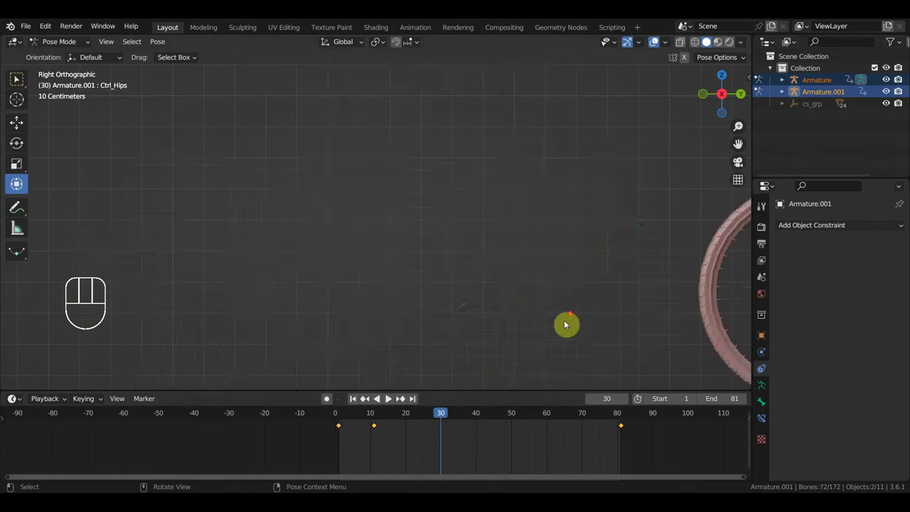
{"action": "scroll", "coordinate": [629, 303], "scroll_direction": "down", "scroll_amount": 4}
{"action": "middle_click_drag", "start_coordinate": [630, 303], "coordinate": [404, 321], "text": "shift"}
{"action": "scroll", "coordinate": [461, 315], "scroll_direction": "up", "scroll_amount": 3}
{"action": "middle_click_drag", "start_coordinate": [461, 315], "coordinate": [398, 308], "text": "shift"}
{"action": "scroll", "coordinate": [416, 325], "scroll_direction": "up", "scroll_amount": 2}
{"action": "scroll", "coordinate": [461, 333], "scroll_direction": "down", "scroll_amount": 3}
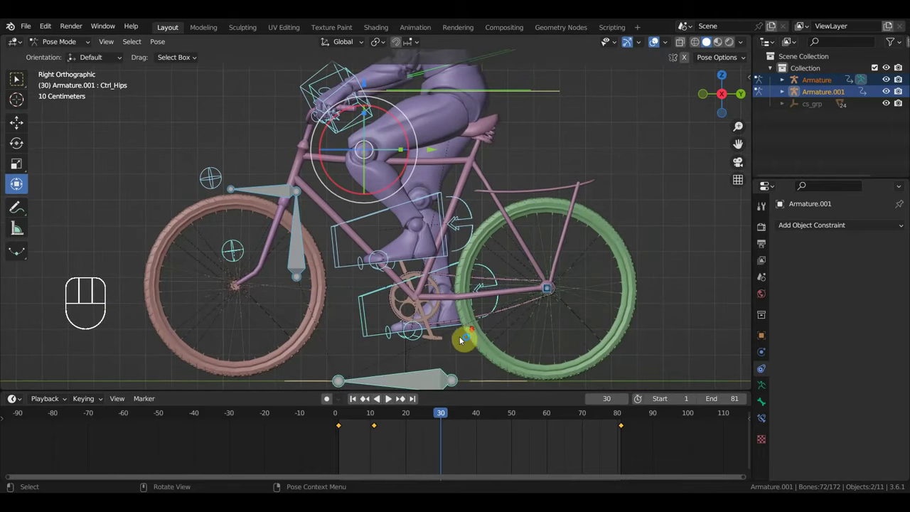
{"action": "scroll", "coordinate": [454, 346], "scroll_direction": "up", "scroll_amount": 1}
{"action": "middle_click_drag", "start_coordinate": [454, 345], "coordinate": [434, 344]}
{"action": "scroll", "coordinate": [433, 345], "scroll_direction": "up", "scroll_amount": 3}
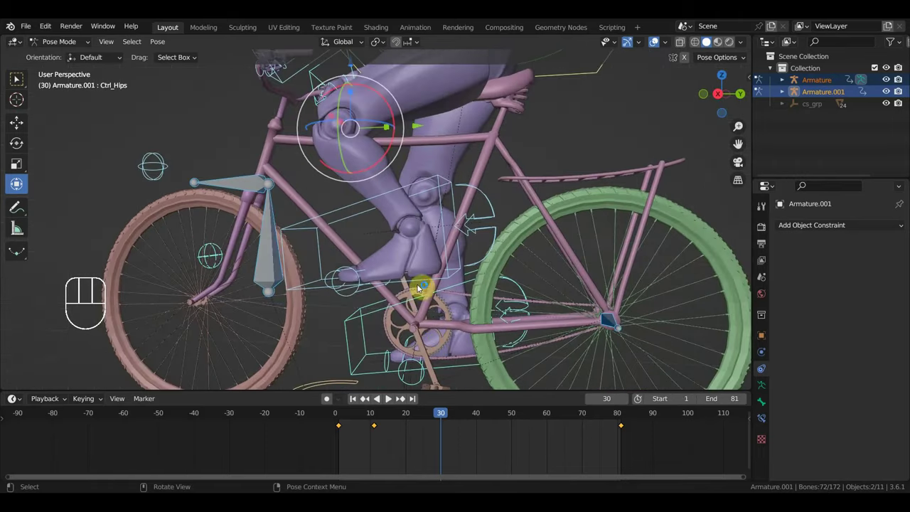
{"action": "left_click", "coordinate": [351, 212]}
{"action": "key", "text": "KP_3"}
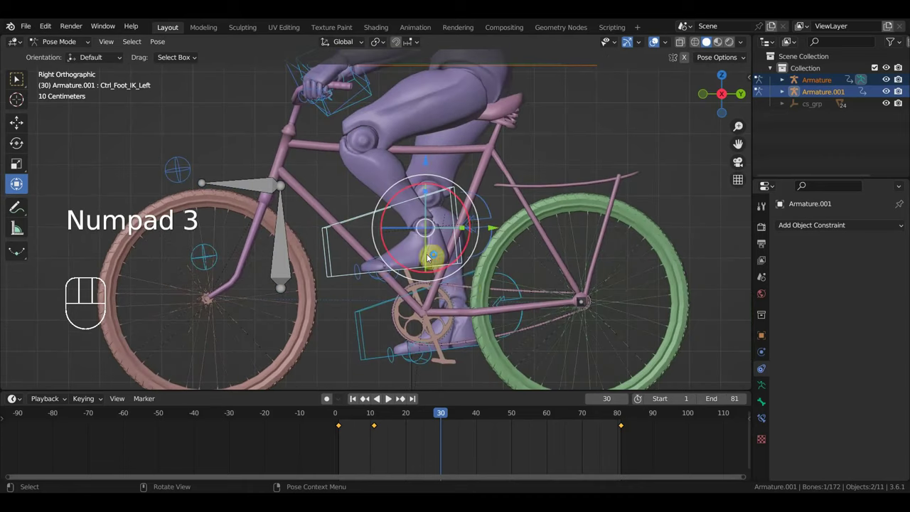
{"action": "scroll", "coordinate": [458, 300], "scroll_direction": "down", "scroll_amount": 1}
{"action": "key", "text": "g"}
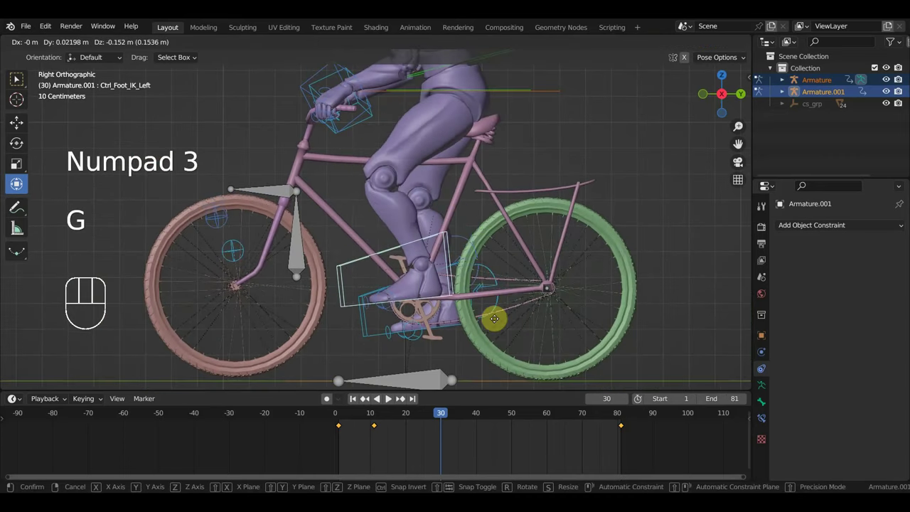
{"action": "left_click", "coordinate": [424, 380]}
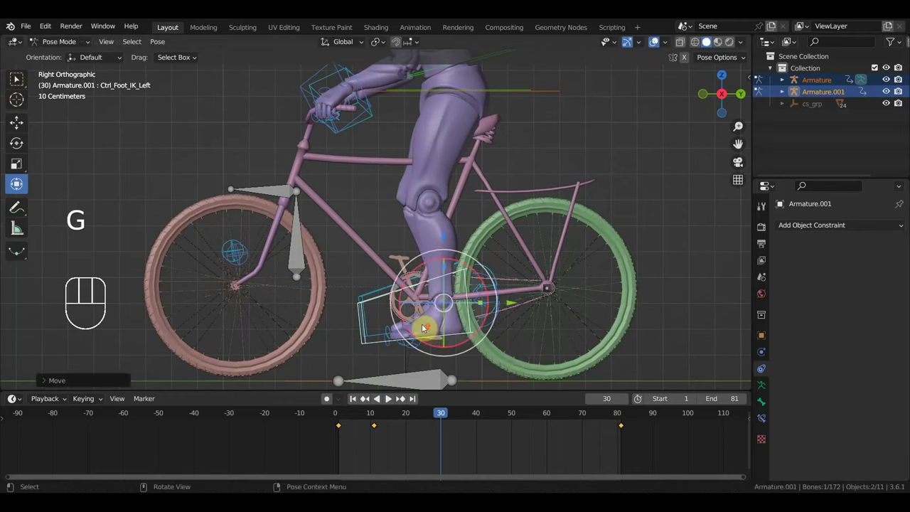
At frame 30, move Ctrl_Foot_IK_Right about 0.3 m up and forward toward the upper pedal
{"action": "scroll", "coordinate": [422, 327], "scroll_direction": "up", "scroll_amount": 3}
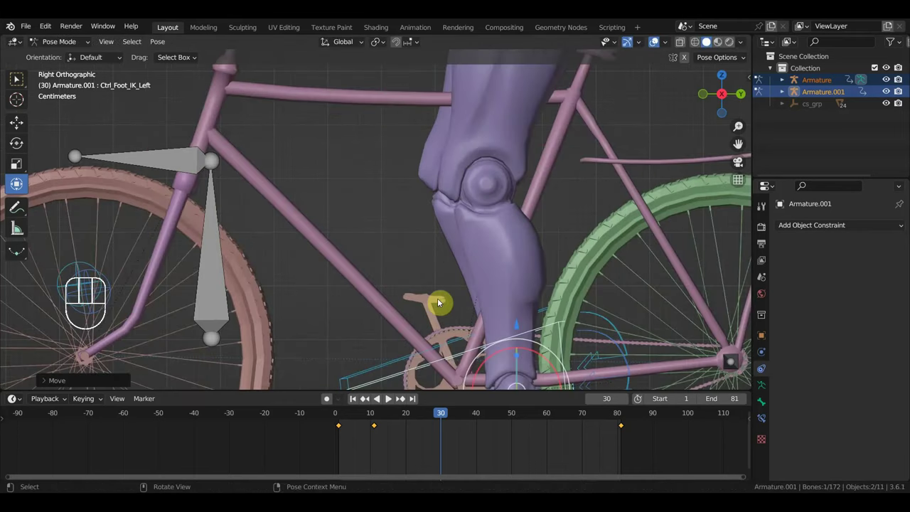
{"action": "middle_click_drag", "start_coordinate": [437, 302], "coordinate": [489, 305]}
{"action": "middle_click_drag", "start_coordinate": [359, 279], "coordinate": [232, 213]}
{"action": "scroll", "coordinate": [305, 227], "scroll_direction": "down", "scroll_amount": 5}
{"action": "middle_click_drag", "start_coordinate": [375, 239], "coordinate": [419, 231]}
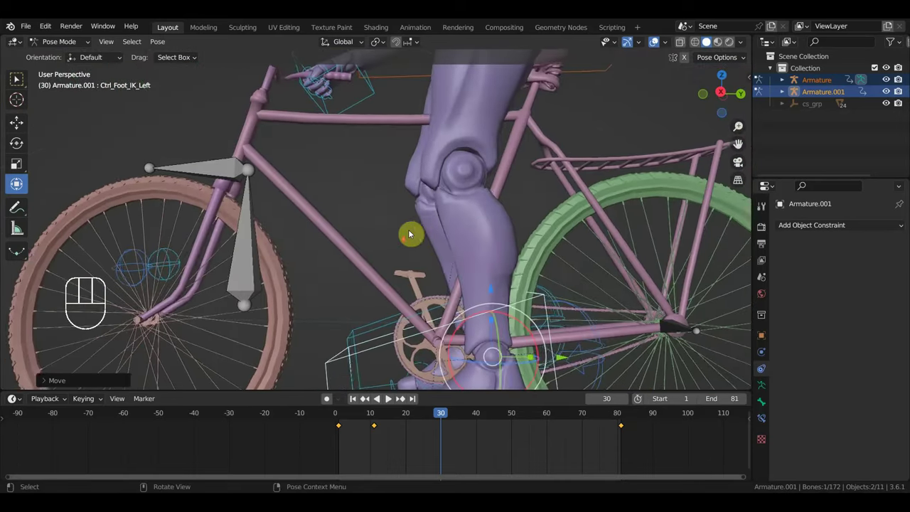
{"action": "scroll", "coordinate": [408, 229], "scroll_direction": "down", "scroll_amount": 2}
{"action": "middle_click_drag", "start_coordinate": [429, 302], "coordinate": [380, 294]}
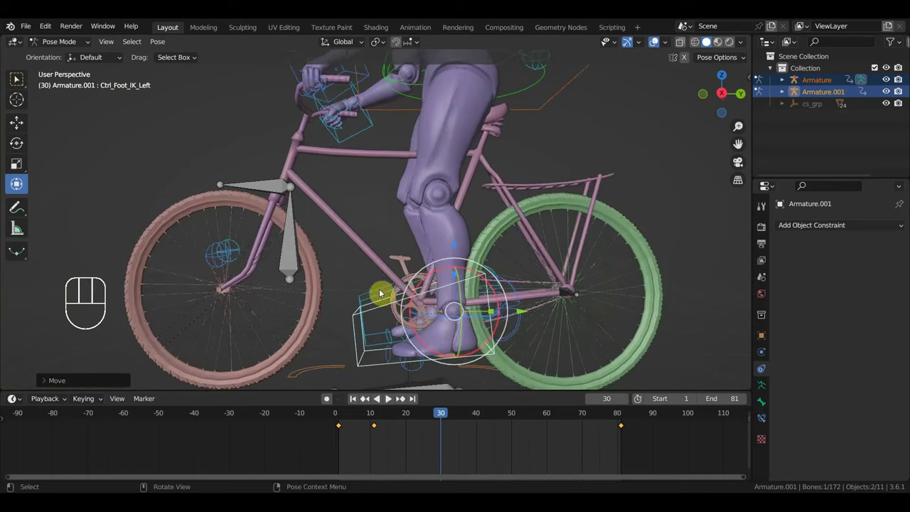
{"action": "left_click", "coordinate": [375, 290]}
{"action": "key", "text": "g"}
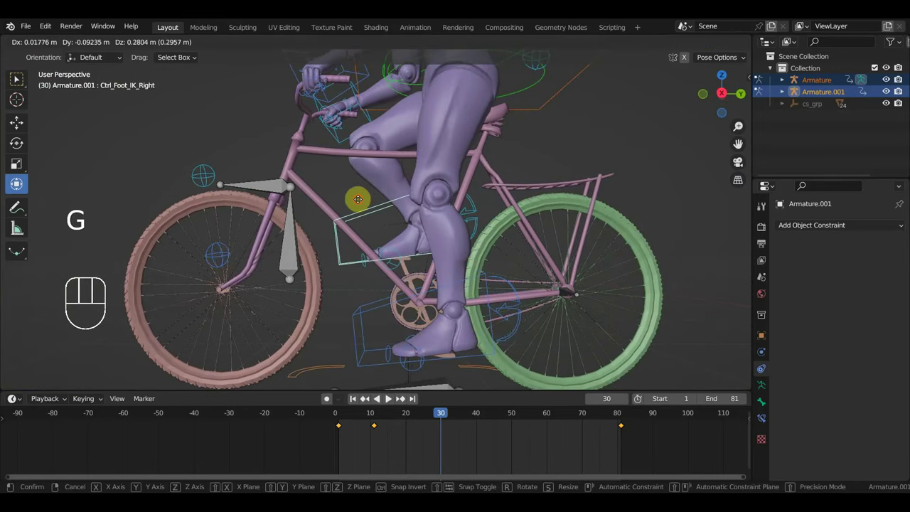
{"action": "left_click", "coordinate": [358, 200]}
Examine how the left foot rests on the lower pedal at frame 30, from the side and at an angle
{"action": "key", "text": "KP_3"}
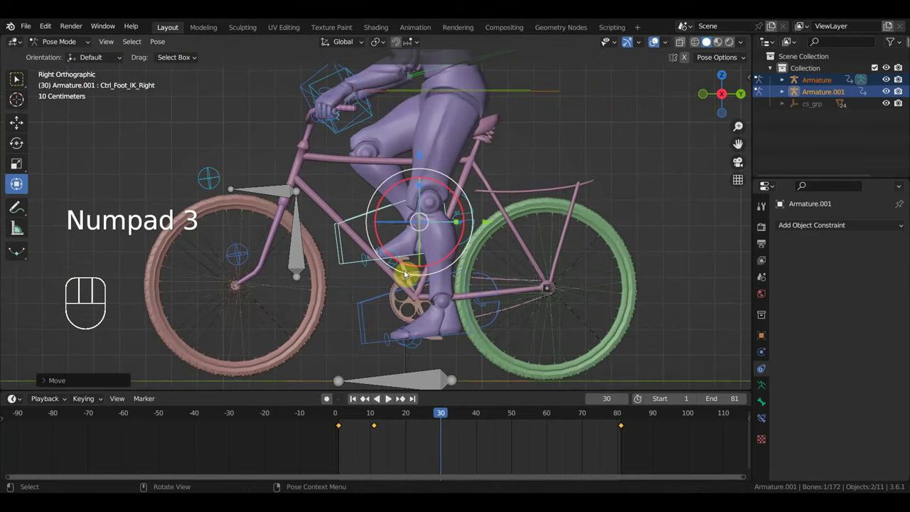
{"action": "scroll", "coordinate": [406, 270], "scroll_direction": "up", "scroll_amount": 2}
{"action": "middle_click_drag", "start_coordinate": [416, 319], "coordinate": [411, 201], "text": "shift"}
{"action": "scroll", "coordinate": [426, 264], "scroll_direction": "up", "scroll_amount": 3}
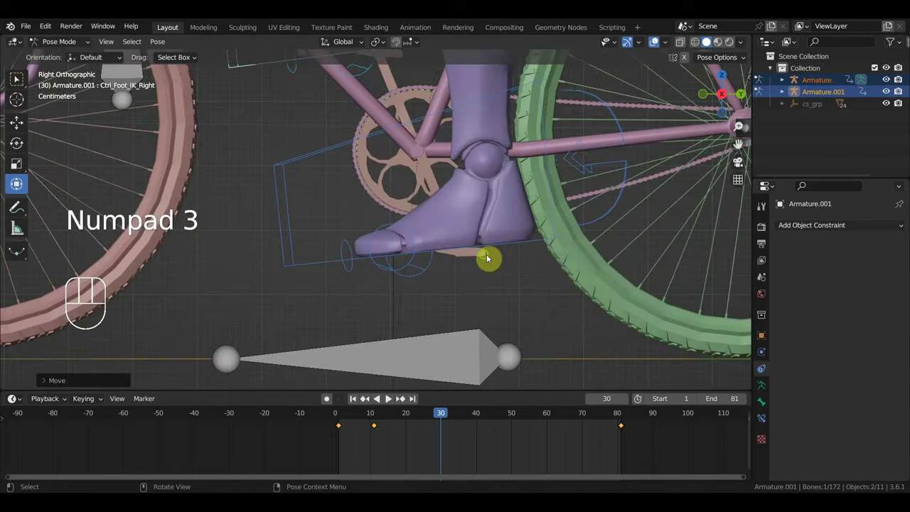
{"action": "middle_click_drag", "start_coordinate": [486, 257], "coordinate": [435, 259]}
{"action": "scroll", "coordinate": [438, 279], "scroll_direction": "down", "scroll_amount": 2}
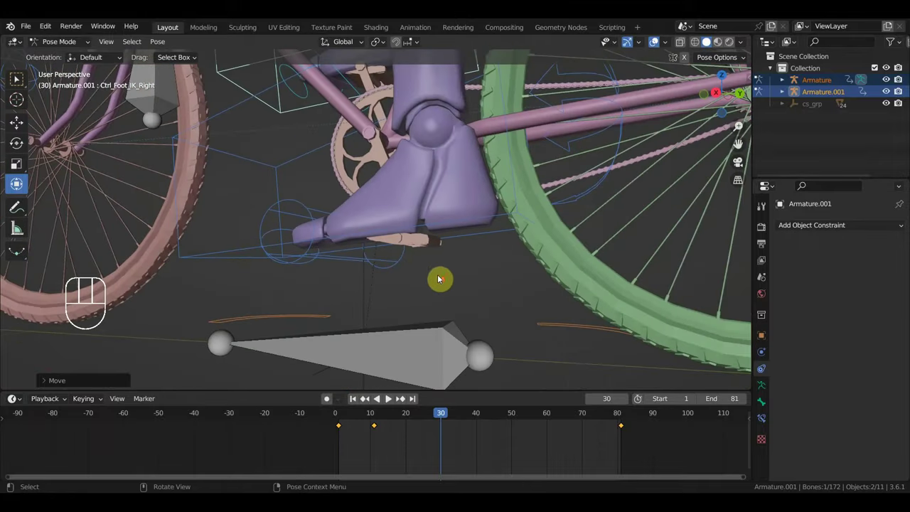
{"action": "scroll", "coordinate": [384, 245], "scroll_direction": "down", "scroll_amount": 4}
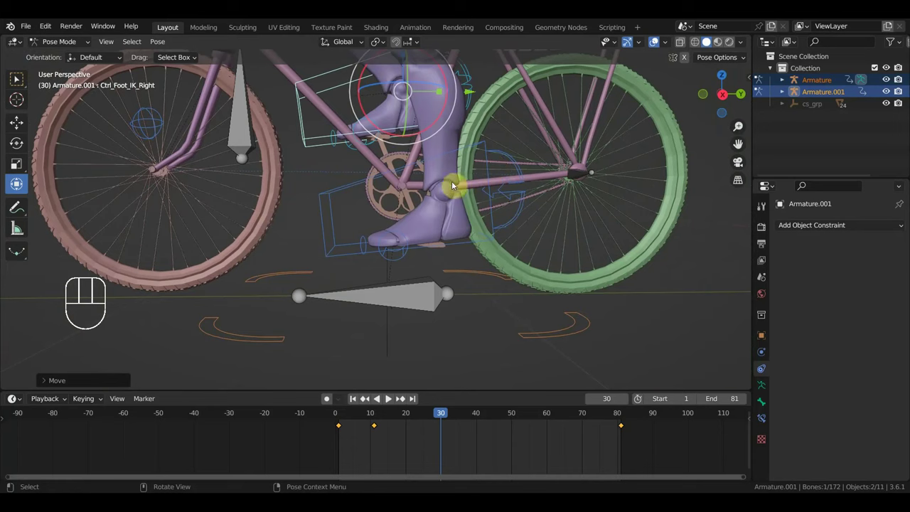
Insert Location & Rotation keyframes for all bones of both armatures at frame 30
{"action": "key", "text": "KP_3"}
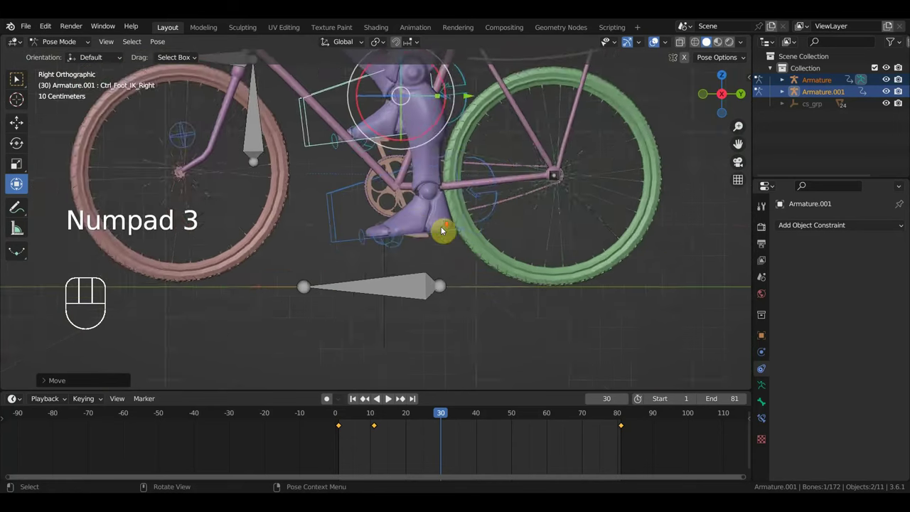
{"action": "scroll", "coordinate": [442, 229], "scroll_direction": "down", "scroll_amount": 2}
{"action": "scroll", "coordinate": [447, 248], "scroll_direction": "up", "scroll_amount": 1}
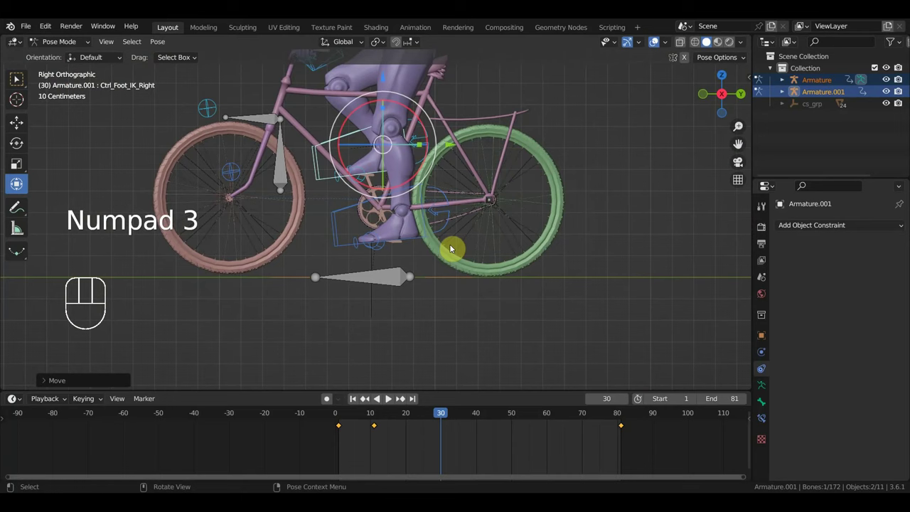
{"action": "key", "text": "a"}
{"action": "key", "text": "i"}
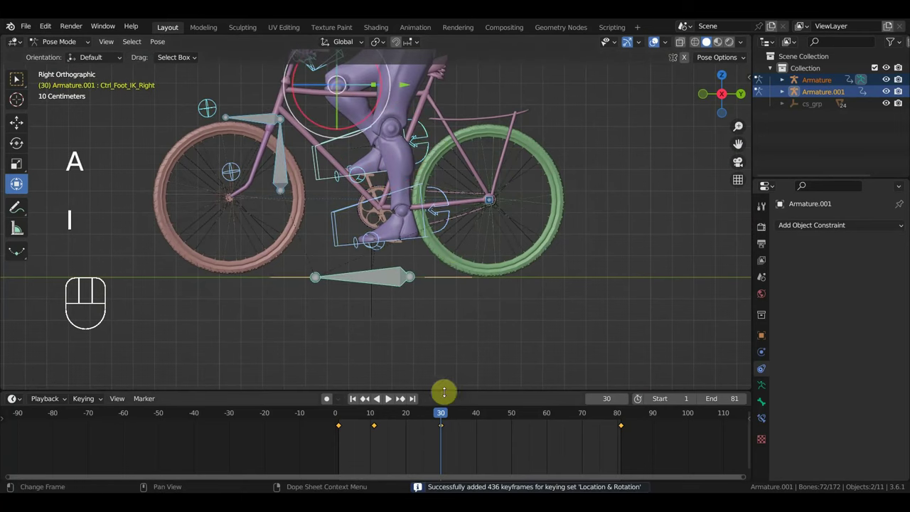
At frame 19, rotate Ctrl_Foot_IK_Left toe-down in the right side view and move it forward onto the front pedal
{"action": "left_click_drag", "start_coordinate": [418, 424], "coordinate": [404, 420]}
{"action": "scroll", "coordinate": [575, 294], "scroll_direction": "up", "scroll_amount": 1}
{"action": "middle_click_drag", "start_coordinate": [575, 294], "coordinate": [177, 286], "text": "shift"}
{"action": "scroll", "coordinate": [365, 230], "scroll_direction": "up", "scroll_amount": 4}
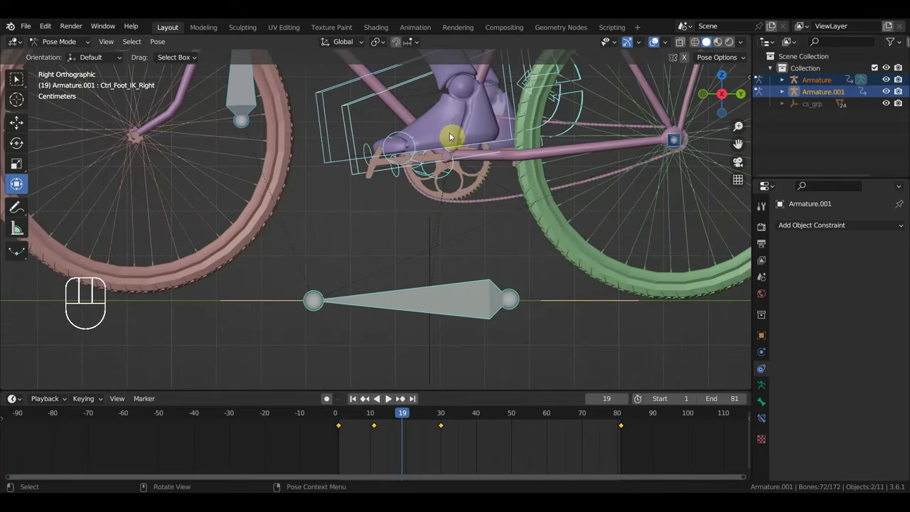
{"action": "left_click", "coordinate": [509, 101]}
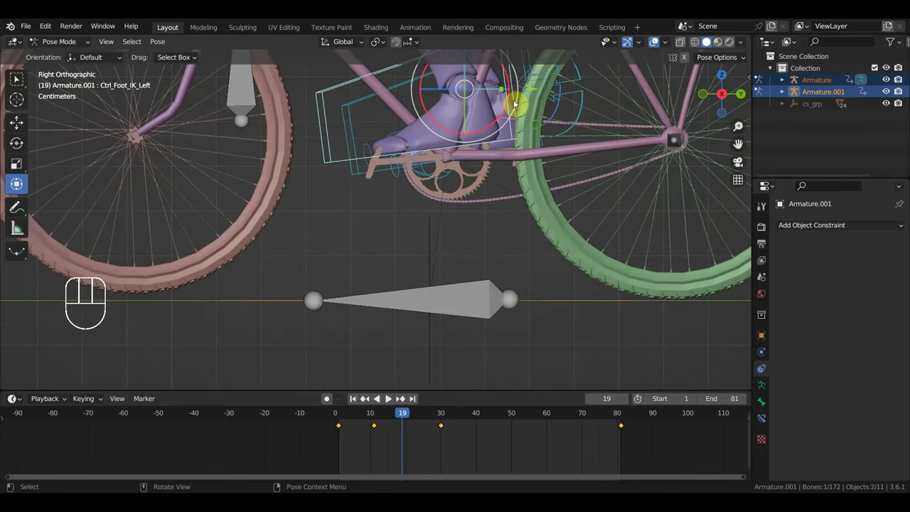
{"action": "middle_click_drag", "start_coordinate": [514, 98], "coordinate": [538, 139]}
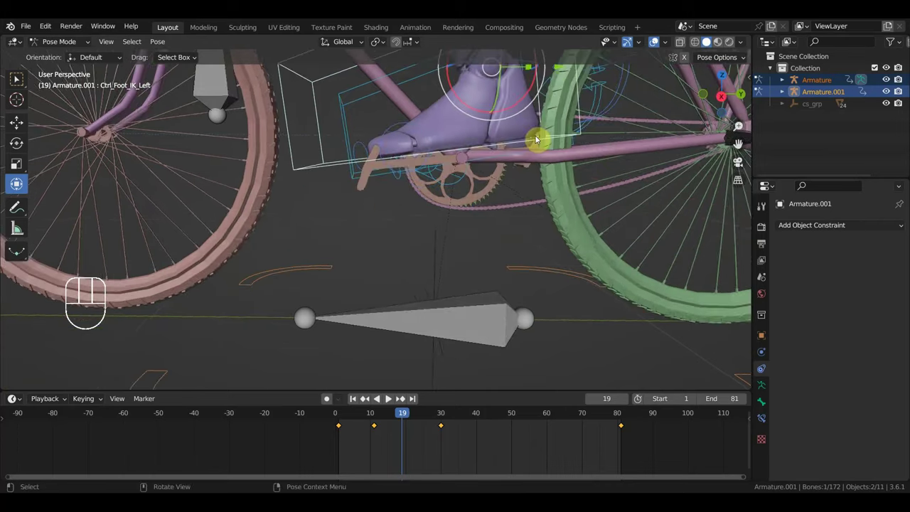
{"action": "key", "text": "KP_3"}
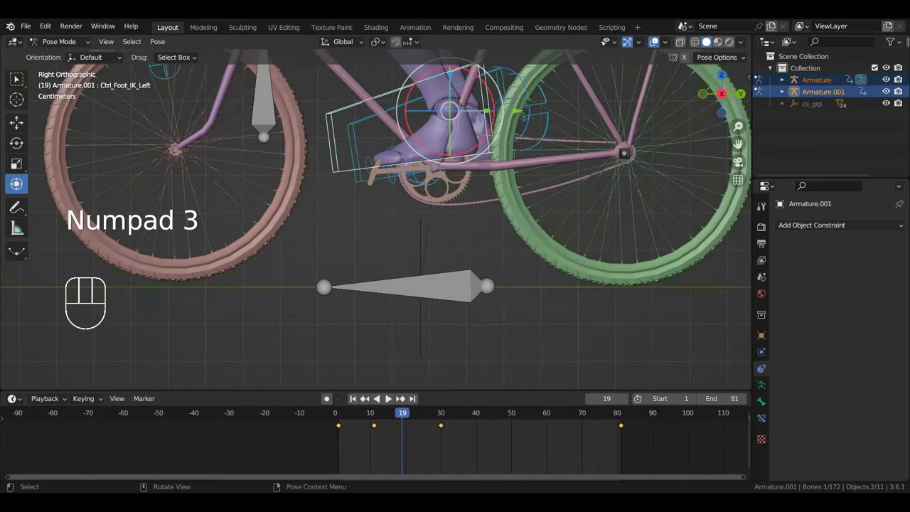
{"action": "key", "text": "r"}
{"action": "left_click", "coordinate": [562, 133]}
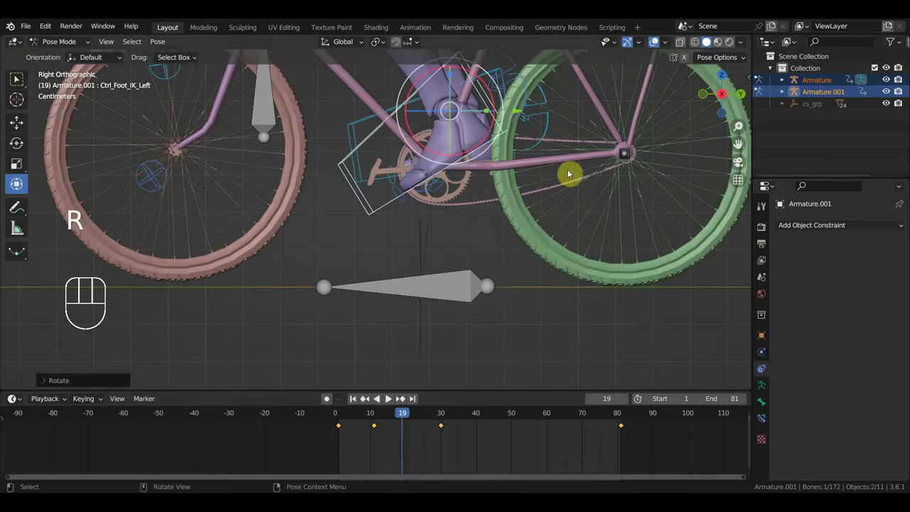
{"action": "key", "text": "g"}
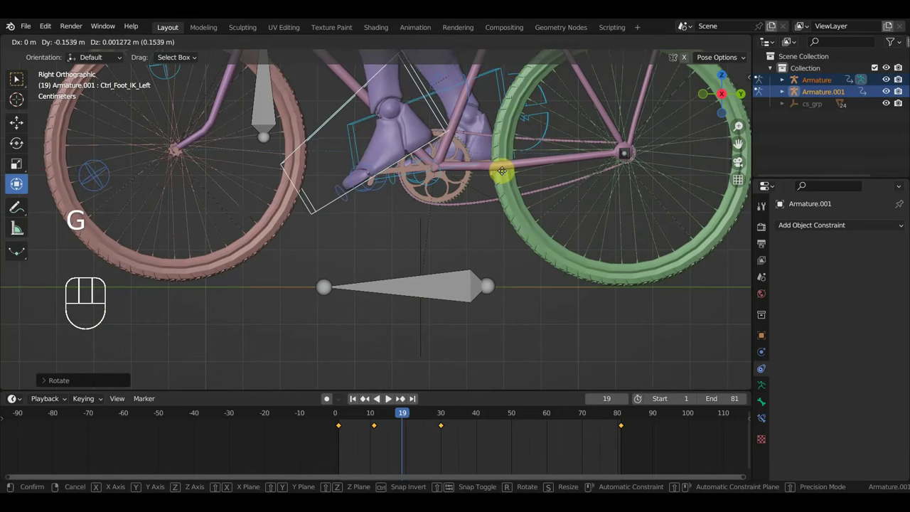
{"action": "left_click", "coordinate": [477, 176]}
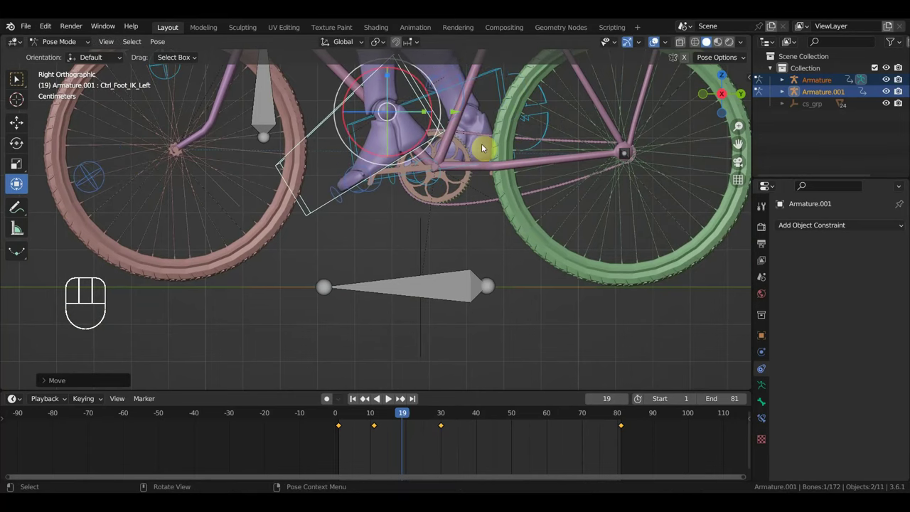
Rotate Ctrl_Foot_IK_Right about 34° toe-down and move it about 0.05 m up and backward toward the rear pedal
{"action": "left_click", "coordinate": [500, 112]}
{"action": "middle_click_drag", "start_coordinate": [502, 116], "coordinate": [49, 197]}
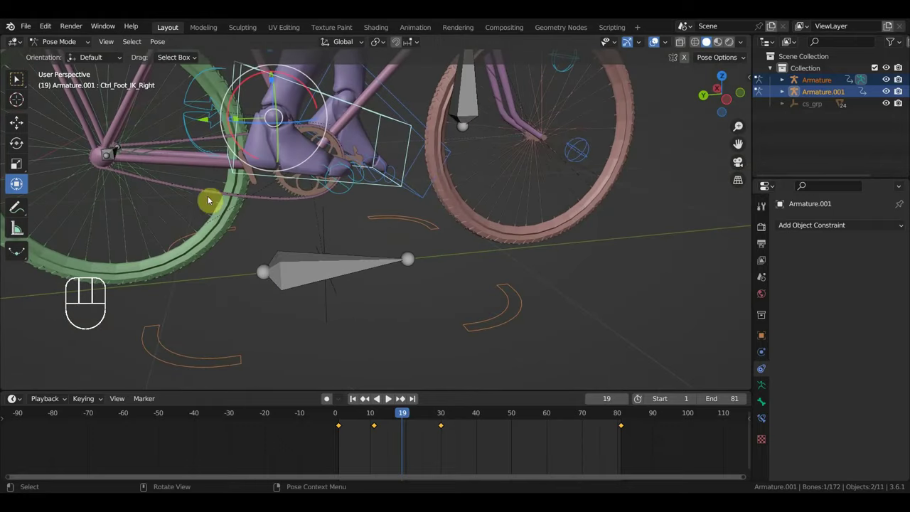
{"action": "key", "text": "r"}
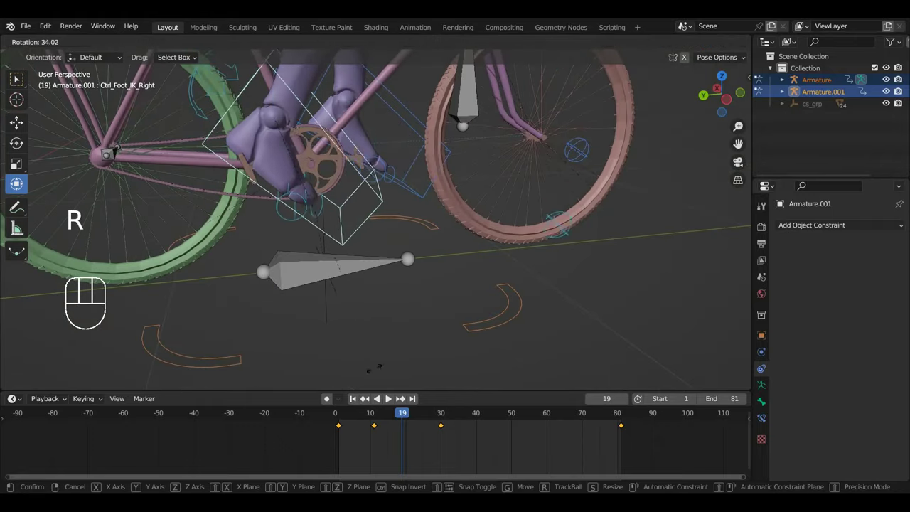
{"action": "left_click", "coordinate": [370, 373]}
{"action": "key", "text": "g"}
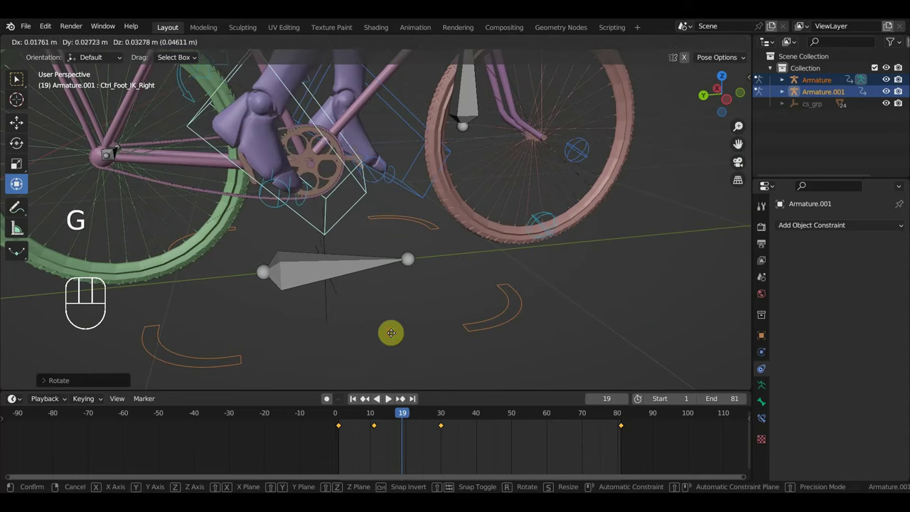
{"action": "left_click", "coordinate": [390, 336]}
{"action": "key", "text": "s"}
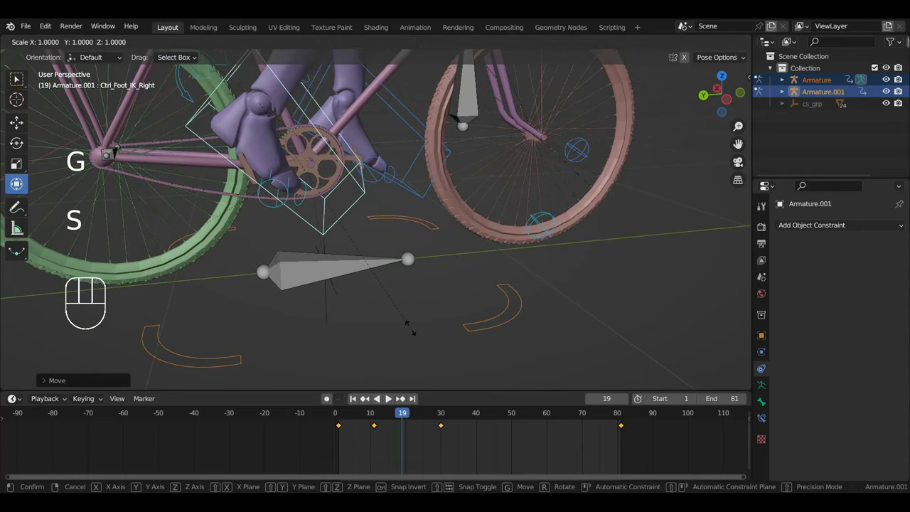
{"action": "left_click", "coordinate": [410, 328]}
Insert Location & Rotation keyframes for all bones of both armatures at frame 19
{"action": "key", "text": "a"}
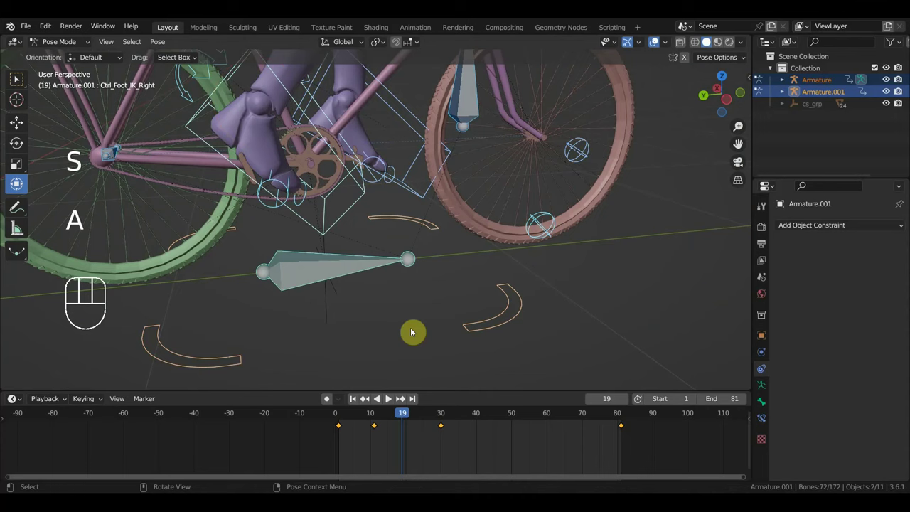
{"action": "key", "text": "i"}
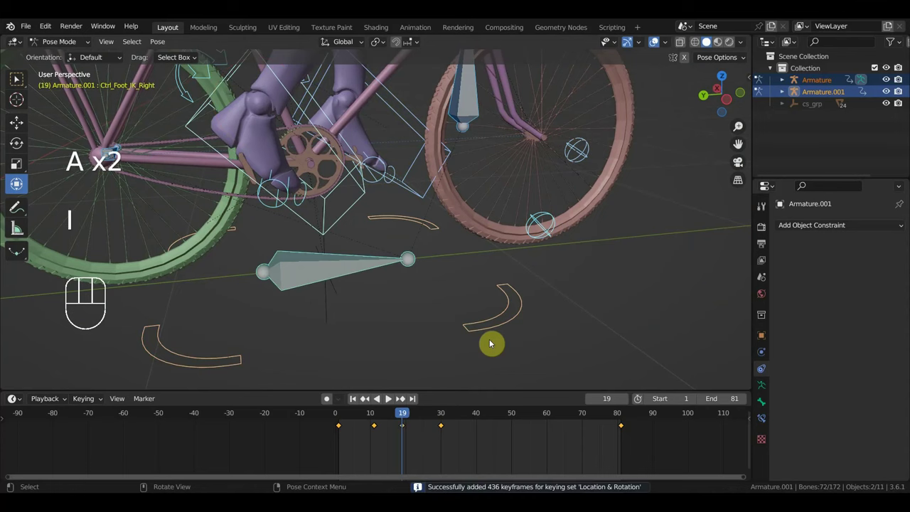
{"action": "key", "text": "KP_3"}
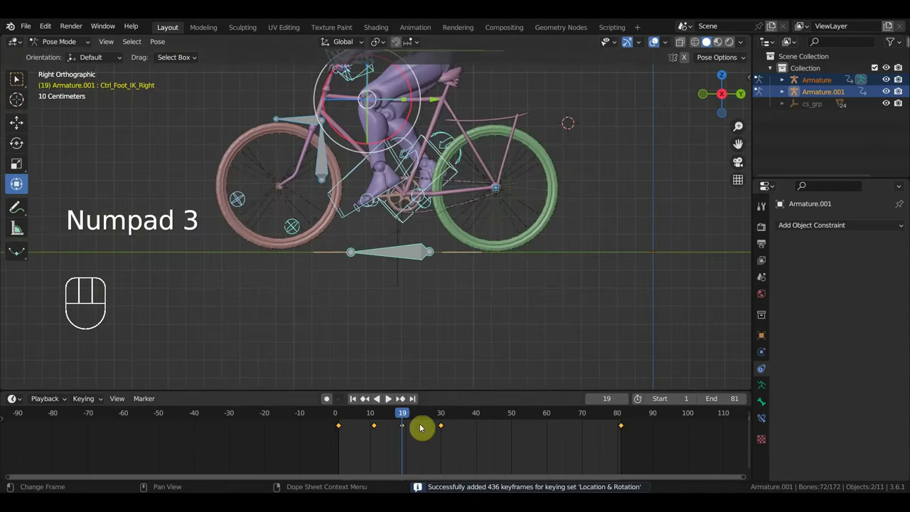
At frame 40, move Ctrl_Foot_IK_Left about 0.2 m up and slightly backward toward the upper rear pedal in the right side view
{"action": "left_click_drag", "start_coordinate": [406, 420], "coordinate": [454, 435]}
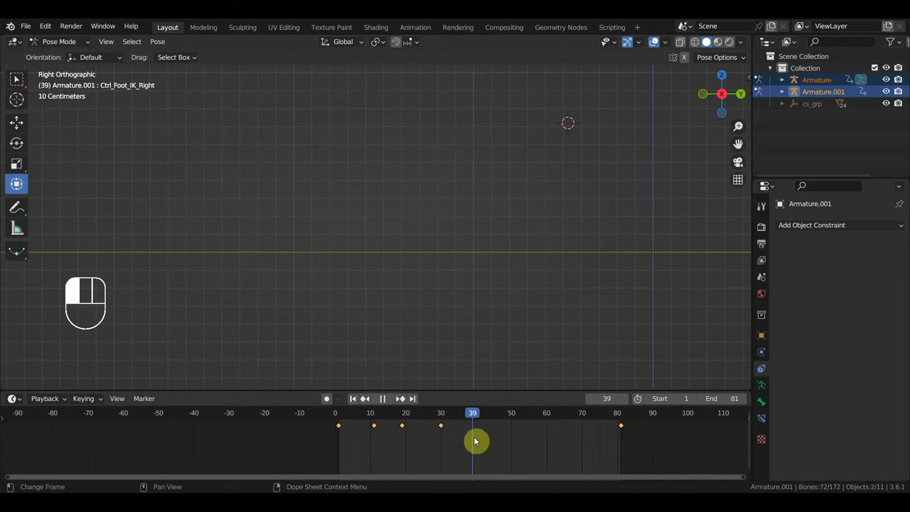
{"action": "middle_click_drag", "start_coordinate": [442, 377], "coordinate": [656, 306], "text": "shift"}
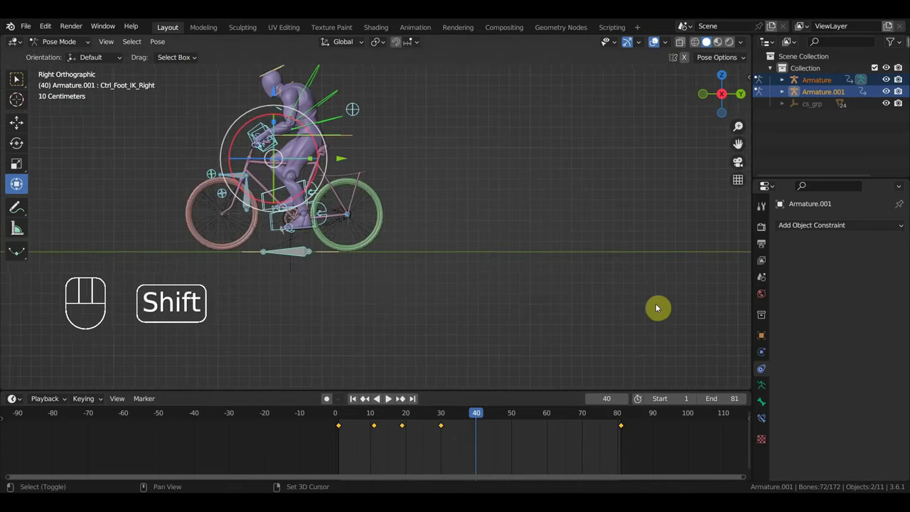
{"action": "scroll", "coordinate": [396, 298], "scroll_direction": "up", "scroll_amount": 3}
{"action": "middle_click_drag", "start_coordinate": [396, 299], "coordinate": [526, 307], "text": "shift"}
{"action": "scroll", "coordinate": [512, 304], "scroll_direction": "up", "scroll_amount": 3}
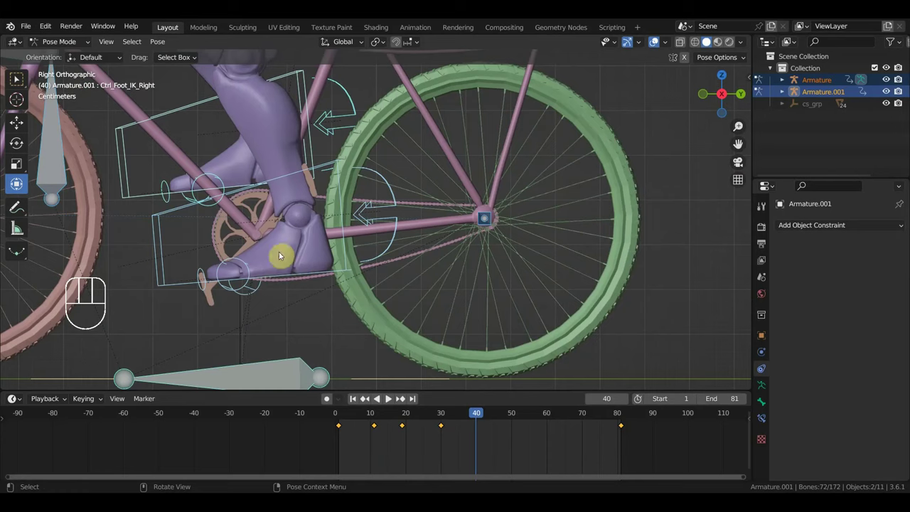
{"action": "left_click_drag", "start_coordinate": [476, 414], "coordinate": [477, 422]}
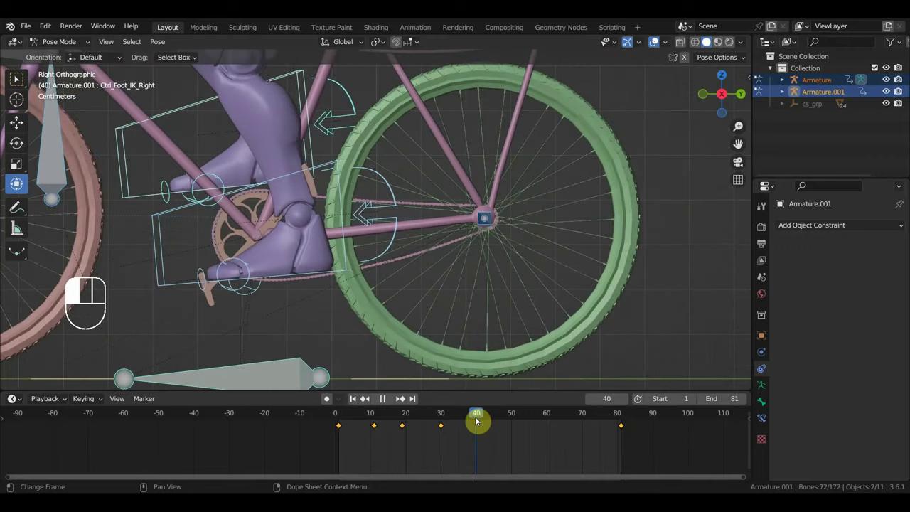
{"action": "left_click", "coordinate": [160, 279]}
{"action": "middle_click_drag", "start_coordinate": [166, 280], "coordinate": [214, 315]}
{"action": "key", "text": "KP_3"}
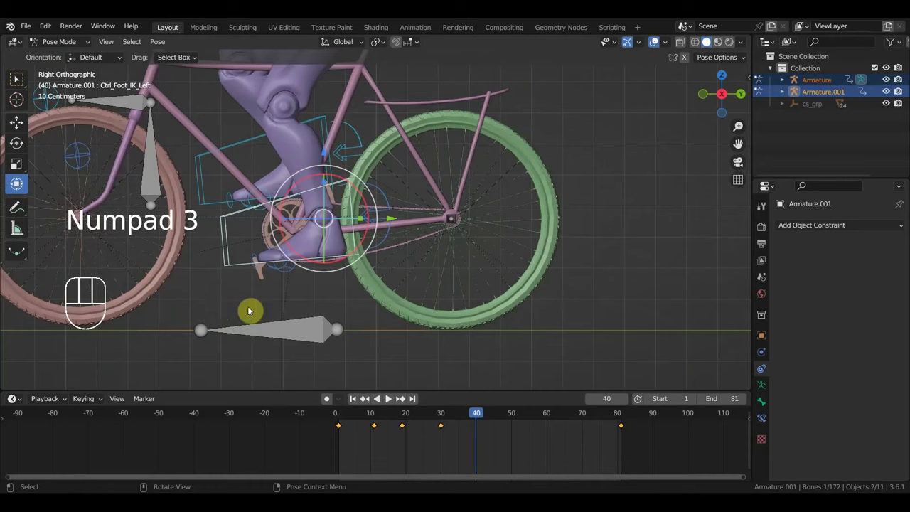
{"action": "key", "text": "g"}
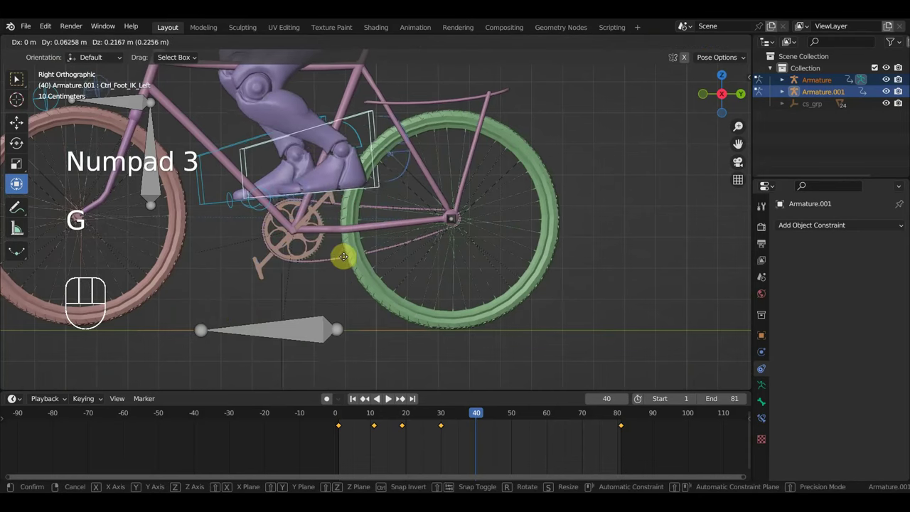
{"action": "left_click", "coordinate": [346, 267]}
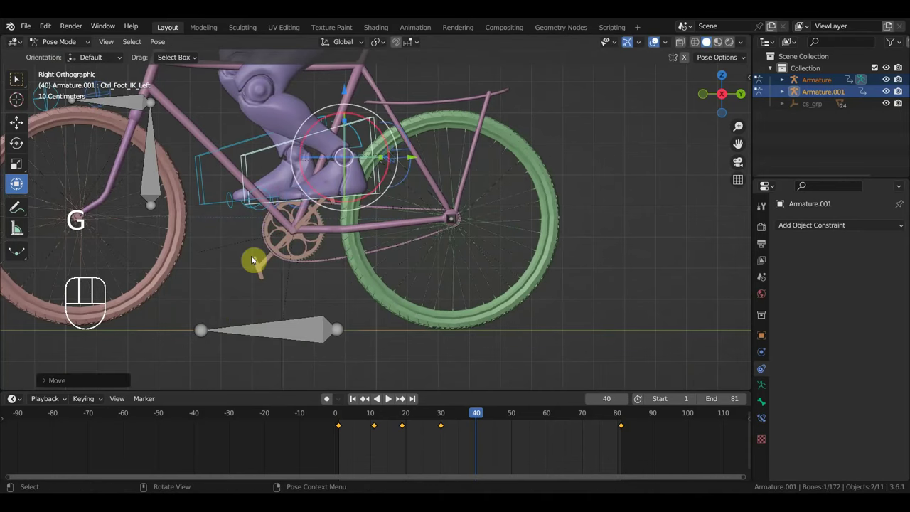
Move Ctrl_Foot_IK_Right about 0.22 m down to the lower front pedal and insert Location & Rotation keyframes for all bones at frame 40
{"action": "left_click", "coordinate": [229, 146]}
{"action": "key", "text": "g"}
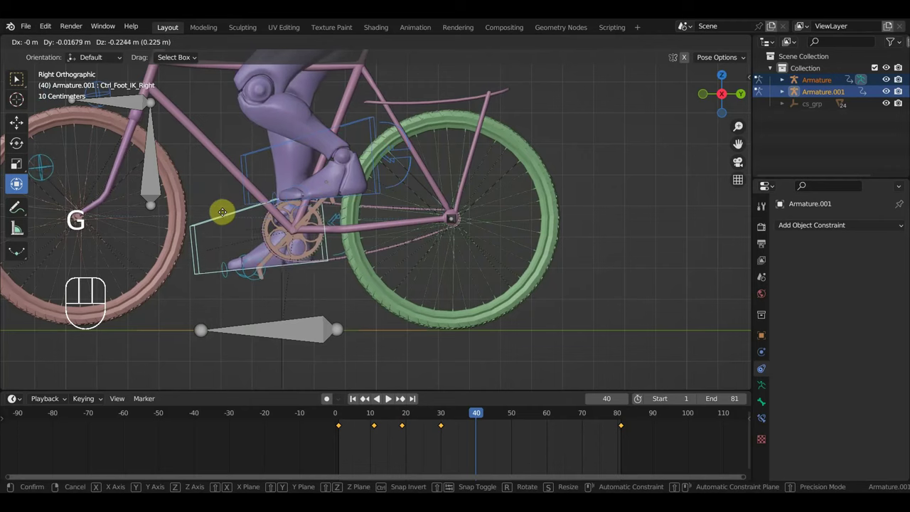
{"action": "left_click", "coordinate": [224, 214]}
{"action": "key", "text": "a"}
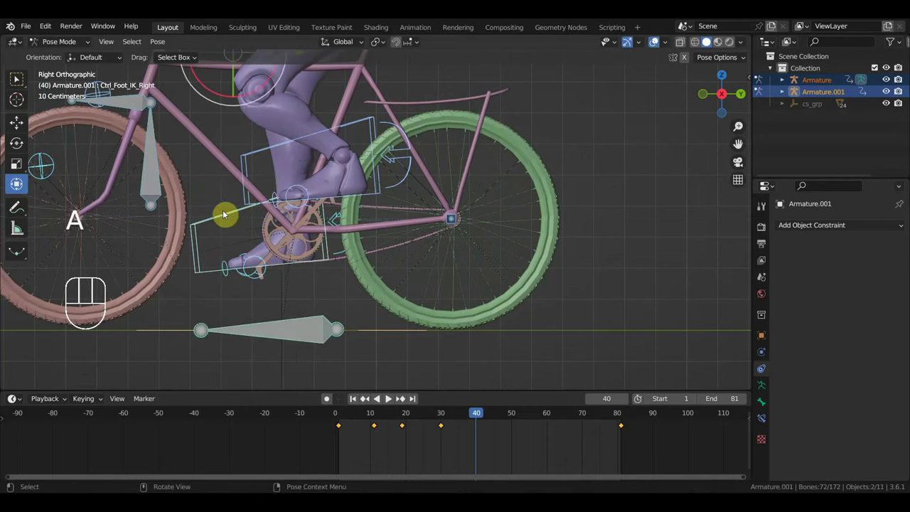
{"action": "key", "text": "i"}
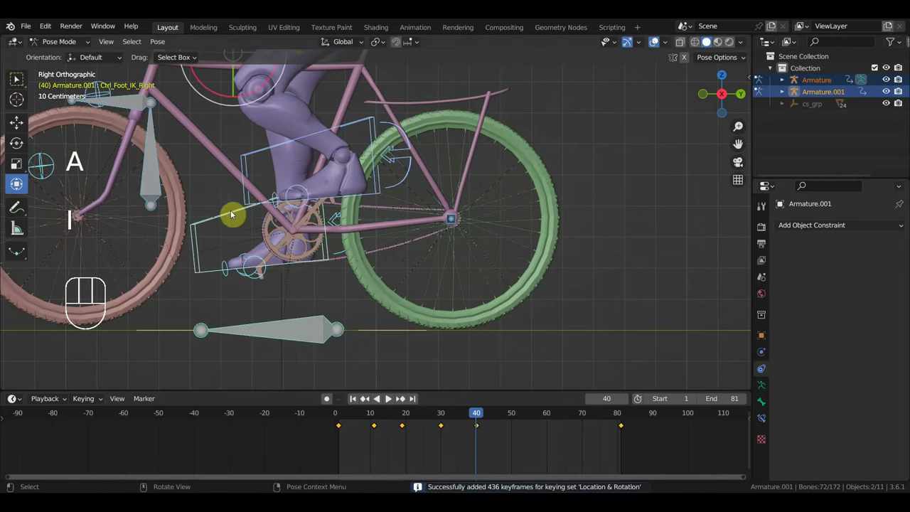
At frame 50, rotate Ctrl_Foot_IK_Right toe-down and move it about 0.17 m backward and slightly up toward the rear pedal in right side view
{"action": "left_click", "coordinate": [513, 417]}
{"action": "scroll", "coordinate": [295, 315], "scroll_direction": "down", "scroll_amount": 4}
{"action": "middle_click_drag", "start_coordinate": [294, 314], "coordinate": [521, 315], "text": "shift"}
{"action": "scroll", "coordinate": [452, 317], "scroll_direction": "up", "scroll_amount": 4}
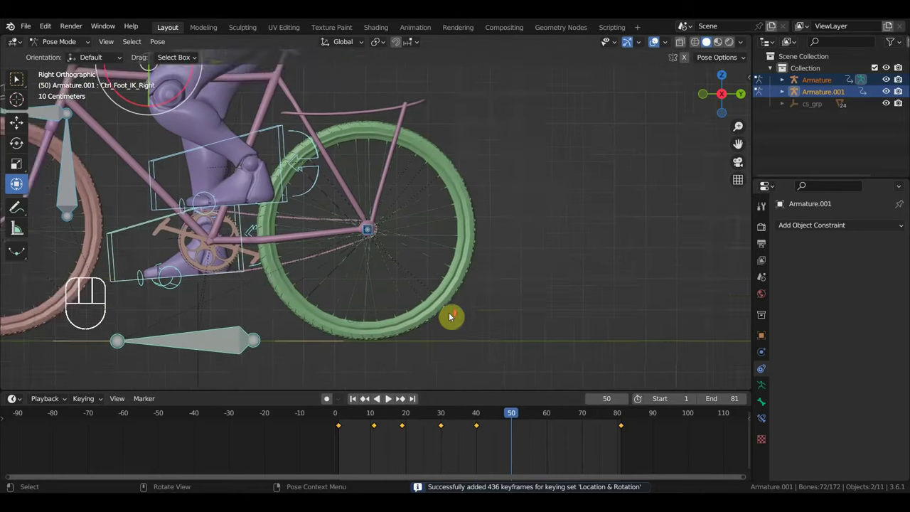
{"action": "middle_click_drag", "start_coordinate": [450, 316], "coordinate": [554, 307], "text": "shift"}
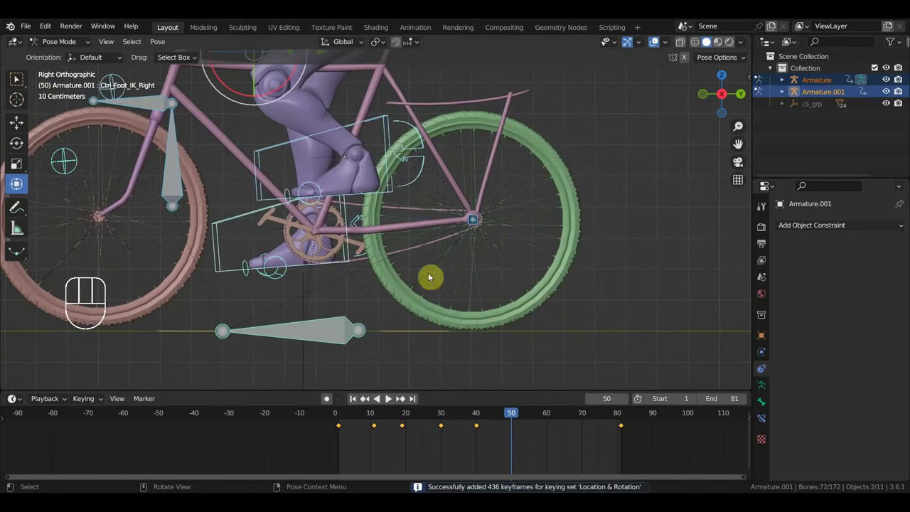
{"action": "left_click", "coordinate": [224, 267]}
{"action": "middle_click_drag", "start_coordinate": [227, 277], "coordinate": [252, 292]}
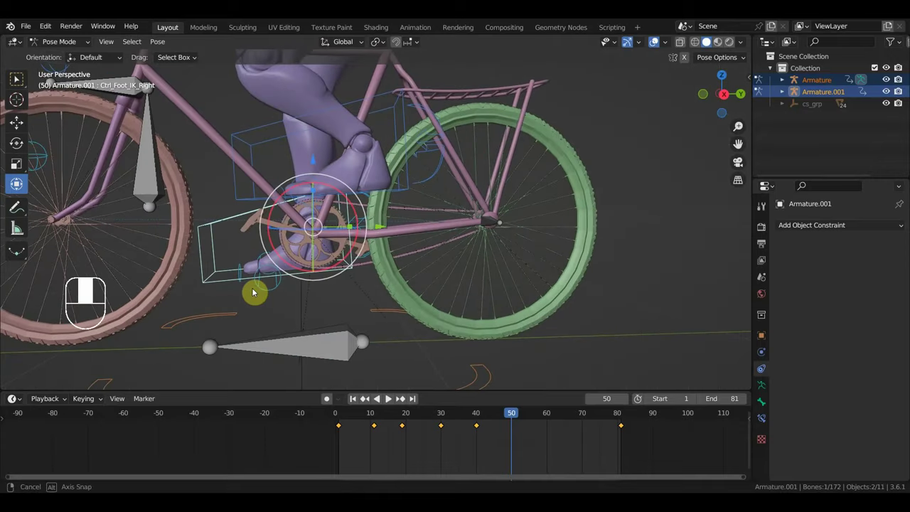
{"action": "key", "text": "KP_3"}
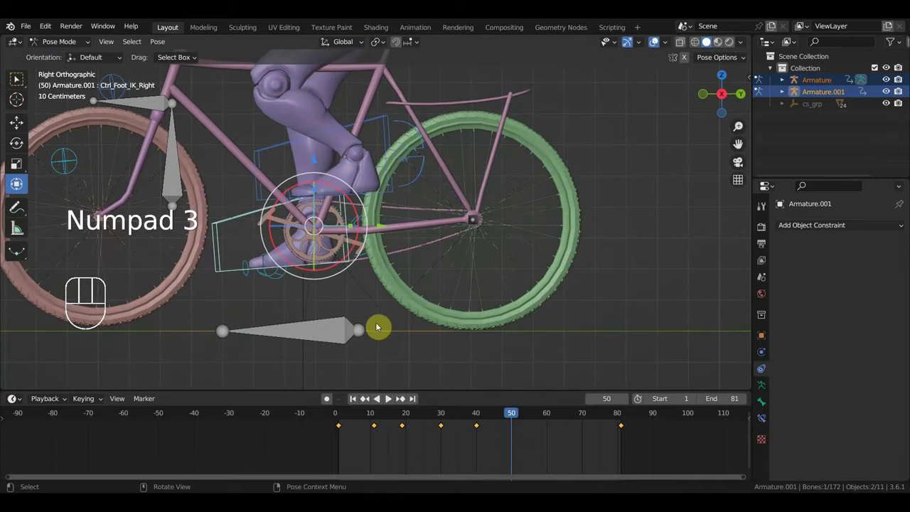
{"action": "key", "text": "r"}
{"action": "left_click", "coordinate": [417, 275]}
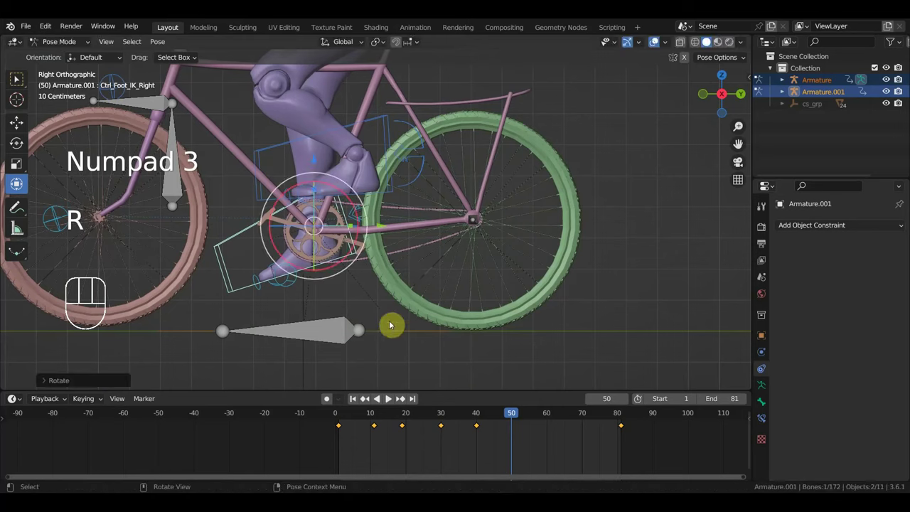
{"action": "key", "text": "g"}
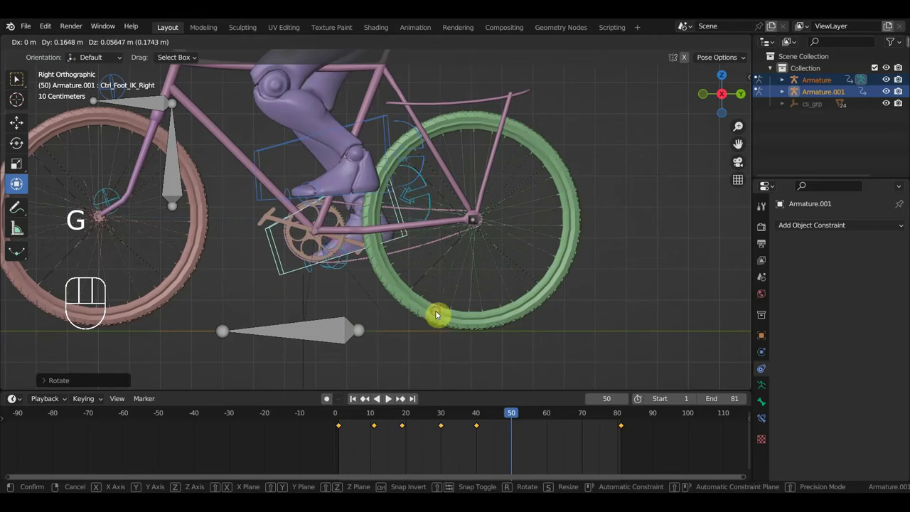
{"action": "left_click", "coordinate": [436, 317]}
Move Ctrl_Foot_IK_Left about 0.2 m forward and slightly down onto the front pedal, and insert Location & Rotation keyframes for all bones at frame 50
{"action": "left_click", "coordinate": [326, 219]}
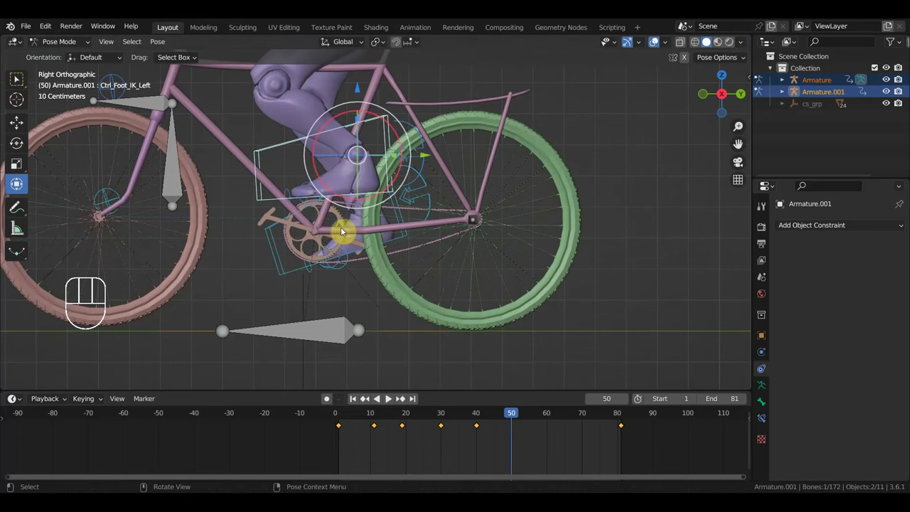
{"action": "key", "text": "g"}
{"action": "left_click", "coordinate": [277, 256]}
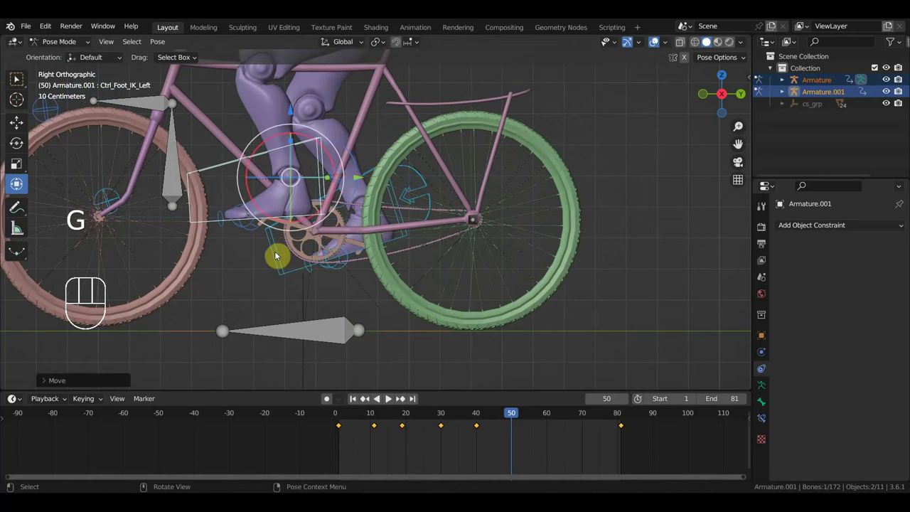
{"action": "key", "text": "a"}
{"action": "key", "text": "i"}
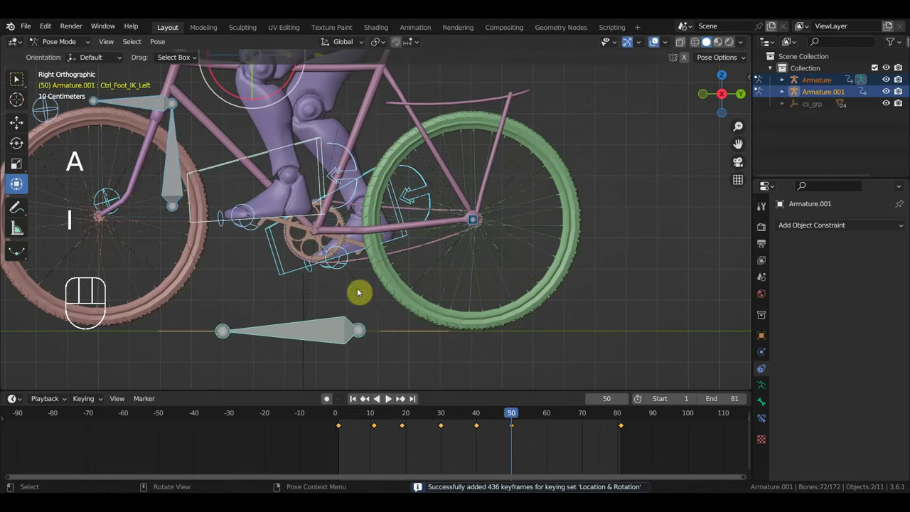
At frame 60, move Ctrl_Foot_IK_Left about 0.23 m down and slightly backward to the lower pedal in the right side view
{"action": "left_click", "coordinate": [544, 426]}
{"action": "scroll", "coordinate": [422, 367], "scroll_direction": "down", "scroll_amount": 5}
{"action": "middle_click_drag", "start_coordinate": [422, 367], "coordinate": [462, 319], "text": "shift"}
{"action": "scroll", "coordinate": [493, 320], "scroll_direction": "up", "scroll_amount": 3}
{"action": "scroll", "coordinate": [495, 320], "scroll_direction": "up", "scroll_amount": 2}
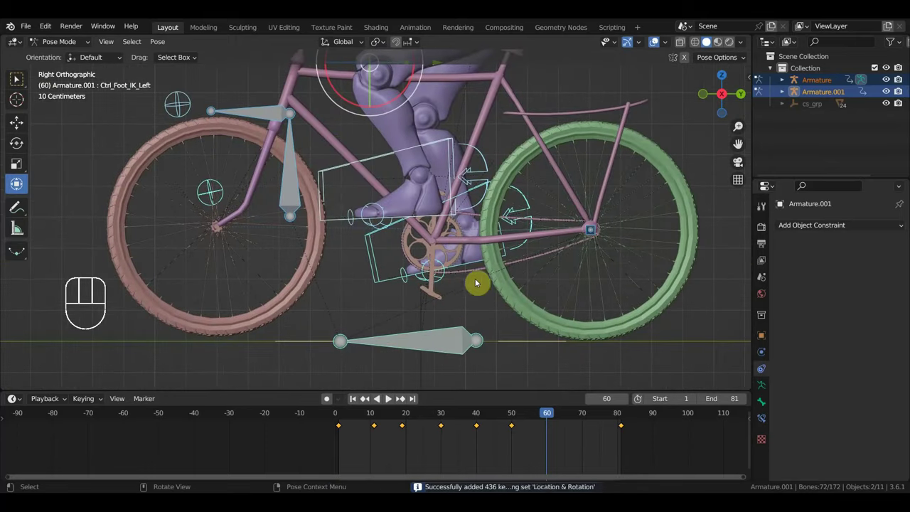
{"action": "left_click", "coordinate": [385, 281]}
{"action": "middle_click_drag", "start_coordinate": [408, 301], "coordinate": [403, 277]}
{"action": "left_click", "coordinate": [360, 139]}
{"action": "key", "text": "KP_3"}
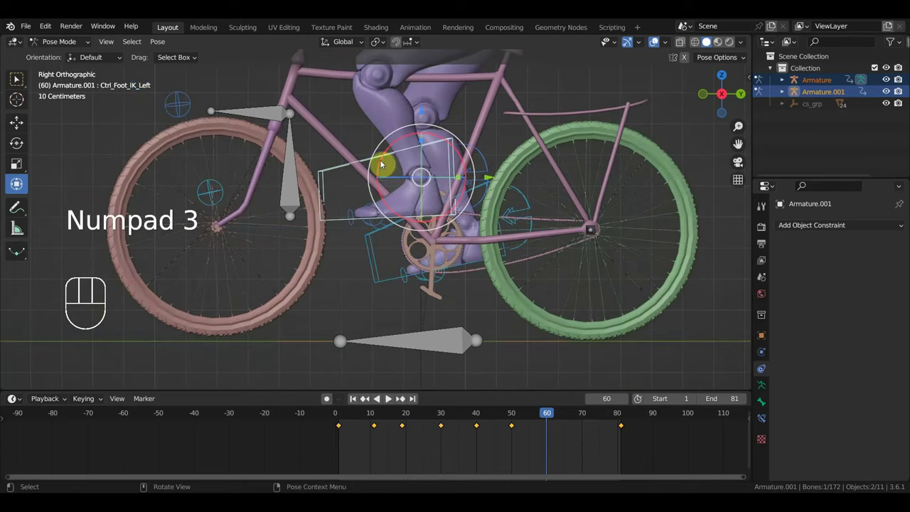
{"action": "key", "text": "g"}
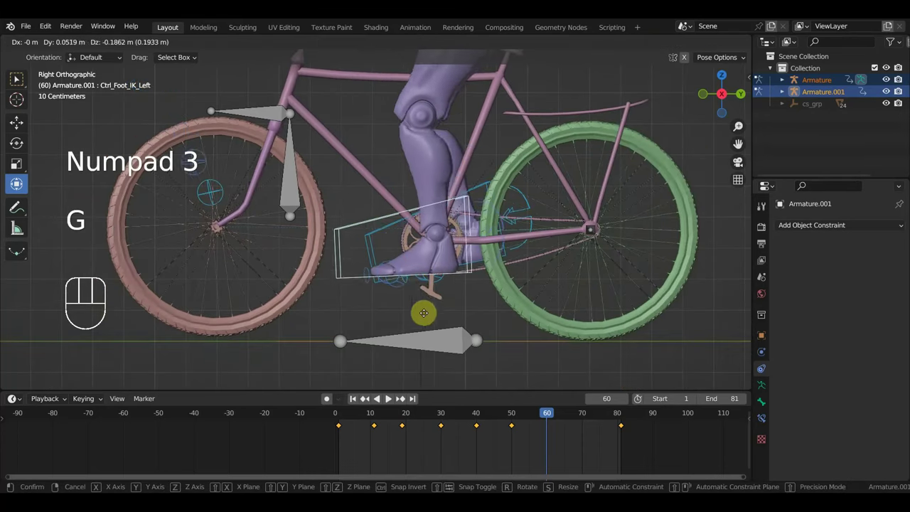
{"action": "left_click", "coordinate": [434, 325]}
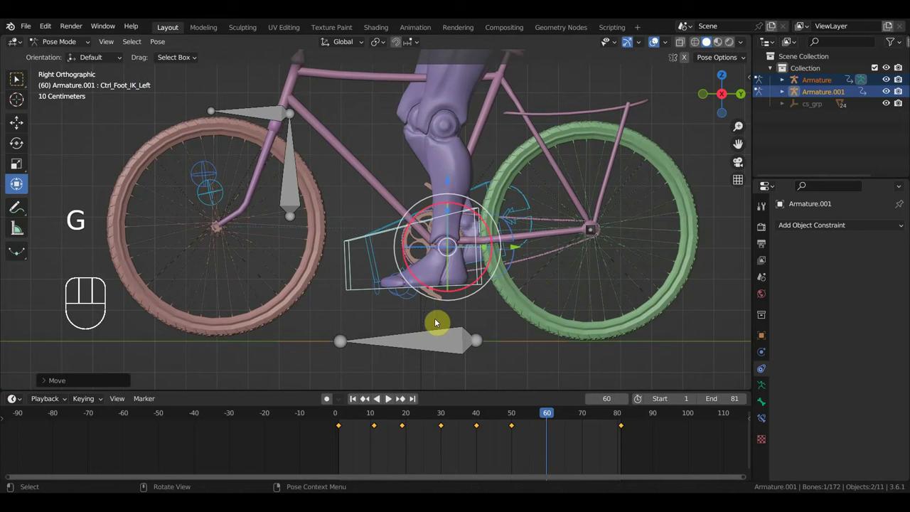
Move Ctrl_Foot_IK_Right about 0.25 m up toward the upper pedal and insert Location & Rotation keyframes for all bones at frame 60
{"action": "left_click", "coordinate": [388, 224]}
{"action": "key", "text": "g"}
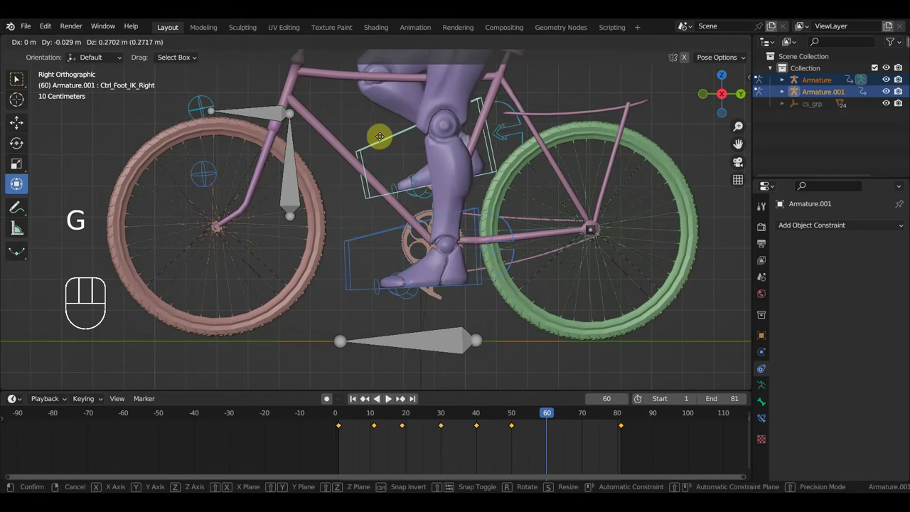
{"action": "left_click", "coordinate": [379, 145]}
{"action": "middle_click_drag", "start_coordinate": [379, 145], "coordinate": [530, 206]}
{"action": "key", "text": "g"}
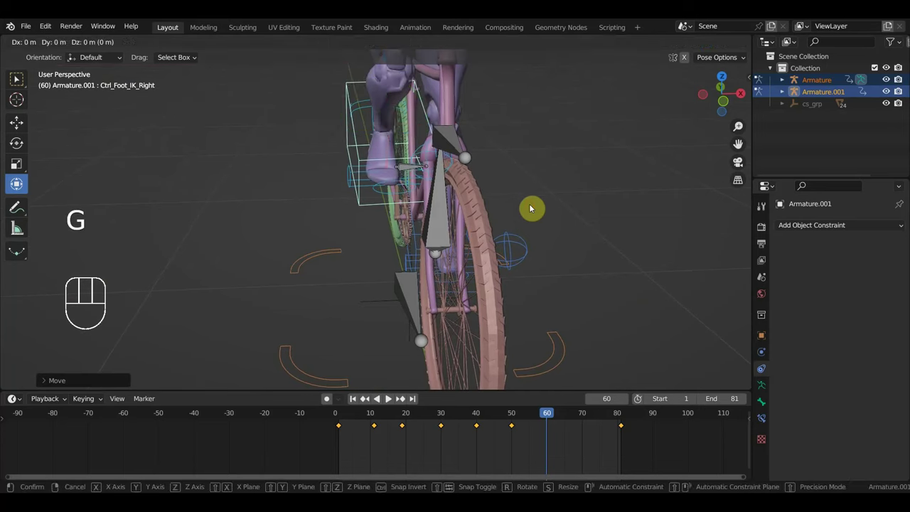
{"action": "right_click", "coordinate": [544, 208]}
{"action": "key", "text": "a"}
{"action": "key", "text": "i"}
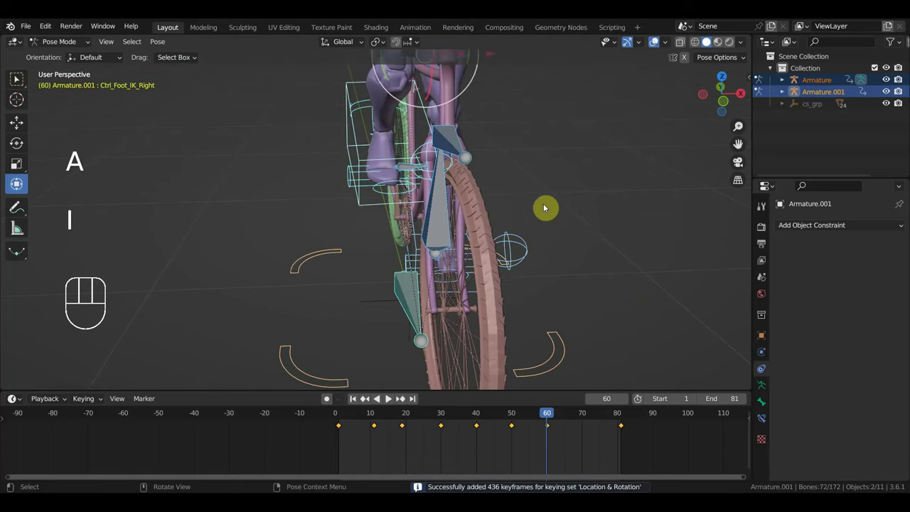
At frame 71, rotate Ctrl_Foot_IK_Left about 46° toe-down and move it about 0.07 m backward and down to the rear pedal in right side view
{"action": "key", "text": "KP_3"}
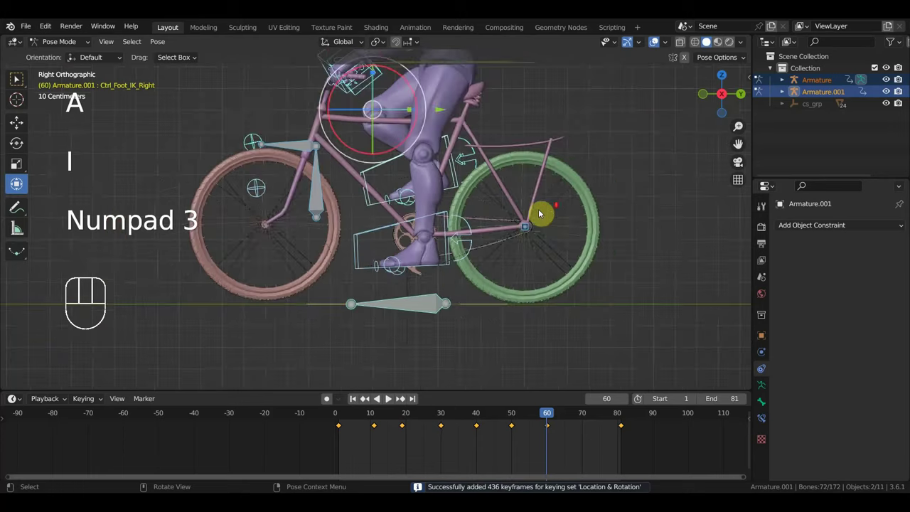
{"action": "left_click", "coordinate": [582, 415]}
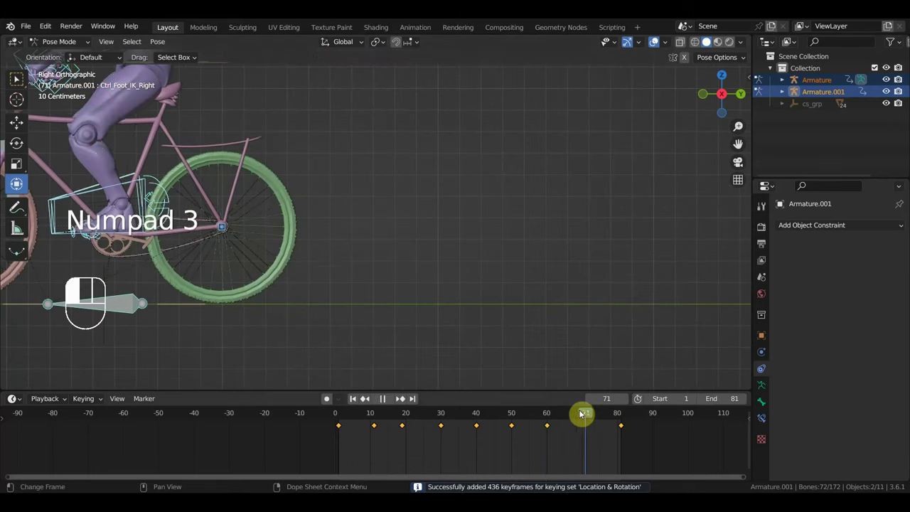
{"action": "middle_click_drag", "start_coordinate": [353, 289], "coordinate": [428, 277], "text": "shift"}
{"action": "scroll", "coordinate": [428, 277], "scroll_direction": "up", "scroll_amount": 3}
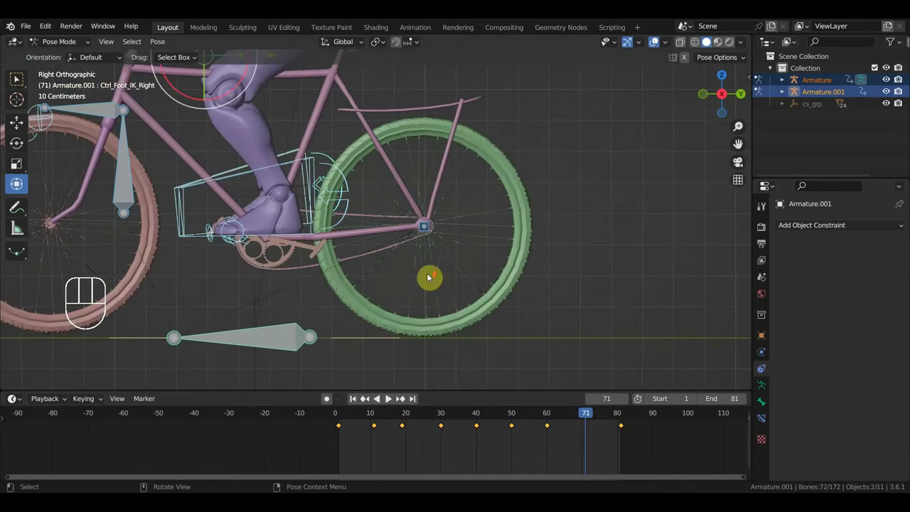
{"action": "left_click", "coordinate": [231, 177]}
{"action": "key", "text": "r"}
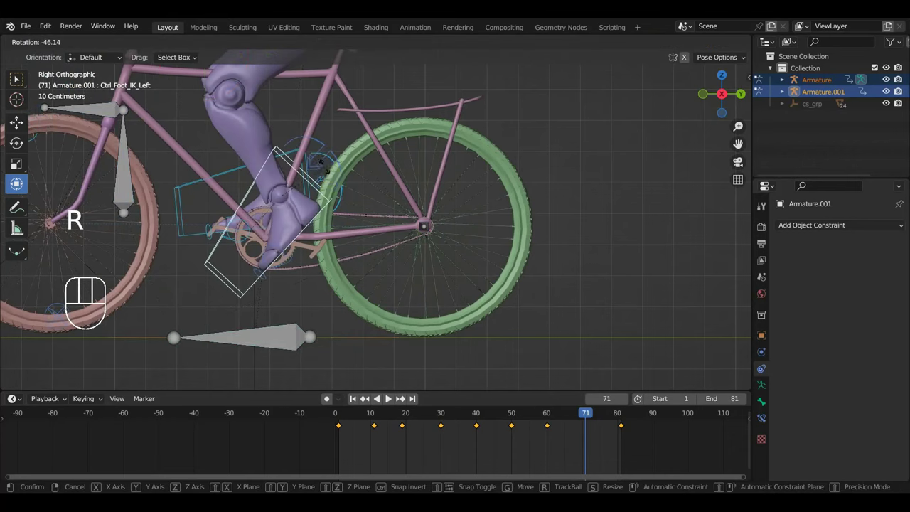
{"action": "left_click", "coordinate": [333, 188]}
{"action": "key", "text": "g"}
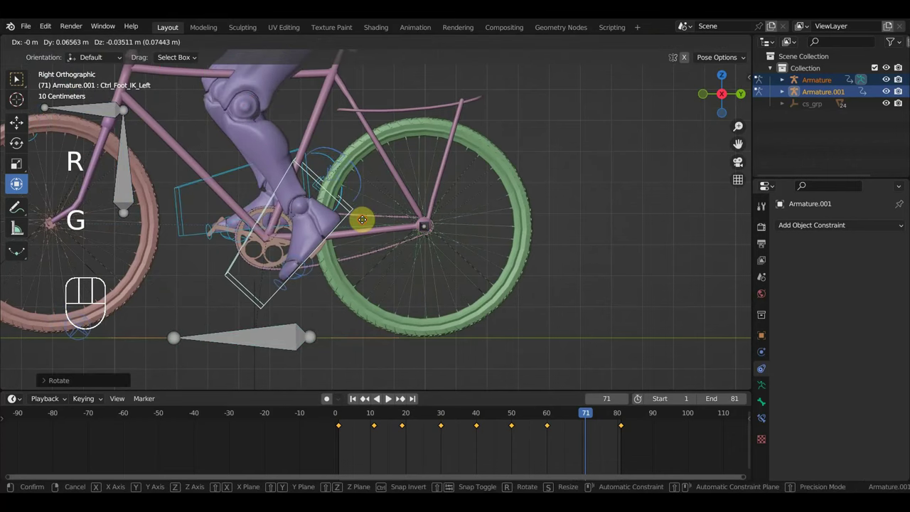
{"action": "left_click", "coordinate": [359, 217]}
Move Ctrl_Foot_IK_Right forward onto the front pedal and insert Location & Rotation keyframes for all bones at frame 71
{"action": "left_click", "coordinate": [231, 172]}
{"action": "key", "text": "g"}
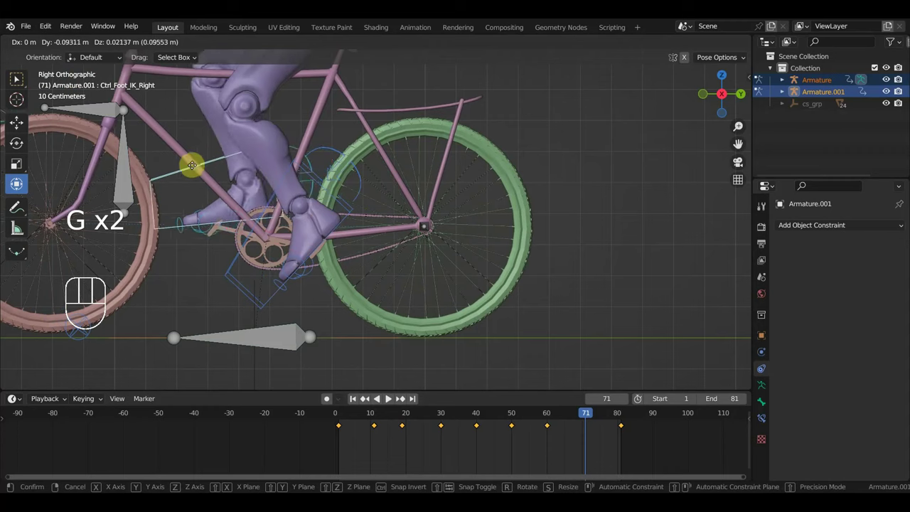
{"action": "left_click", "coordinate": [191, 172]}
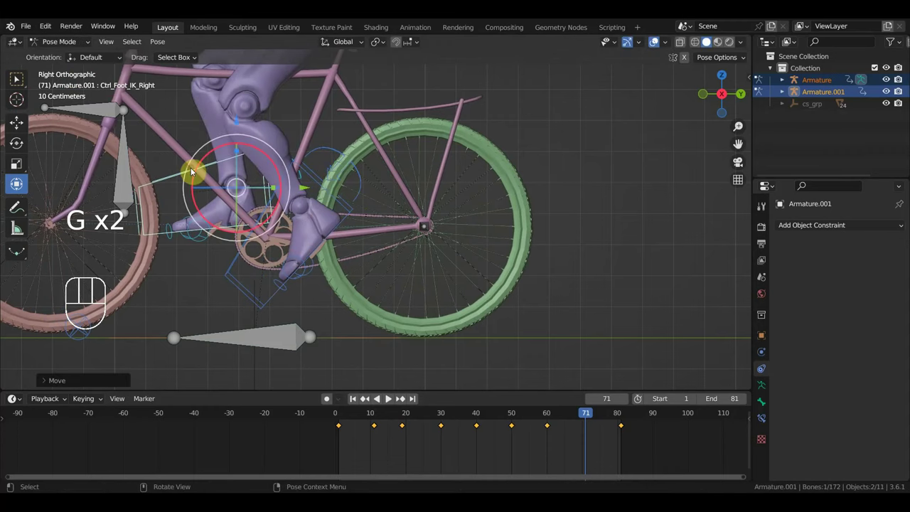
{"action": "key", "text": "g"}
{"action": "left_click", "coordinate": [228, 170]}
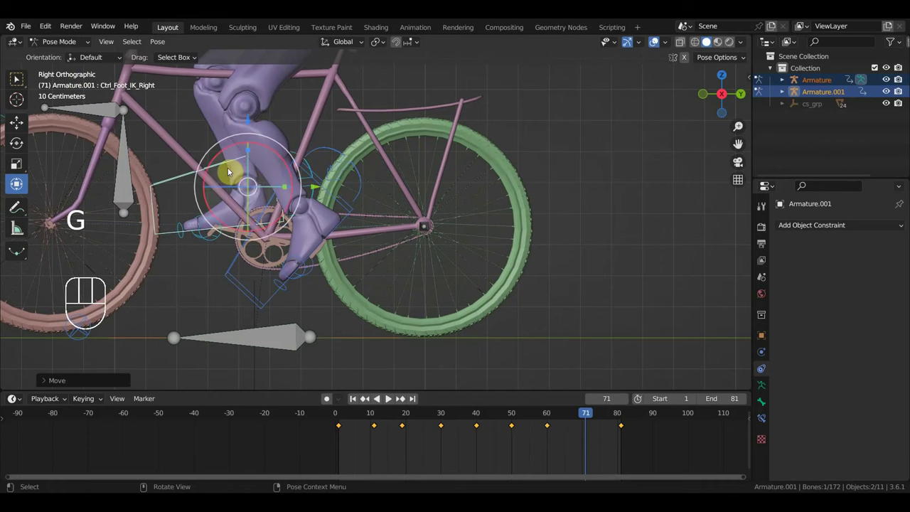
{"action": "key", "text": "a"}
{"action": "key", "text": "i"}
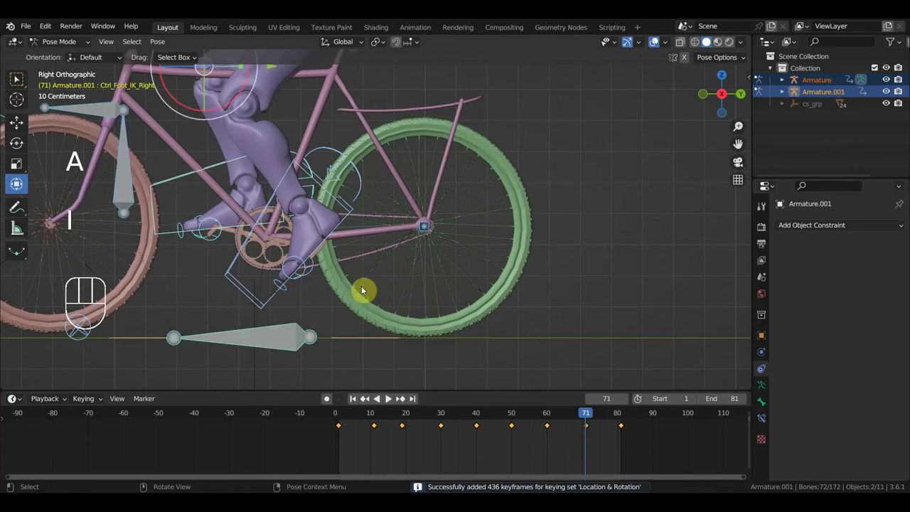
At frame 78, move Ctrl_Foot_IK_Right slightly up so the foot rests on the front pedal
{"action": "left_click_drag", "start_coordinate": [587, 416], "coordinate": [610, 424]}
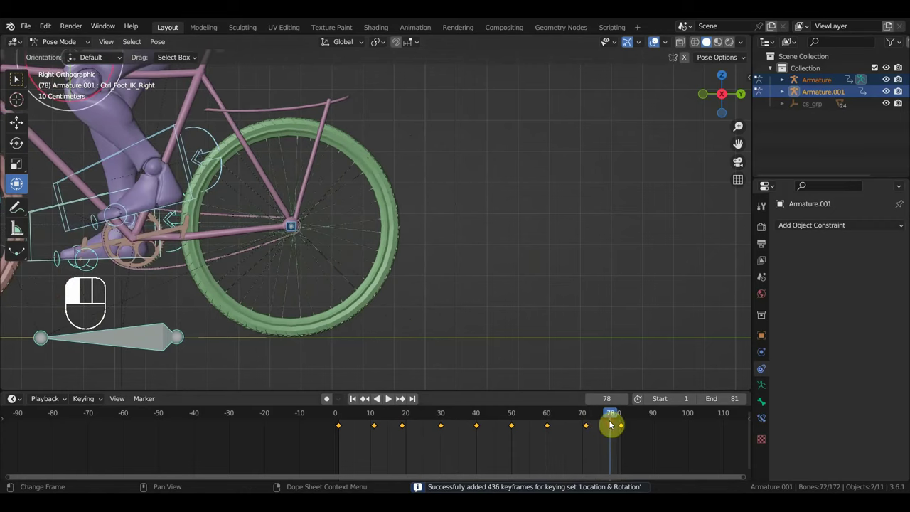
{"action": "middle_click_drag", "start_coordinate": [459, 297], "coordinate": [605, 264], "text": "shift"}
{"action": "scroll", "coordinate": [576, 266], "scroll_direction": "up", "scroll_amount": 2}
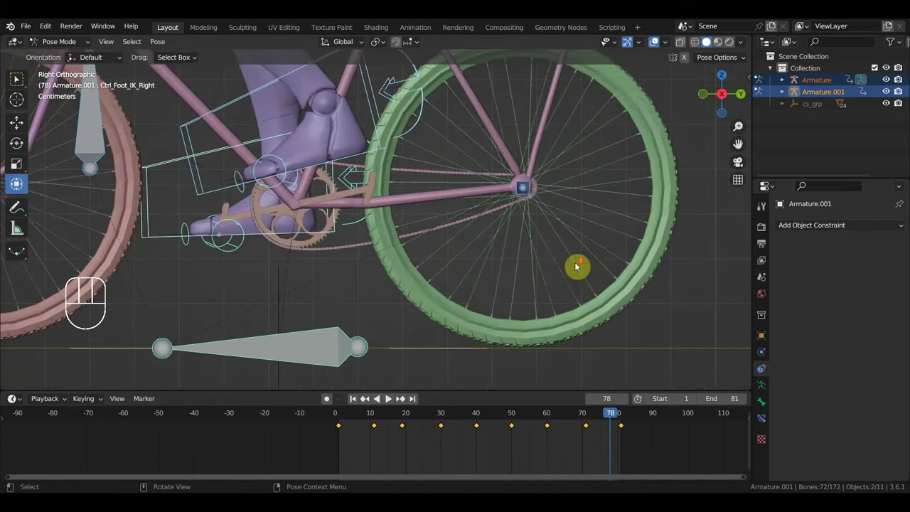
{"action": "left_click", "coordinate": [165, 238]}
{"action": "key", "text": "g"}
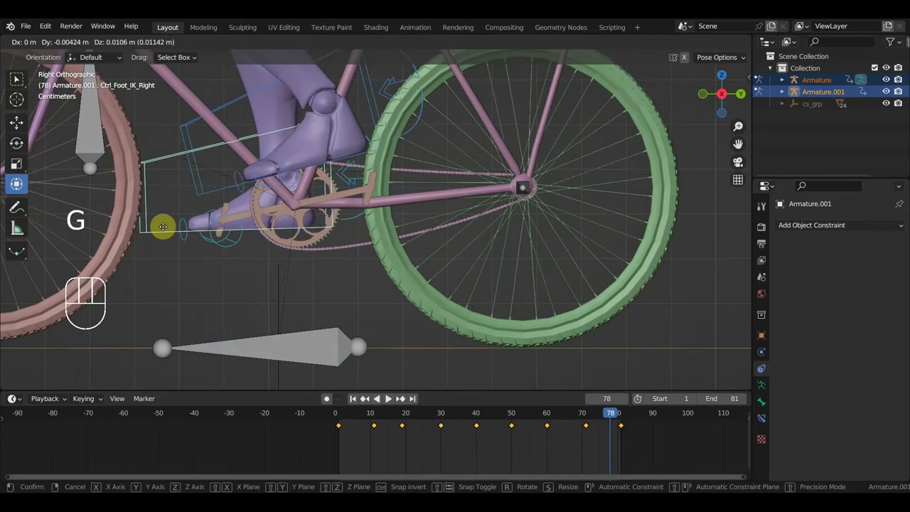
{"action": "left_click", "coordinate": [162, 222]}
Move Ctrl_Foot_IK_Left about 0.12 m backward and down toward the rear pedal in the right side view at frame 78
{"action": "left_click", "coordinate": [318, 167]}
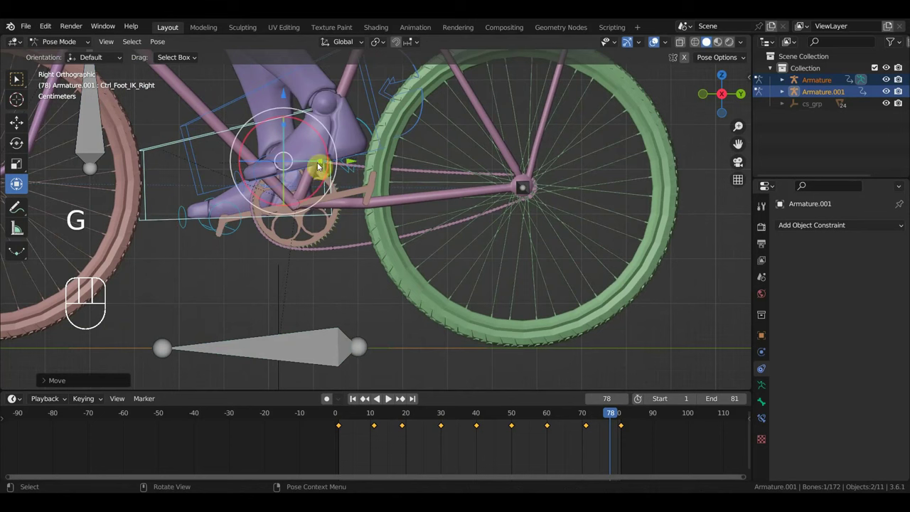
{"action": "left_click", "coordinate": [247, 99]}
{"action": "middle_click_drag", "start_coordinate": [248, 99], "coordinate": [293, 152]}
{"action": "key", "text": "KP_3"}
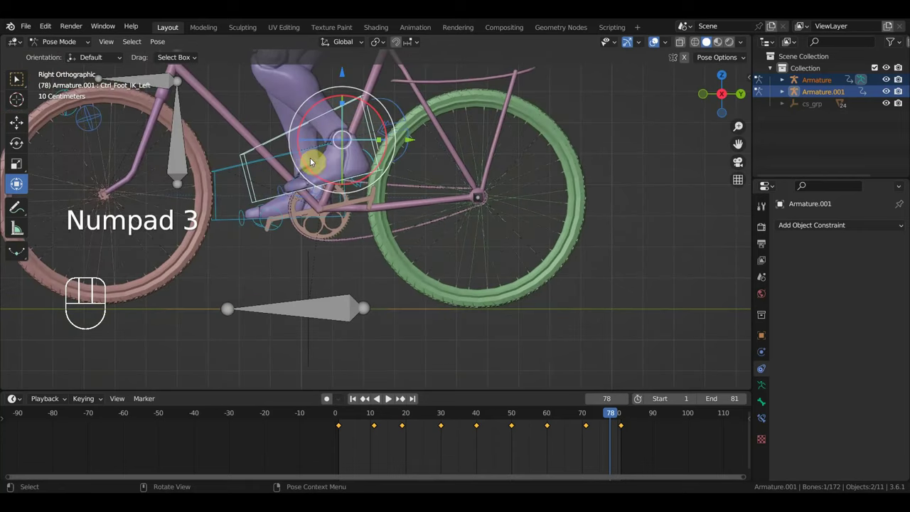
{"action": "key", "text": "g"}
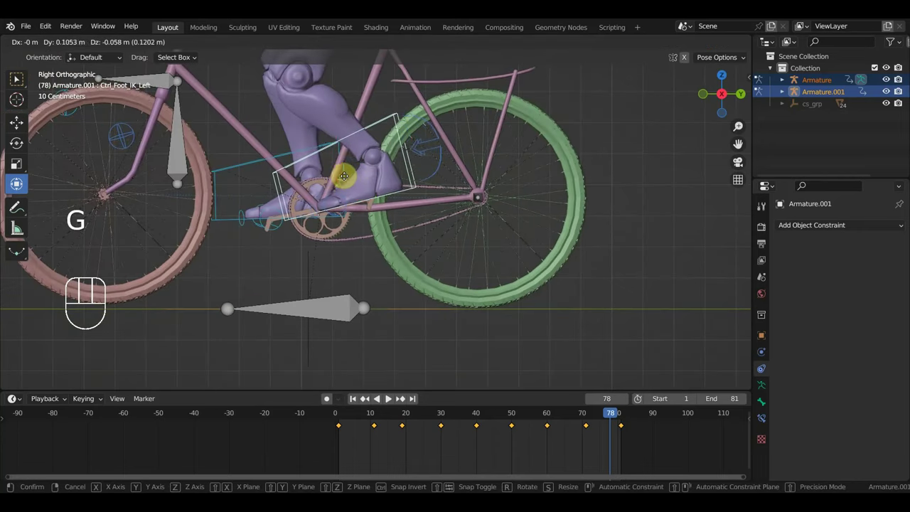
{"action": "left_click", "coordinate": [343, 174]}
Rotate Ctrl_Foot_IK_Left about 14° toe-down and insert Location & Rotation keyframes for all bones at frame 78
{"action": "key", "text": "r"}
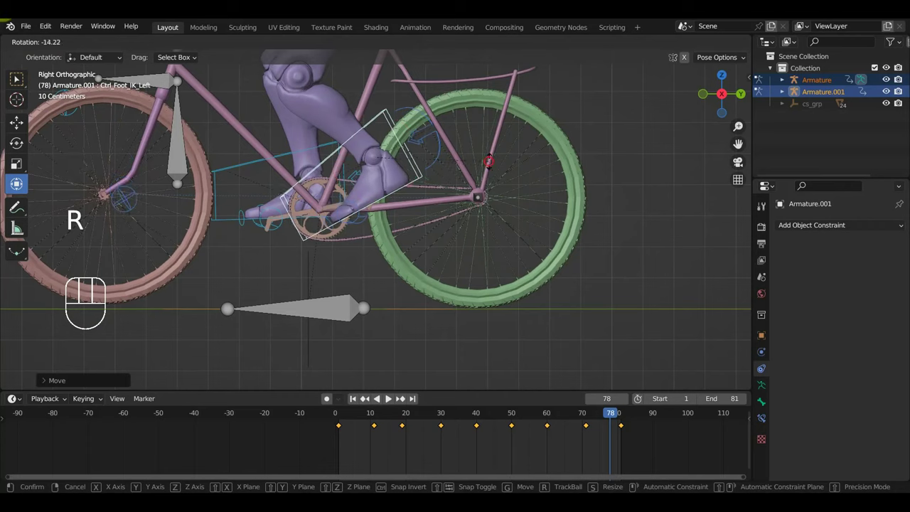
{"action": "left_click", "coordinate": [489, 165]}
{"action": "key", "text": "a"}
{"action": "key", "text": "i"}
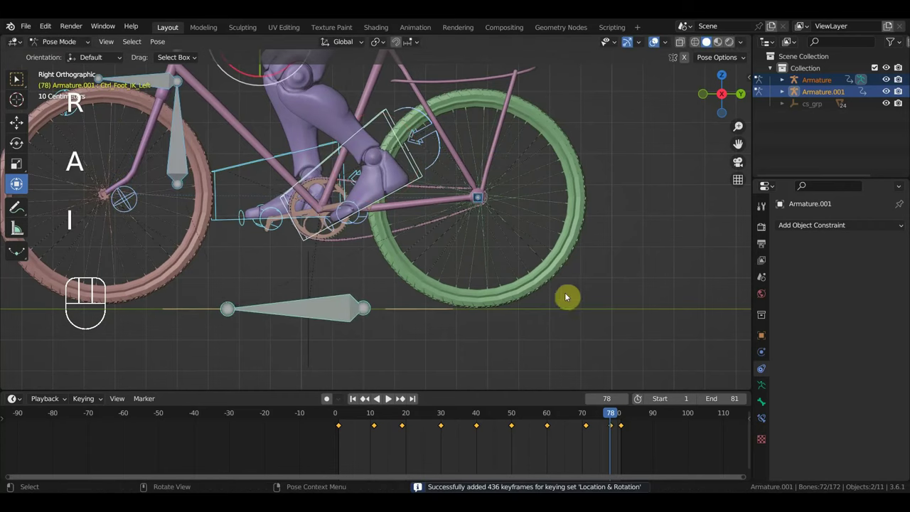
At frame 65, move Ctrl_Foot_IK_Left slightly backward and down so the foot follows its pedal
{"action": "left_click", "coordinate": [565, 420]}
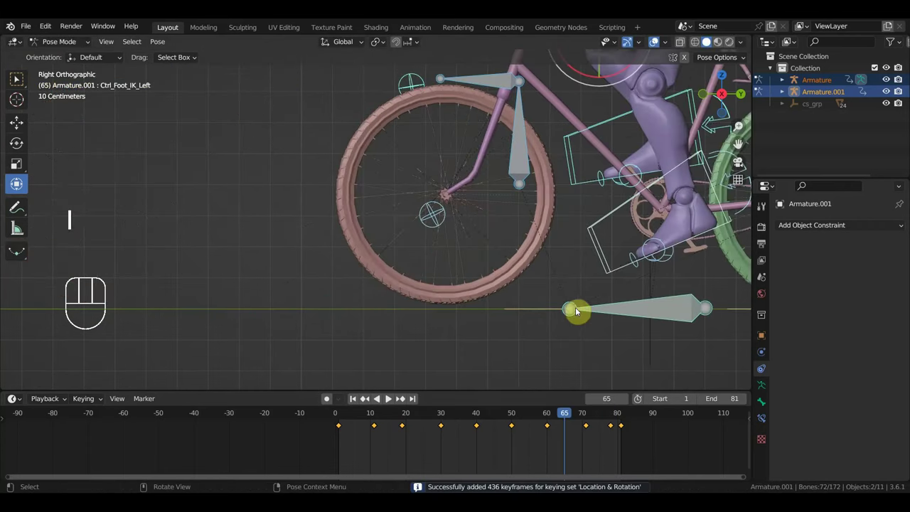
{"action": "middle_click_drag", "start_coordinate": [576, 310], "coordinate": [359, 276], "text": "shift"}
{"action": "left_click", "coordinate": [355, 266]}
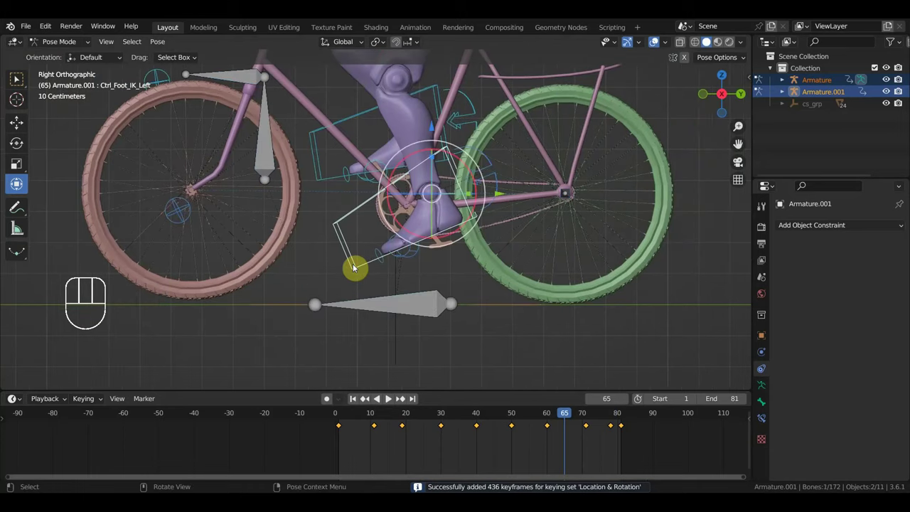
{"action": "key", "text": "g"}
{"action": "left_click", "coordinate": [363, 271]}
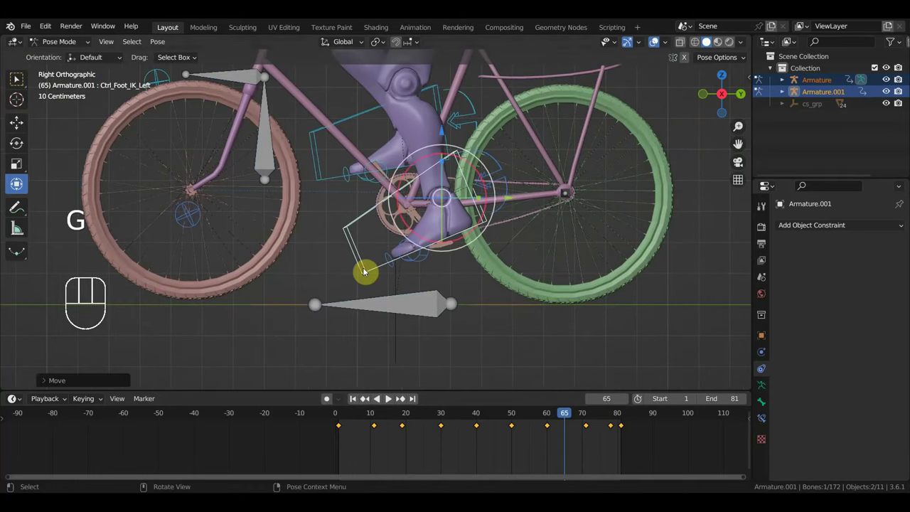
Move Ctrl_Foot_IK_Right slightly forward onto its pedal and insert Location & Rotation keyframes for all bones at frame 65
{"action": "left_click", "coordinate": [326, 176]}
{"action": "middle_click_drag", "start_coordinate": [329, 177], "coordinate": [511, 234]}
{"action": "key", "text": "g"}
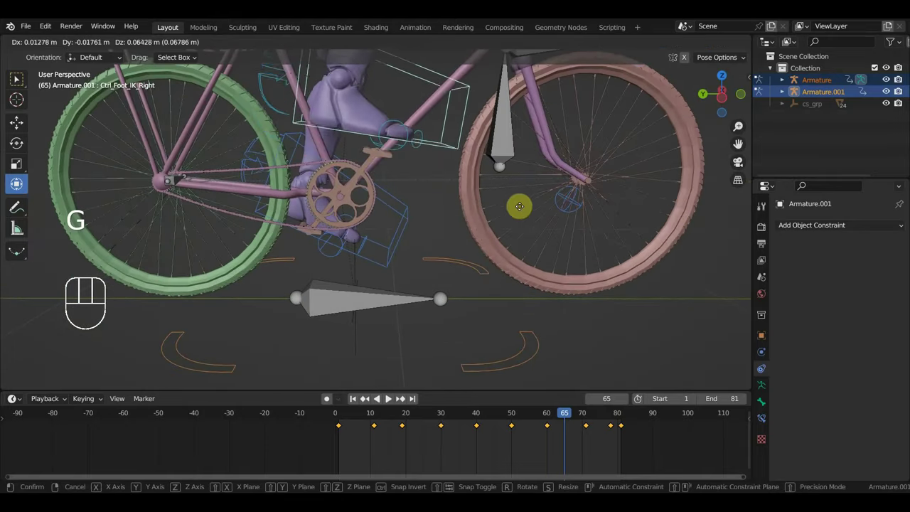
{"action": "left_click", "coordinate": [528, 231]}
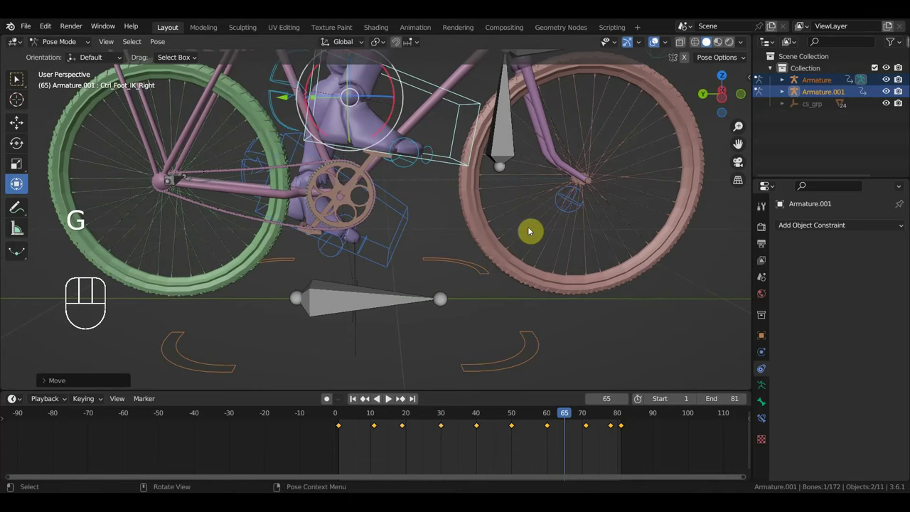
{"action": "key", "text": "a"}
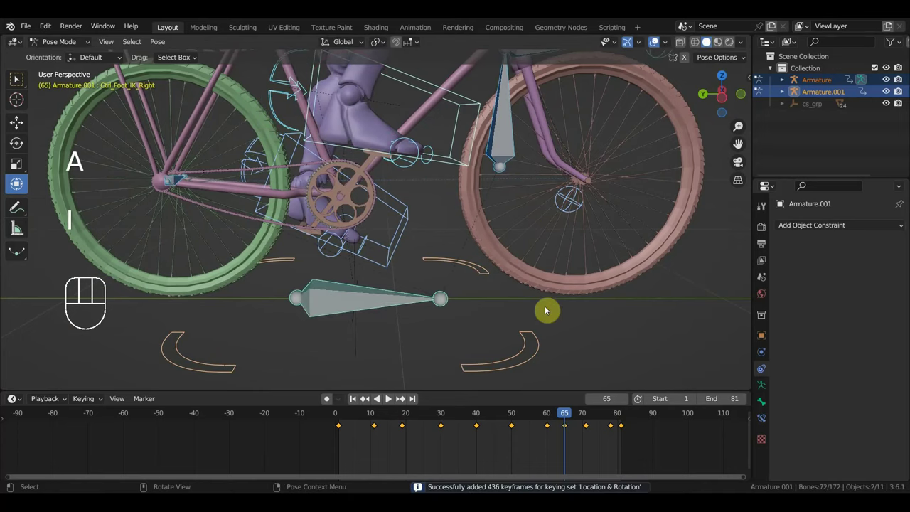
At frame 55, move Ctrl_Foot_IK_Left slightly forward and down toward the front pedal in the right side view
{"action": "left_click", "coordinate": [528, 417]}
{"action": "middle_click_drag", "start_coordinate": [545, 296], "coordinate": [327, 302]}
{"action": "key", "text": "KP_3"}
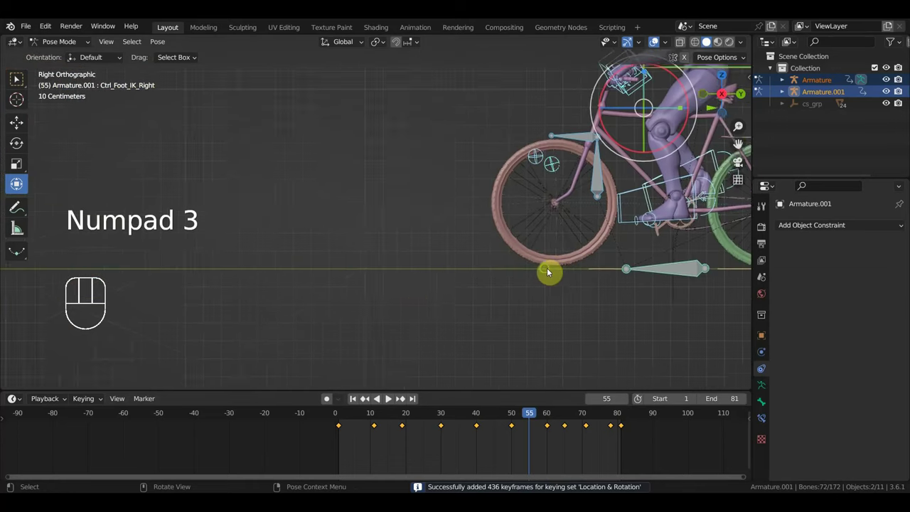
{"action": "middle_click_drag", "start_coordinate": [547, 272], "coordinate": [239, 270], "text": "shift"}
{"action": "scroll", "coordinate": [282, 270], "scroll_direction": "up", "scroll_amount": 3}
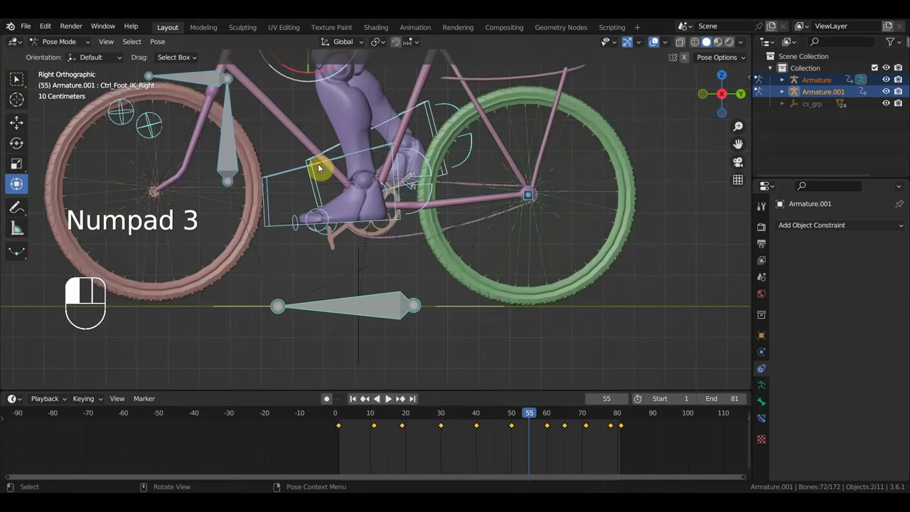
{"action": "left_click", "coordinate": [387, 214]}
{"action": "key", "text": "g"}
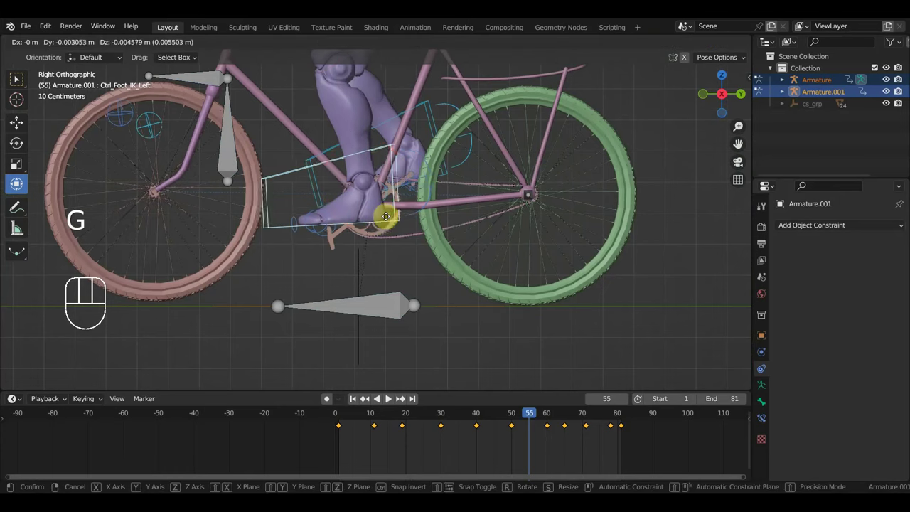
{"action": "left_click", "coordinate": [399, 200]}
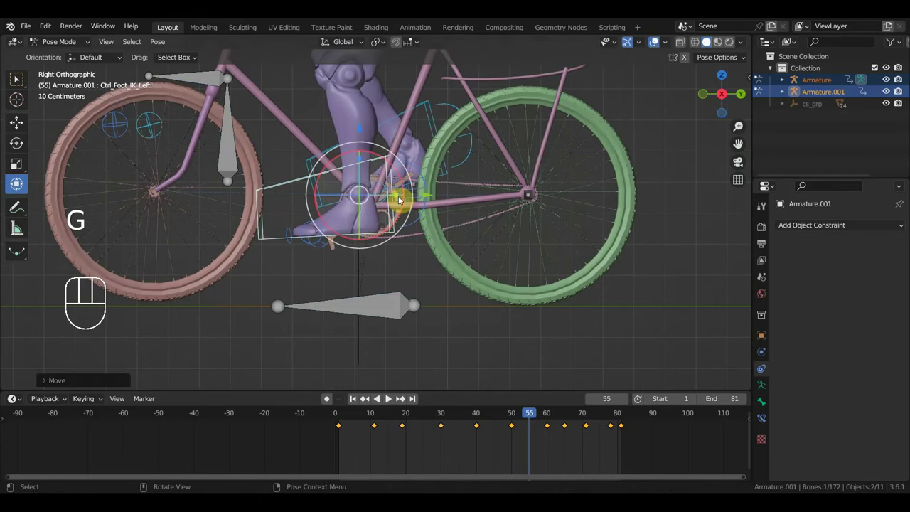
Move Ctrl_Foot_IK_Right about 0.07 m backward and up over the rear pedal and insert Location & Rotation keyframes for all bones at frame 55
{"action": "left_click", "coordinate": [422, 147]}
{"action": "middle_click_drag", "start_coordinate": [422, 146], "coordinate": [465, 275]}
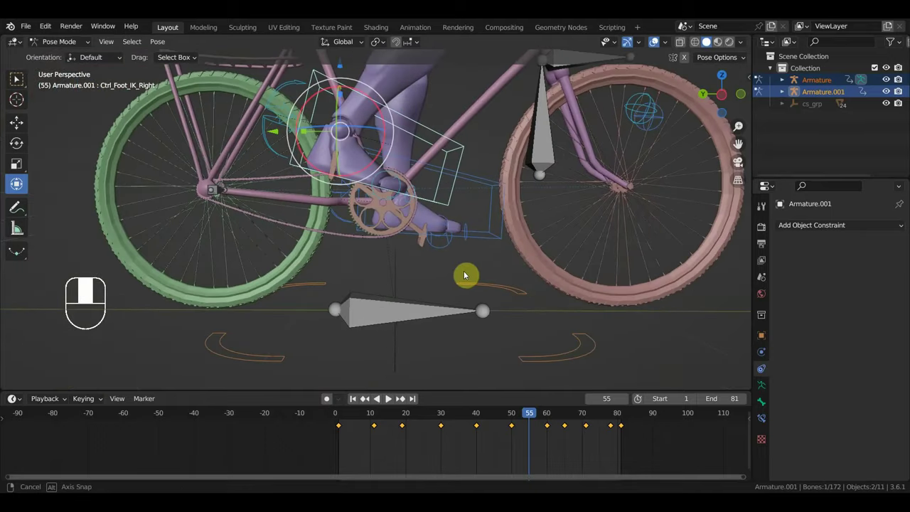
{"action": "key", "text": "g"}
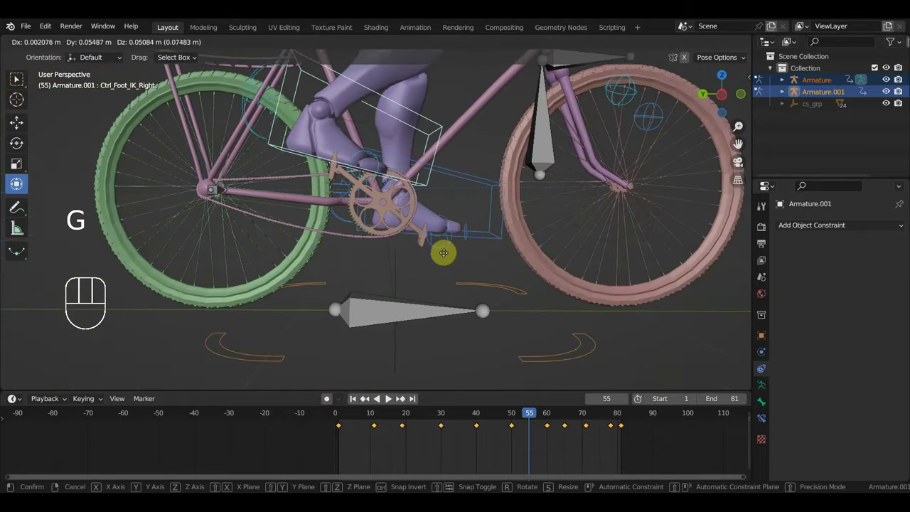
{"action": "left_click", "coordinate": [443, 253]}
{"action": "key", "text": "a"}
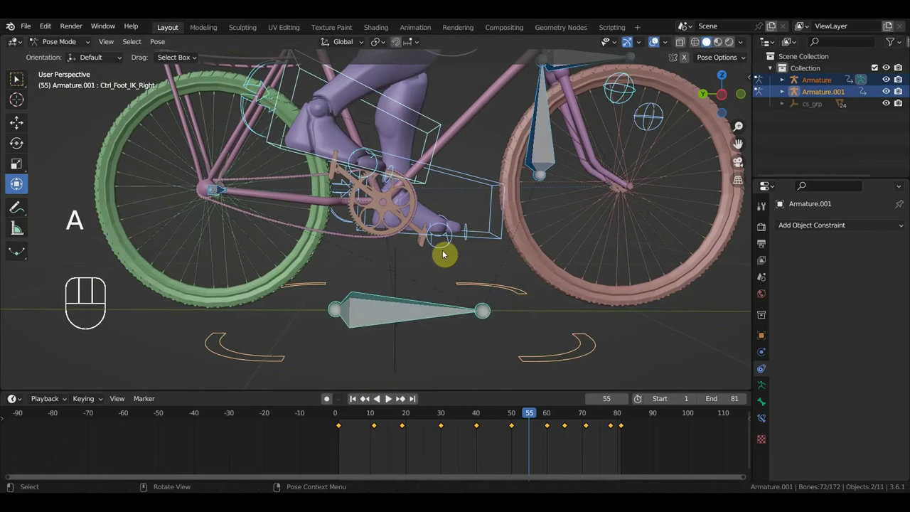
{"action": "key", "text": "i"}
At frame 43, rotate Ctrl_Hips to tilt the rider's torso slightly forward in the right side view
{"action": "left_click_drag", "start_coordinate": [527, 425], "coordinate": [483, 425]}
{"action": "key", "text": "KP_3"}
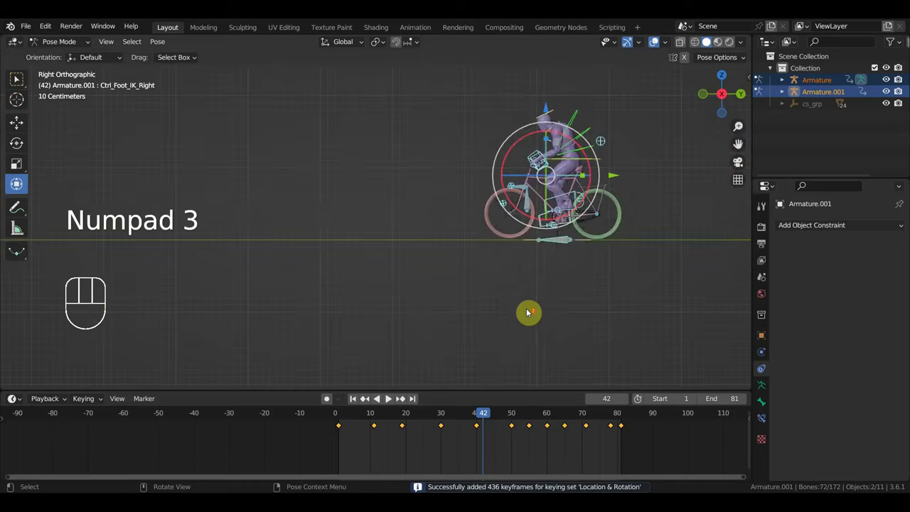
{"action": "middle_click_drag", "start_coordinate": [530, 306], "coordinate": [389, 320], "text": "shift"}
{"action": "scroll", "coordinate": [356, 324], "scroll_direction": "up", "scroll_amount": 3}
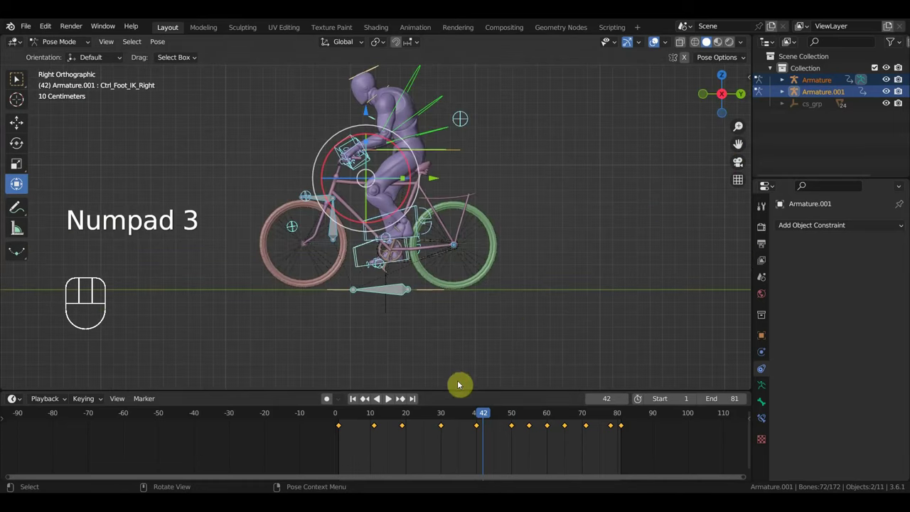
{"action": "left_click_drag", "start_coordinate": [485, 412], "coordinate": [487, 437]}
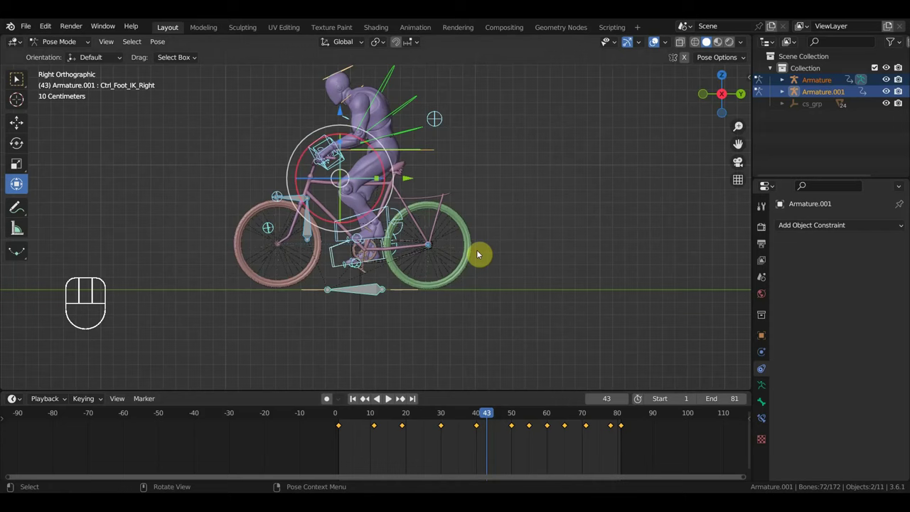
{"action": "left_click", "coordinate": [435, 155]}
{"action": "key", "text": "KP_3"}
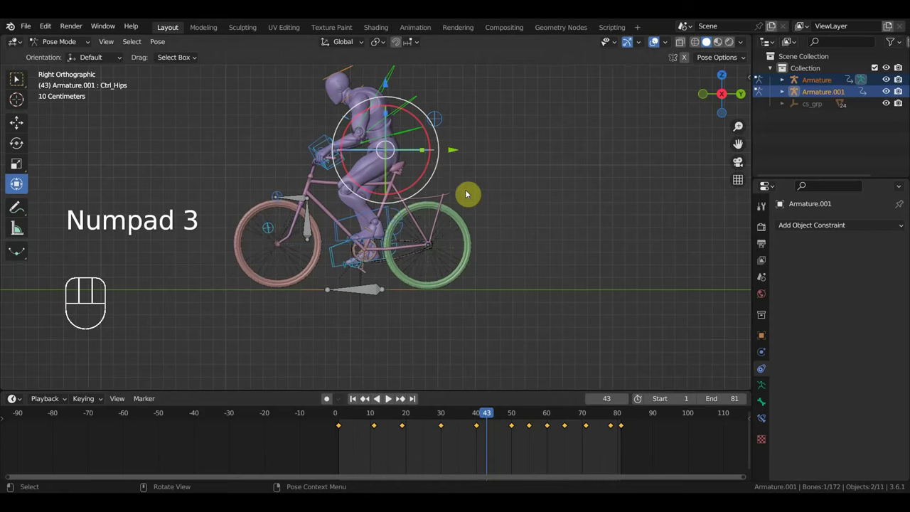
{"action": "mouse_move", "coordinate": [466, 194]}
{"action": "middle_mouse_down", "text": "shift"}
{"action": "mouse_move", "coordinate": [494, 264]}
{"action": "mouse_move", "coordinate": [459, 201]}
{"action": "middle_mouse_up", "text": "shift"}
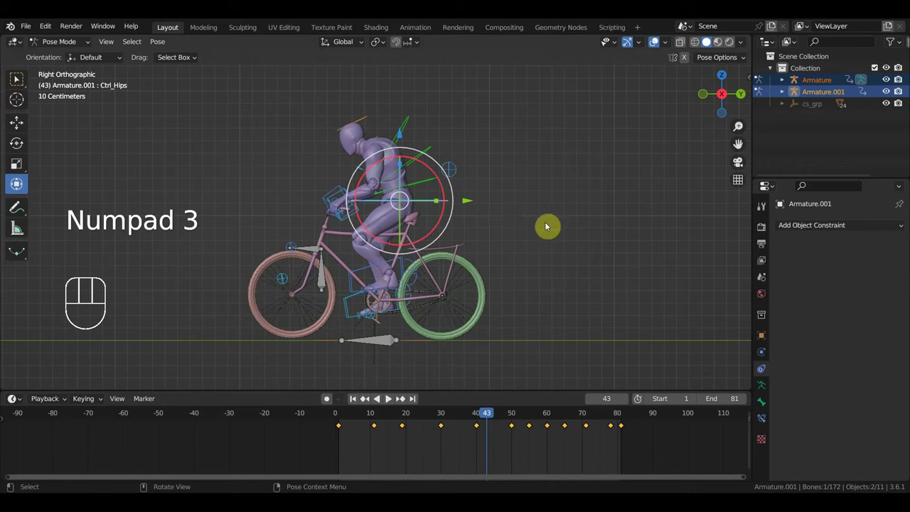
{"action": "key", "text": "r"}
{"action": "left_click", "coordinate": [508, 213]}
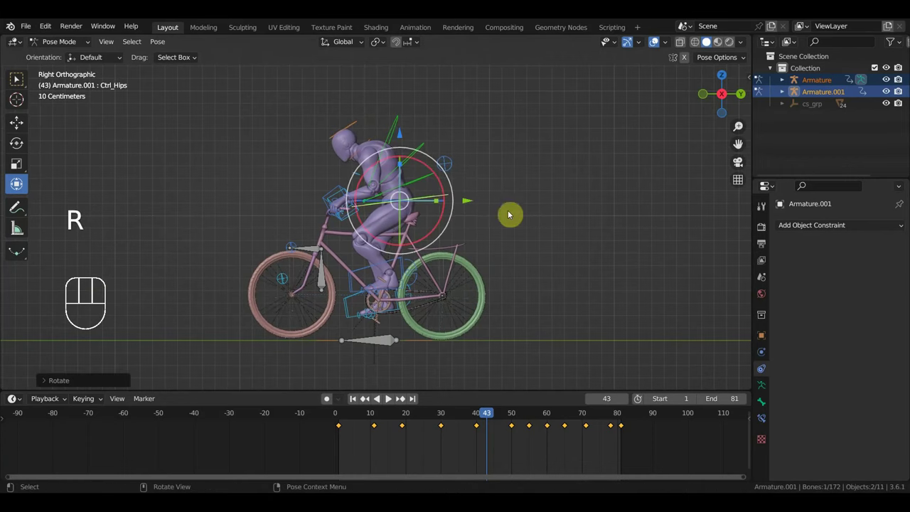
Move Ctrl_Hips slightly forward and up off the saddle at frame 43
{"action": "middle_click_drag", "start_coordinate": [461, 233], "coordinate": [457, 257]}
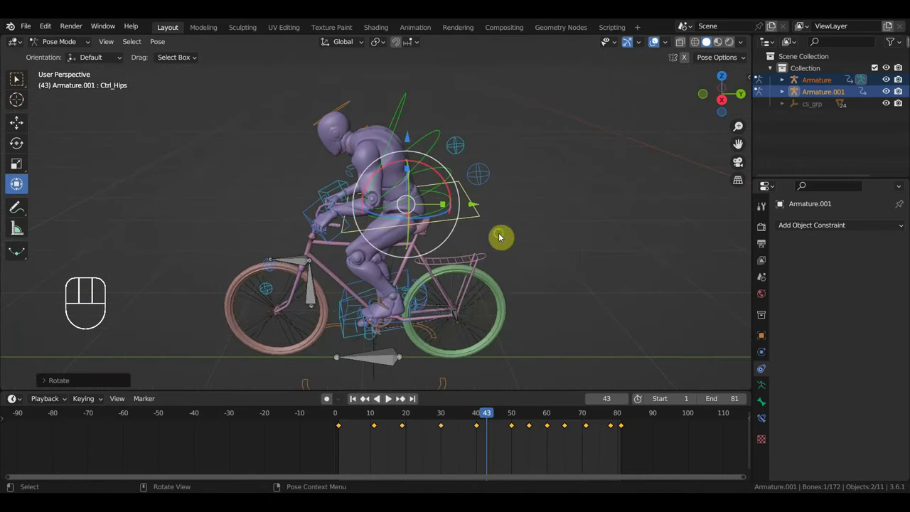
{"action": "key", "text": "KP_3"}
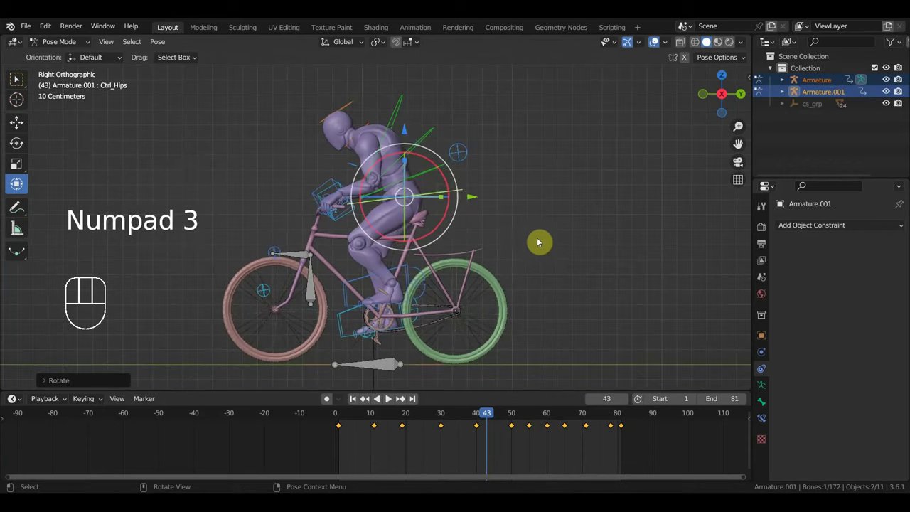
{"action": "key", "text": "g"}
{"action": "left_click", "coordinate": [527, 236]}
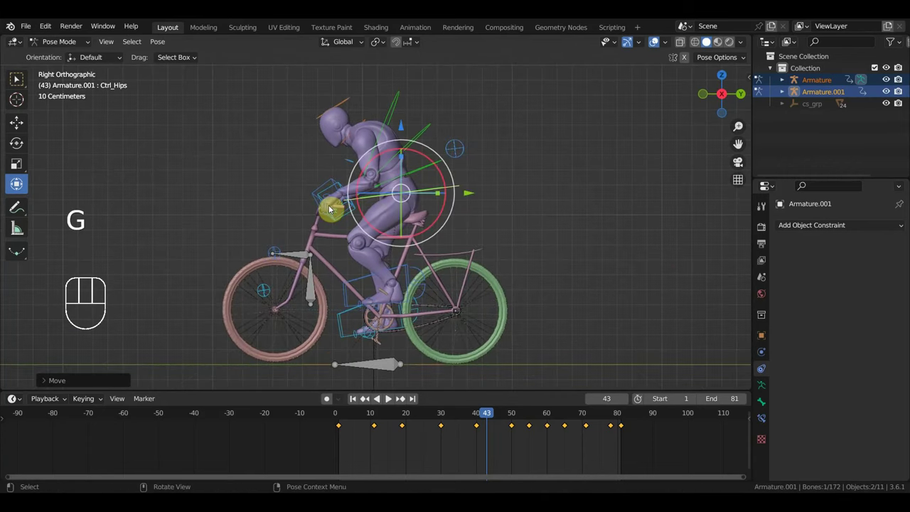
Rotate Ctrl_Spine2 backward to raise the upper body and insert Location & Rotation keyframes for all bones at frame 43
{"action": "mouse_move", "coordinate": [370, 234]}
{"action": "middle_mouse_down"}
{"action": "mouse_move", "coordinate": [436, 254]}
{"action": "mouse_move", "coordinate": [468, 248]}
{"action": "mouse_move", "coordinate": [379, 233]}
{"action": "middle_mouse_up"}
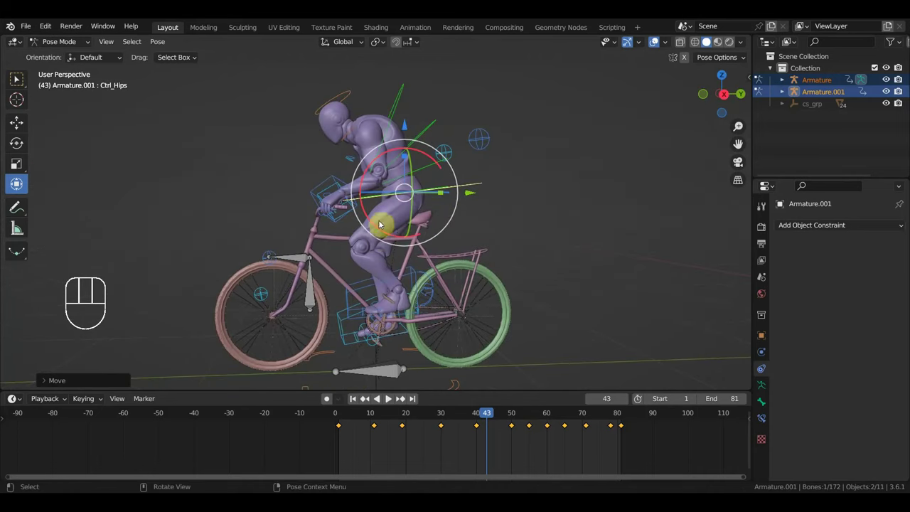
{"action": "left_click", "coordinate": [394, 103]}
{"action": "key", "text": "KP_3"}
{"action": "key", "text": "r"}
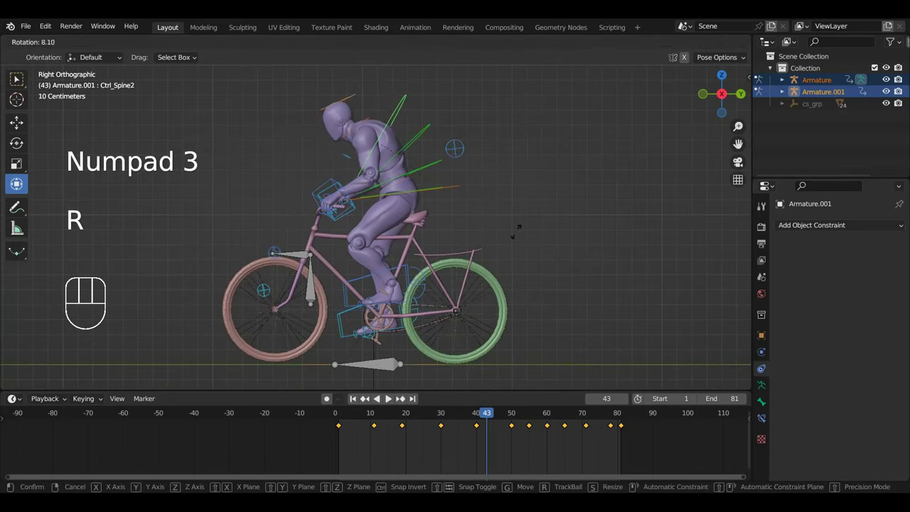
{"action": "left_click", "coordinate": [507, 248]}
{"action": "key", "text": "a"}
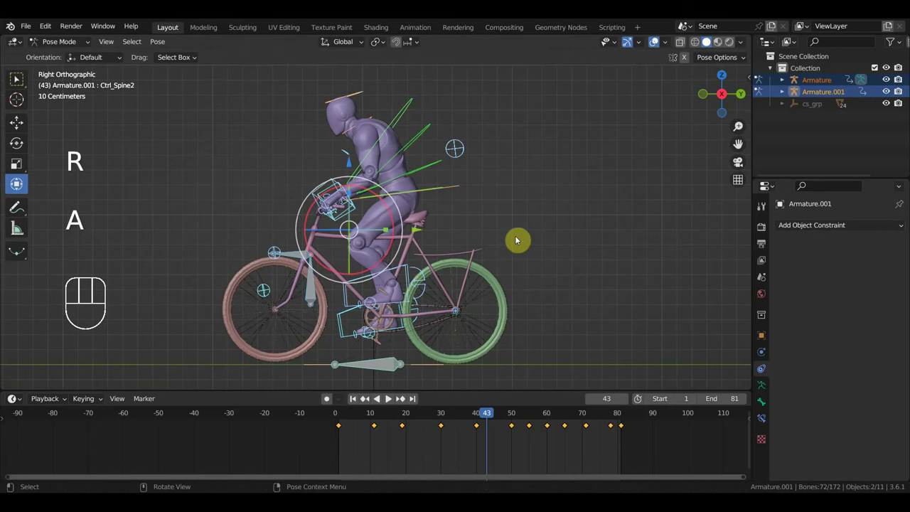
{"action": "key", "text": "i"}
Go to frame 48 and select the rider's Ctrl_Hips bone
{"action": "mouse_move", "coordinate": [487, 417]}
{"action": "left_mouse_down"}
{"action": "mouse_move", "coordinate": [438, 413]}
{"action": "mouse_move", "coordinate": [504, 414]}
{"action": "left_mouse_up"}
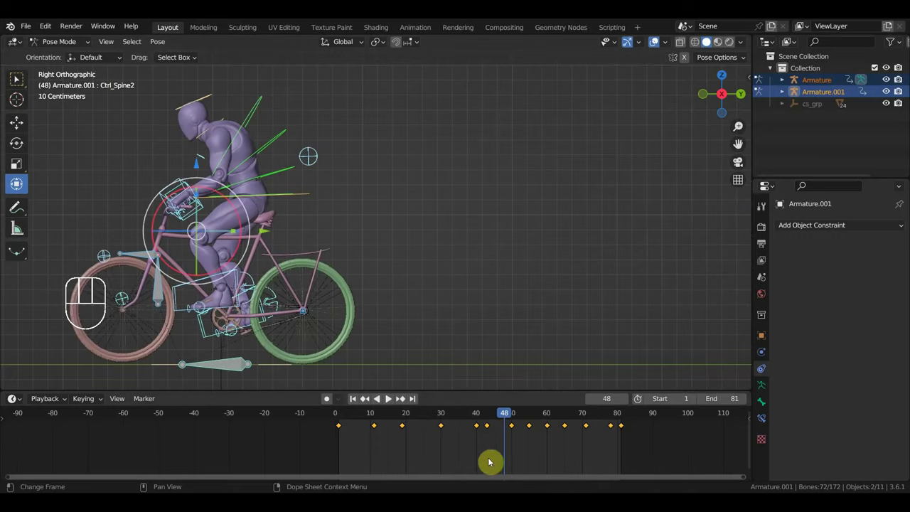
{"action": "left_click", "coordinate": [308, 197]}
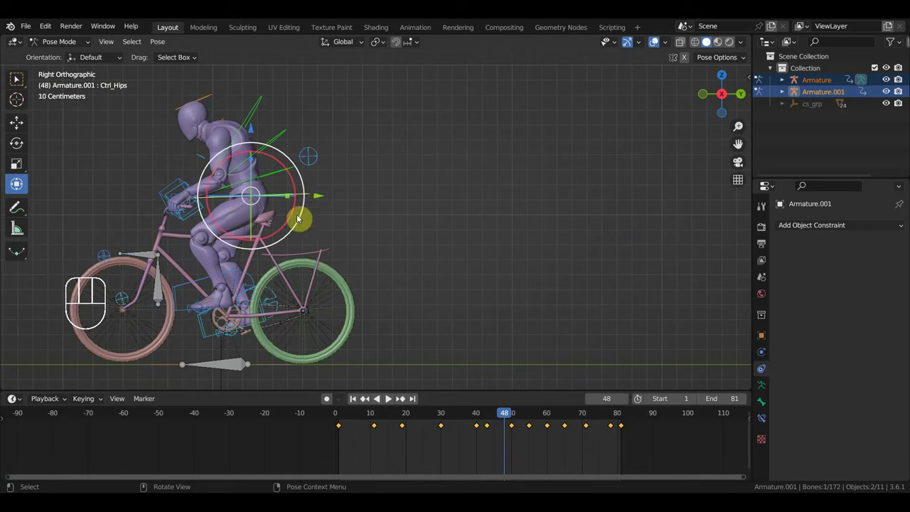
{"action": "left_click_drag", "start_coordinate": [264, 206], "coordinate": [244, 152]}
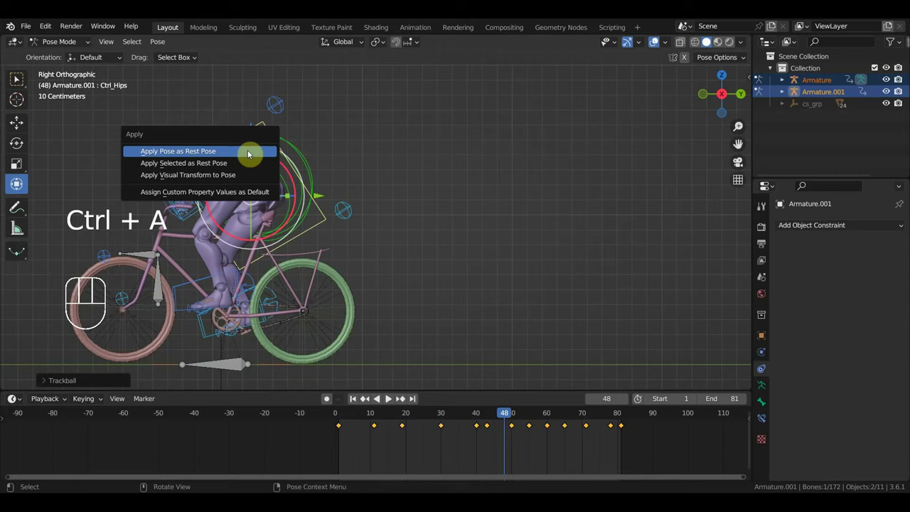
{"action": "left_click", "coordinate": [248, 152]}
{"action": "left_click", "coordinate": [447, 155]}
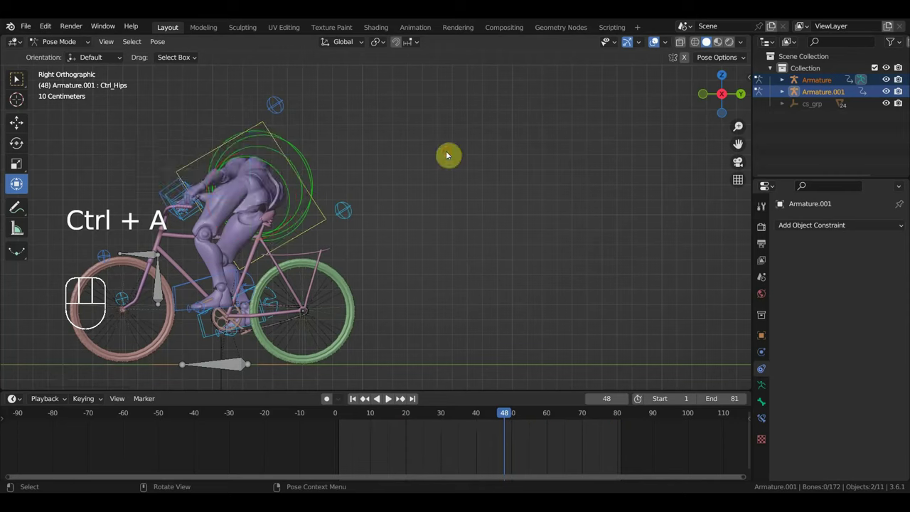
{"action": "key", "text": "ctrl+z"}
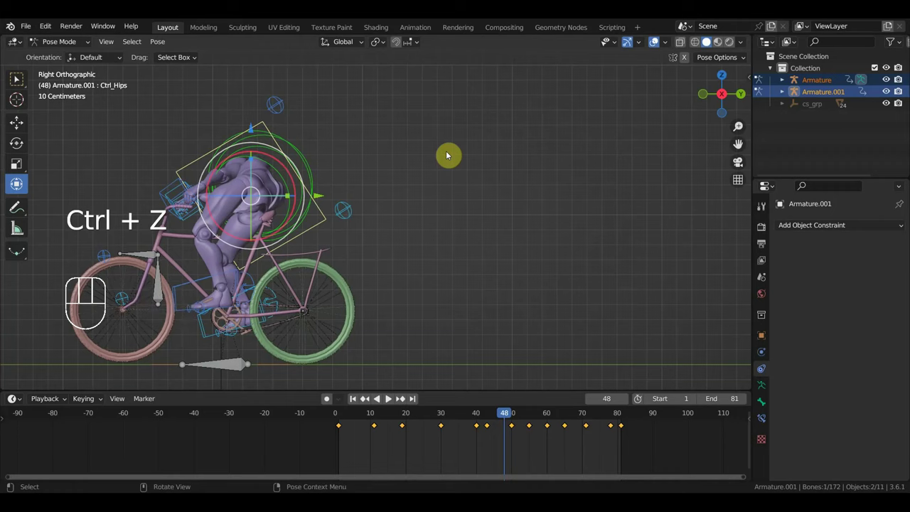
{"action": "key", "text": "ctrl+z"}
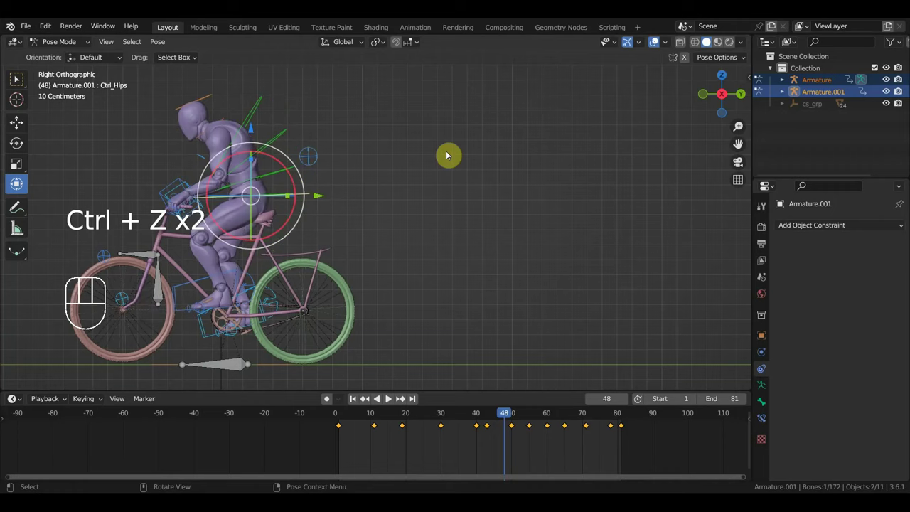
Delete the Ctrl_Hips keyframes at frames 11, 19, 30 and 40, keeping those at frames 1 and 43
{"action": "scroll", "coordinate": [447, 155], "scroll_direction": "down", "scroll_amount": 2}
{"action": "middle_click_drag", "start_coordinate": [451, 154], "coordinate": [536, 207], "text": "shift"}
{"action": "scroll", "coordinate": [505, 218], "scroll_direction": "up", "scroll_amount": 2}
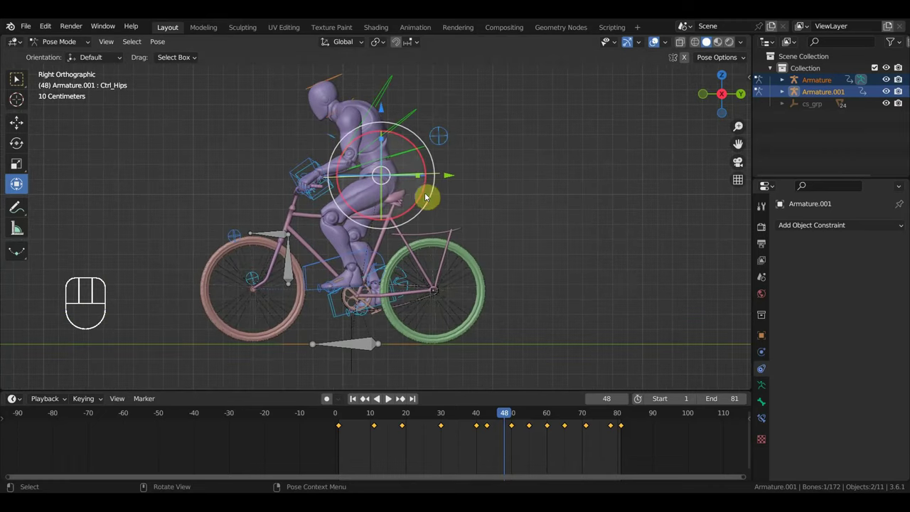
{"action": "scroll", "coordinate": [424, 192], "scroll_direction": "up", "scroll_amount": 2}
{"action": "middle_click_drag", "start_coordinate": [426, 197], "coordinate": [486, 174]}
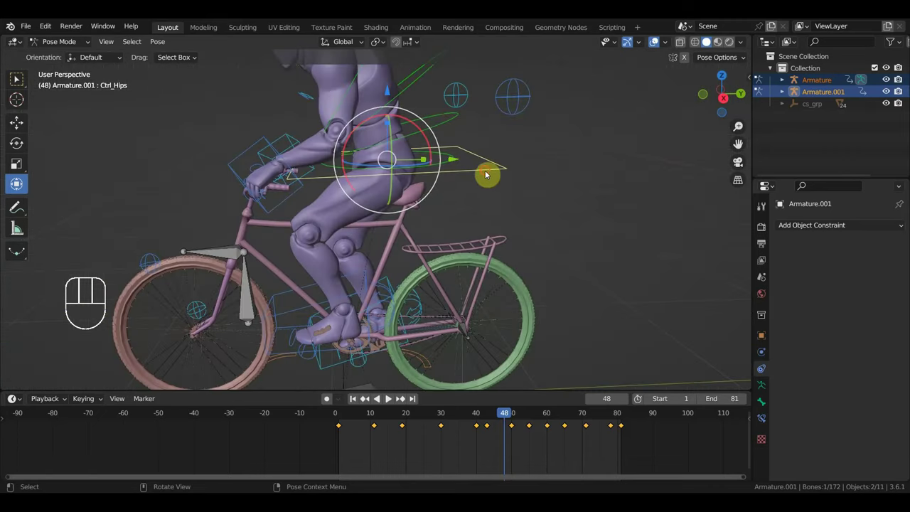
{"action": "left_click", "coordinate": [493, 444]}
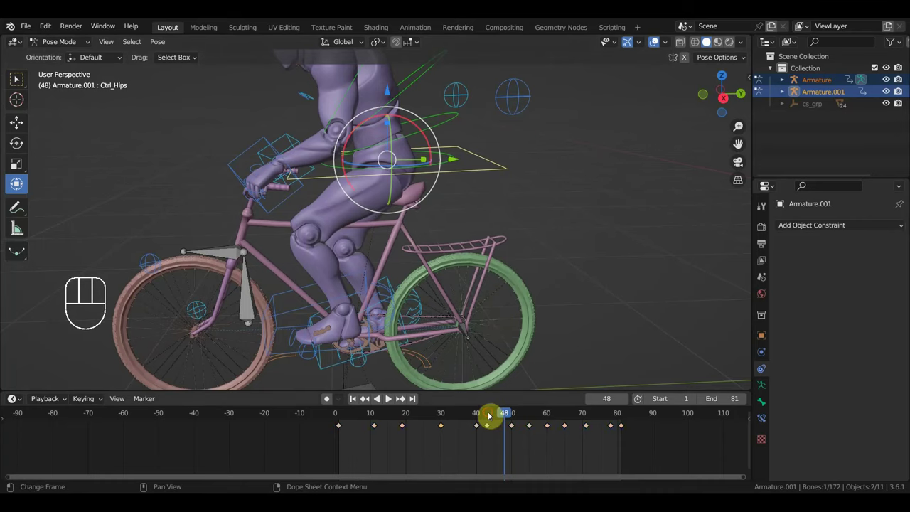
{"action": "left_click", "coordinate": [489, 416]}
{"action": "left_click_drag", "start_coordinate": [481, 446], "coordinate": [369, 420]}
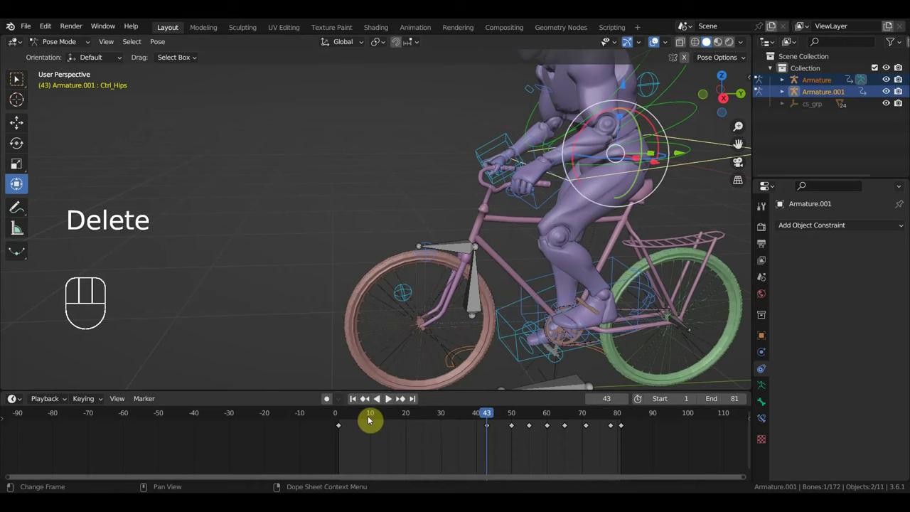
Delete the Ctrl_Hips keyframes between frames 50 and 78, keeping those at frames 1, 43 and 81
{"action": "left_click_drag", "start_coordinate": [609, 449], "coordinate": [510, 414]}
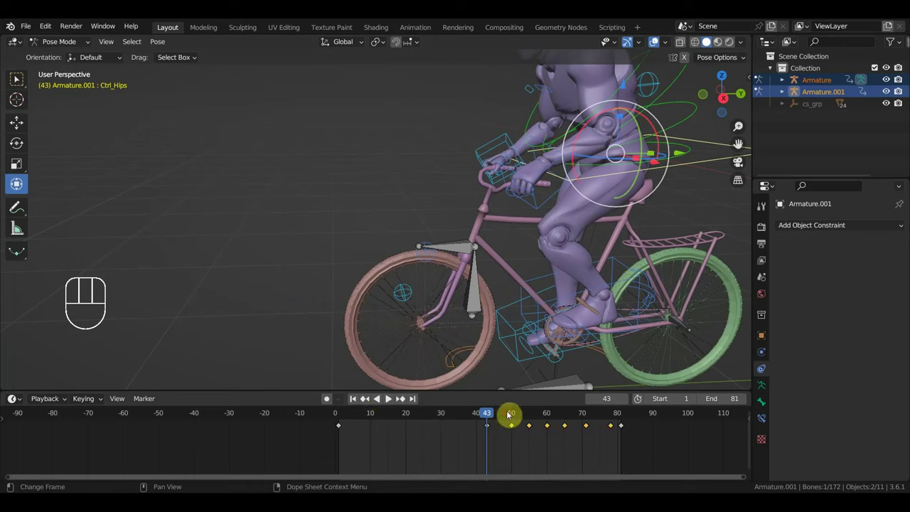
{"action": "key", "text": "KP_3"}
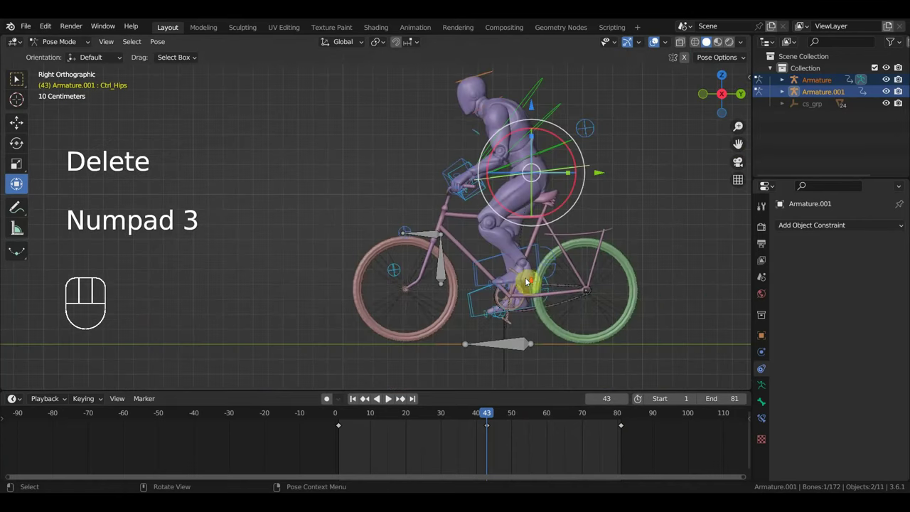
Examine the rider's hip position relative to the saddle in the right side view at frames 25 and 43
{"action": "middle_click_drag", "start_coordinate": [526, 280], "coordinate": [576, 286], "text": "shift"}
{"action": "left_click_drag", "start_coordinate": [502, 412], "coordinate": [426, 416]}
{"action": "key", "text": "KP_Decimal"}
{"action": "scroll", "coordinate": [490, 341], "scroll_direction": "down", "scroll_amount": 4}
{"action": "middle_click_drag", "start_coordinate": [516, 327], "coordinate": [309, 271], "text": "shift"}
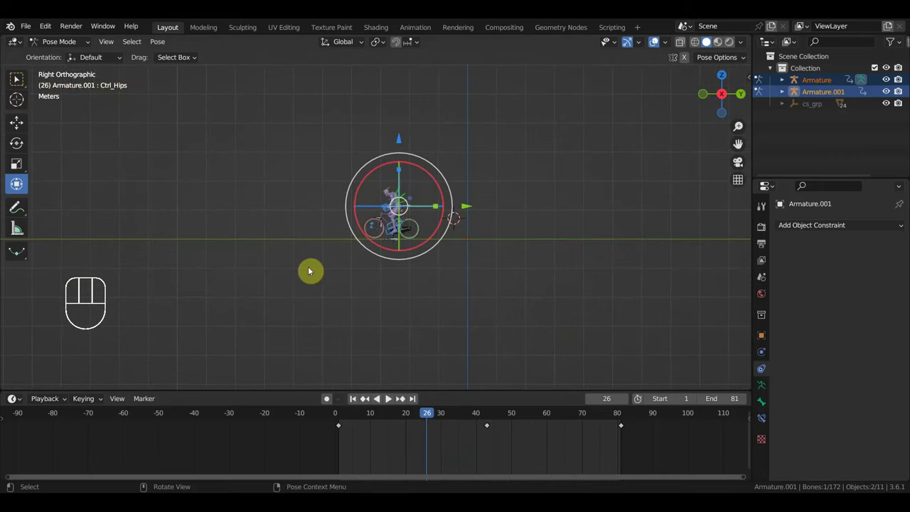
{"action": "left_click", "coordinate": [24, 80]}
{"action": "scroll", "coordinate": [102, 168], "scroll_direction": "up", "scroll_amount": 3}
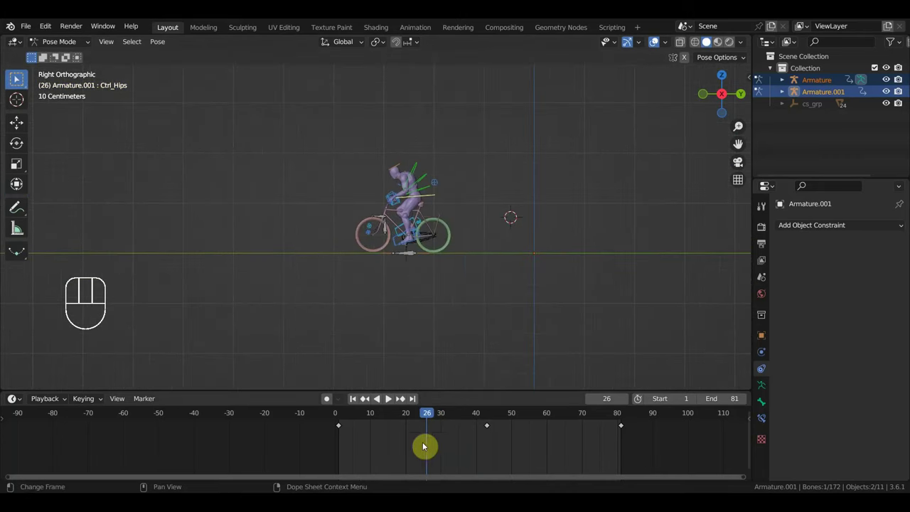
{"action": "left_click", "coordinate": [423, 416]}
{"action": "mouse_move", "coordinate": [423, 416]}
{"action": "left_mouse_down"}
{"action": "mouse_move", "coordinate": [359, 409]}
{"action": "mouse_move", "coordinate": [550, 435]}
{"action": "mouse_move", "coordinate": [425, 428]}
{"action": "left_mouse_up"}
{"action": "scroll", "coordinate": [501, 347], "scroll_direction": "up", "scroll_amount": 5}
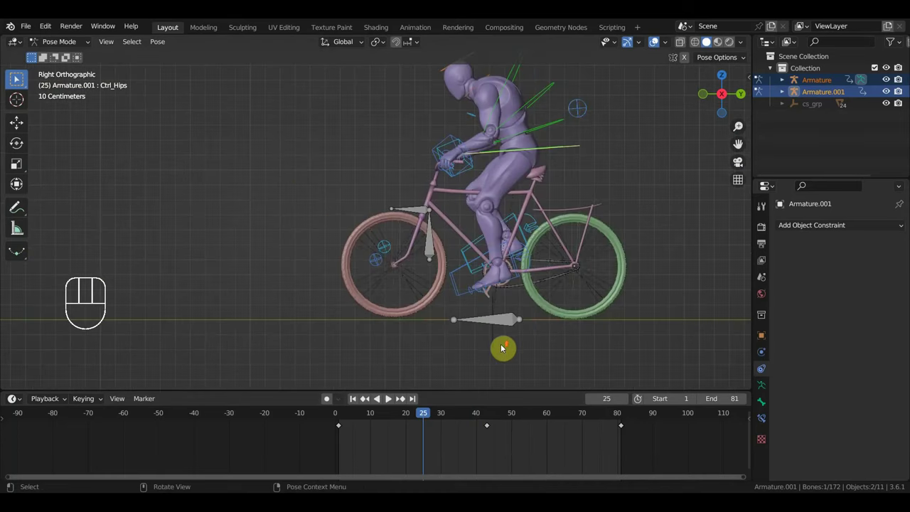
{"action": "middle_click_drag", "start_coordinate": [523, 318], "coordinate": [434, 319], "text": "shift"}
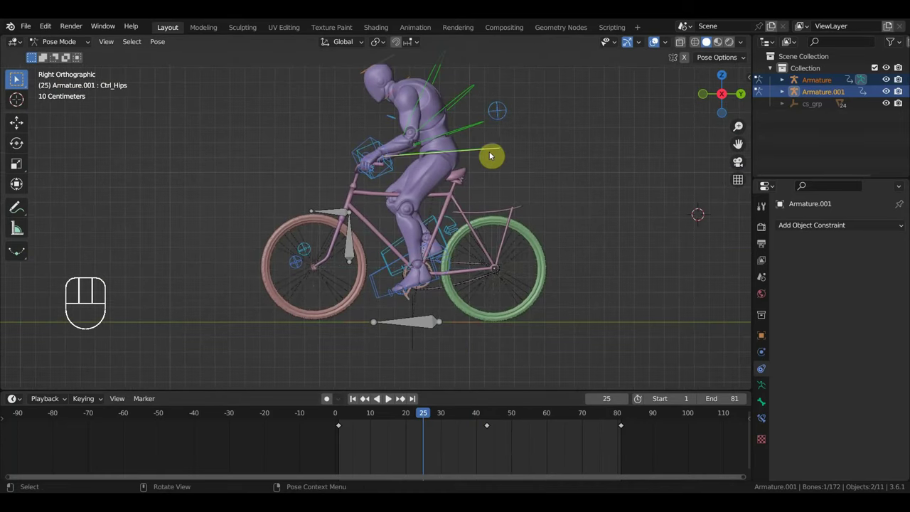
{"action": "left_click", "coordinate": [487, 419]}
{"action": "scroll", "coordinate": [429, 337], "scroll_direction": "down", "scroll_amount": 3}
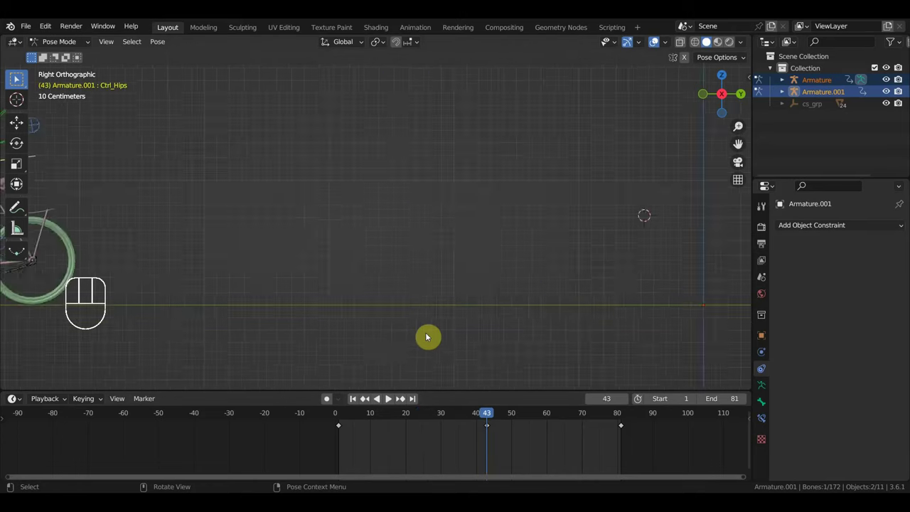
{"action": "middle_click_drag", "start_coordinate": [308, 336], "coordinate": [469, 304], "text": "shift"}
{"action": "scroll", "coordinate": [416, 313], "scroll_direction": "up", "scroll_amount": 5}
Lower Ctrl_Hips slightly onto the saddle at frame 80 and insert Location & Rotation keyframes for all bones
{"action": "left_click", "coordinate": [617, 418]}
{"action": "scroll", "coordinate": [561, 338], "scroll_direction": "down", "scroll_amount": 5}
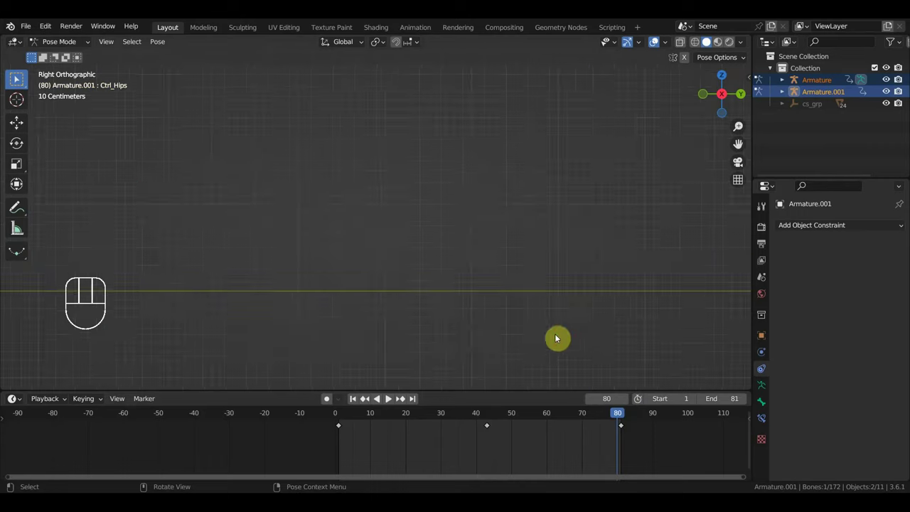
{"action": "middle_click_drag", "start_coordinate": [287, 304], "coordinate": [518, 317], "text": "shift"}
{"action": "scroll", "coordinate": [496, 305], "scroll_direction": "up", "scroll_amount": 4}
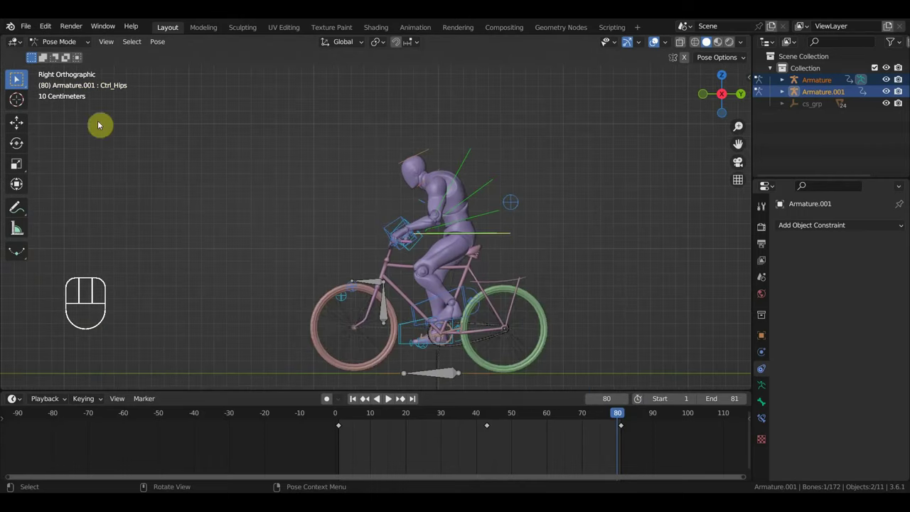
{"action": "left_click", "coordinate": [17, 123]}
{"action": "left_click_drag", "start_coordinate": [463, 189], "coordinate": [470, 191]}
{"action": "key", "text": "a"}
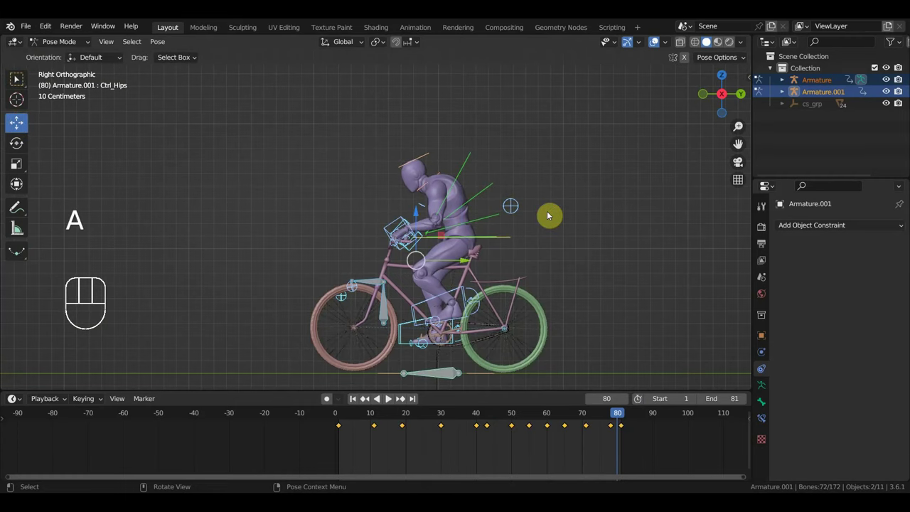
{"action": "key", "text": "i"}
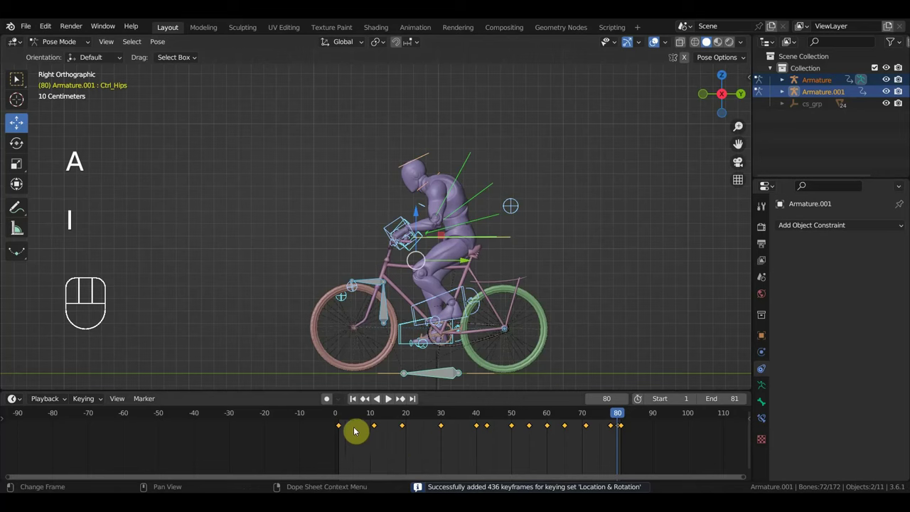
Move the keyframes at frame 80 to frame 81
{"action": "scroll", "coordinate": [625, 430], "scroll_direction": "up", "scroll_amount": 2}
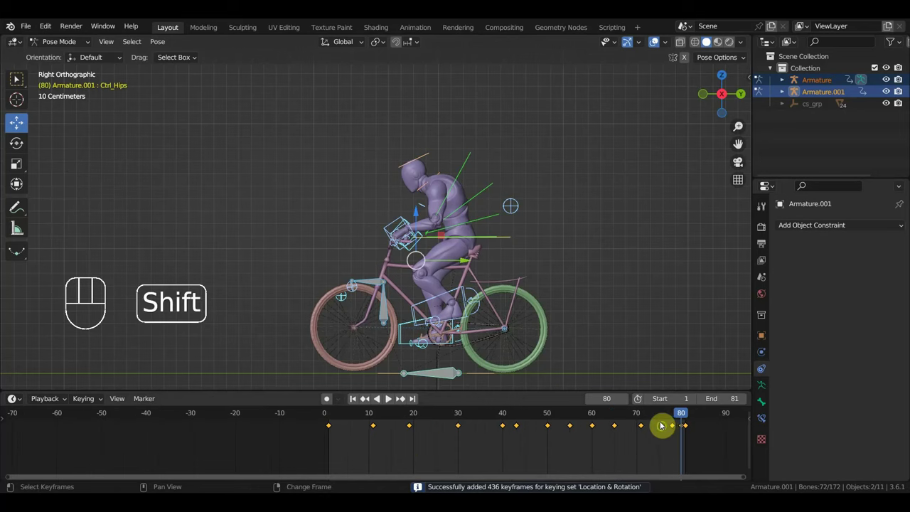
{"action": "middle_click_drag", "start_coordinate": [662, 426], "coordinate": [417, 420], "text": "shift"}
{"action": "scroll", "coordinate": [408, 441], "scroll_direction": "up", "scroll_amount": 2}
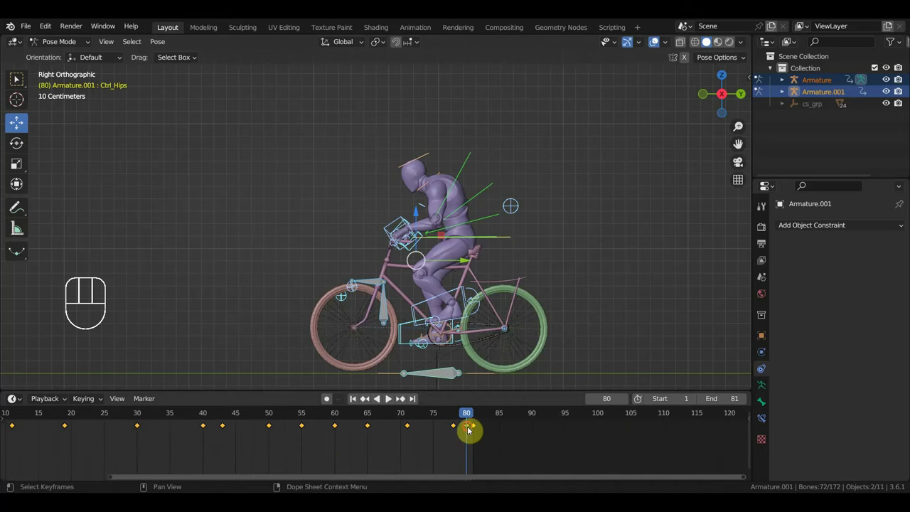
{"action": "key", "text": "g"}
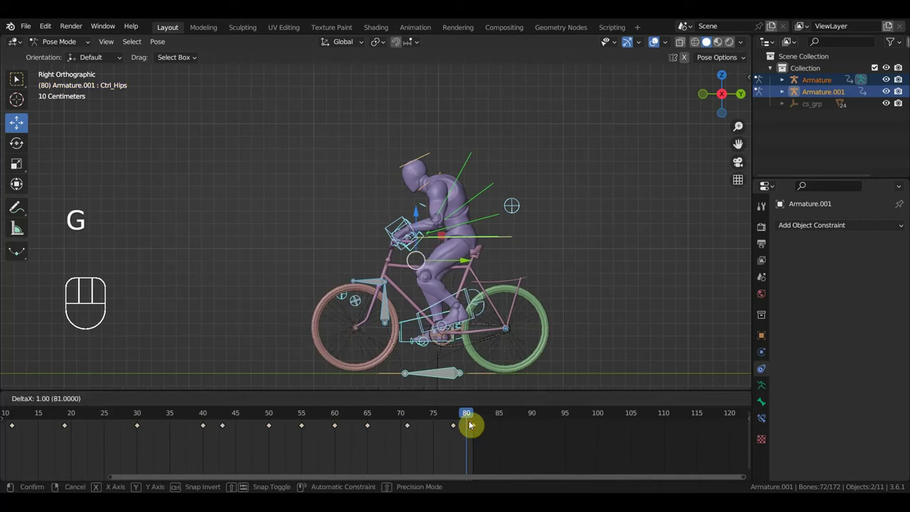
{"action": "left_click", "coordinate": [471, 424]}
{"action": "scroll", "coordinate": [108, 425], "scroll_direction": "down", "scroll_amount": 2}
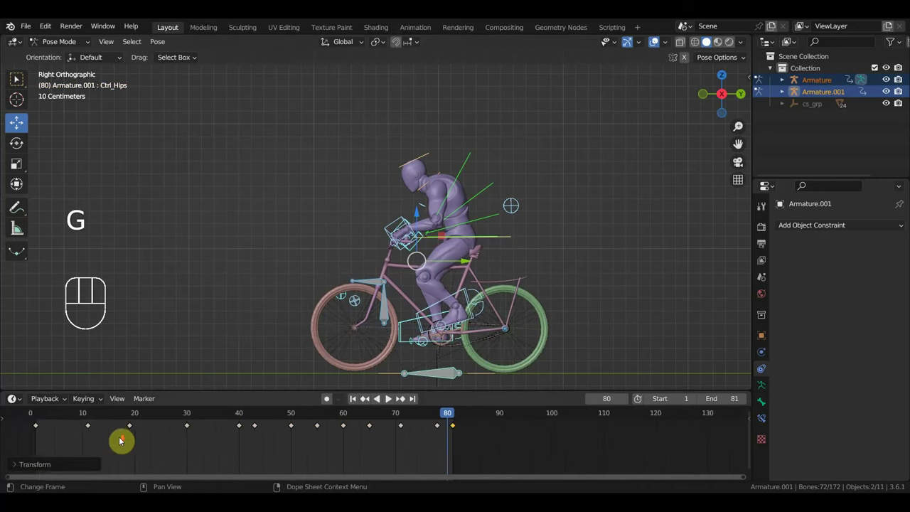
Examine the rider's motion in the right side view from frame 1 to frame 11
{"action": "middle_click_drag", "start_coordinate": [122, 439], "coordinate": [329, 467], "text": "shift"}
{"action": "left_click", "coordinate": [182, 425]}
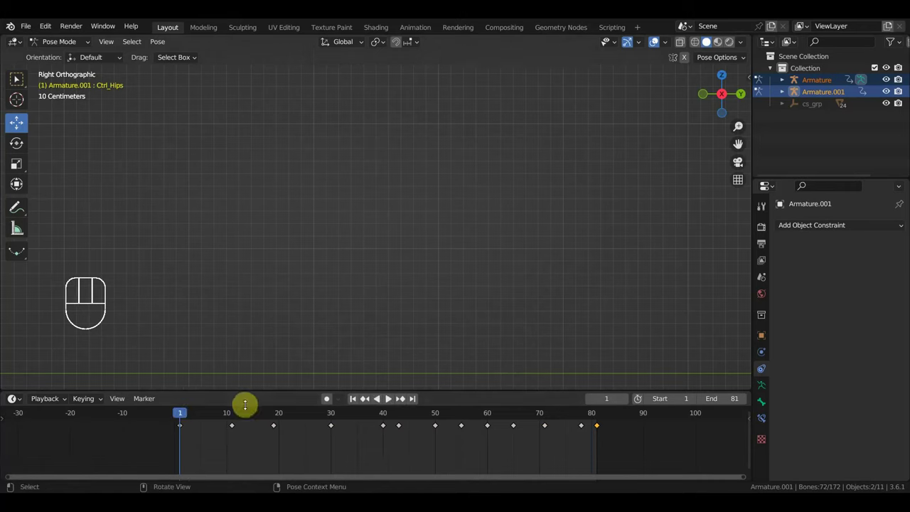
{"action": "scroll", "coordinate": [426, 284], "scroll_direction": "down", "scroll_amount": 3}
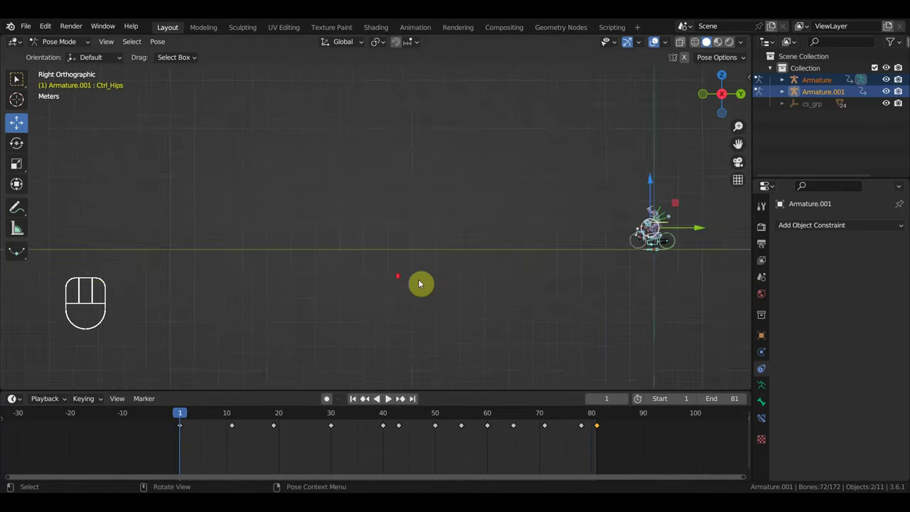
{"action": "scroll", "coordinate": [400, 319], "scroll_direction": "up", "scroll_amount": 3}
{"action": "middle_click_drag", "start_coordinate": [400, 319], "coordinate": [380, 139], "text": "shift"}
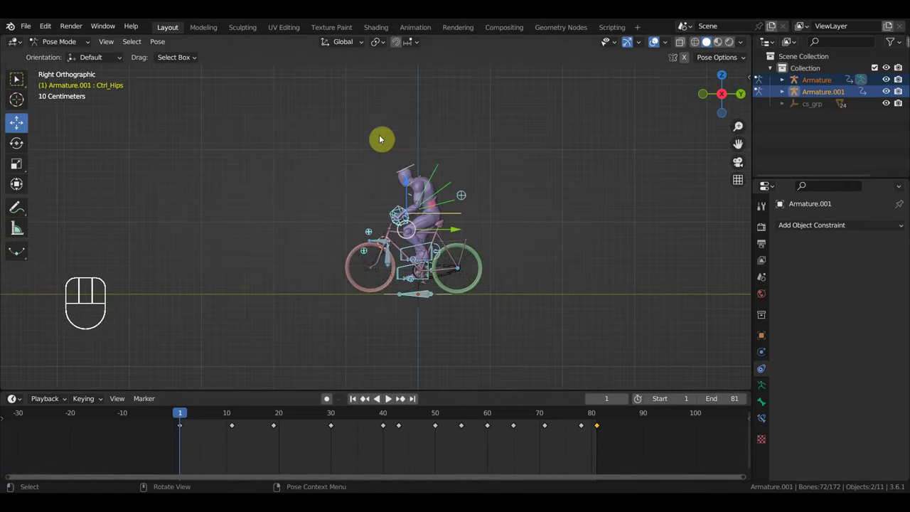
{"action": "scroll", "coordinate": [460, 214], "scroll_direction": "down", "scroll_amount": 2}
{"action": "left_click_drag", "start_coordinate": [188, 420], "coordinate": [233, 429]}
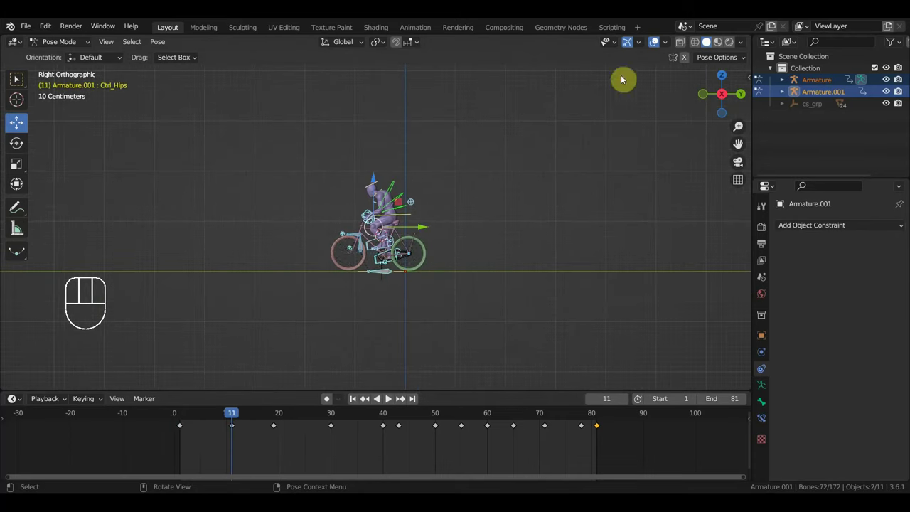
Hide the viewport overlays and examine the riding motion from the front up to frame 34
{"action": "left_click", "coordinate": [654, 43]}
{"action": "scroll", "coordinate": [467, 259], "scroll_direction": "up", "scroll_amount": 2}
{"action": "left_click", "coordinate": [19, 77]}
{"action": "middle_click_drag", "start_coordinate": [167, 229], "coordinate": [295, 268]}
{"action": "left_click_drag", "start_coordinate": [231, 423], "coordinate": [319, 440]}
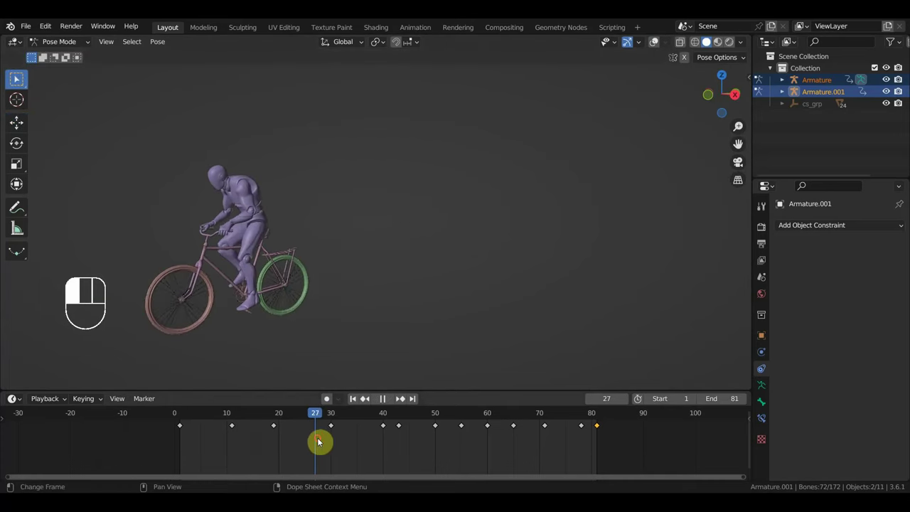
{"action": "middle_click_drag", "start_coordinate": [331, 316], "coordinate": [417, 321]}
{"action": "scroll", "coordinate": [417, 320], "scroll_direction": "up", "scroll_amount": 3}
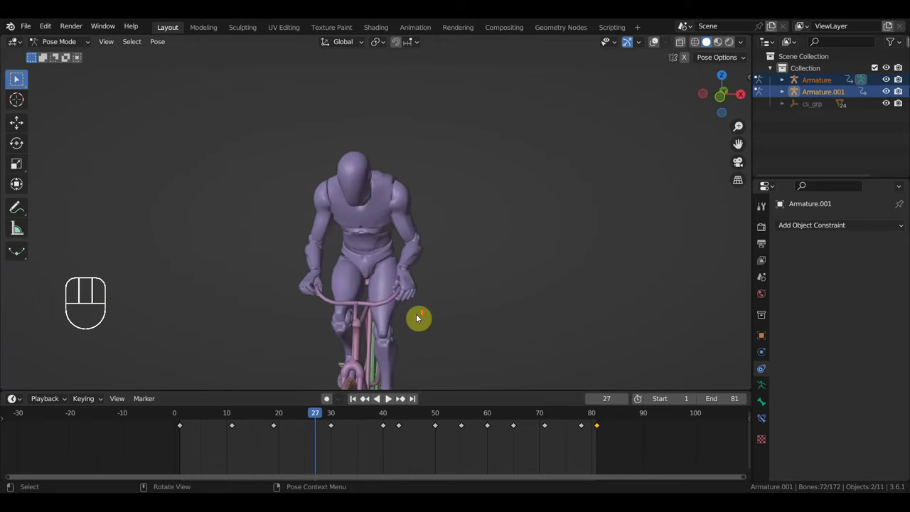
{"action": "scroll", "coordinate": [417, 318], "scroll_direction": "down", "scroll_amount": 3}
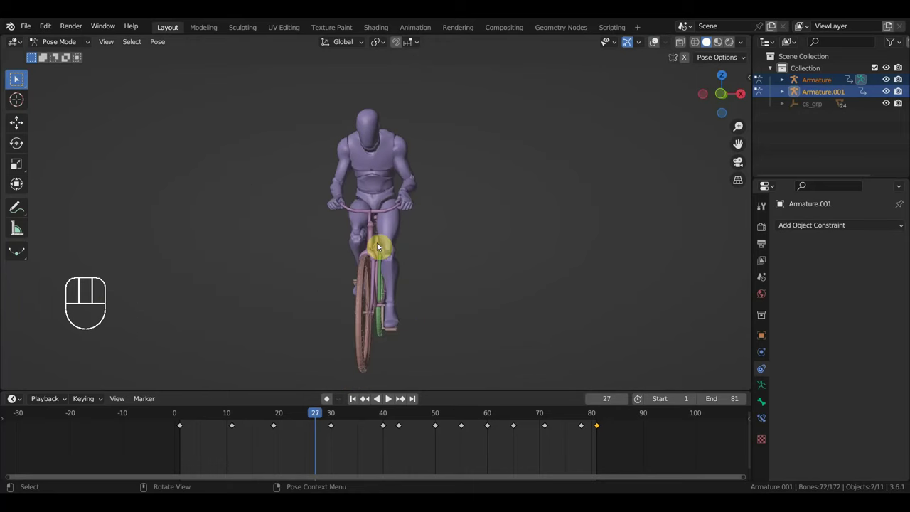
{"action": "left_click_drag", "start_coordinate": [326, 421], "coordinate": [353, 431]}
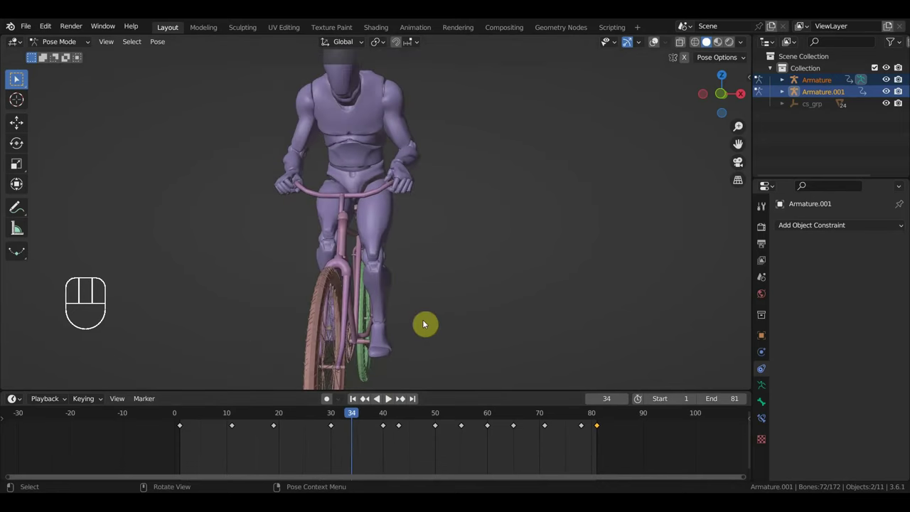
Check the feet against the pedals in the right side view from frame 1 to frame 6
{"action": "key", "text": "KP_2"}
{"action": "key", "text": "KP_3"}
{"action": "middle_click_drag", "start_coordinate": [287, 325], "coordinate": [607, 303], "text": "shift"}
{"action": "left_click", "coordinate": [180, 415]}
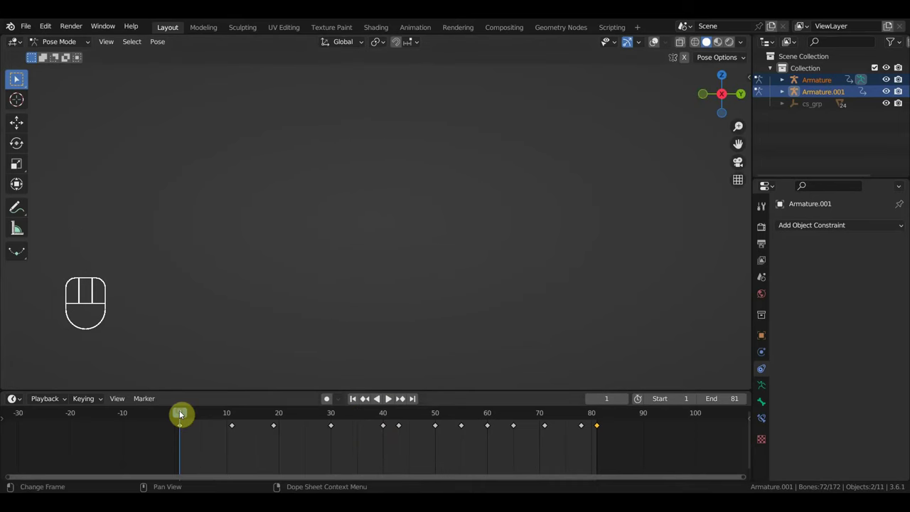
{"action": "scroll", "coordinate": [609, 258], "scroll_direction": "down", "scroll_amount": 4}
{"action": "middle_click_drag", "start_coordinate": [609, 257], "coordinate": [410, 286], "text": "shift"}
{"action": "scroll", "coordinate": [422, 258], "scroll_direction": "up", "scroll_amount": 6}
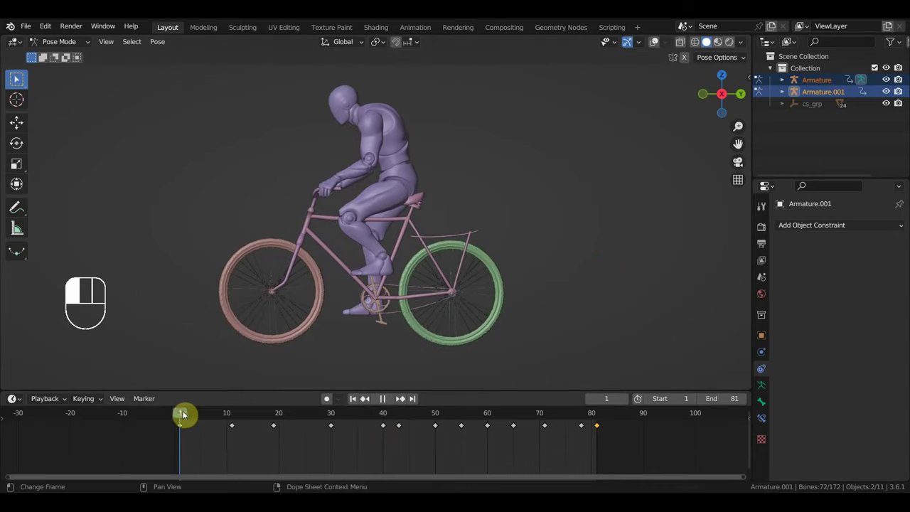
{"action": "left_click_drag", "start_coordinate": [183, 414], "coordinate": [206, 428]}
{"action": "middle_click_drag", "start_coordinate": [362, 316], "coordinate": [481, 240], "text": "shift"}
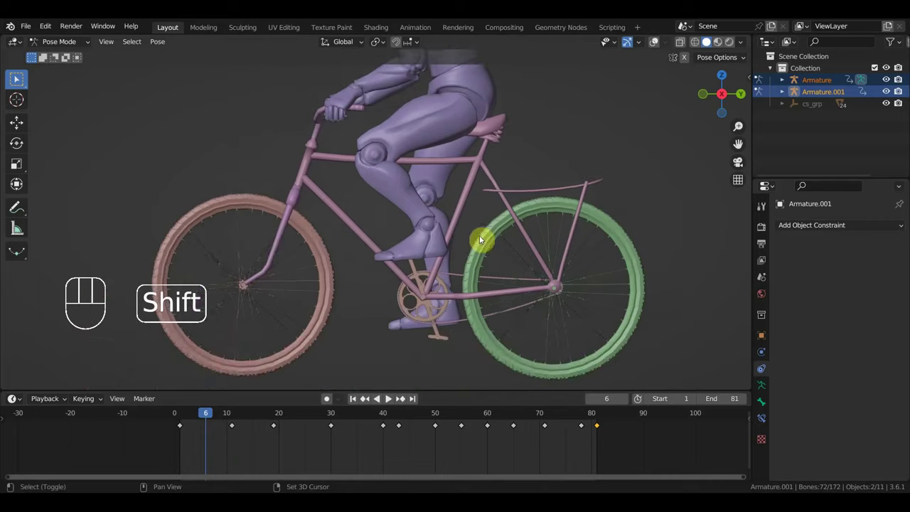
Show the viewport overlays and move Ctrl_Foot_IK_Left down onto the lower pedal at frame 6
{"action": "left_click", "coordinate": [654, 42]}
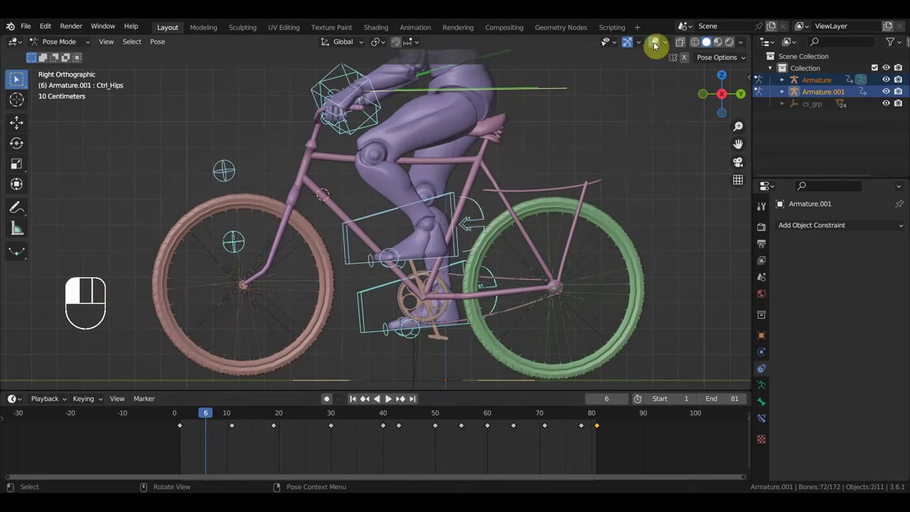
{"action": "left_click", "coordinate": [385, 211]}
{"action": "key", "text": "g"}
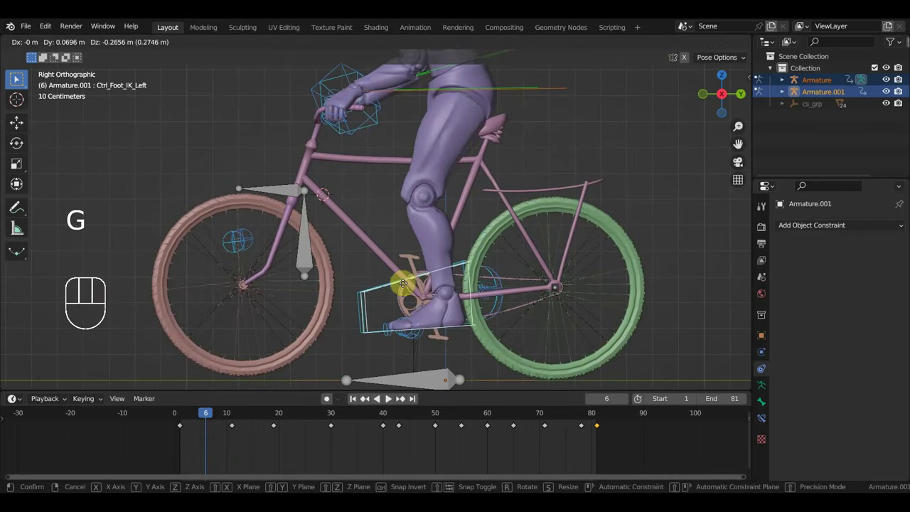
{"action": "left_click", "coordinate": [399, 278]}
Move Ctrl_Foot_IK_Right up onto the upper pedal and insert Location & Rotation keyframes for all bones at frame 6
{"action": "left_click", "coordinate": [397, 286]}
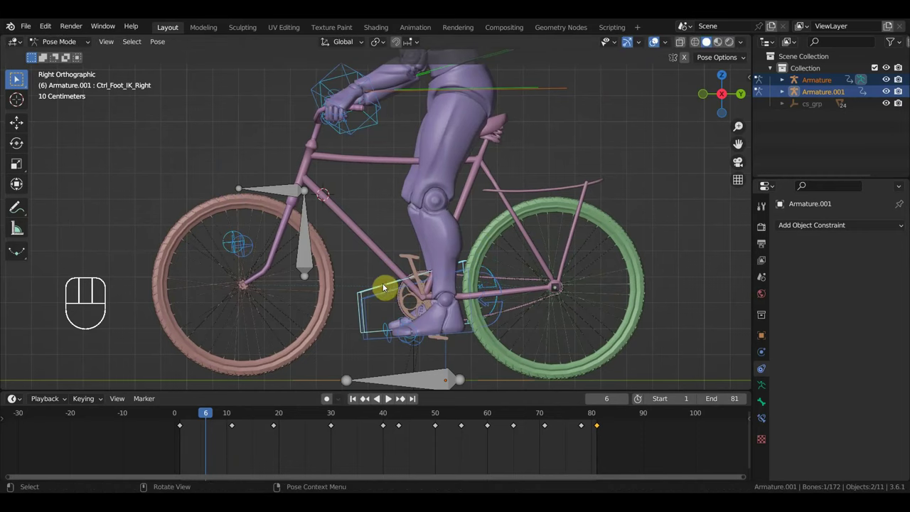
{"action": "key", "text": "g"}
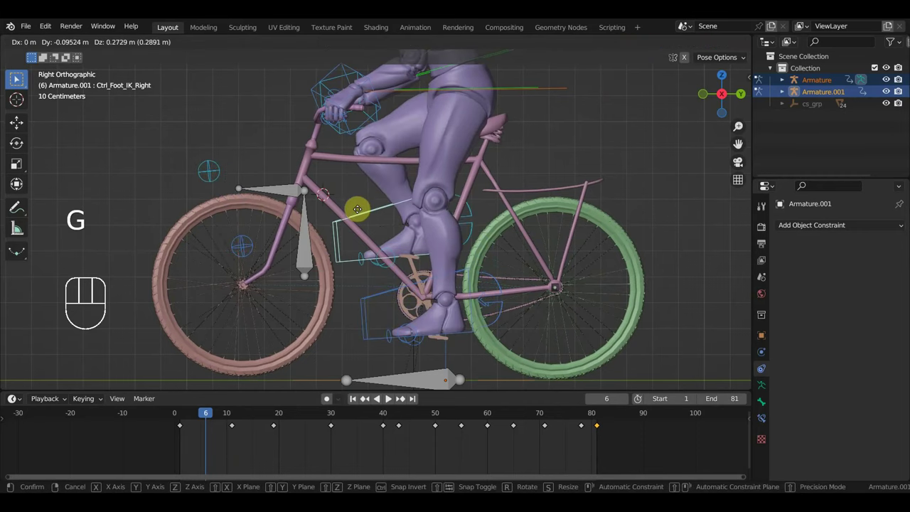
{"action": "left_click", "coordinate": [362, 216]}
{"action": "key", "text": "a"}
{"action": "key", "text": "i"}
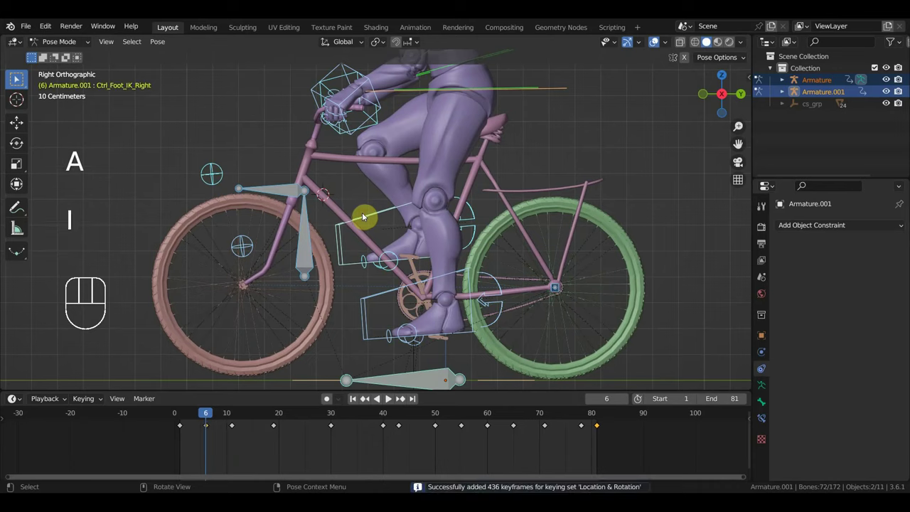
Go to frame 9 and move Ctrl_Foot_IK_Left down and back onto the lower pedal
{"action": "left_click_drag", "start_coordinate": [208, 418], "coordinate": [222, 417]}
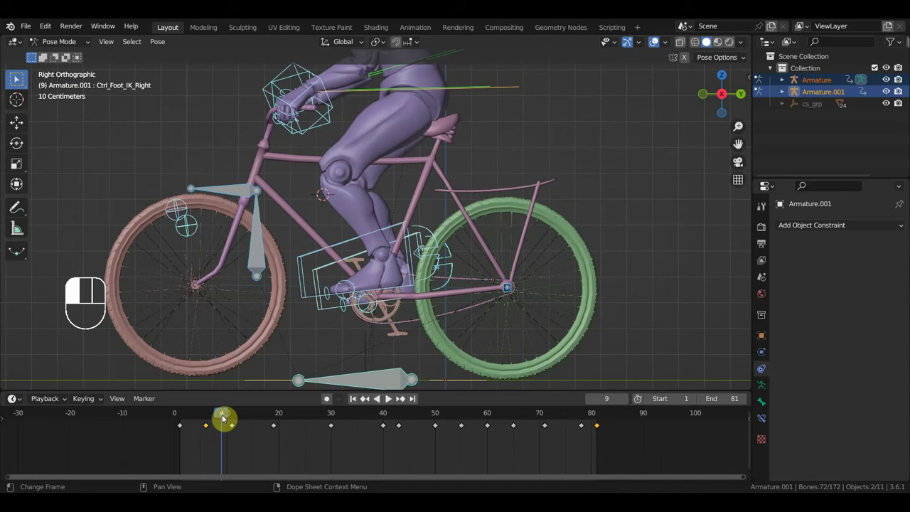
{"action": "left_click", "coordinate": [340, 247]}
{"action": "key", "text": "g"}
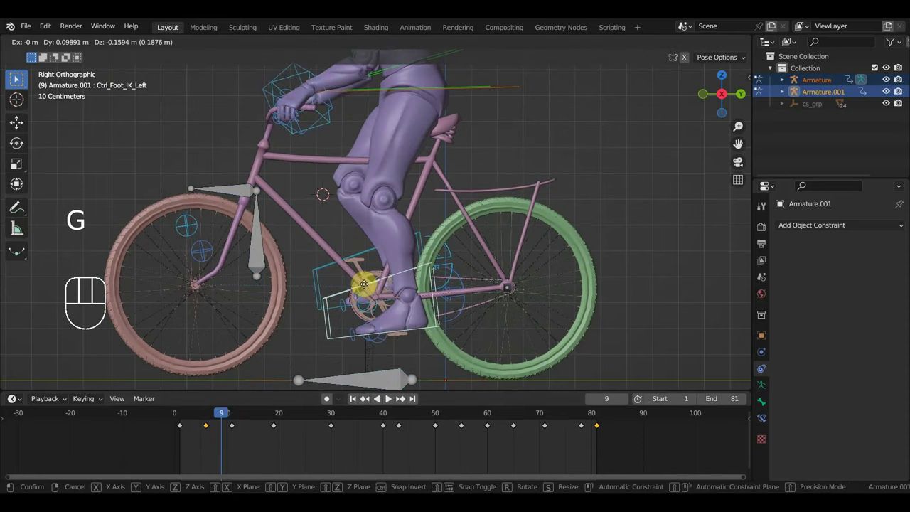
{"action": "left_click", "coordinate": [366, 283]}
Move Ctrl_Foot_IK_Right up and forward over the upper pedal at frame 9 and insert Location & Rotation keyframes for all bones
{"action": "left_click", "coordinate": [371, 249]}
{"action": "key", "text": "g"}
{"action": "key", "text": "g"}
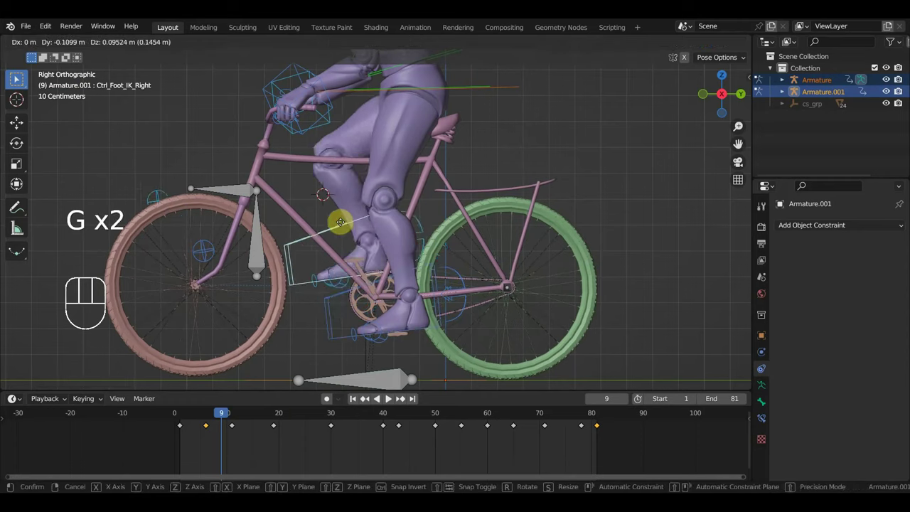
{"action": "left_click", "coordinate": [332, 207]}
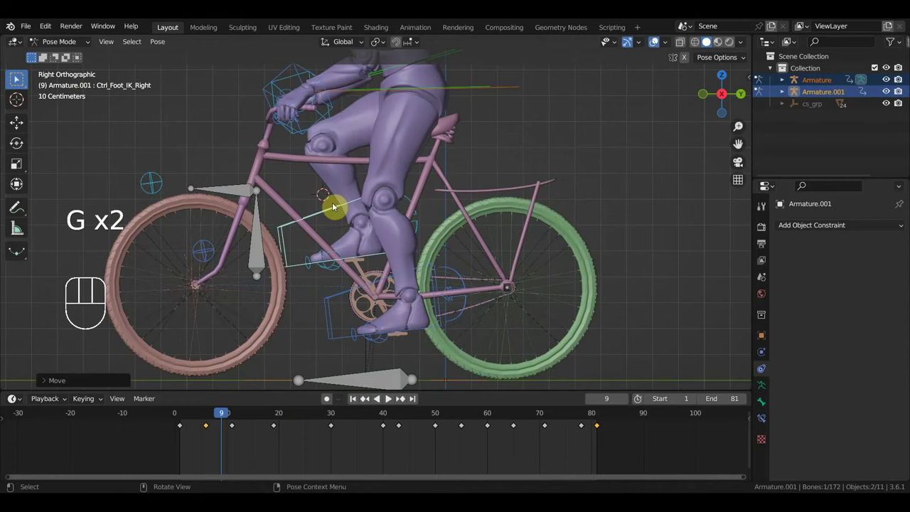
{"action": "key", "text": "a"}
{"action": "key", "text": "i"}
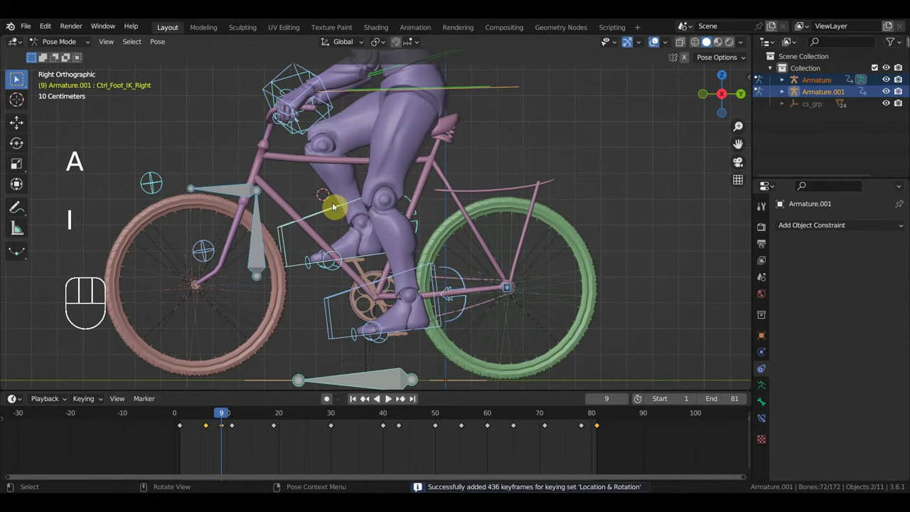
Go to frame 14, shift Ctrl_Foot_IK_Left forward onto its pedal, and insert Location & Rotation keyframes for all bones
{"action": "left_click", "coordinate": [250, 415]}
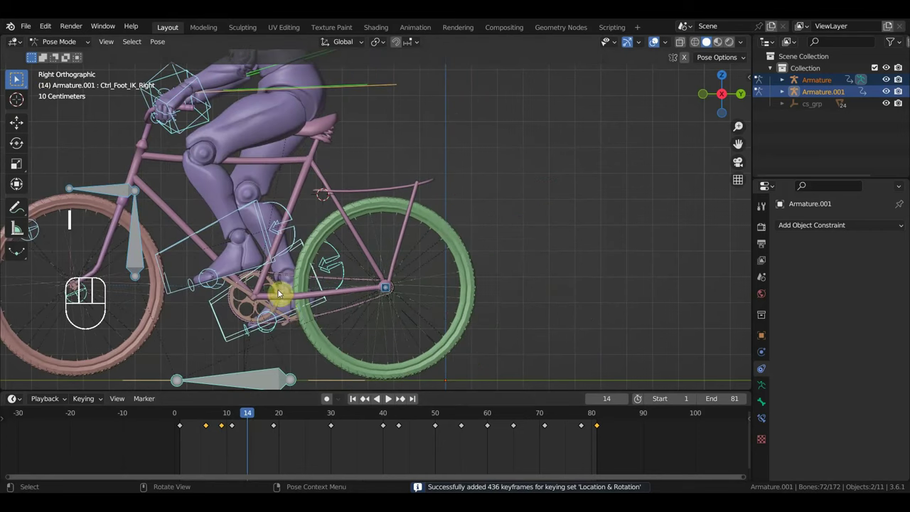
{"action": "middle_click_drag", "start_coordinate": [308, 290], "coordinate": [382, 291]}
{"action": "key", "text": "KP_3"}
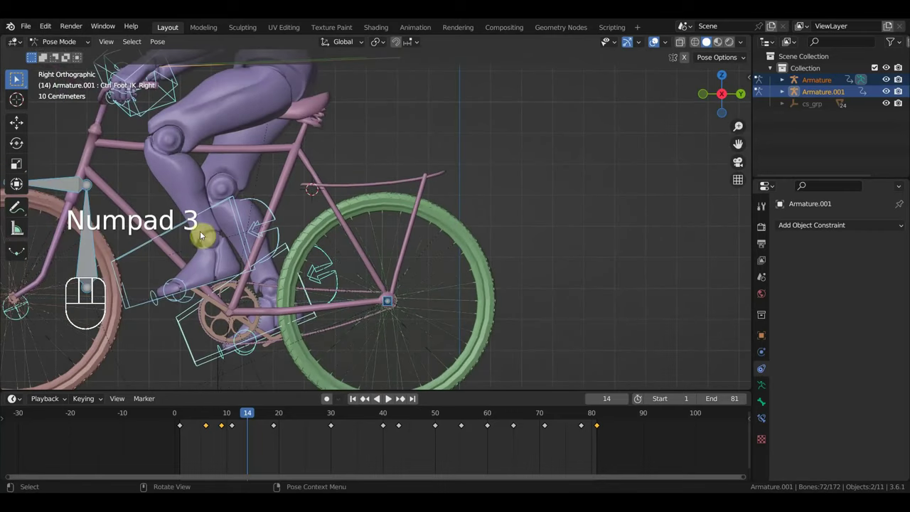
{"action": "left_click", "coordinate": [179, 226]}
{"action": "key", "text": "g"}
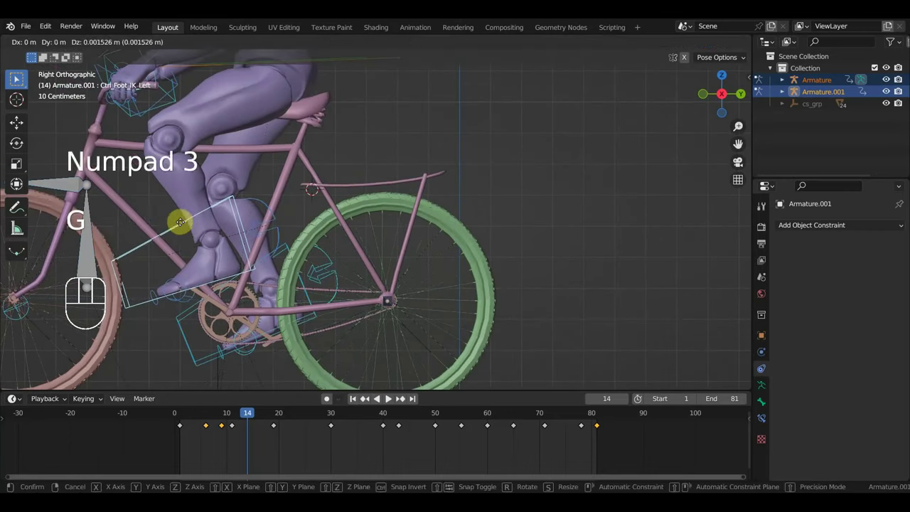
{"action": "left_click", "coordinate": [211, 266]}
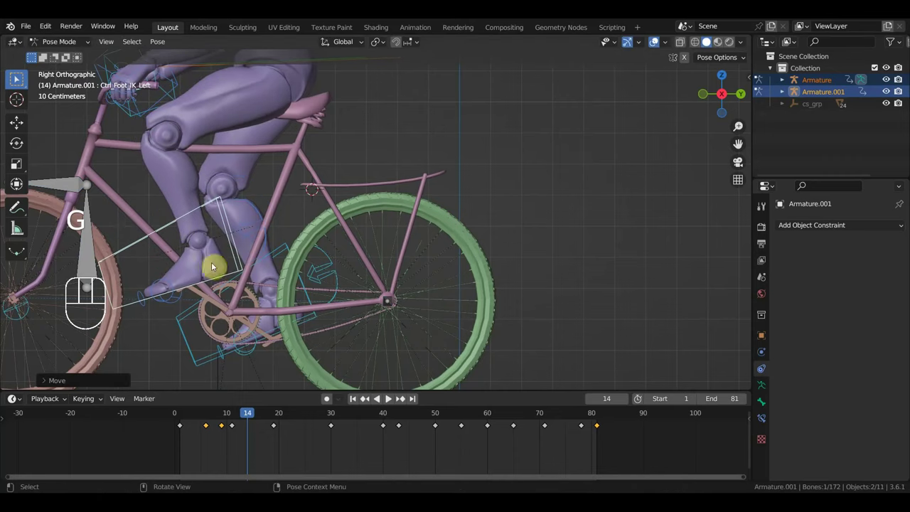
{"action": "key", "text": "a"}
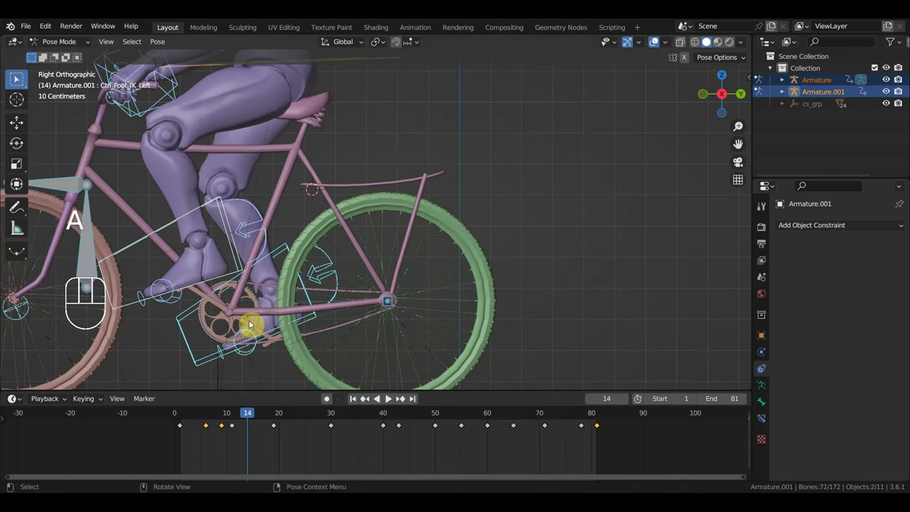
{"action": "key", "text": "i"}
Go to frame 25 and move Ctrl_Foot_IK_Left slightly down onto its pedal in the right side view
{"action": "left_click", "coordinate": [262, 414]}
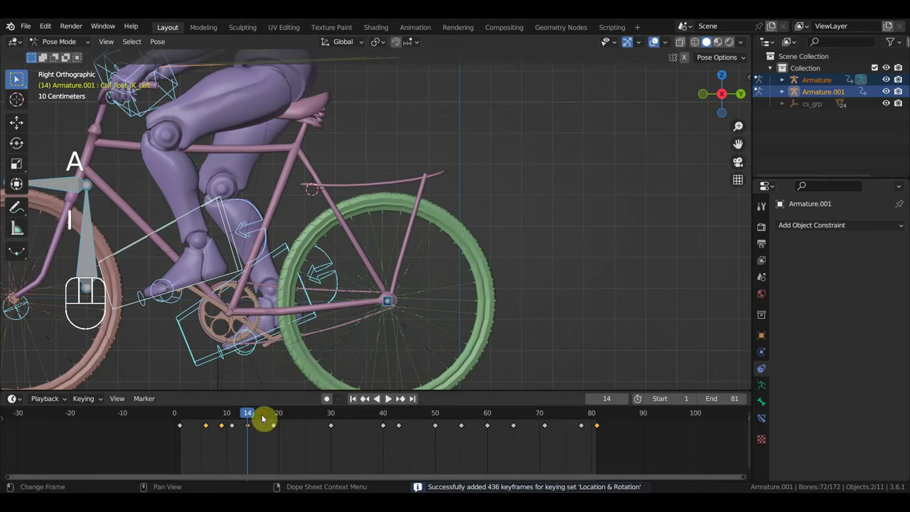
{"action": "middle_click_drag", "start_coordinate": [357, 291], "coordinate": [625, 223], "text": "shift"}
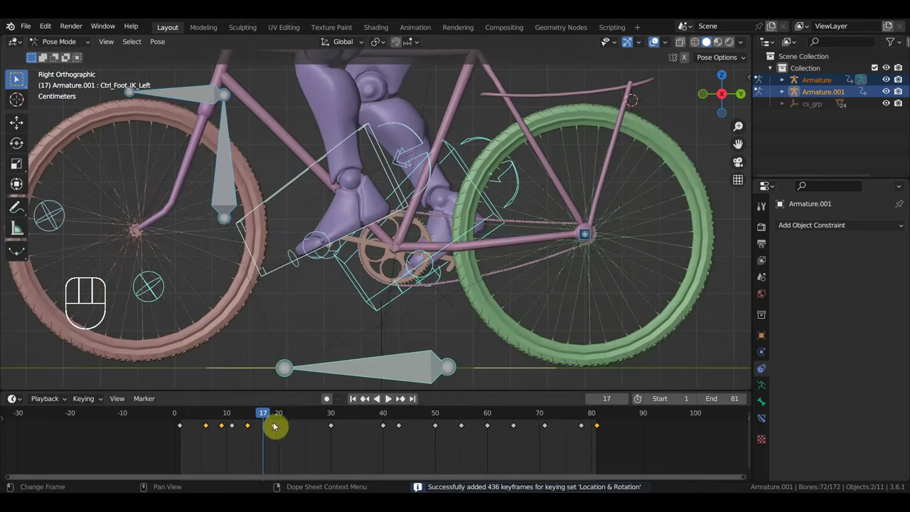
{"action": "left_click_drag", "start_coordinate": [263, 417], "coordinate": [295, 411]}
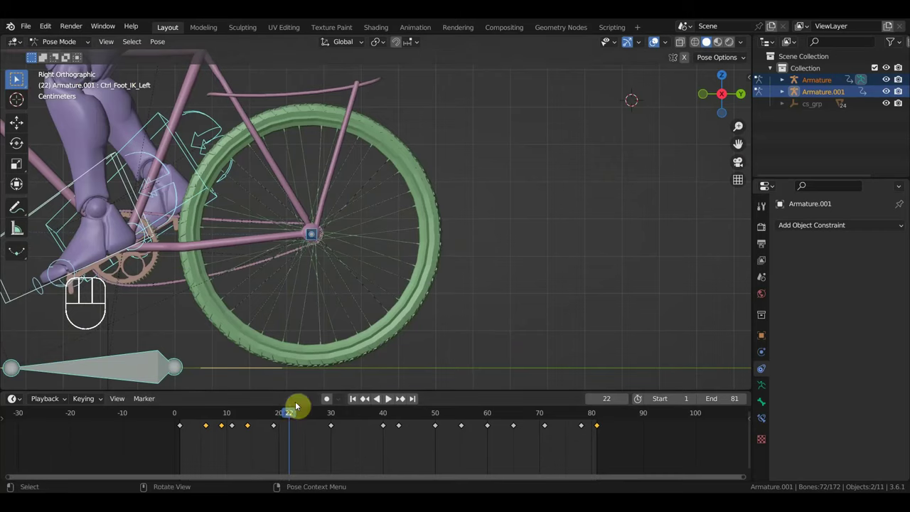
{"action": "scroll", "coordinate": [345, 317], "scroll_direction": "down", "scroll_amount": 1}
{"action": "middle_click_drag", "start_coordinate": [358, 305], "coordinate": [544, 255], "text": "shift"}
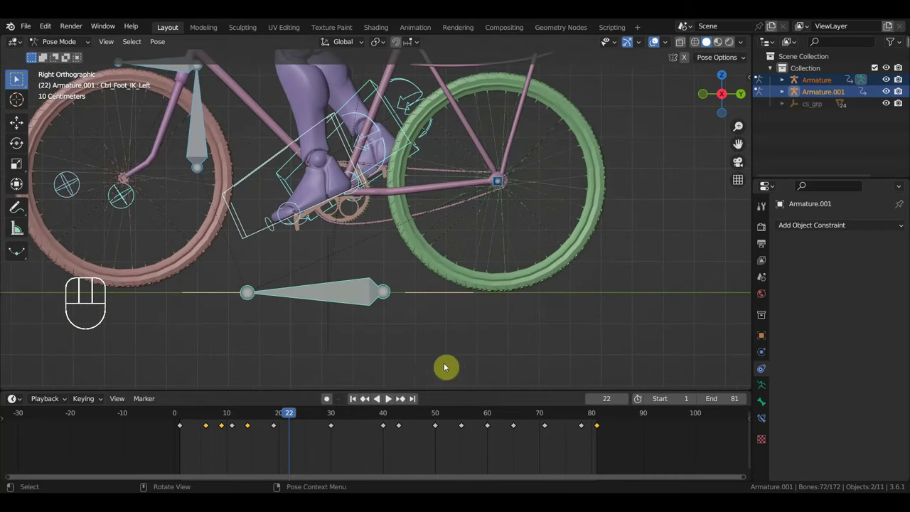
{"action": "left_click_drag", "start_coordinate": [302, 414], "coordinate": [307, 417]}
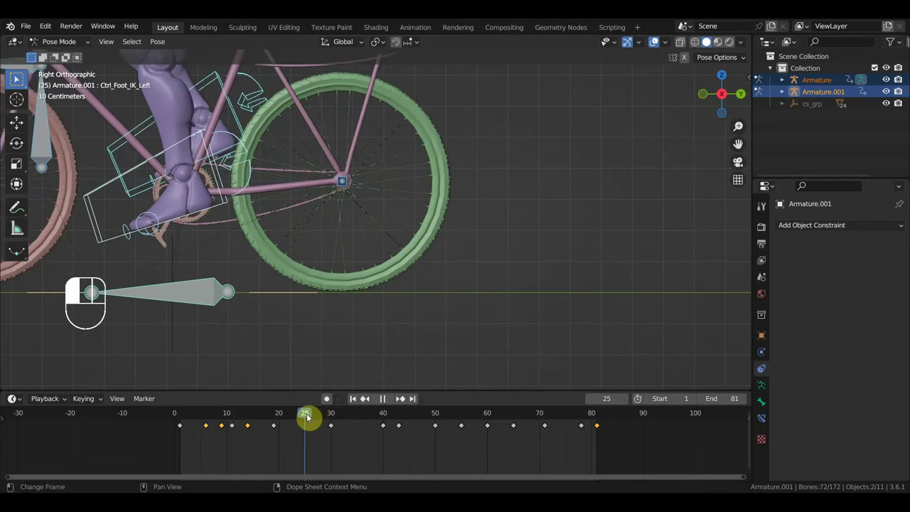
{"action": "scroll", "coordinate": [355, 289], "scroll_direction": "up", "scroll_amount": 1}
{"action": "middle_click_drag", "start_coordinate": [355, 289], "coordinate": [605, 291], "text": "shift"}
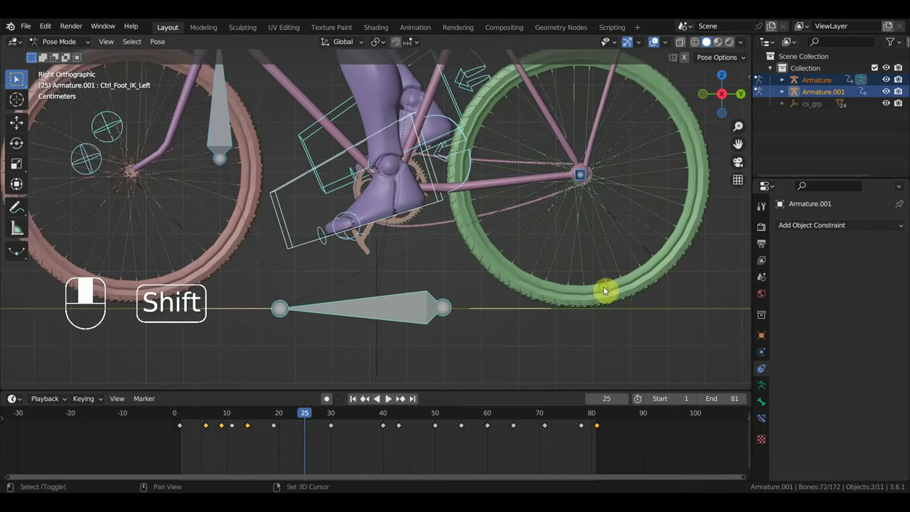
{"action": "left_click", "coordinate": [365, 144]}
{"action": "key", "text": "g"}
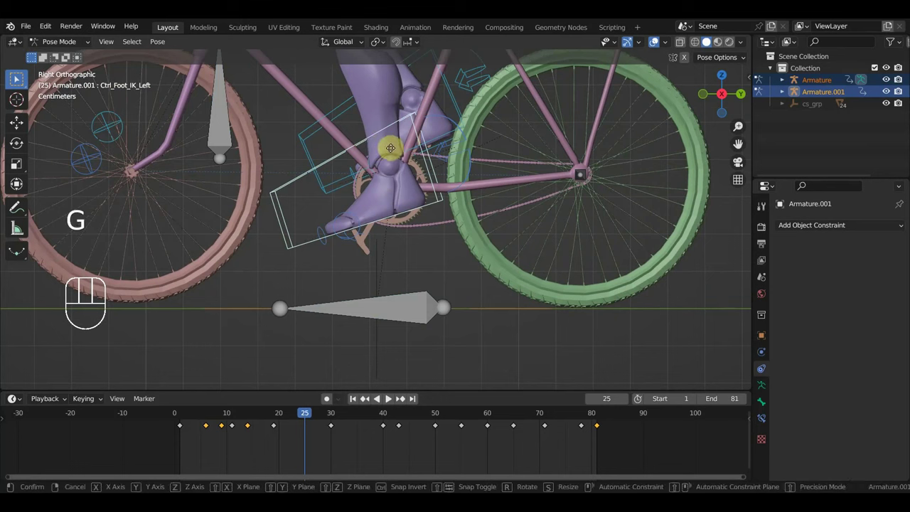
{"action": "left_click", "coordinate": [386, 165]}
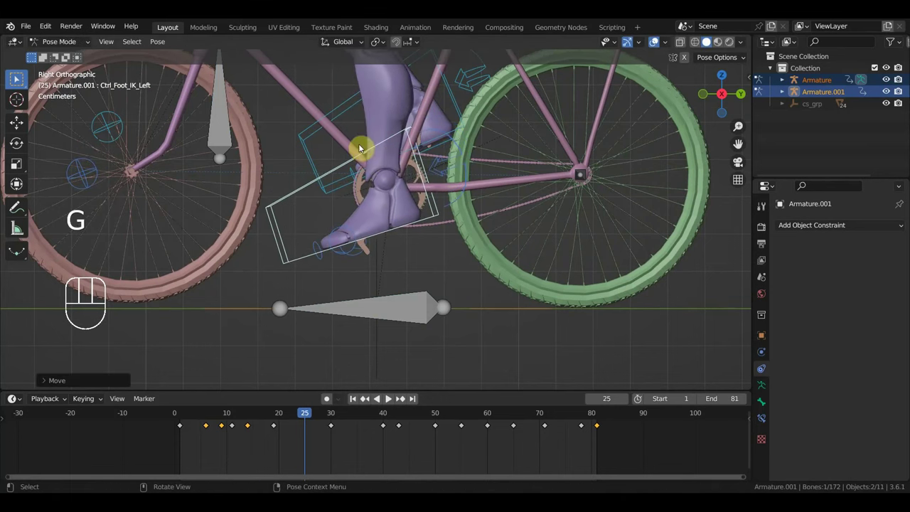
Move Ctrl_Foot_IK_Right onto the upper pedal at frame 25 and insert Location & Rotation keyframes for all bones
{"action": "left_click", "coordinate": [341, 108]}
{"action": "middle_click_drag", "start_coordinate": [341, 108], "coordinate": [544, 217]}
{"action": "key", "text": "g"}
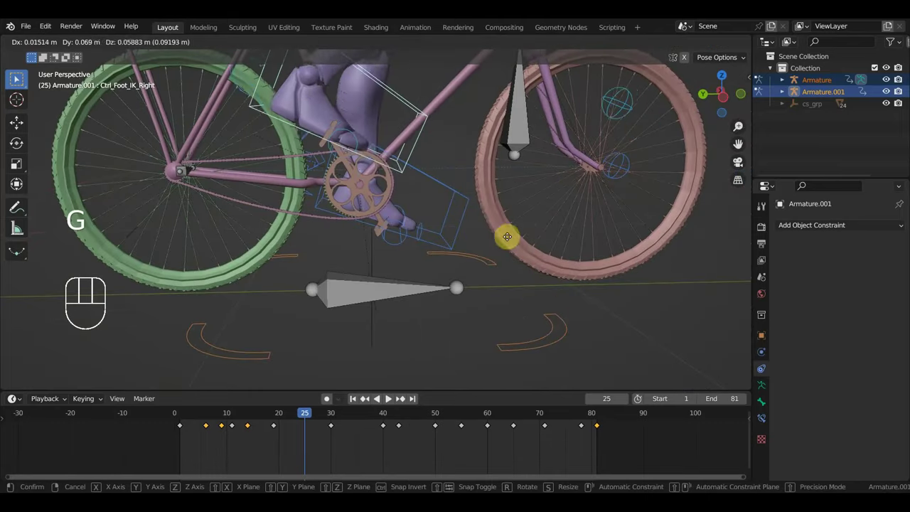
{"action": "left_click", "coordinate": [520, 229]}
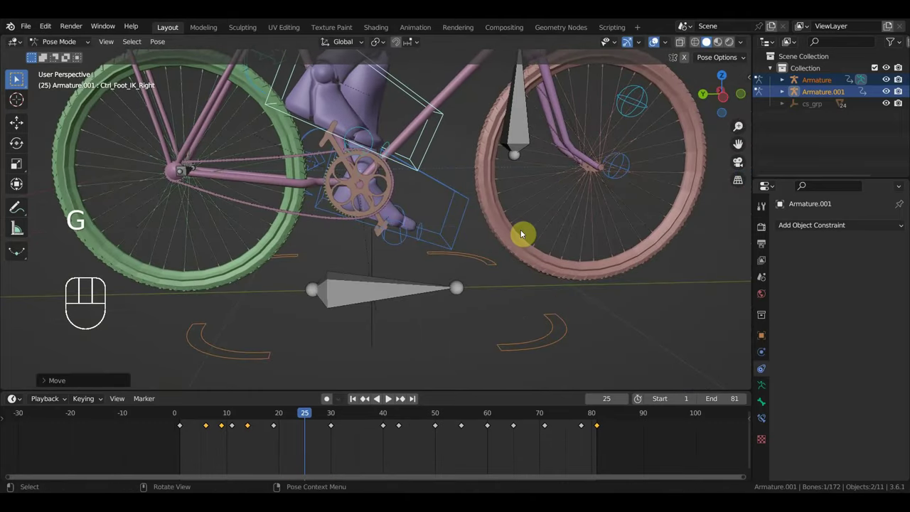
{"action": "key", "text": "a"}
{"action": "key", "text": "i"}
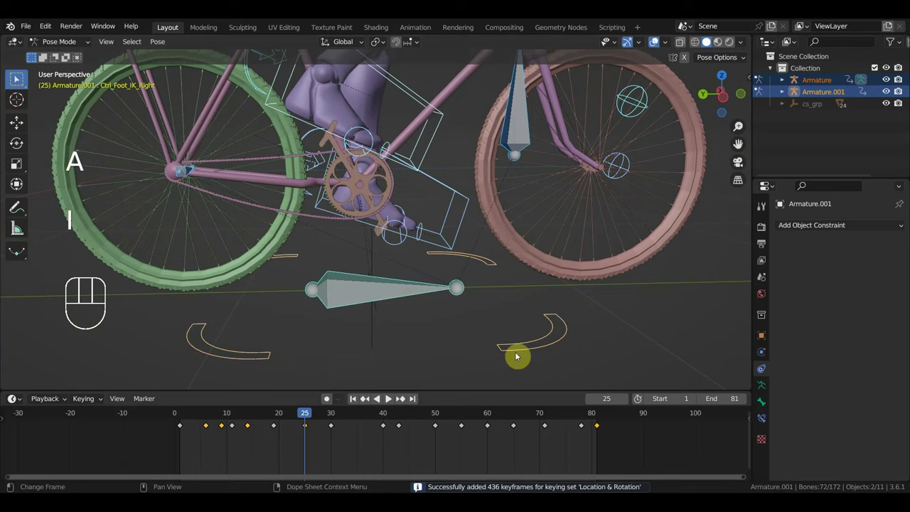
Go to frame 35 and rotate Ctrl_Foot_IK_Left so the toes point down and the heel lifts
{"action": "left_click", "coordinate": [356, 415]}
{"action": "middle_click_drag", "start_coordinate": [500, 319], "coordinate": [653, 225]}
{"action": "scroll", "coordinate": [652, 224], "scroll_direction": "up", "scroll_amount": 3}
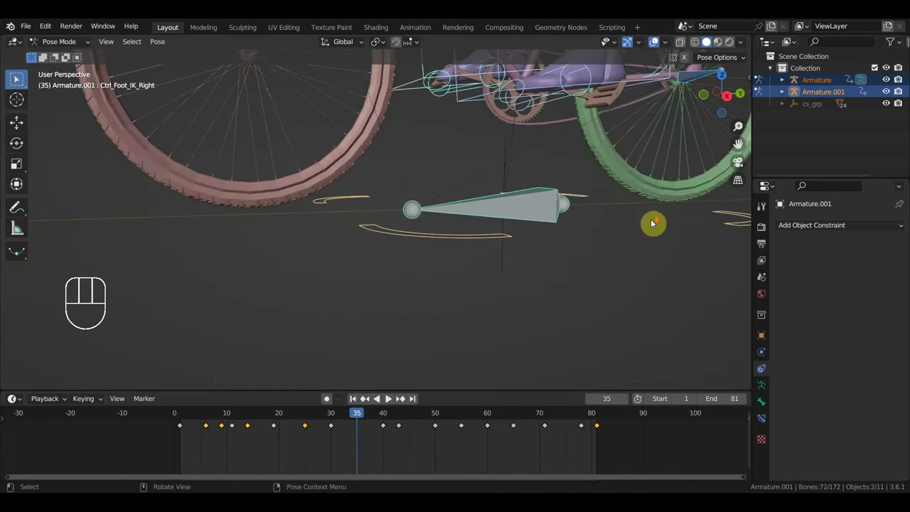
{"action": "key", "text": "KP_3"}
{"action": "scroll", "coordinate": [625, 213], "scroll_direction": "up", "scroll_amount": 3, "text": "shift"}
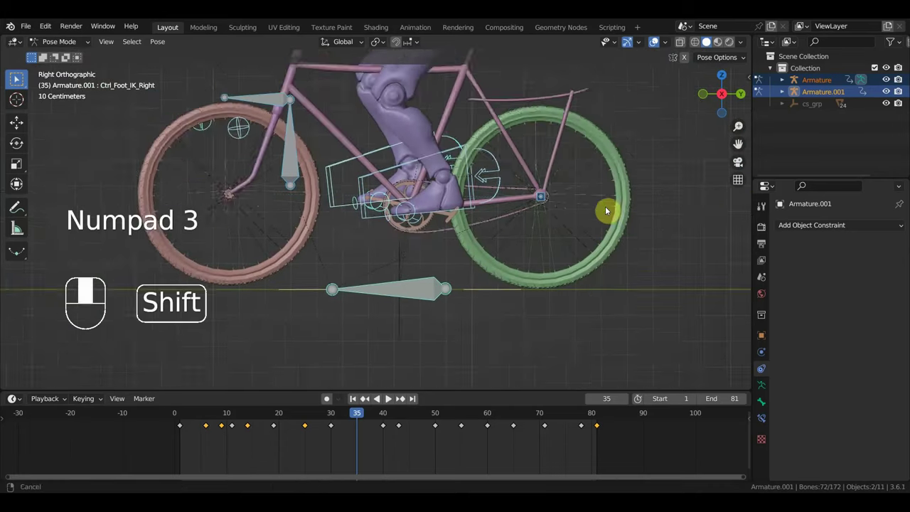
{"action": "scroll", "coordinate": [544, 342], "scroll_direction": "up", "scroll_amount": 2}
{"action": "scroll", "coordinate": [543, 342], "scroll_direction": "up", "scroll_amount": 2}
{"action": "middle_click_drag", "start_coordinate": [493, 339], "coordinate": [493, 341]}
{"action": "scroll", "coordinate": [493, 341], "scroll_direction": "down", "scroll_amount": 1}
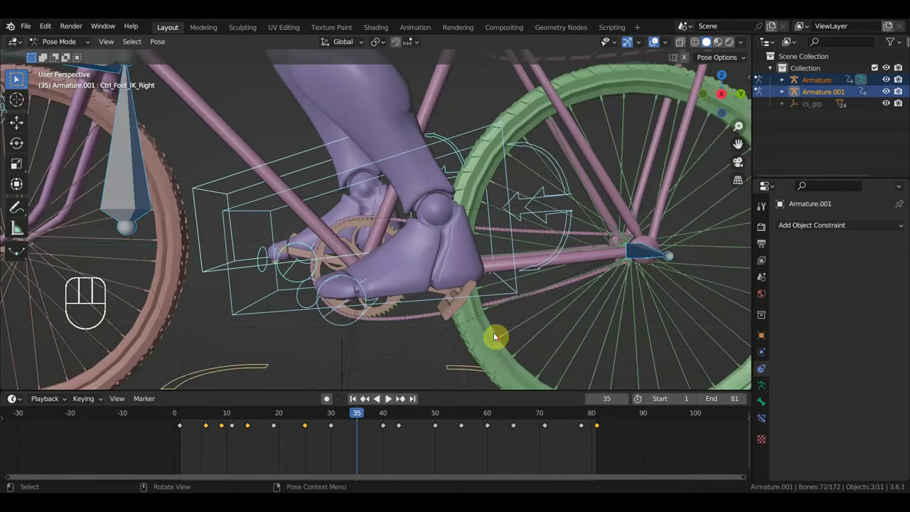
{"action": "key", "text": "KP_3"}
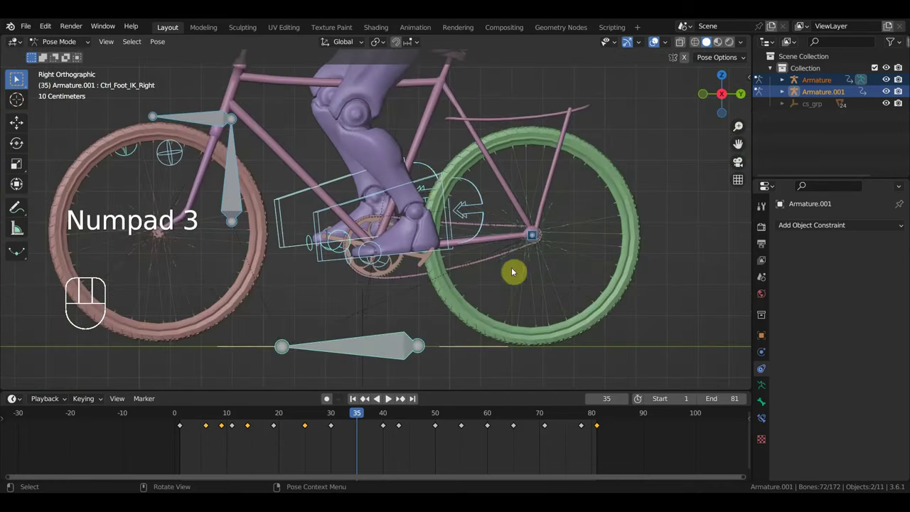
{"action": "left_click", "coordinate": [424, 179]}
{"action": "key", "text": "r"}
{"action": "left_click", "coordinate": [453, 183]}
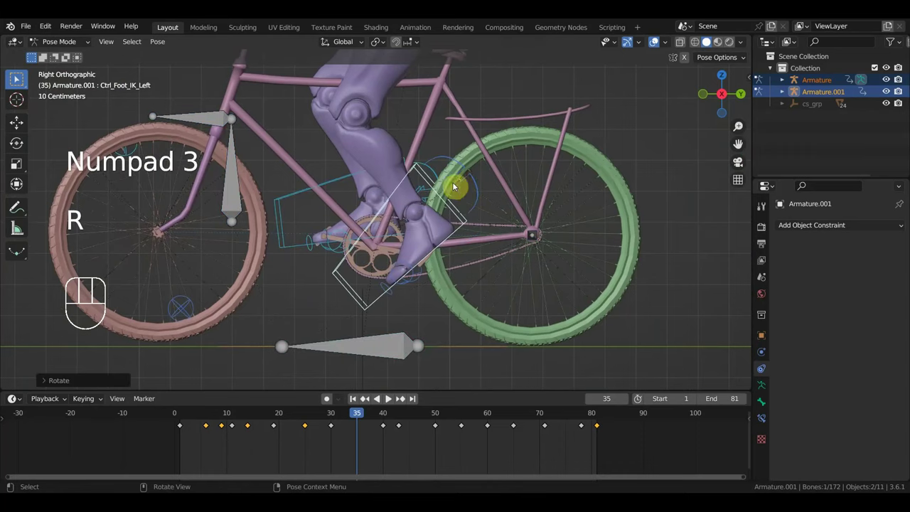
Rotate Ctrl_Foot_IK_Right slightly toe-up and move it forward over the front pedal at frame 35
{"action": "left_click", "coordinate": [344, 185]}
{"action": "key", "text": "r"}
{"action": "key", "text": "r"}
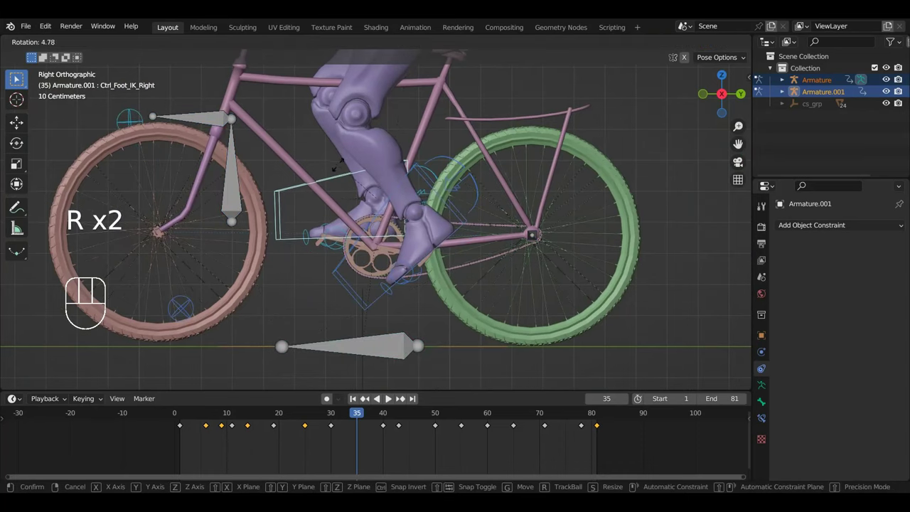
{"action": "left_click", "coordinate": [364, 202]}
{"action": "key", "text": "g"}
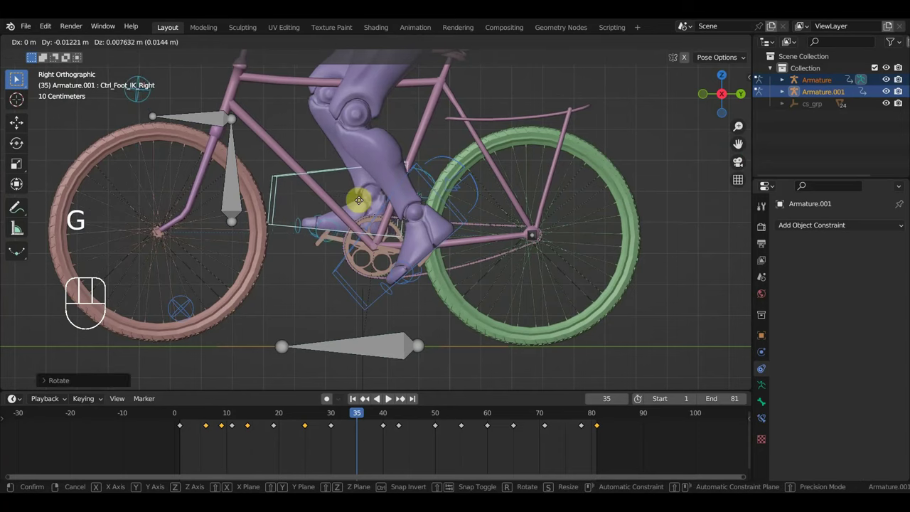
{"action": "left_click", "coordinate": [351, 204]}
{"action": "scroll", "coordinate": [384, 192], "scroll_direction": "down", "scroll_amount": 3}
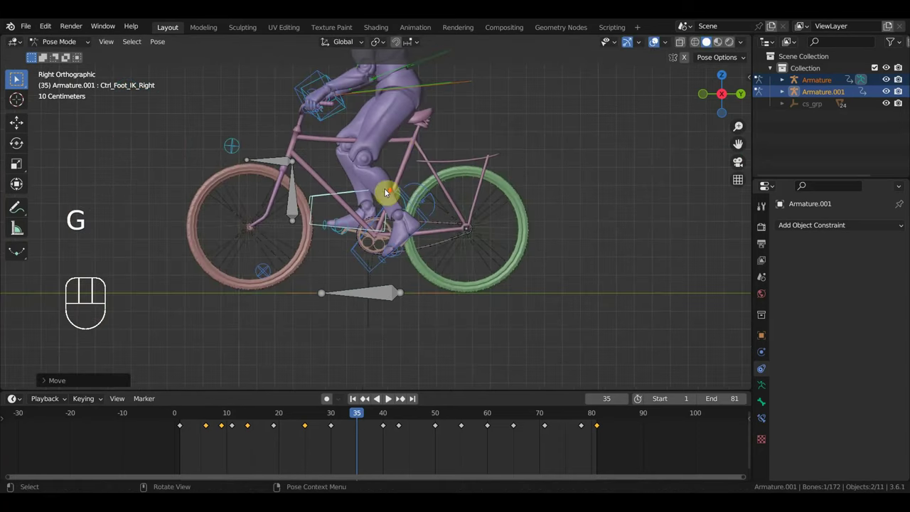
Nudge Ctrl_Hips along the Y axis with the Move tool at frame 35 in the right side view
{"action": "left_click", "coordinate": [463, 83]}
{"action": "key", "text": "KP_3"}
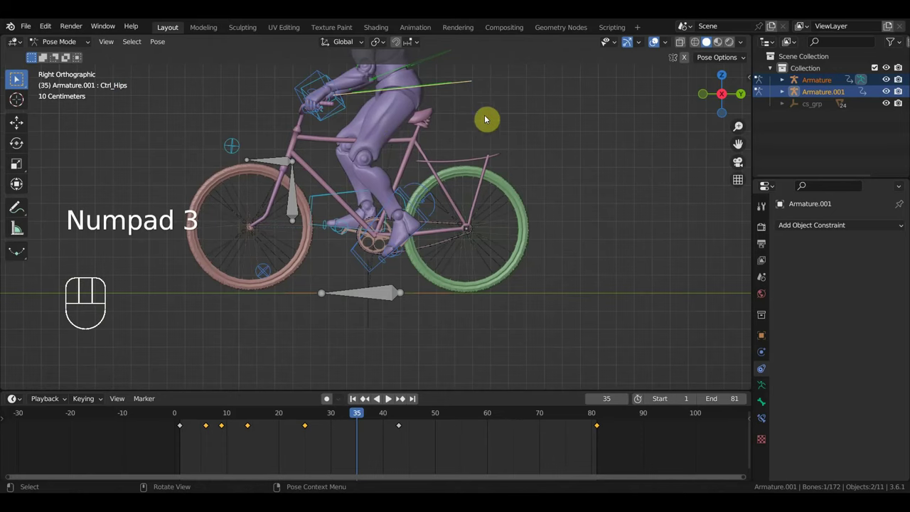
{"action": "middle_click_drag", "start_coordinate": [487, 118], "coordinate": [524, 190], "text": "shift"}
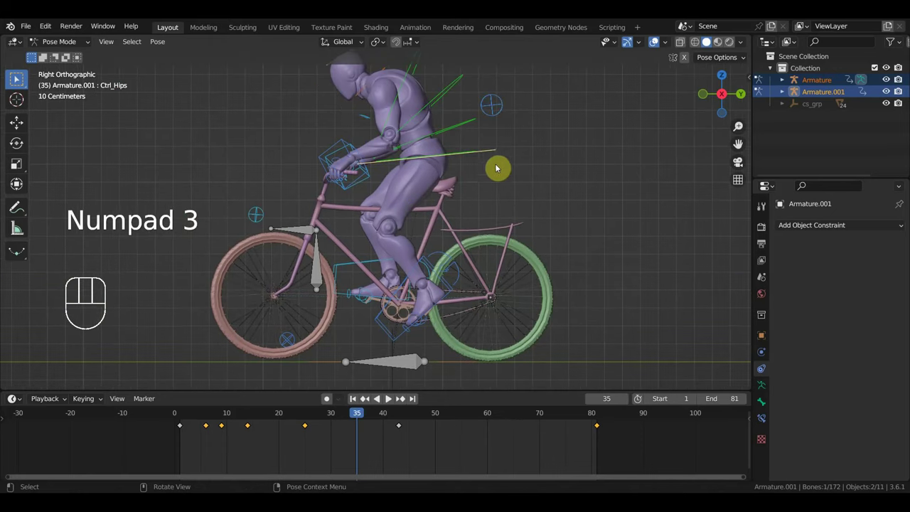
{"action": "left_click", "coordinate": [19, 128]}
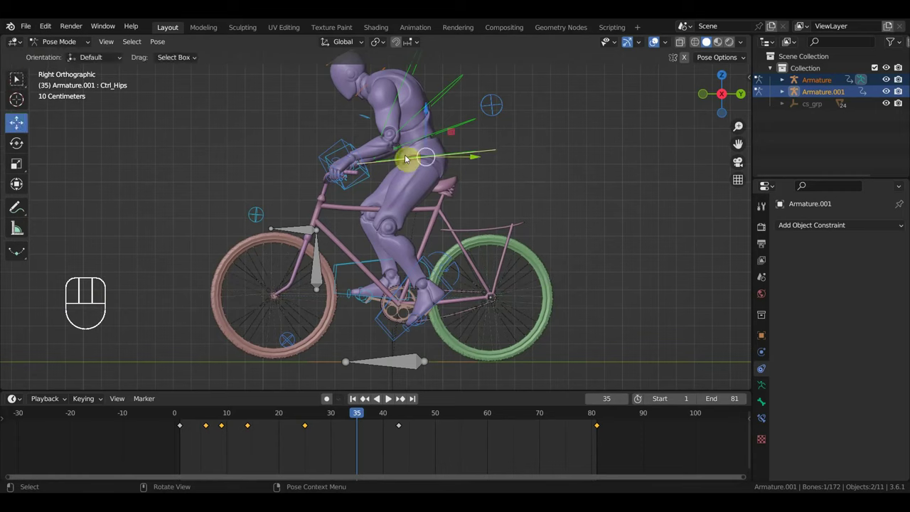
{"action": "mouse_move", "coordinate": [479, 156]}
{"action": "left_mouse_down"}
{"action": "mouse_move", "coordinate": [470, 158]}
{"action": "mouse_move", "coordinate": [483, 160]}
{"action": "mouse_move", "coordinate": [477, 166]}
{"action": "left_mouse_up"}
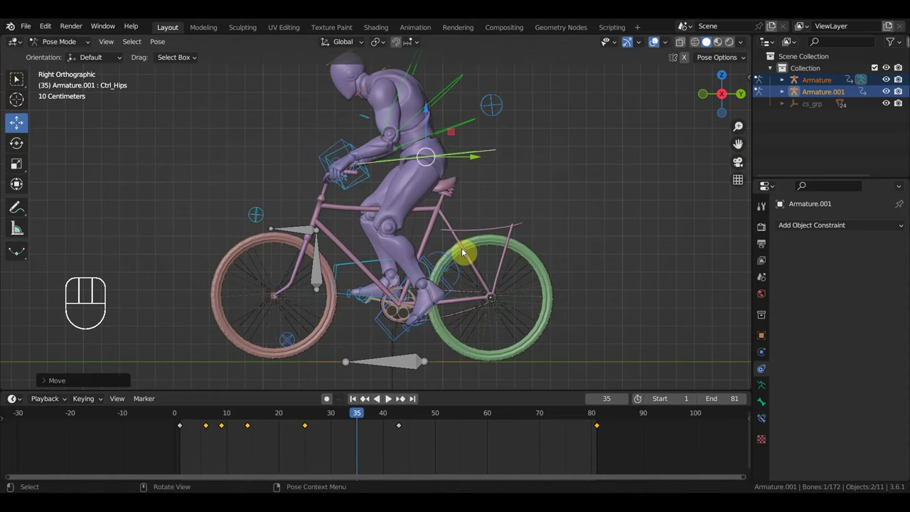
{"action": "scroll", "coordinate": [461, 247], "scroll_direction": "down", "scroll_amount": 3}
{"action": "middle_click_drag", "start_coordinate": [467, 245], "coordinate": [488, 253], "text": "shift"}
{"action": "key", "text": "KP_3"}
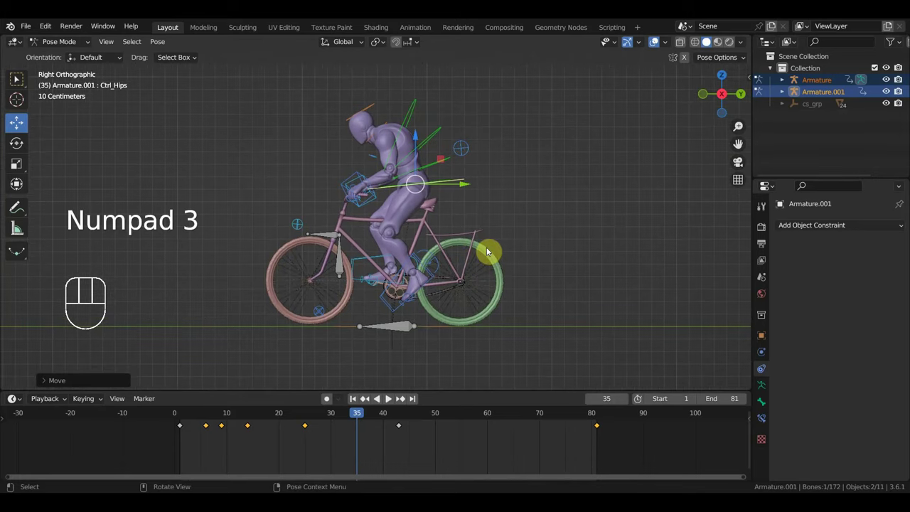
Insert Location & Rotation keyframes at frame 35 for Ctrl_Hips and for all bones
{"action": "key", "text": "i"}
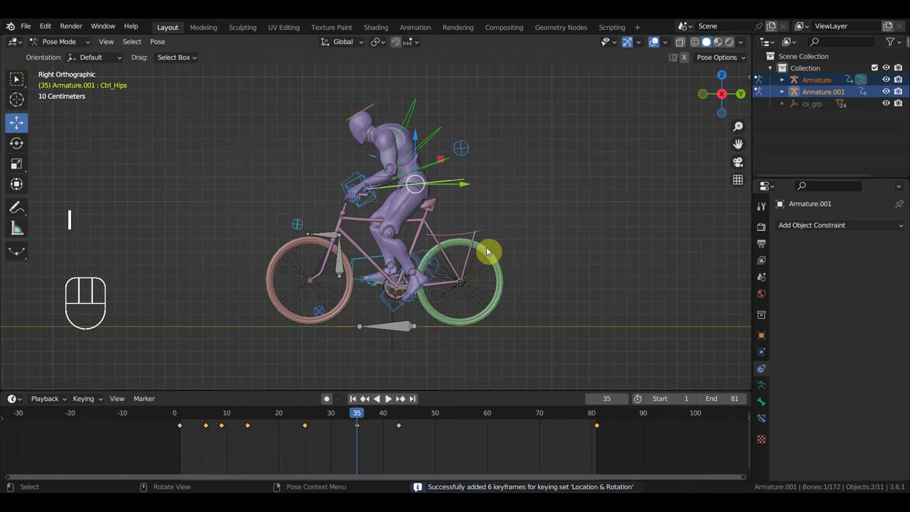
{"action": "key", "text": "a"}
{"action": "key", "text": "i"}
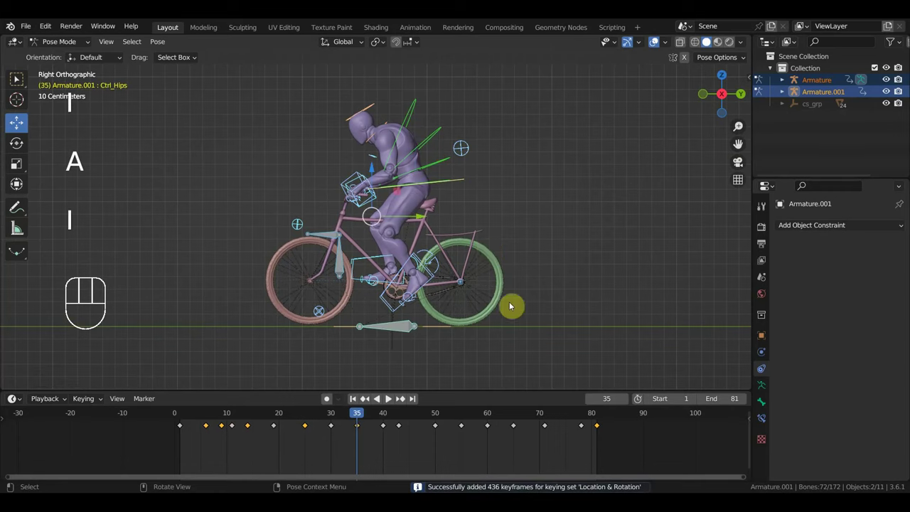
Scrub the timeline back to frame 2 and forward to frame 6 to check the rider's pose in the right side view
{"action": "left_click_drag", "start_coordinate": [355, 420], "coordinate": [185, 420]}
{"action": "key", "text": "KP_Decimal"}
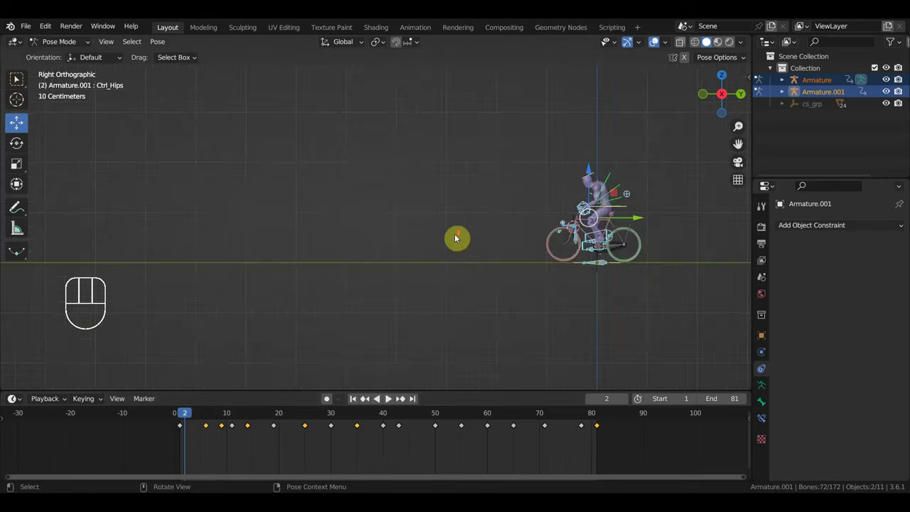
{"action": "middle_click_drag", "start_coordinate": [618, 261], "coordinate": [512, 287], "text": "shift"}
{"action": "scroll", "coordinate": [404, 284], "scroll_direction": "up", "scroll_amount": 5}
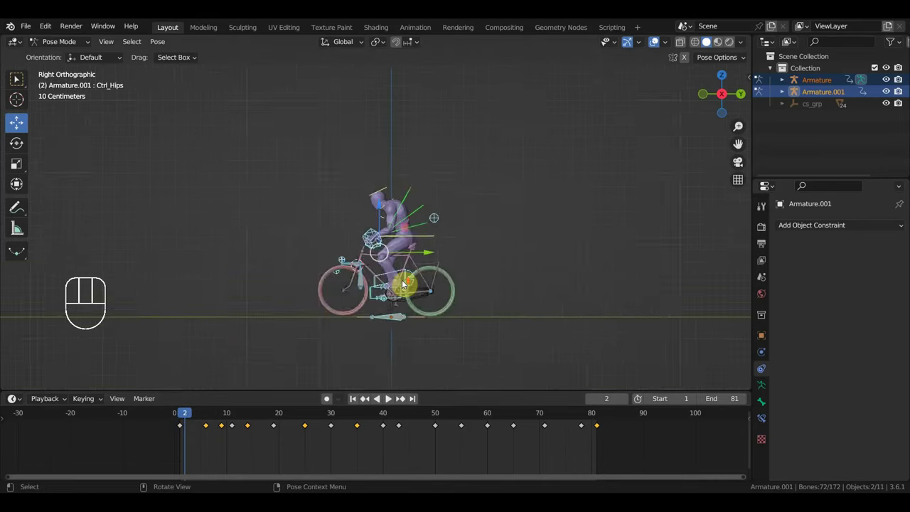
{"action": "scroll", "coordinate": [494, 276], "scroll_direction": "down", "scroll_amount": 2}
{"action": "scroll", "coordinate": [412, 331], "scroll_direction": "down", "scroll_amount": 1}
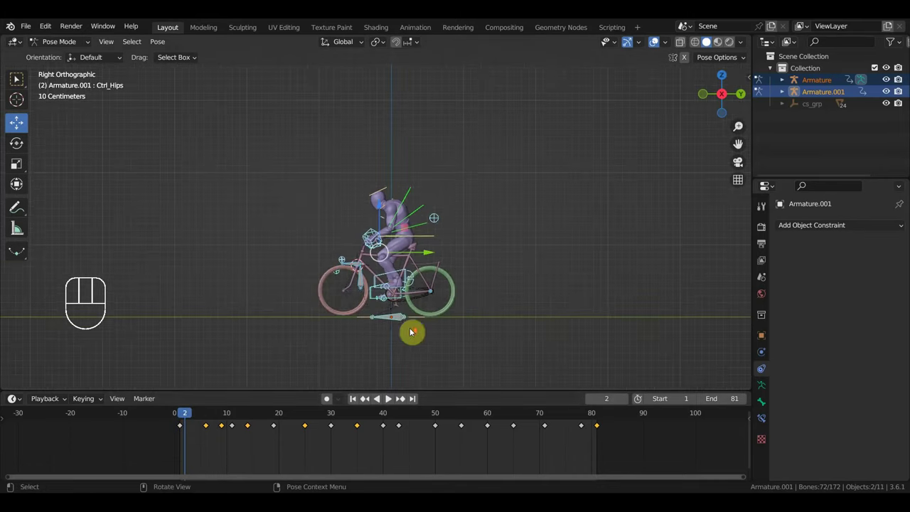
{"action": "left_click", "coordinate": [191, 418]}
{"action": "mouse_move", "coordinate": [192, 415]}
{"action": "left_mouse_down"}
{"action": "mouse_move", "coordinate": [337, 445]}
{"action": "mouse_move", "coordinate": [205, 422]}
{"action": "left_mouse_up"}
Hide the viewport overlays and play the animation from a perspective view to review the whole ride, stopping at frame 24
{"action": "scroll", "coordinate": [393, 338], "scroll_direction": "down", "scroll_amount": 7}
{"action": "middle_click_drag", "start_coordinate": [393, 338], "coordinate": [416, 333]}
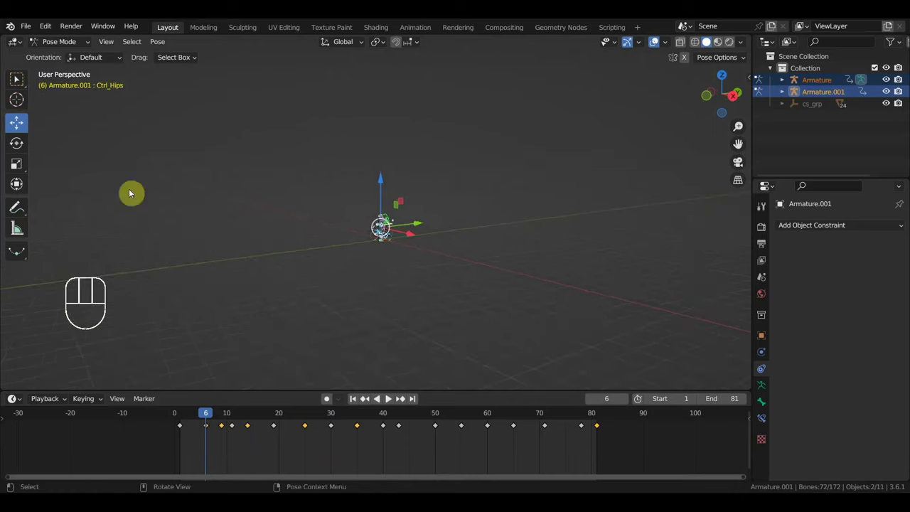
{"action": "left_click", "coordinate": [17, 77]}
{"action": "scroll", "coordinate": [297, 169], "scroll_direction": "up", "scroll_amount": 2}
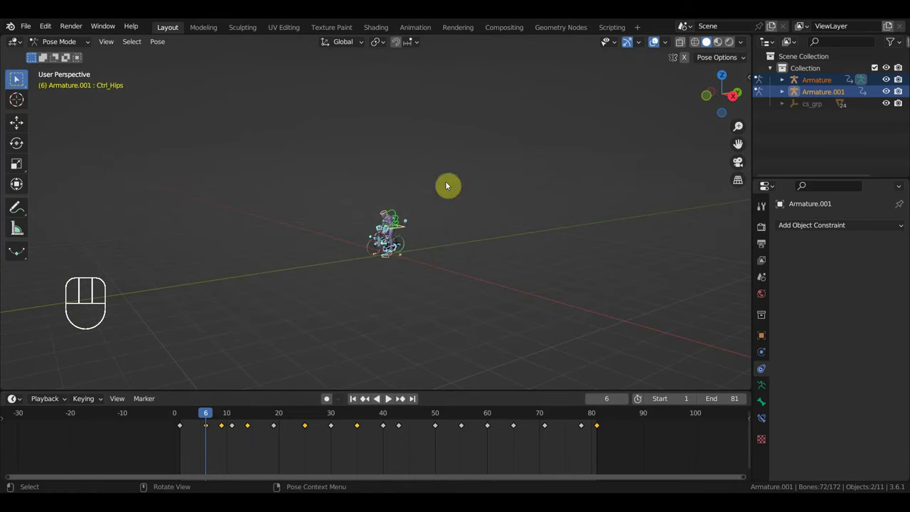
{"action": "left_click", "coordinate": [653, 42]}
{"action": "key", "text": "space"}
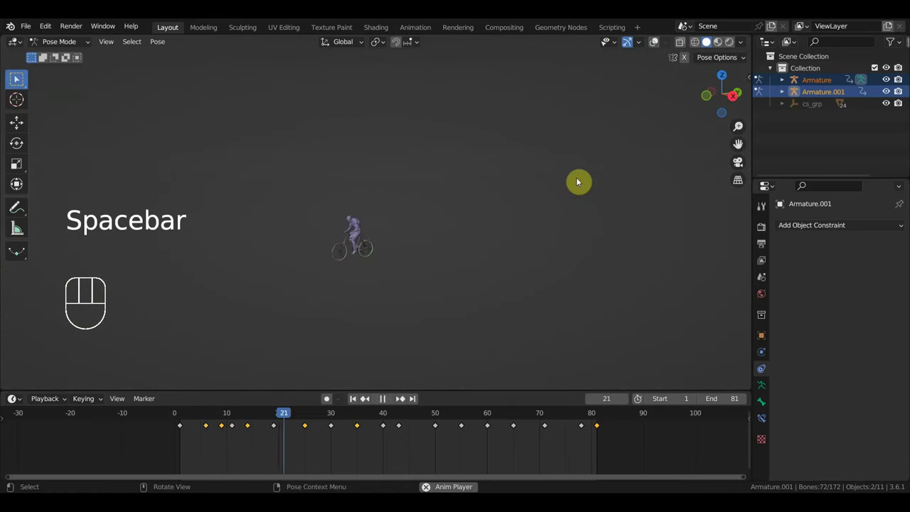
{"action": "middle_click_drag", "start_coordinate": [333, 301], "coordinate": [580, 280], "text": "shift"}
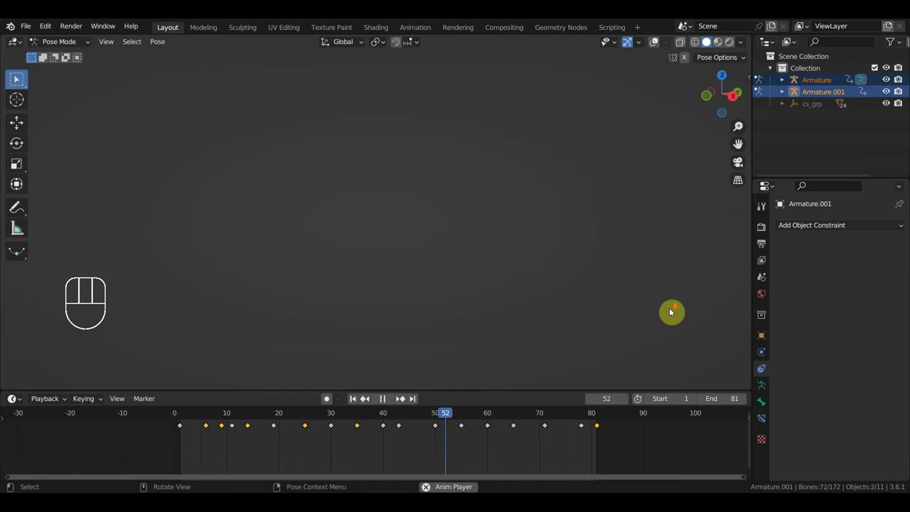
{"action": "middle_click_drag", "start_coordinate": [669, 307], "coordinate": [568, 319], "text": "shift"}
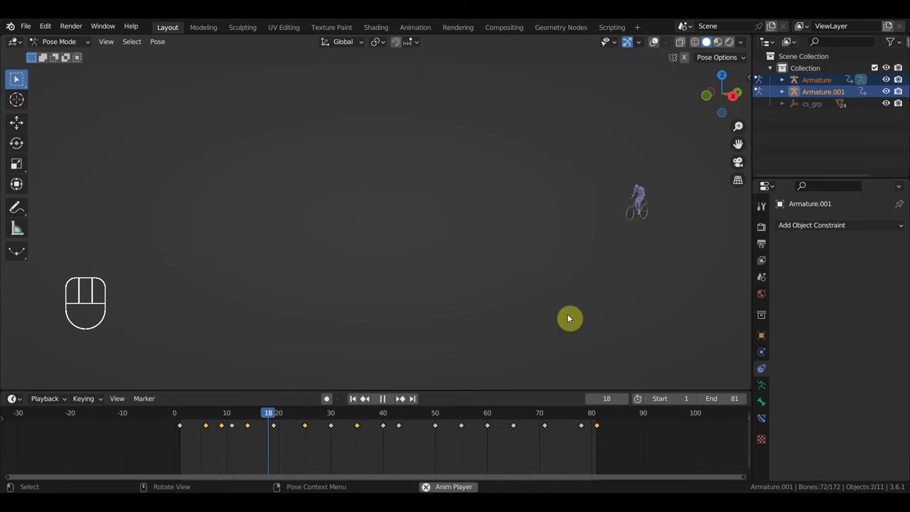
{"action": "key", "text": "space"}
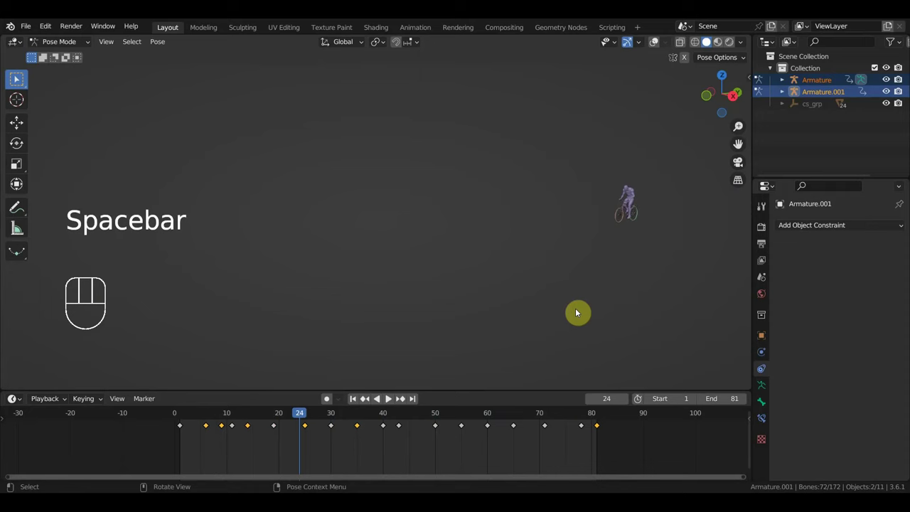
Deselect all bones and show the viewport overlays again with the bicycle in the right side view
{"action": "key", "text": "KP_3"}
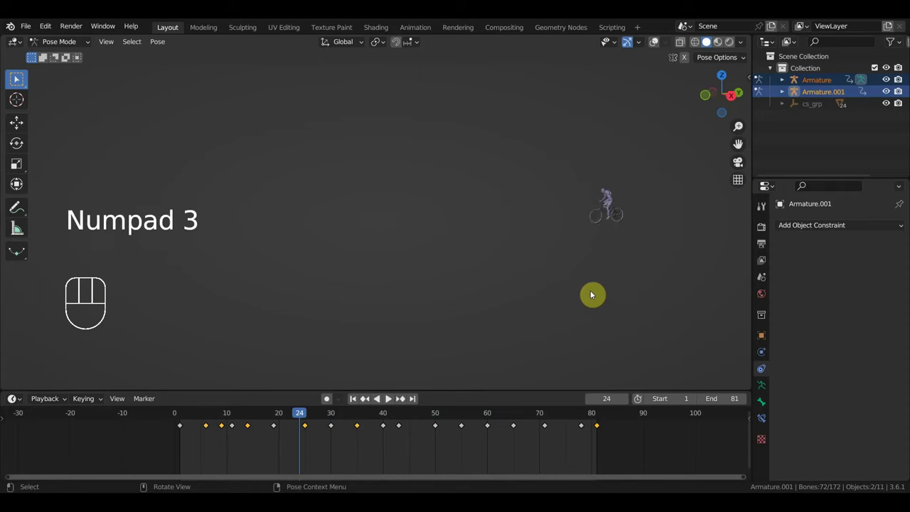
{"action": "scroll", "coordinate": [590, 293], "scroll_direction": "up", "scroll_amount": 3}
{"action": "middle_click_drag", "start_coordinate": [590, 293], "coordinate": [382, 326], "text": "shift"}
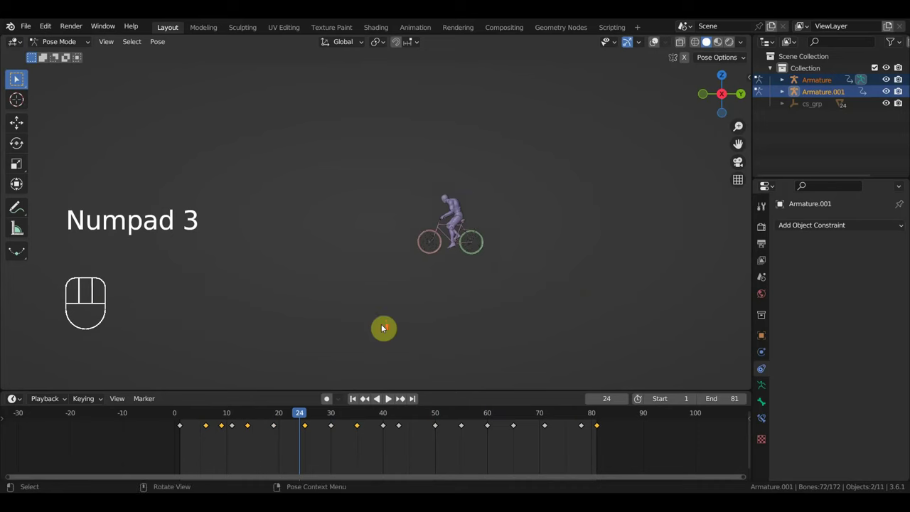
{"action": "scroll", "coordinate": [405, 322], "scroll_direction": "up", "scroll_amount": 5}
{"action": "middle_click_drag", "start_coordinate": [483, 310], "coordinate": [390, 308], "text": "shift"}
{"action": "scroll", "coordinate": [524, 264], "scroll_direction": "up", "scroll_amount": 2}
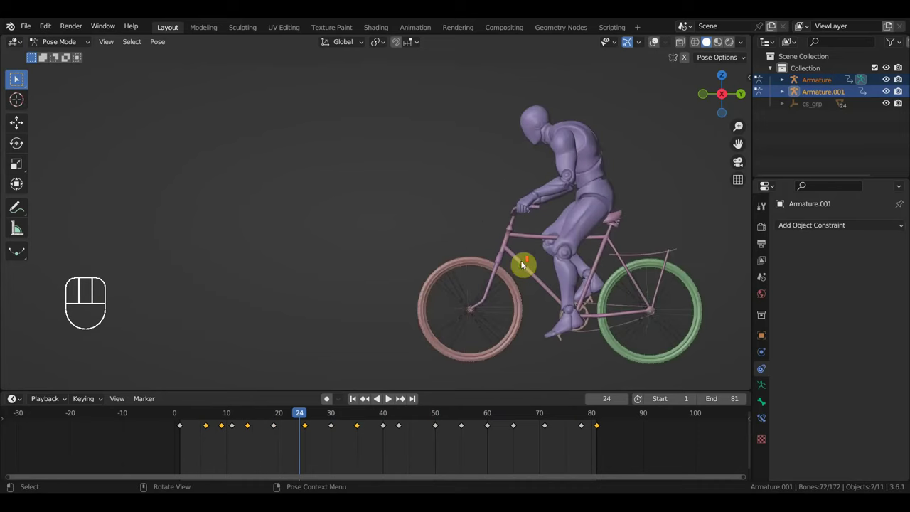
{"action": "middle_click_drag", "start_coordinate": [524, 263], "coordinate": [445, 260], "text": "shift"}
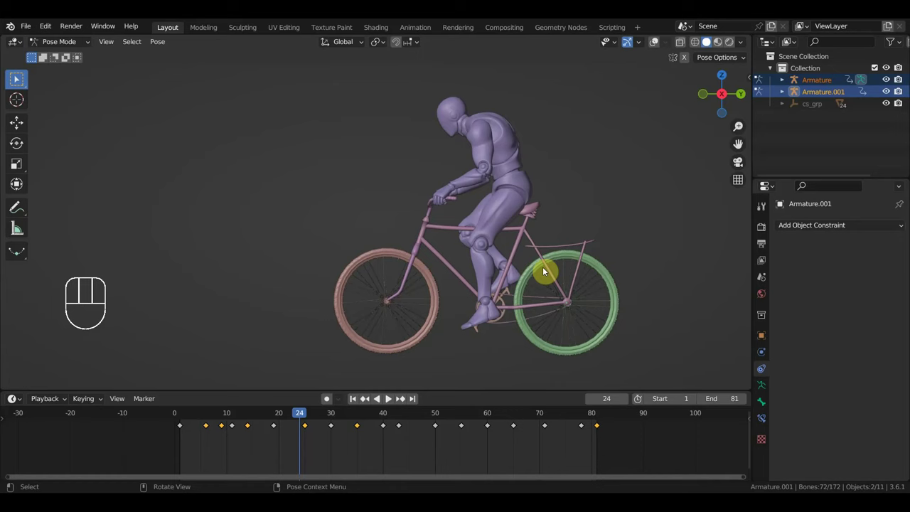
{"action": "left_click", "coordinate": [607, 285]}
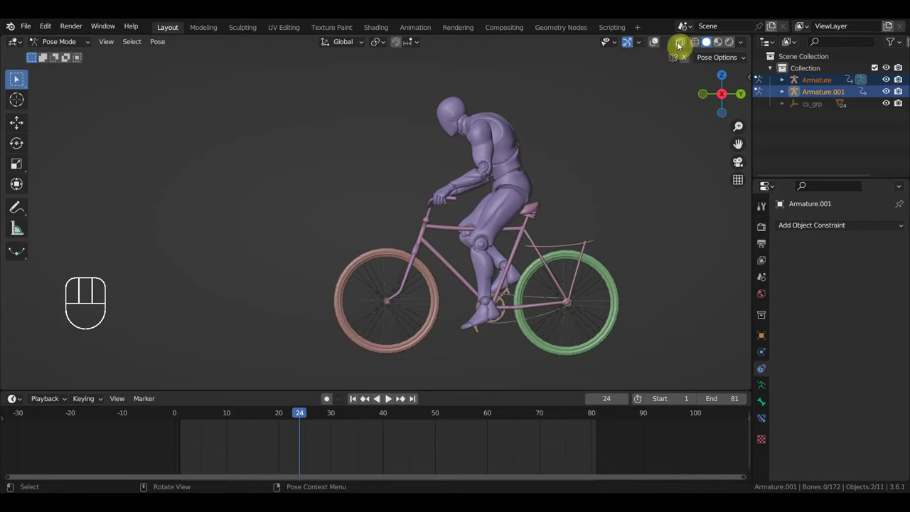
{"action": "left_click", "coordinate": [654, 42]}
{"action": "scroll", "coordinate": [609, 211], "scroll_direction": "up", "scroll_amount": 2}
{"action": "middle_click_drag", "start_coordinate": [607, 299], "coordinate": [518, 209], "text": "shift"}
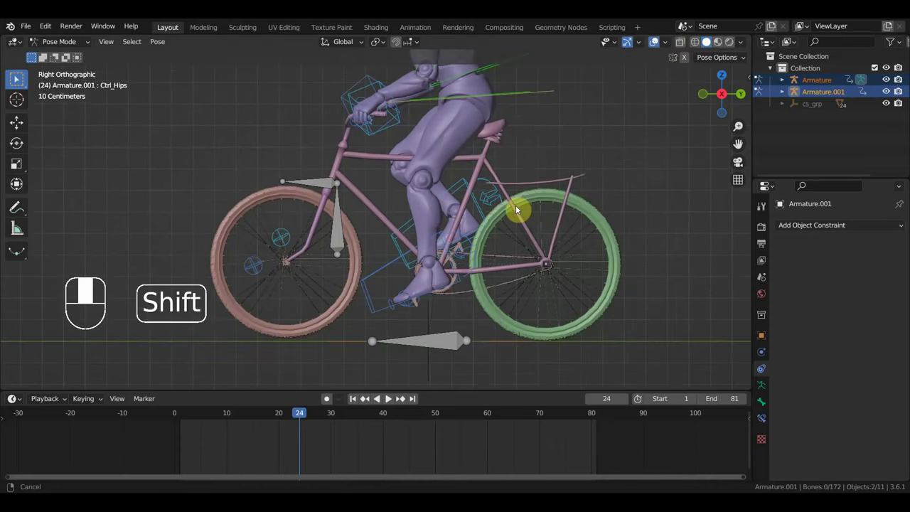
Switch to Object Mode and select the back wheel, Bicycle-Back-Tire-Ring
{"action": "left_click", "coordinate": [62, 41]}
{"action": "left_click", "coordinate": [71, 51]}
{"action": "left_click", "coordinate": [599, 237]}
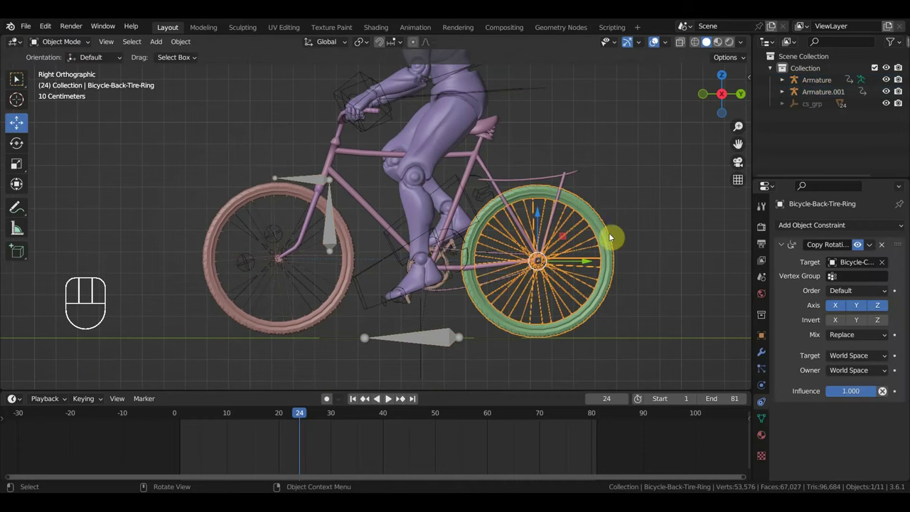
Set the back wheel's Y rotation to 90° and delete its Copy Rotation constraint
{"action": "key", "text": "n"}
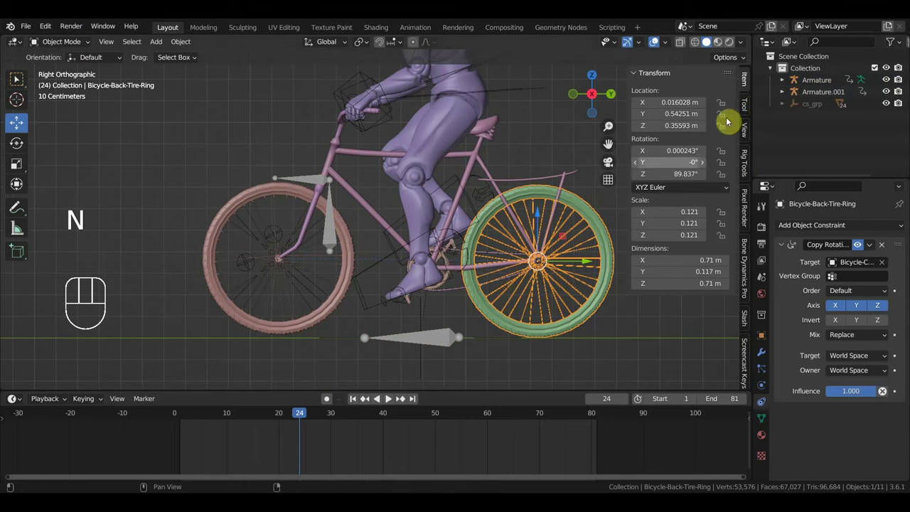
{"action": "mouse_move", "coordinate": [670, 162]}
{"action": "left_mouse_down"}
{"action": "mouse_move", "coordinate": [690, 162]}
{"action": "mouse_move", "coordinate": [670, 162]}
{"action": "left_mouse_up"}
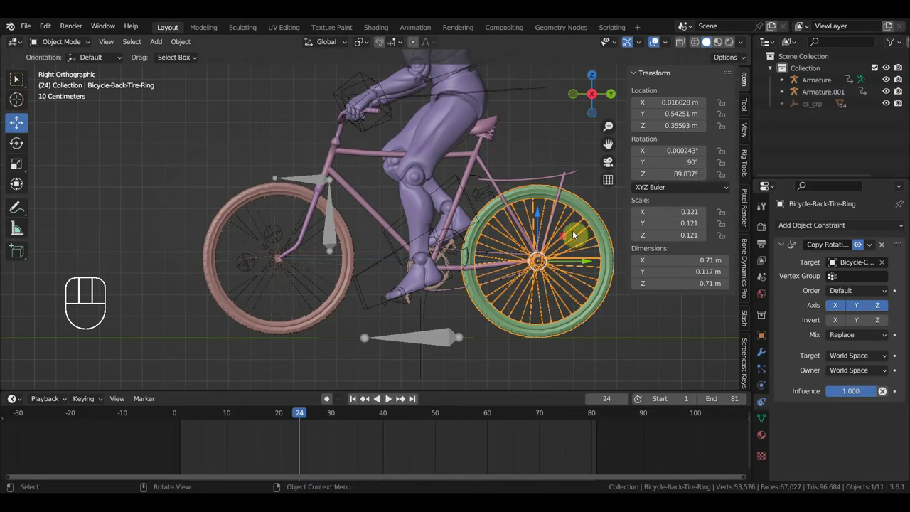
{"action": "left_click", "coordinate": [882, 244]}
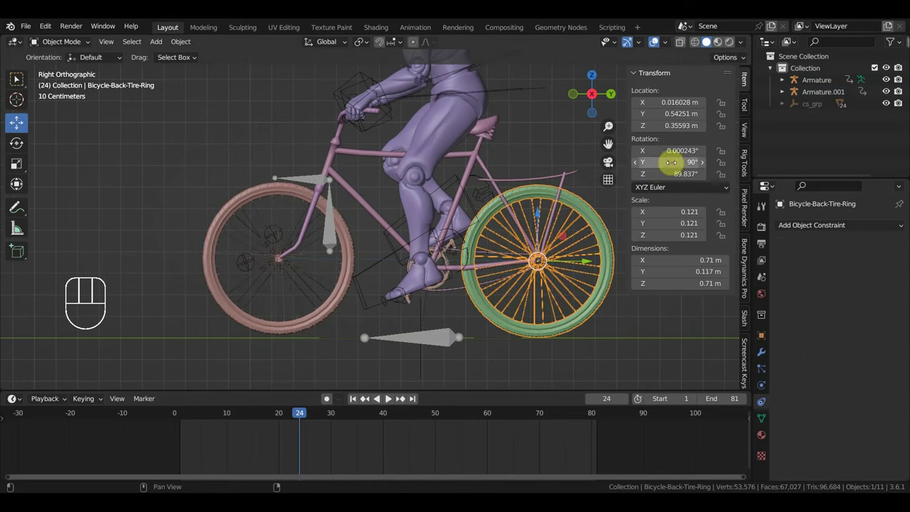
Try a Y rotation of 58° on the back wheel, undo it, and keep the back wheel selected
{"action": "left_click_drag", "start_coordinate": [672, 162], "coordinate": [649, 162]}
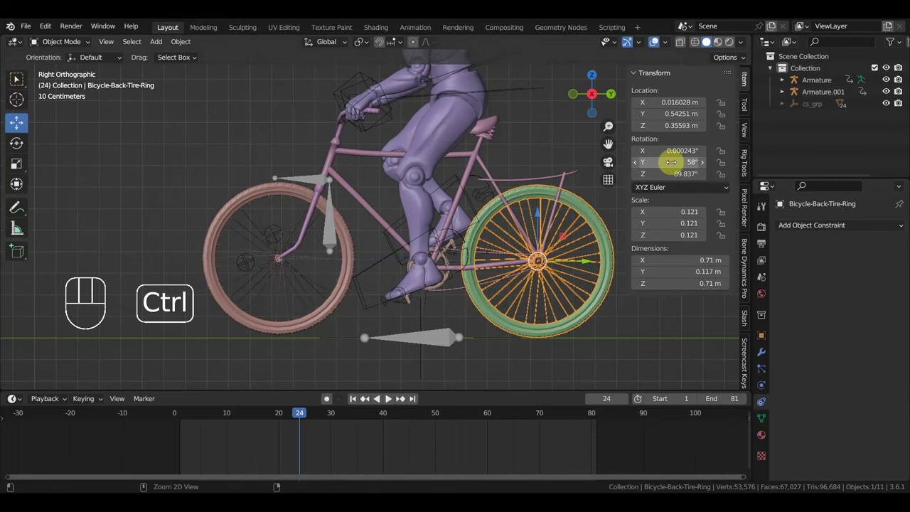
{"action": "key", "text": "ctrl+z"}
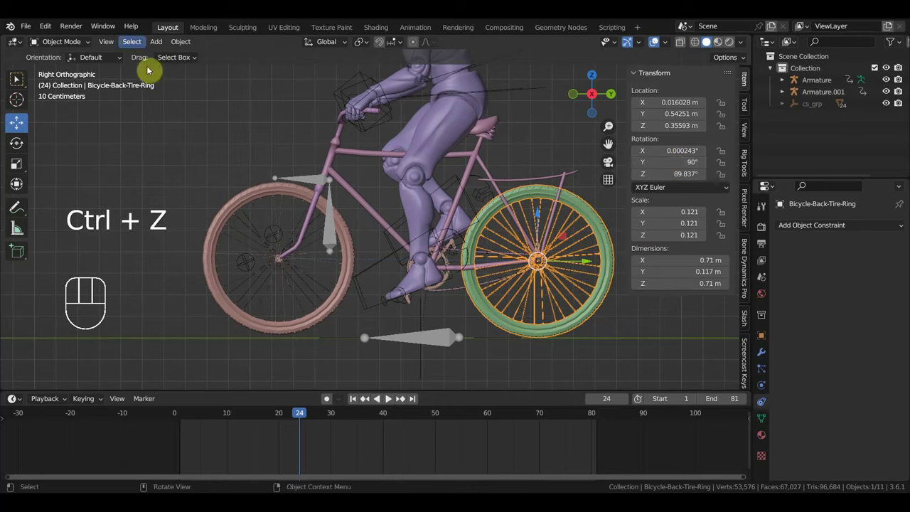
{"action": "left_click", "coordinate": [253, 190]}
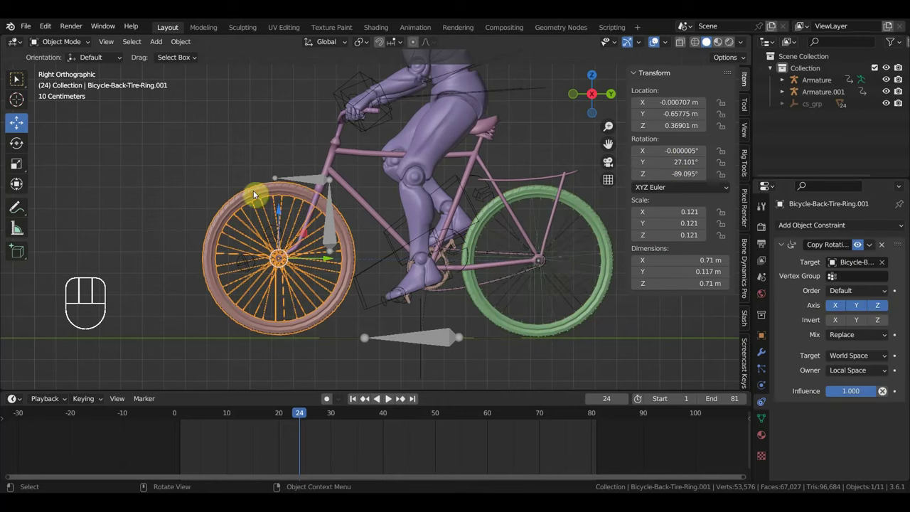
{"action": "left_click", "coordinate": [587, 221]}
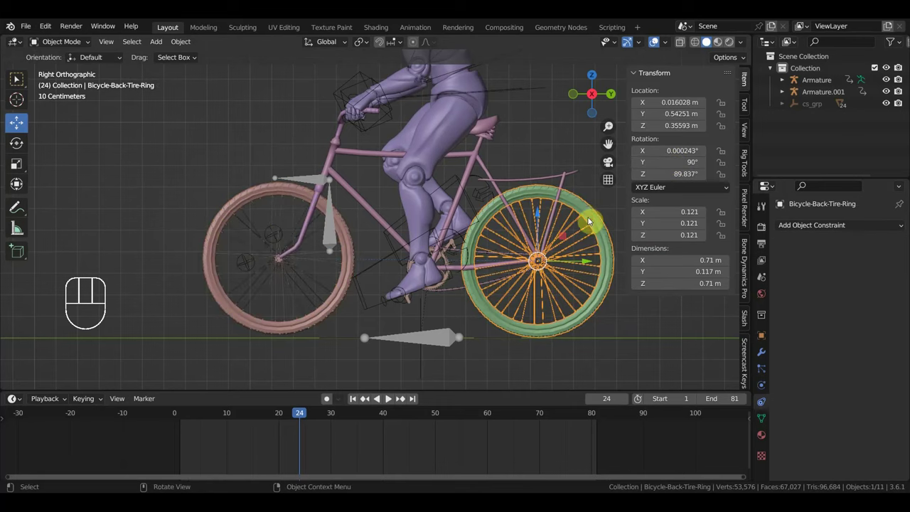
{"action": "left_click", "coordinate": [662, 163]}
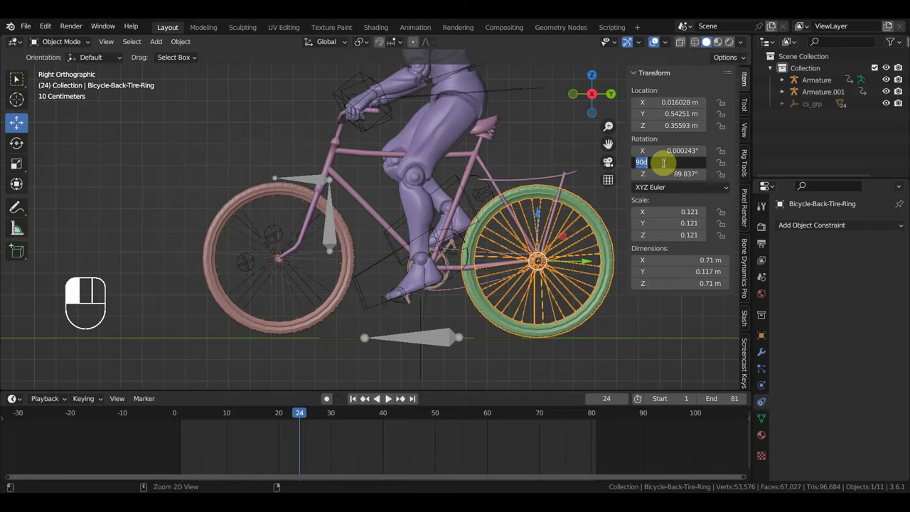
{"action": "key", "text": "ctrl"}
{"action": "key", "text": "ctrl+KP_3"}
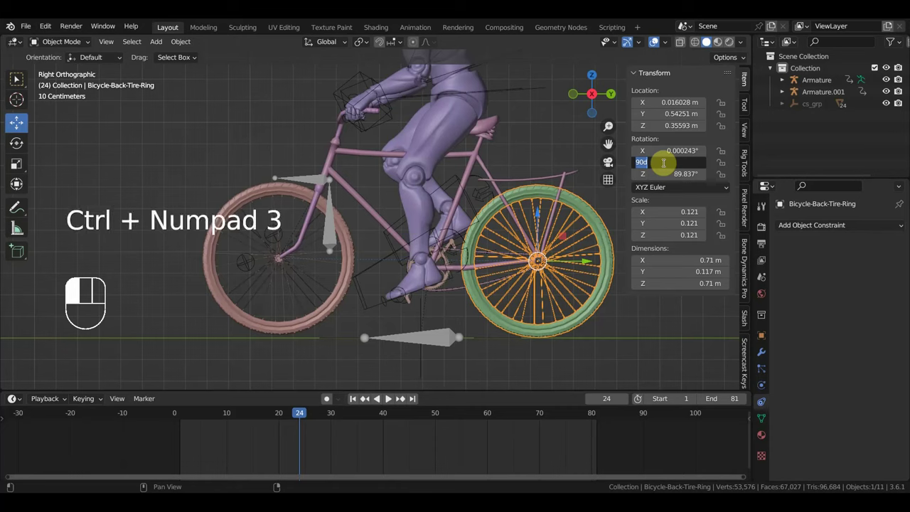
{"action": "key", "text": "shift"}
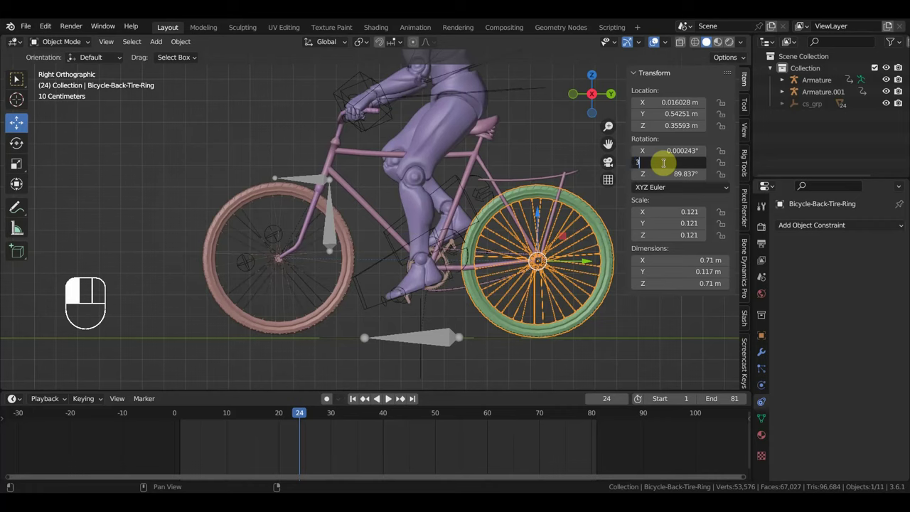
{"action": "key", "text": "ctrl"}
{"action": "key", "text": "shift"}
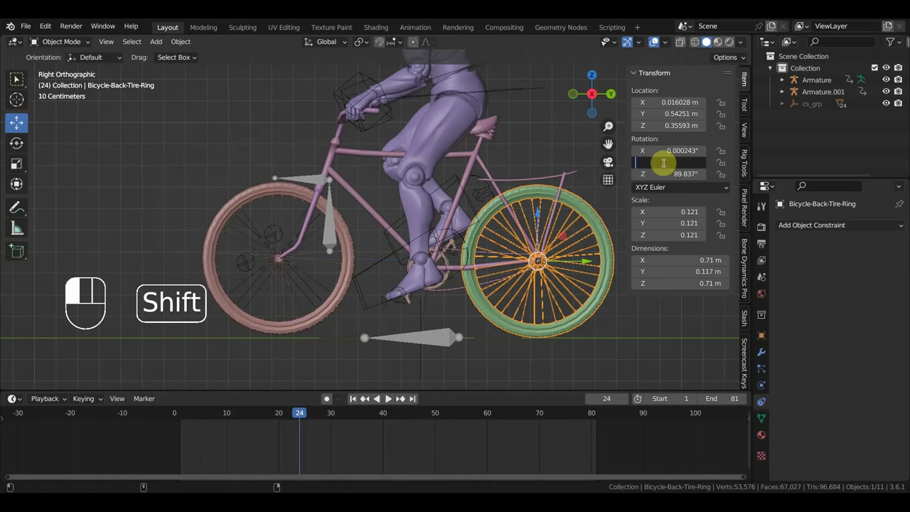
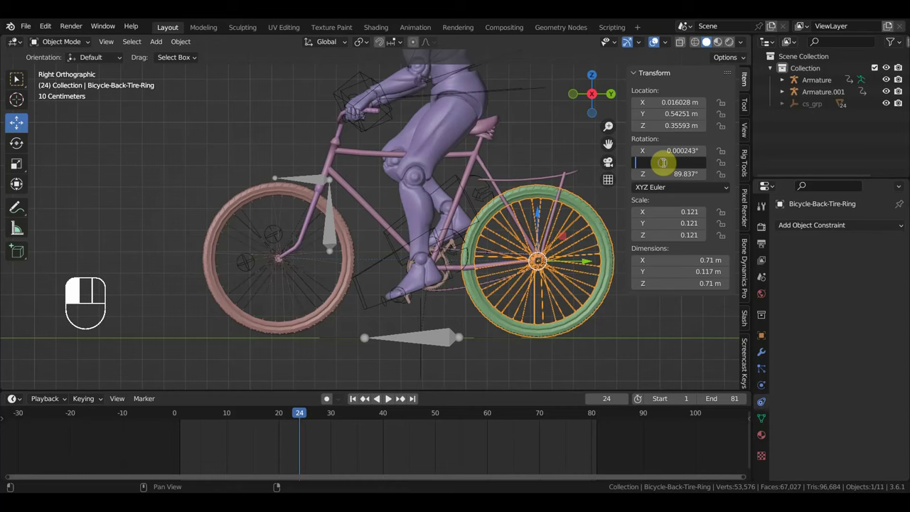
Add a driver to the back wheel's Y rotation and delete that single driver again
{"action": "right_click", "coordinate": [663, 162]}
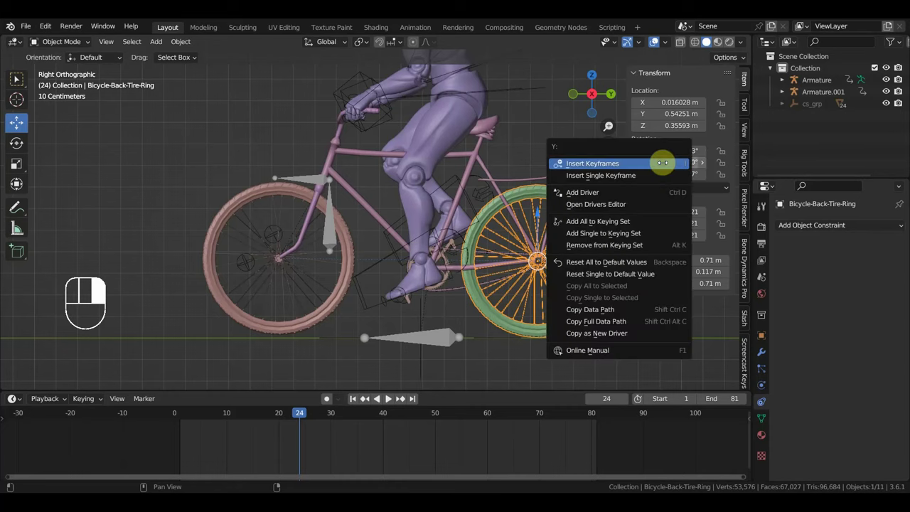
{"action": "left_click", "coordinate": [615, 194]}
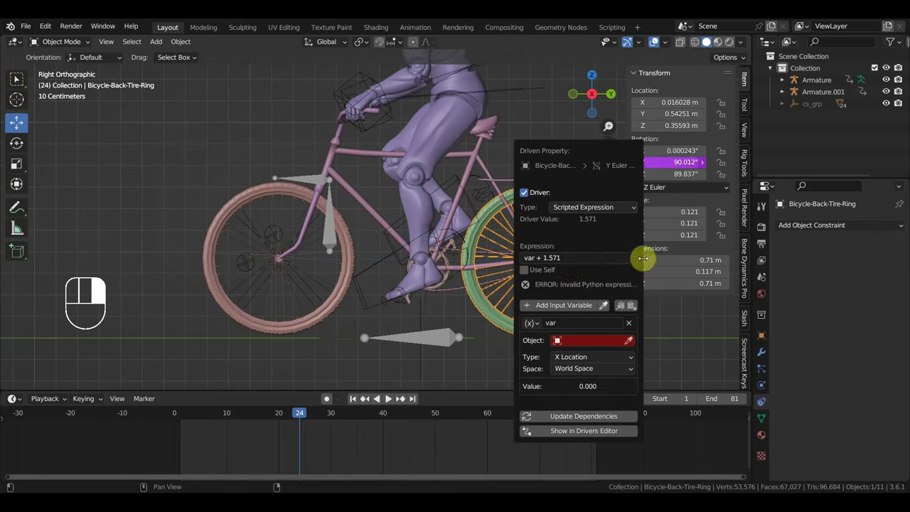
{"action": "right_click", "coordinate": [680, 163]}
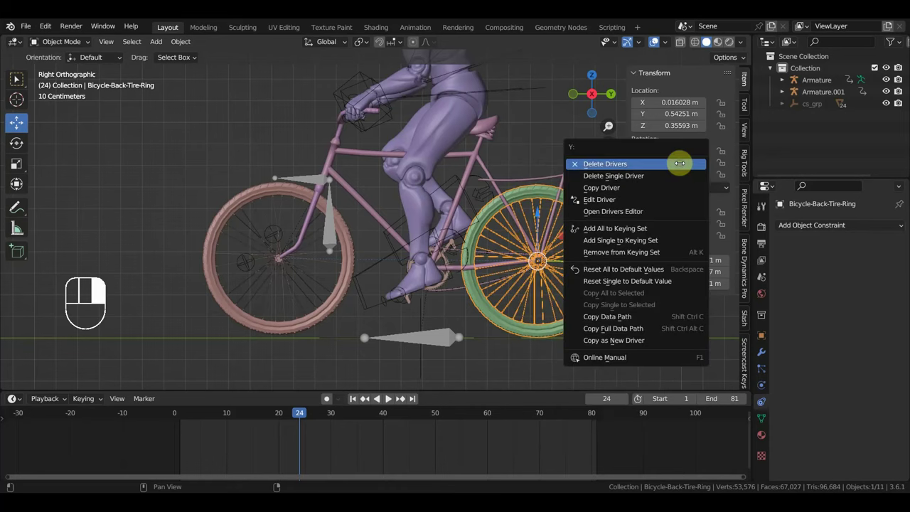
{"action": "left_click", "coordinate": [631, 174]}
Enter a frame-based driver expression for the back wheel's Y rotation so the wheel spins with the timeline
{"action": "left_click", "coordinate": [633, 163]}
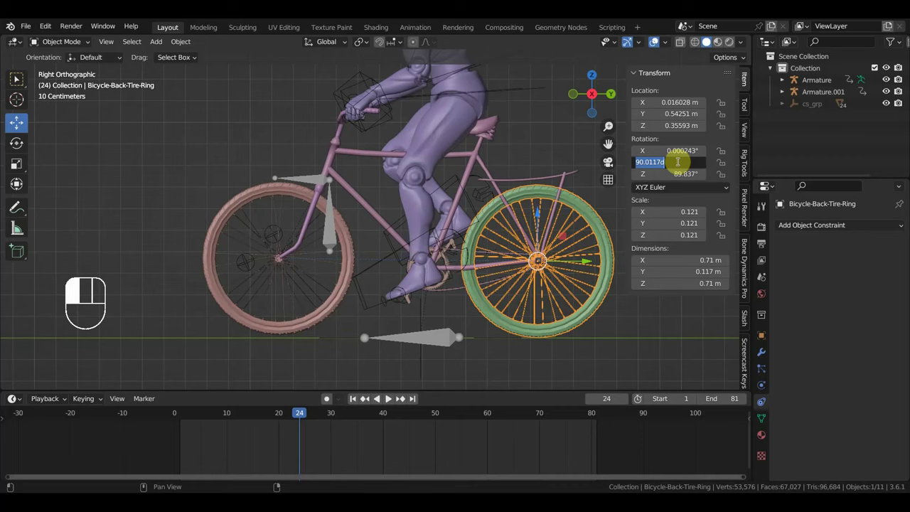
{"action": "key", "text": "shift"}
{"action": "key", "text": "shift"}
{"action": "key", "text": "Return"}
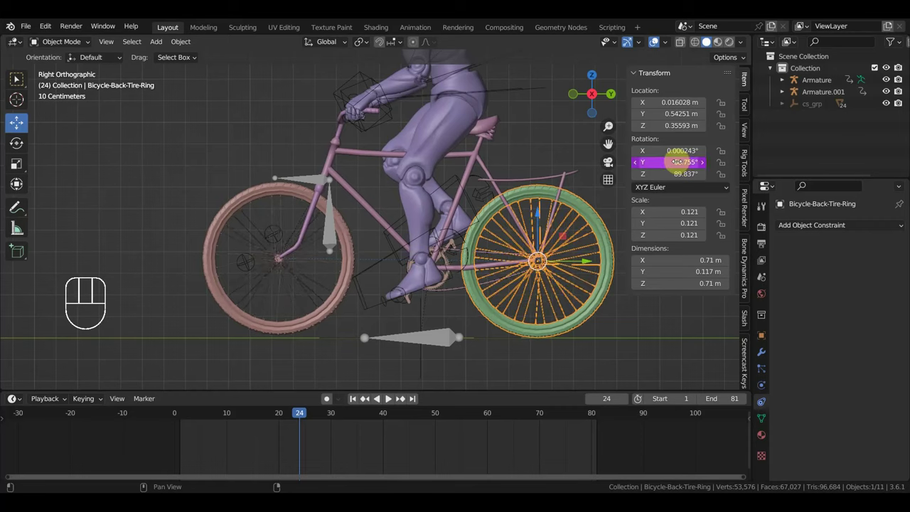
Play the animation briefly to check the driven wheel rotation, and go to frame 2
{"action": "key", "text": "space"}
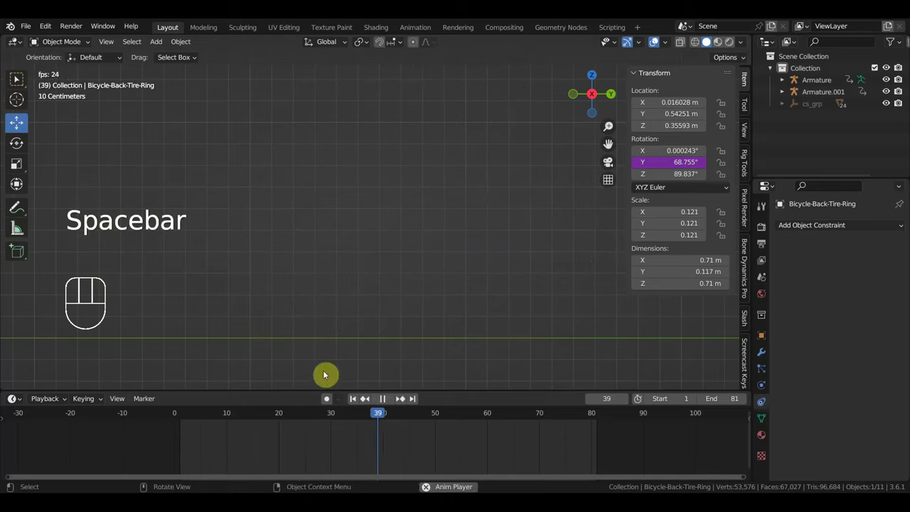
{"action": "key", "text": "space"}
{"action": "left_click", "coordinate": [185, 422]}
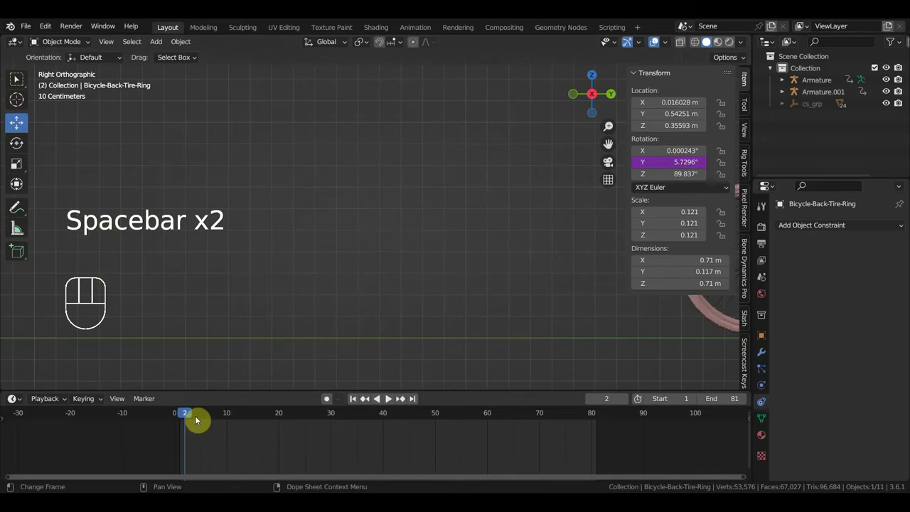
{"action": "scroll", "coordinate": [464, 369], "scroll_direction": "down", "scroll_amount": 5}
{"action": "scroll", "coordinate": [501, 363], "scroll_direction": "up", "scroll_amount": 3}
{"action": "middle_click_drag", "start_coordinate": [526, 331], "coordinate": [417, 355], "text": "shift"}
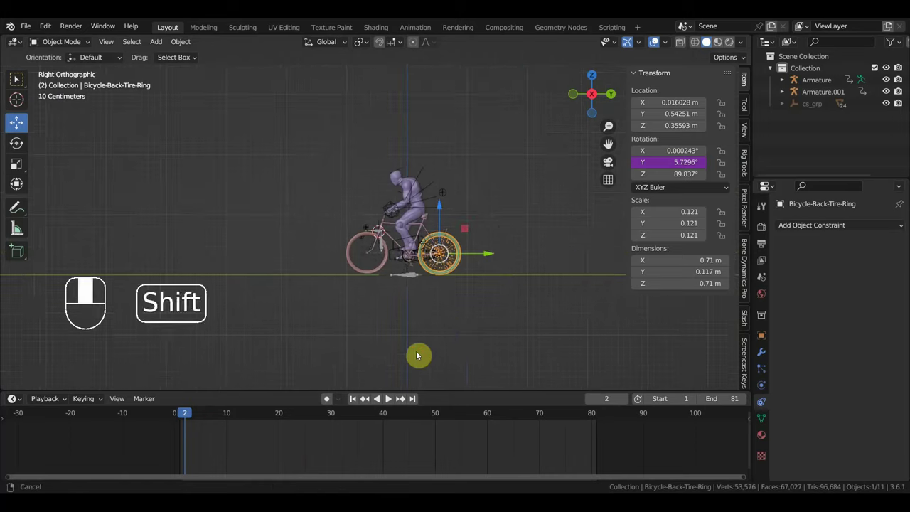
{"action": "left_click_drag", "start_coordinate": [452, 325], "coordinate": [323, 178]}
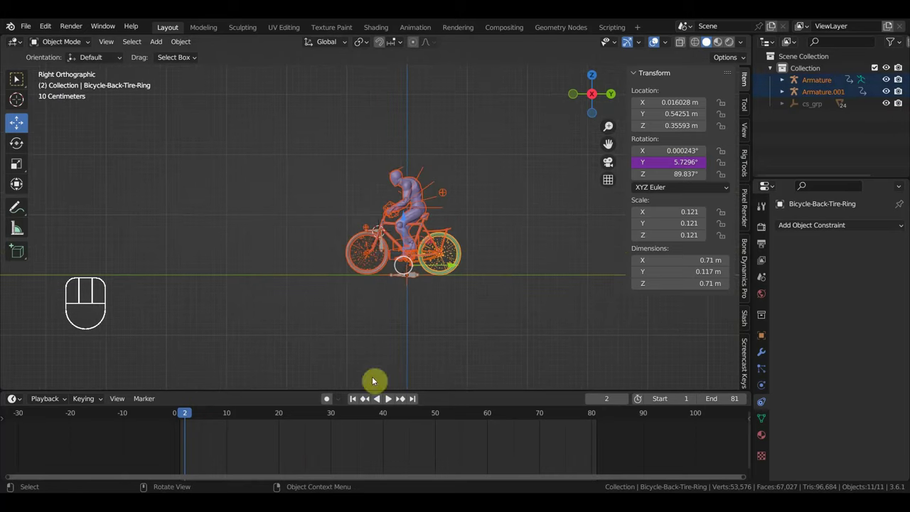
{"action": "left_click", "coordinate": [64, 41]}
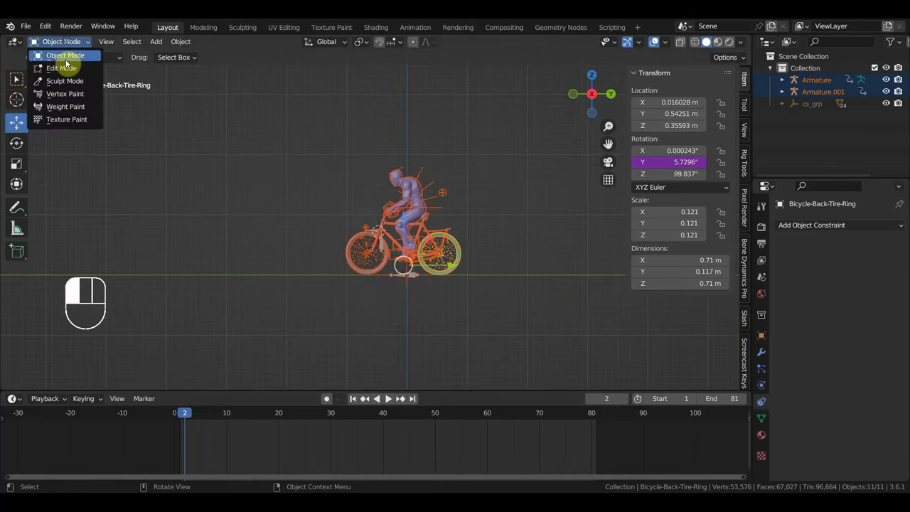
Select the bicycle armature and the rider armature together and enter Pose Mode
{"action": "scroll", "coordinate": [419, 291], "scroll_direction": "up", "scroll_amount": 2}
{"action": "left_click", "coordinate": [438, 306]}
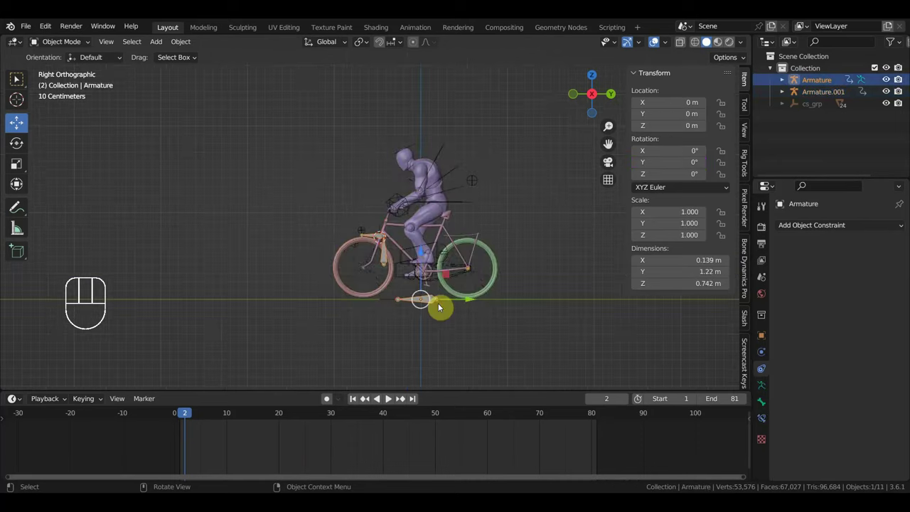
{"action": "left_click", "coordinate": [423, 307], "text": "shift"}
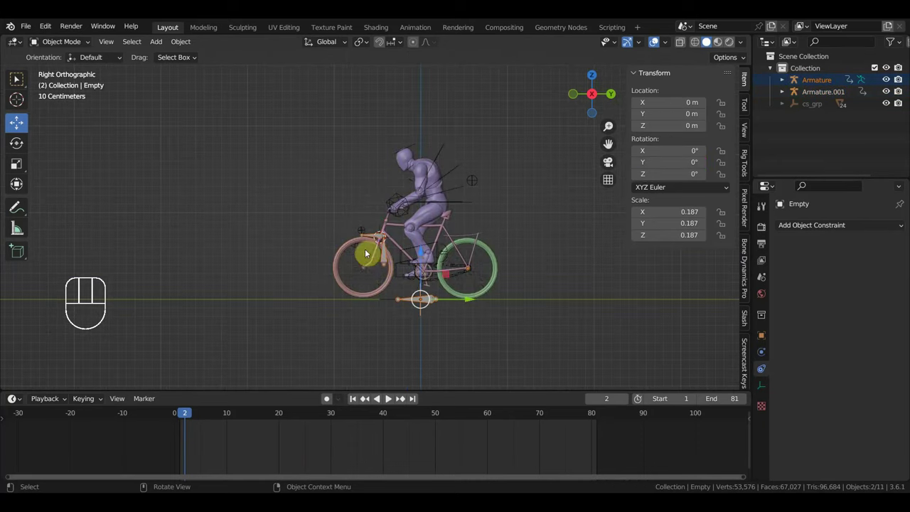
{"action": "scroll", "coordinate": [365, 253], "scroll_direction": "up", "scroll_amount": 2}
{"action": "left_click", "coordinate": [404, 189], "text": "shift"}
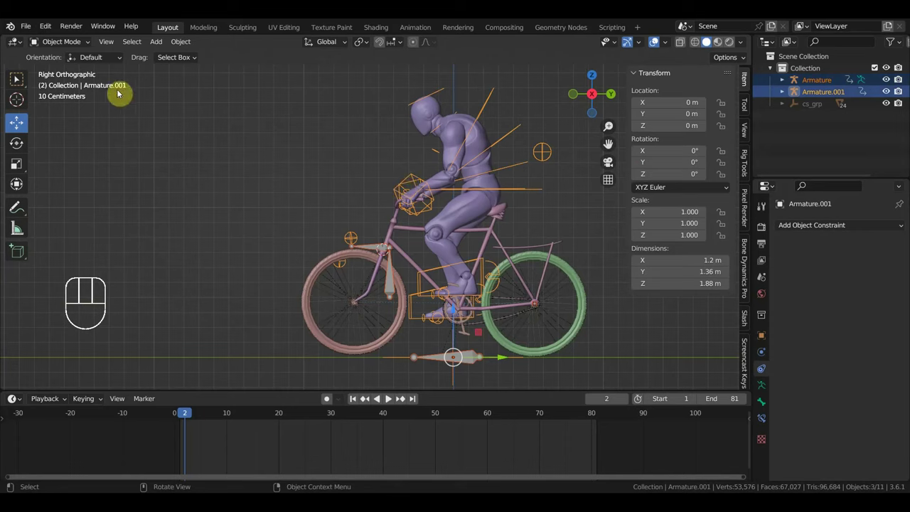
{"action": "left_click", "coordinate": [64, 41]}
{"action": "left_click", "coordinate": [67, 88]}
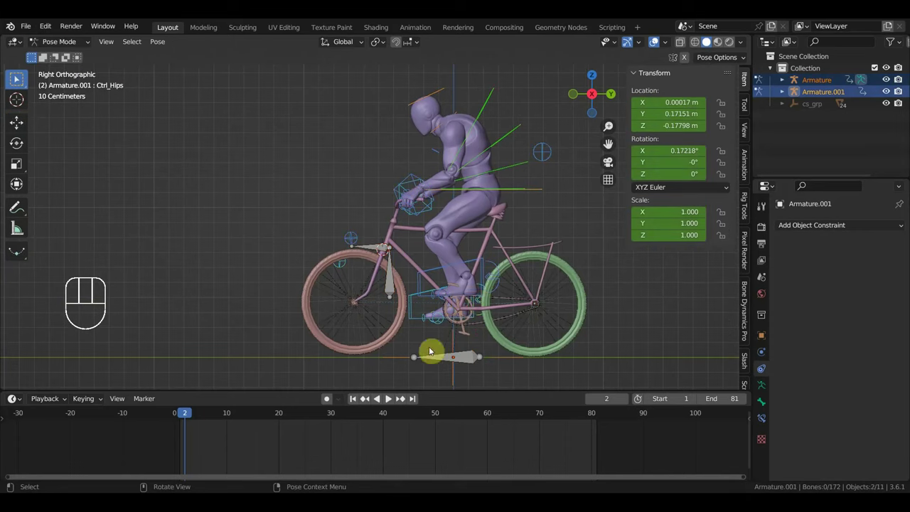
Delete all keyframes of all bones in both armatures and return to Object Mode
{"action": "key", "text": "a"}
{"action": "scroll", "coordinate": [498, 341], "scroll_direction": "down", "scroll_amount": 4}
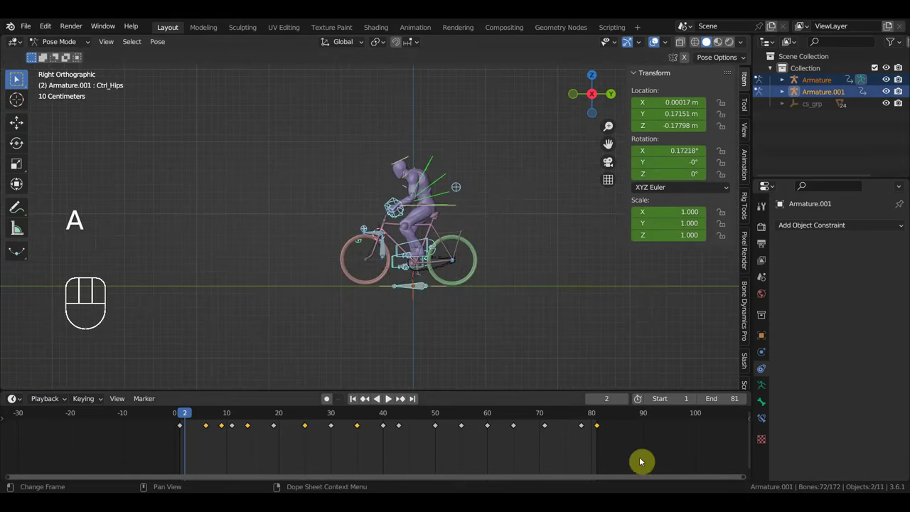
{"action": "left_click_drag", "start_coordinate": [635, 453], "coordinate": [124, 418]}
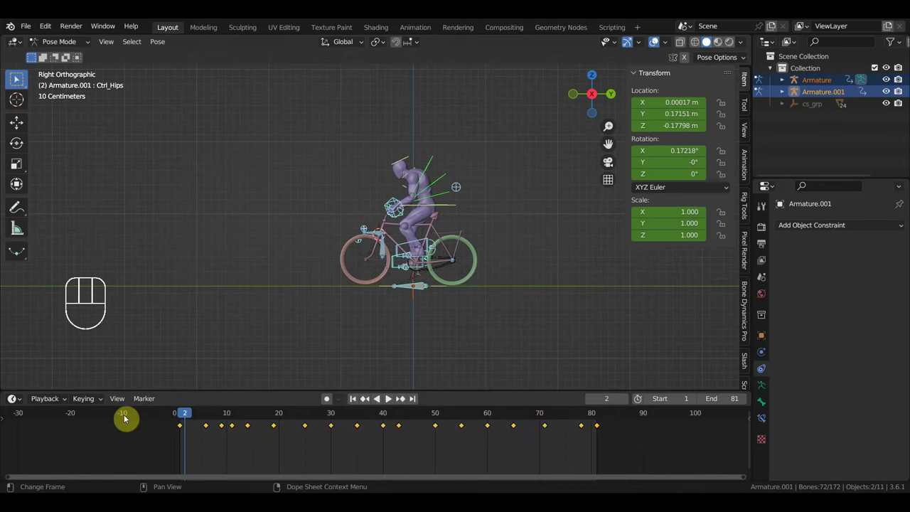
{"action": "key", "text": "Delete"}
{"action": "left_click", "coordinate": [57, 42]}
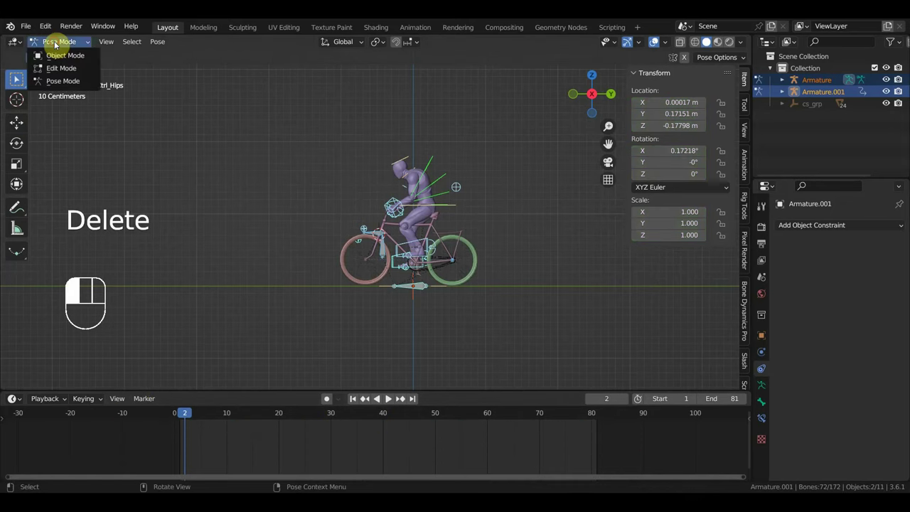
{"action": "left_click", "coordinate": [65, 55]}
Play the animation and examine the back wheel's spin direction and speed from the side and at an angle
{"action": "scroll", "coordinate": [307, 239], "scroll_direction": "up", "scroll_amount": 2}
{"action": "key", "text": "space"}
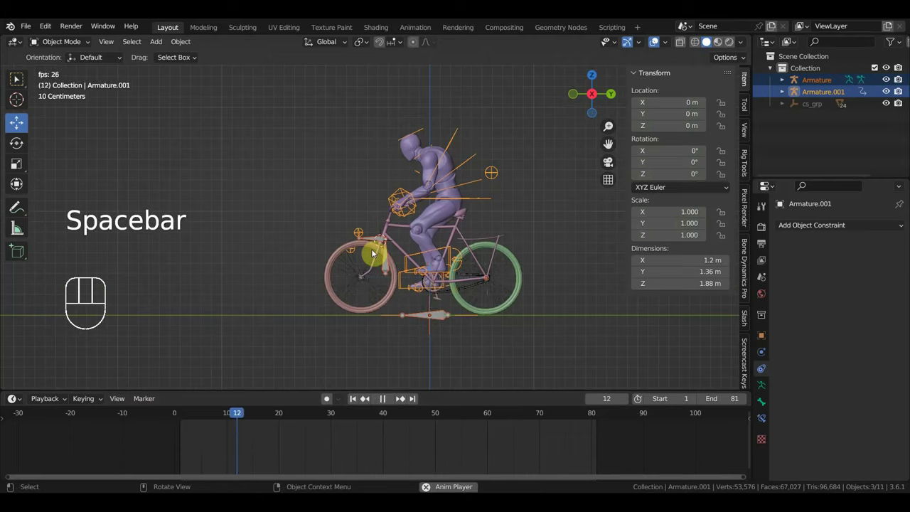
{"action": "scroll", "coordinate": [426, 260], "scroll_direction": "up", "scroll_amount": 4}
{"action": "middle_click_drag", "start_coordinate": [455, 260], "coordinate": [299, 183], "text": "shift"}
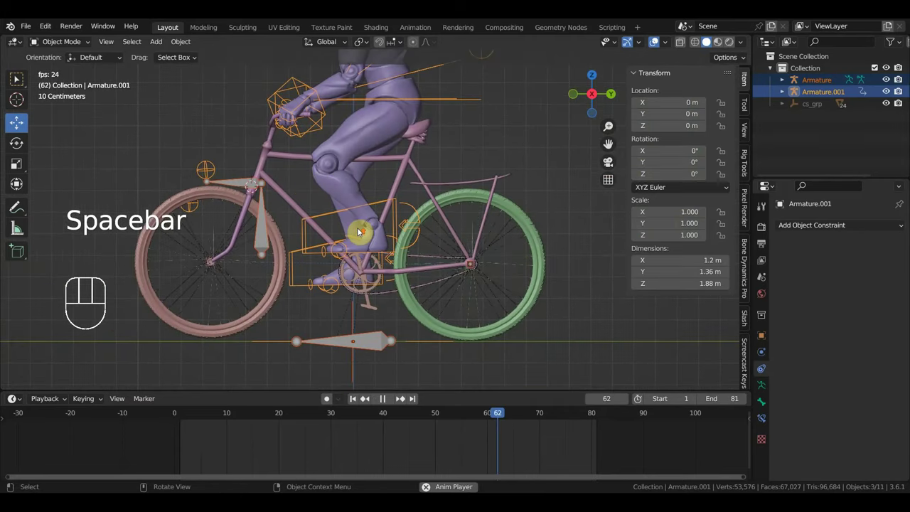
{"action": "scroll", "coordinate": [361, 229], "scroll_direction": "up", "scroll_amount": 2}
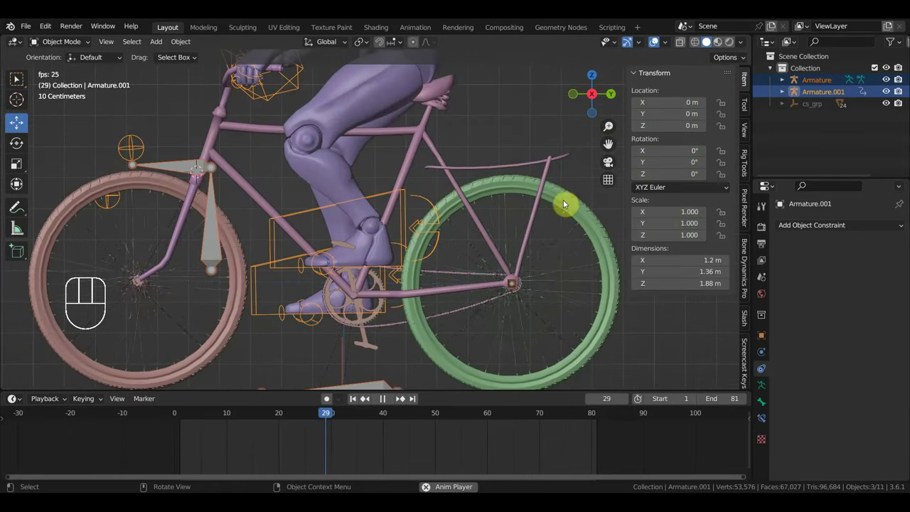
{"action": "scroll", "coordinate": [514, 277], "scroll_direction": "down", "scroll_amount": 1}
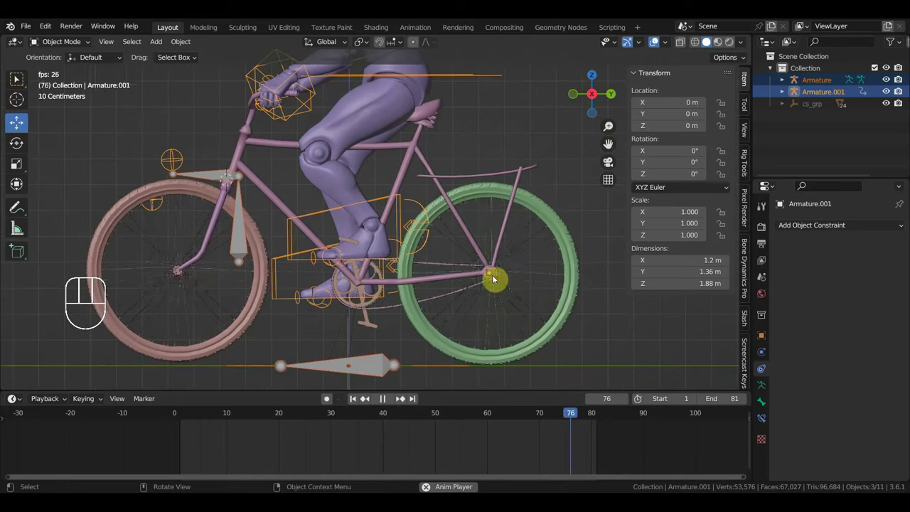
{"action": "scroll", "coordinate": [378, 262], "scroll_direction": "down", "scroll_amount": 2}
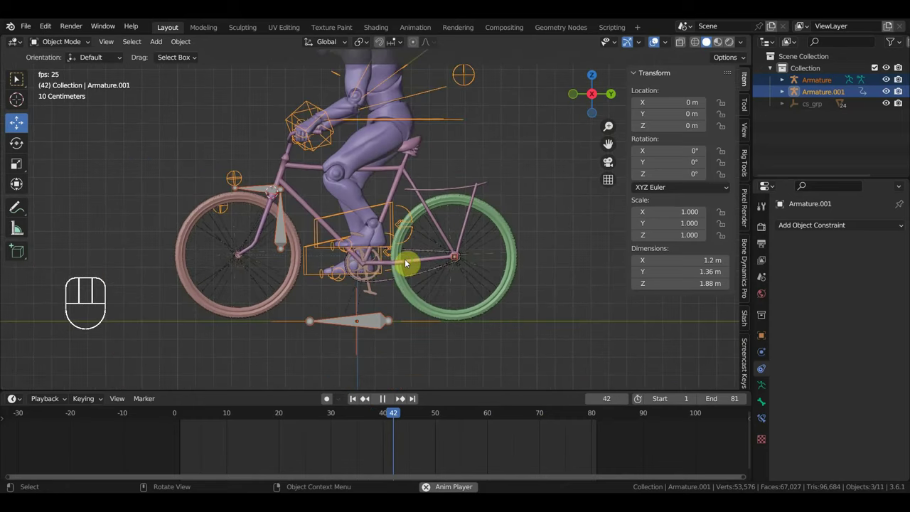
{"action": "middle_click_drag", "start_coordinate": [404, 259], "coordinate": [439, 274]}
{"action": "key", "text": "KP_3"}
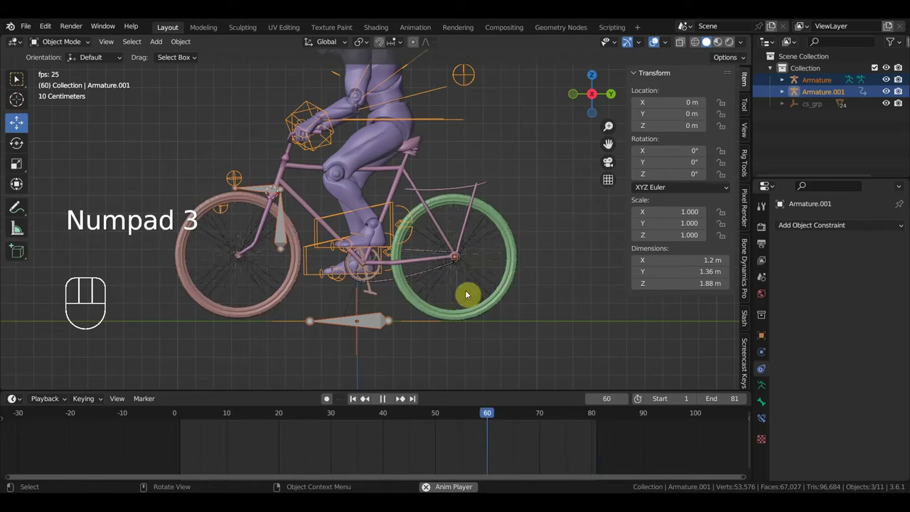
{"action": "key", "text": "space"}
Set the back wheel's Y rotation driver expression to frame/-20 and play the animation to check the spin direction
{"action": "left_click", "coordinate": [500, 215]}
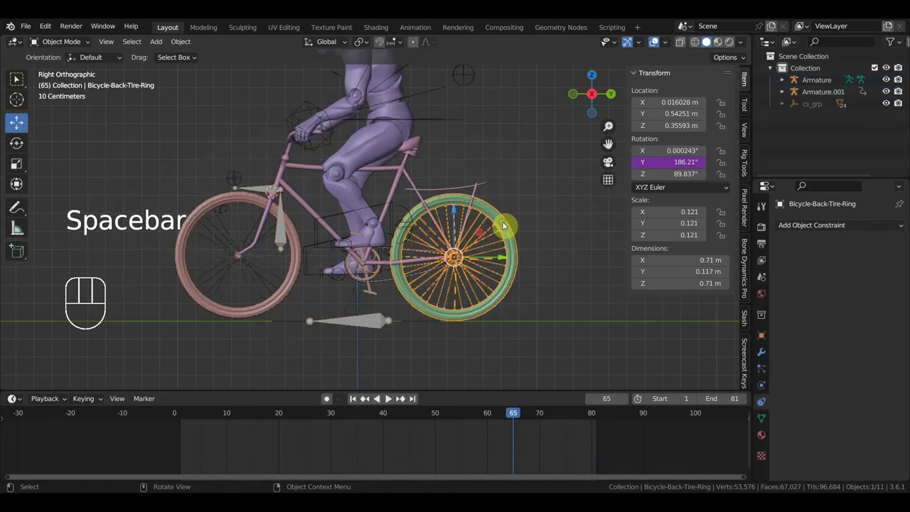
{"action": "left_click", "coordinate": [670, 162]}
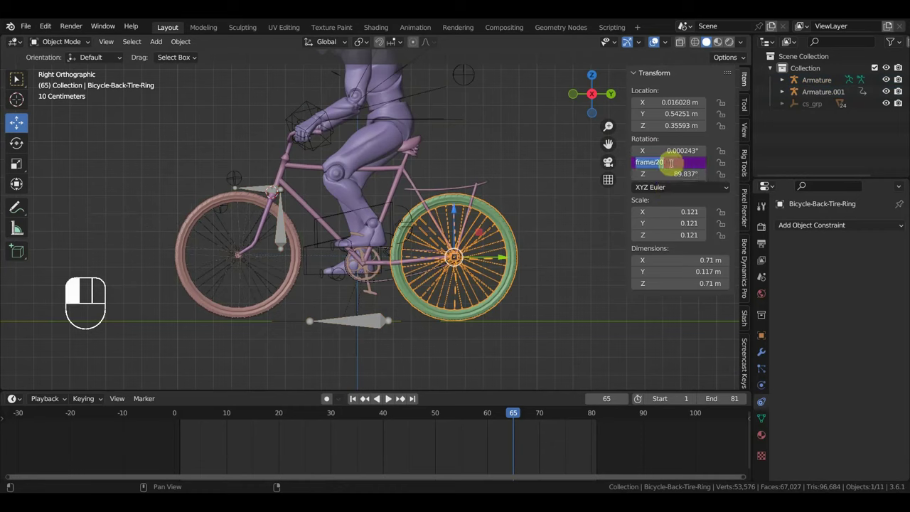
{"action": "left_click_drag", "start_coordinate": [661, 162], "coordinate": [639, 165]}
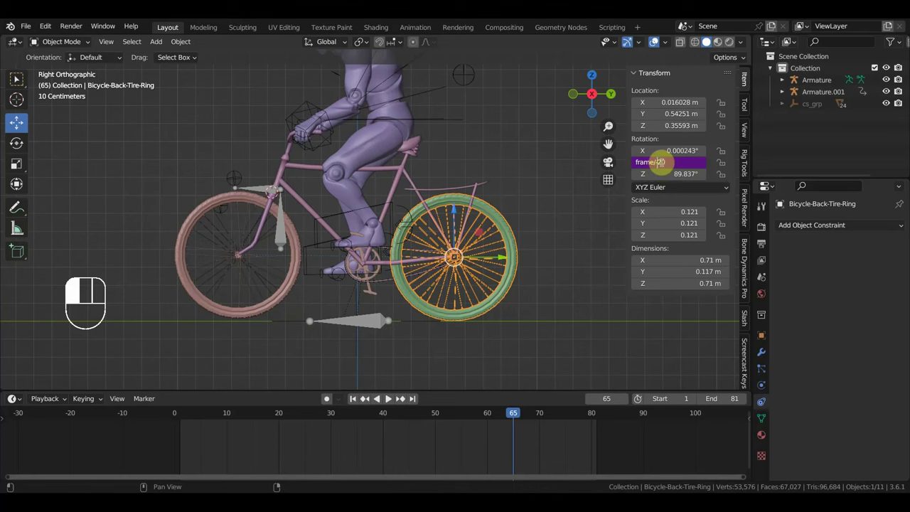
{"action": "key", "text": "Return"}
{"action": "key", "text": "space"}
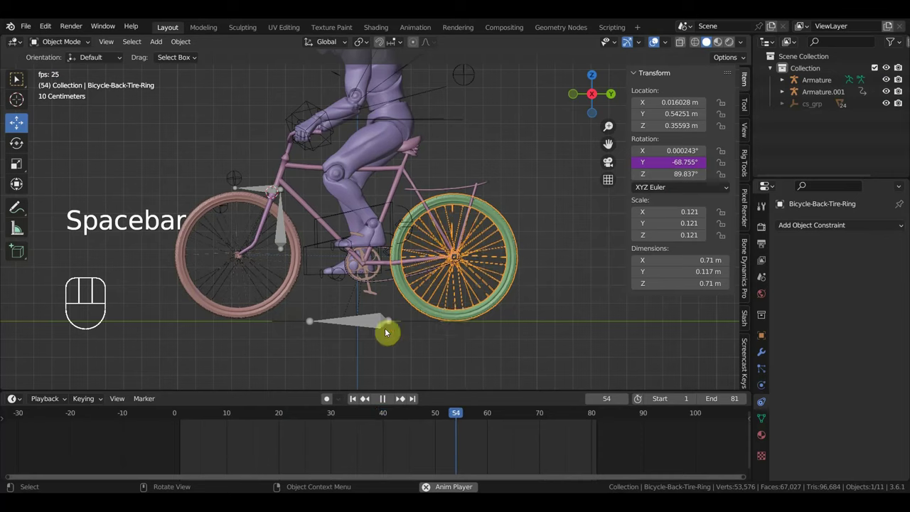
{"action": "scroll", "coordinate": [373, 293], "scroll_direction": "up", "scroll_amount": 2}
{"action": "scroll", "coordinate": [376, 290], "scroll_direction": "down", "scroll_amount": 2}
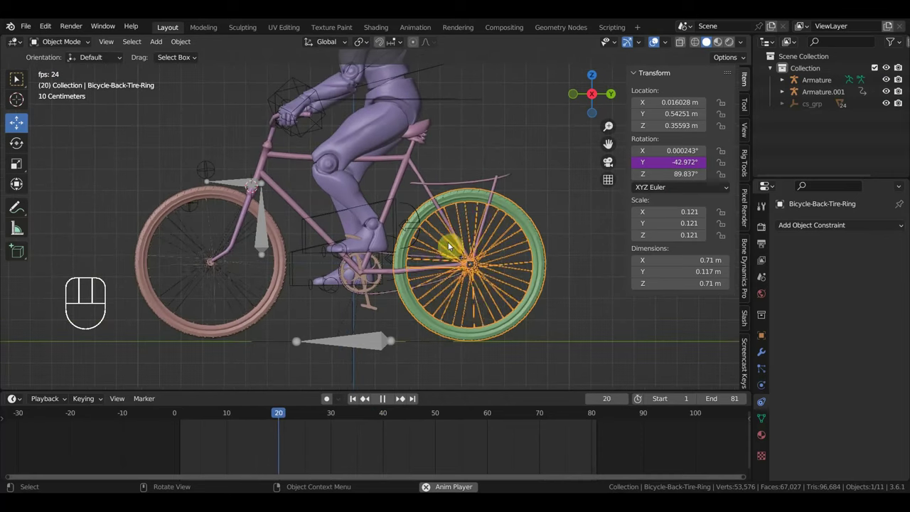
{"action": "key", "text": "space"}
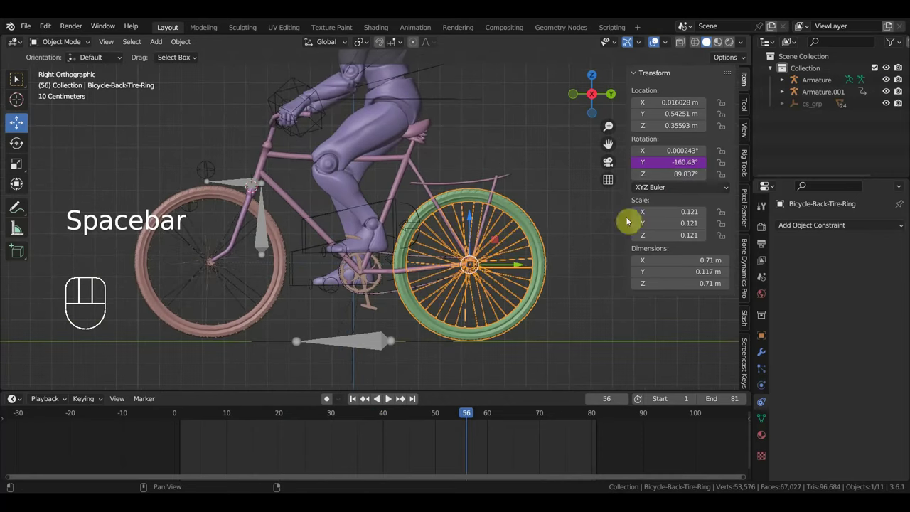
Try the driver expression frame/-3 on the back wheel's Y rotation and check the spin speed in playback
{"action": "left_click", "coordinate": [674, 162]}
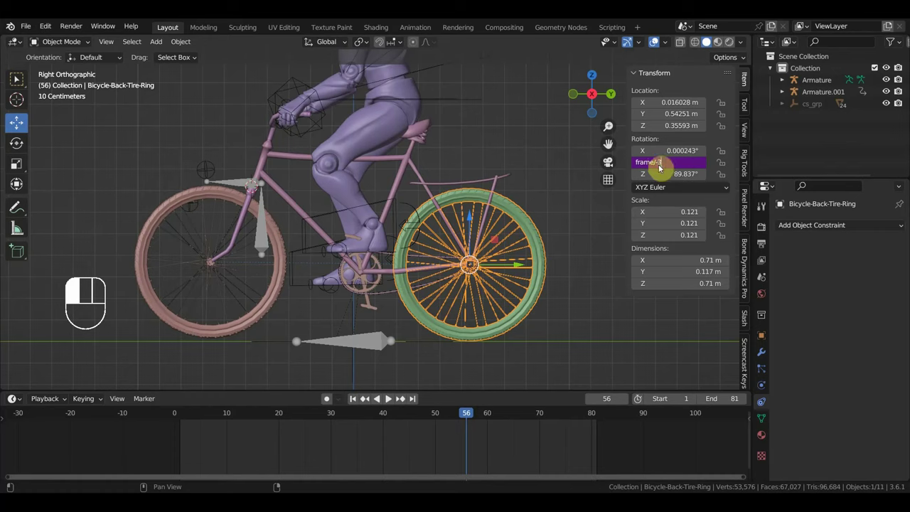
{"action": "key", "text": "Return"}
{"action": "key", "text": "space"}
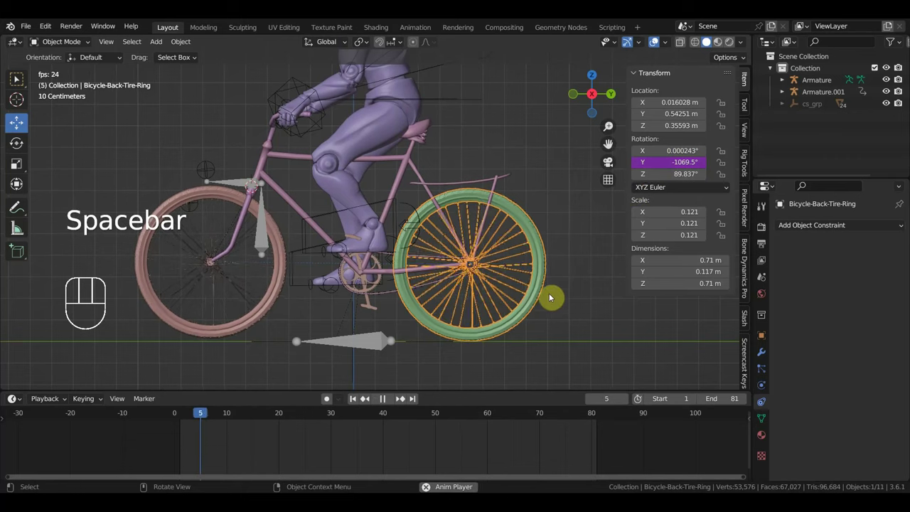
{"action": "scroll", "coordinate": [543, 304], "scroll_direction": "up", "scroll_amount": 1}
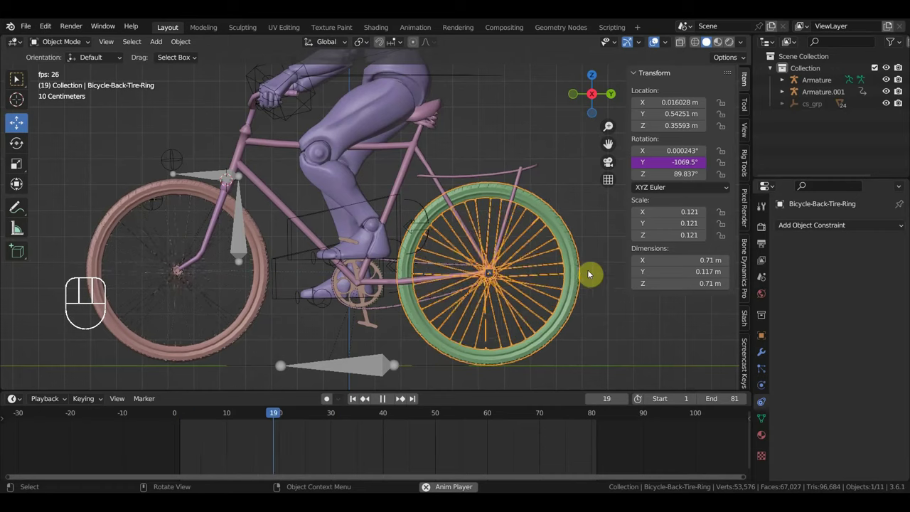
{"action": "key", "text": "space"}
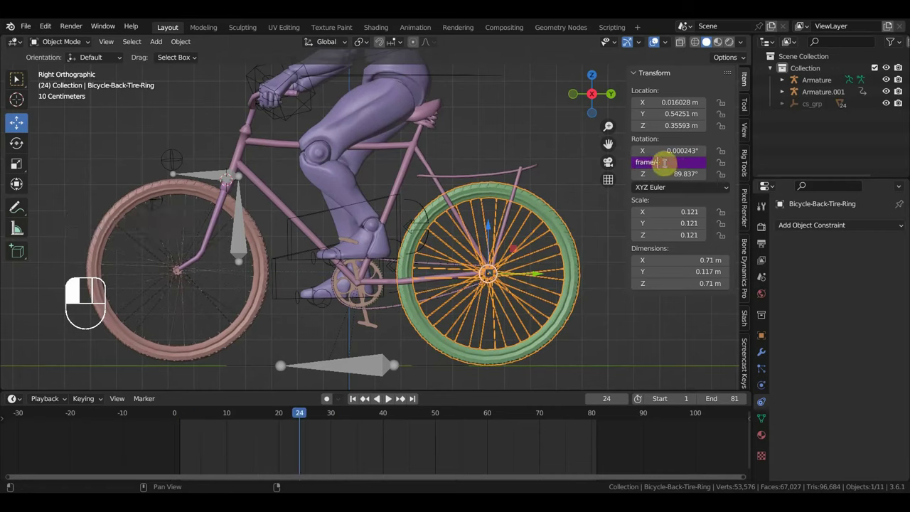
Set the back wheel's Y rotation driver expression to frame/-6 and play the animation
{"action": "key", "text": "Return"}
{"action": "key", "text": "space"}
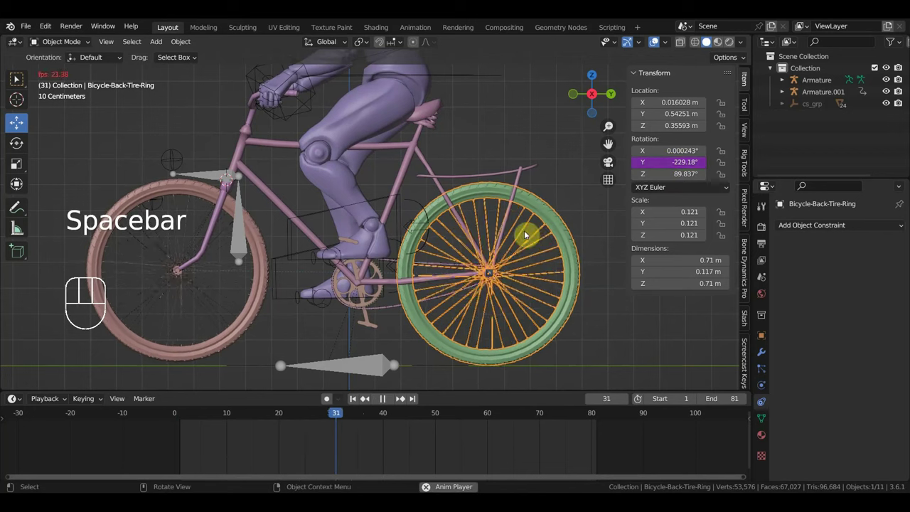
{"action": "scroll", "coordinate": [537, 331], "scroll_direction": "down", "scroll_amount": 2}
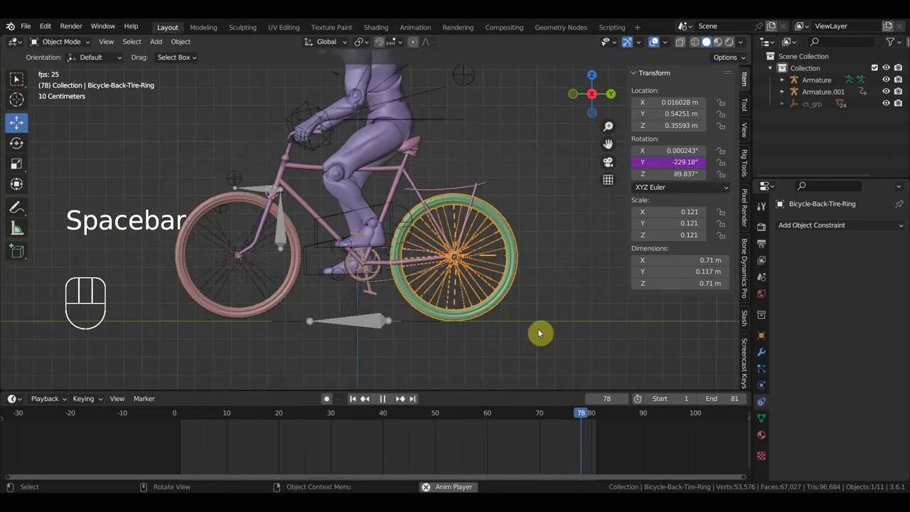
Select the bicycle armature during playback and examine the wheels and the whole rider from an angled perspective view
{"action": "scroll", "coordinate": [587, 307], "scroll_direction": "up", "scroll_amount": 5}
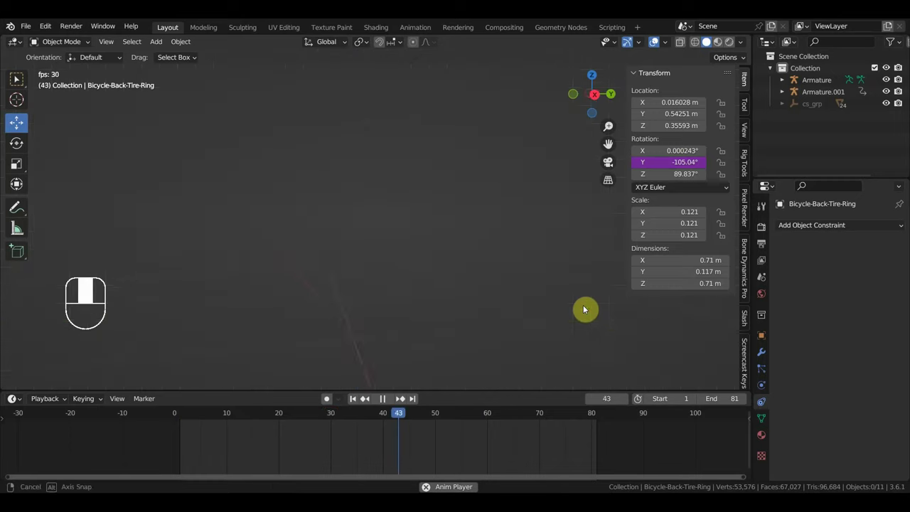
{"action": "middle_click_drag", "start_coordinate": [585, 309], "coordinate": [518, 266]}
{"action": "scroll", "coordinate": [578, 308], "scroll_direction": "down", "scroll_amount": 5}
{"action": "scroll", "coordinate": [576, 308], "scroll_direction": "up", "scroll_amount": 4}
{"action": "scroll", "coordinate": [518, 268], "scroll_direction": "up", "scroll_amount": 5}
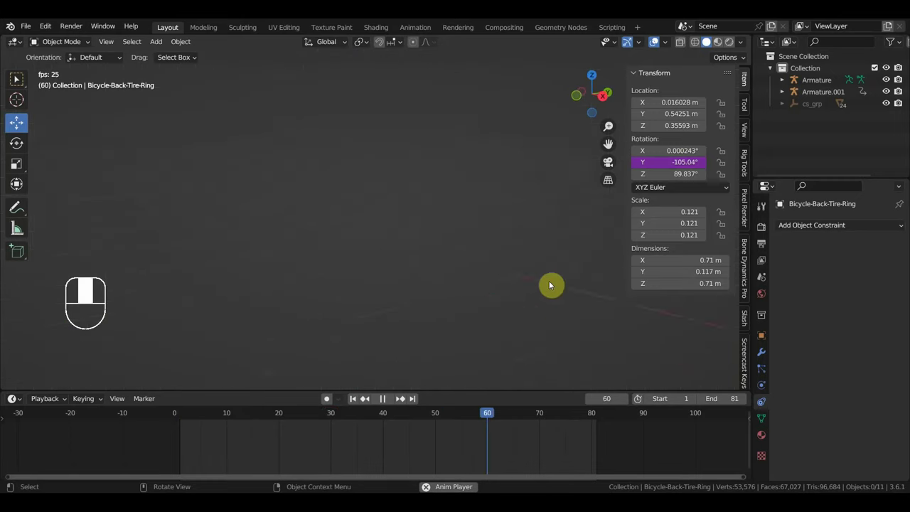
{"action": "scroll", "coordinate": [548, 283], "scroll_direction": "down", "scroll_amount": 7}
{"action": "left_click", "coordinate": [547, 265]}
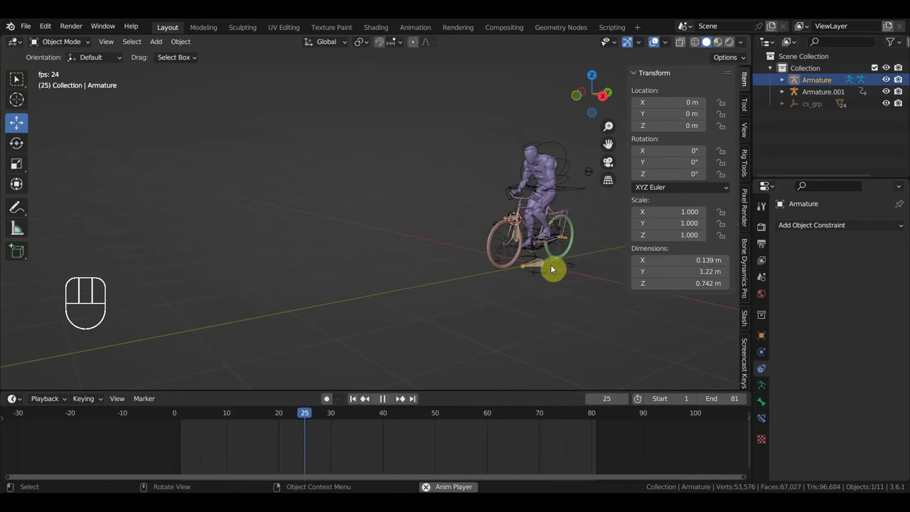
{"action": "middle_click_drag", "start_coordinate": [515, 228], "coordinate": [463, 225], "text": "shift"}
{"action": "scroll", "coordinate": [463, 225], "scroll_direction": "up", "scroll_amount": 5}
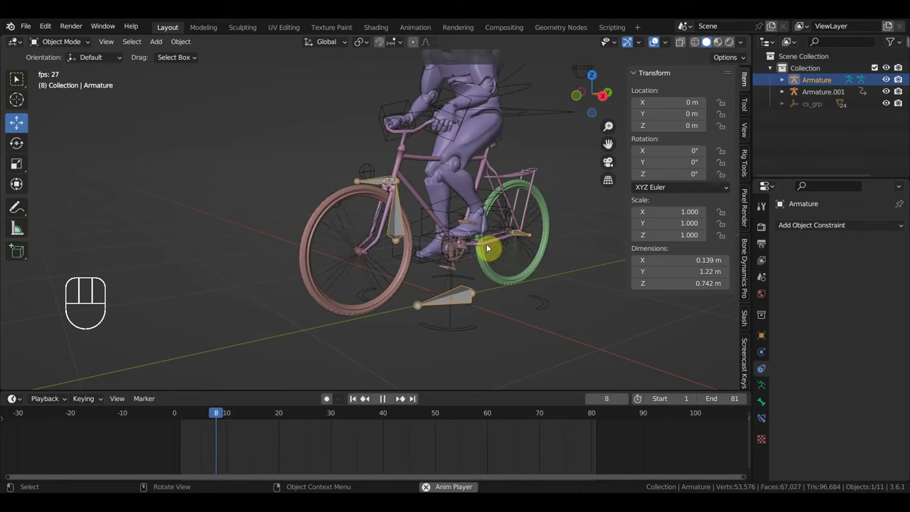
{"action": "scroll", "coordinate": [488, 245], "scroll_direction": "up", "scroll_amount": 4}
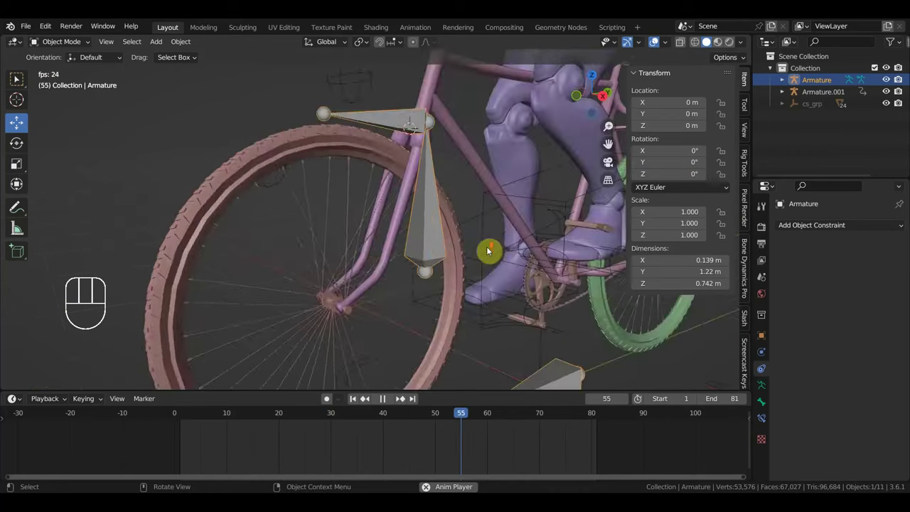
{"action": "scroll", "coordinate": [487, 250], "scroll_direction": "down", "scroll_amount": 5}
{"action": "scroll", "coordinate": [487, 252], "scroll_direction": "down", "scroll_amount": 3}
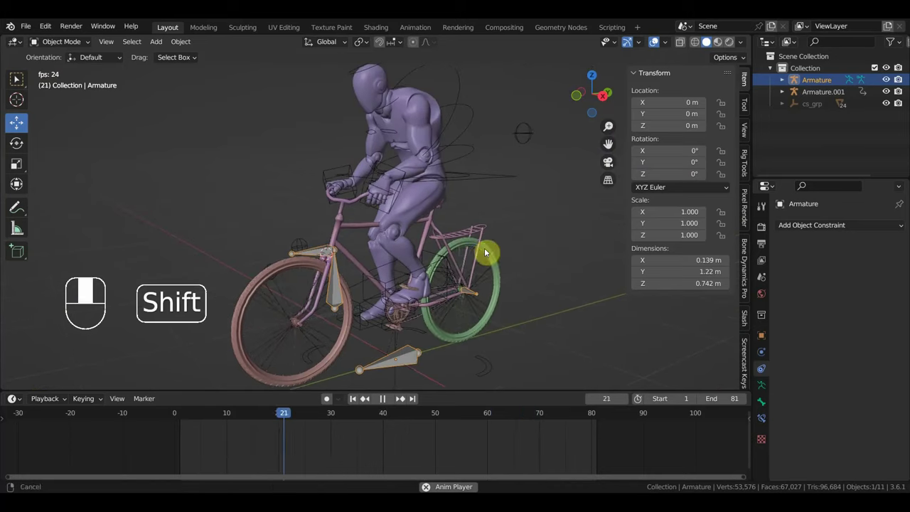
{"action": "scroll", "coordinate": [479, 257], "scroll_direction": "down", "scroll_amount": 2}
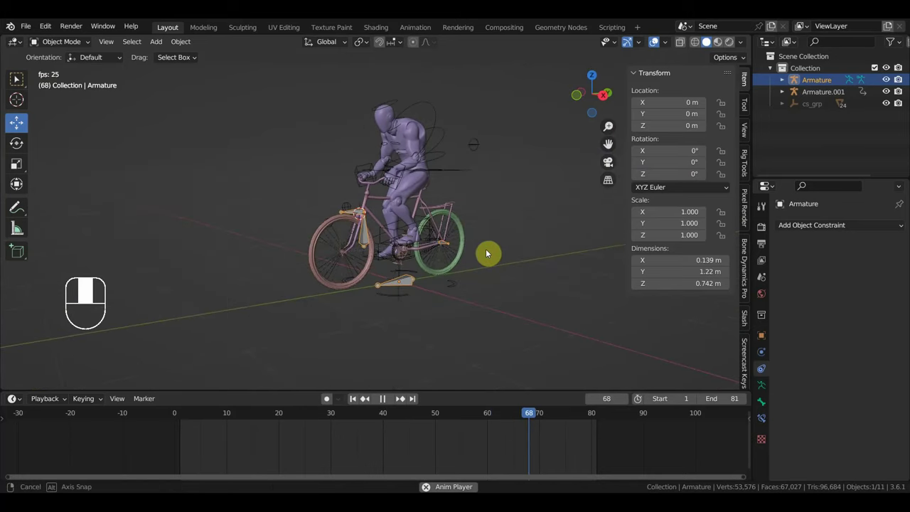